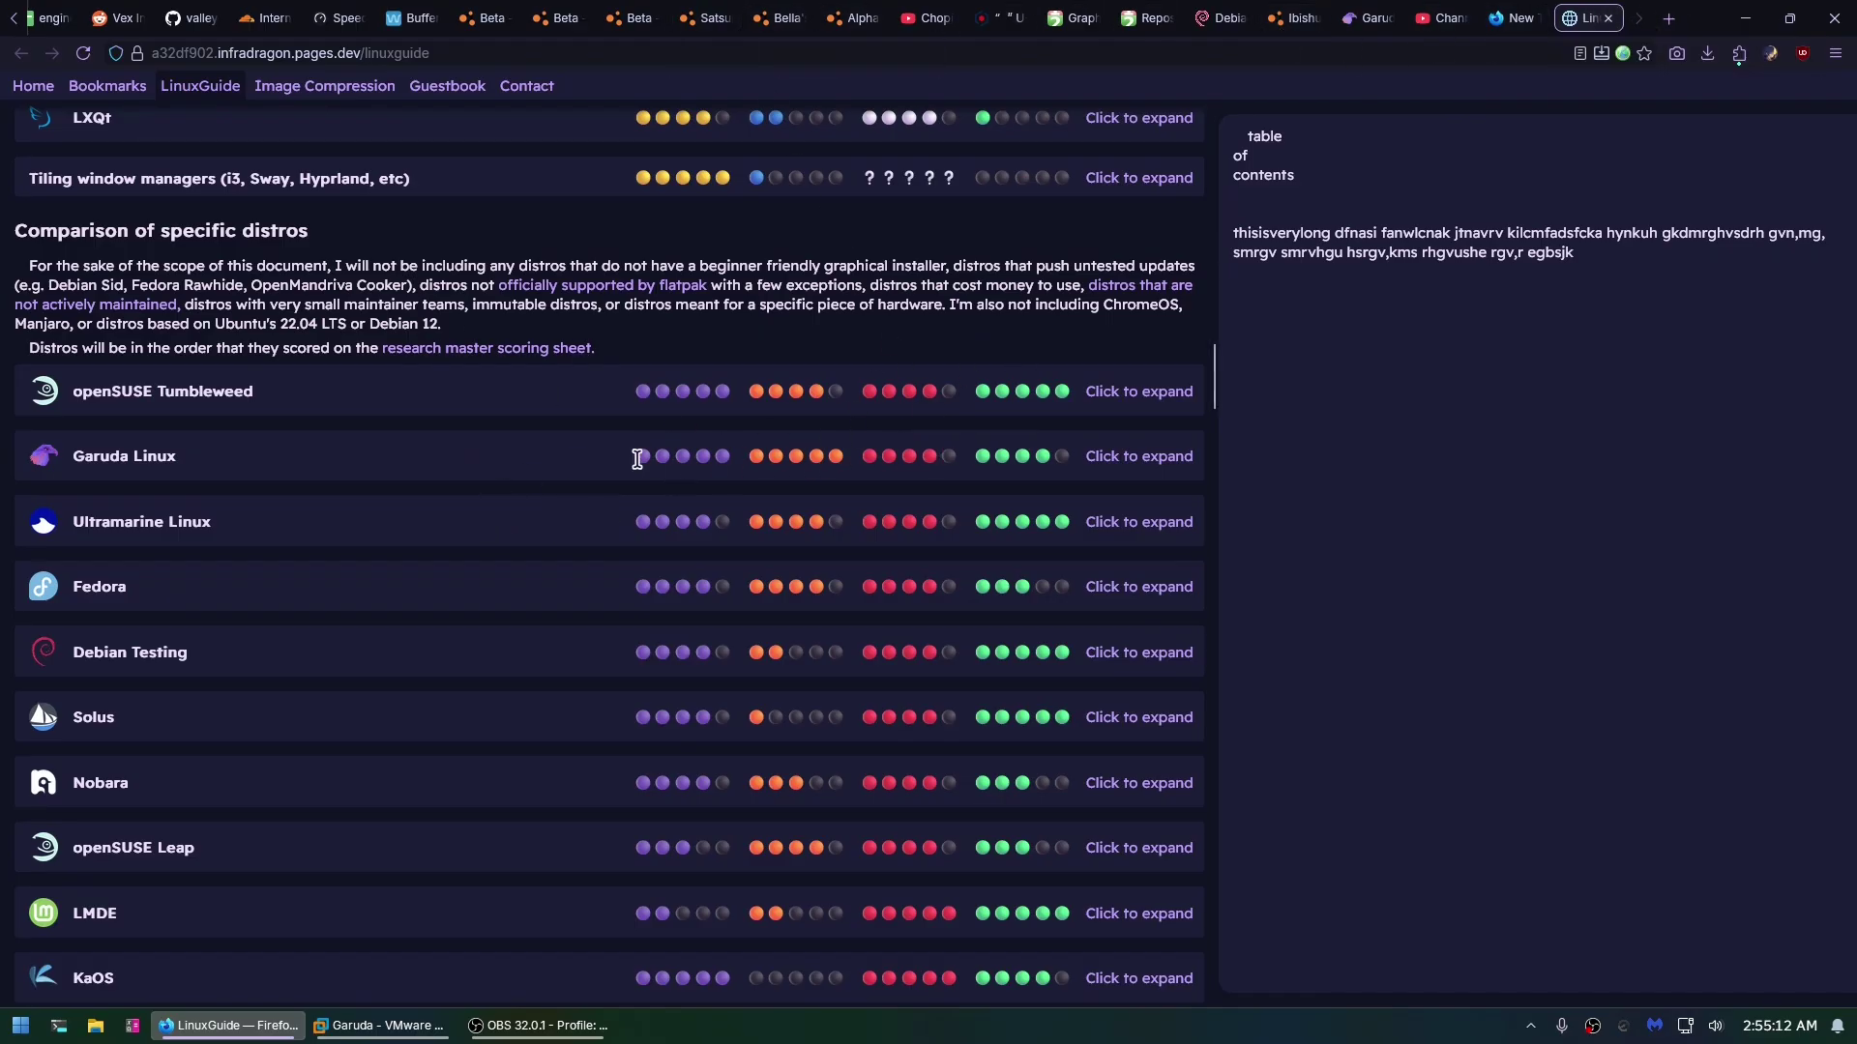
- Highlight Garuda Linux's rating dots and expand, then collapse, its details
left_click_drag(634, 456, 840, 452)
left_click(841, 453)
left_click_drag(640, 457, 842, 454)
left_click(861, 455)
- Expand and collapse the EndeavourOS and CachyOS entries, then return to the list's top
scroll(570, 579, "down", 3)
scroll(303, 717, "down", 2)
left_click(213, 801)
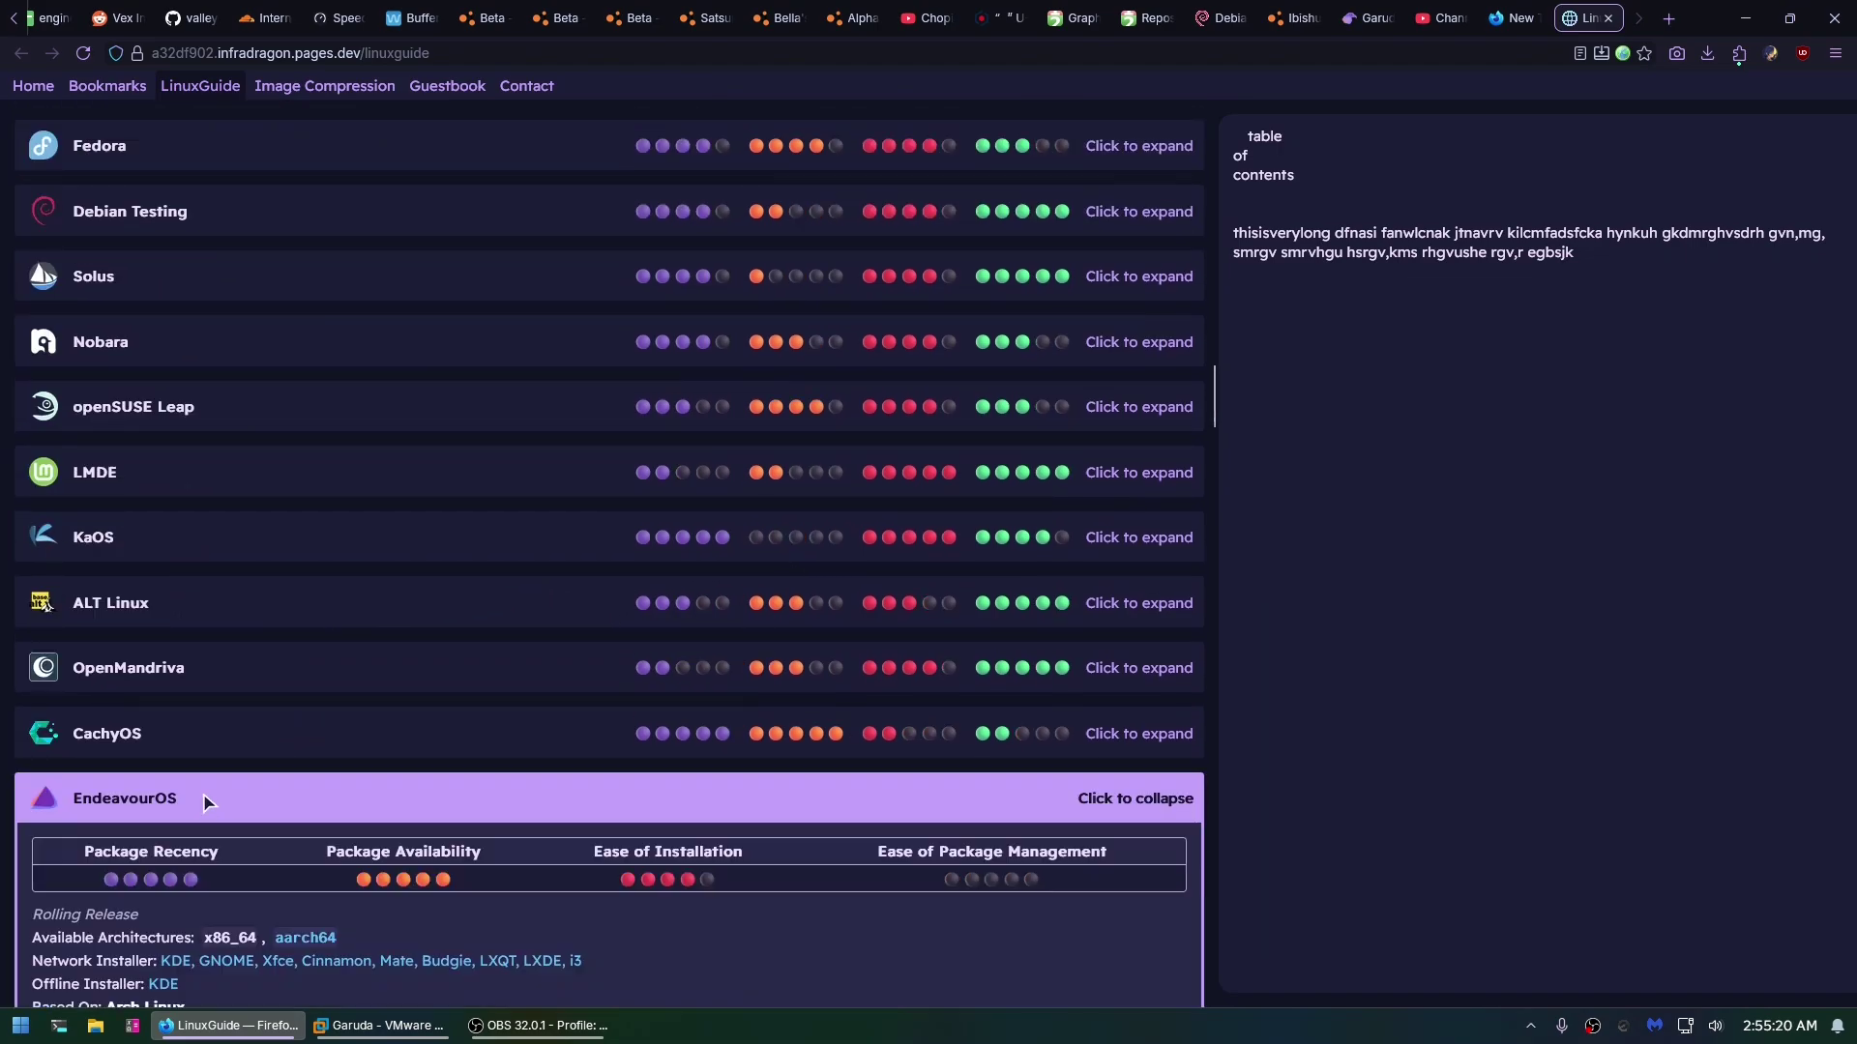
left_click(225, 745)
scroll(687, 763, "down", 5)
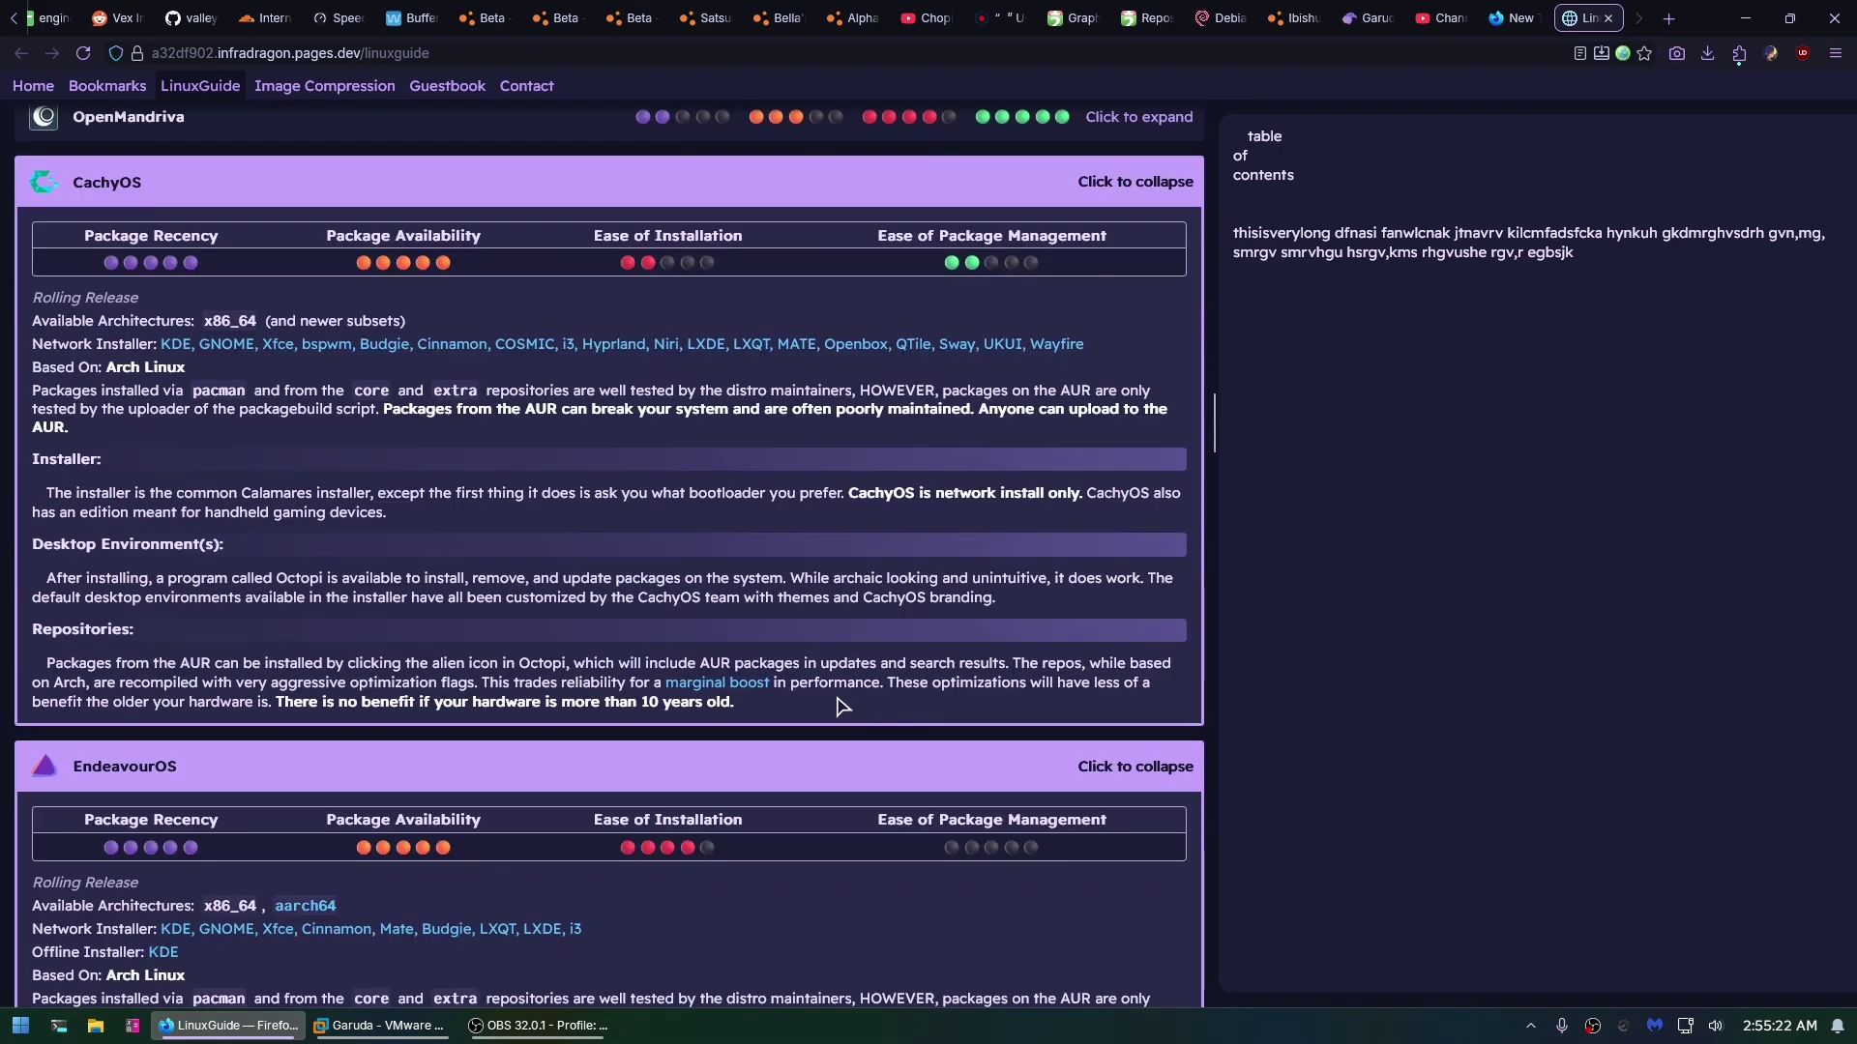
left_click(570, 182)
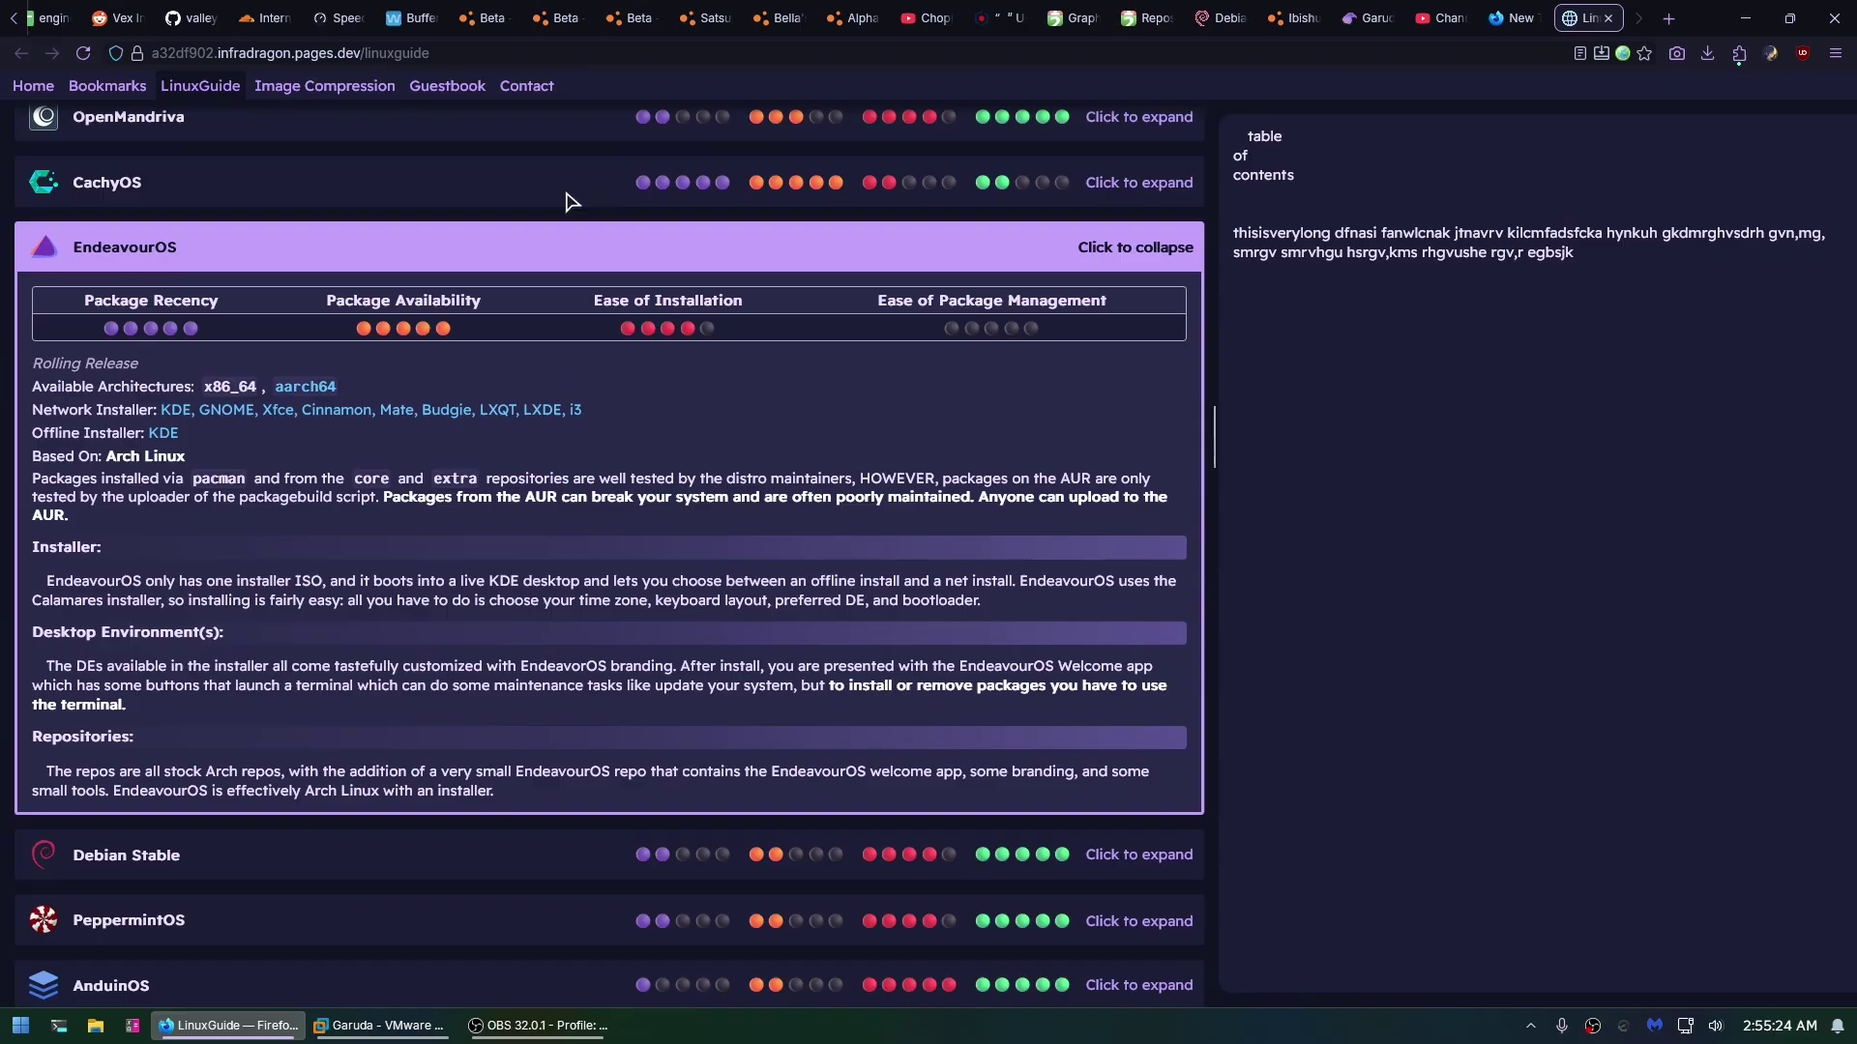
left_click(740, 244)
scroll(720, 494, "up", 10)
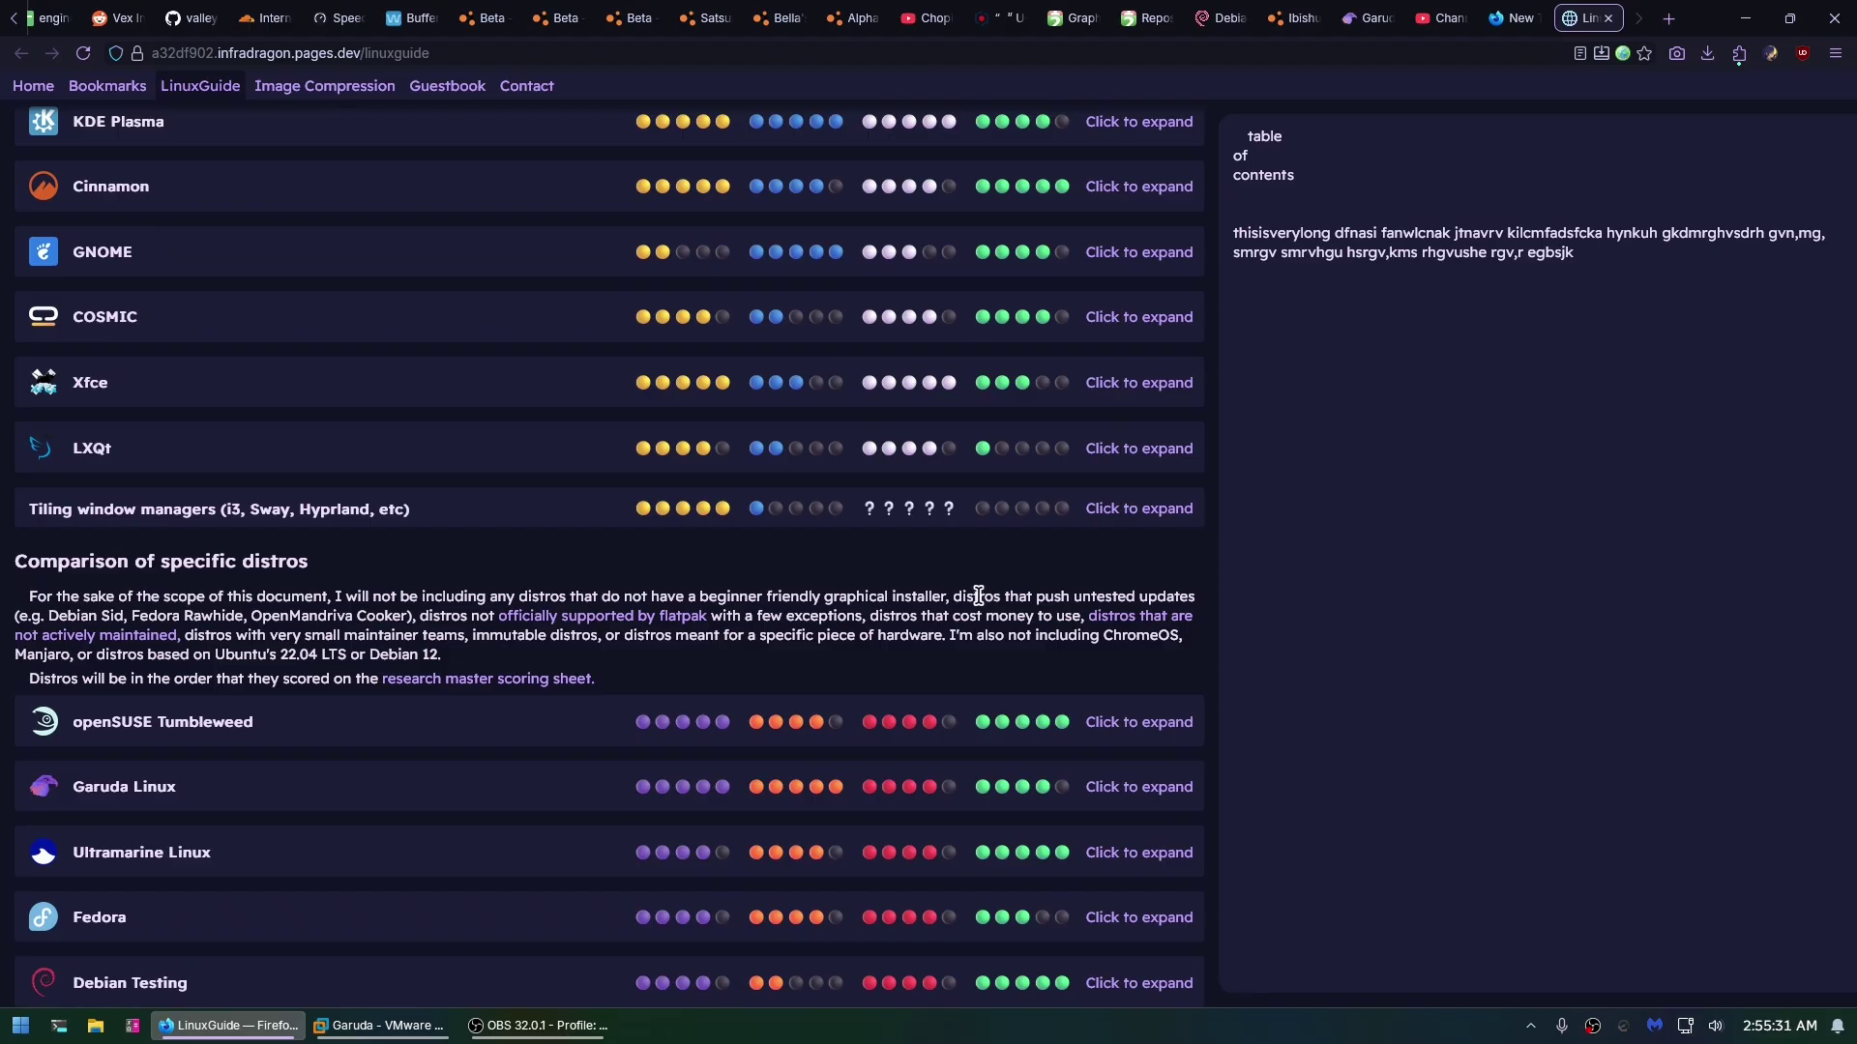
- Expand Garuda Linux, briefly opening openSUSE Tumbleweed, and review Garuda's four rating groups
left_click(510, 785)
left_click(466, 732)
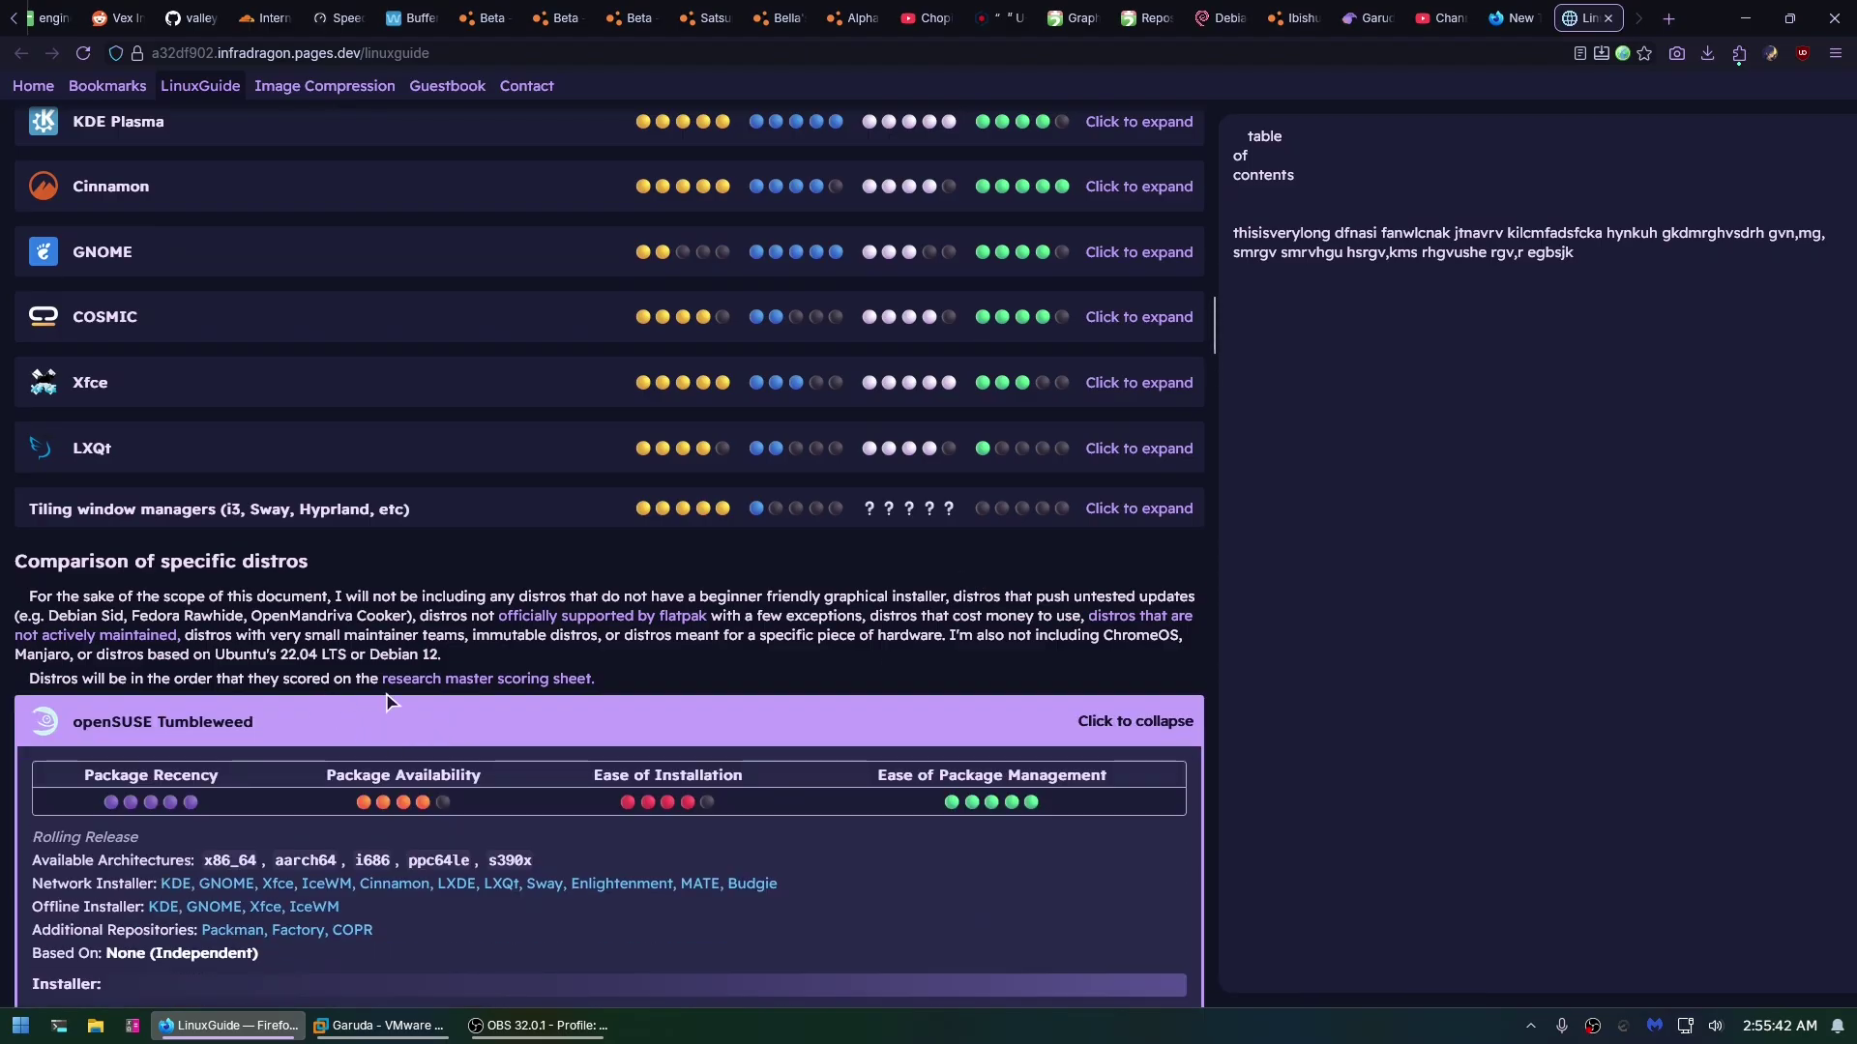
scroll(404, 709, "down", 3)
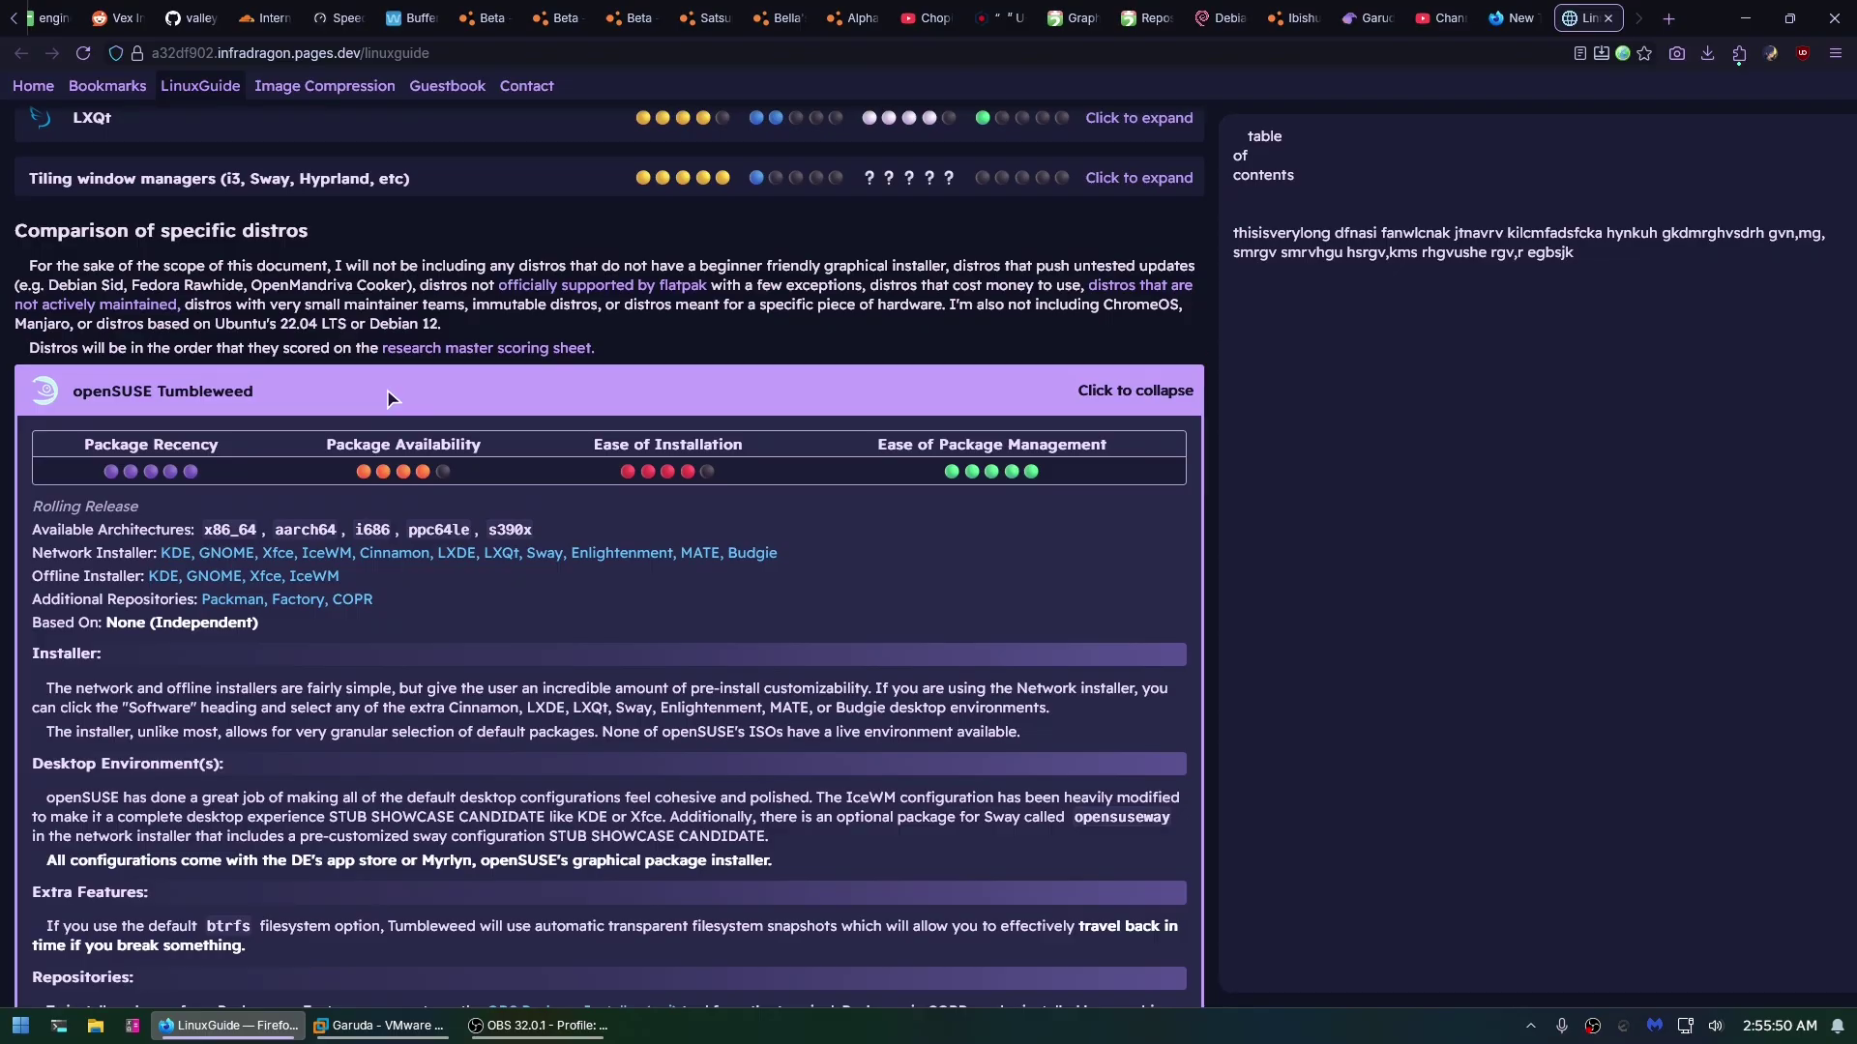
left_click(387, 398)
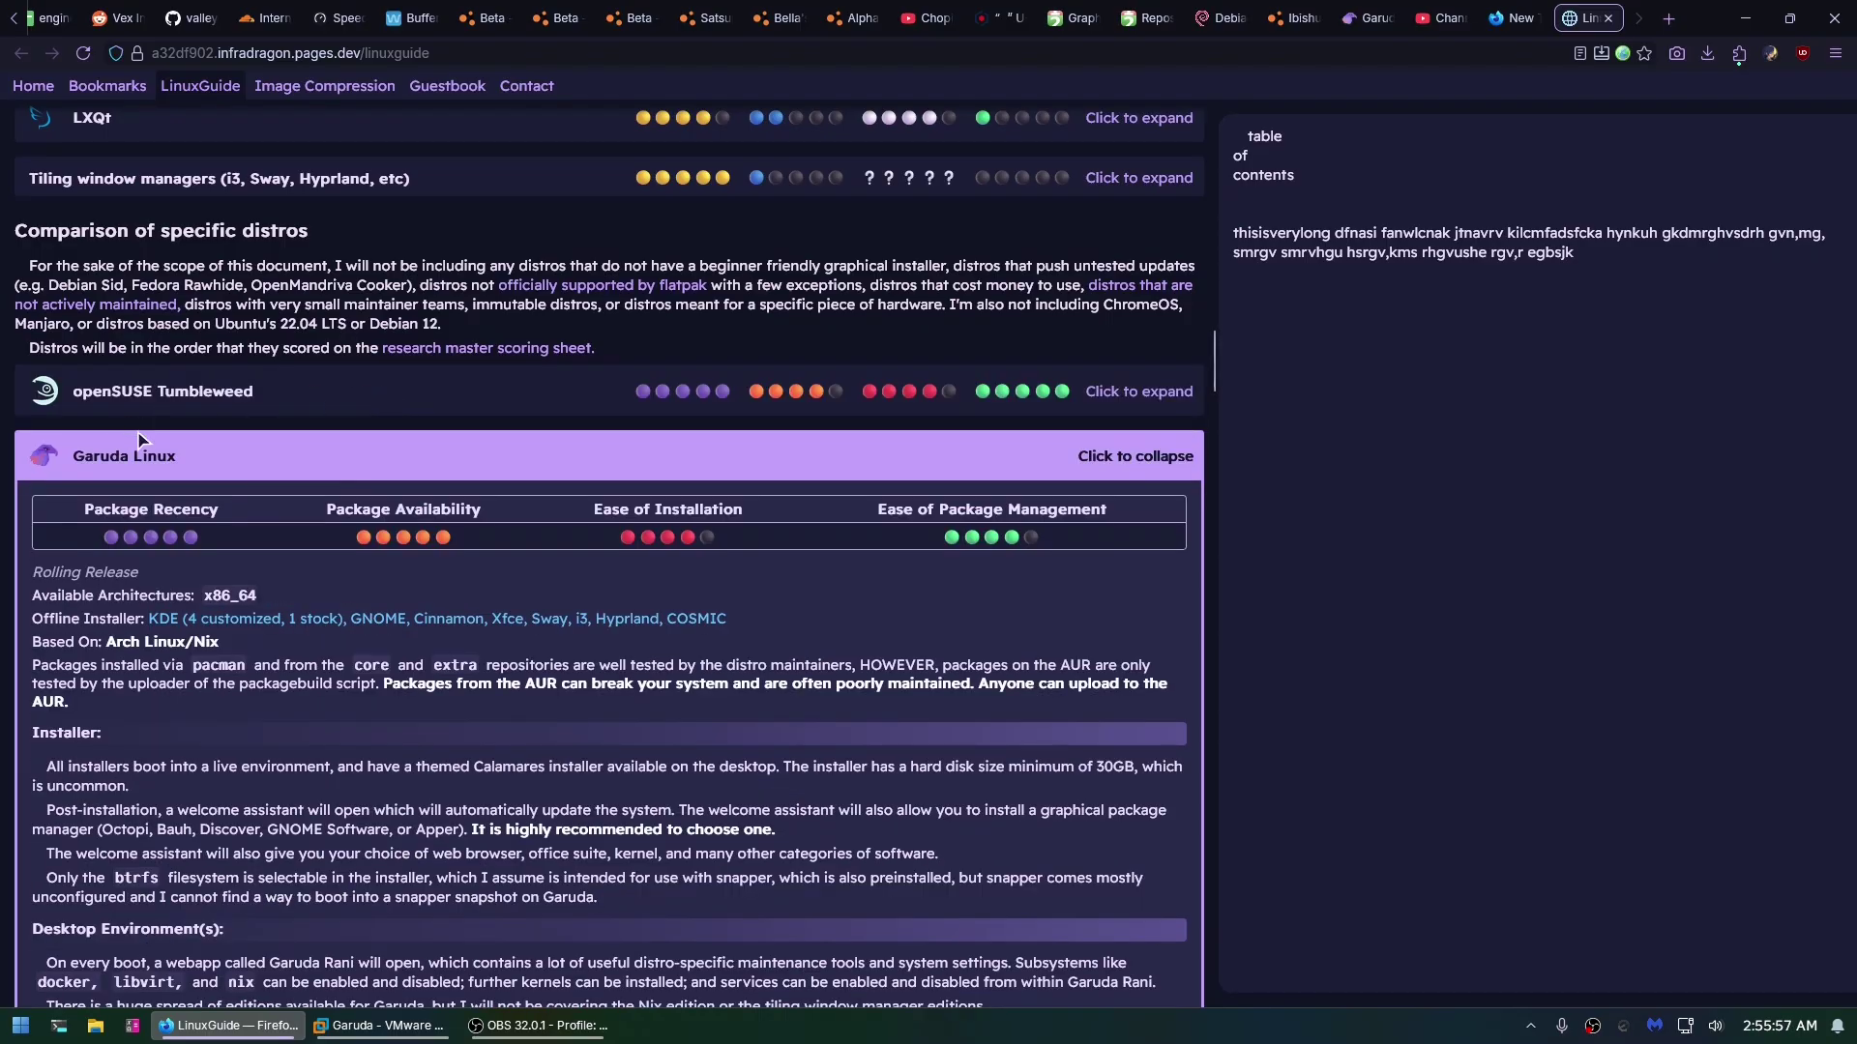
scroll(280, 570, "down", 2)
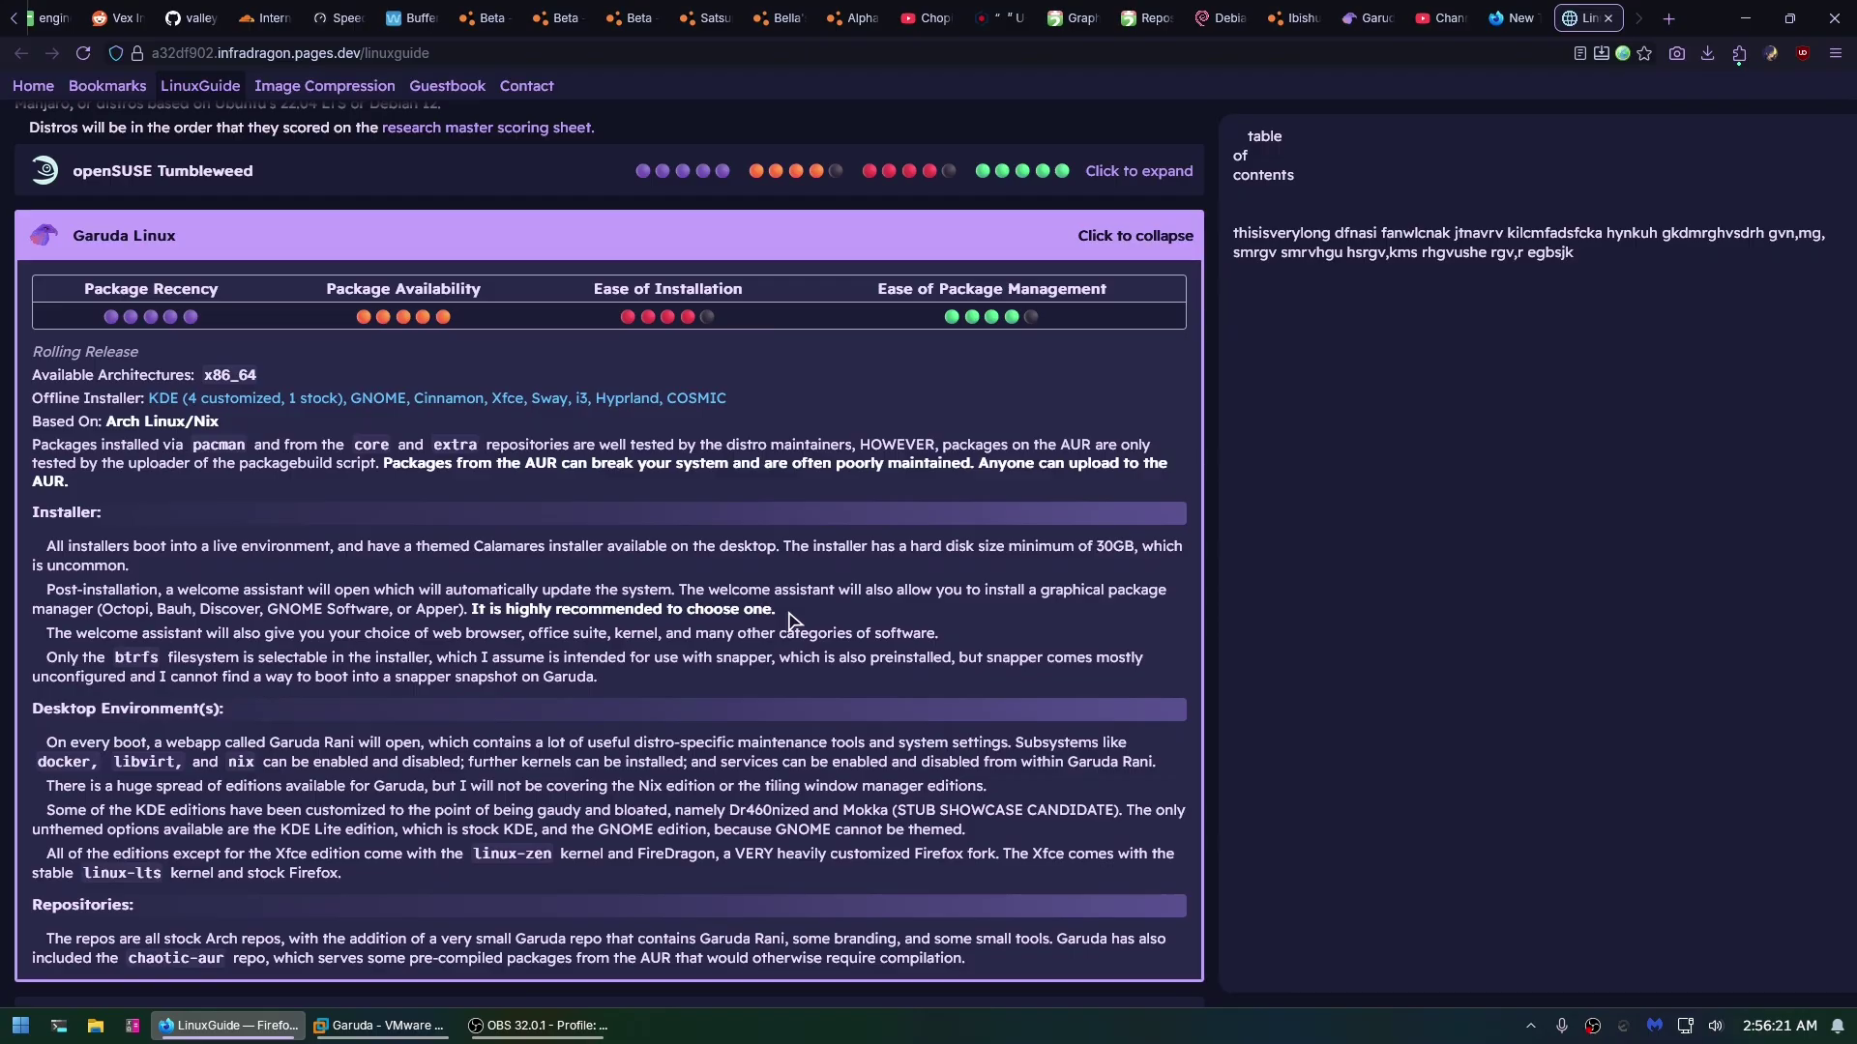
left_click_drag(92, 316, 1067, 333)
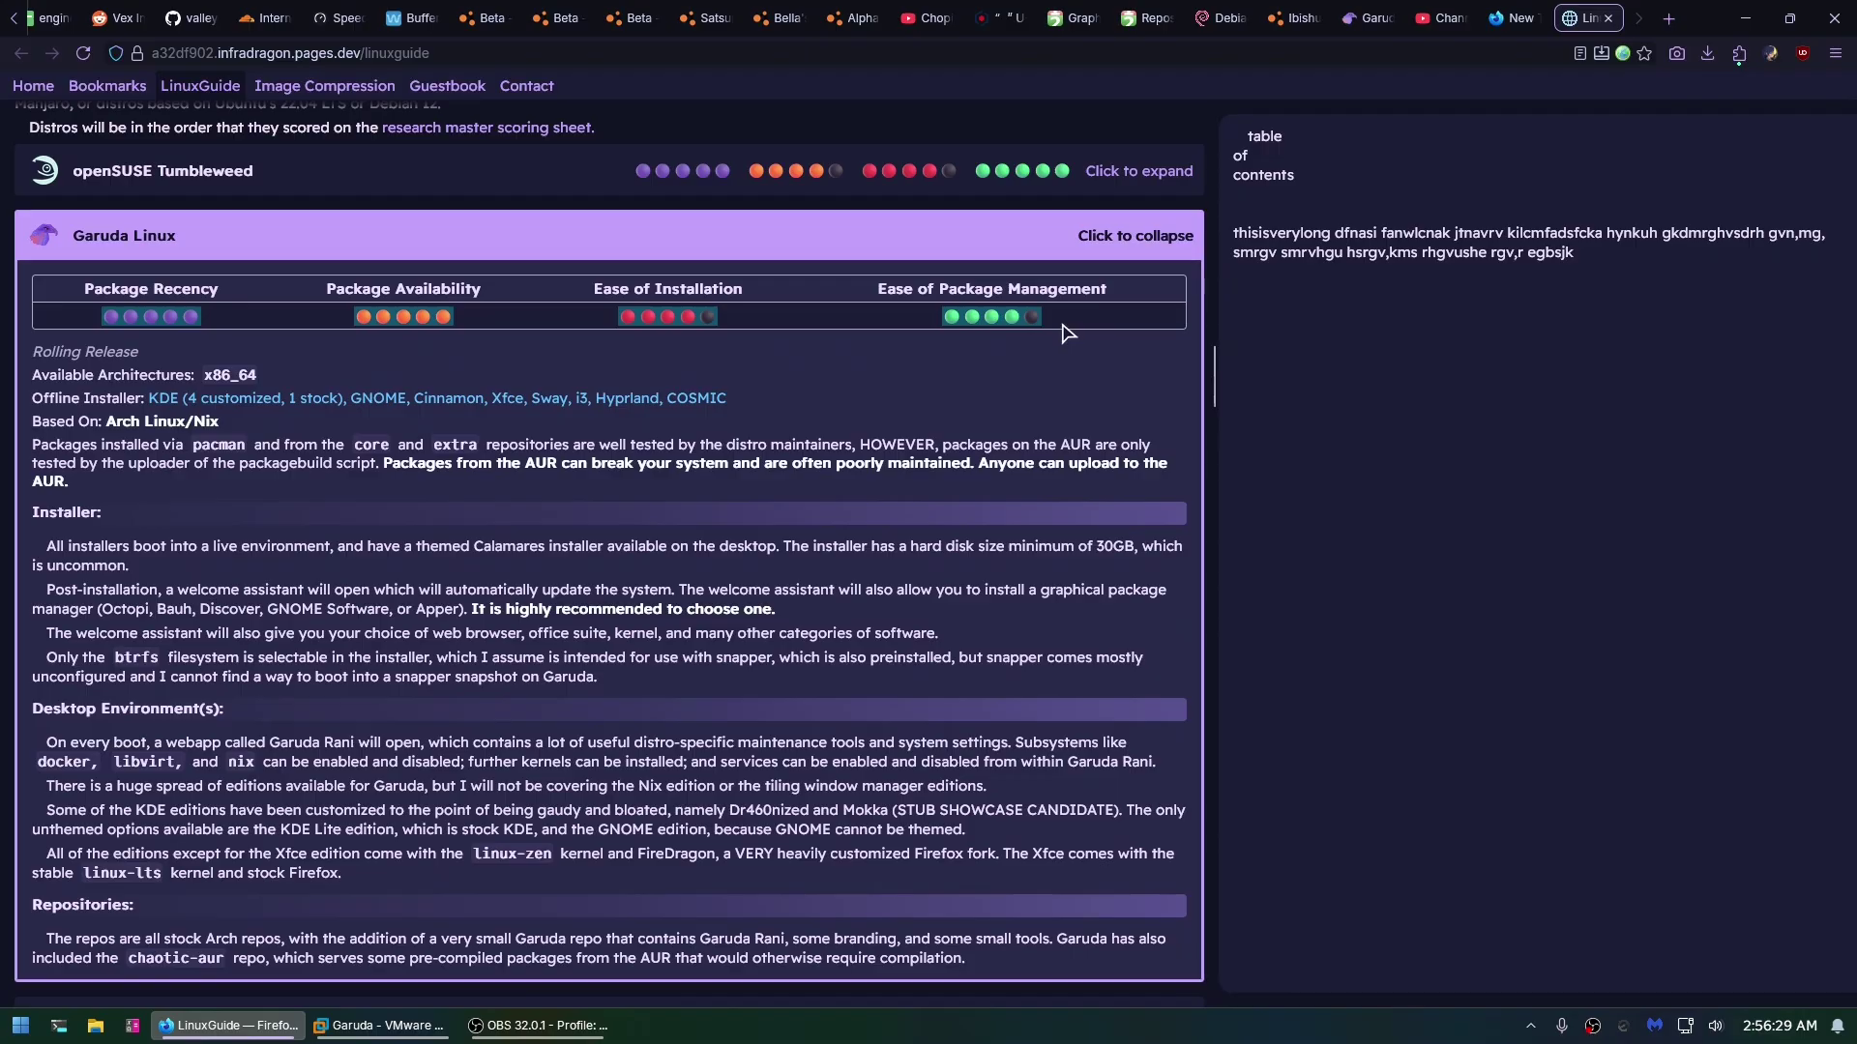
left_click(81, 322)
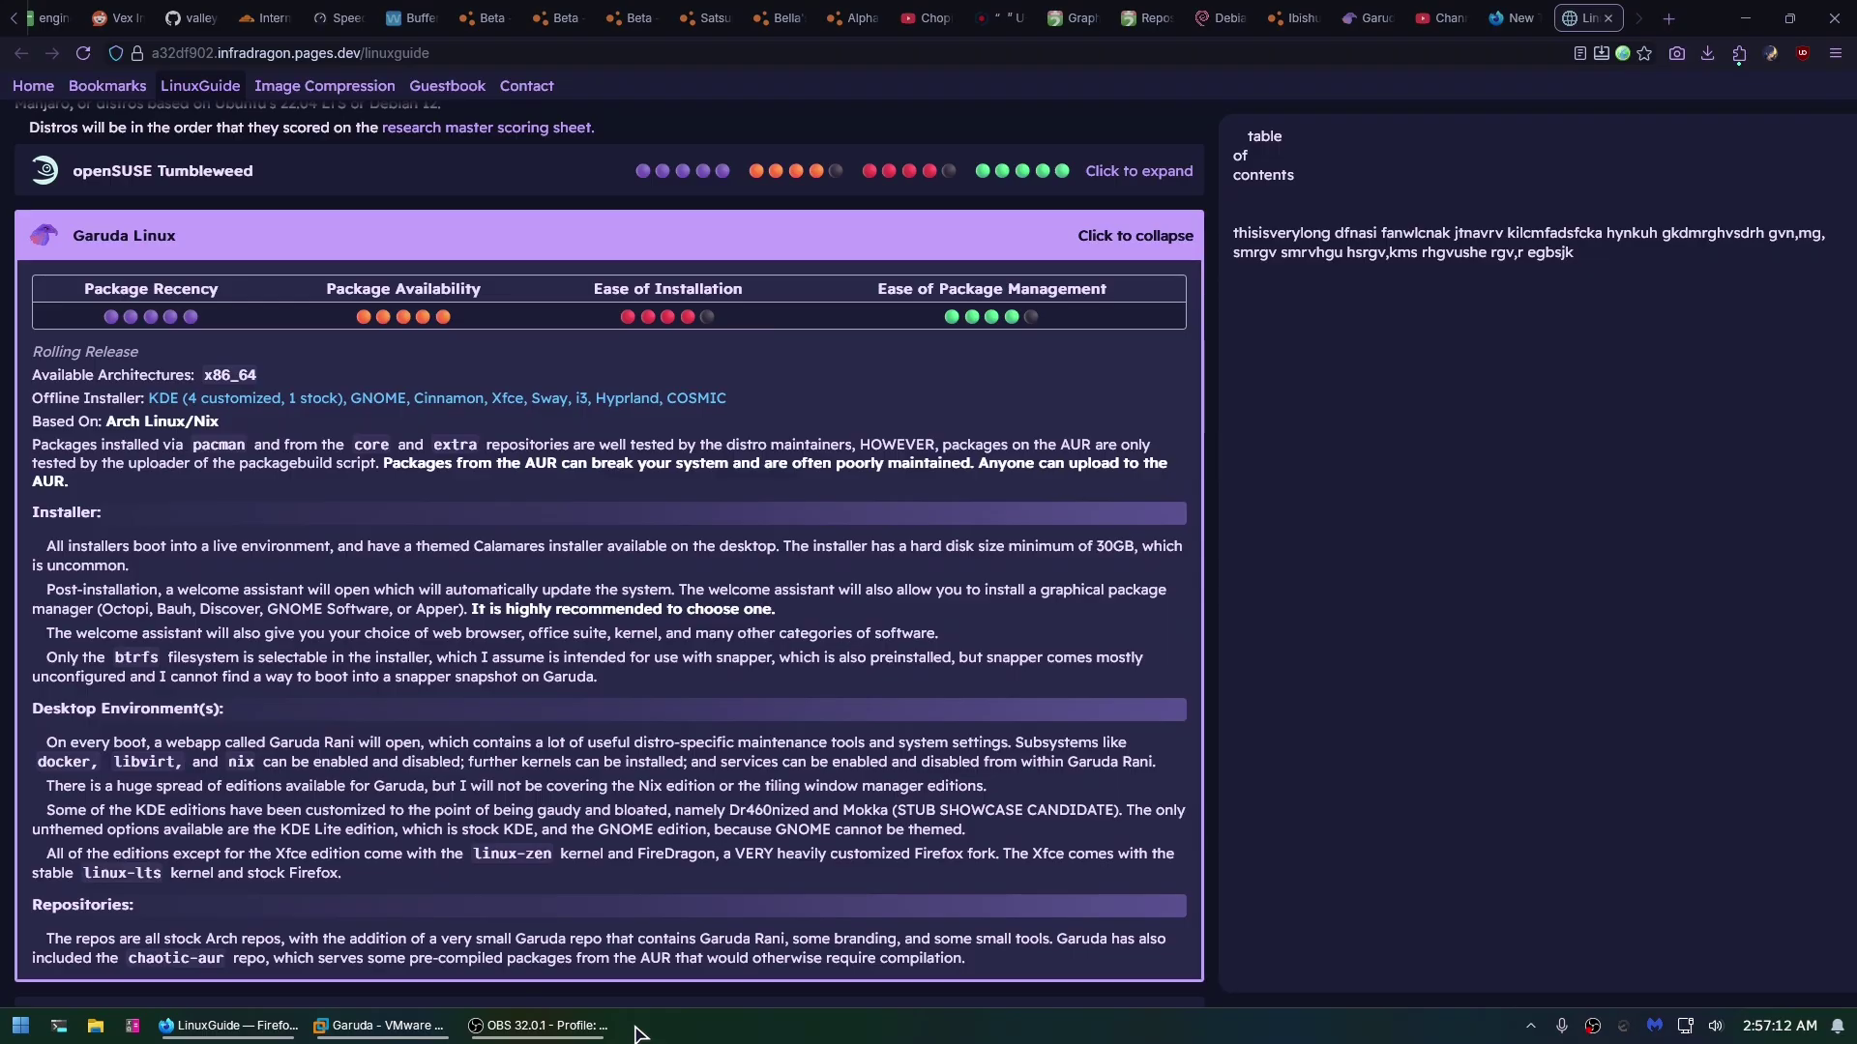
- Set the Garuda VM's CD/DVD (SATA) image to garuda-mokka-linux-zen-251002.iso and save the settings
left_click(428, 1028)
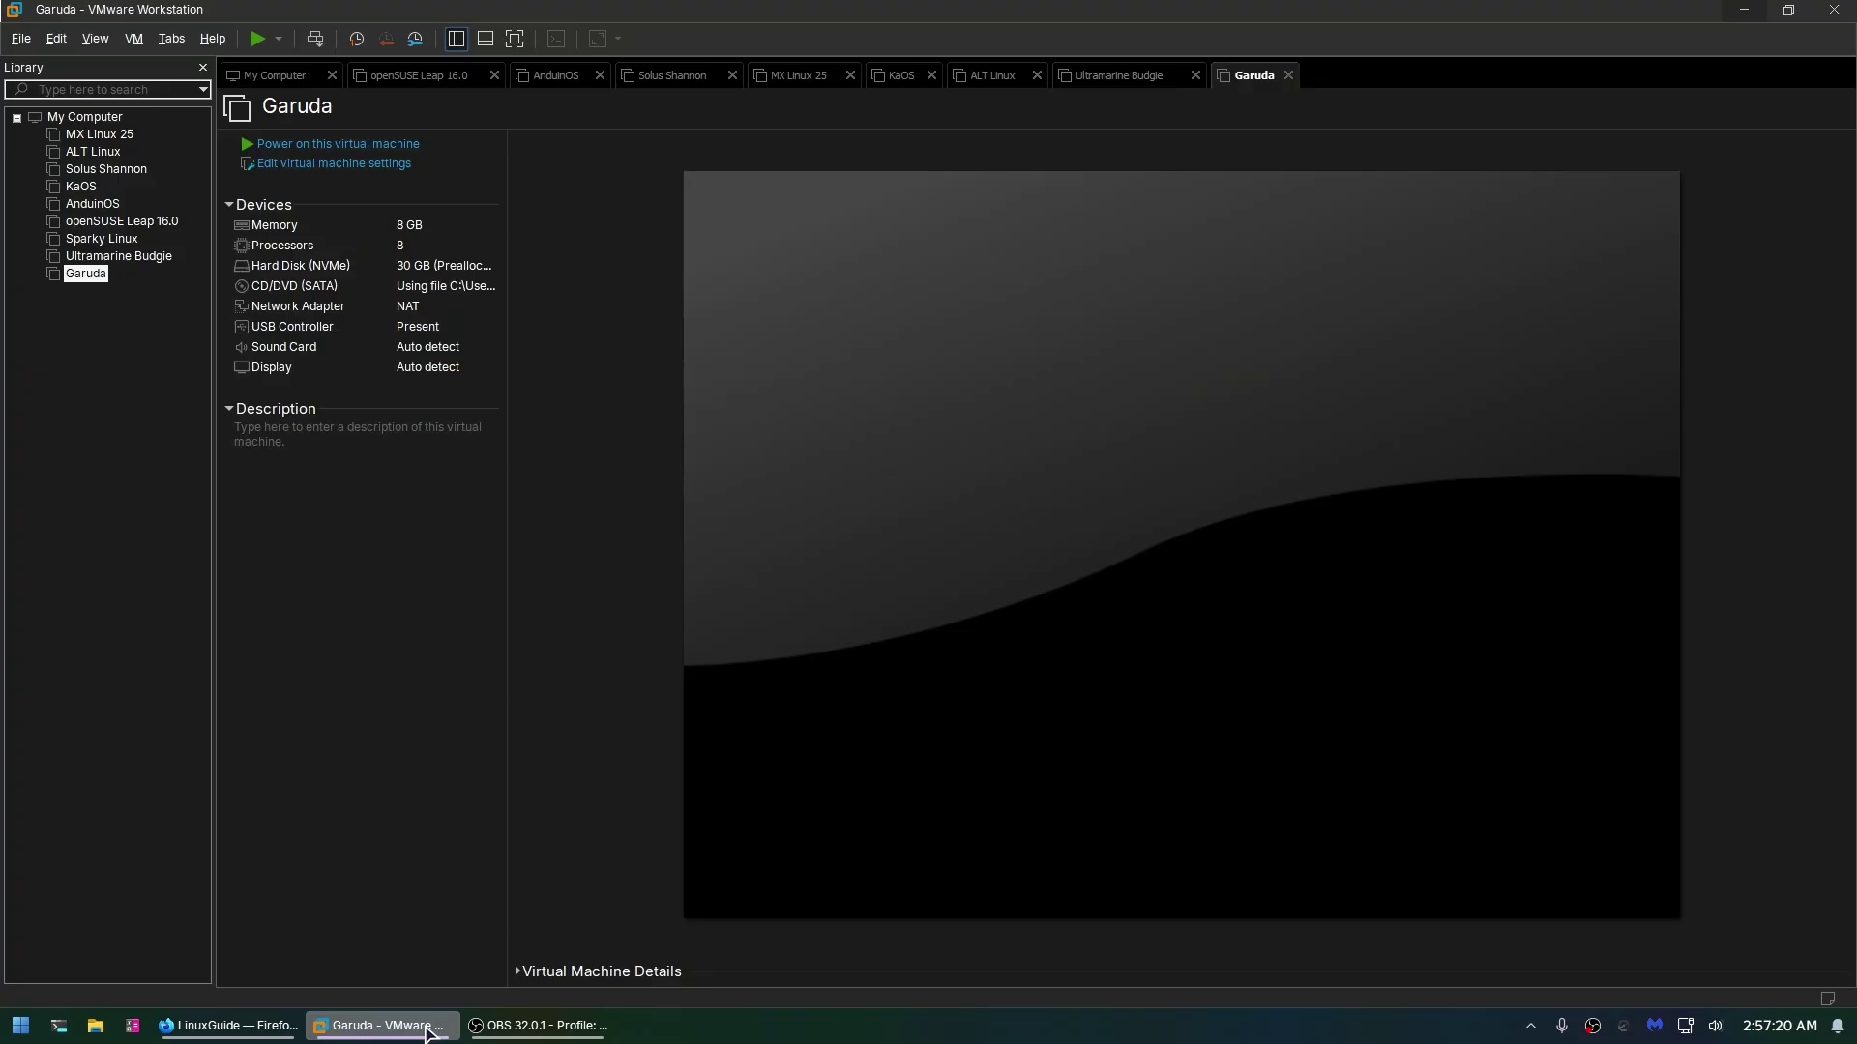
left_click(304, 165)
left_click(634, 298)
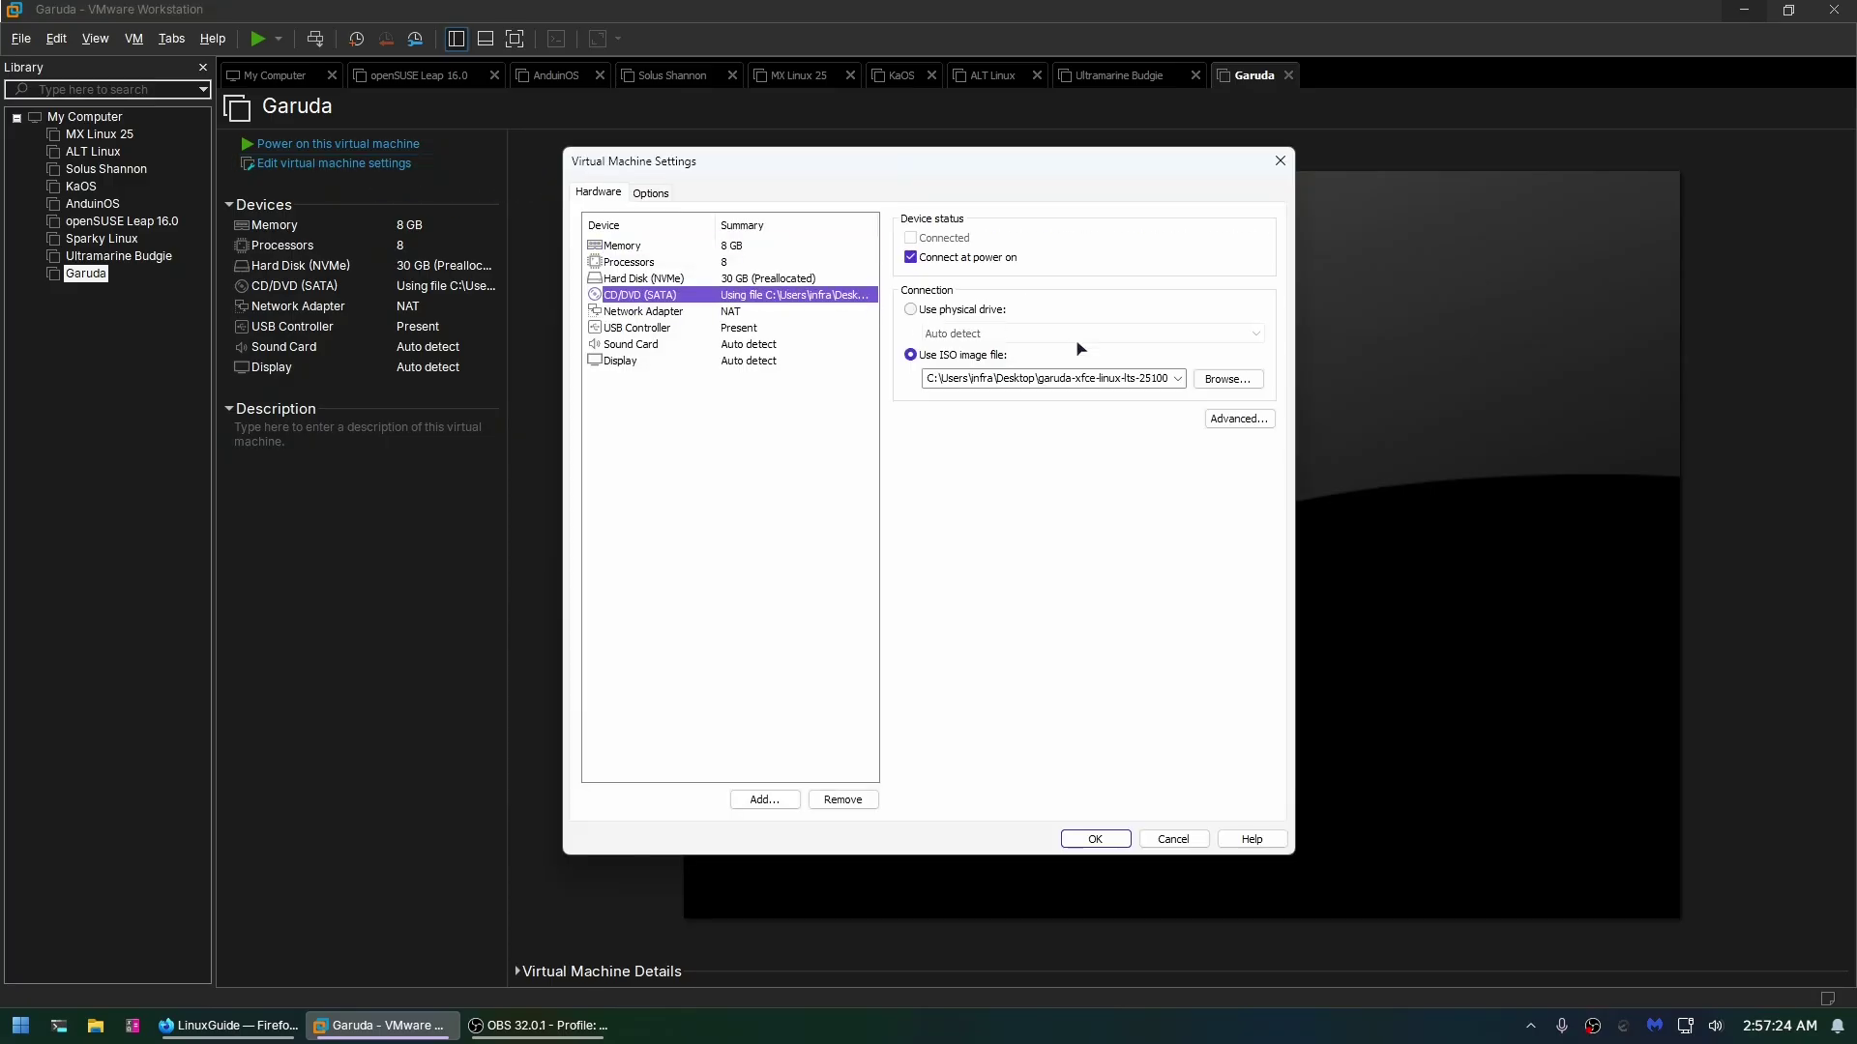
left_click(1223, 382)
left_click(999, 329)
left_click(1320, 661)
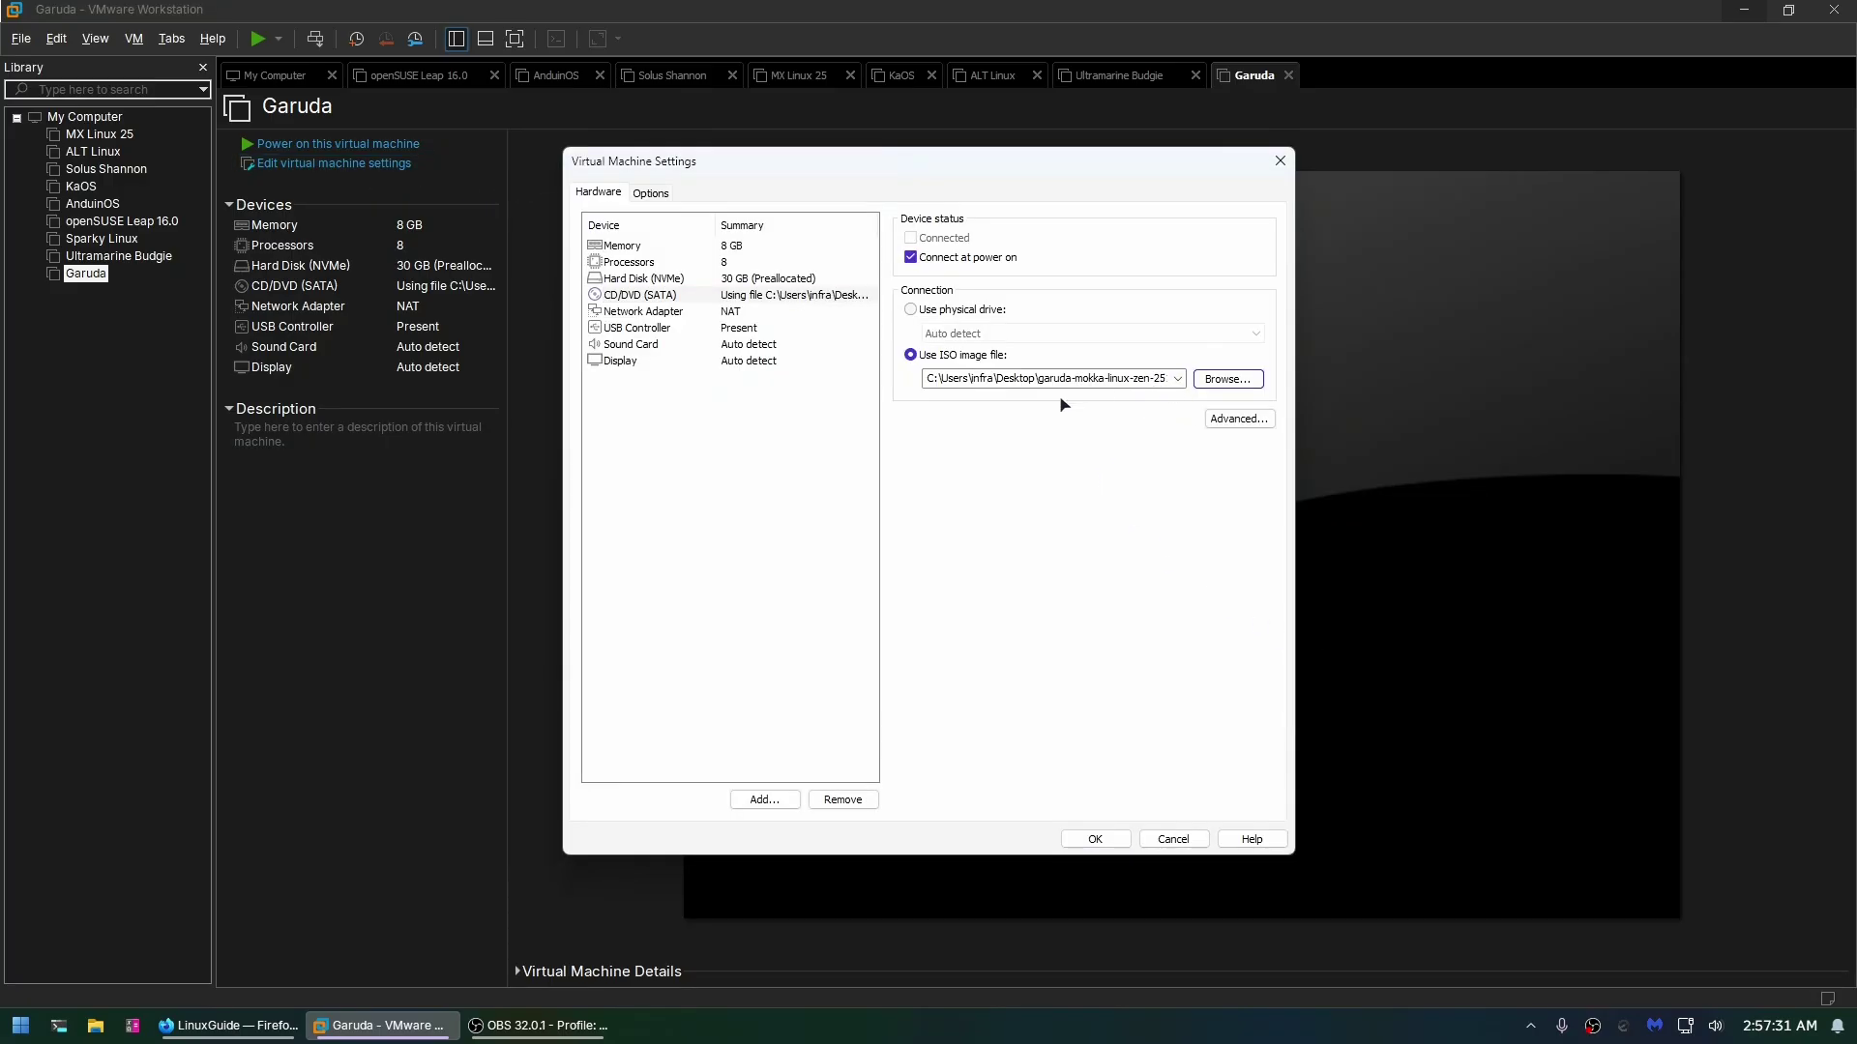
left_click(1095, 837)
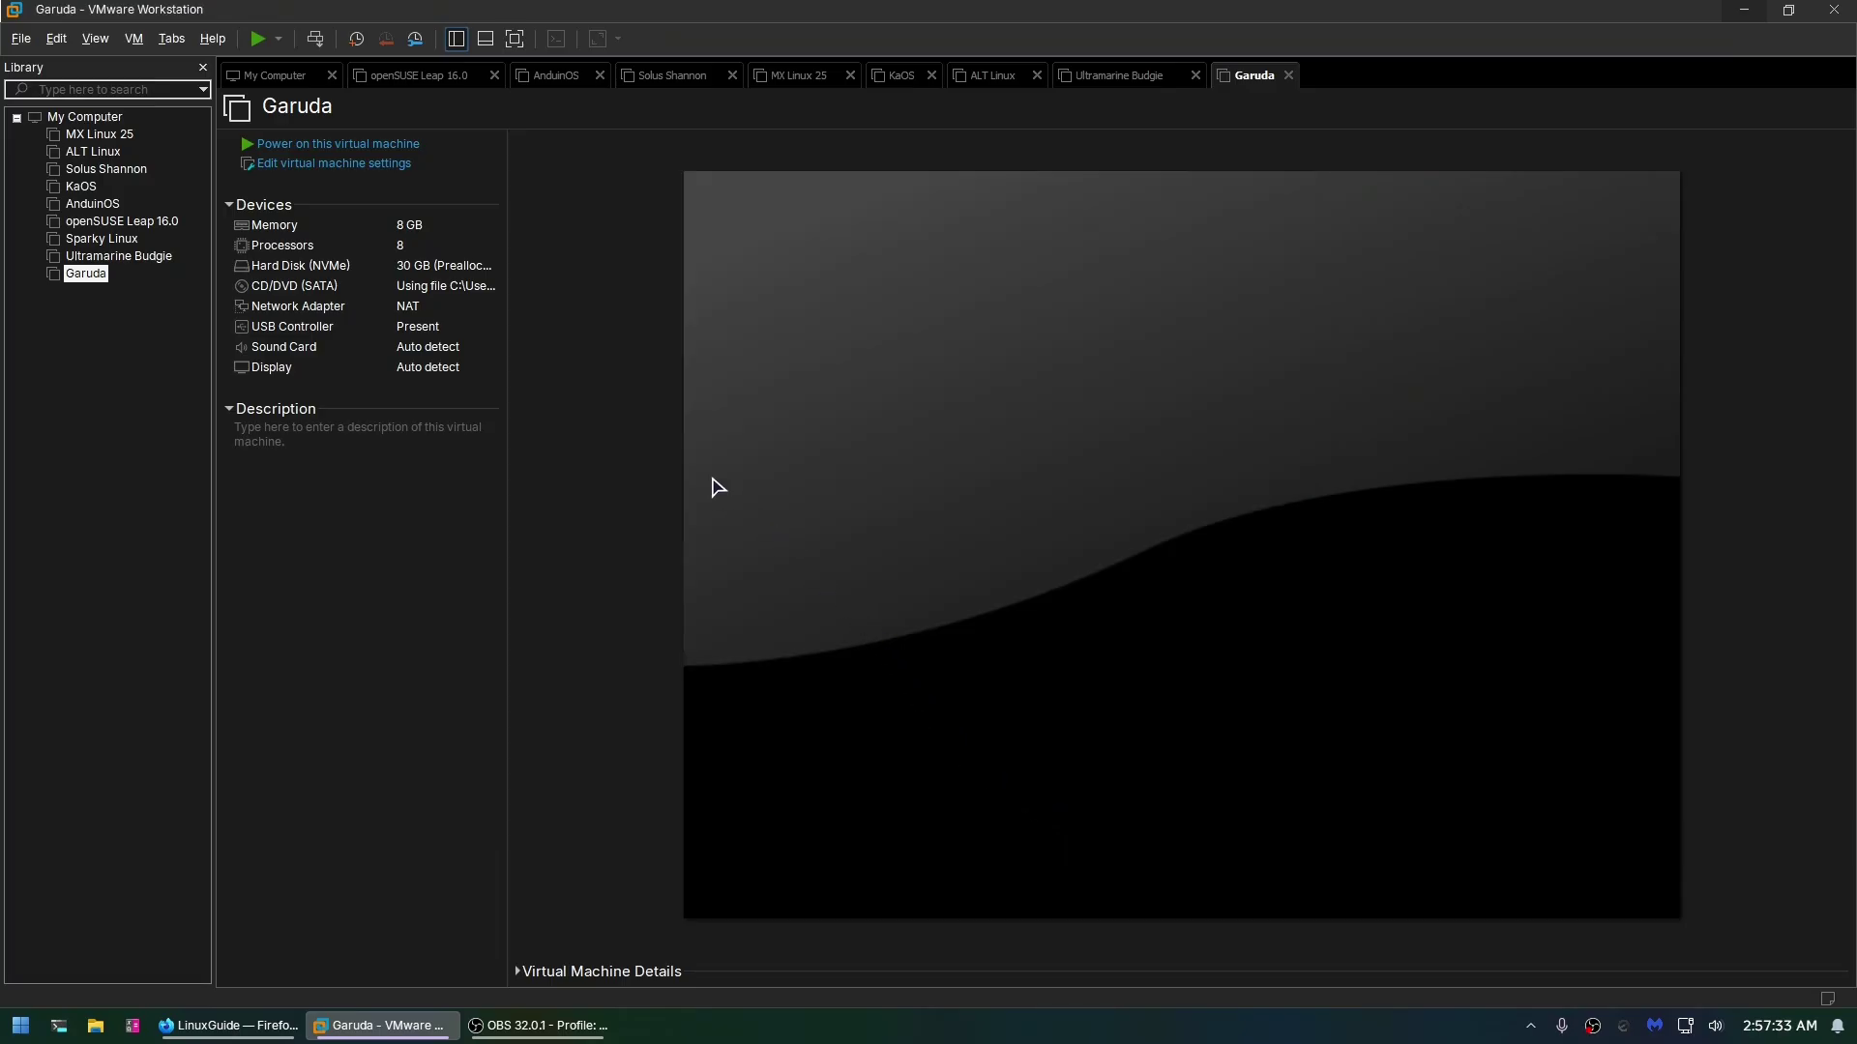
key("alt+Tab")
- Scroll the Garuda editions page from Mokka down to Nix Subsystem, then minimize Firefox
left_click(1363, 18)
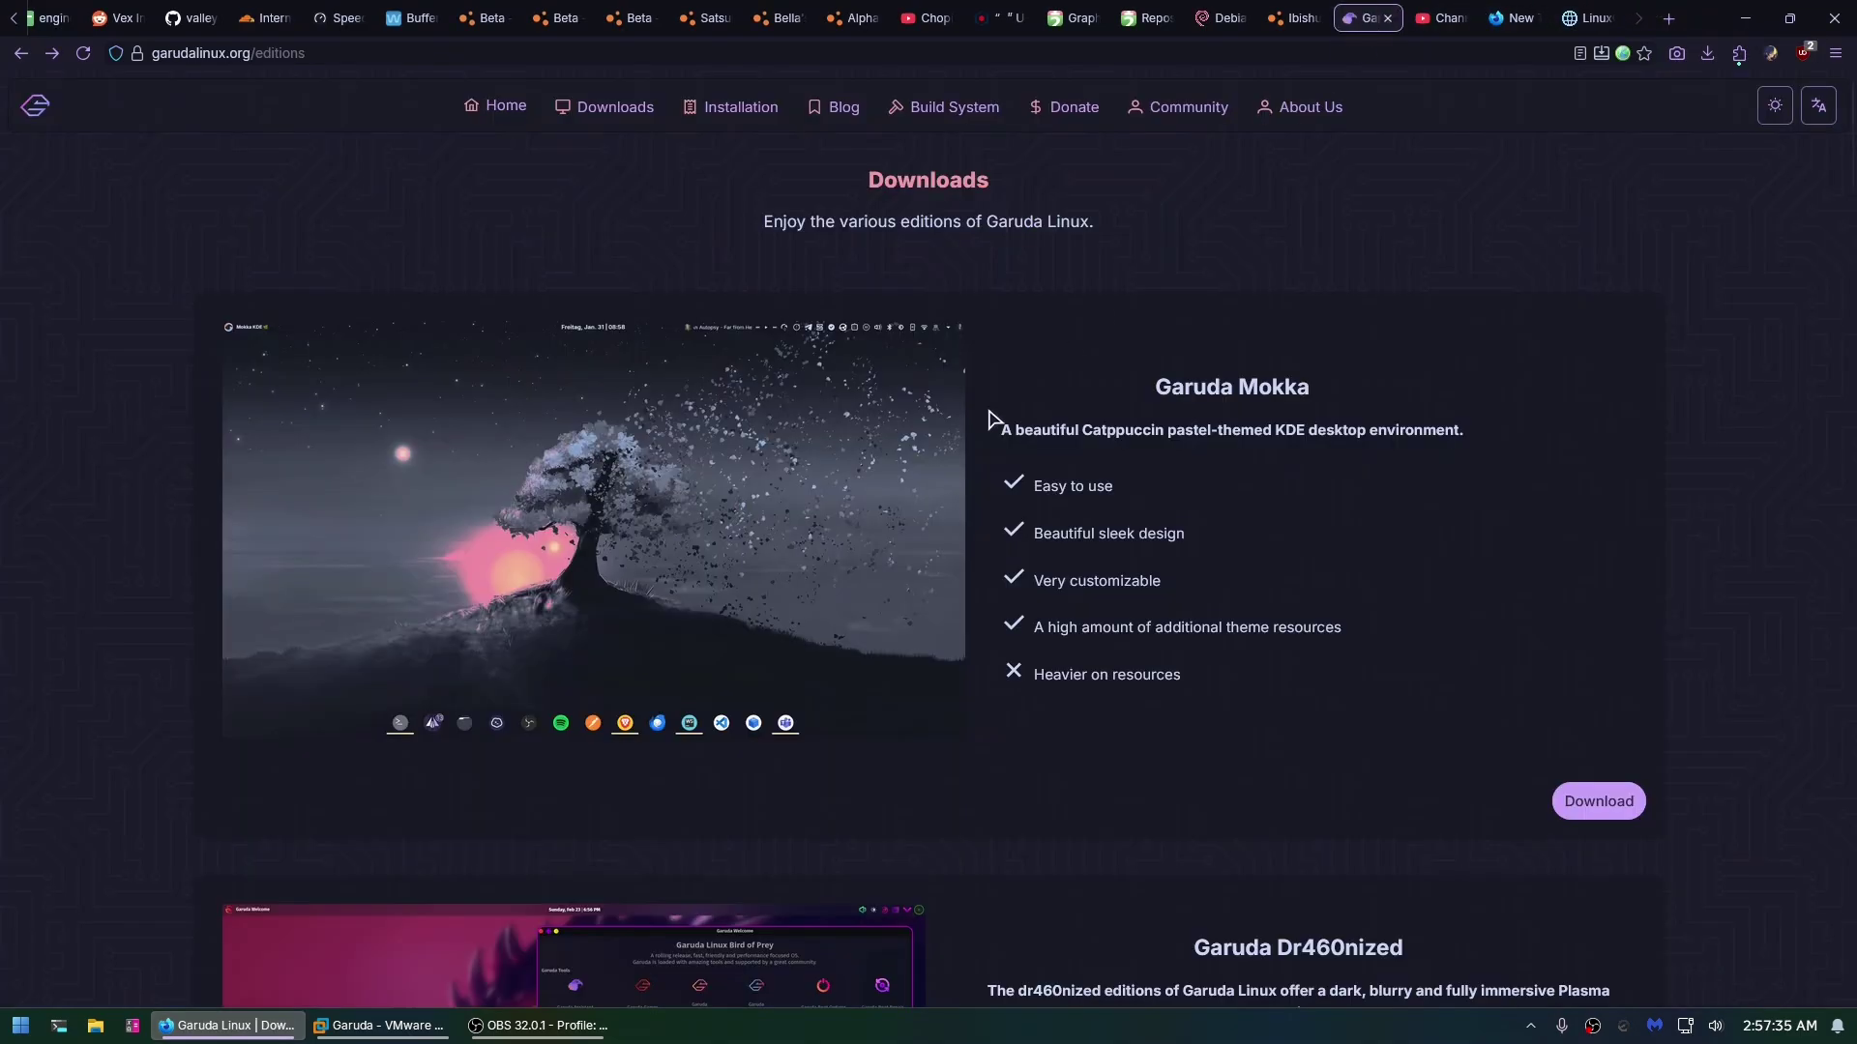
scroll(1122, 599, "down", 4)
scroll(1397, 423, "up", 3)
scroll(1440, 431, "down", 10)
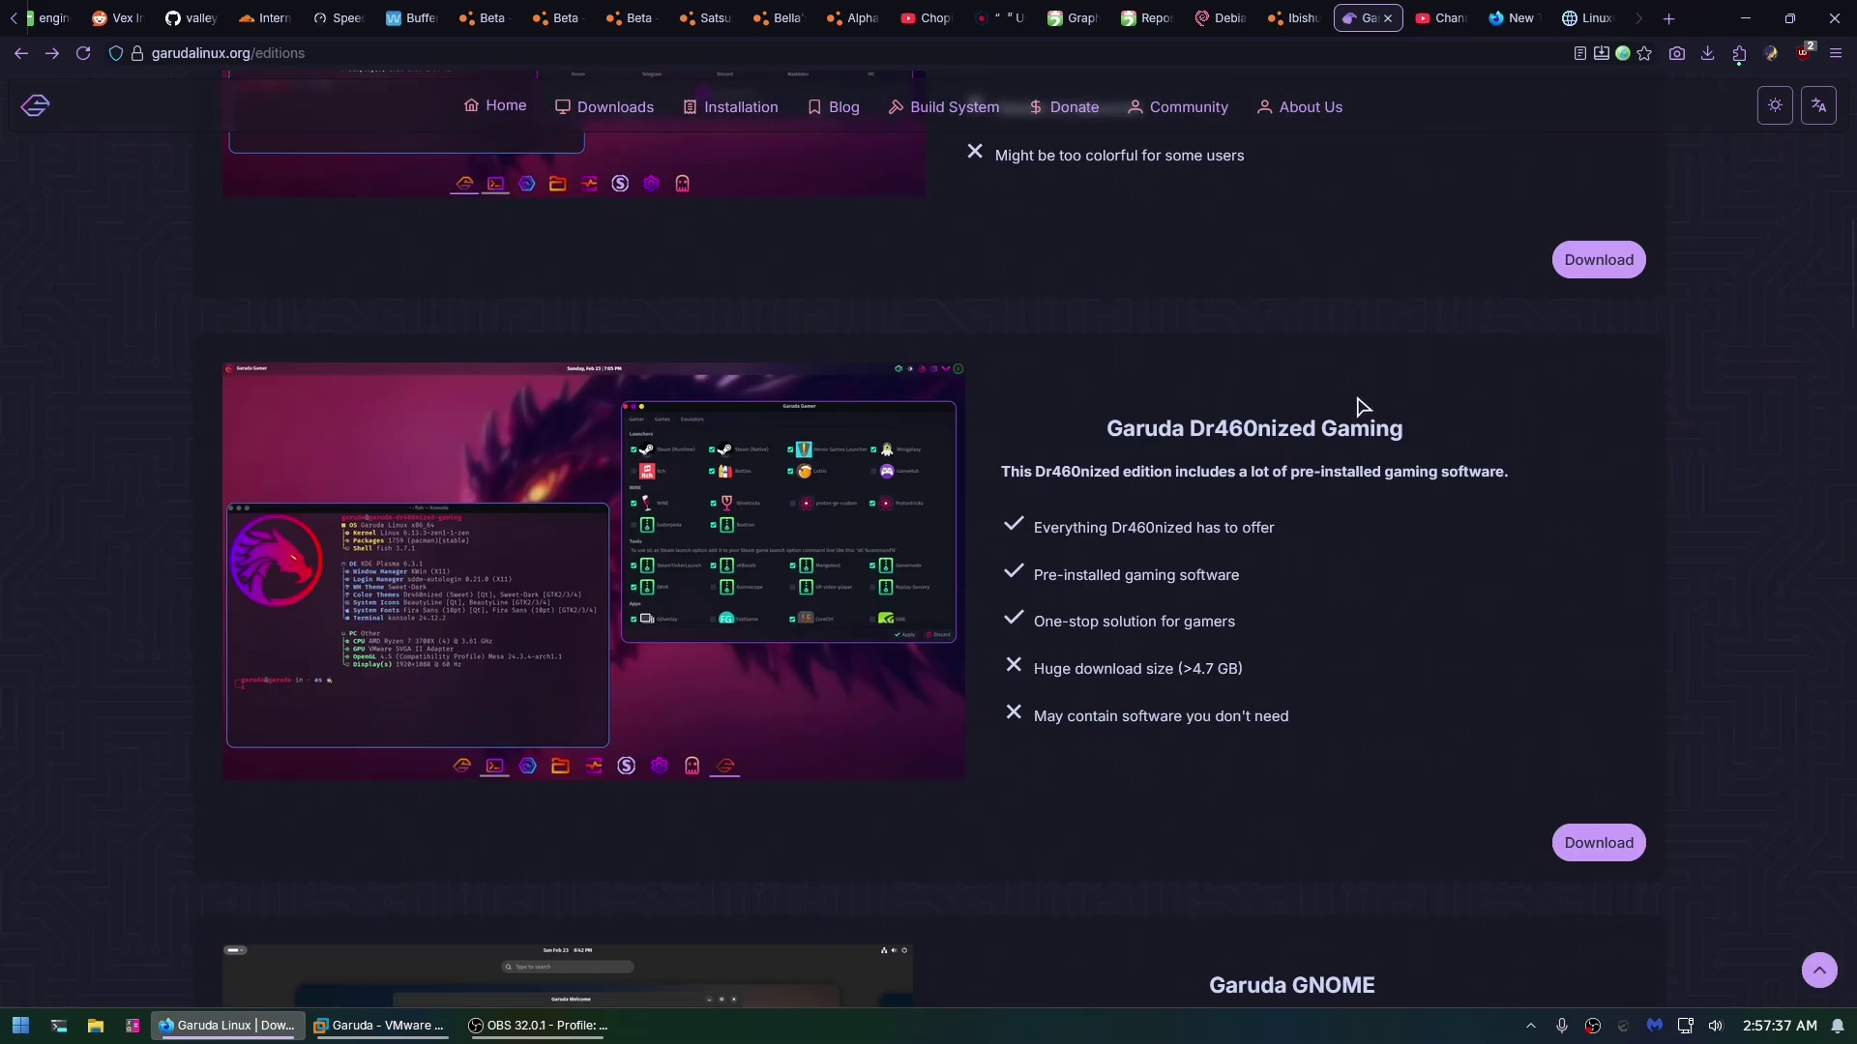
scroll(1327, 556, "up", 6)
scroll(1326, 556, "up", 3)
scroll(1235, 406, "down", 13)
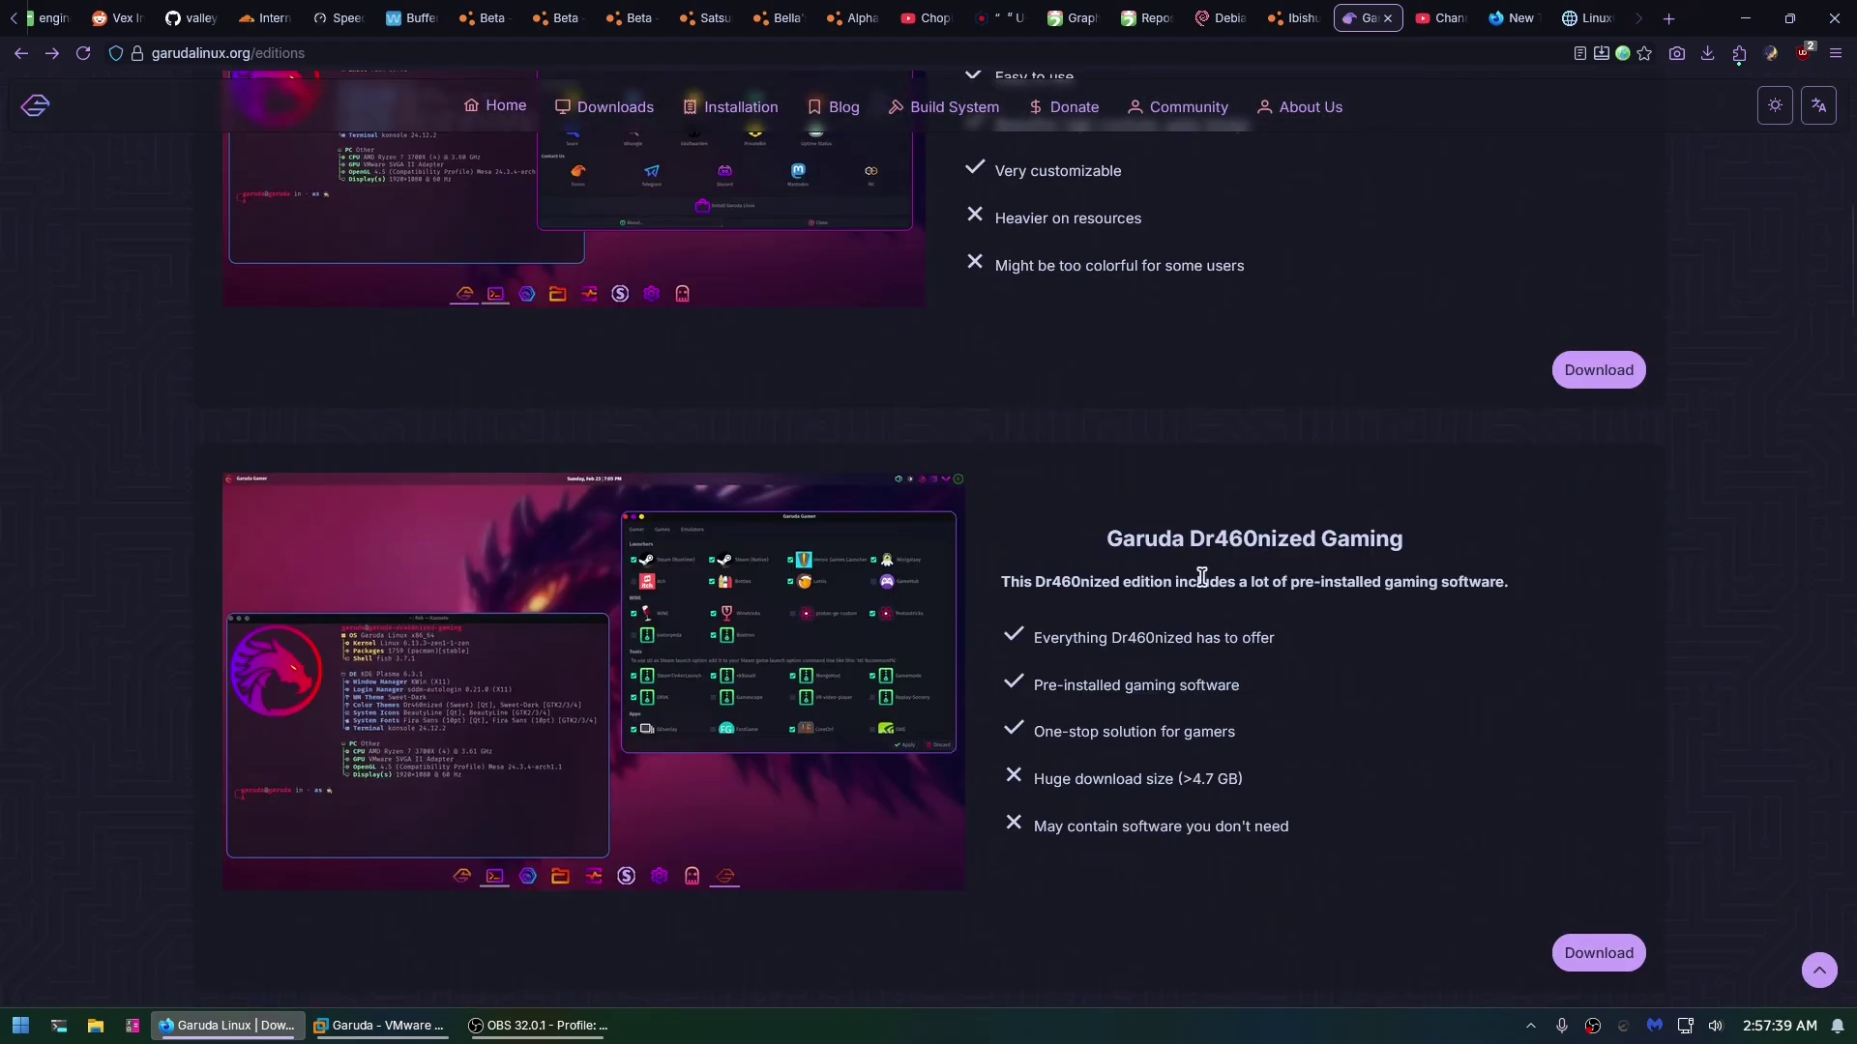
scroll(1255, 335, "down", 16)
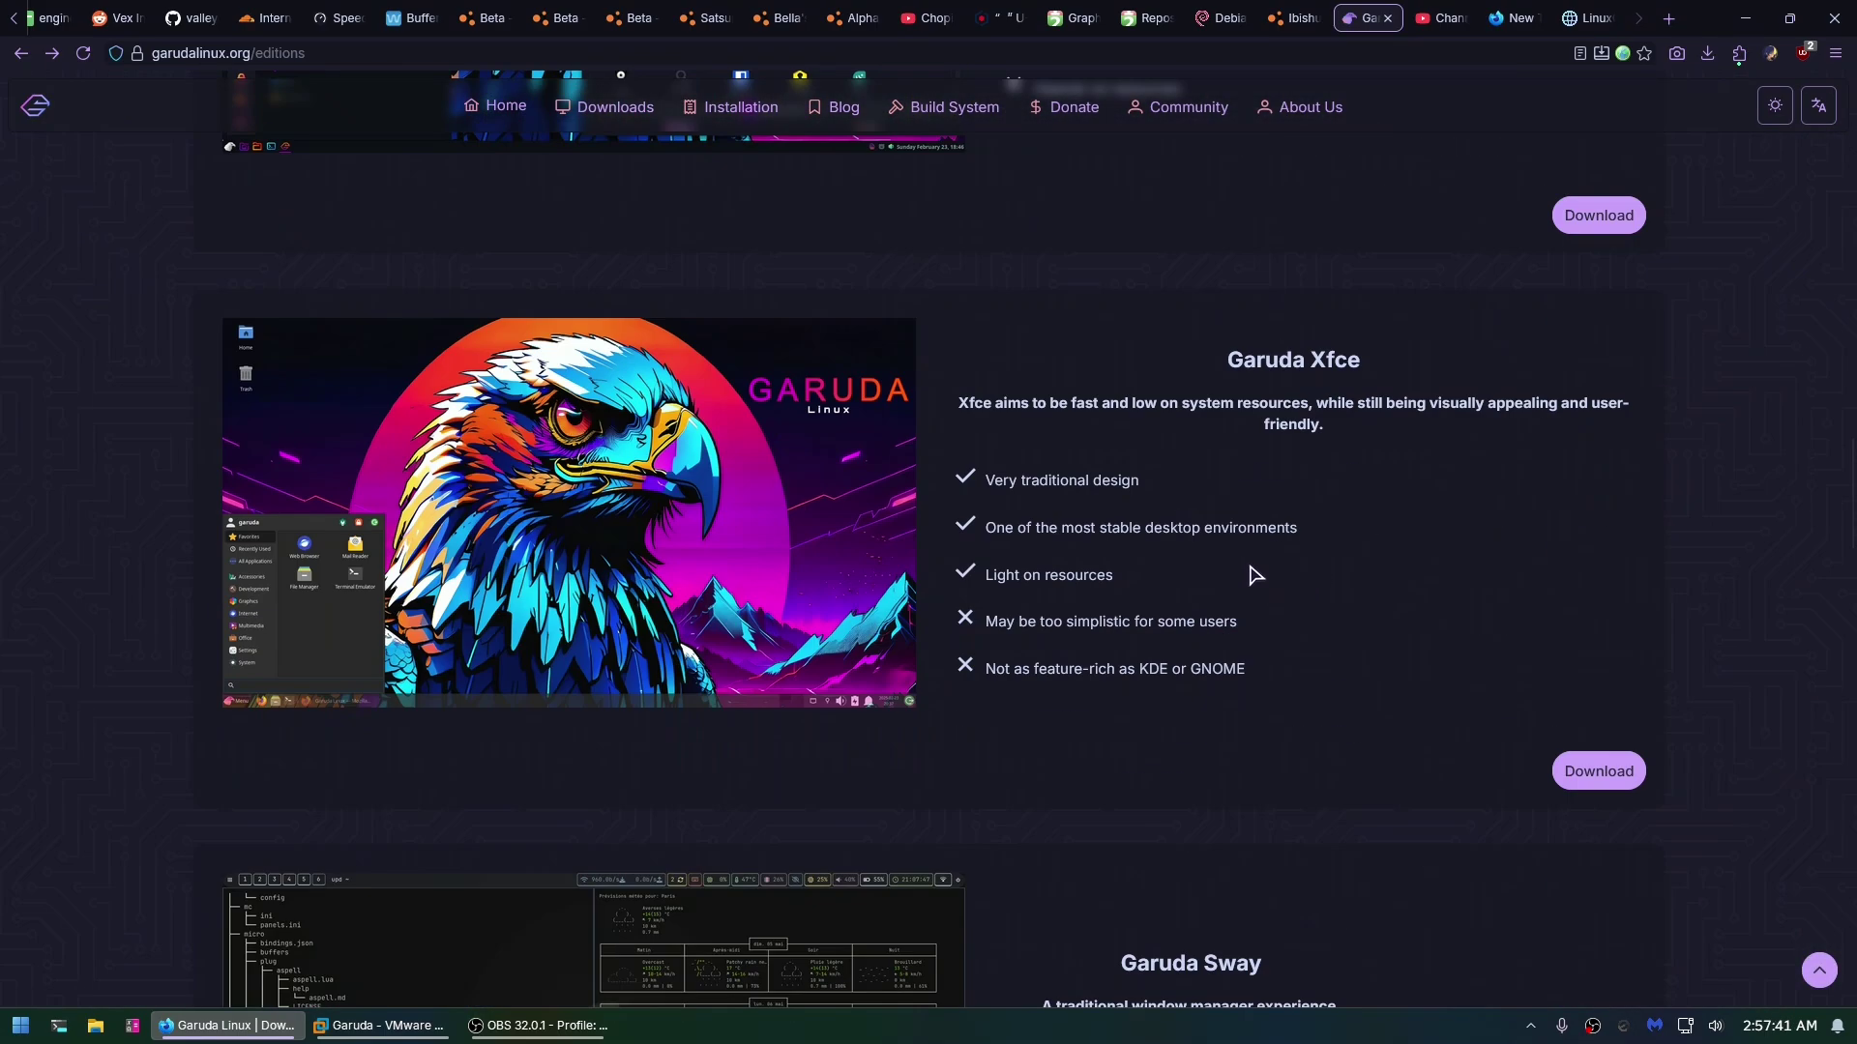
scroll(1269, 556, "down", 5)
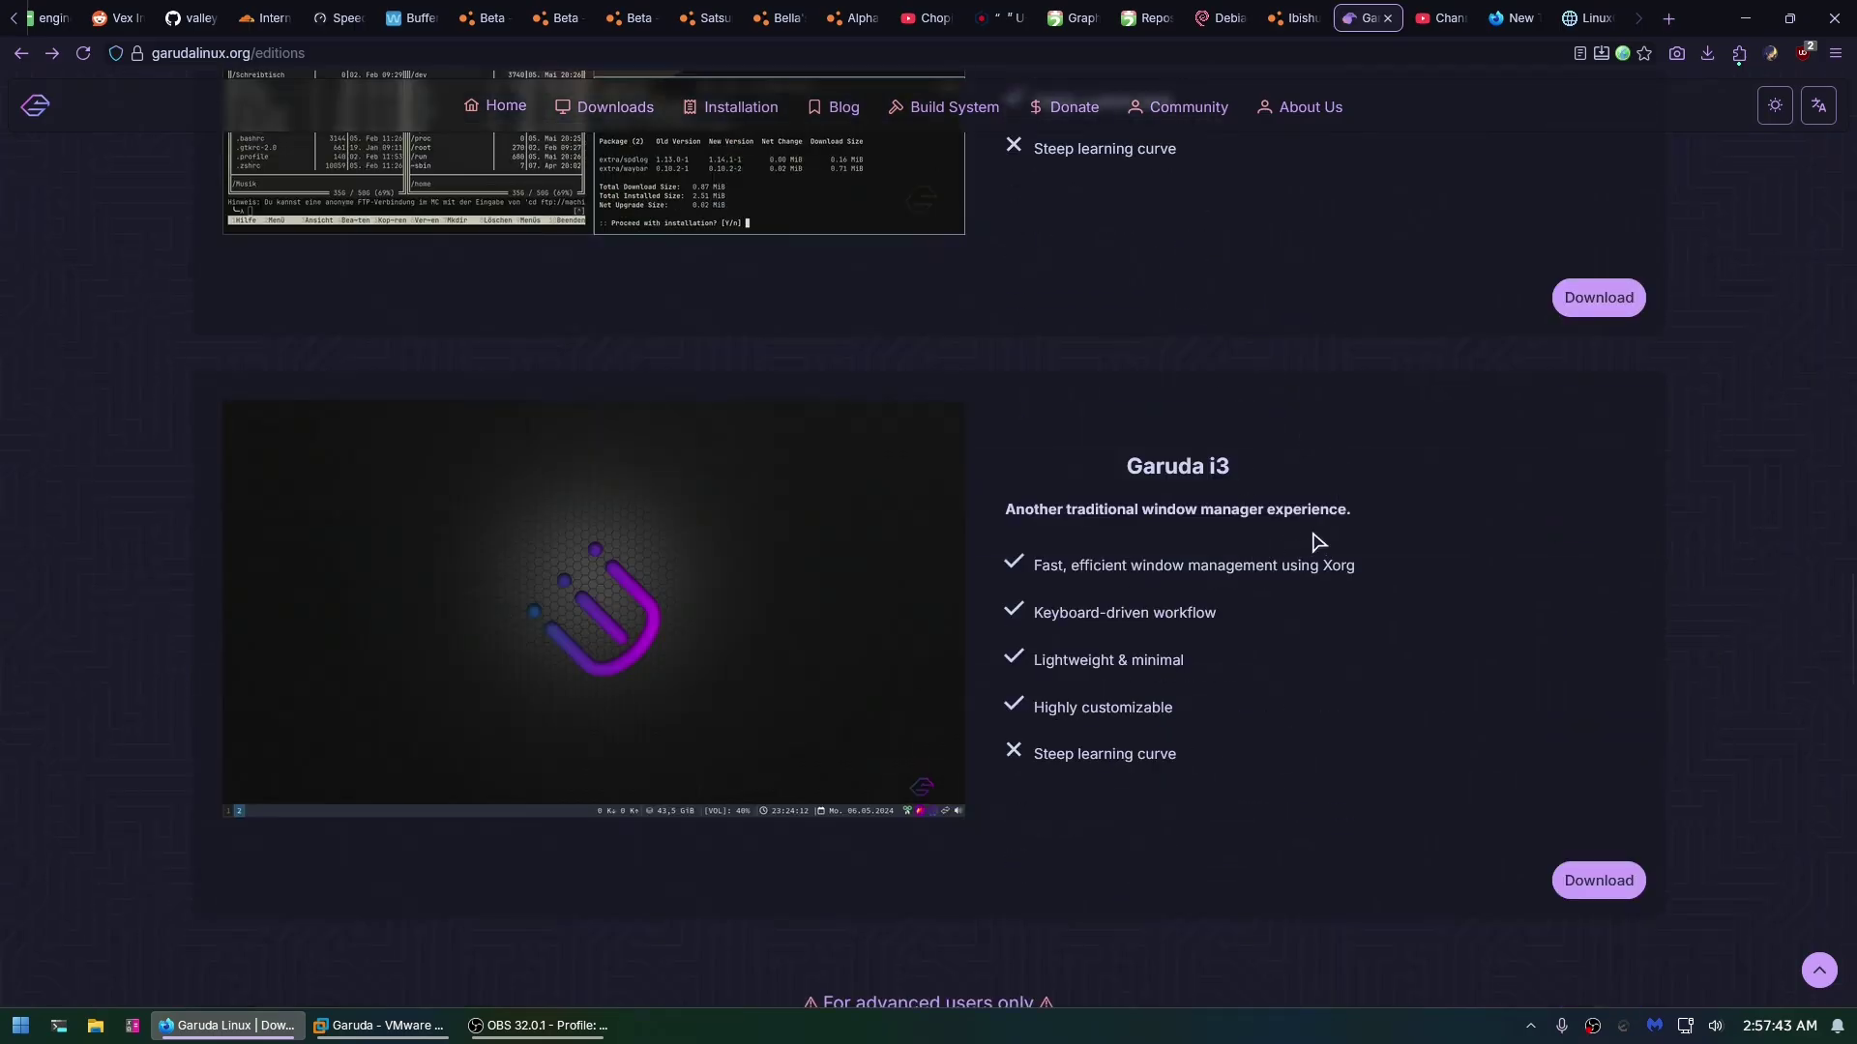
scroll(1314, 543, "down", 7)
scroll(1209, 445, "down", 5)
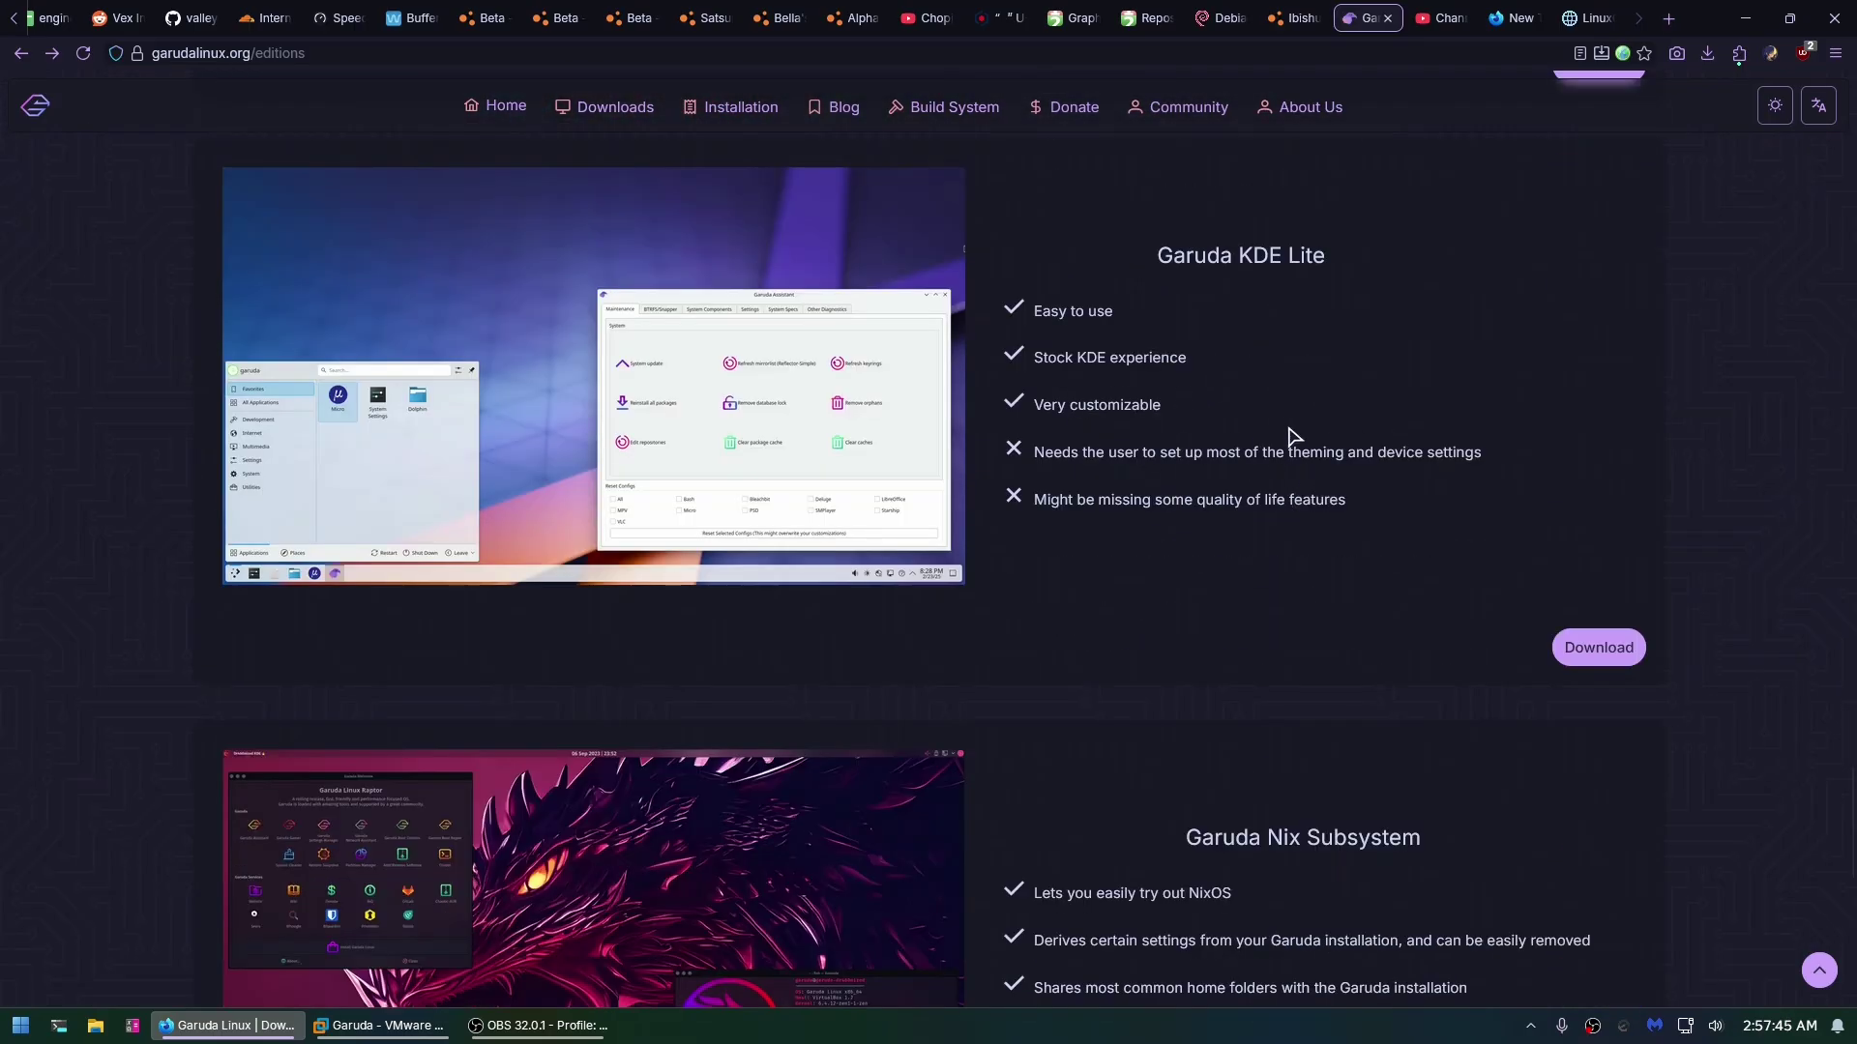
scroll(1294, 435, "down", 3)
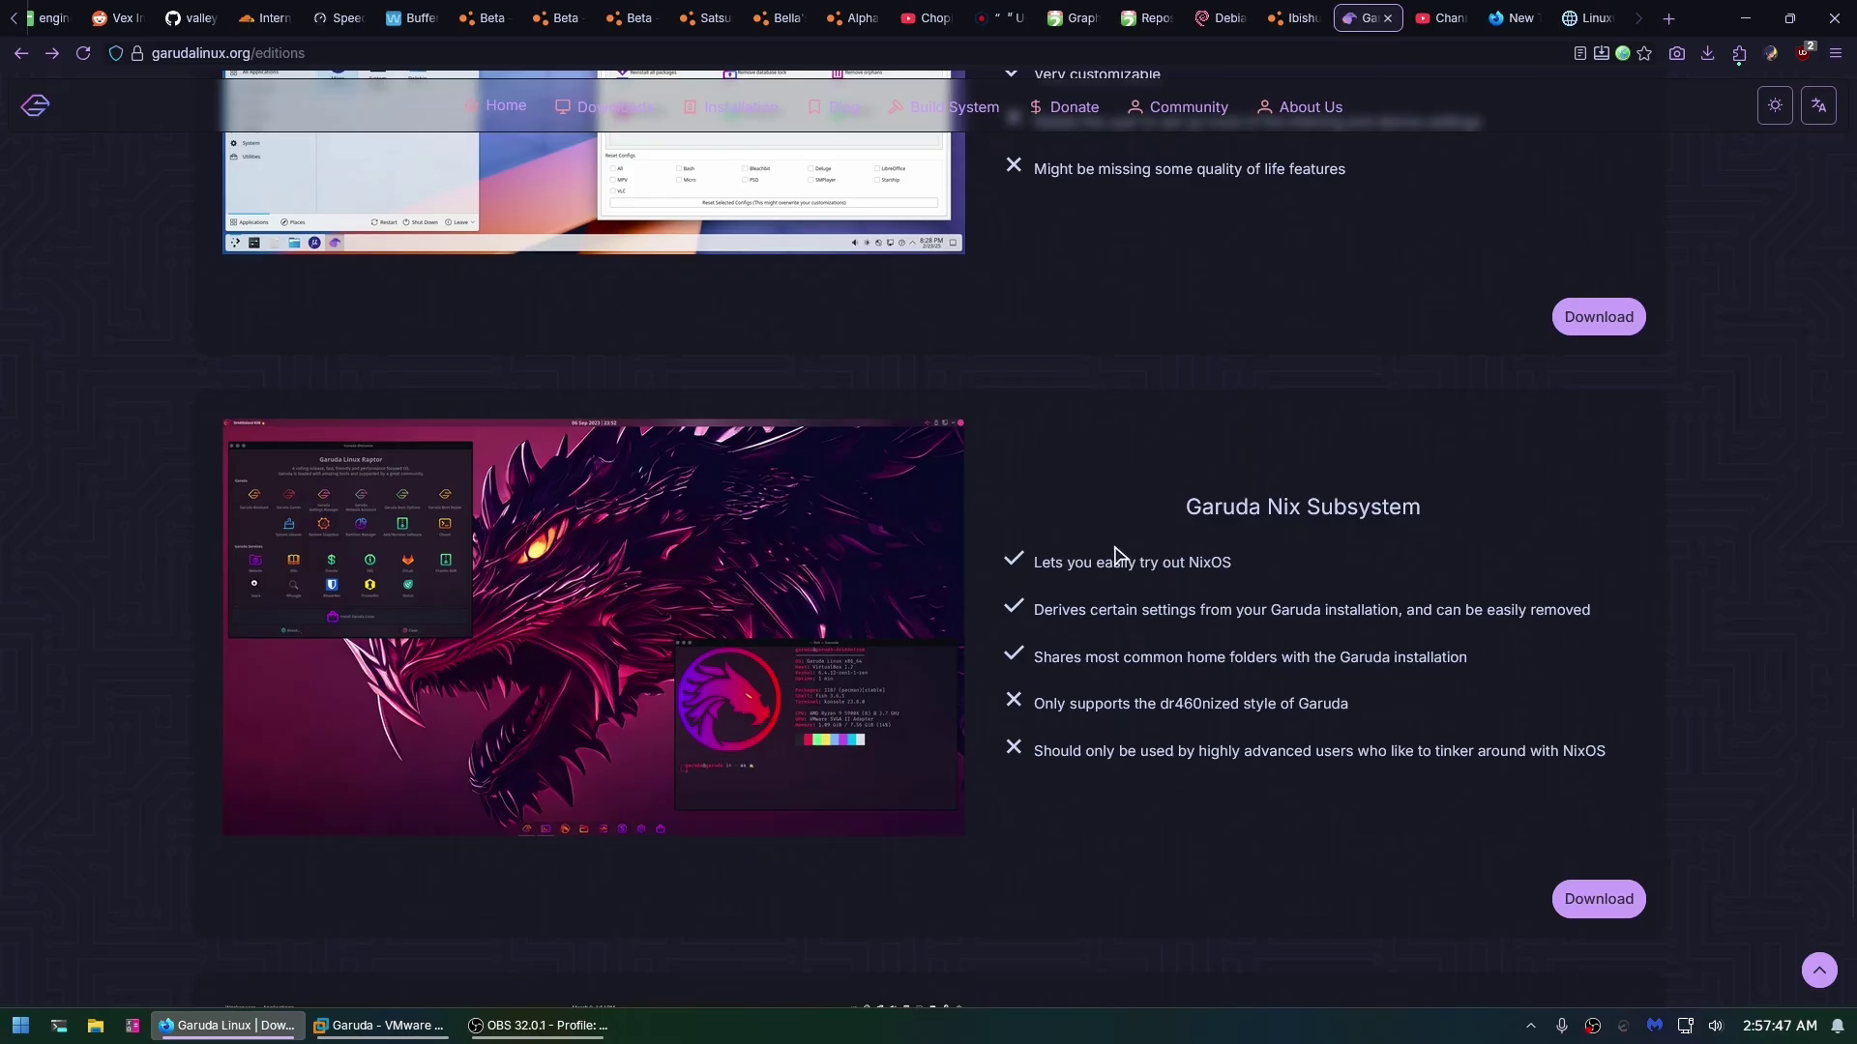
left_click(1745, 18)
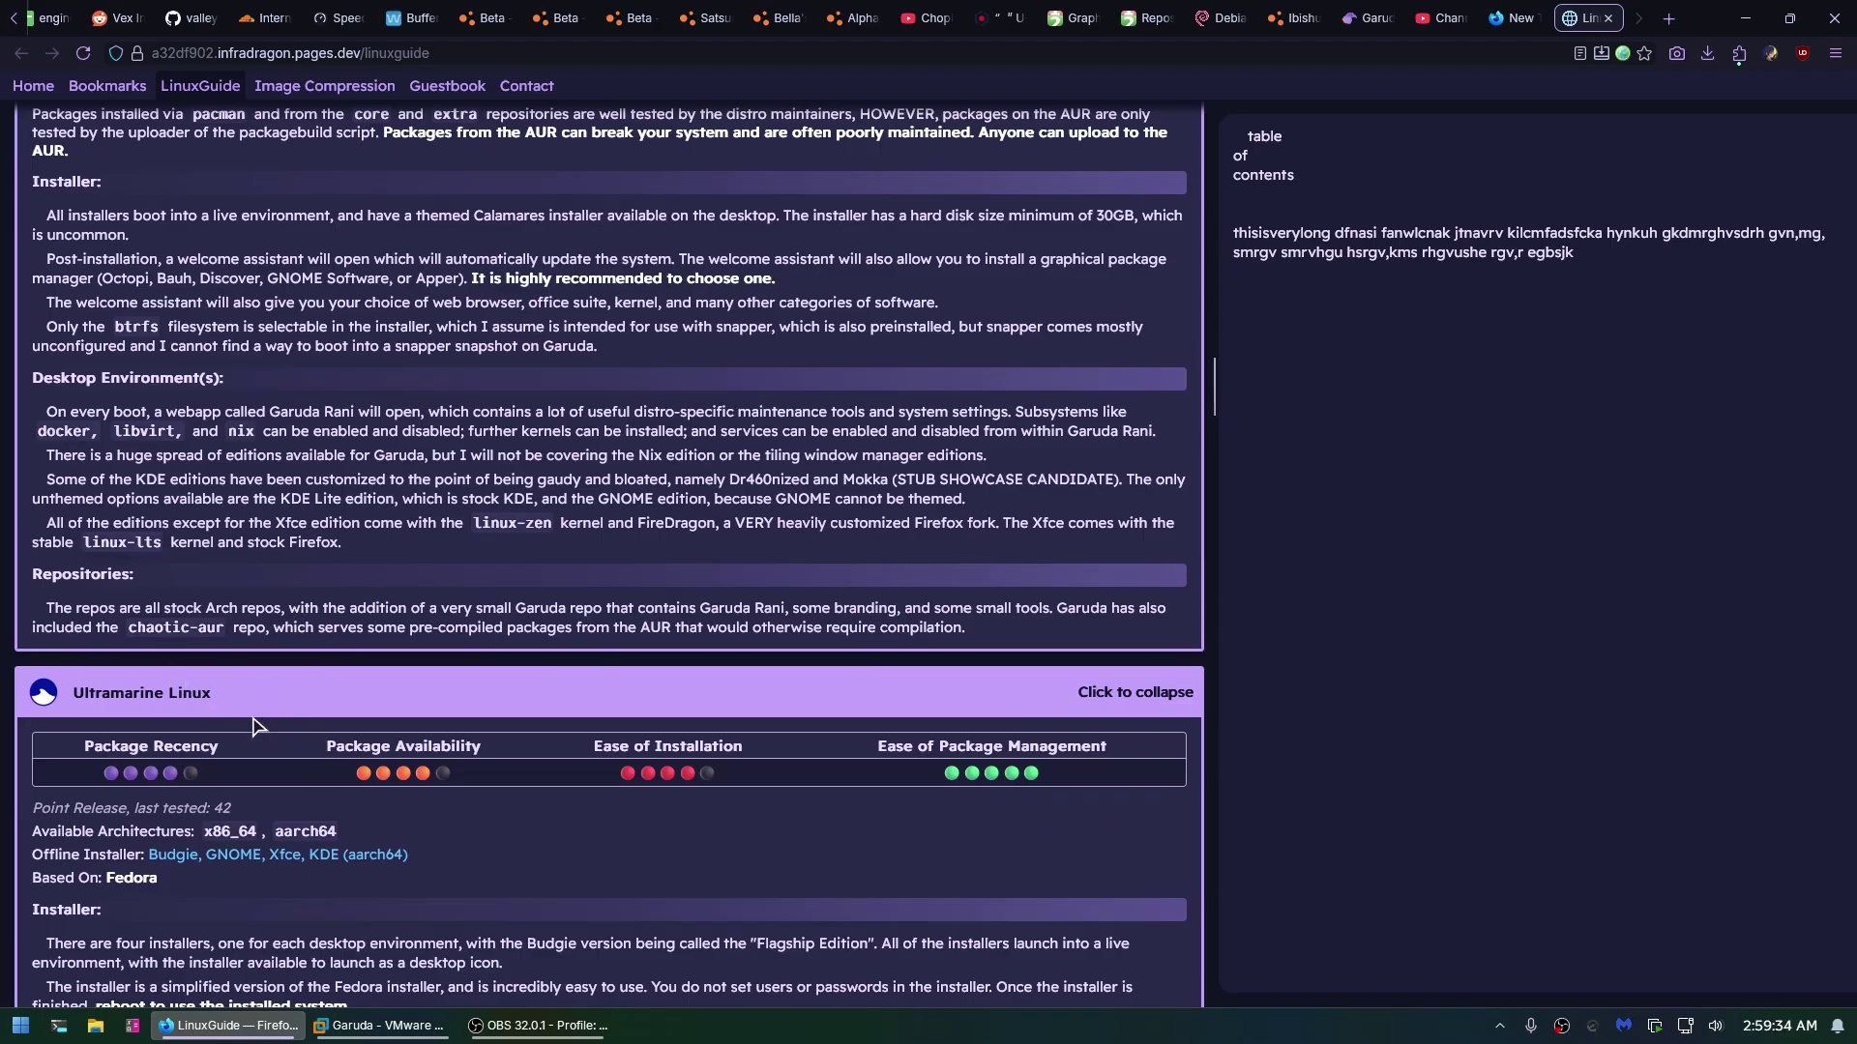
- Scroll back to the Garuda Linux notes and collapse, then re-expand, that section
scroll(448, 800, "down", 1)
scroll(440, 834, "down", 2)
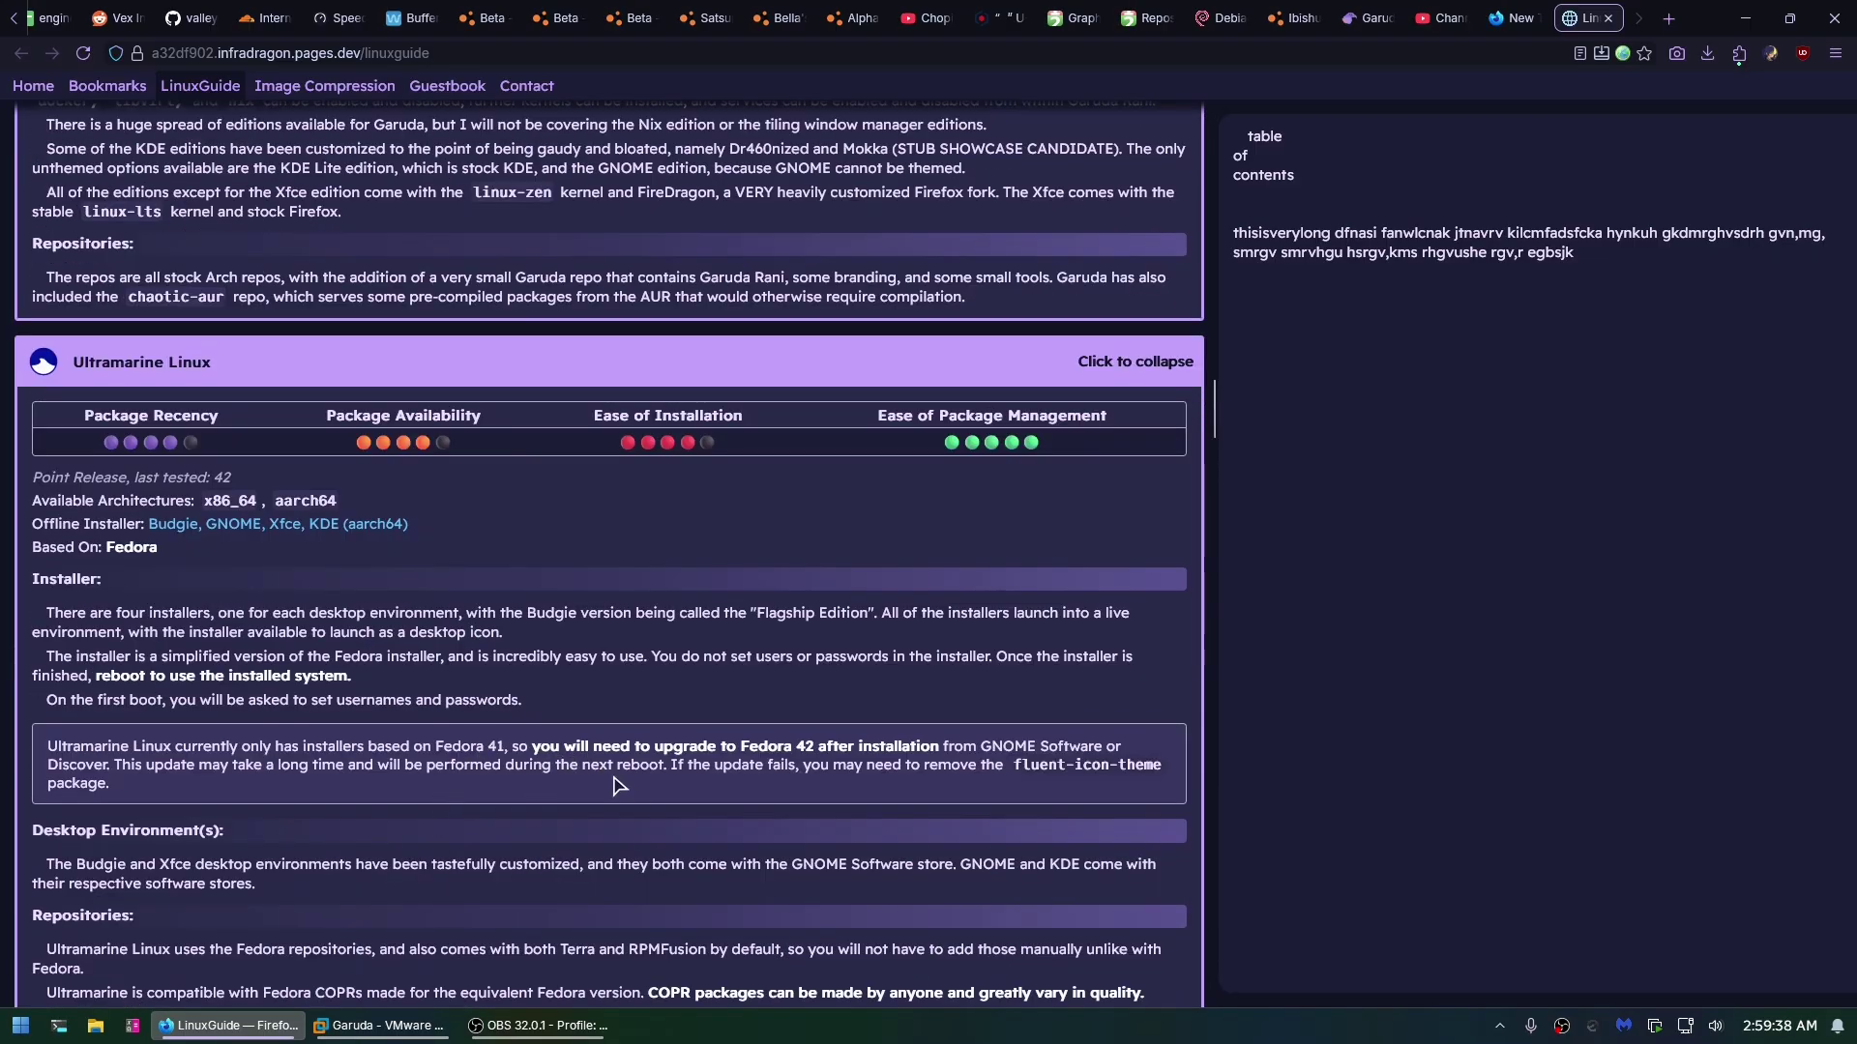
scroll(650, 907, "up", 3)
scroll(631, 909, "up", 3)
scroll(522, 871, "down", 6)
scroll(252, 750, "up", 7)
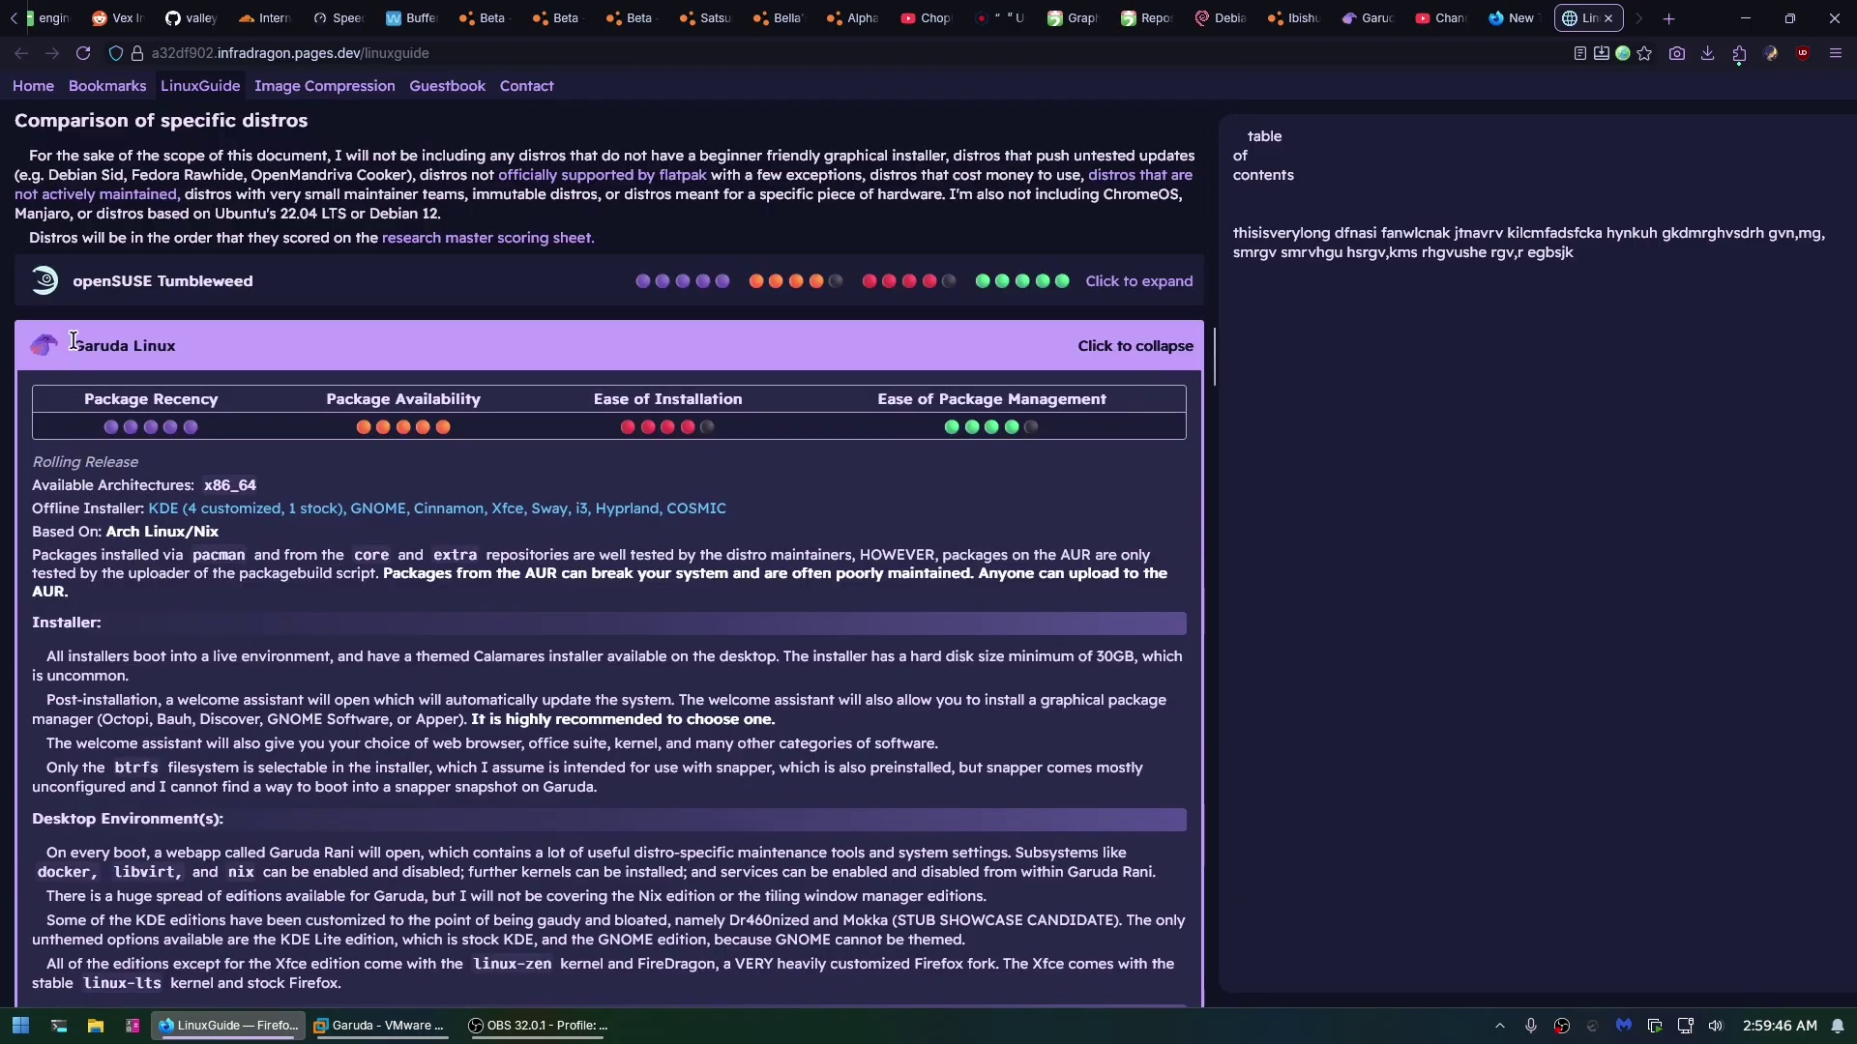
left_click_drag(72, 345, 190, 359)
left_click(191, 360)
left_click(153, 385)
- Return to the Garuda VM showing the Garuda Rani welcome window
scroll(58, 483, "down", 3)
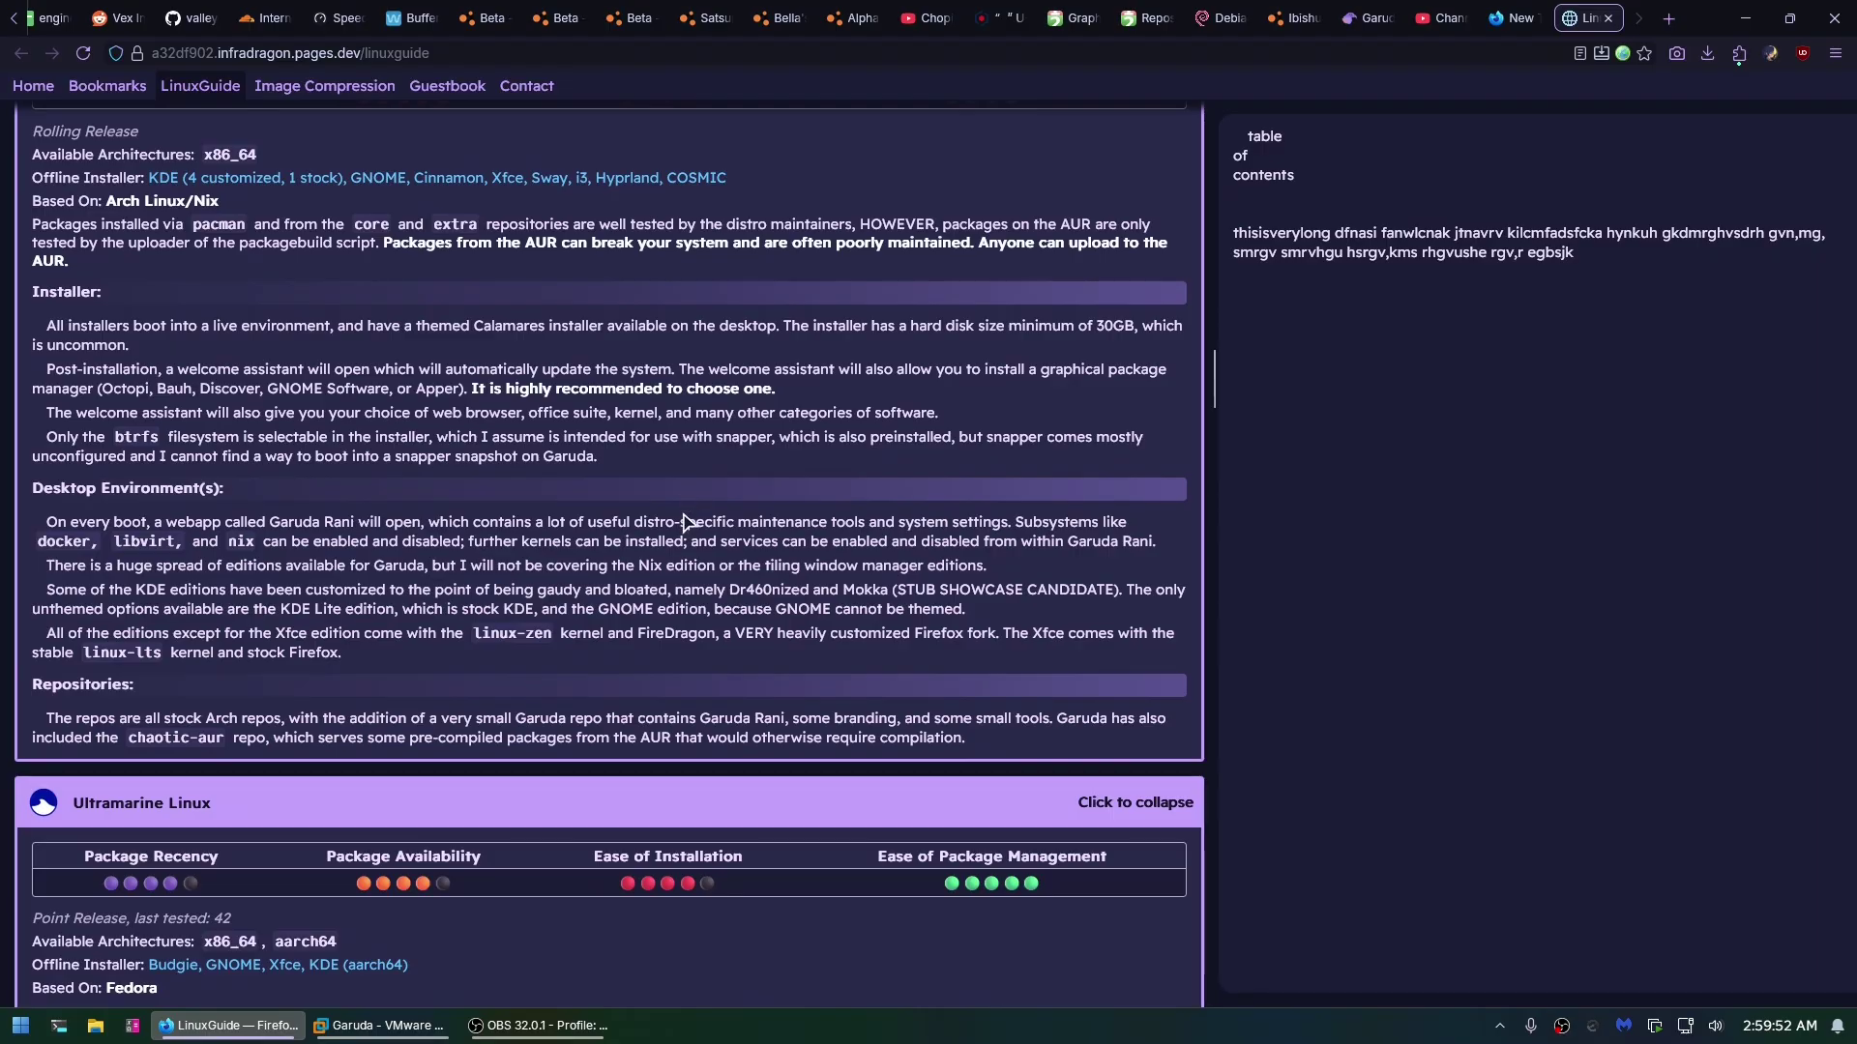
scroll(668, 619, "up", 3)
left_click(380, 1025)
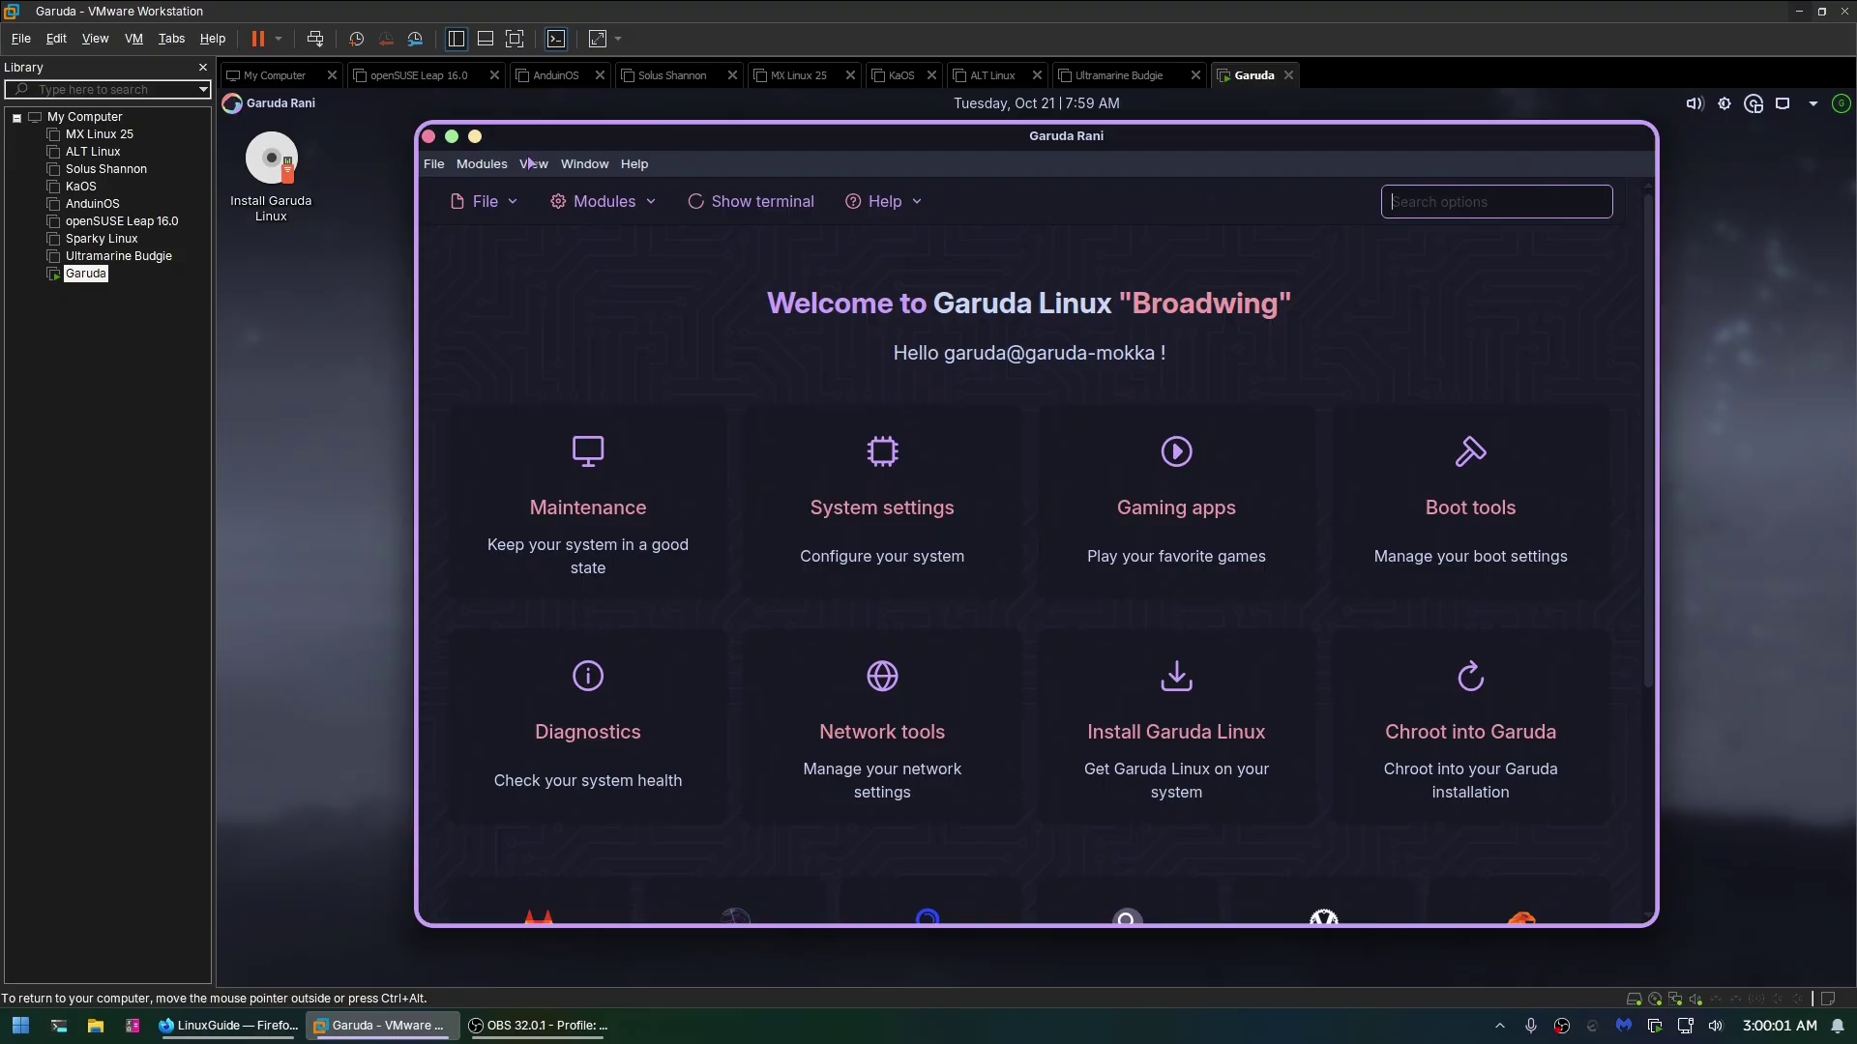
- Go full screen, browse Garuda Rani's app options, then launch the Garuda installer and cancel it
mouse_move(1013, 142)
left_mouse_down()
mouse_move(1058, 158)
mouse_move(1041, 162)
left_mouse_up()
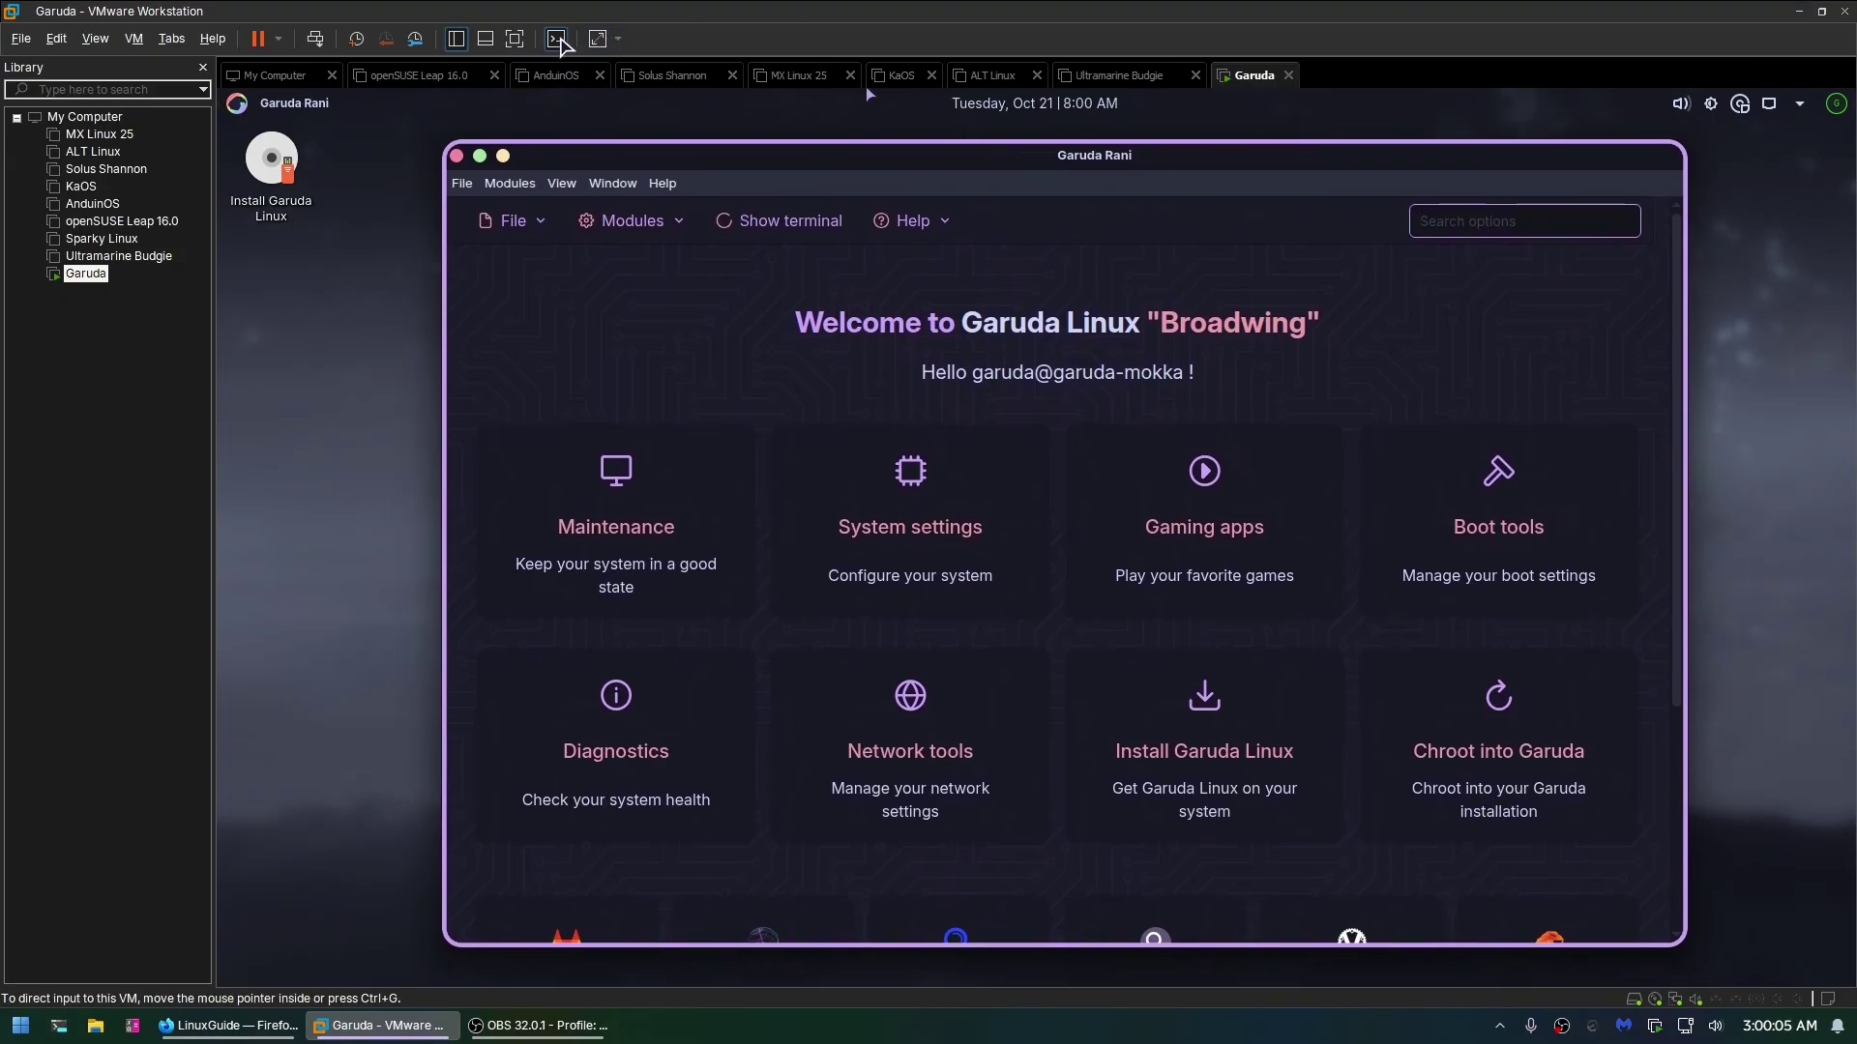
left_click(515, 38)
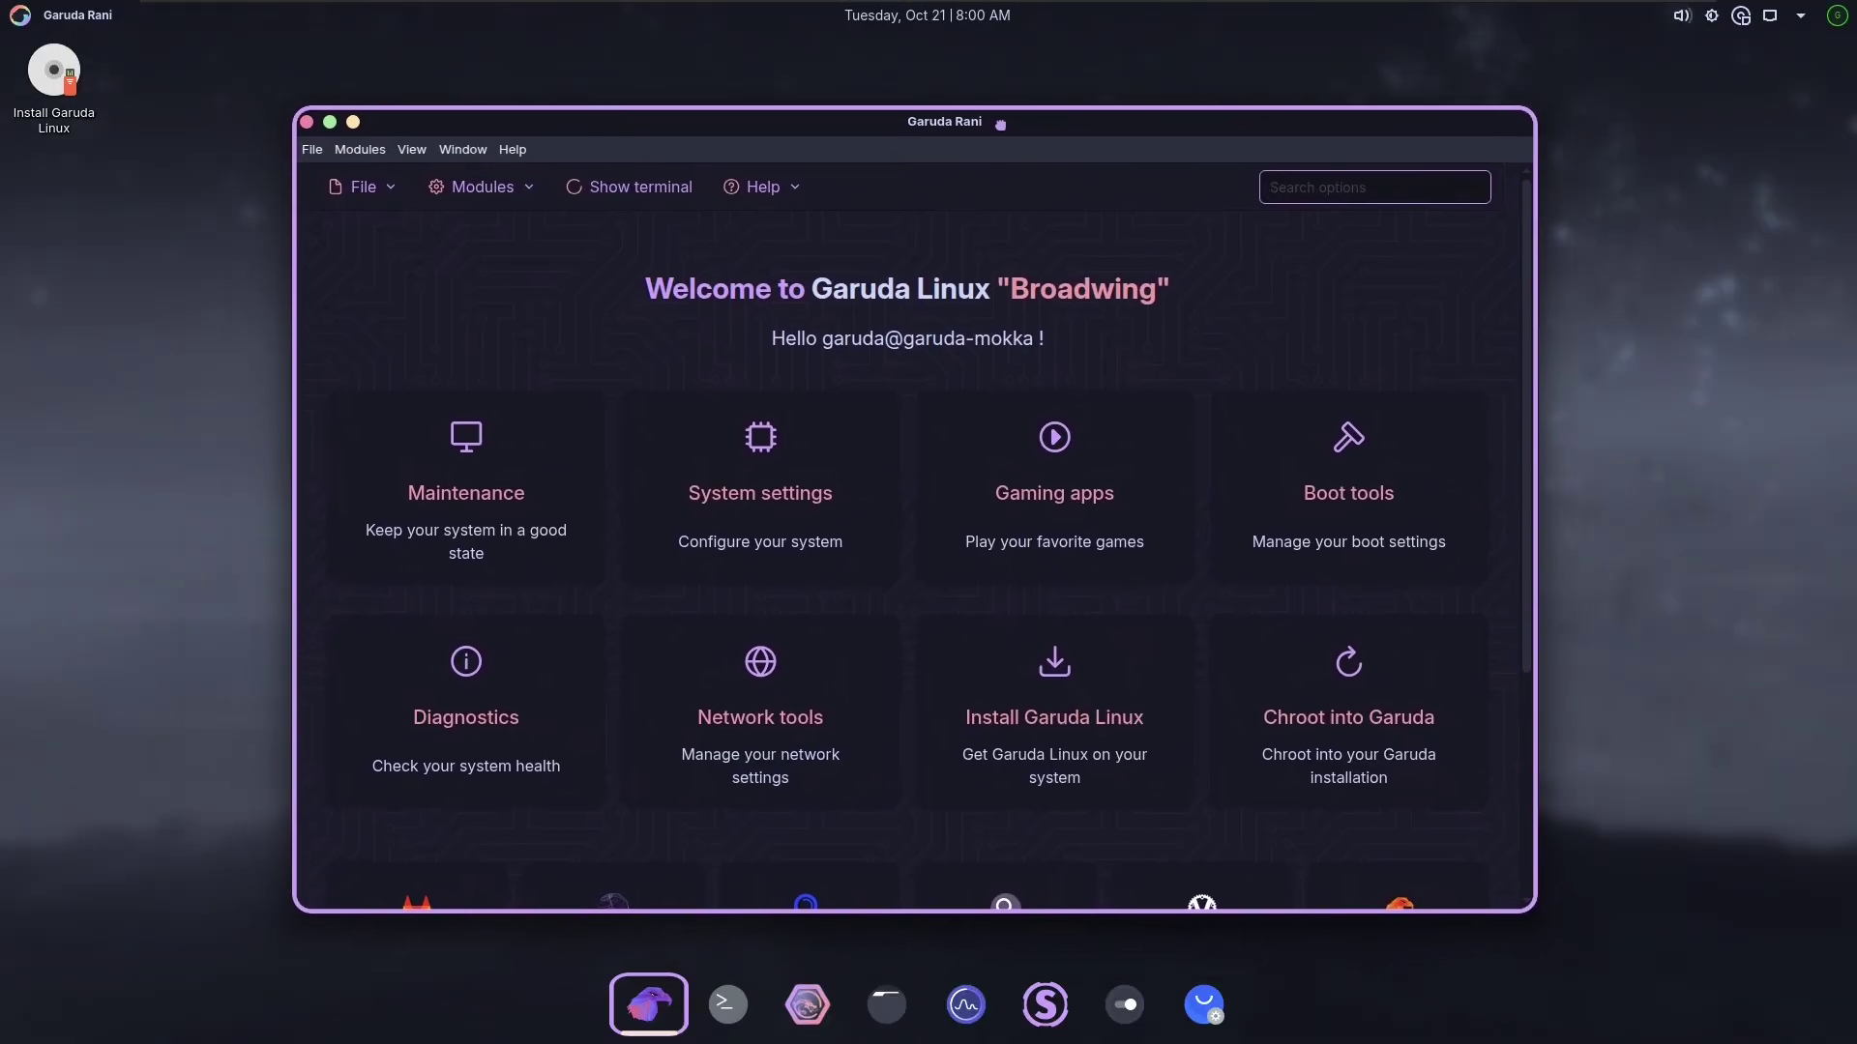
scroll(1160, 628, "down", 5)
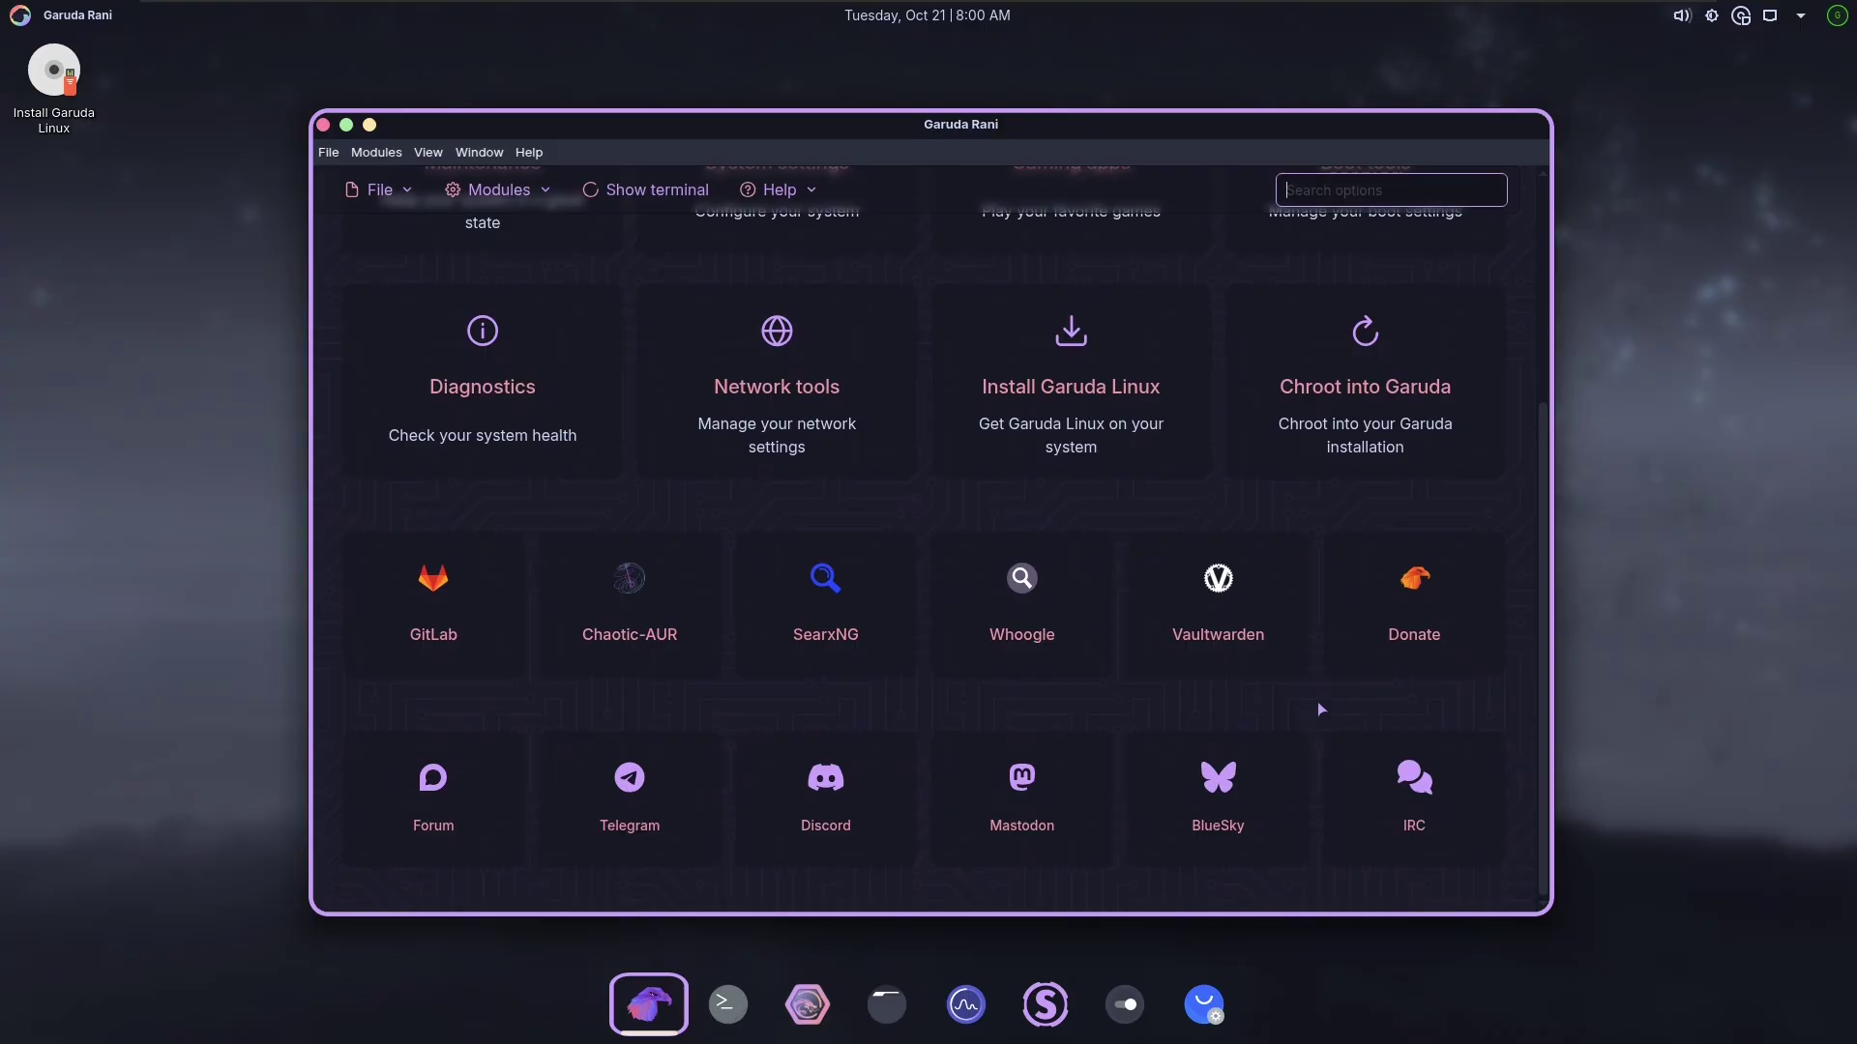
scroll(1320, 709, "up", 5)
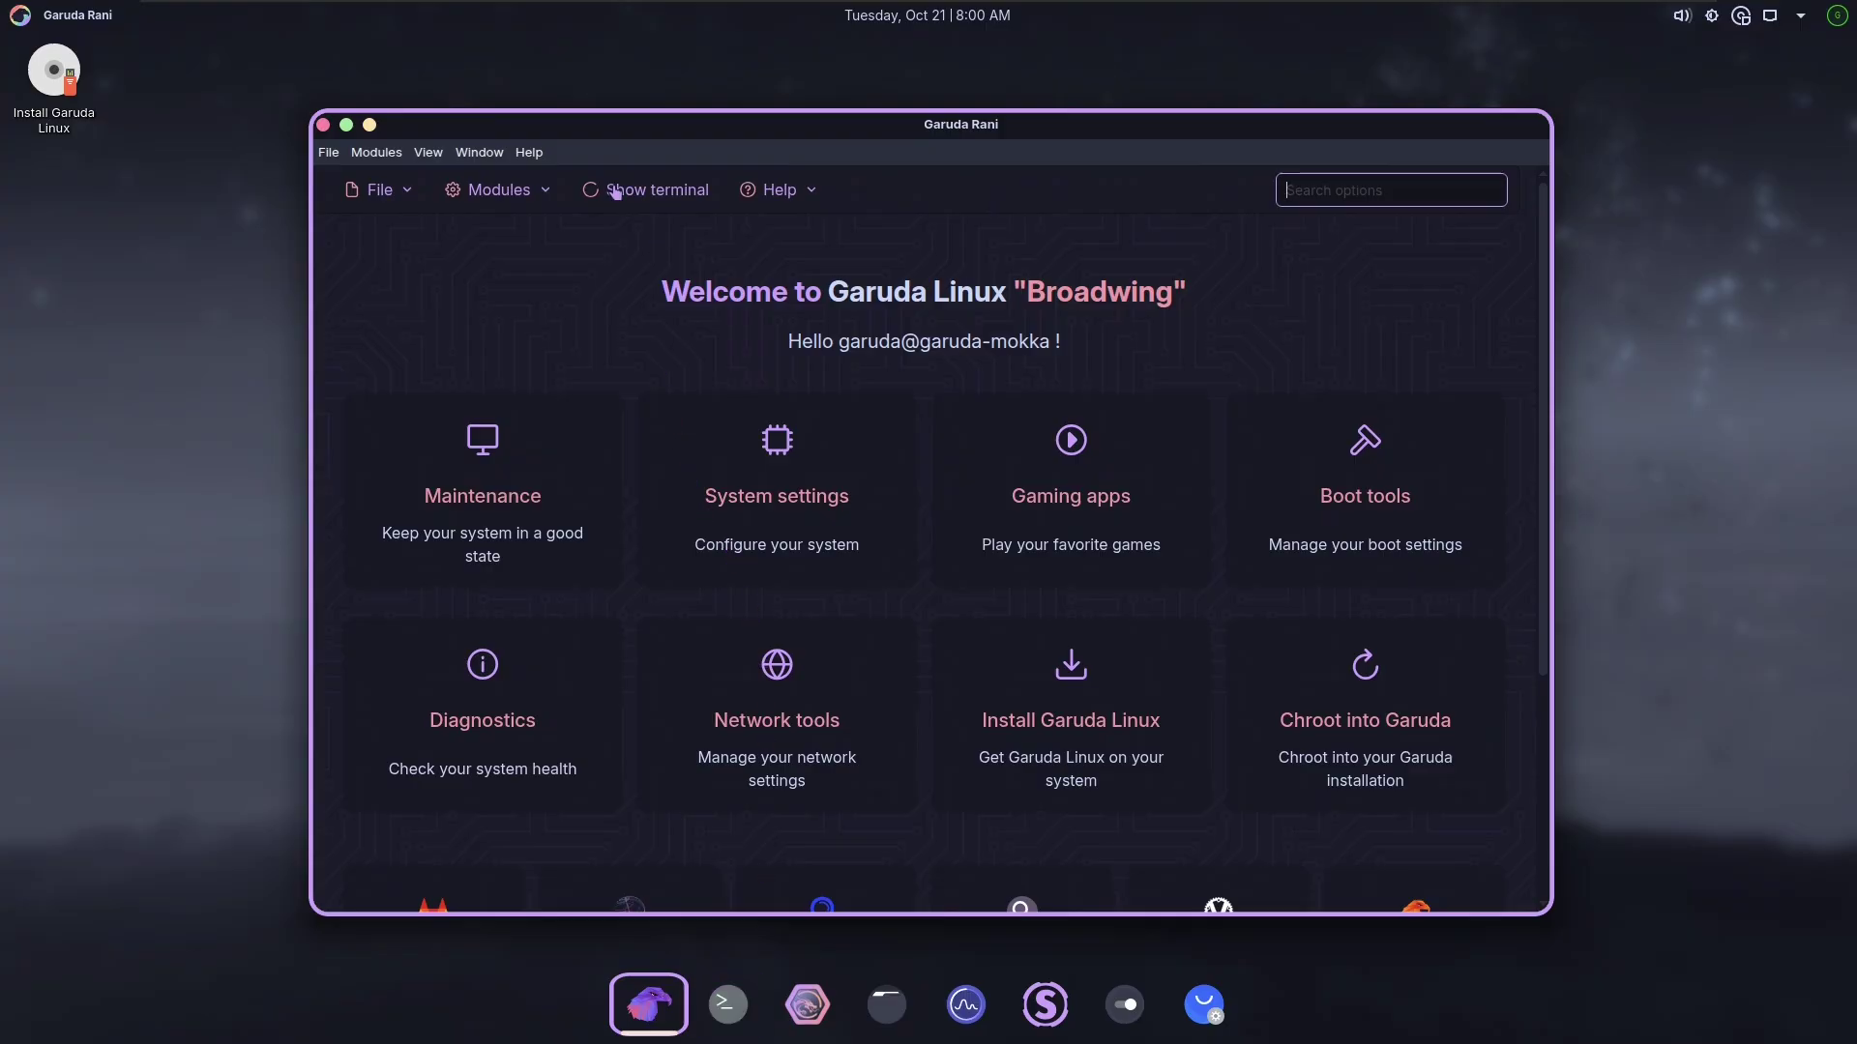
left_click(386, 192)
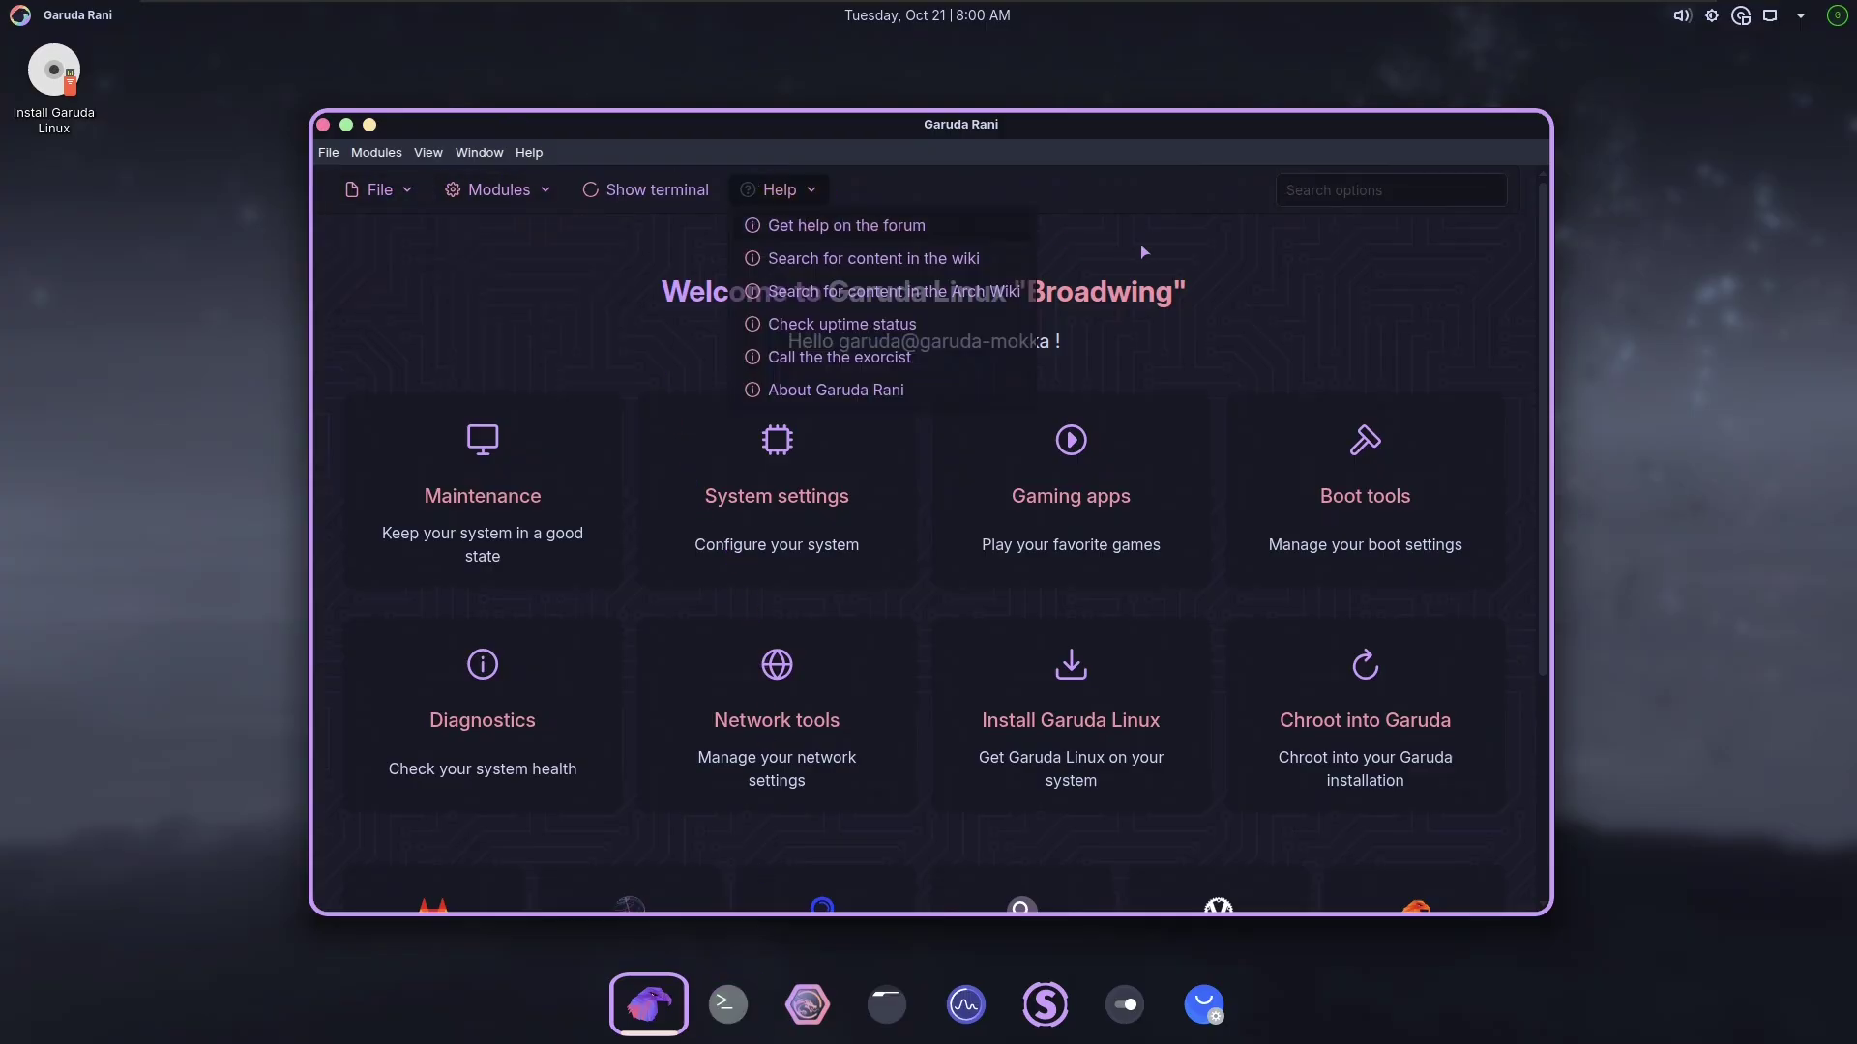
key("Escape")
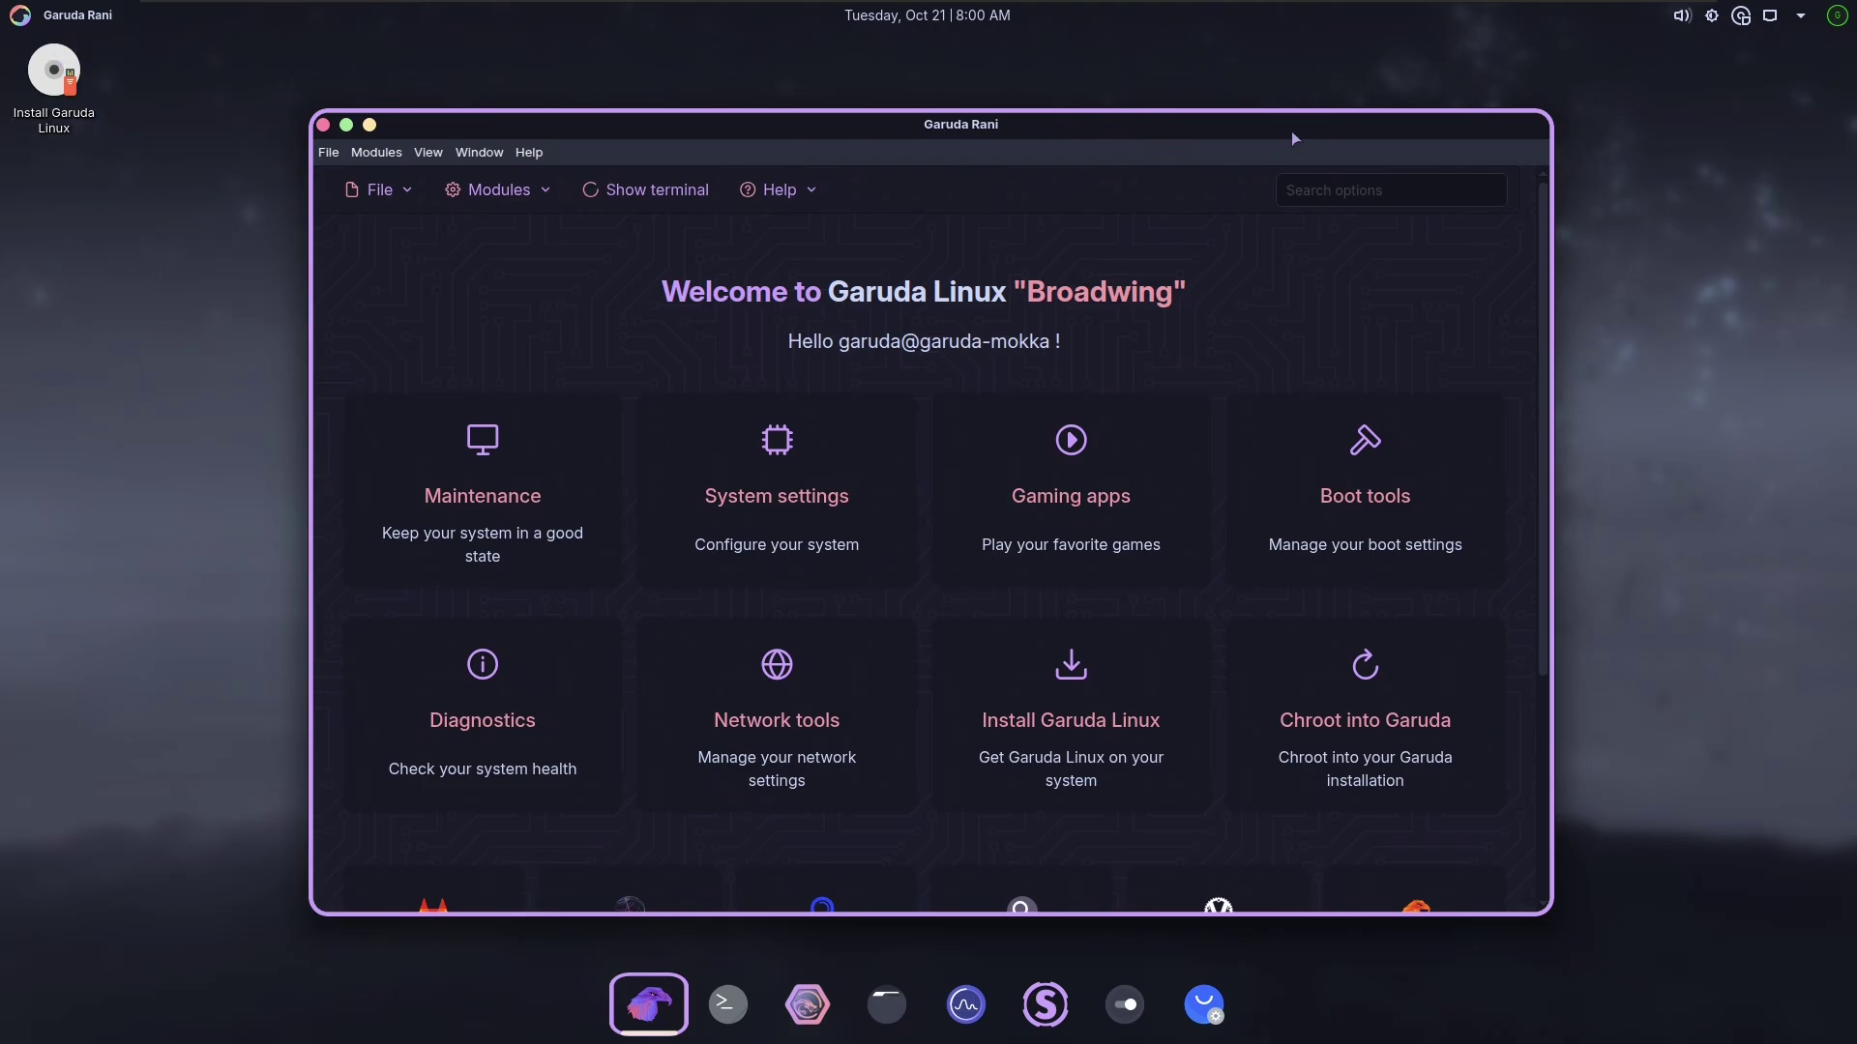
double_click(90, 68)
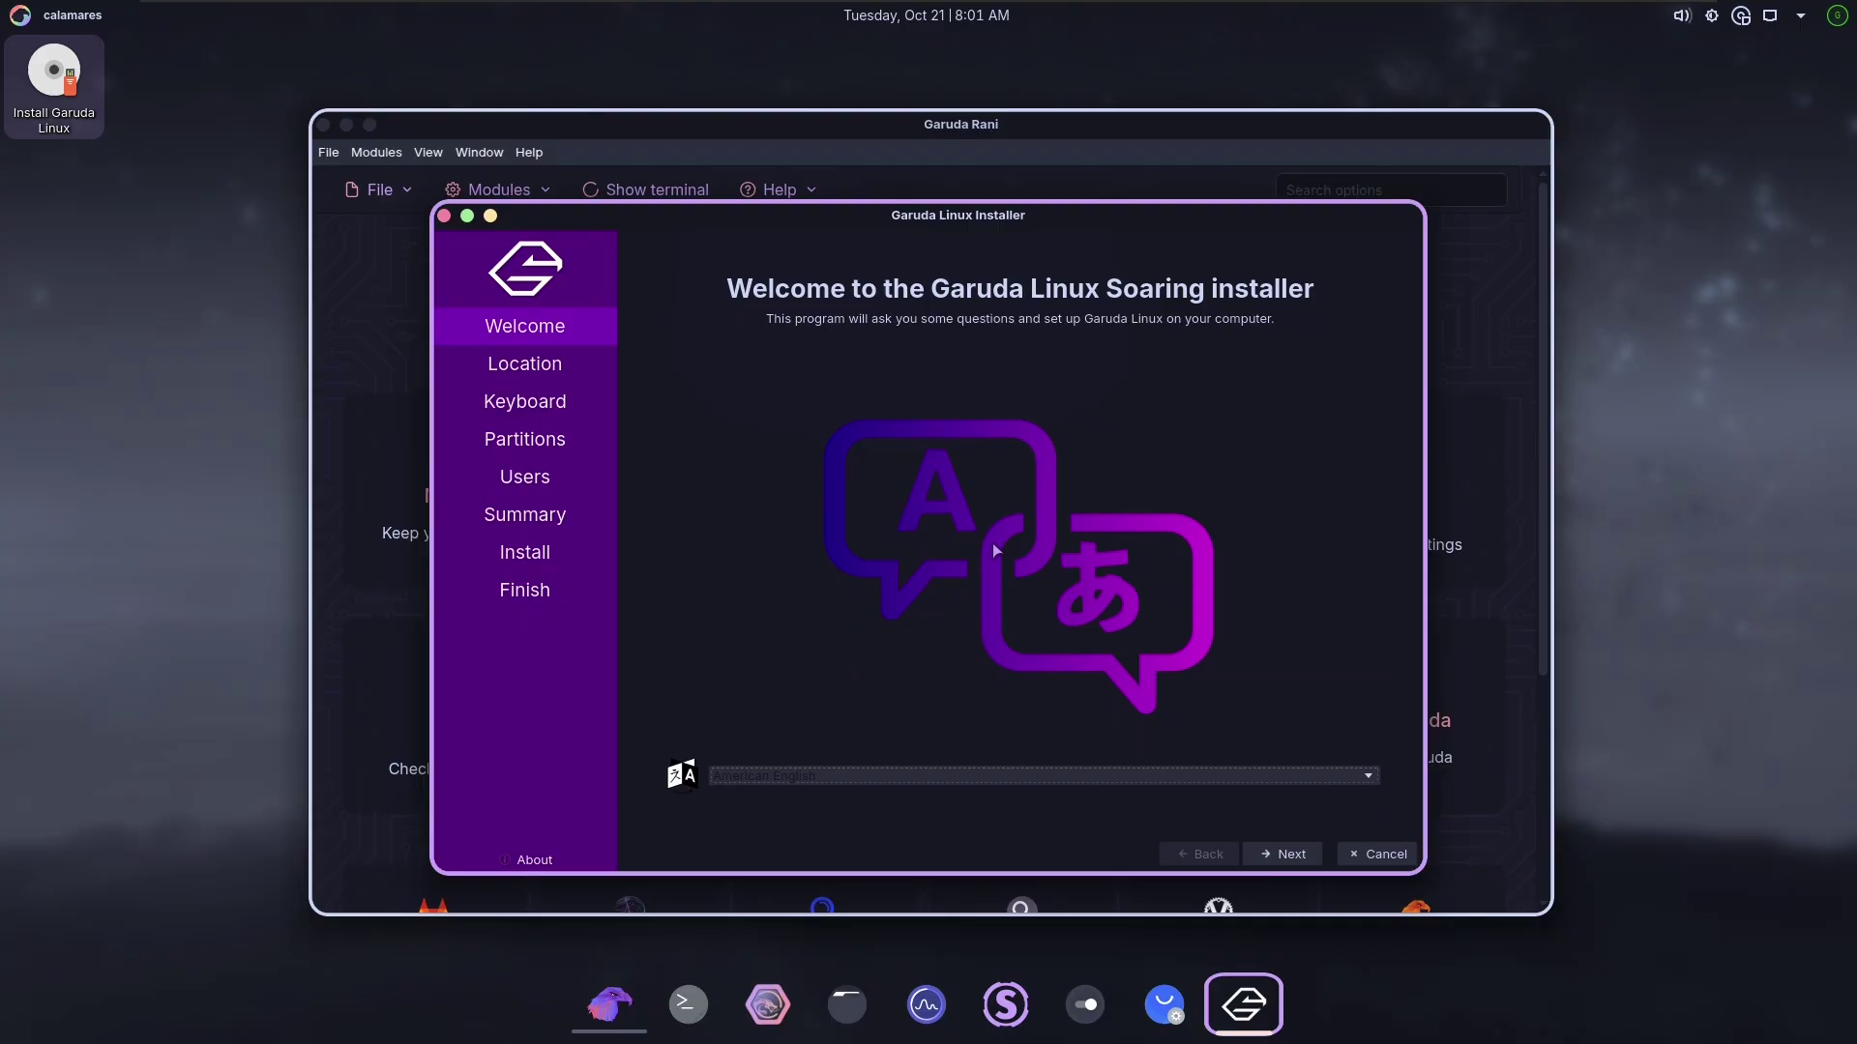
left_click(1381, 855)
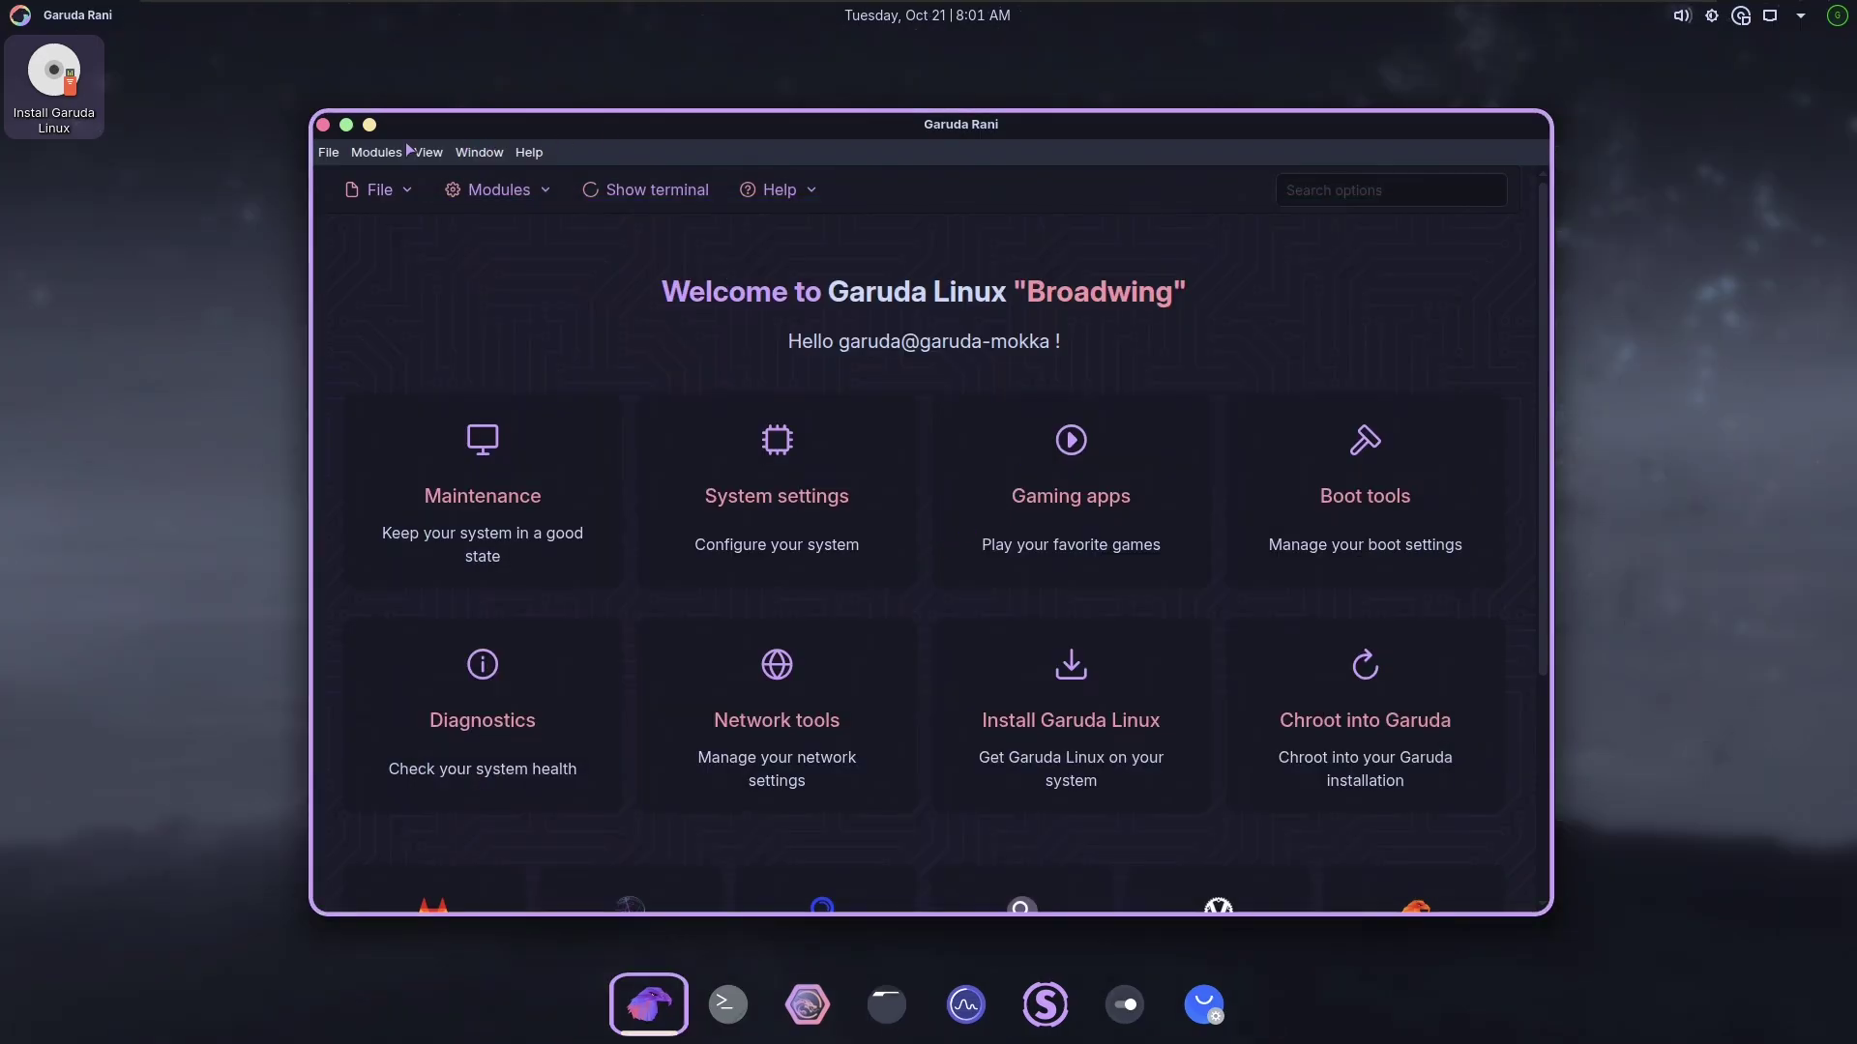
- Close Garuda Rani, reboot into the installed system, and log in with the user's password
left_click(322, 125)
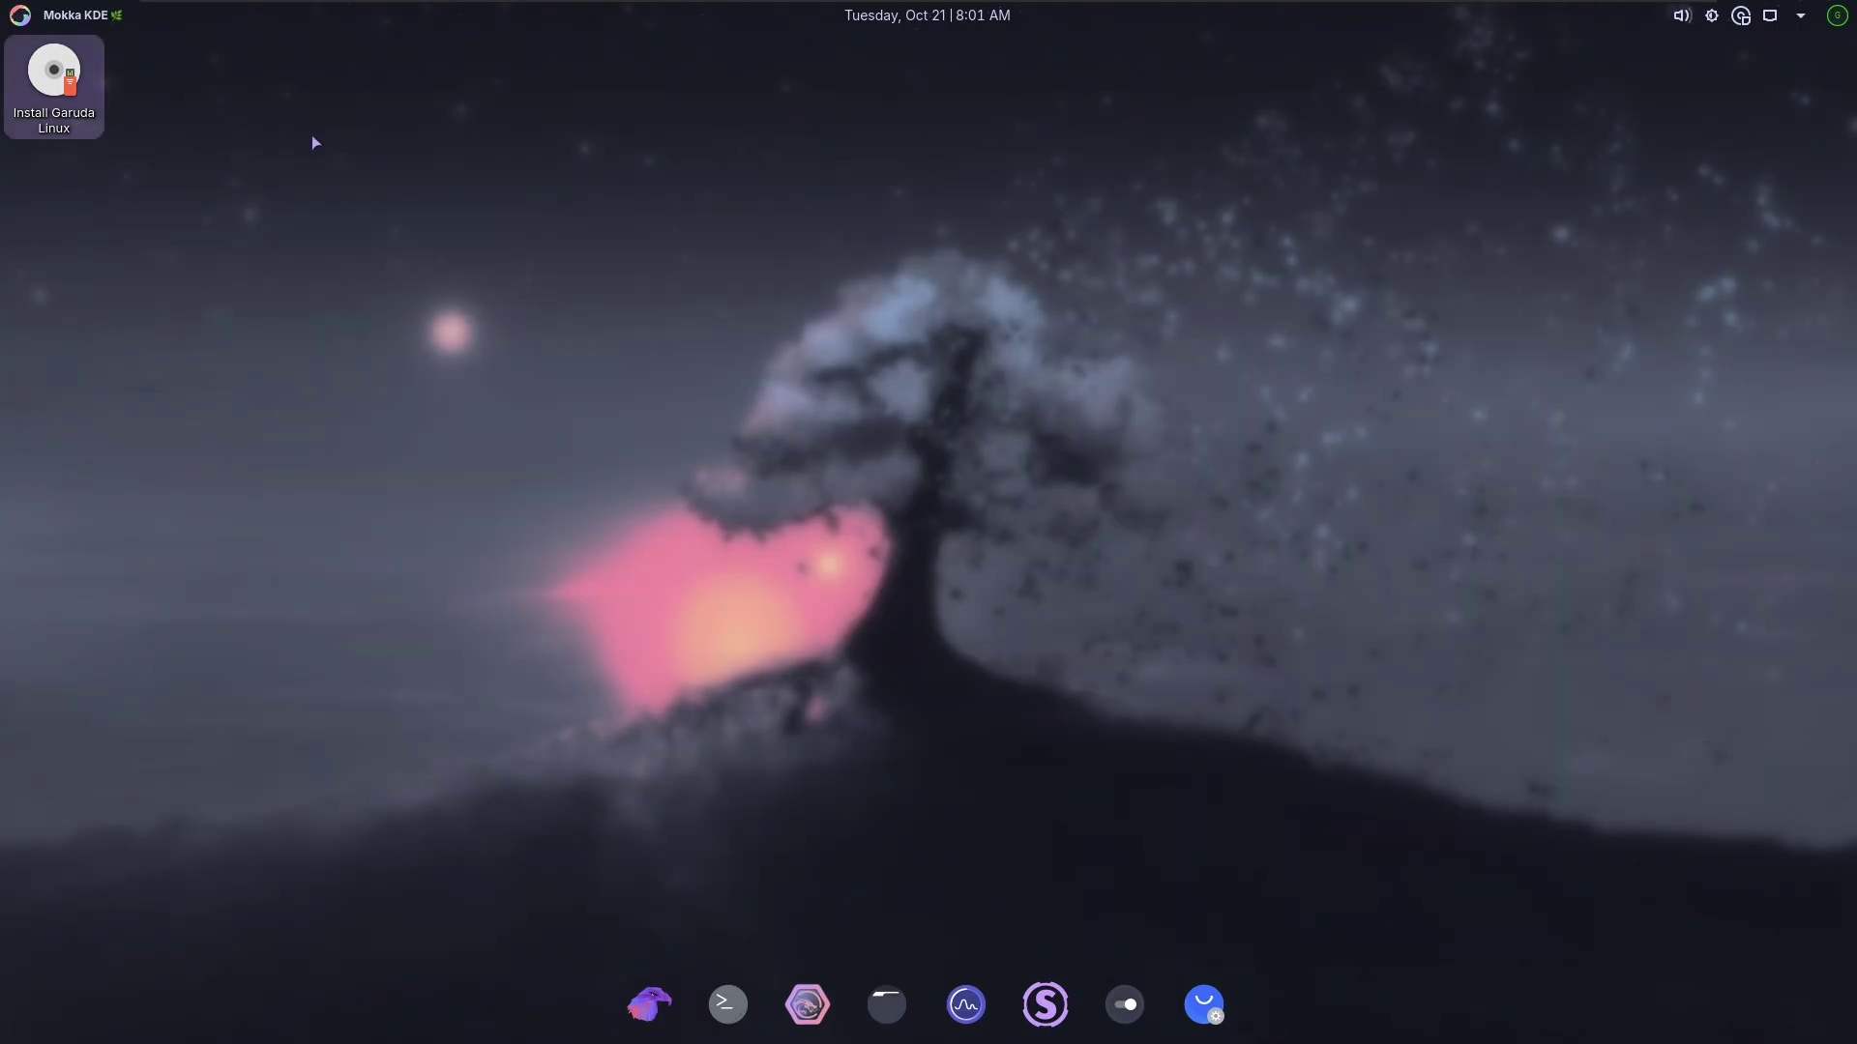
left_click_drag(577, 346, 1292, 775)
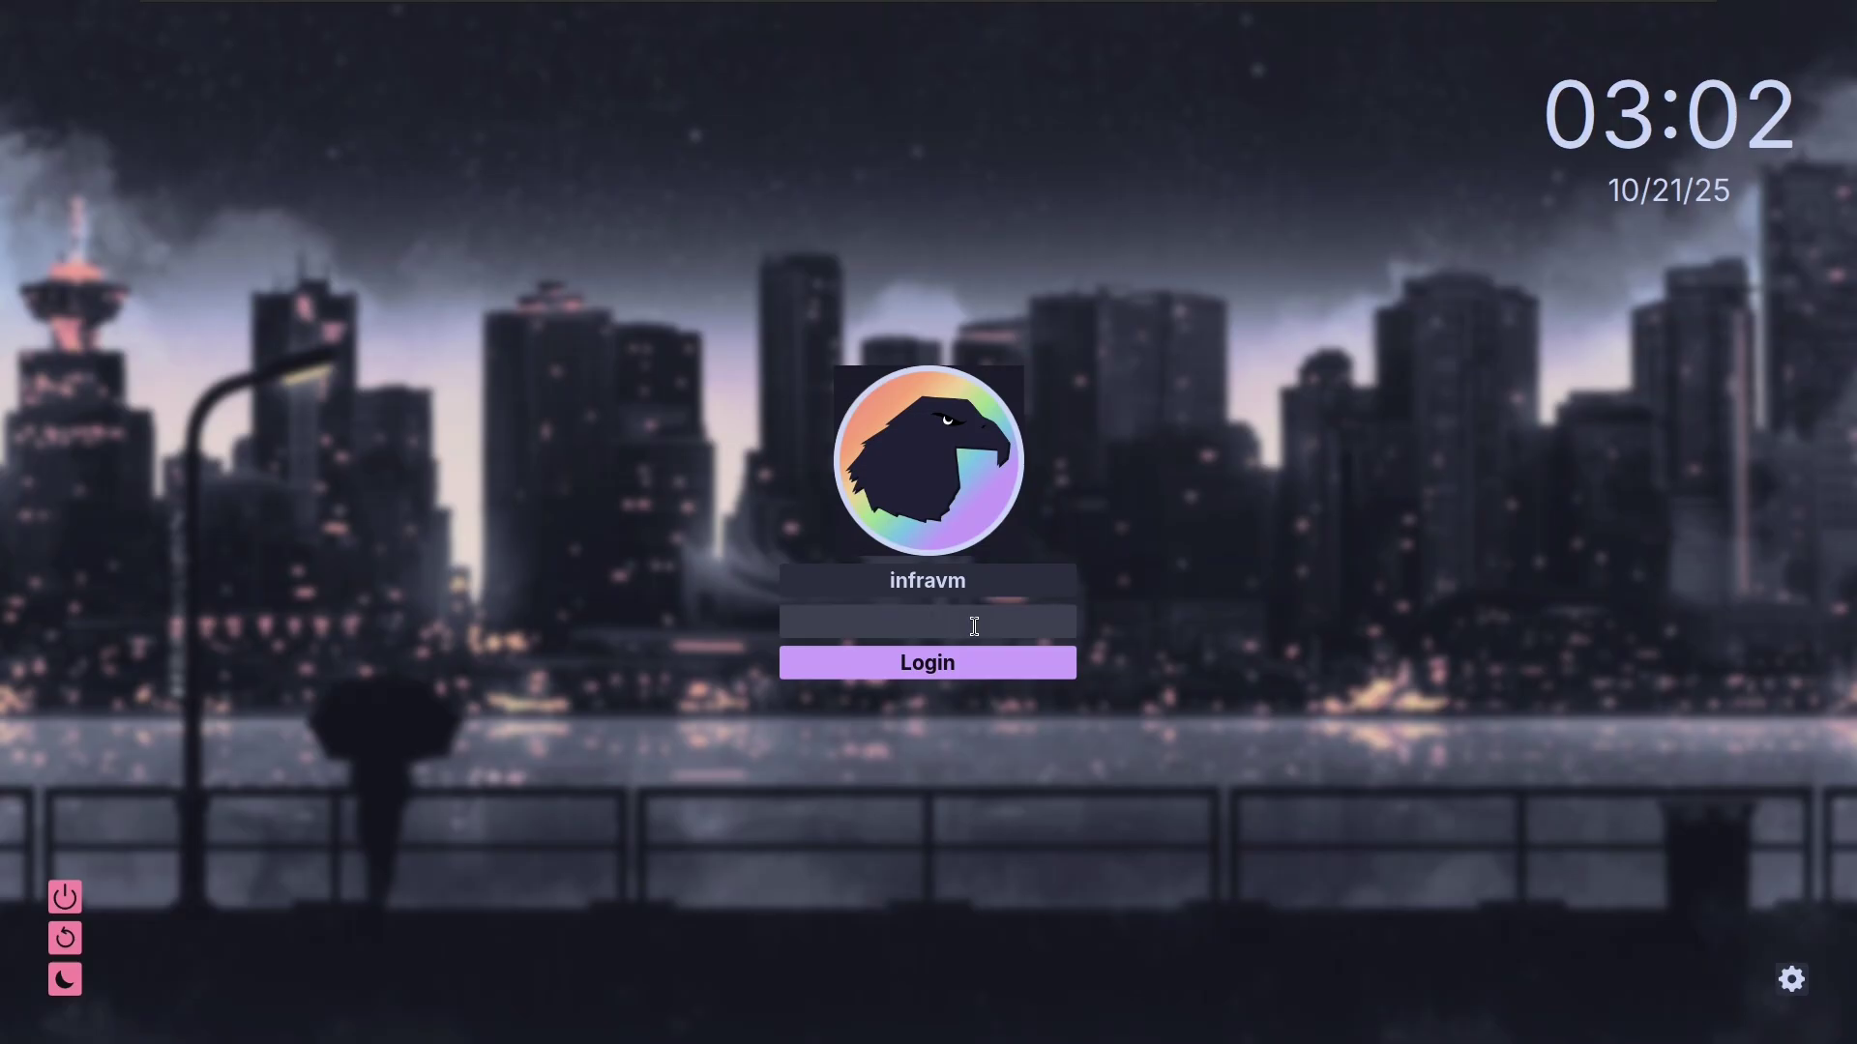
type("********")
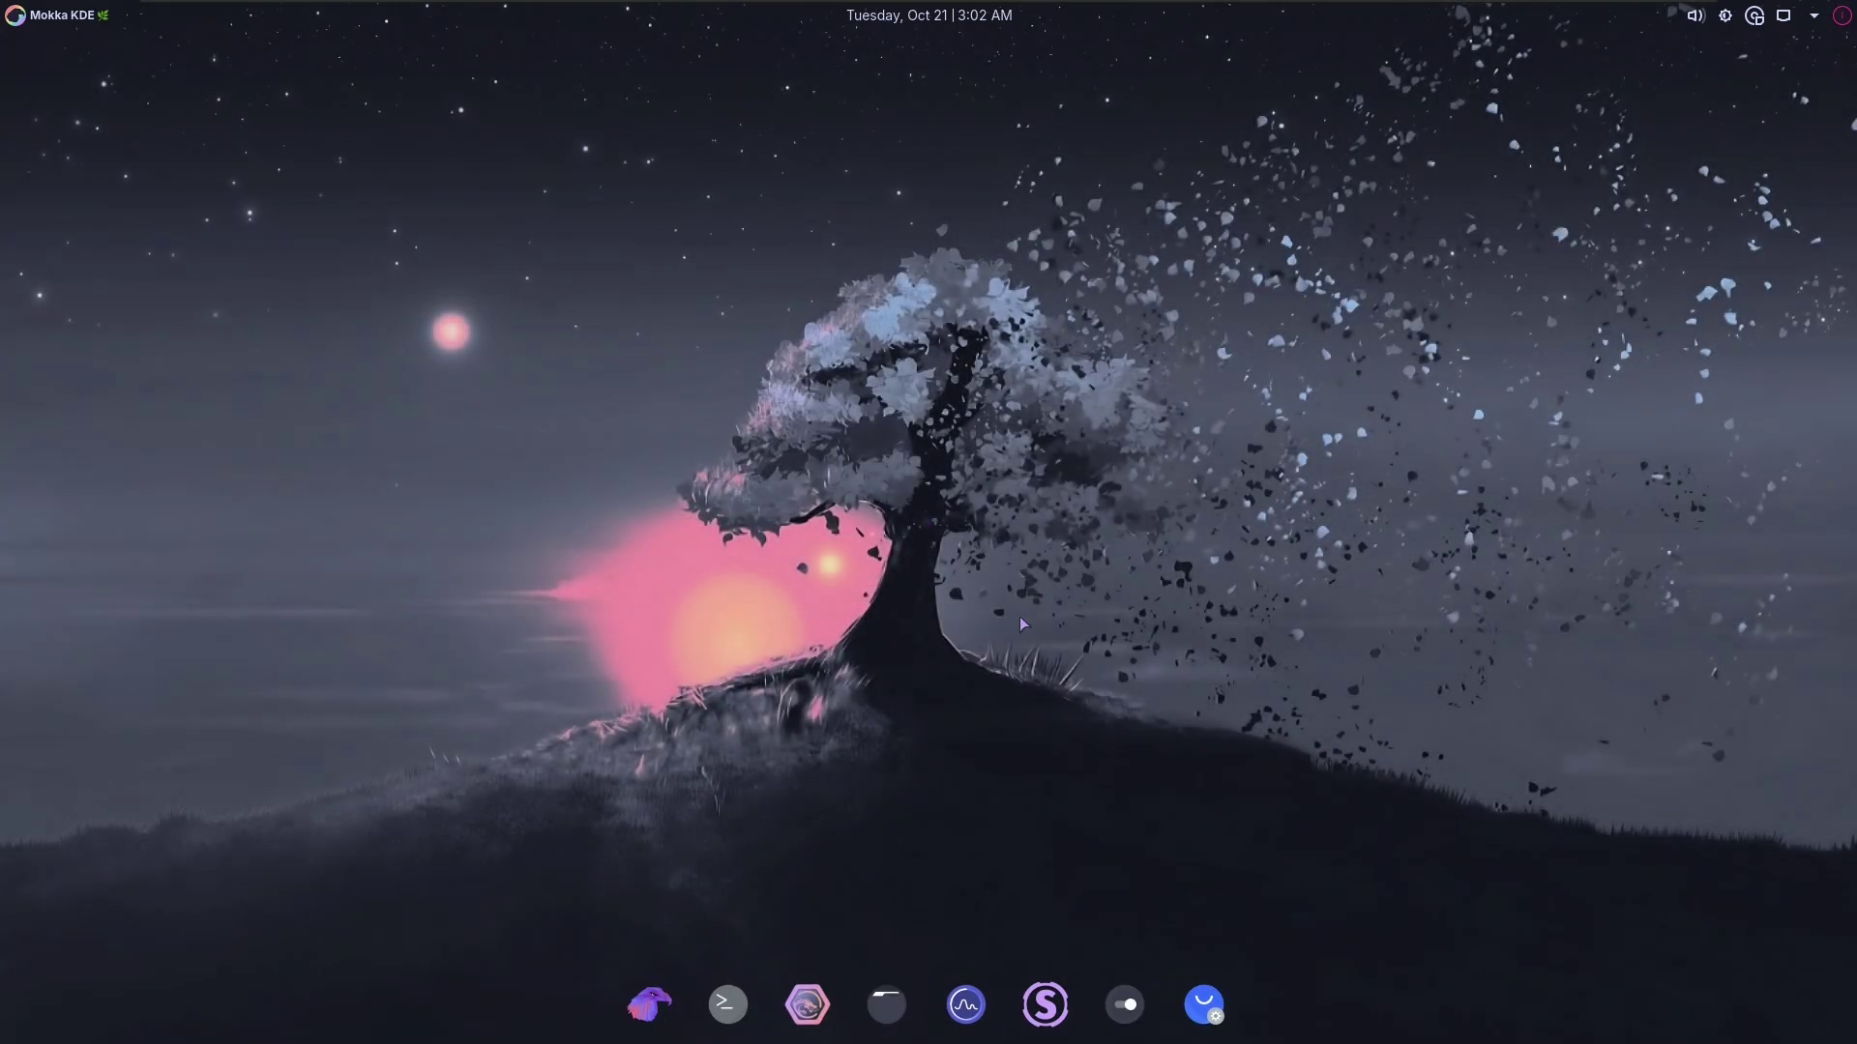
left_click_drag(513, 363, 1267, 754)
- Open Dolphin at Home, peek into the empty Documents folder, reposition the window, then close it
left_click(886, 1005)
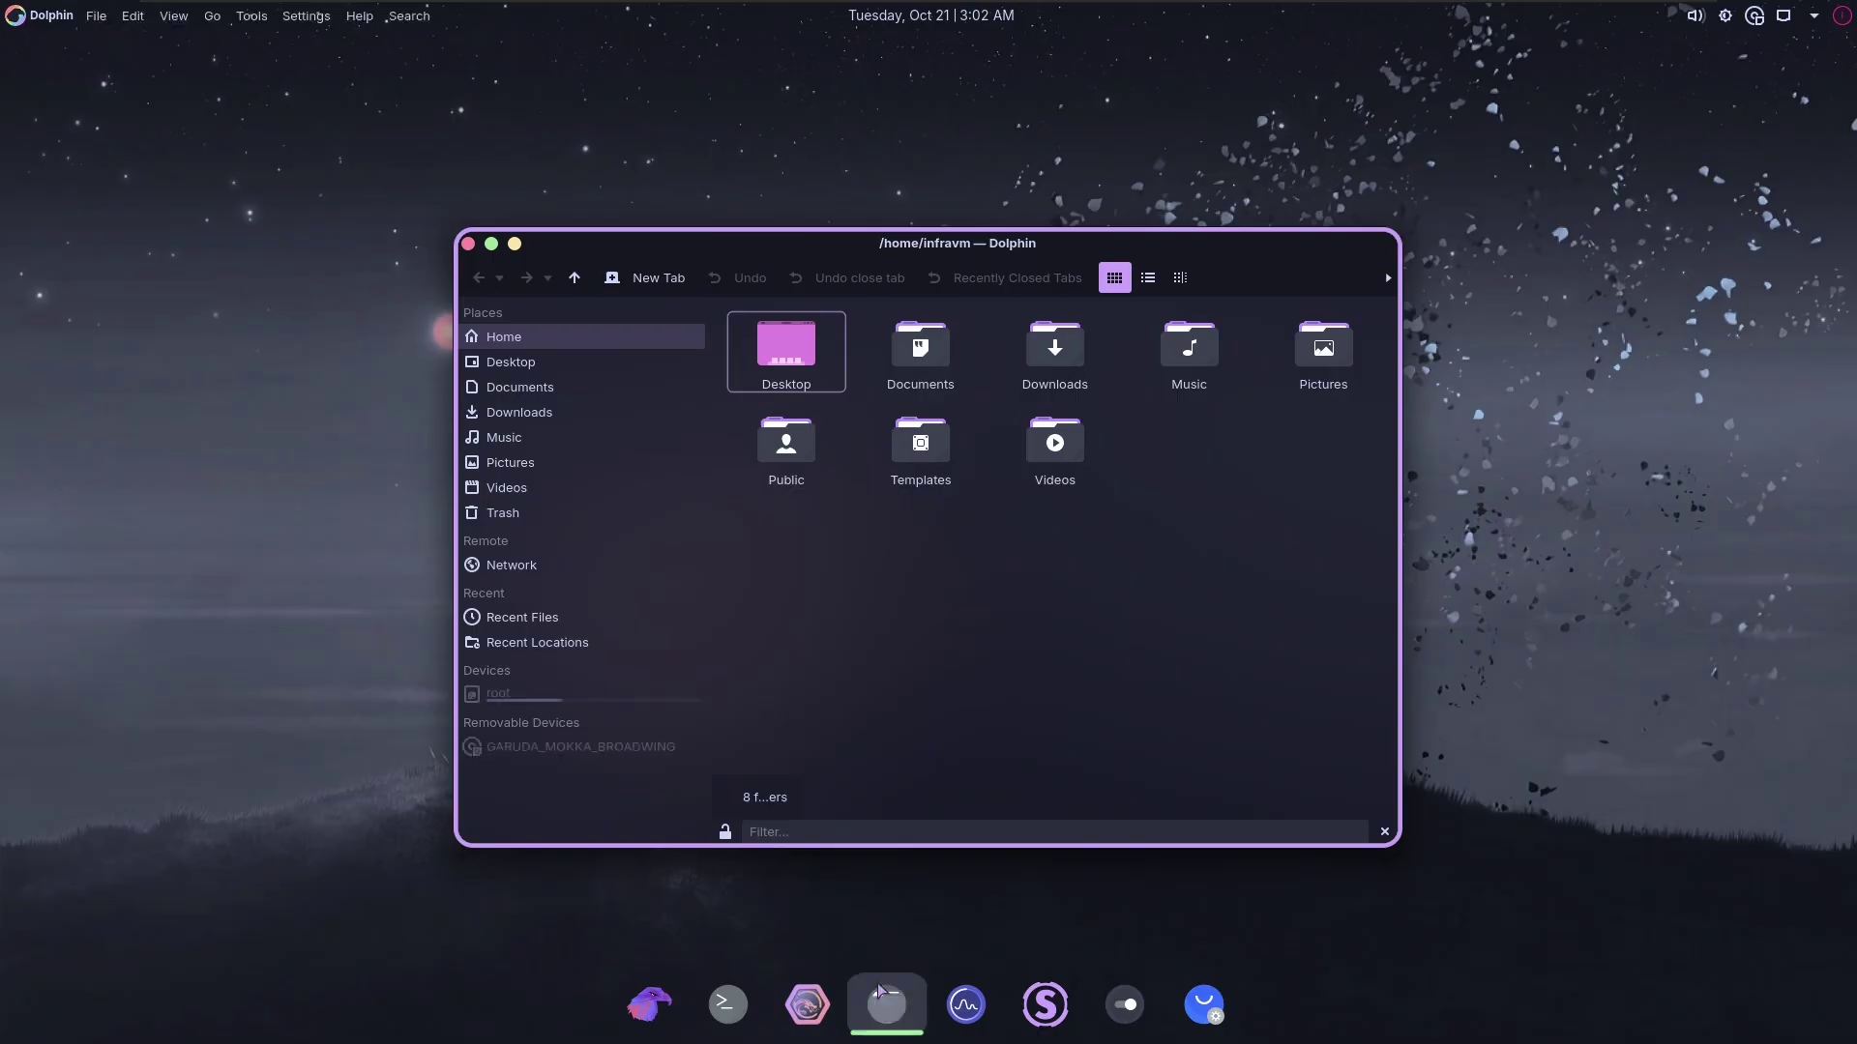
double_click(924, 353)
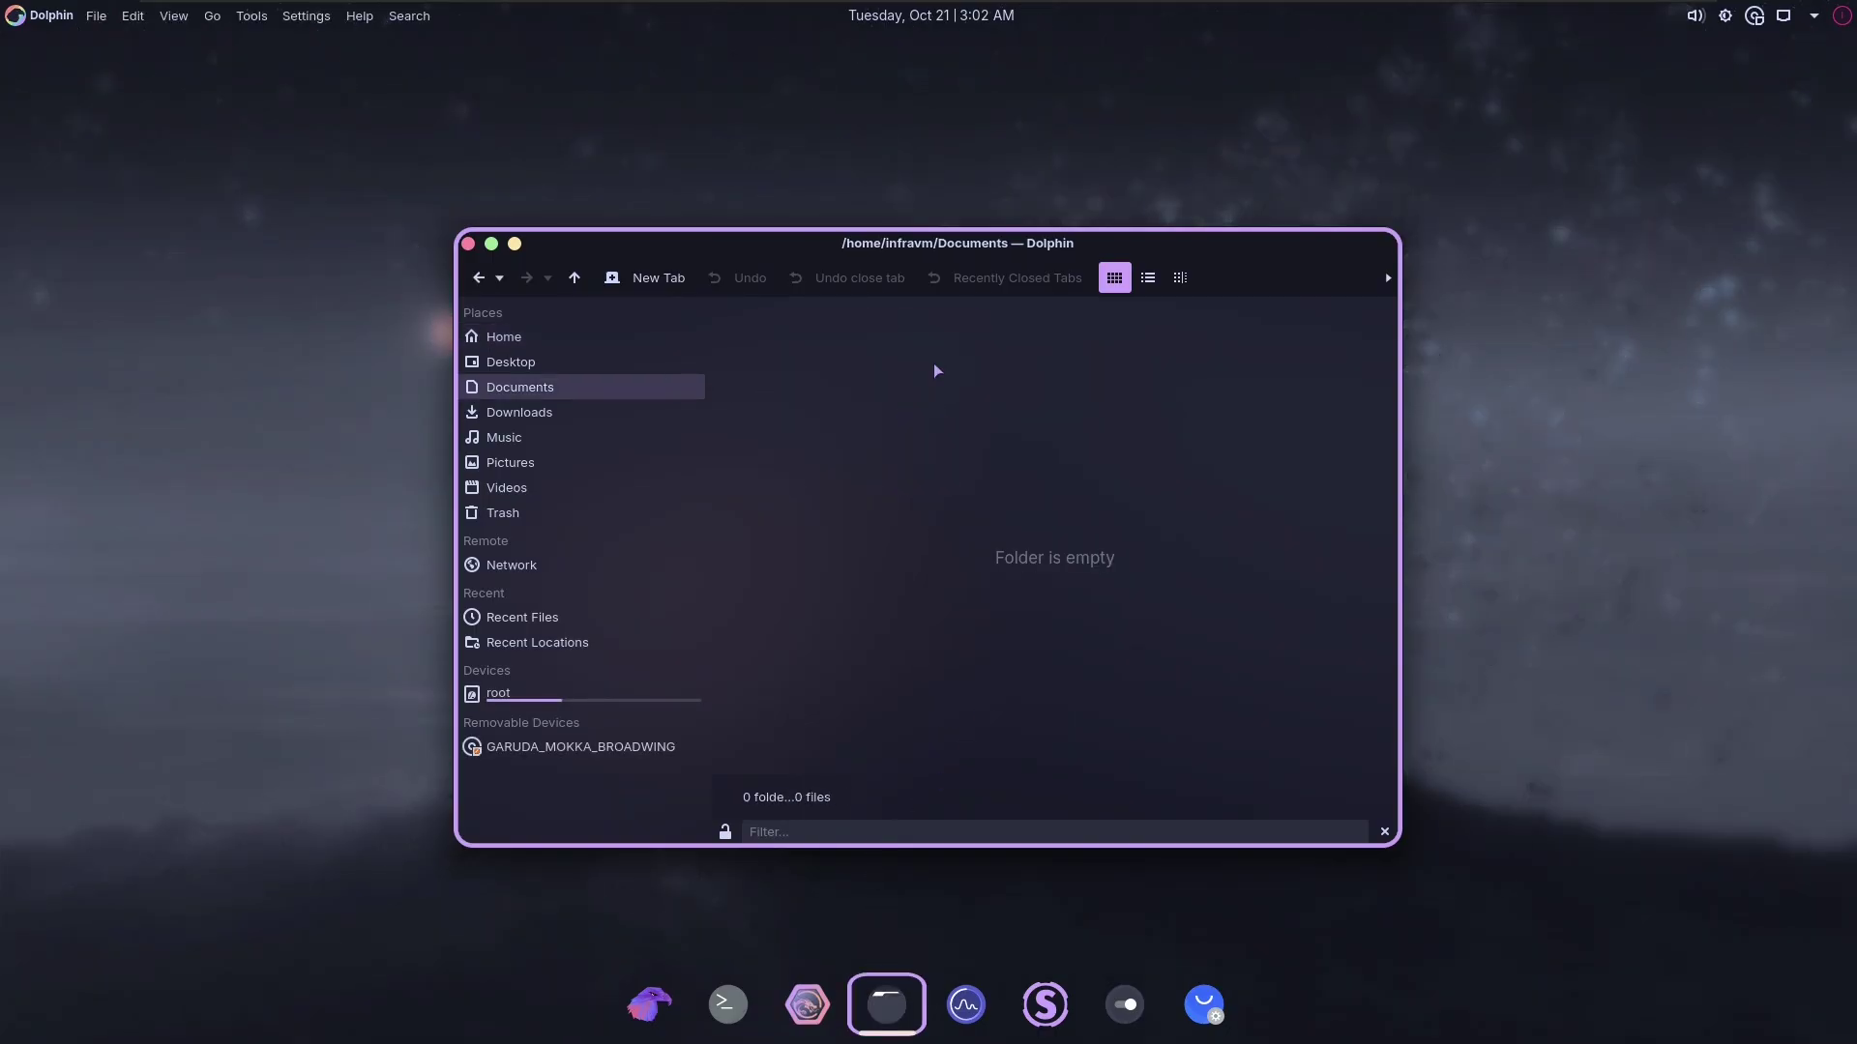
left_click(575, 277)
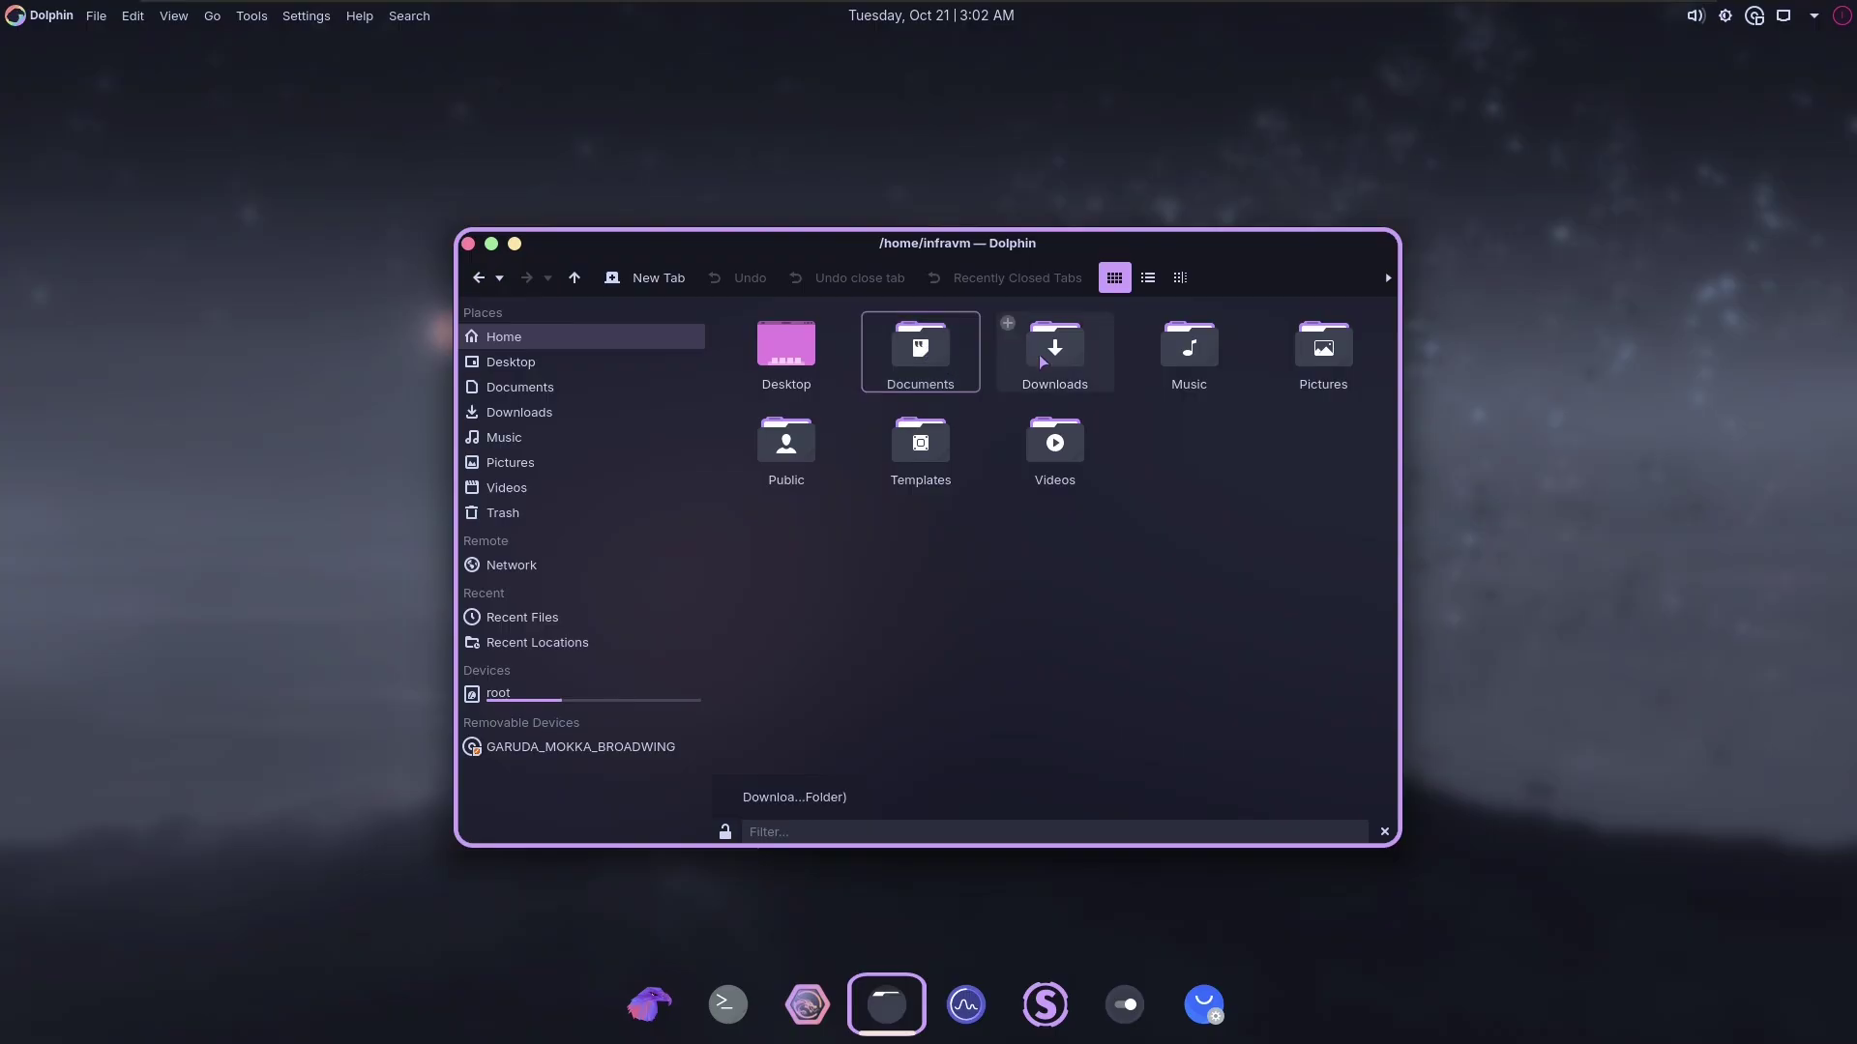
left_click_drag(601, 263, 566, 229)
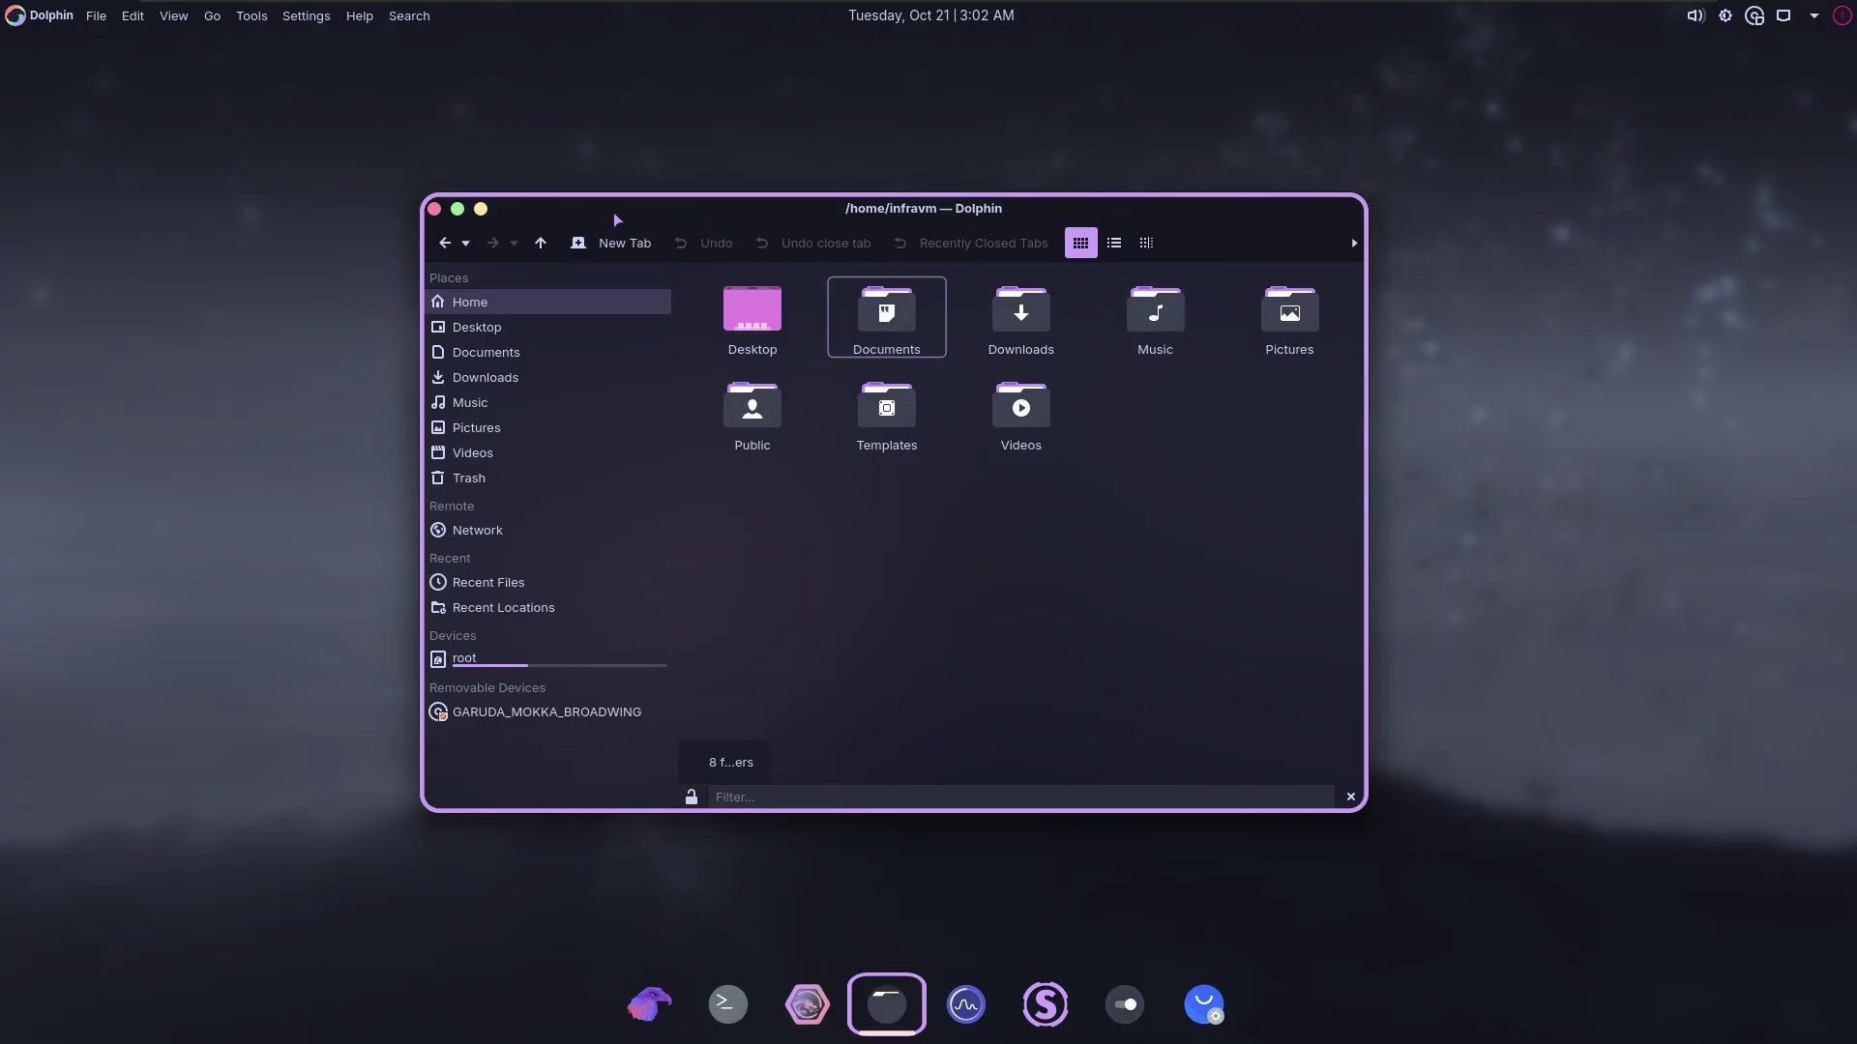
left_click_drag(618, 222, 769, 228)
left_click_drag(1262, 220, 1248, 213)
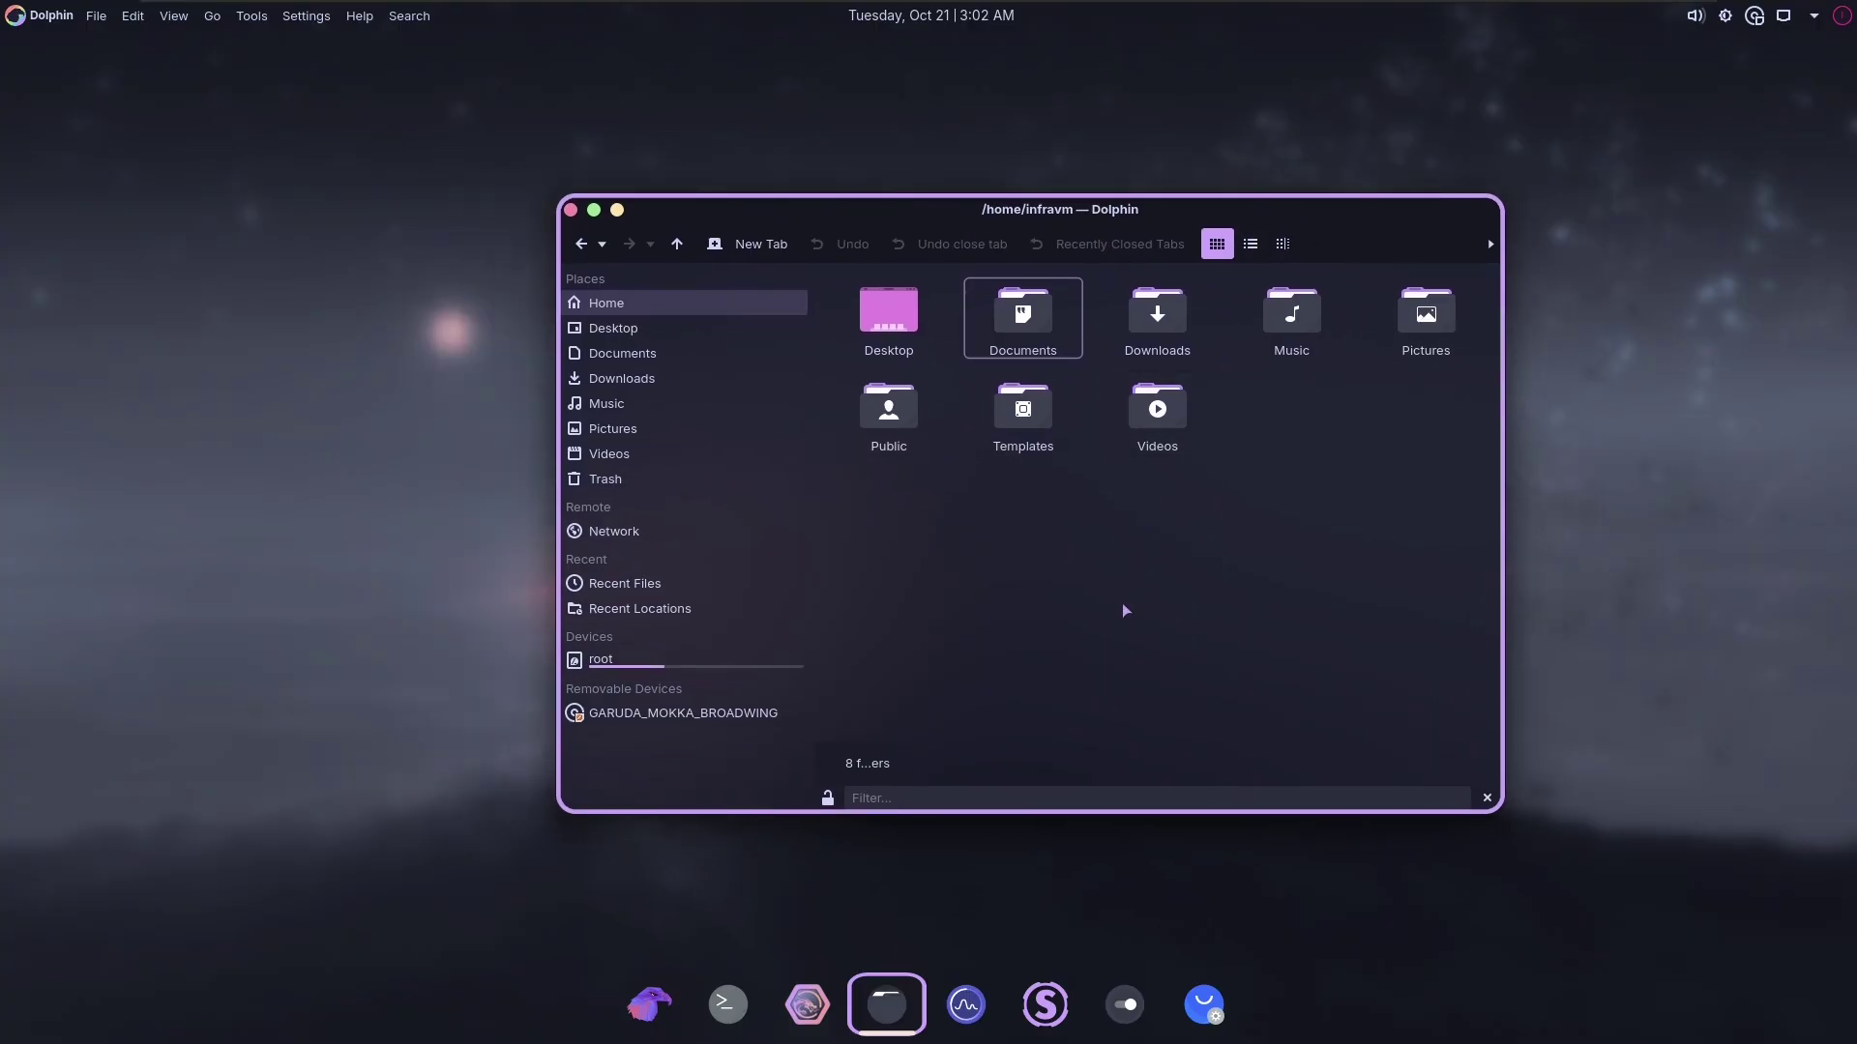
left_click(574, 211)
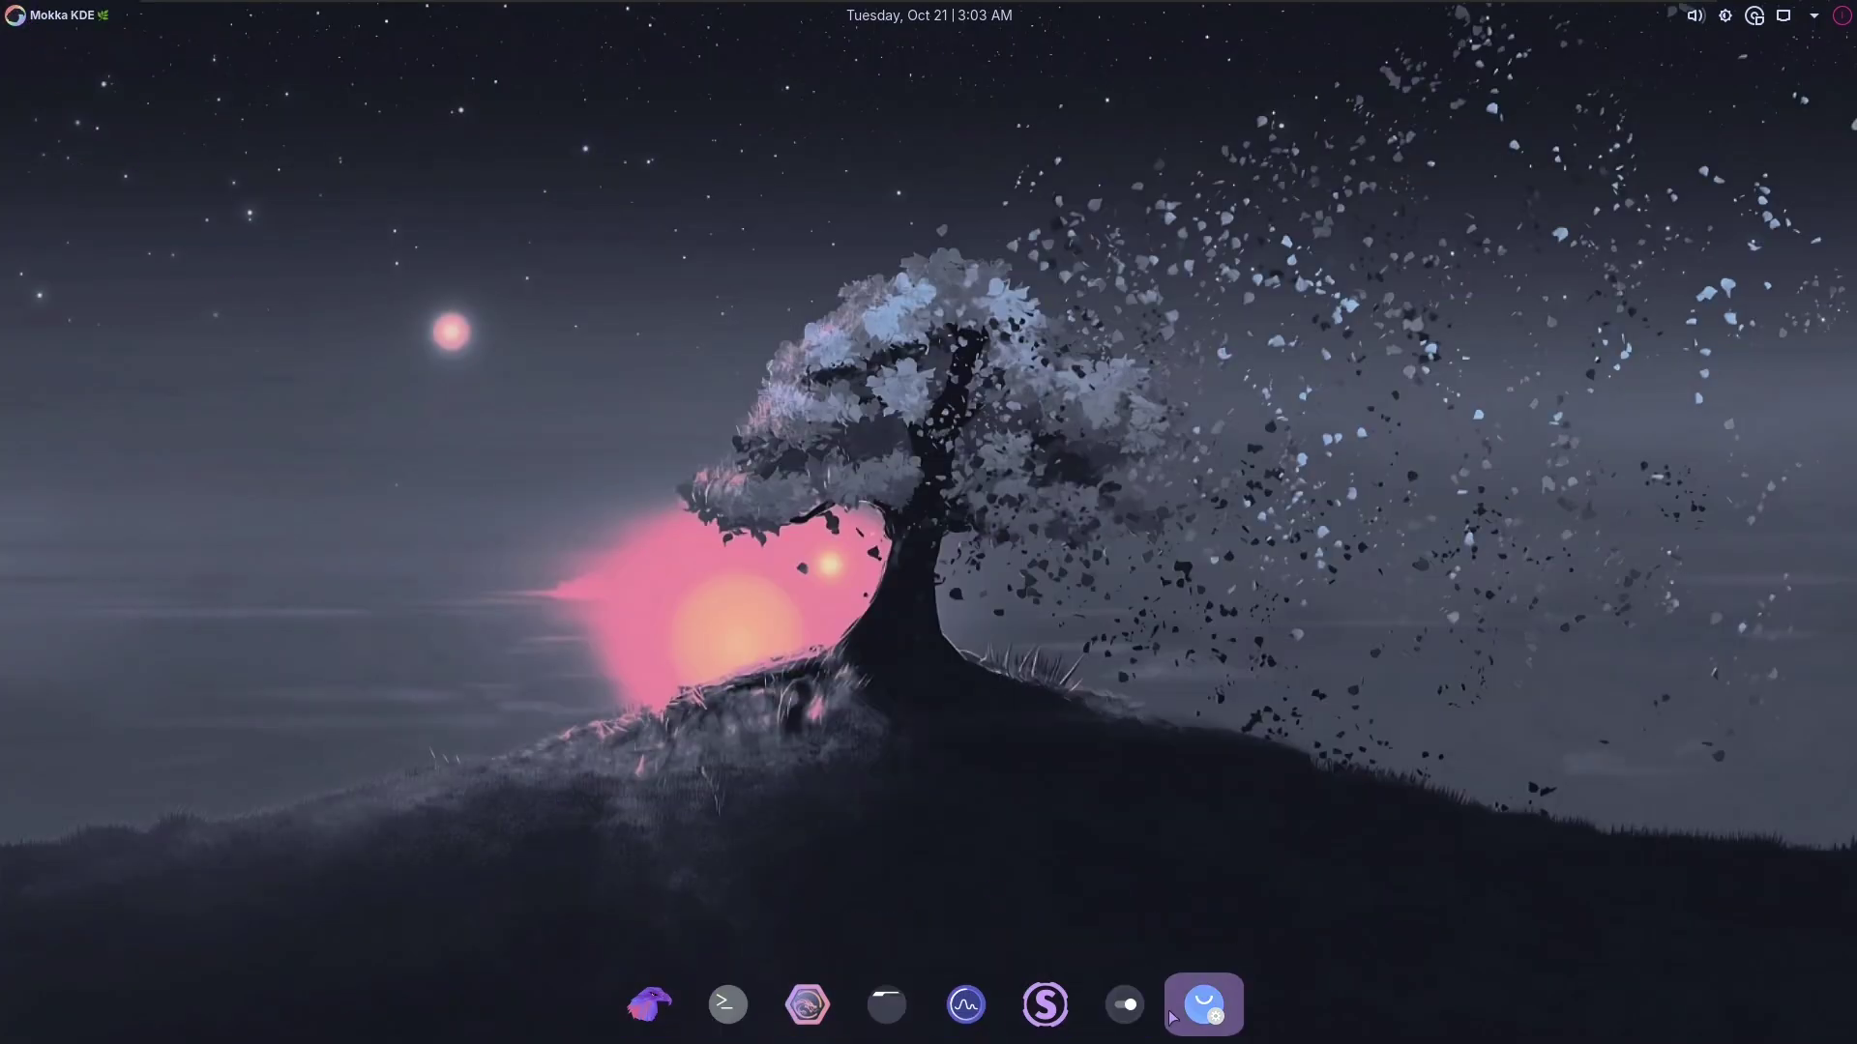
- Start Garuda Rani's Setup Assistant and run the initial system update in Konsole using the sudo password
left_click(646, 1007)
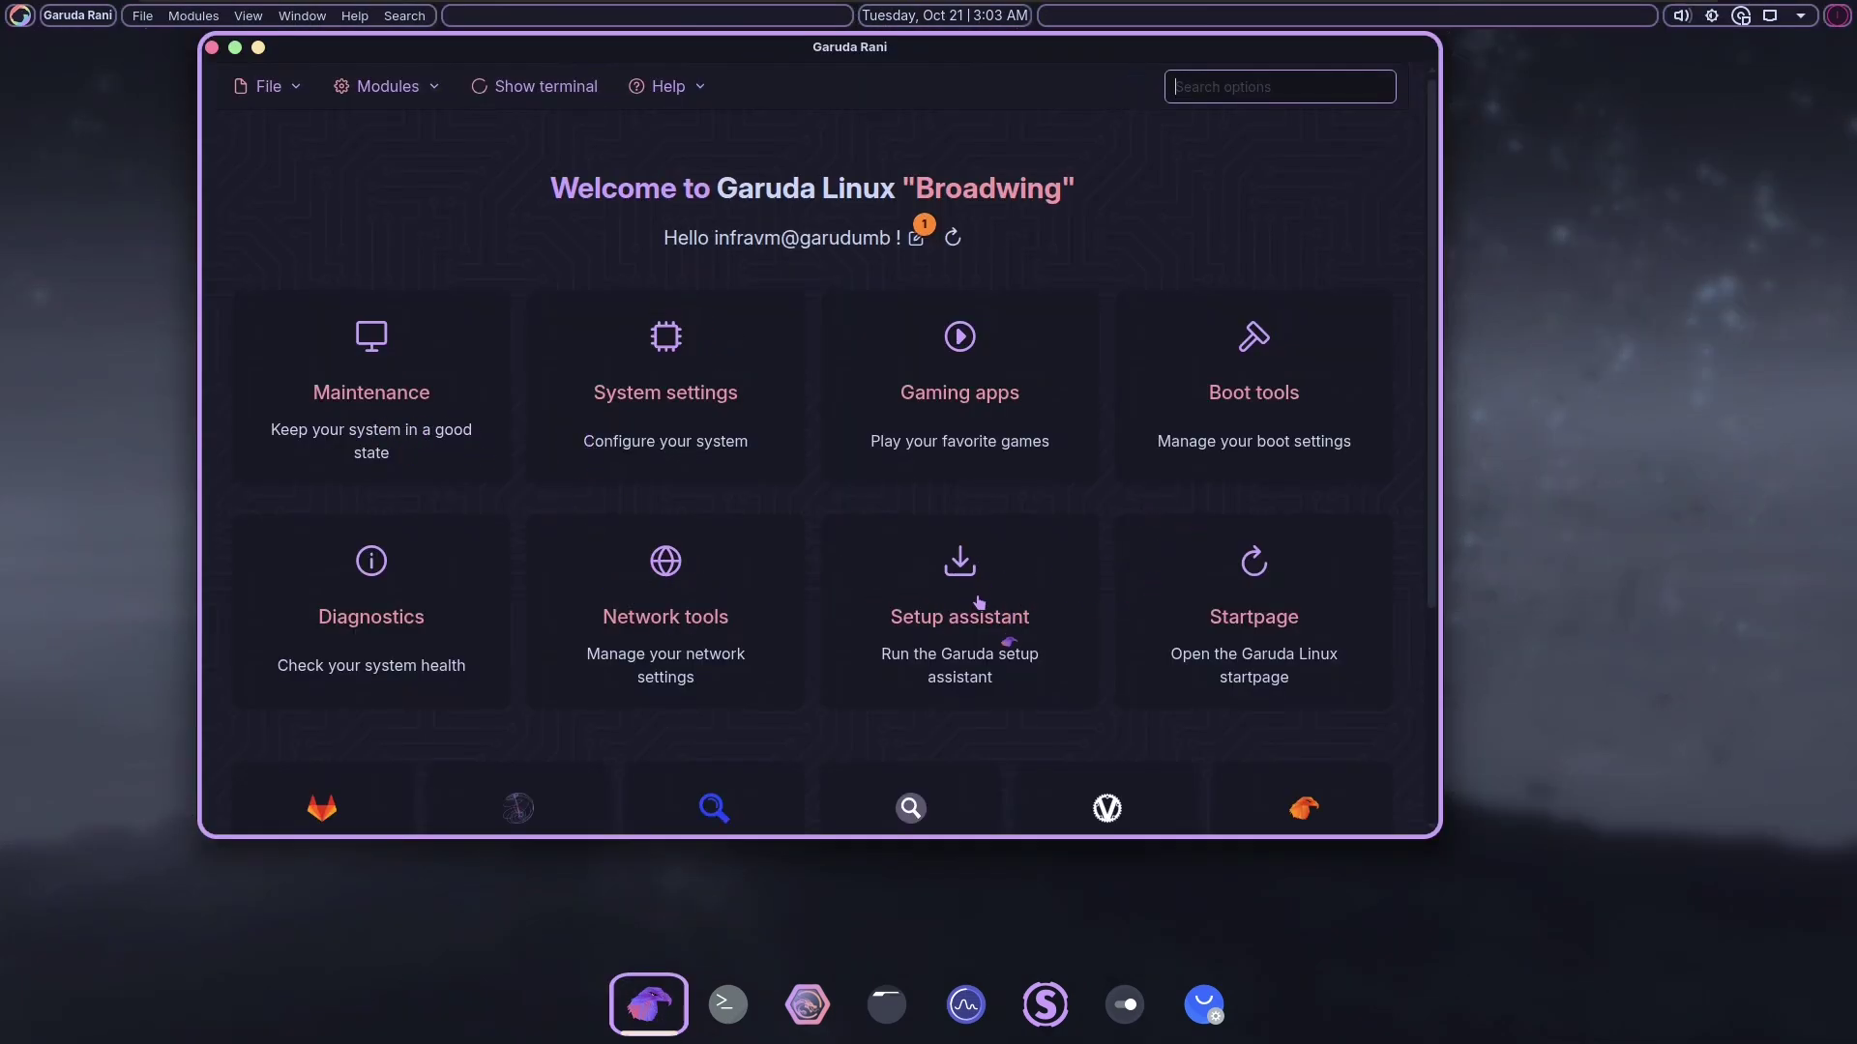
left_click(979, 606)
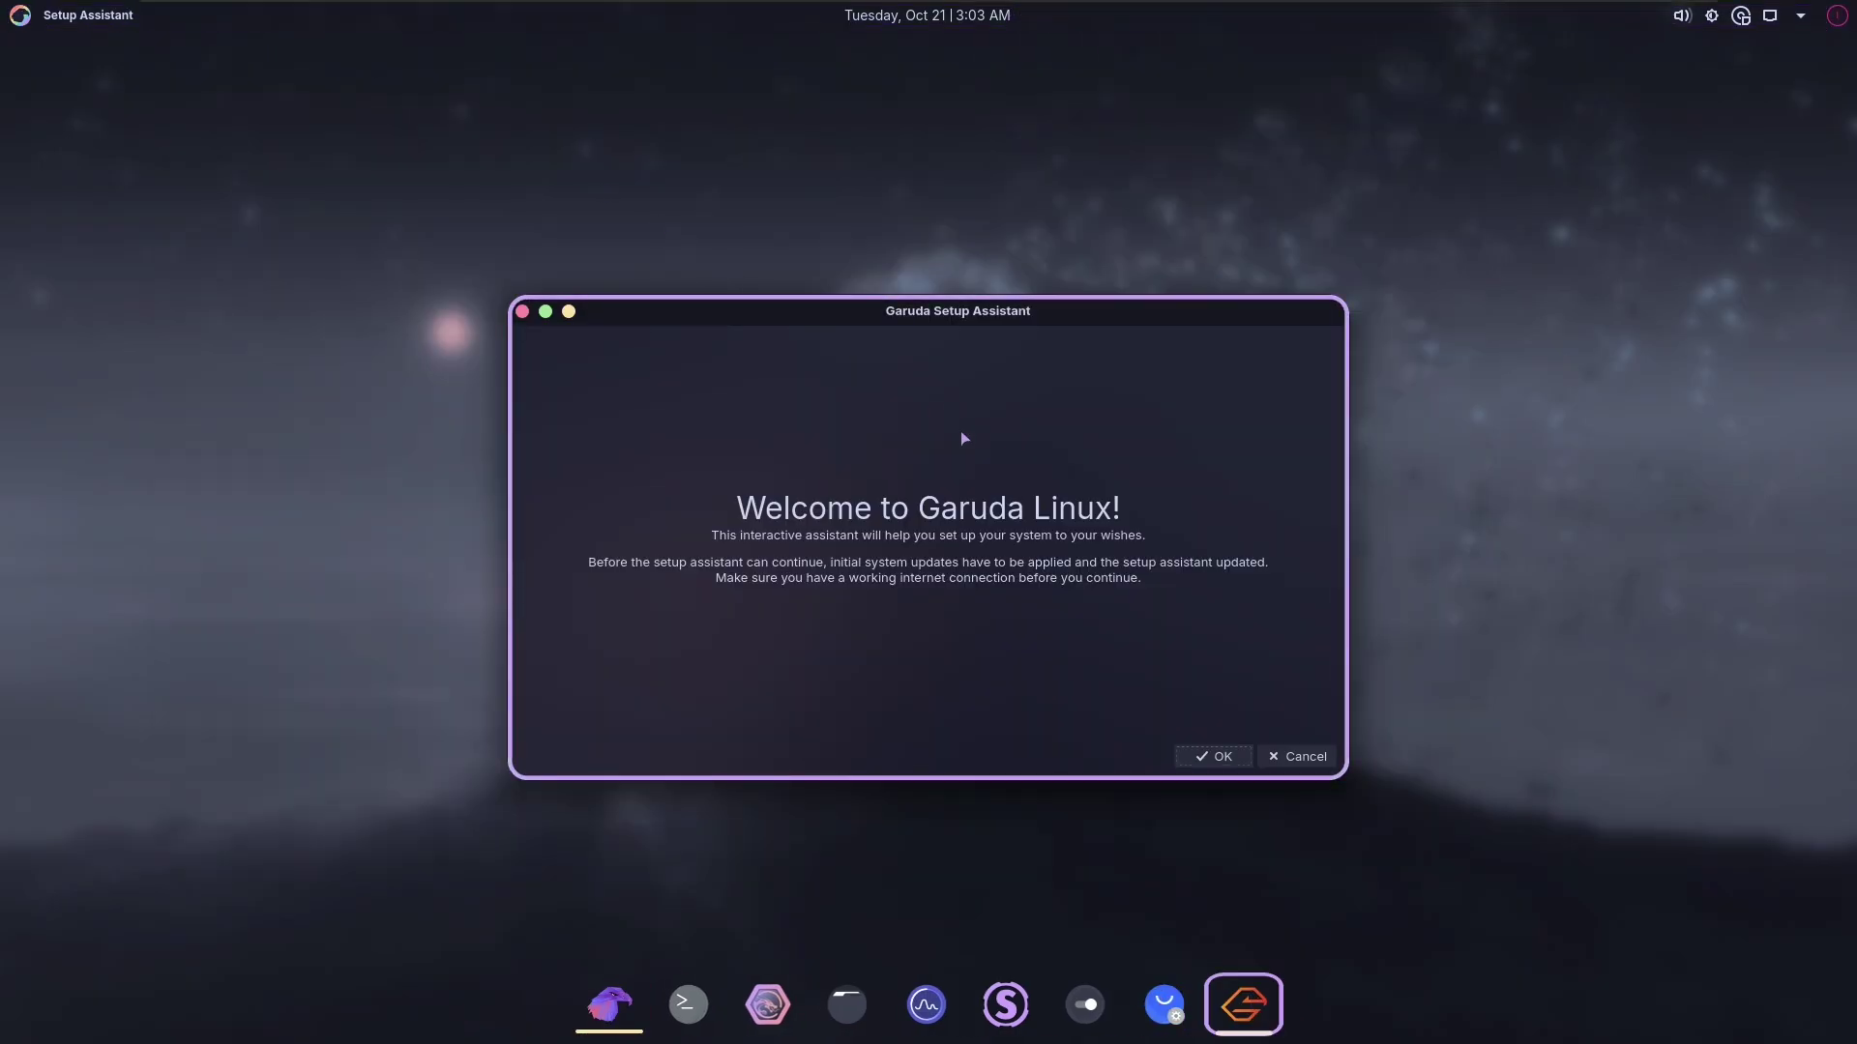
left_click(1226, 756)
type("********")
key("Return")
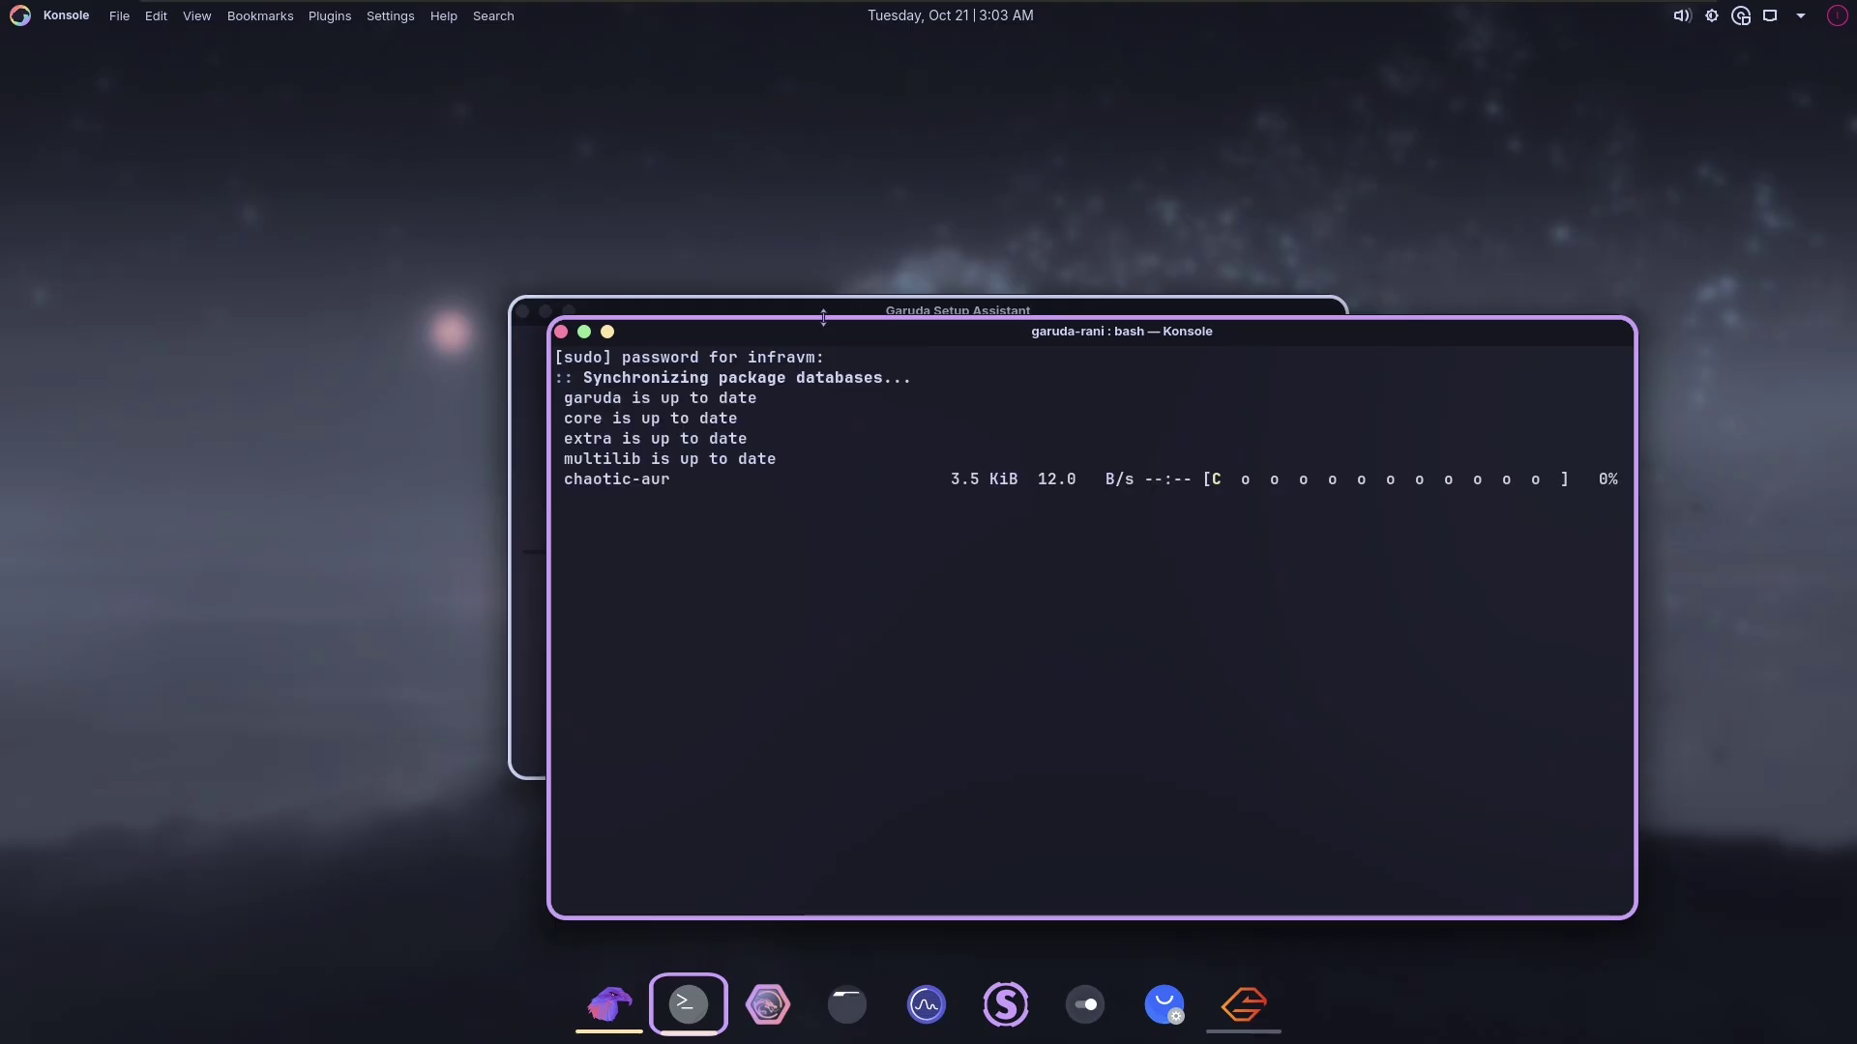
left_click_drag(837, 328, 1199, 359)
left_click_drag(1057, 313, 736, 183)
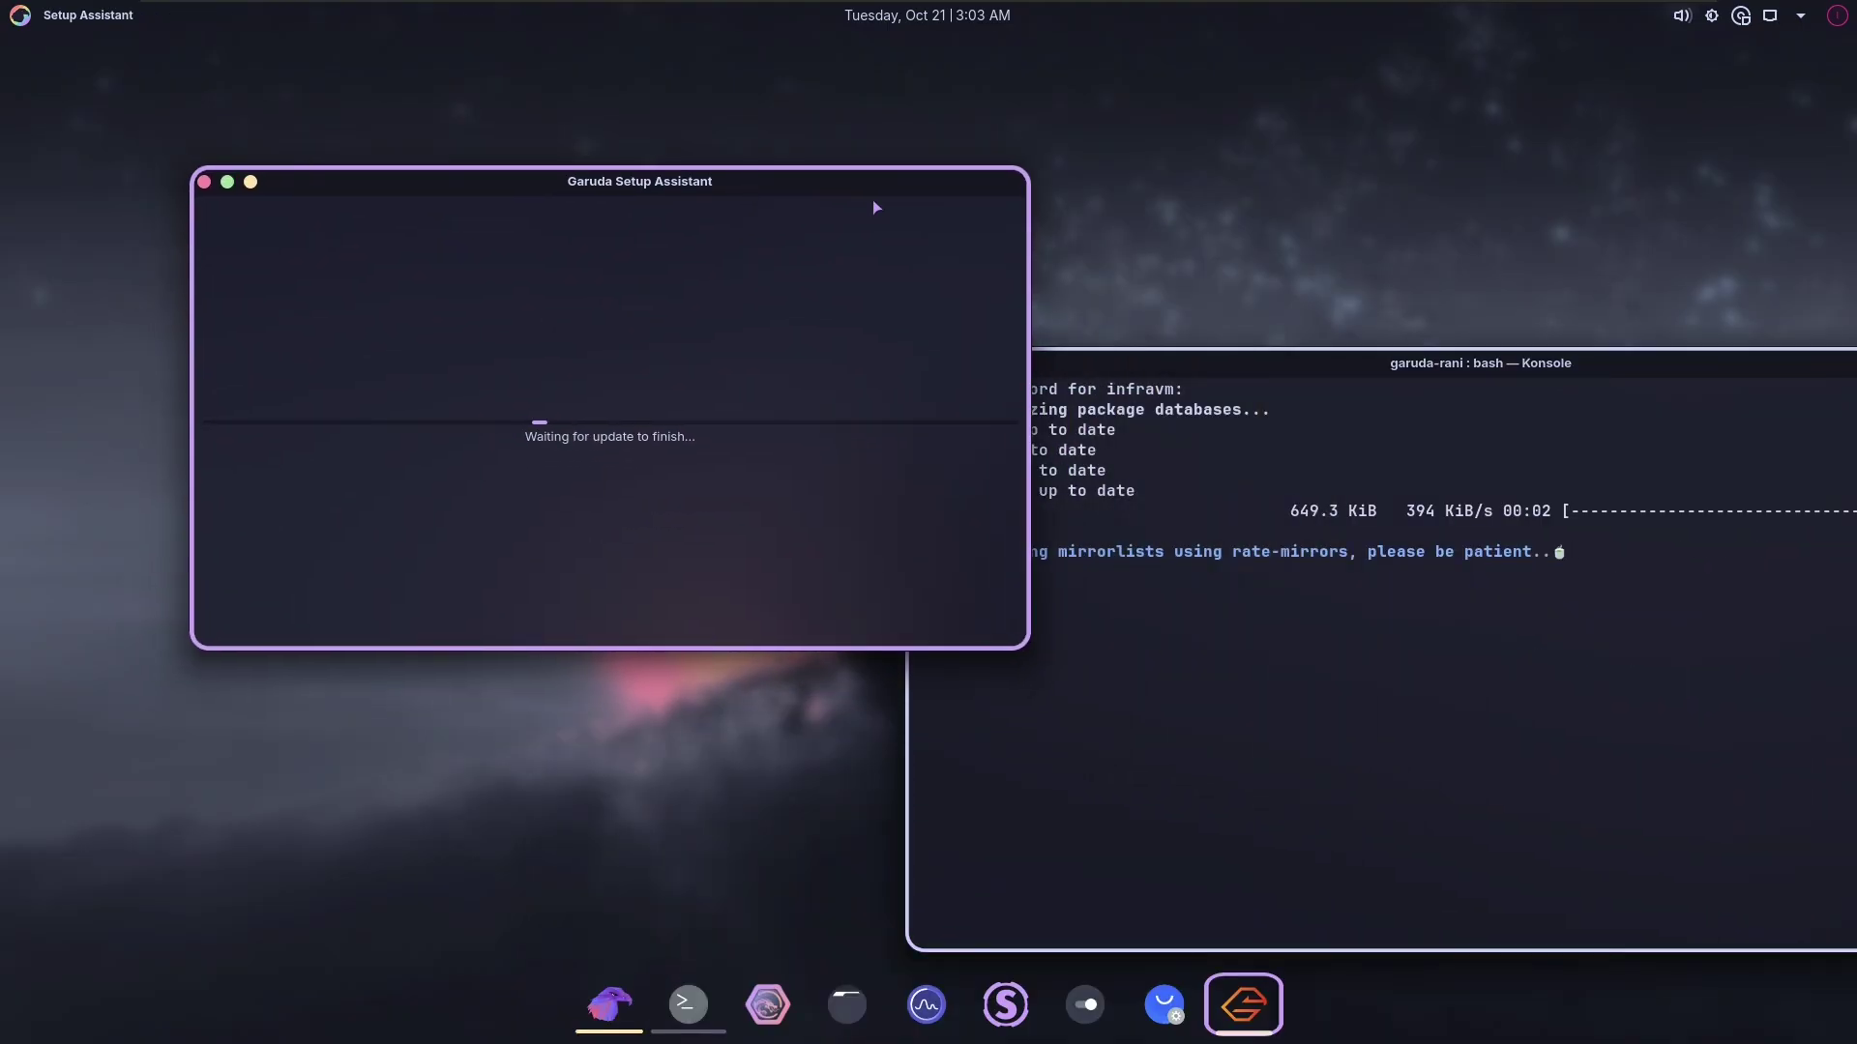
left_click(1294, 363)
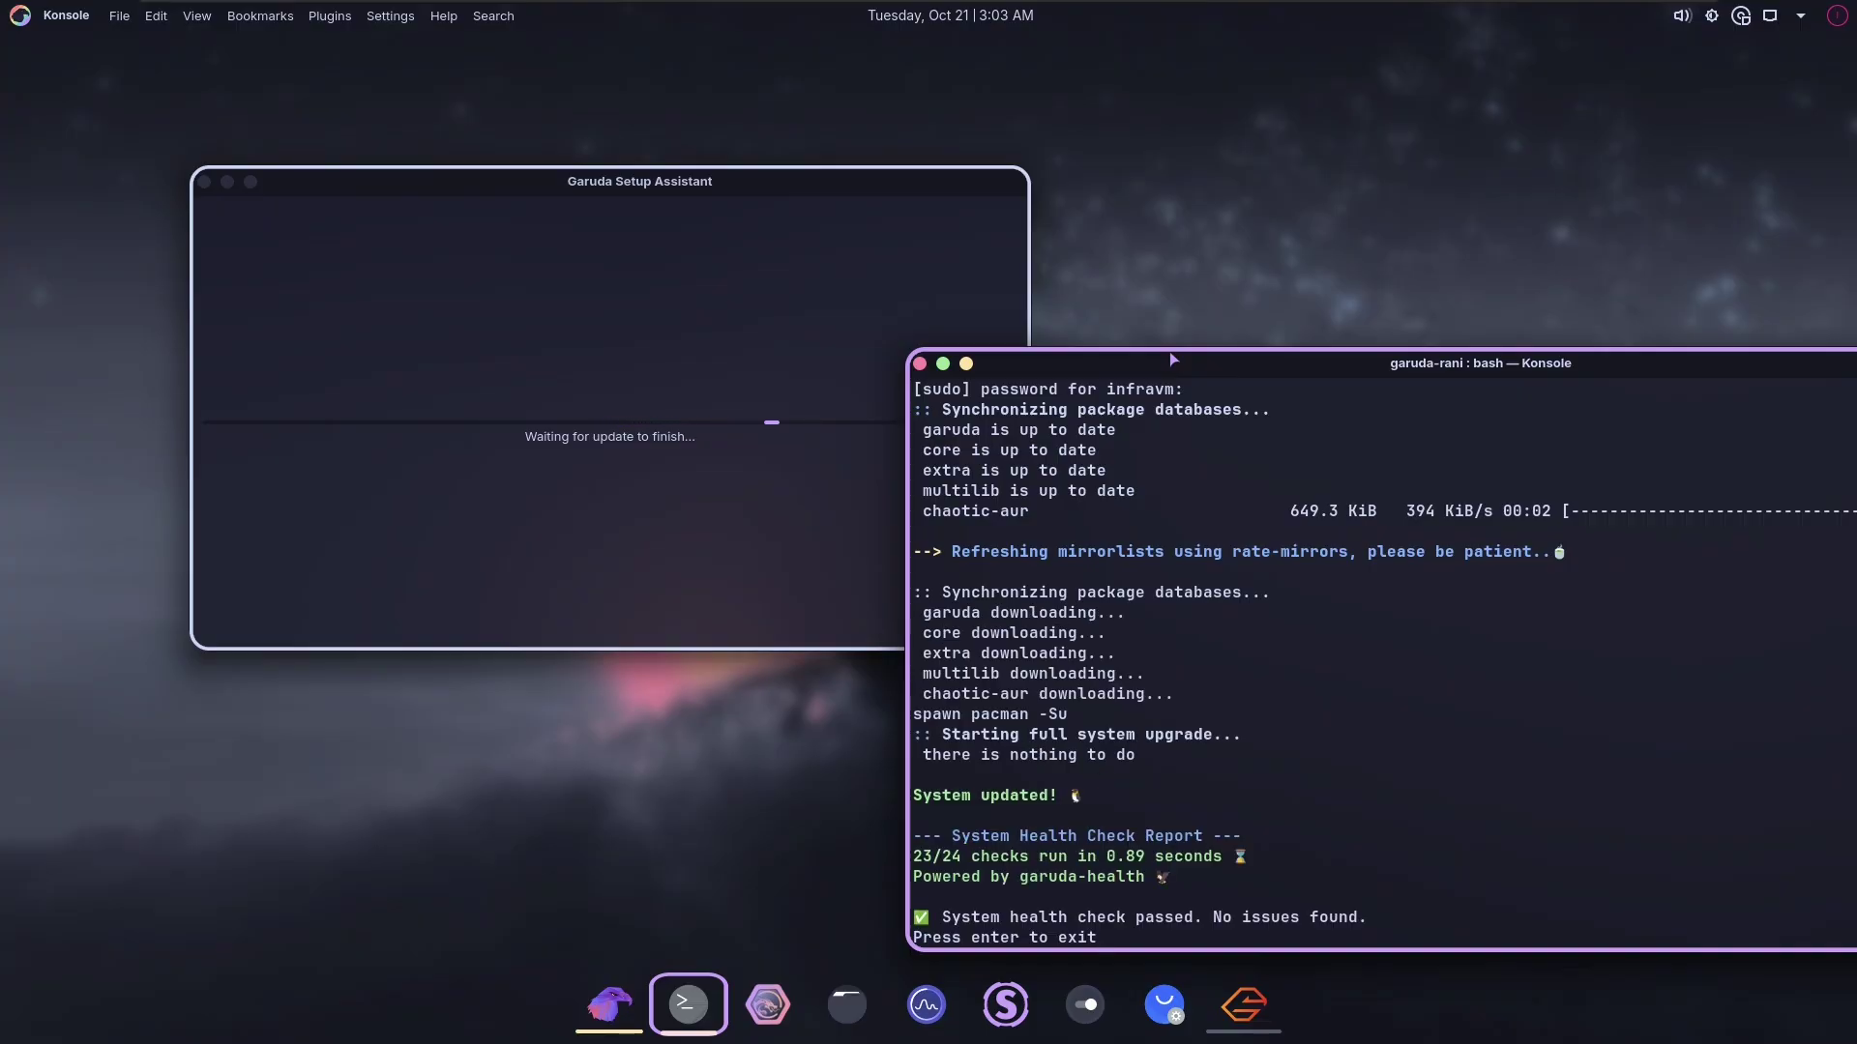
key("Return")
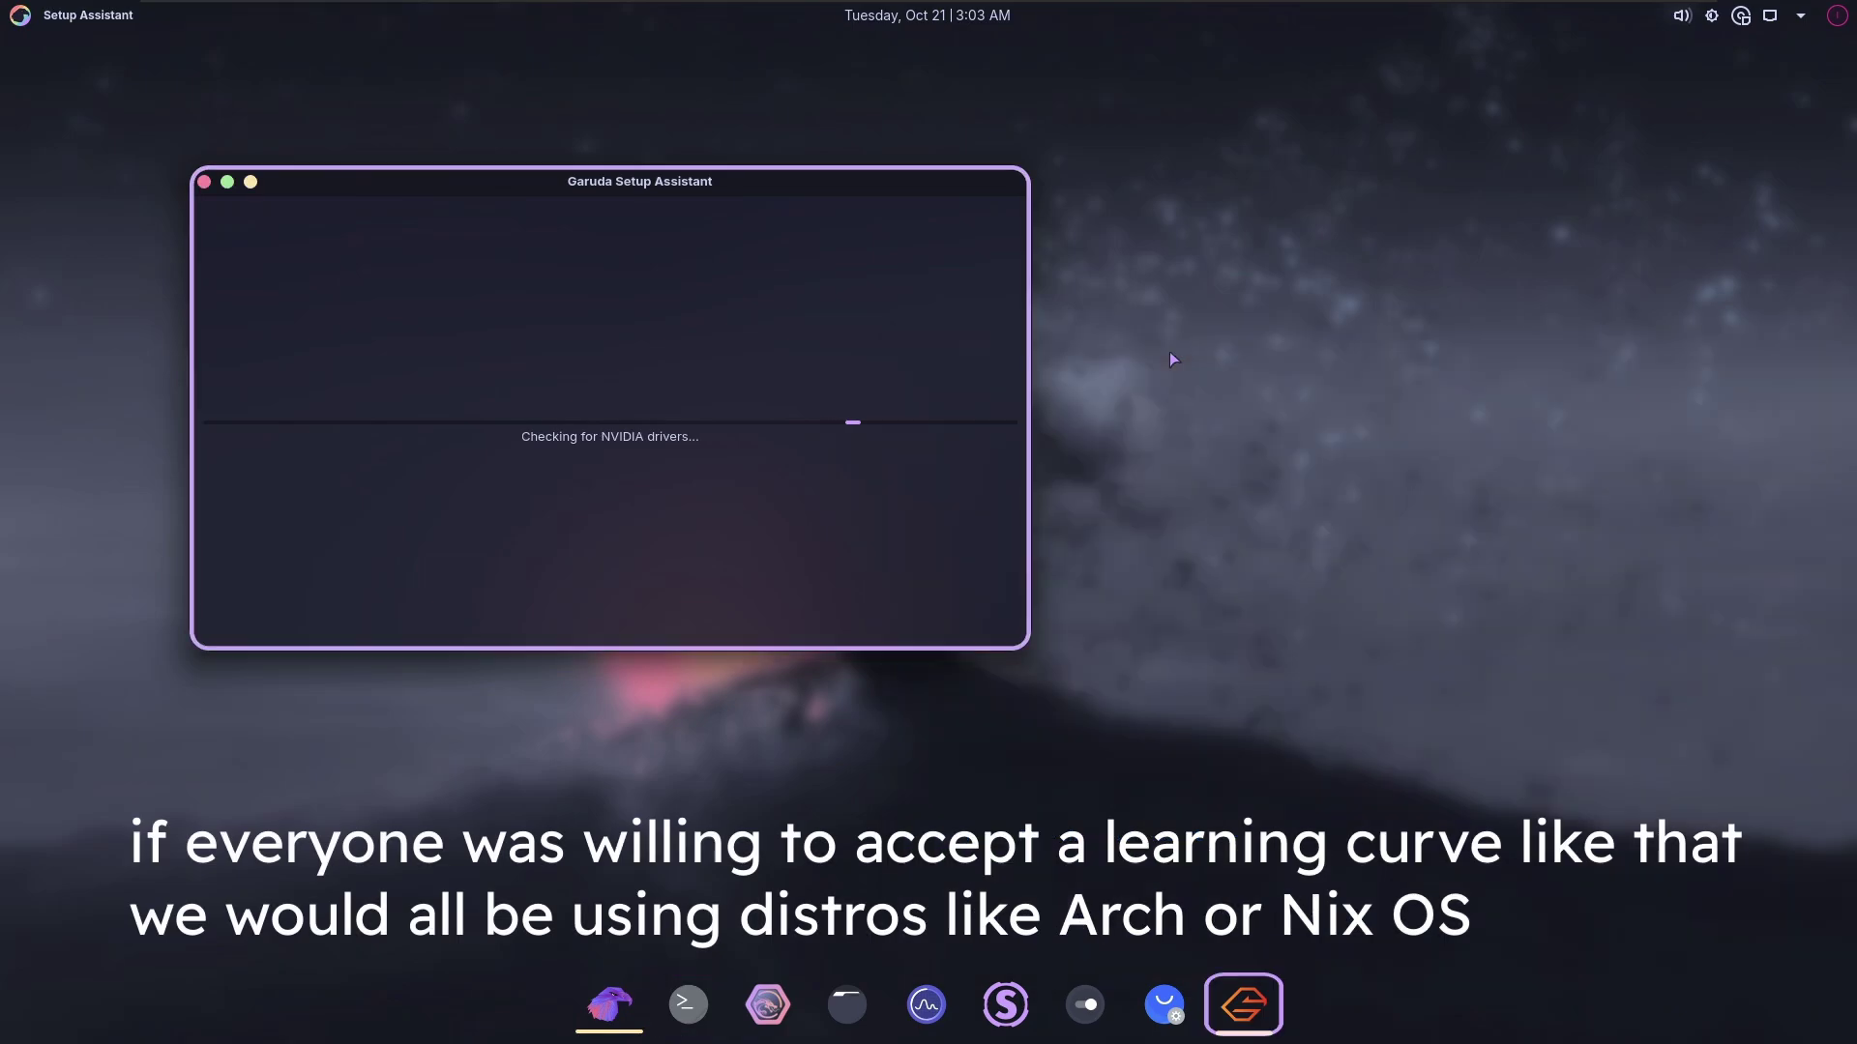
- Page from the Software centers options to the Kernels list, leaving LTS, Hardened and others unticked
left_click_drag(403, 187, 762, 290)
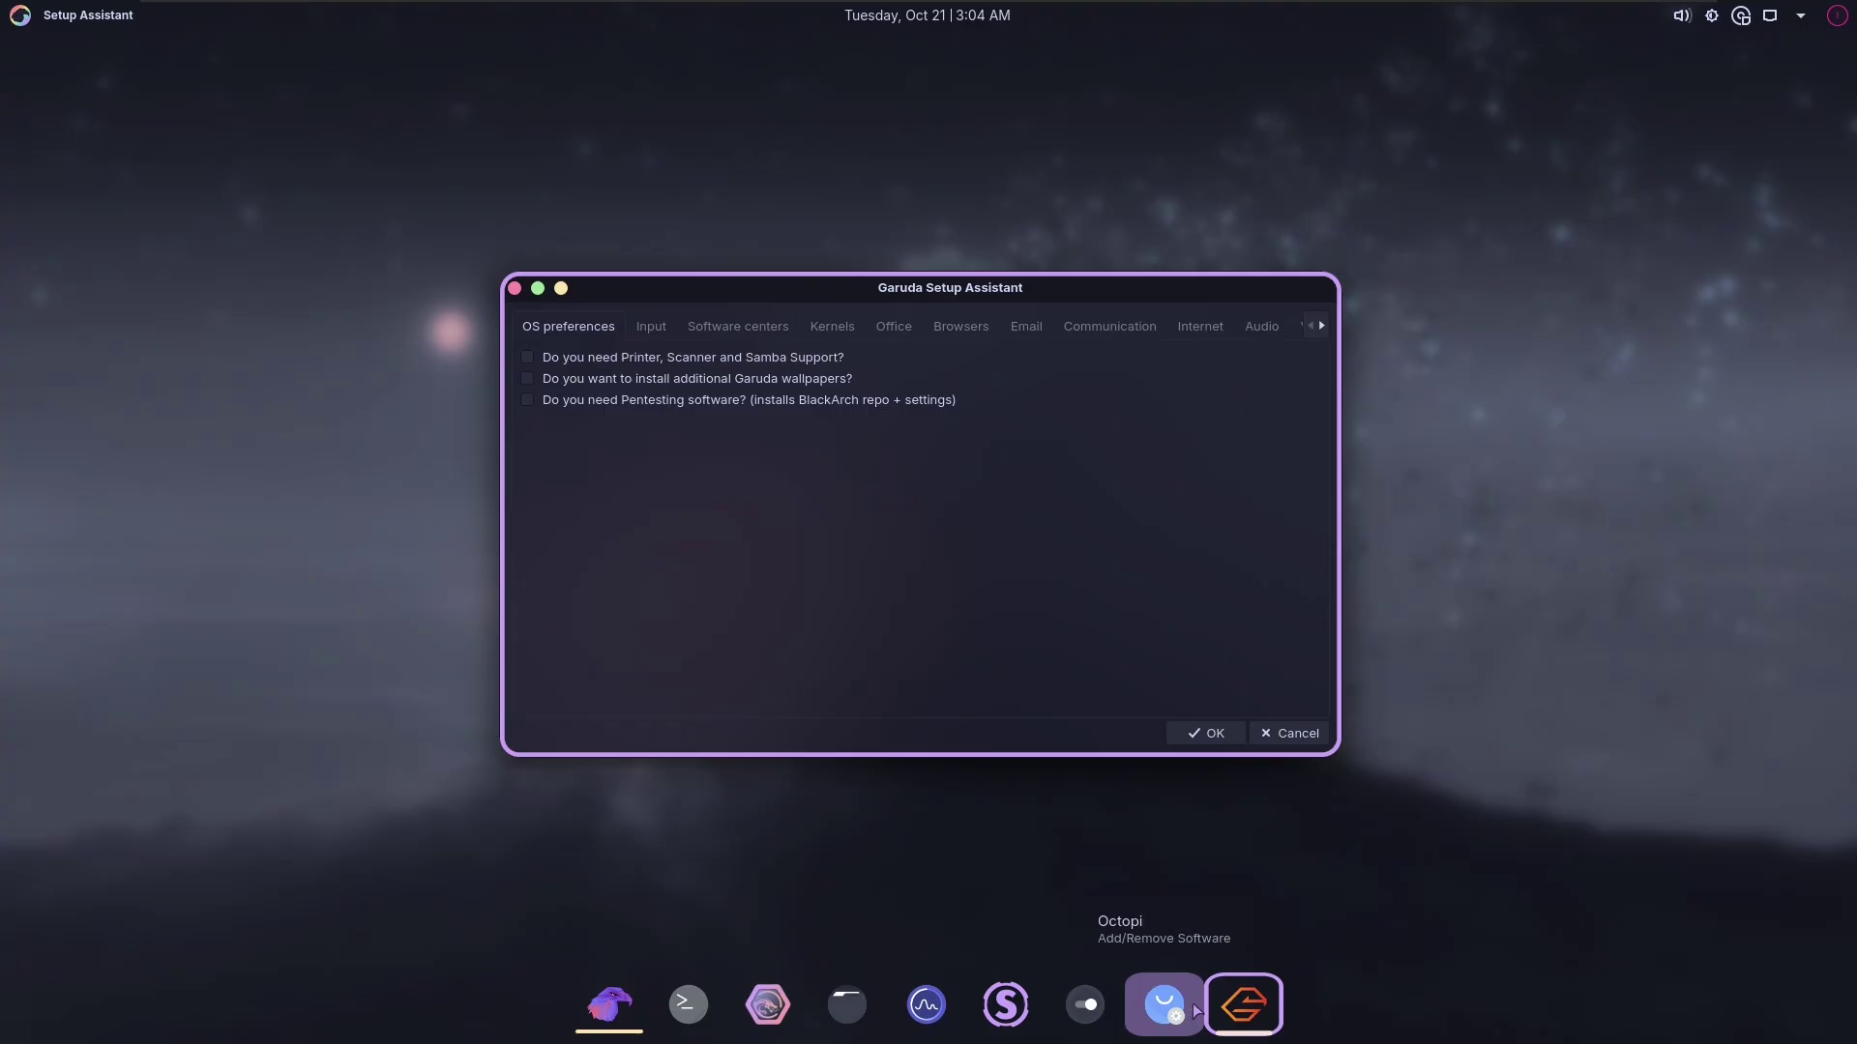
left_click(737, 326)
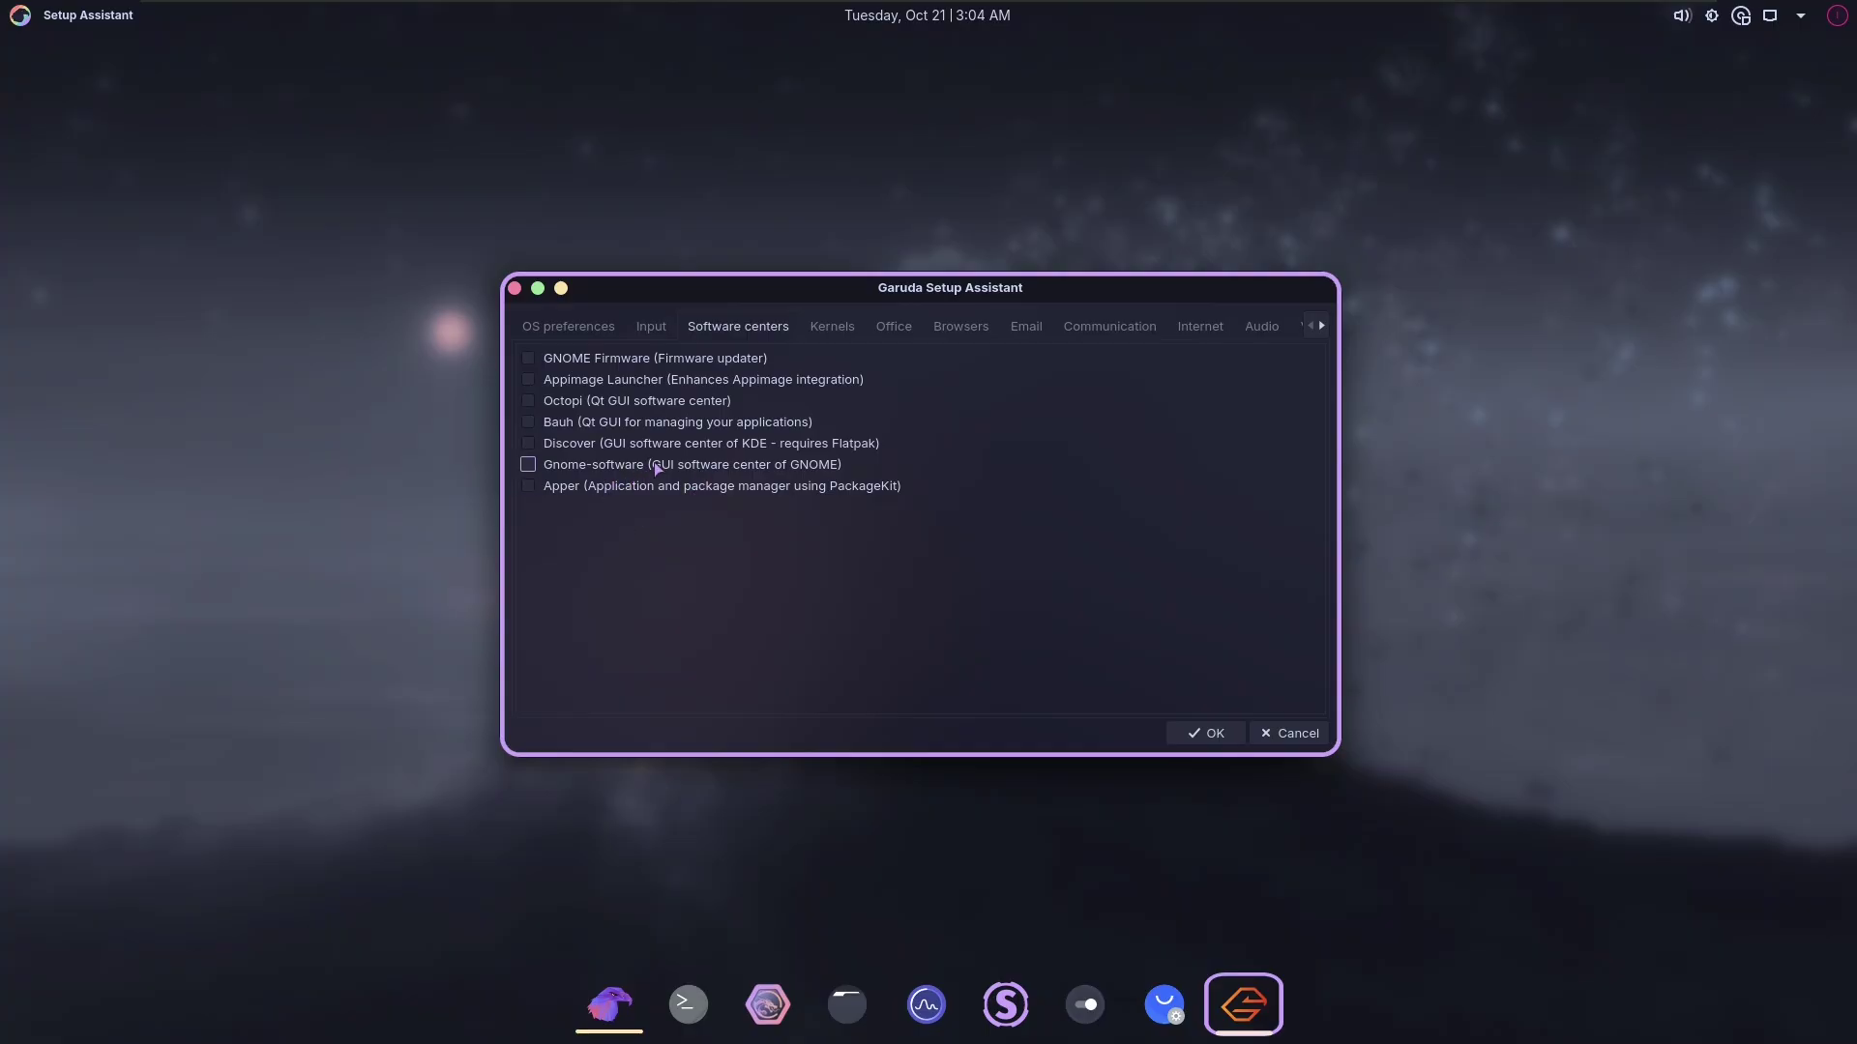
left_click(834, 328)
left_click(785, 329)
mouse_move(721, 290)
left_mouse_down()
mouse_move(745, 277)
mouse_move(746, 240)
mouse_move(739, 262)
left_mouse_up()
left_click(839, 302)
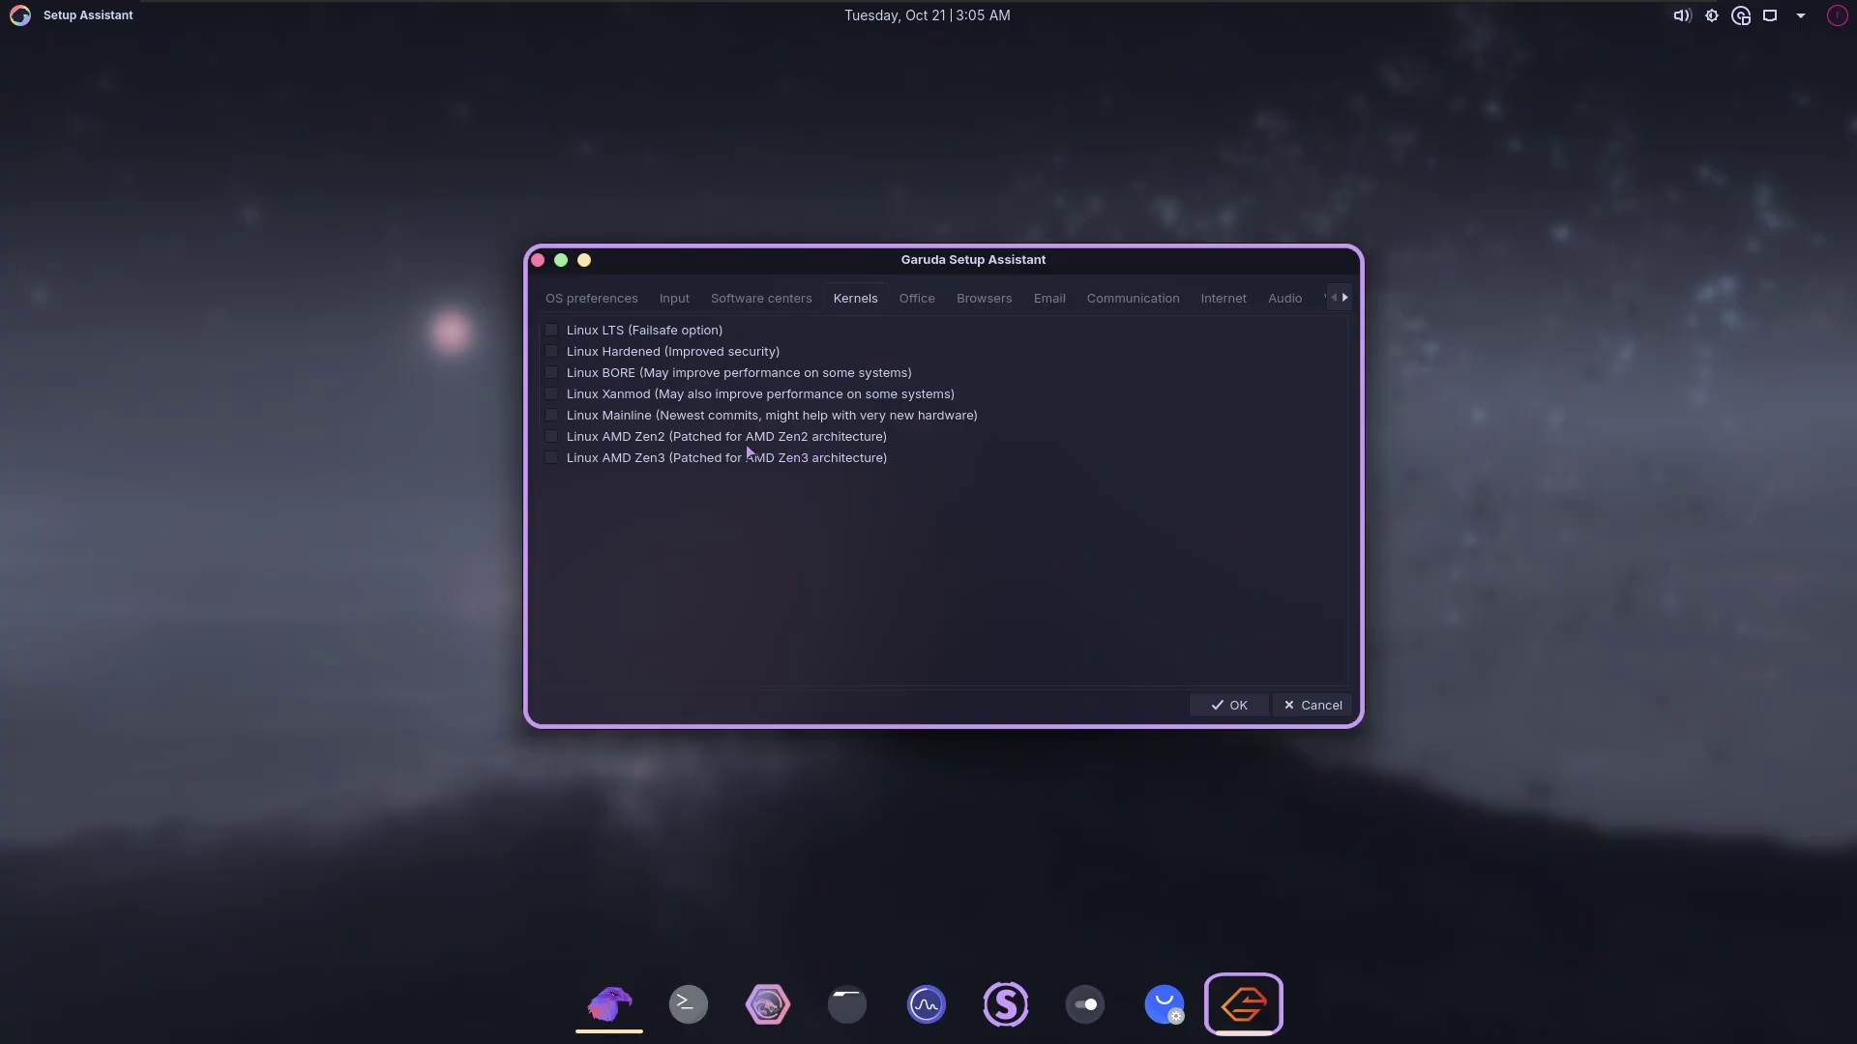
- Page through the Office, Browsers, Email, Communication, Internet, Audio, Video, Graphics and Multimedia categories, selecting nothing
left_click(915, 303)
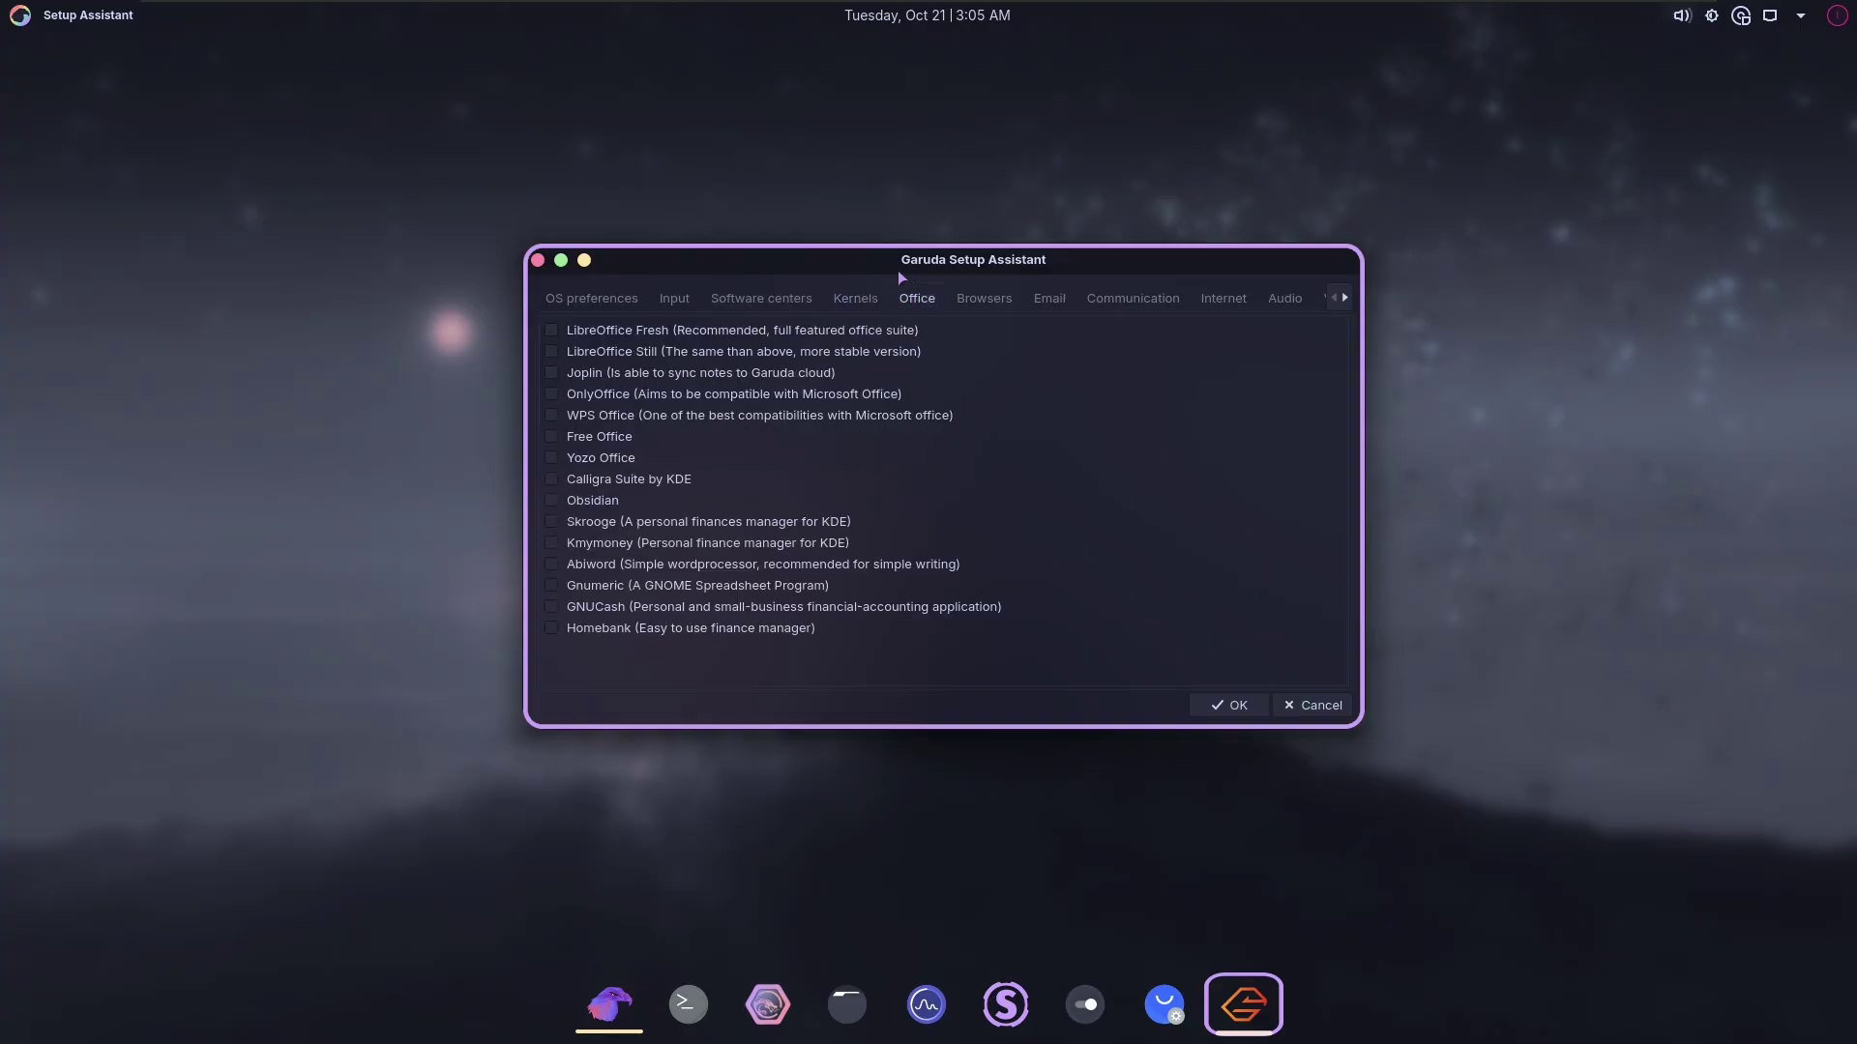
left_click_drag(744, 259, 677, 240)
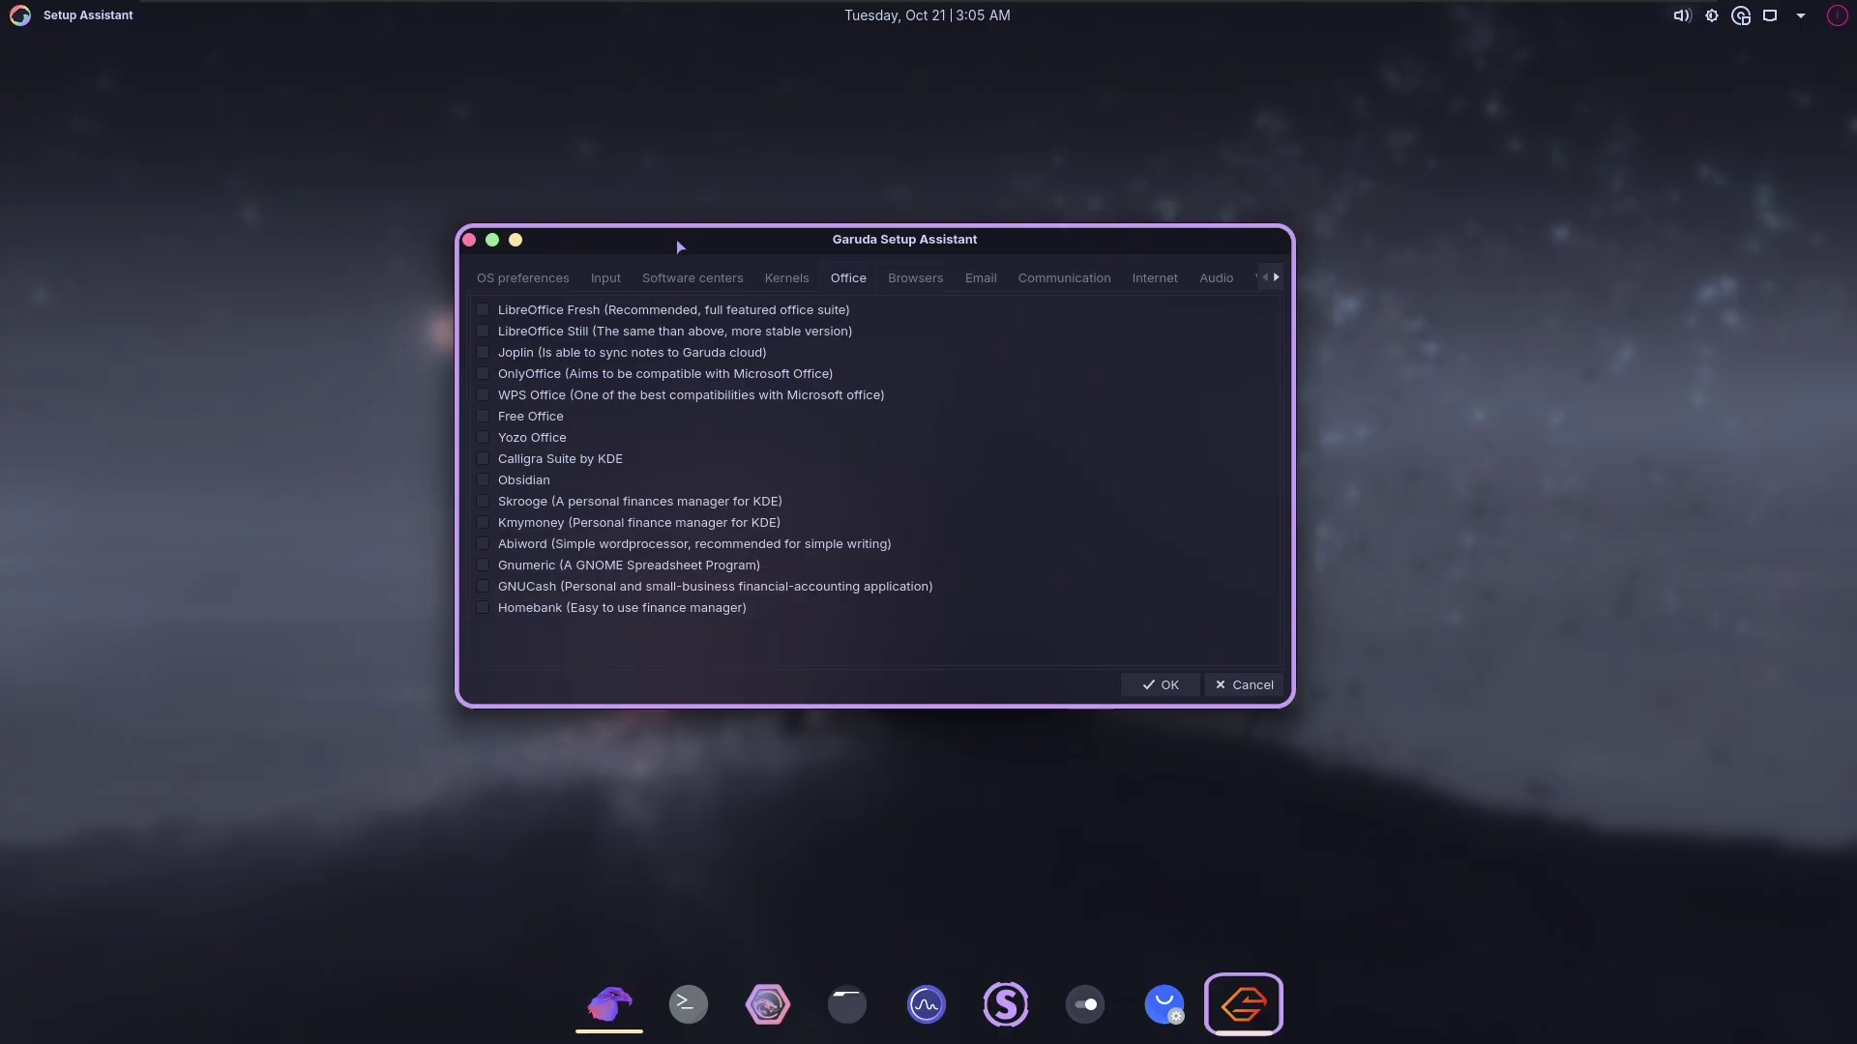
left_click(923, 283)
left_click(981, 285)
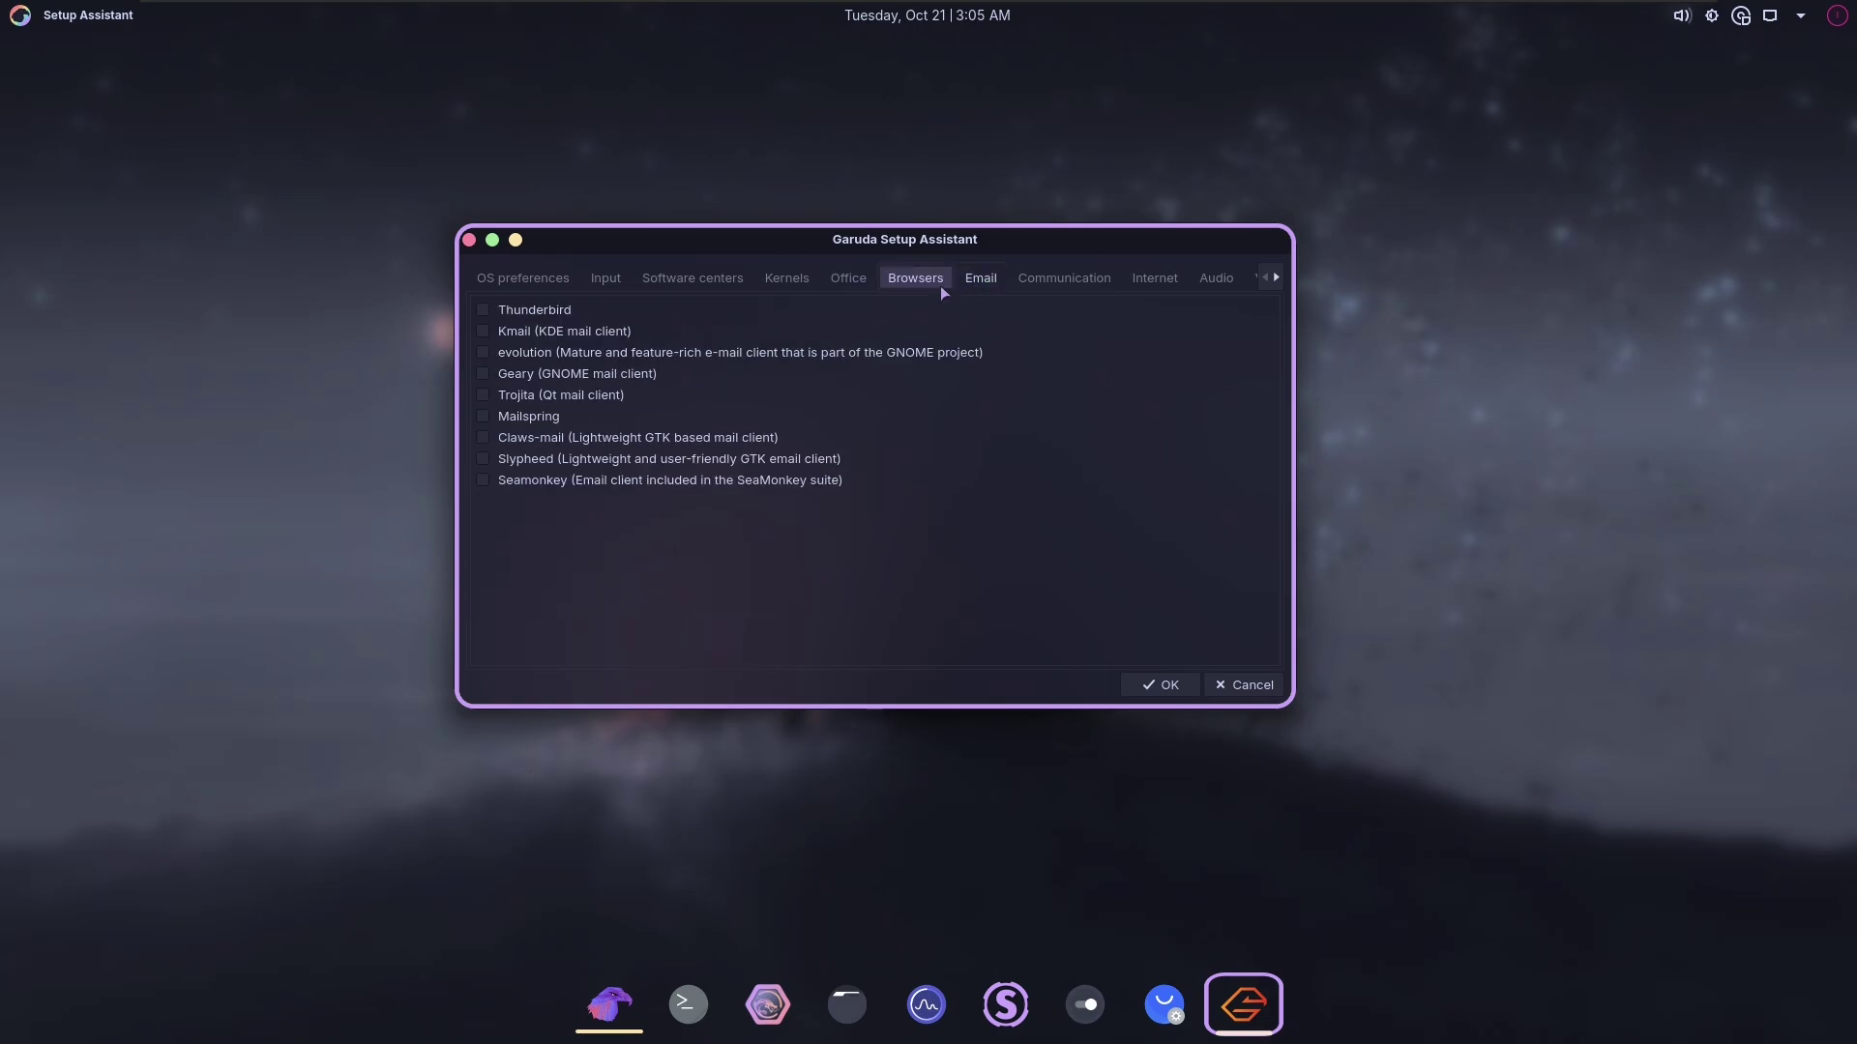
left_click(1040, 288)
left_click(1155, 281)
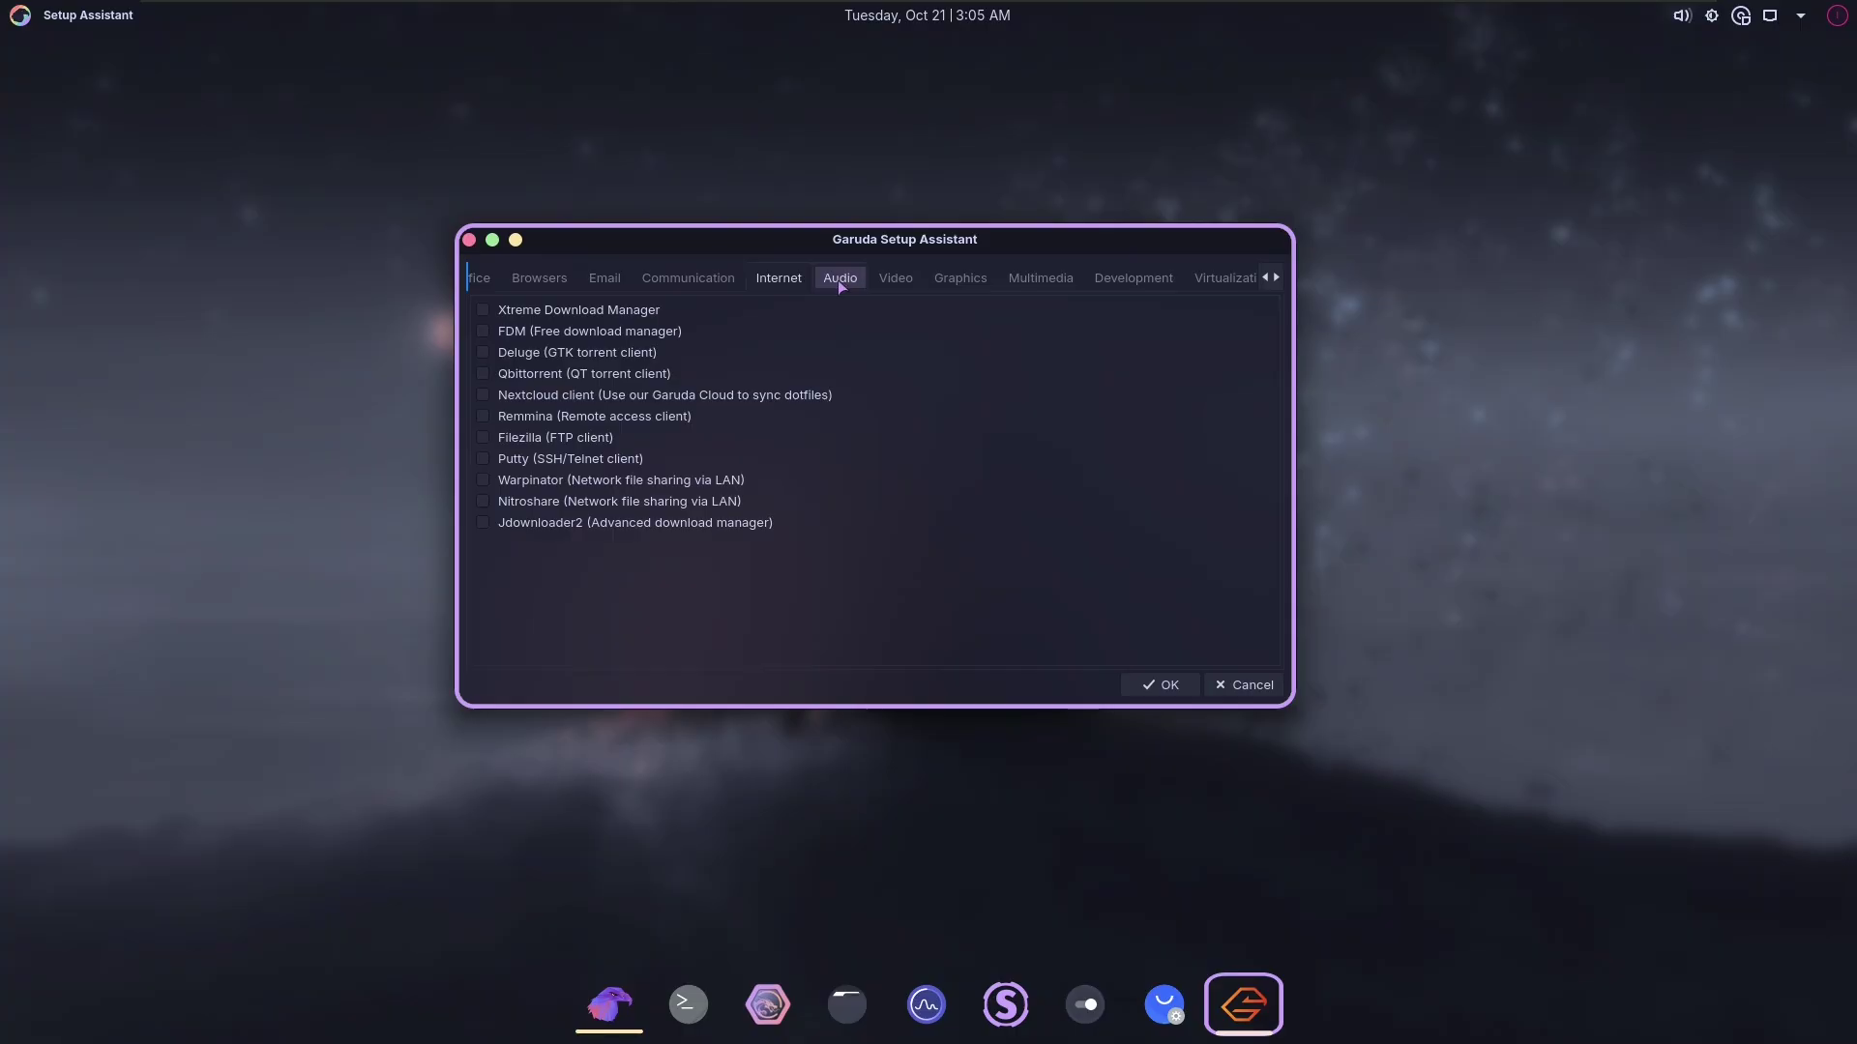
left_click(841, 281)
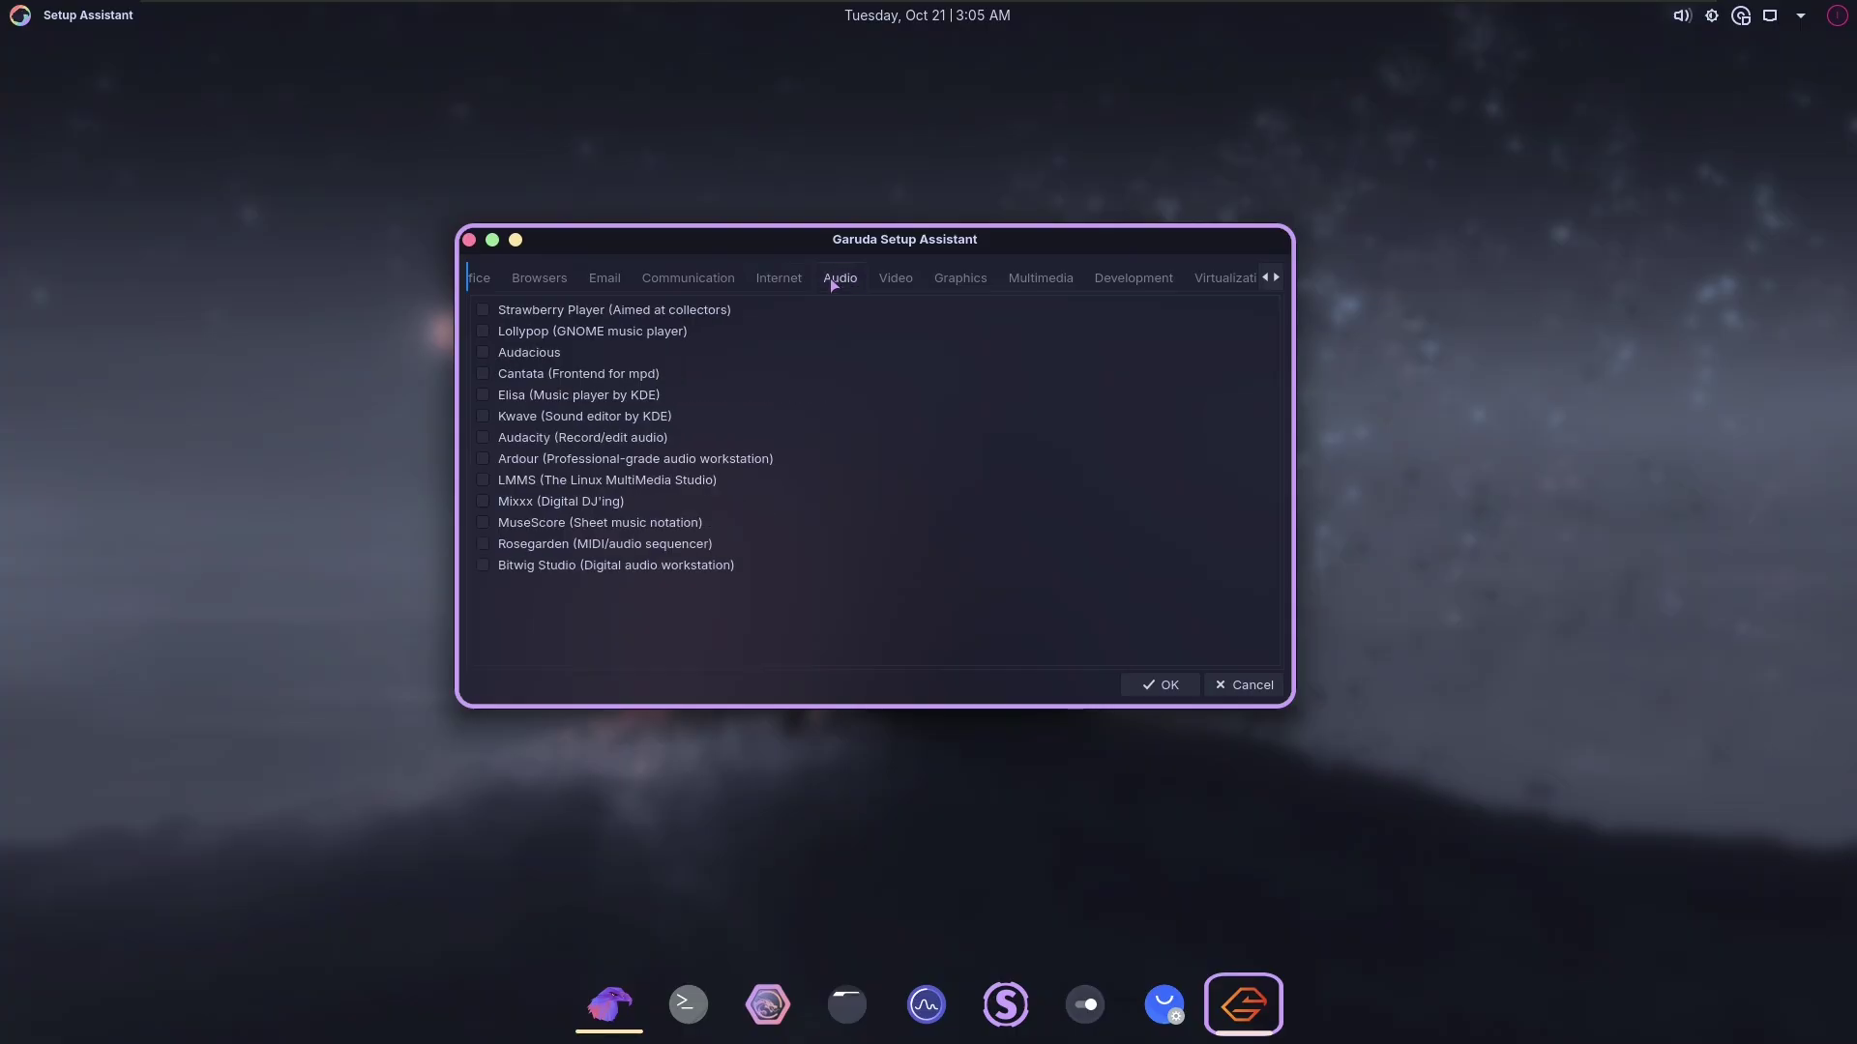
left_click(895, 278)
left_click(942, 280)
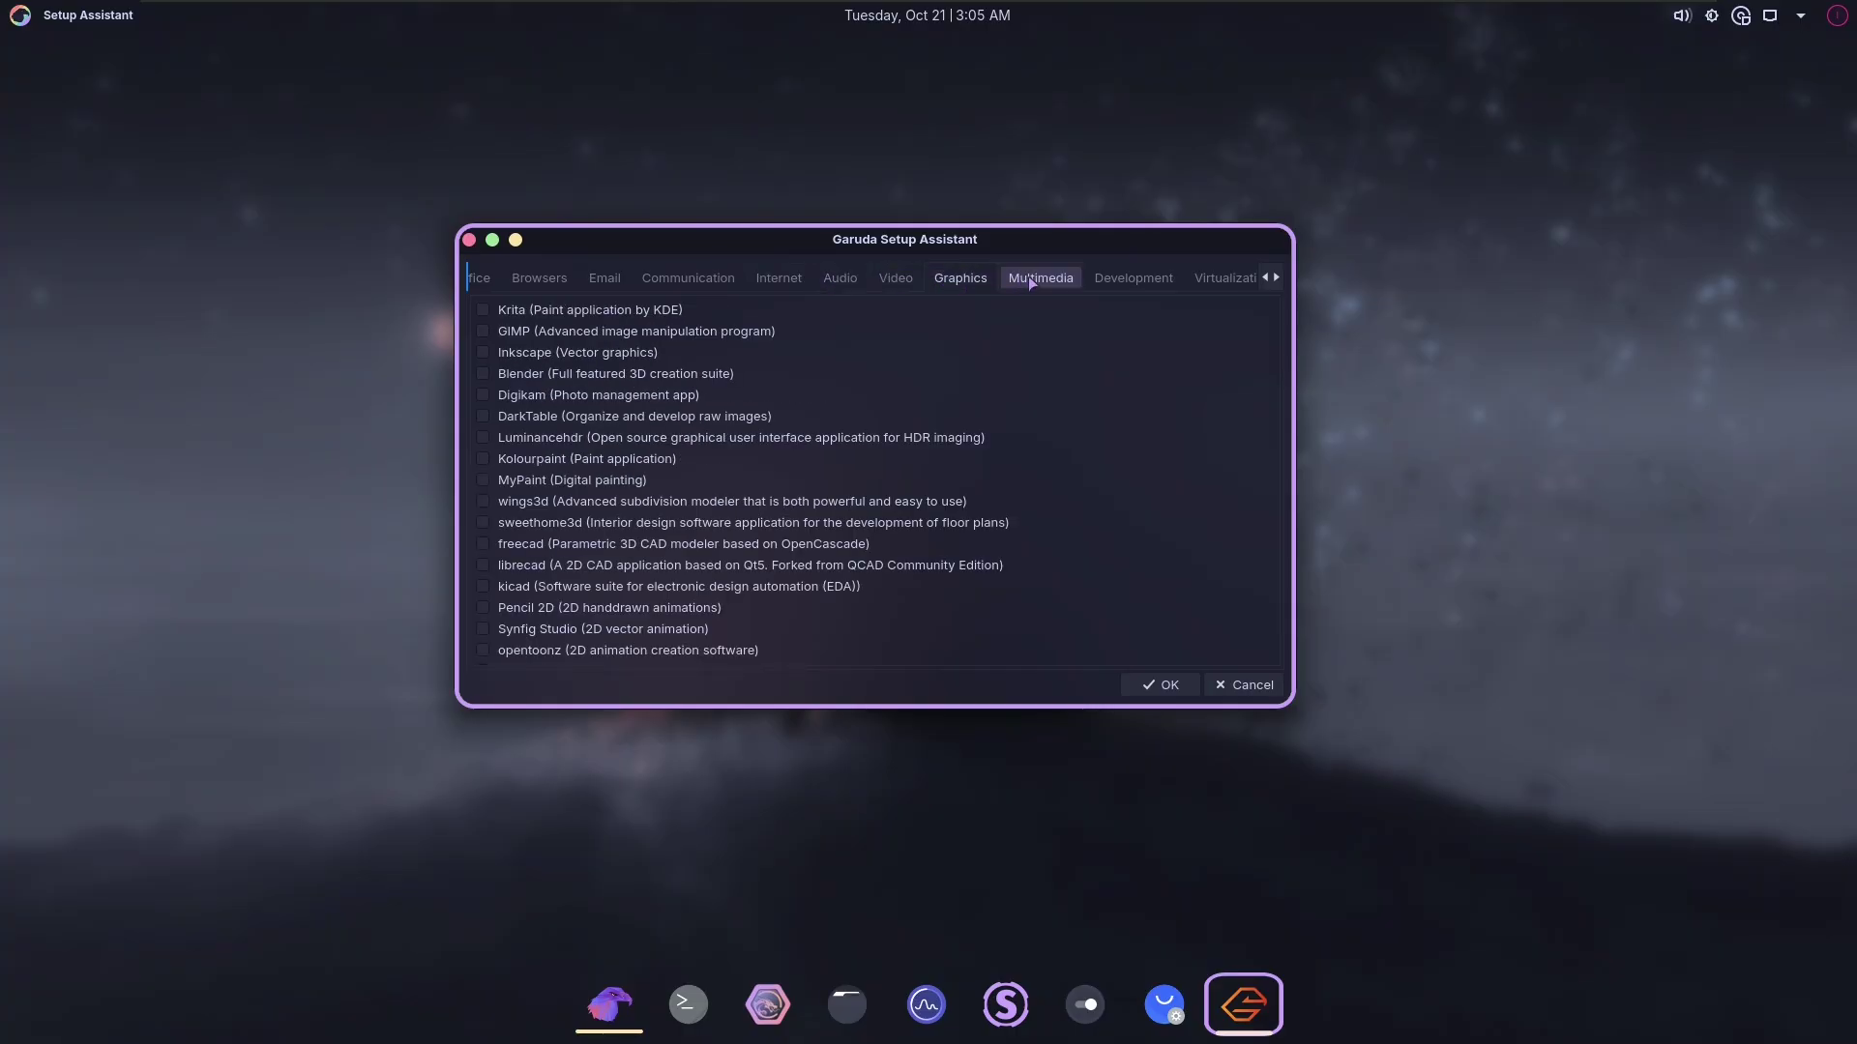
left_click(1031, 280)
left_click(966, 279)
- Skim the Development, Virtualization and Other categories, then apply with nothing extra and dismiss the success message
scroll(874, 492, "down", 1)
scroll(872, 492, "up", 1)
left_click(1035, 280)
left_click(1104, 281)
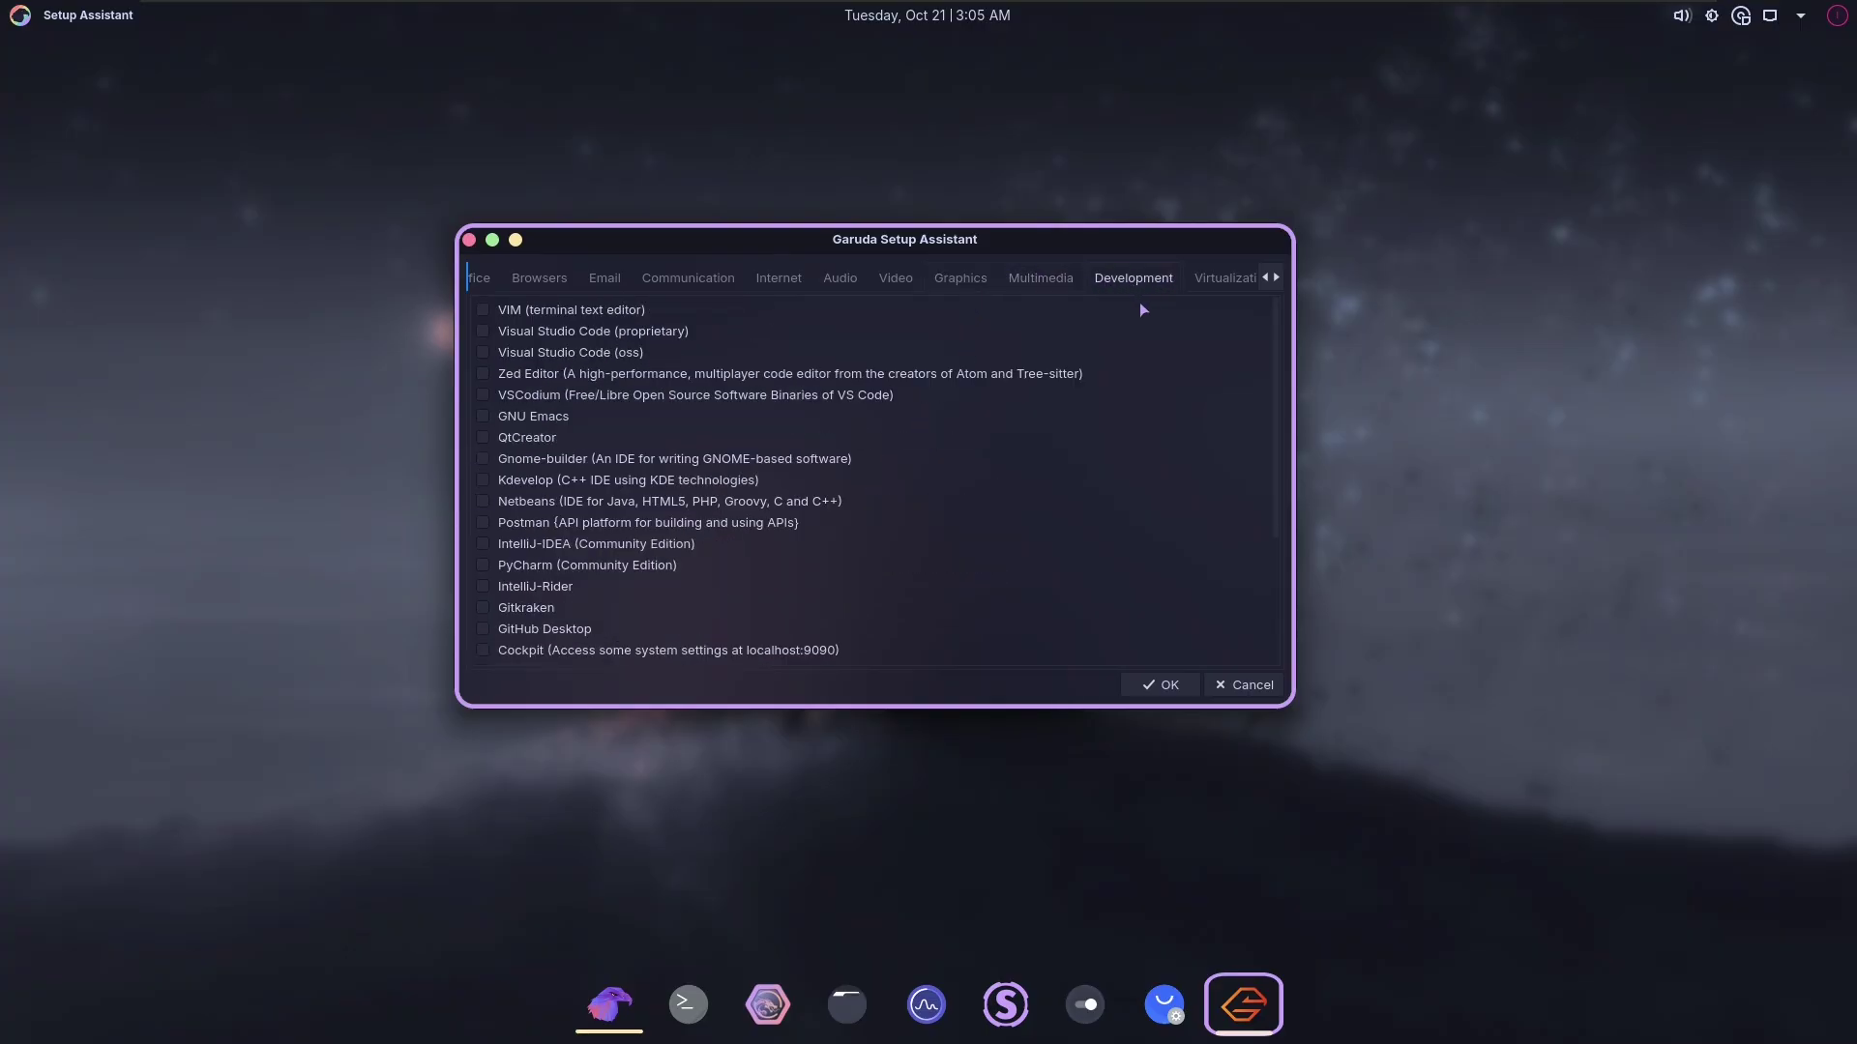
scroll(1075, 431, "down", 3)
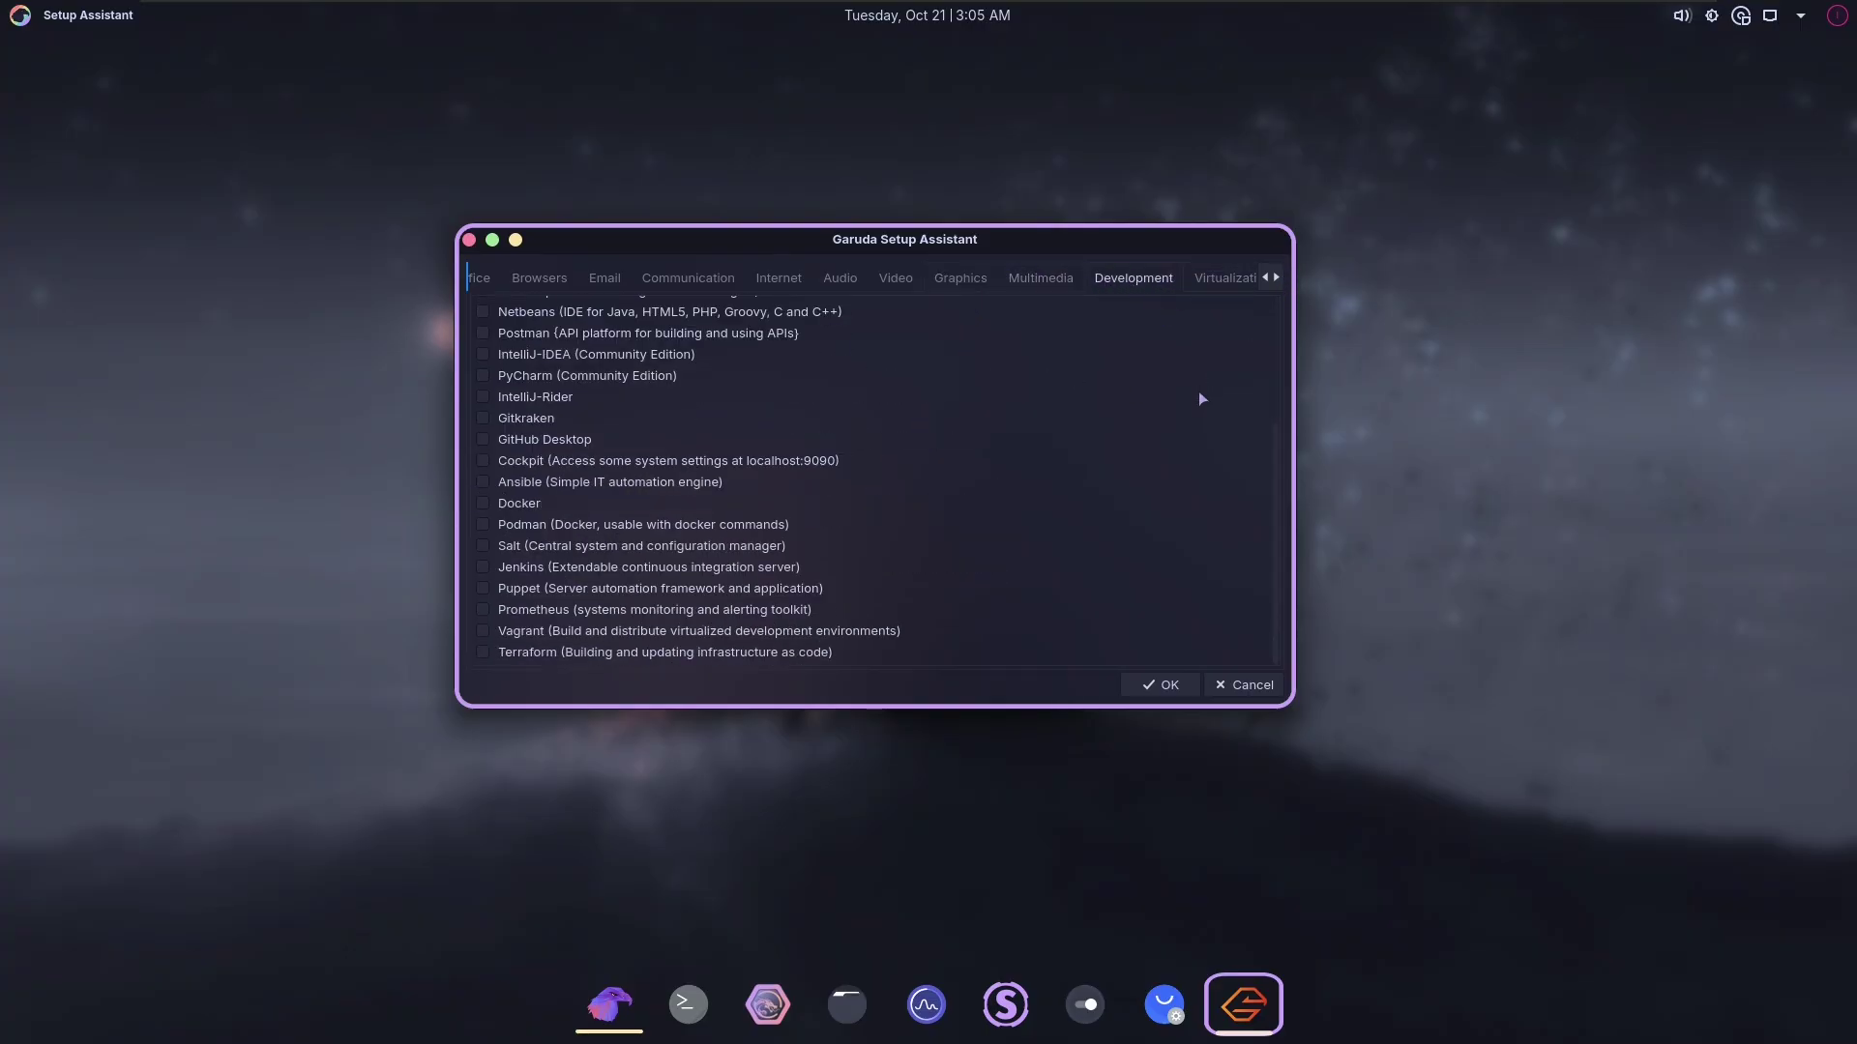
left_click(1233, 275)
left_click(1277, 277)
left_click(1229, 281)
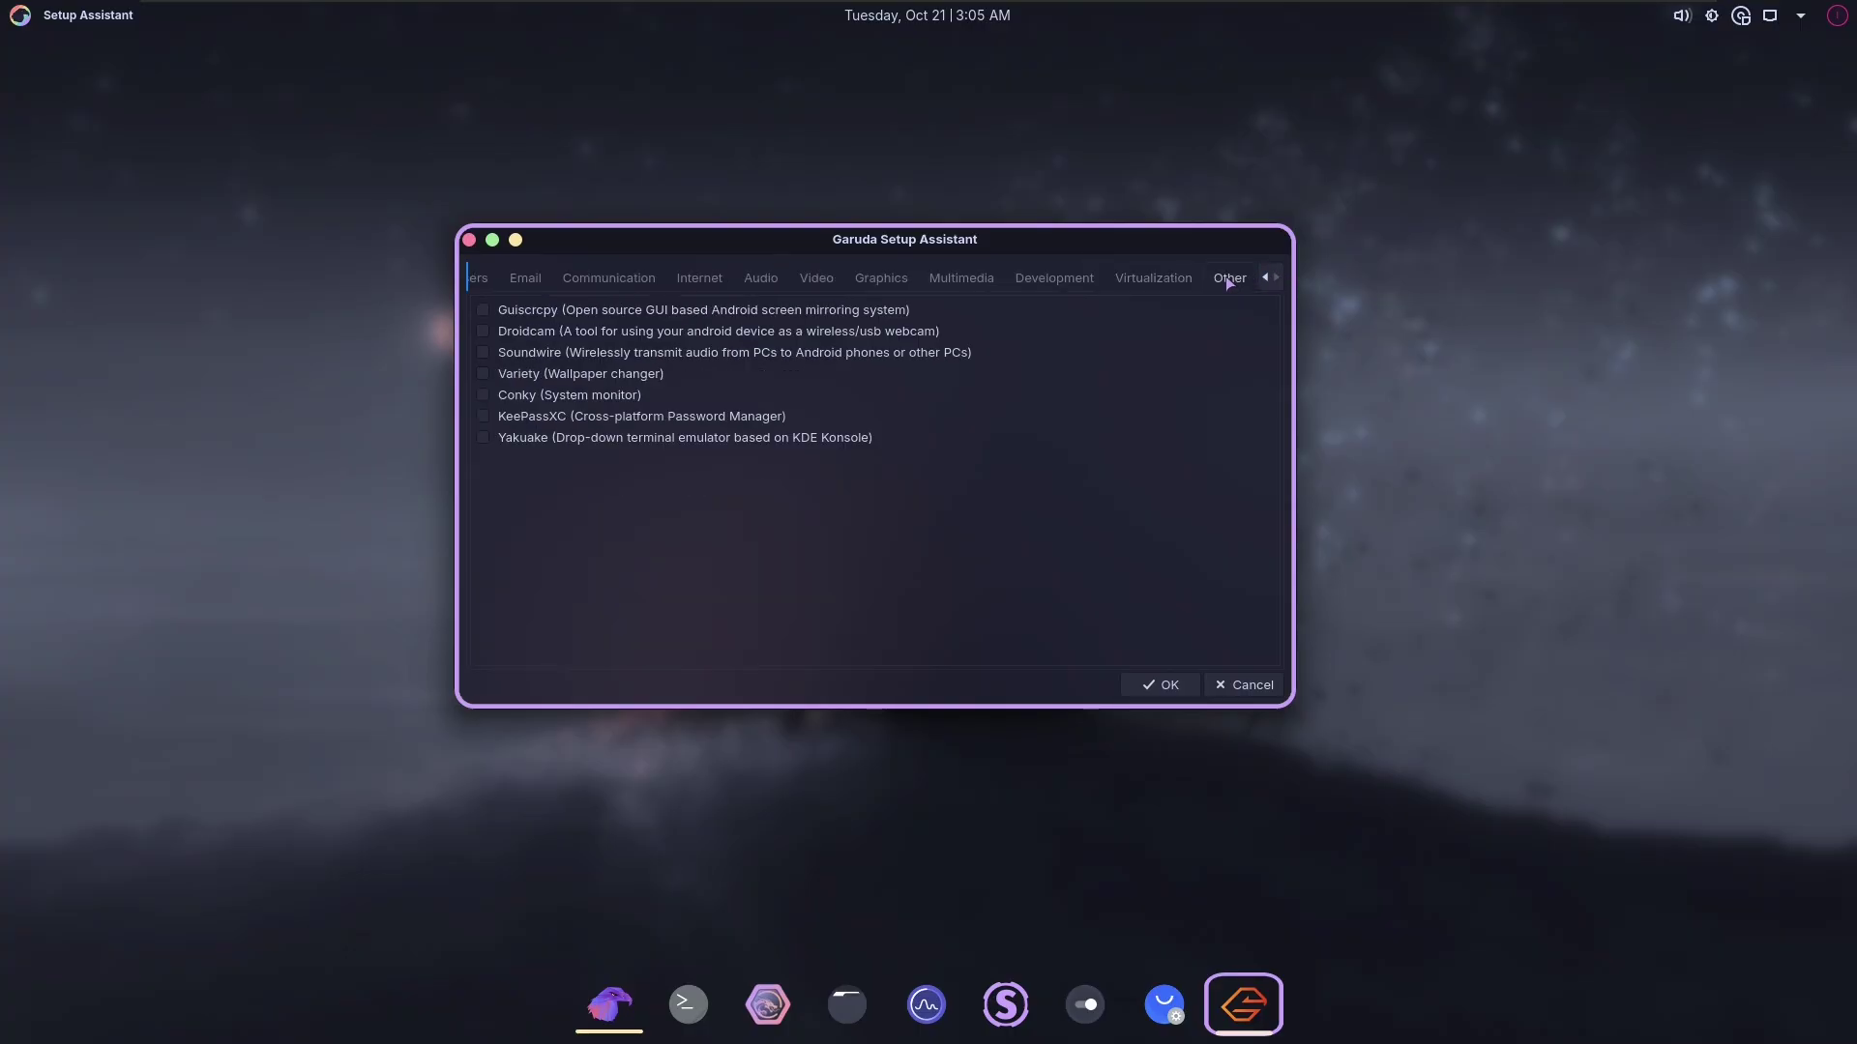
left_click(1160, 684)
left_click(1239, 685)
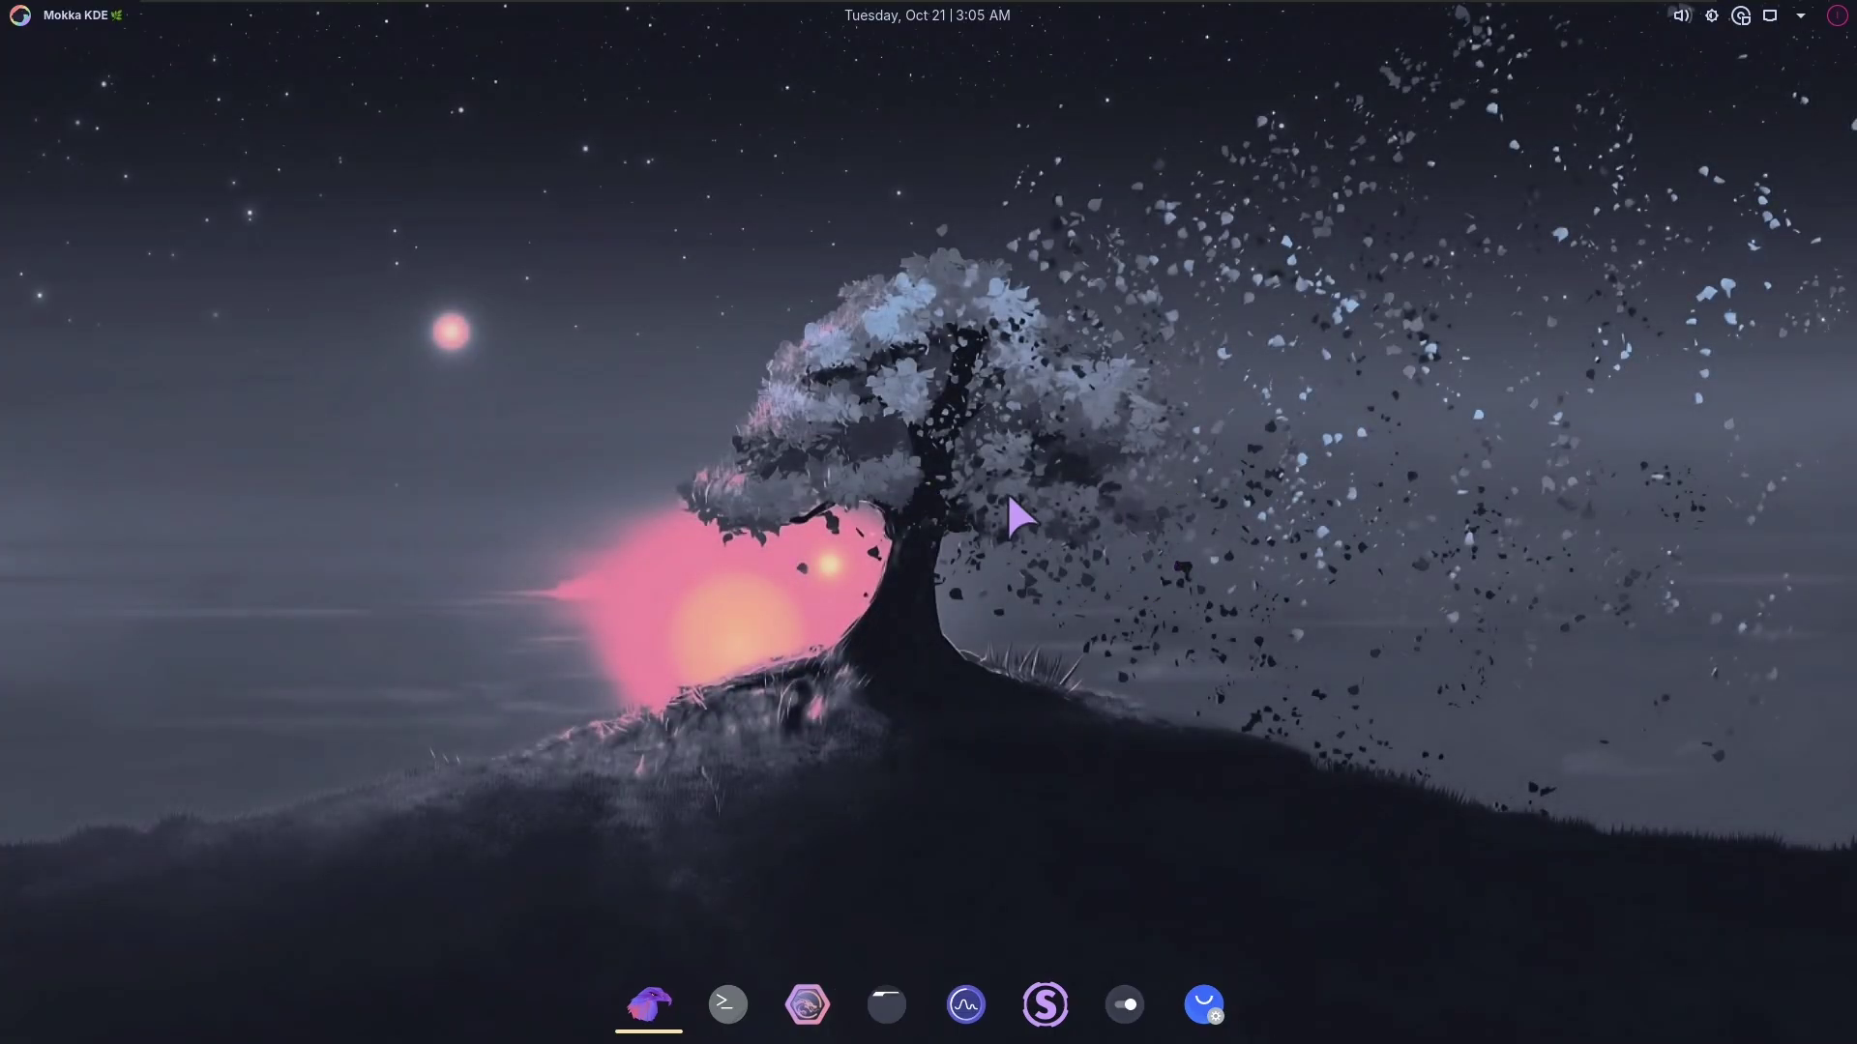
- Launch Garuda Rani from the dock and move its window toward the screen centre
left_click(650, 1007)
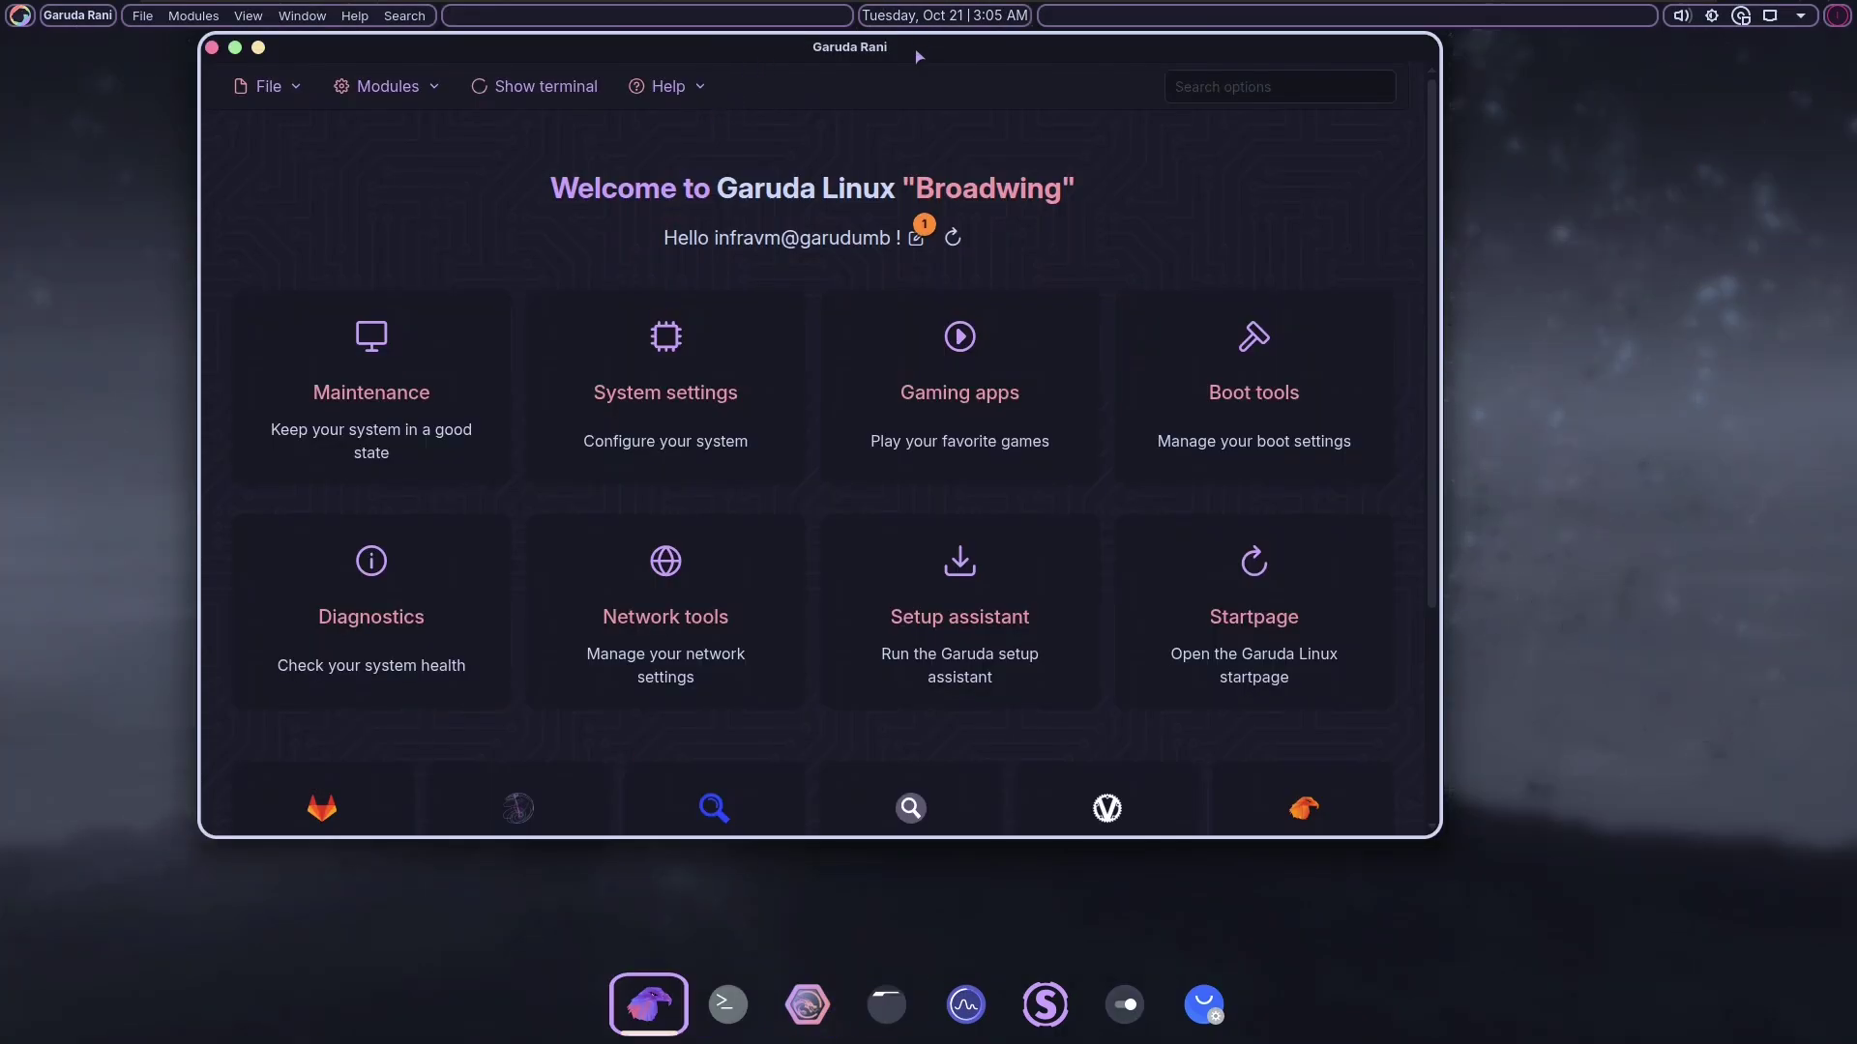
left_click_drag(916, 60, 1086, 135)
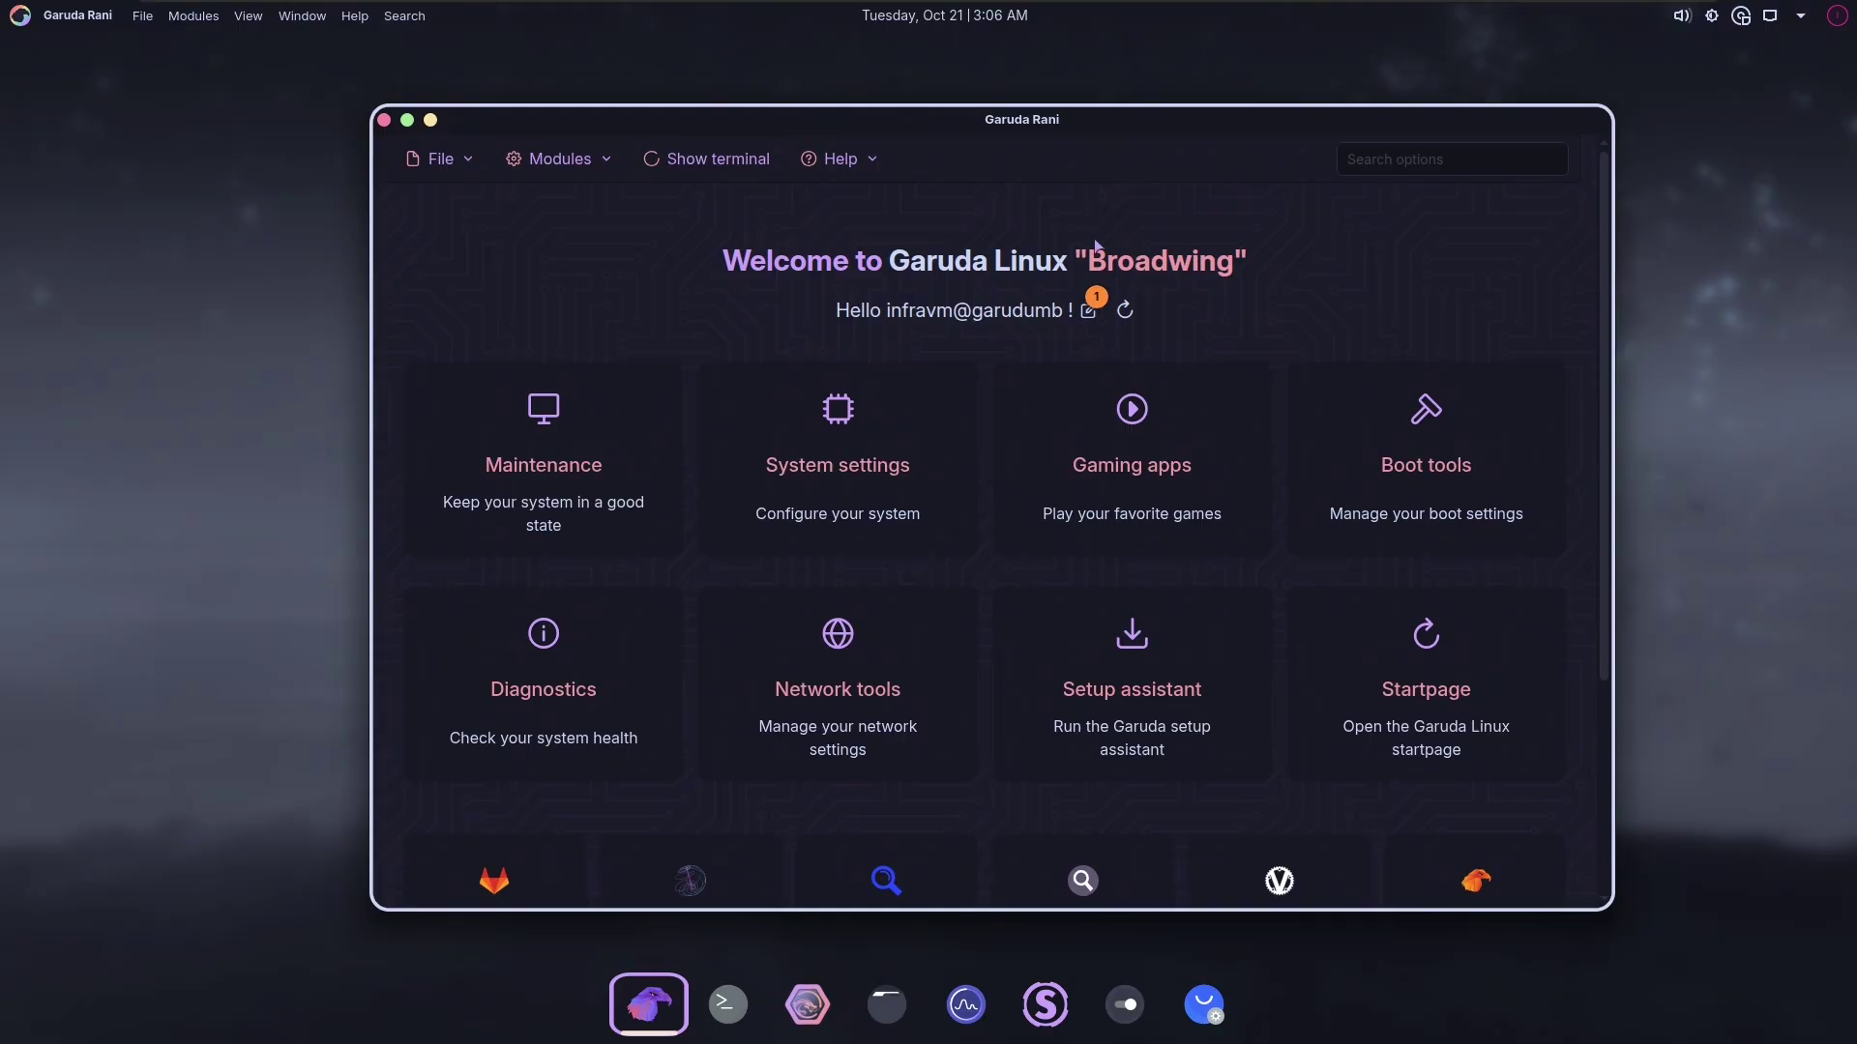
scroll(703, 445, "down", 3)
scroll(691, 451, "up", 3)
- Open the Maintenance module, then return to the Welcome page through the Modules menu
left_click(586, 458)
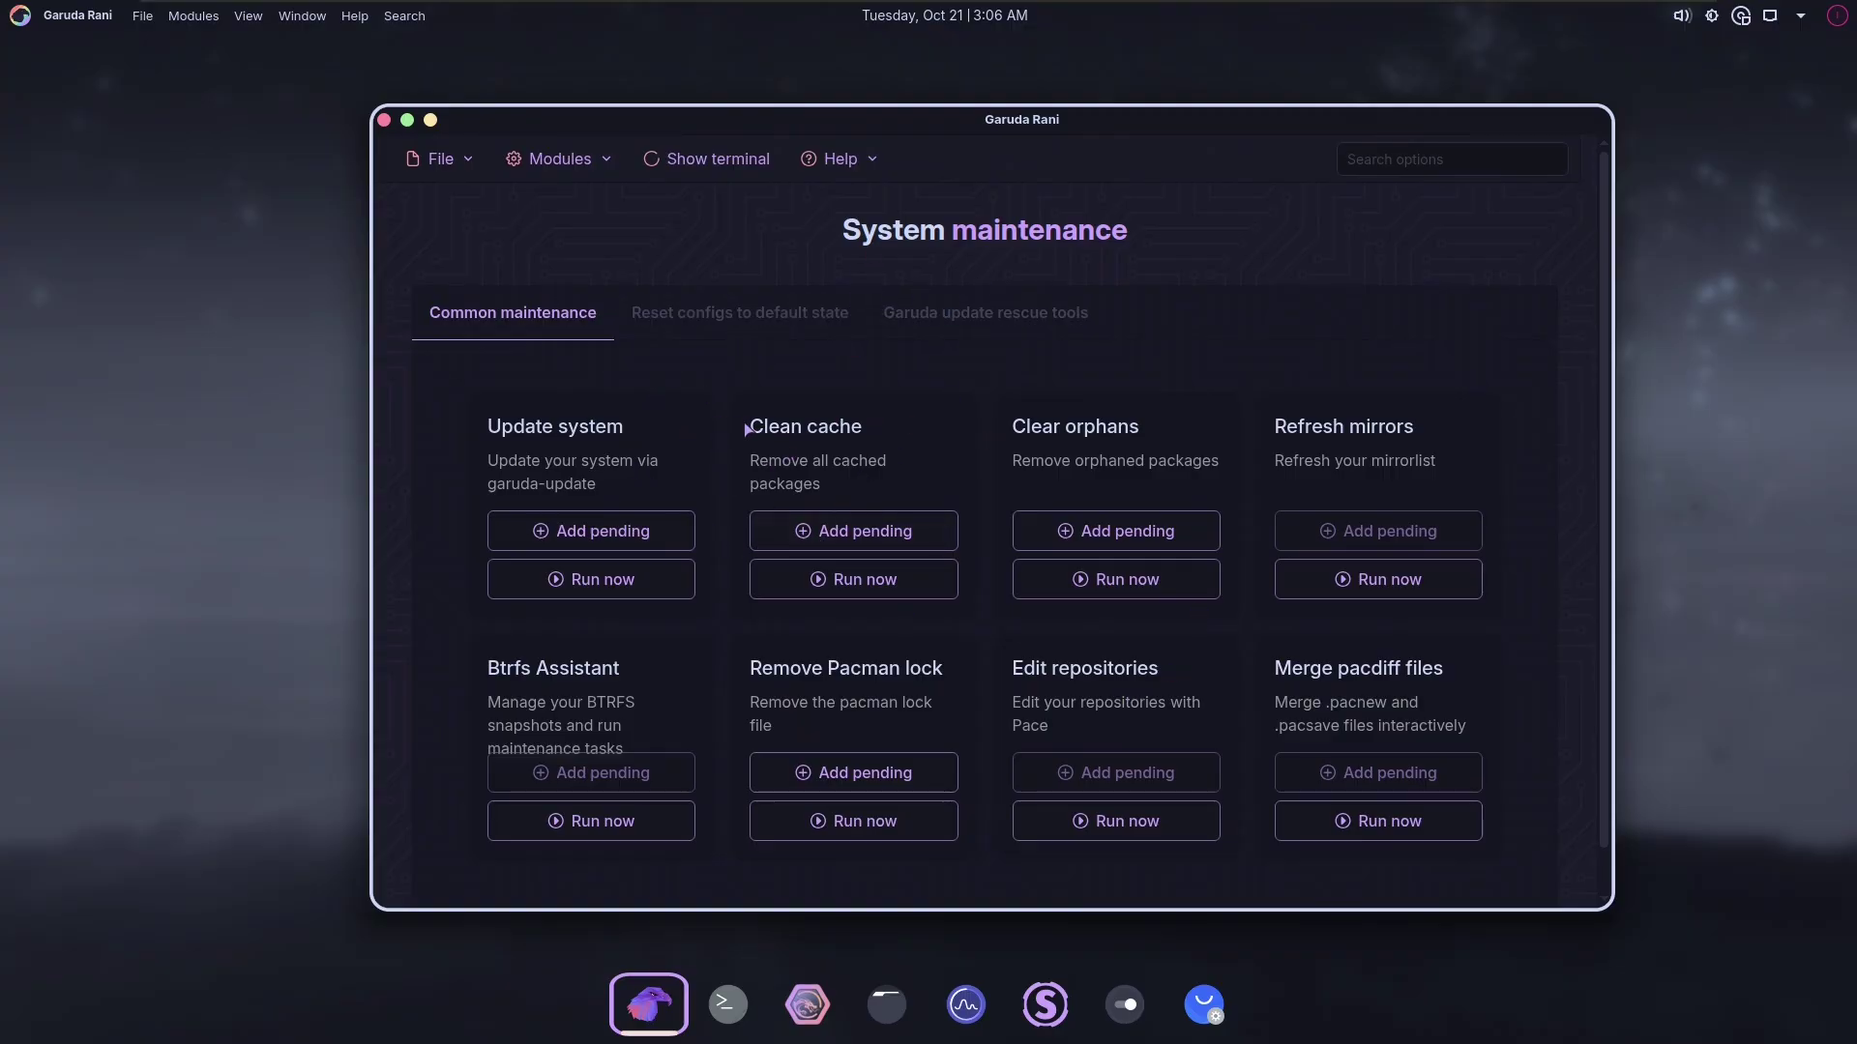
left_click(468, 160)
mouse_move(569, 167)
left_click(575, 166)
left_click(582, 194)
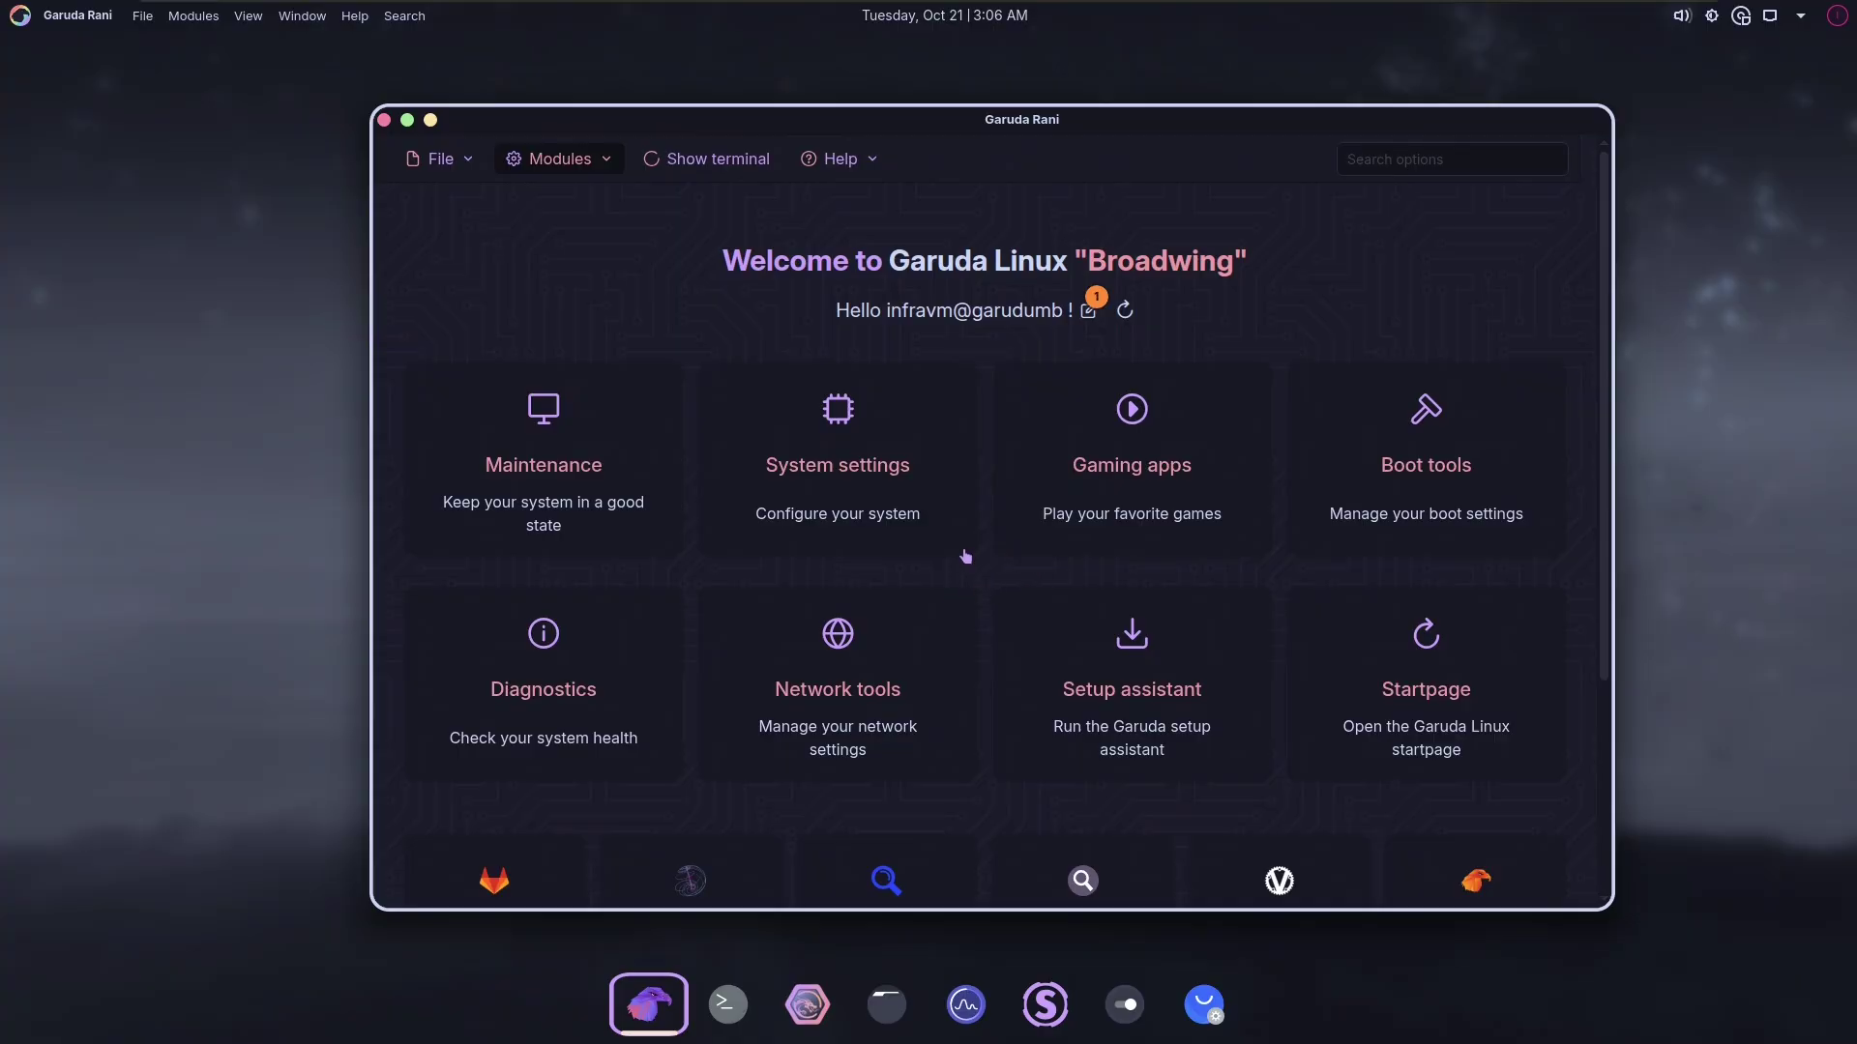
- Open System settings and tick ALSA support and PulseAudio support on the System components tab
left_click(928, 526)
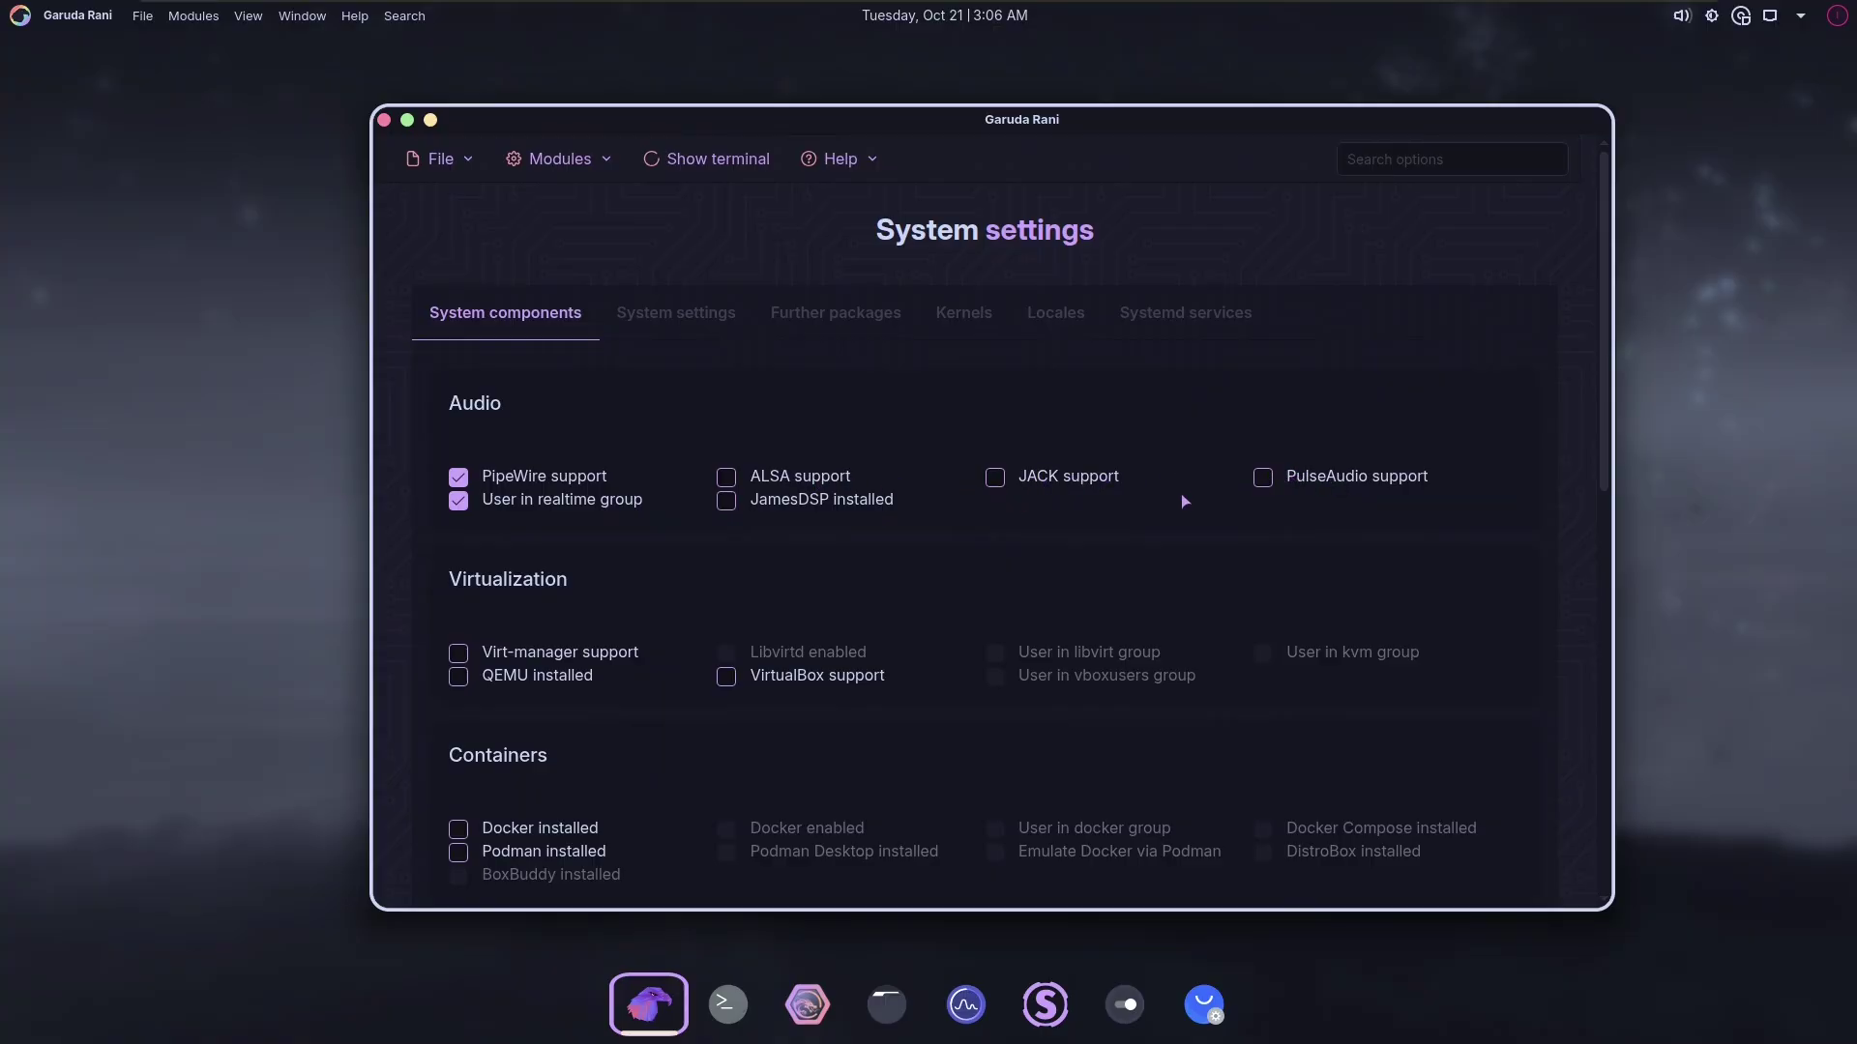
left_click(1263, 478)
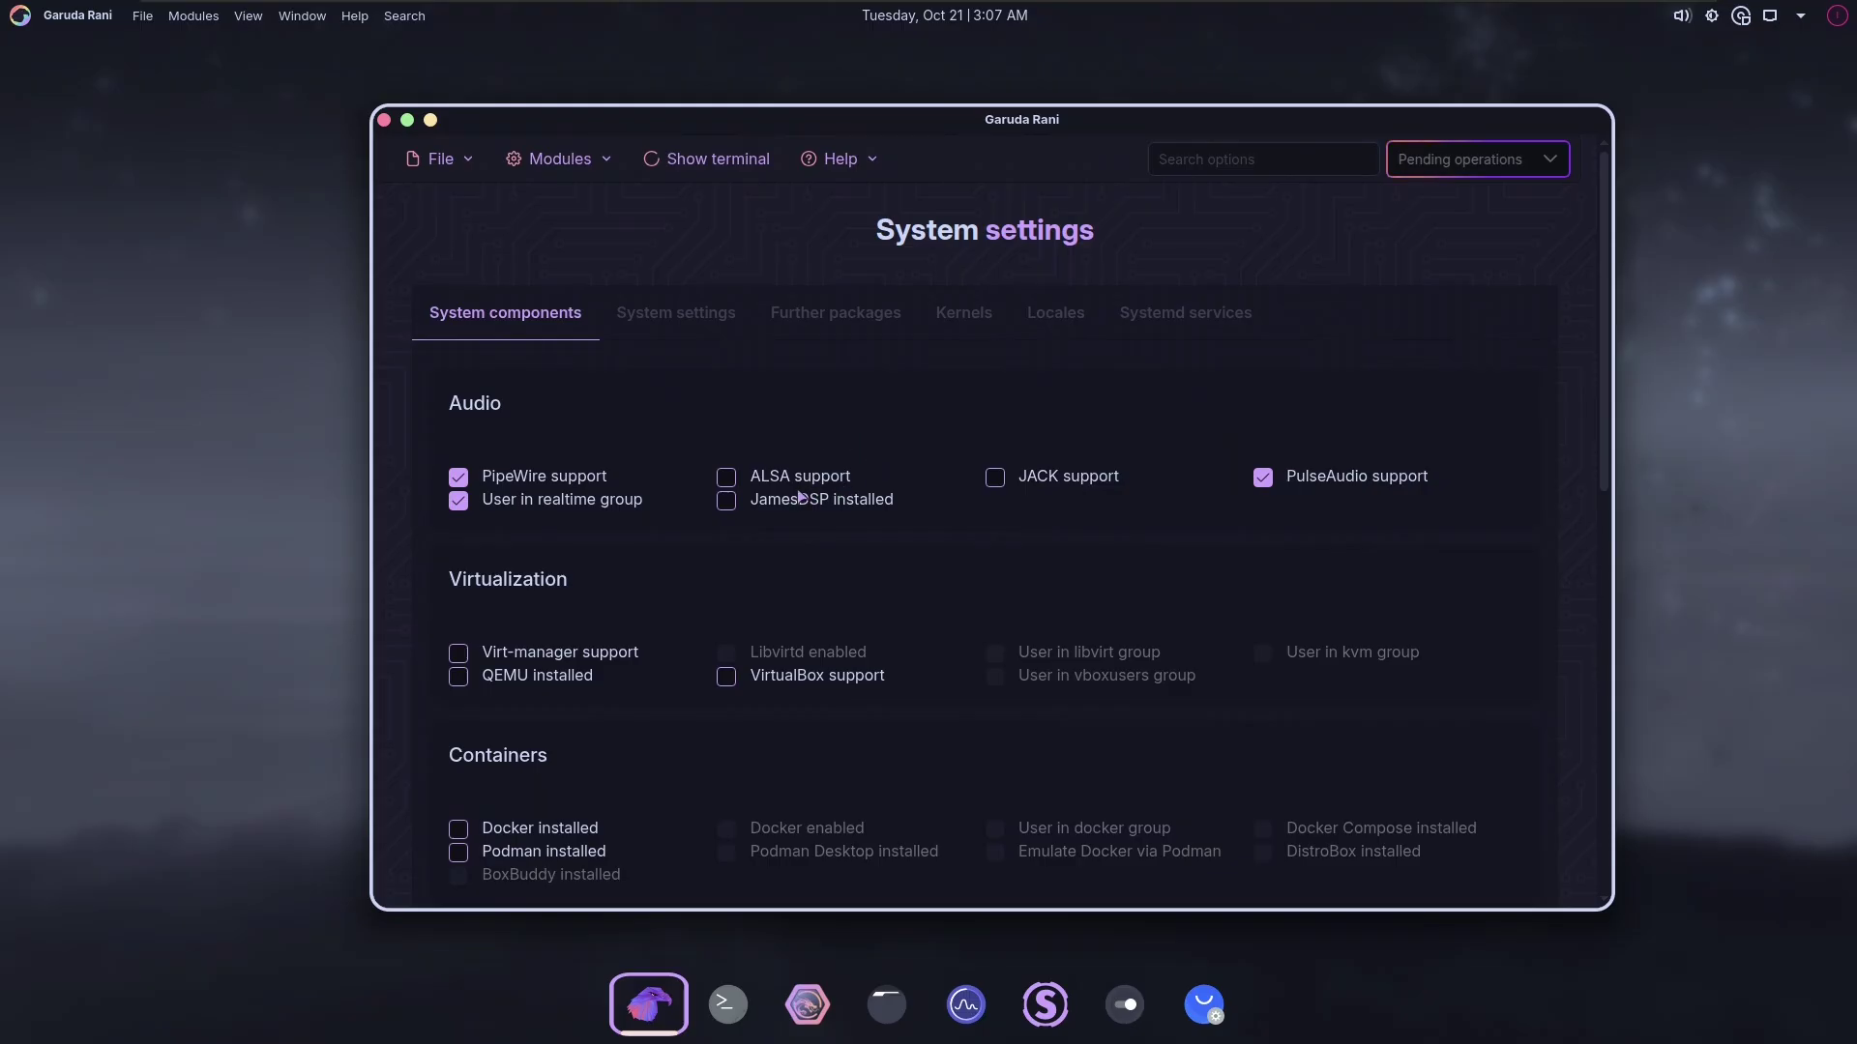
left_click(727, 479)
left_click(1264, 480)
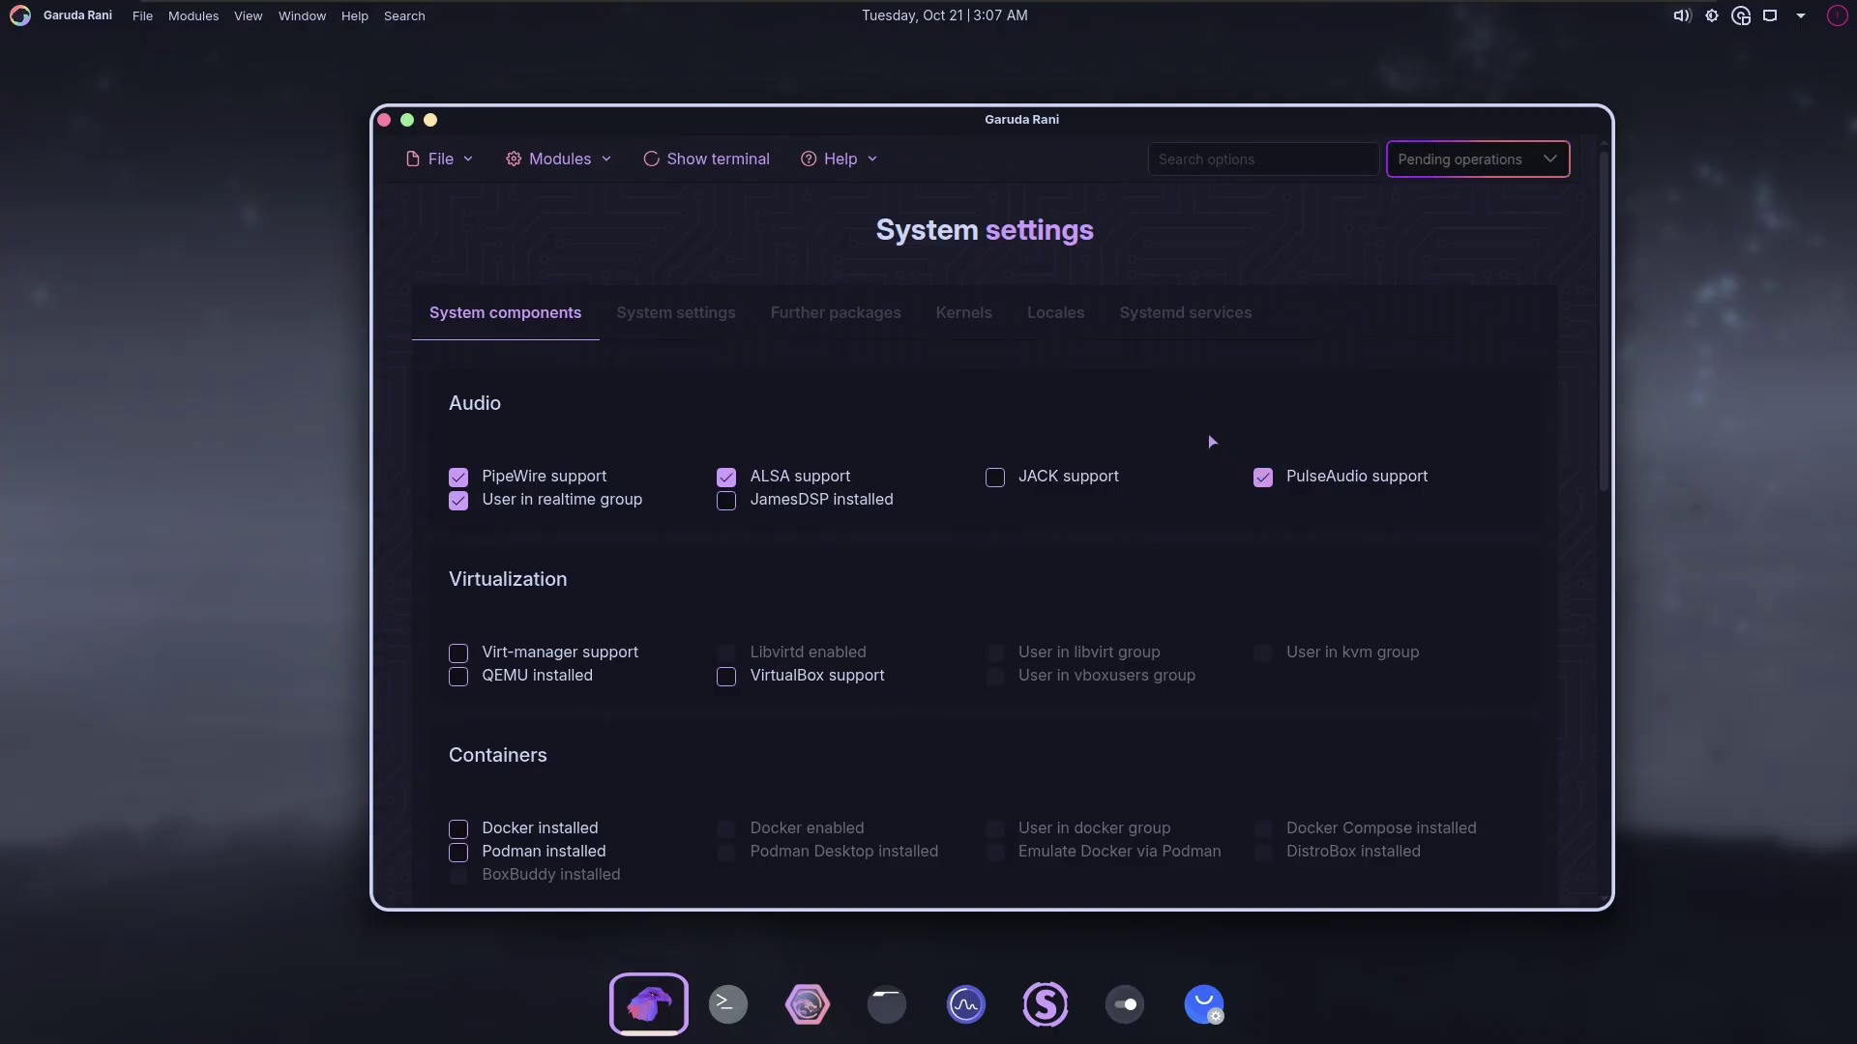
left_click(1262, 483)
scroll(943, 484, "down", 2)
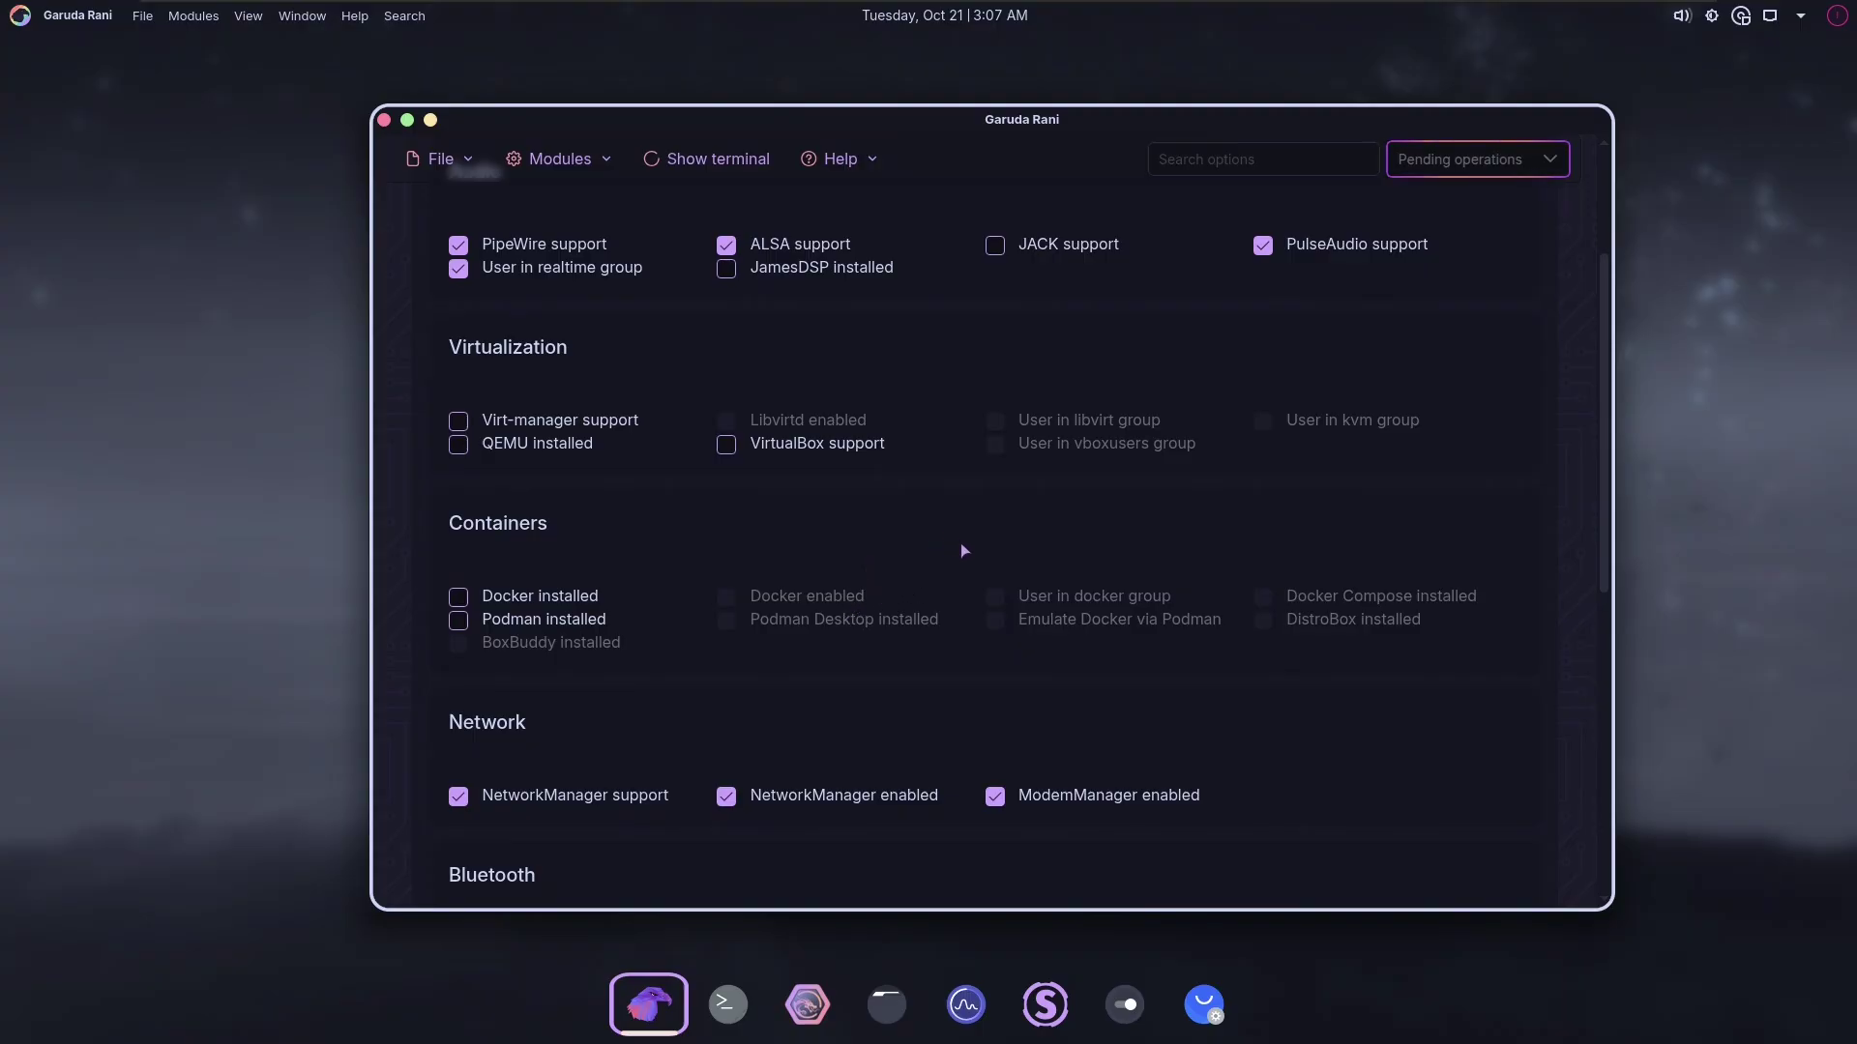
scroll(963, 549, "up", 3)
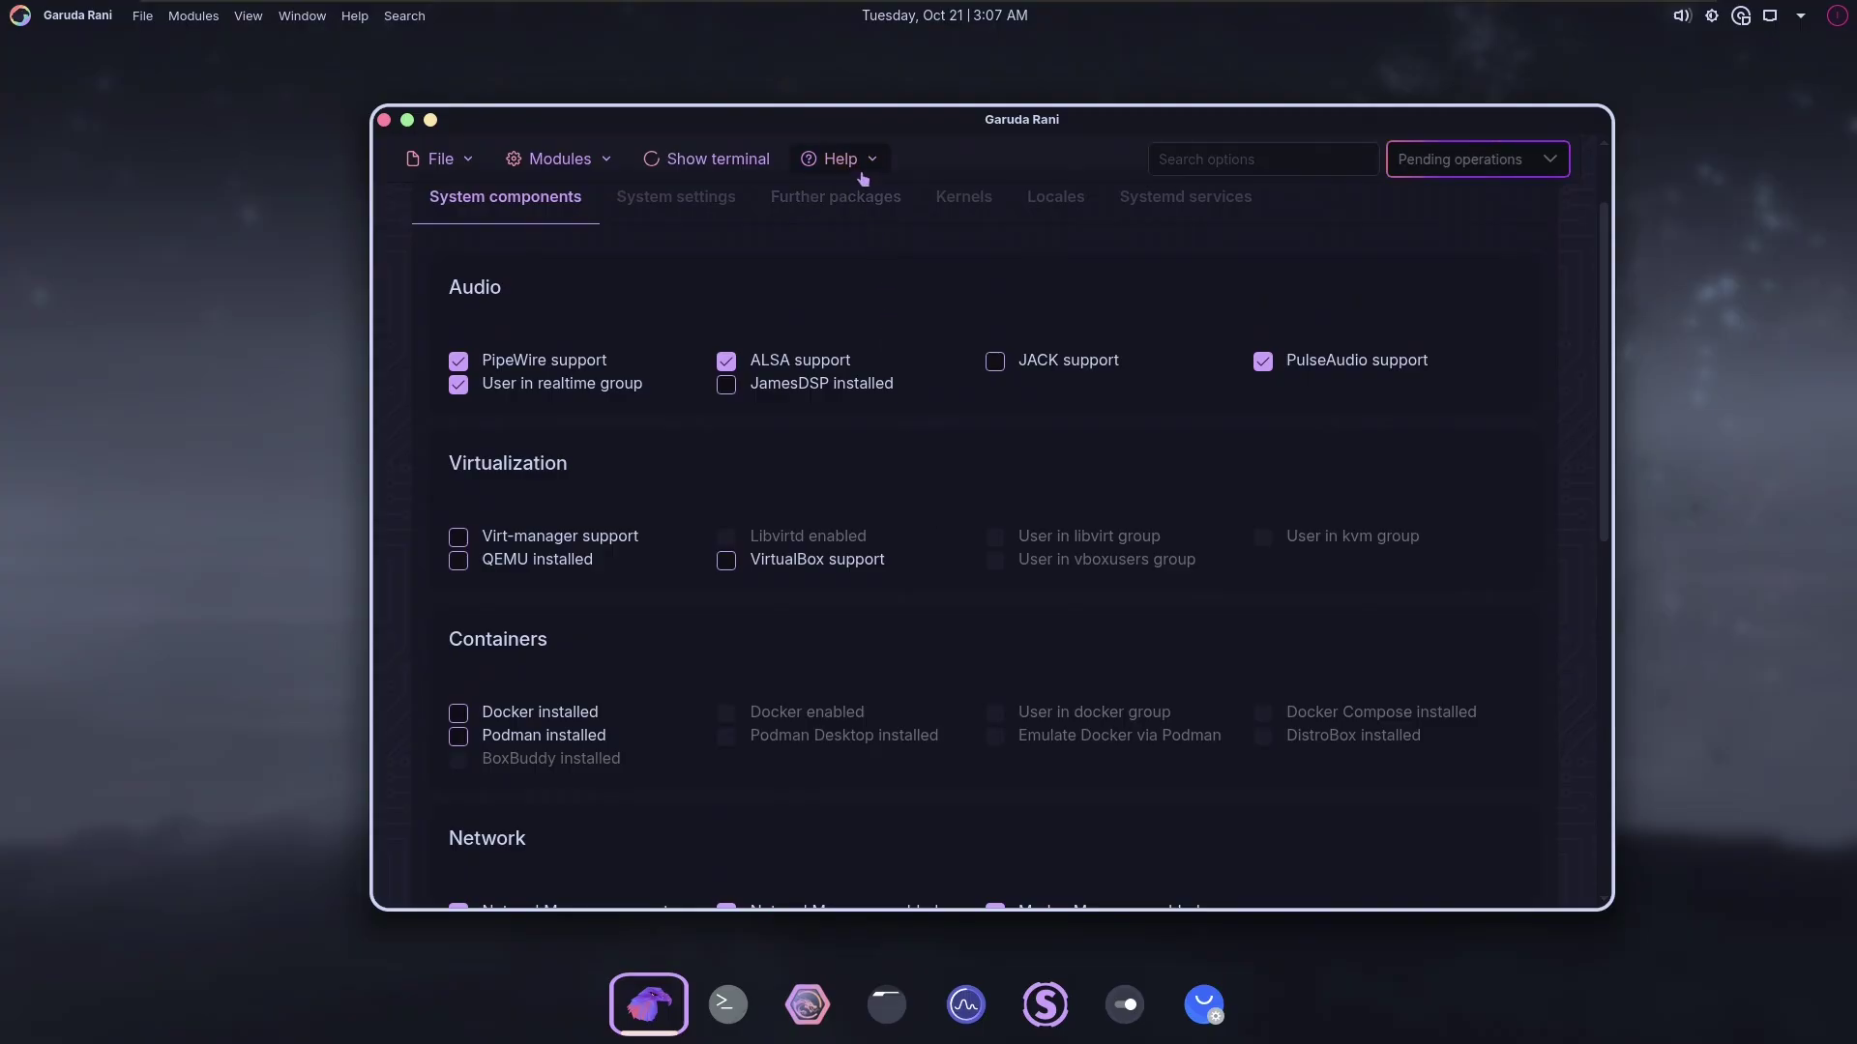
- Search the Arch Wiki from Garuda Rani's Help menu and close the Dark Reader tab
left_click(861, 163)
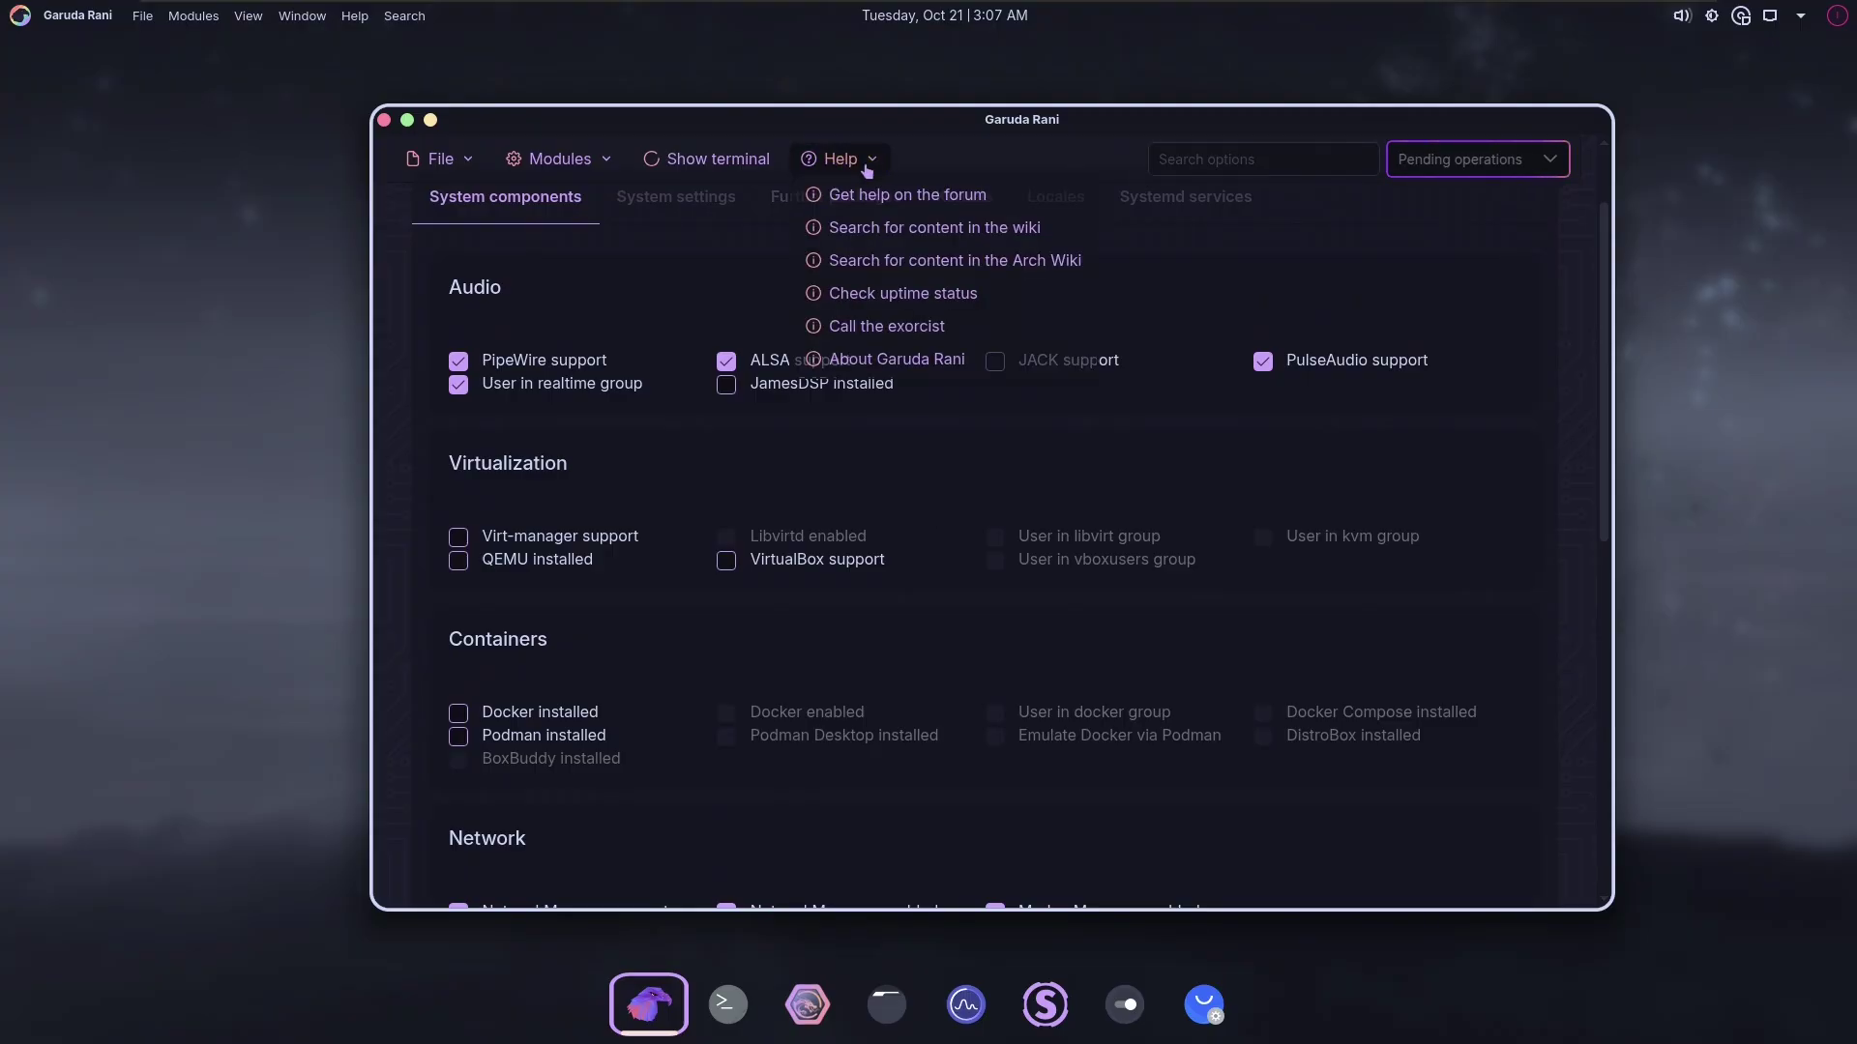
left_click(961, 261)
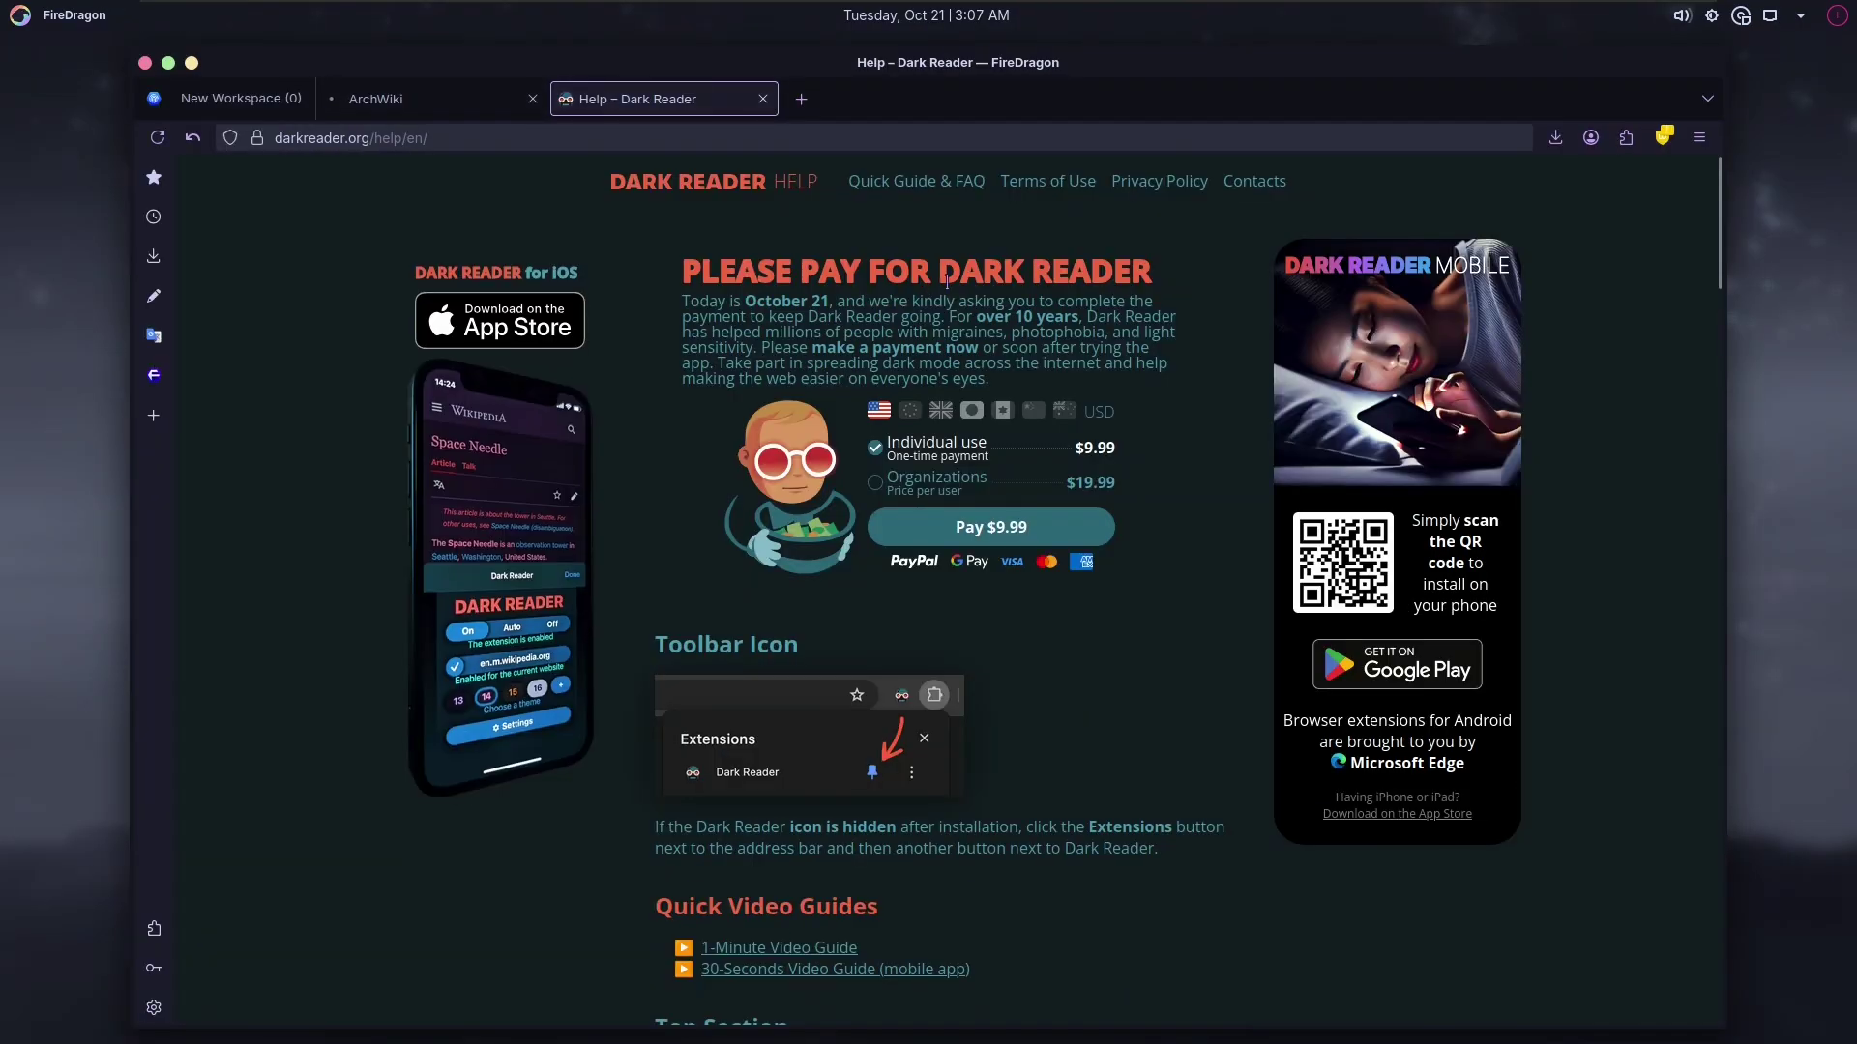
left_click(763, 100)
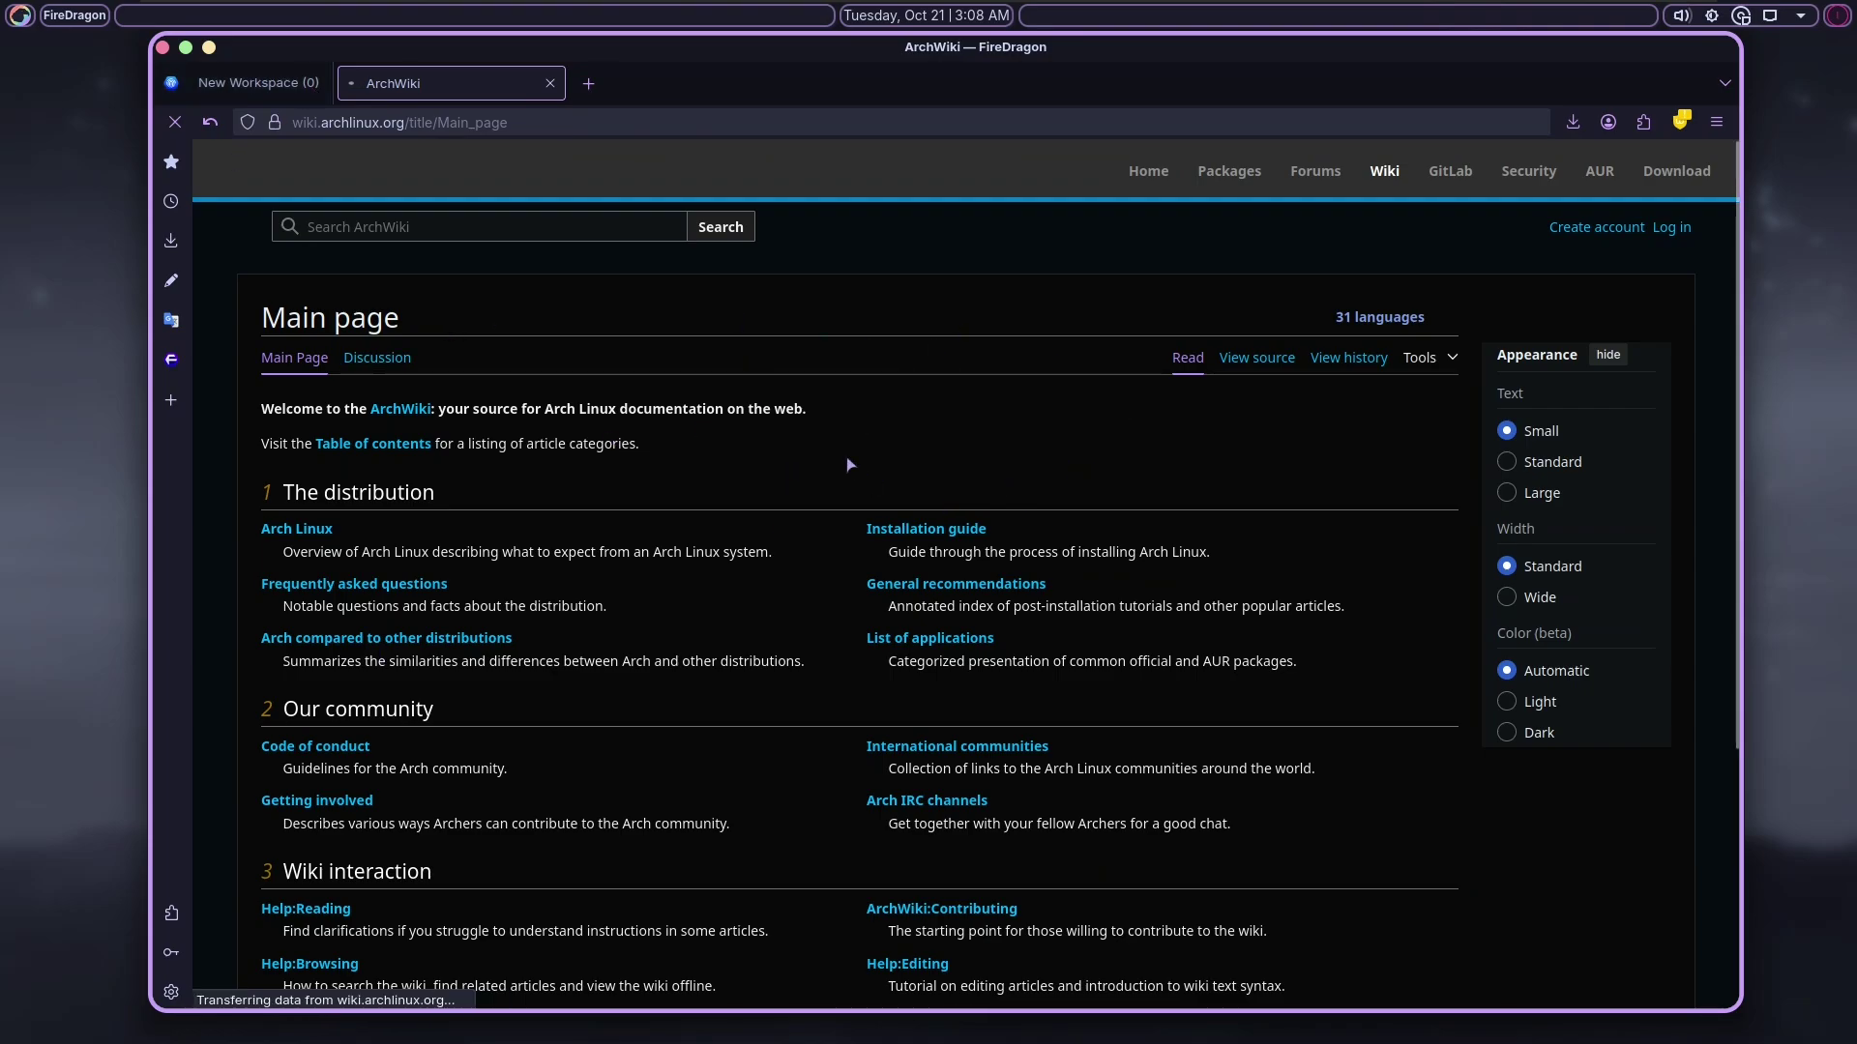
- Skim the ArchWiki main page, close FireDragon and reopen Garuda Rani's Help menu
scroll(445, 664, "down", 3)
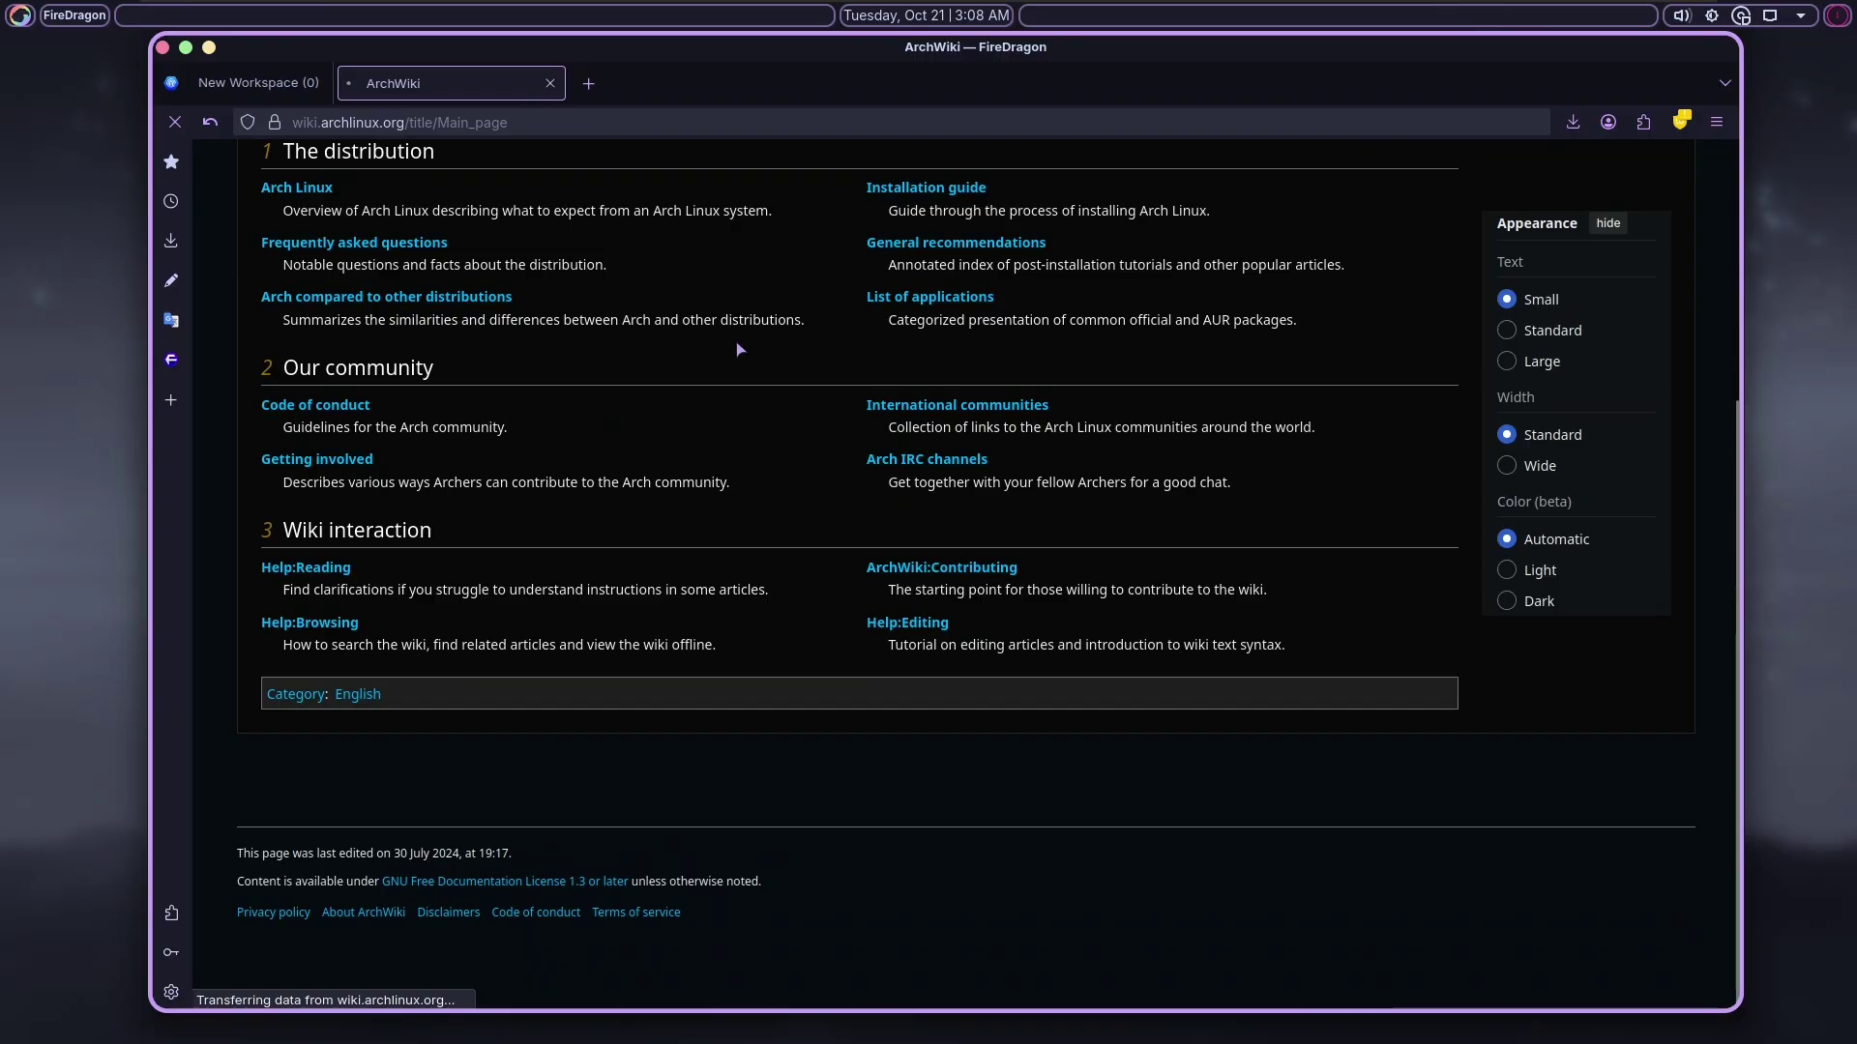
scroll(1254, 420, "up", 3)
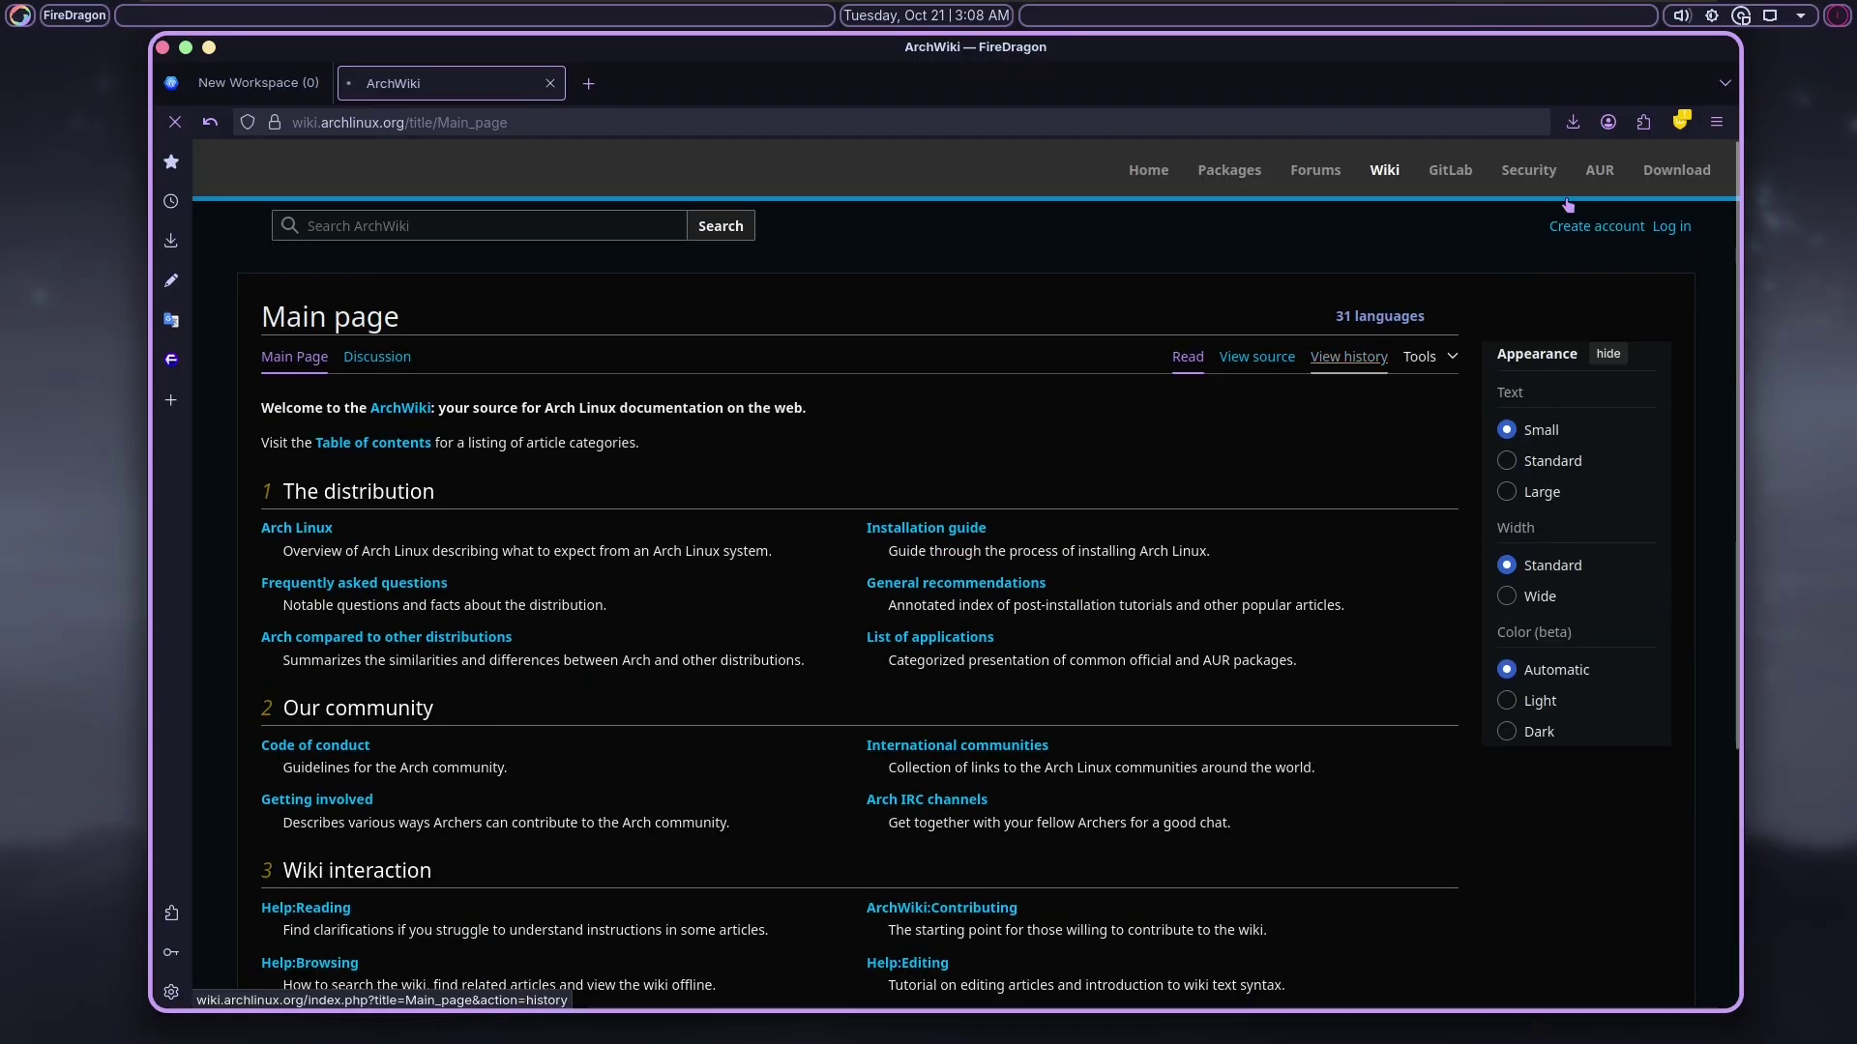
left_click(163, 48)
left_click(839, 159)
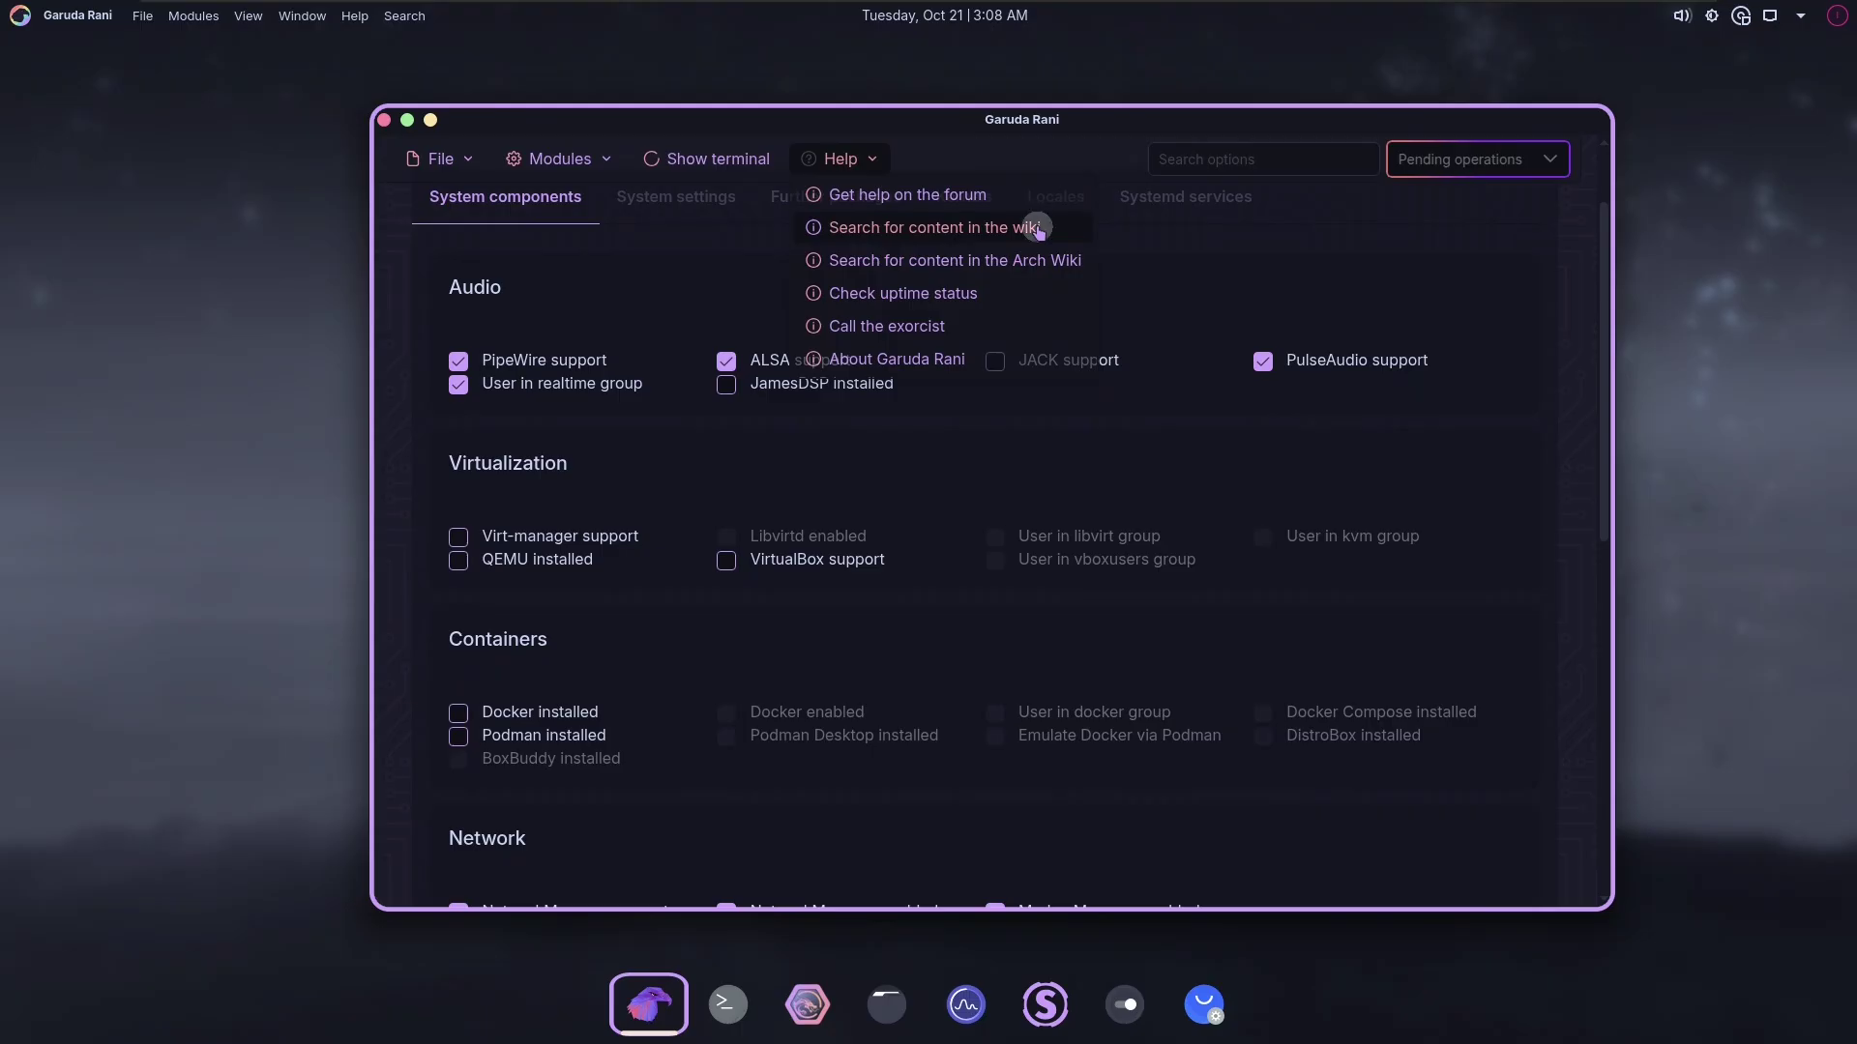
- Open the Garuda wiki from Help, read the Installation article, then go back
left_click(1005, 232)
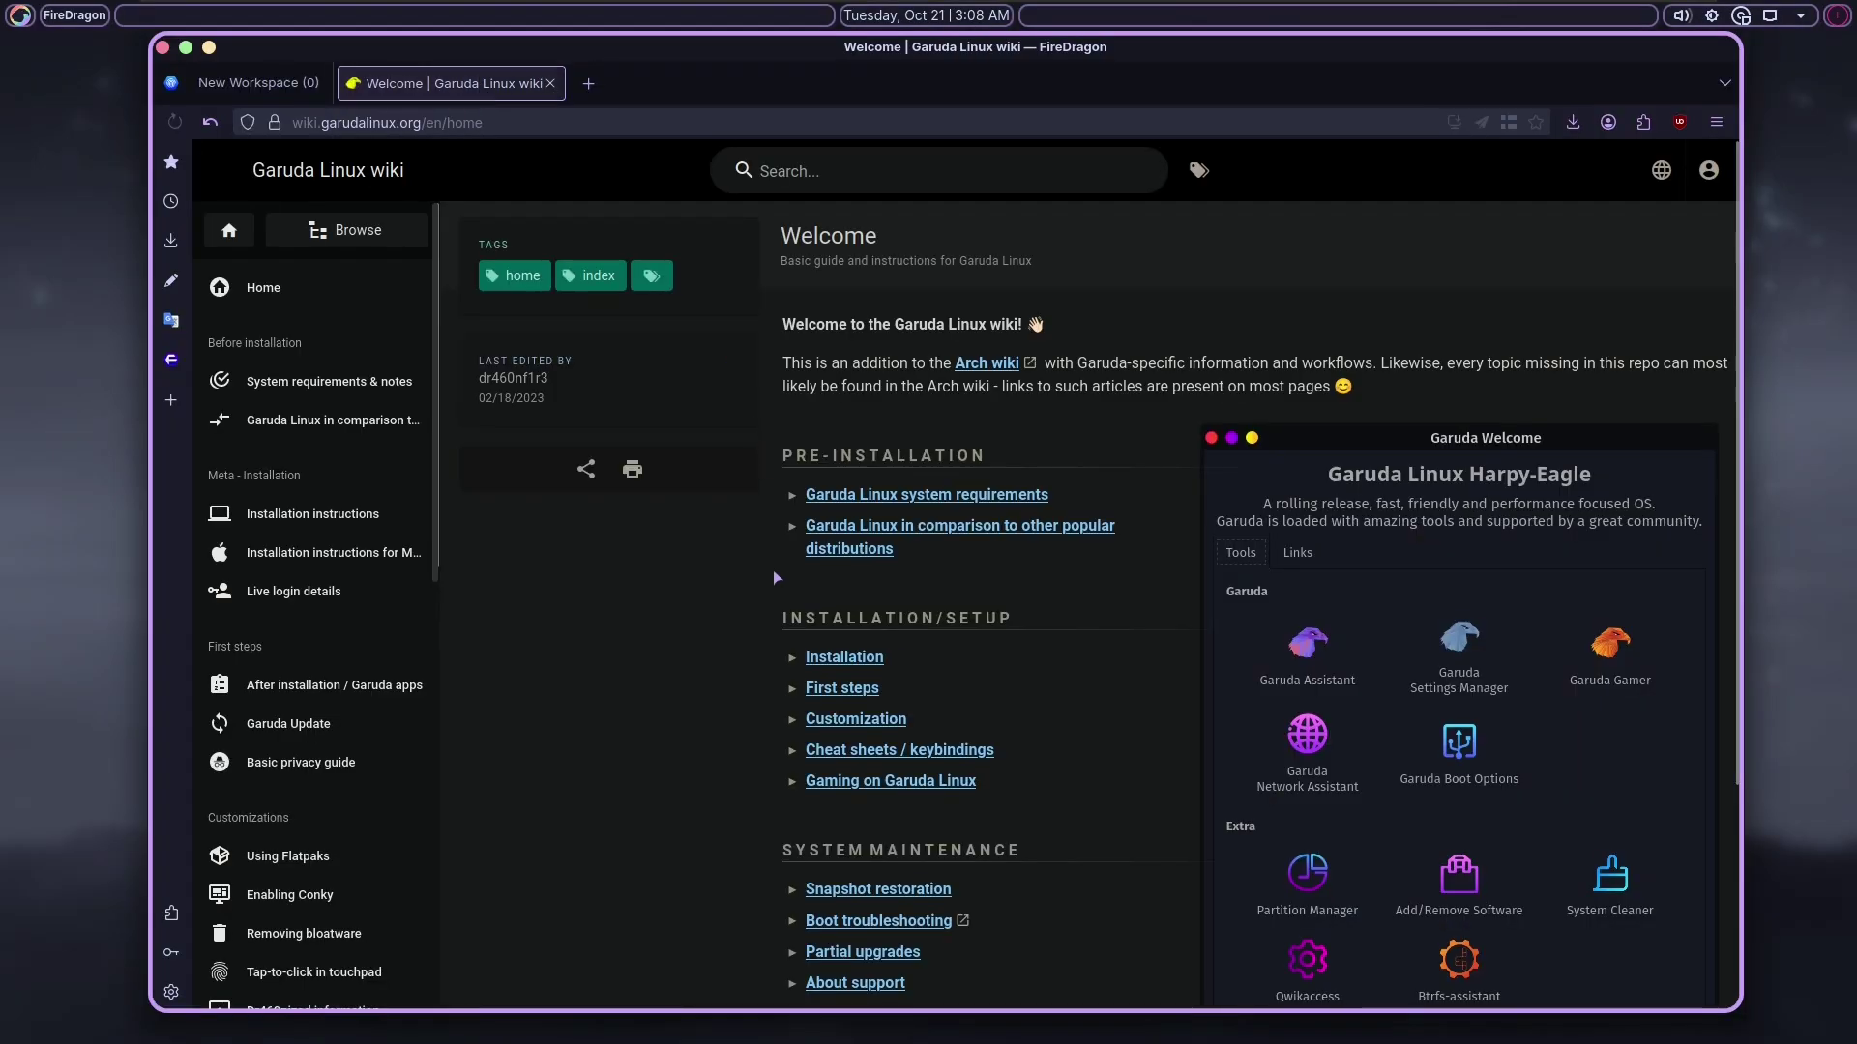
scroll(735, 682, "up", 3)
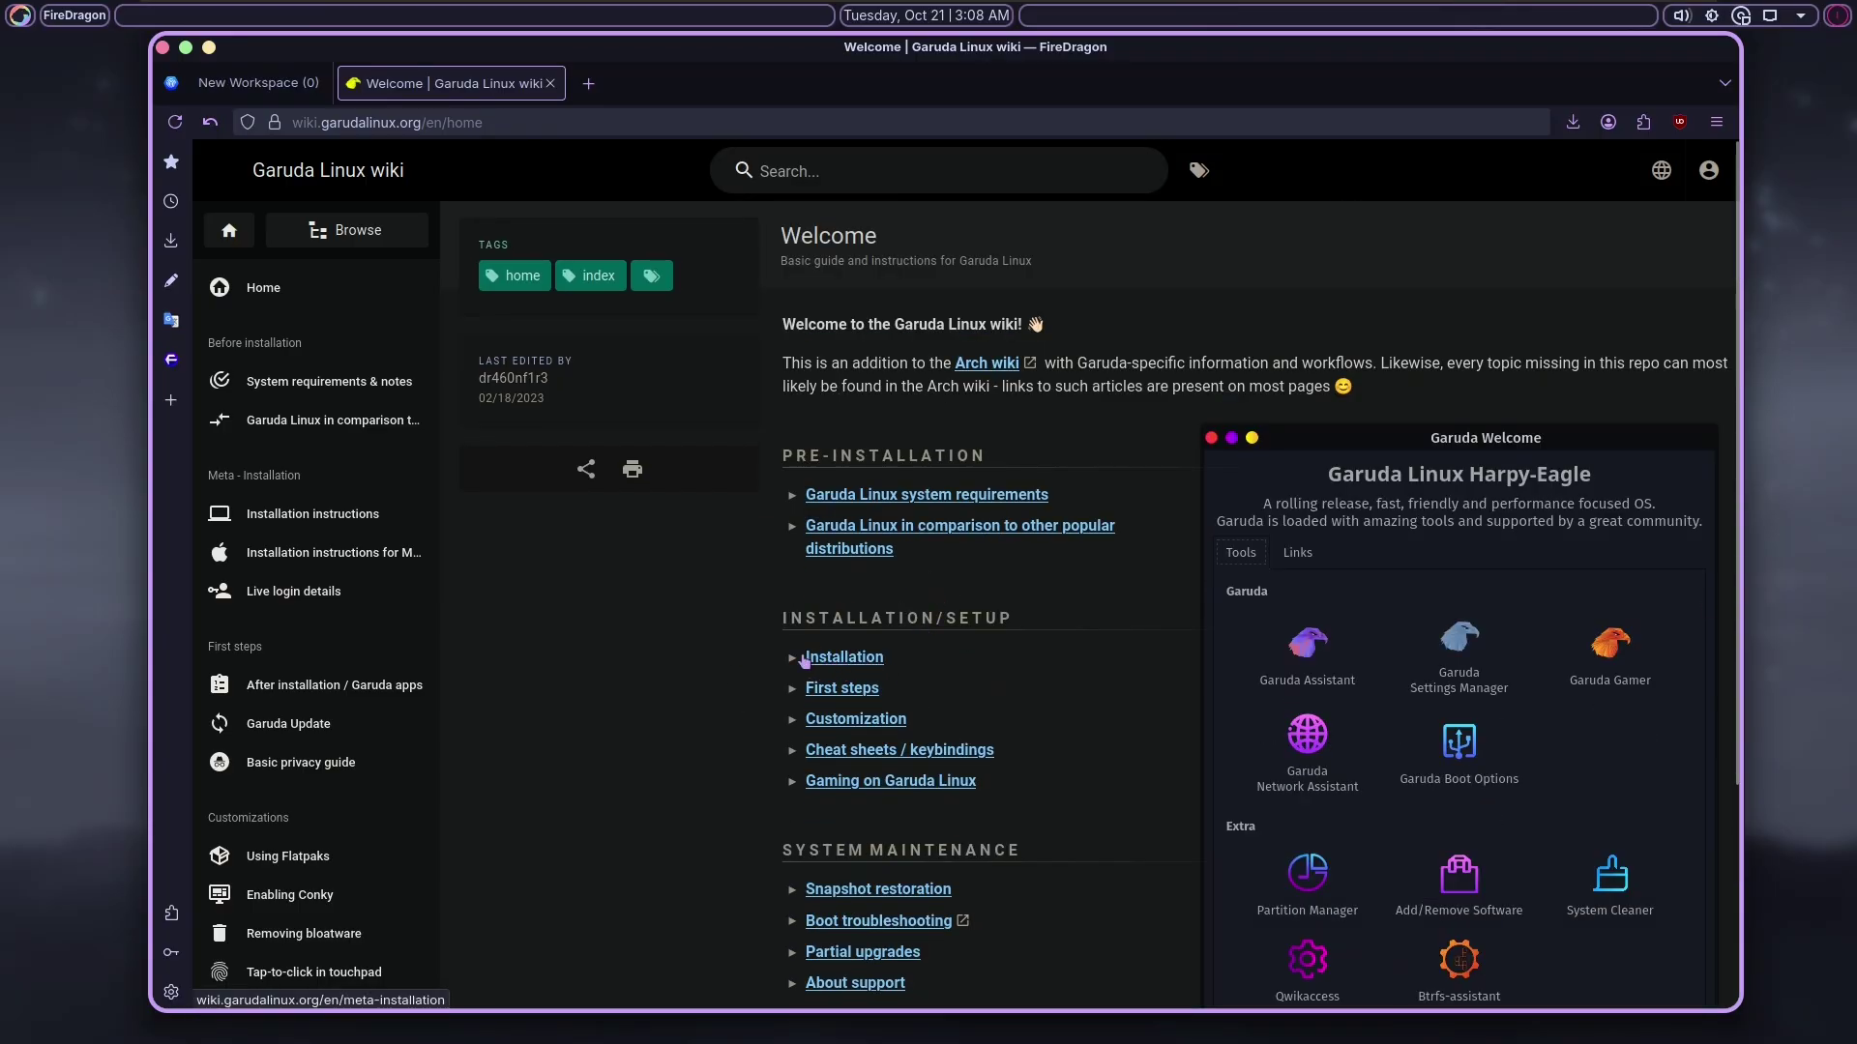
scroll(735, 658, "down", 3)
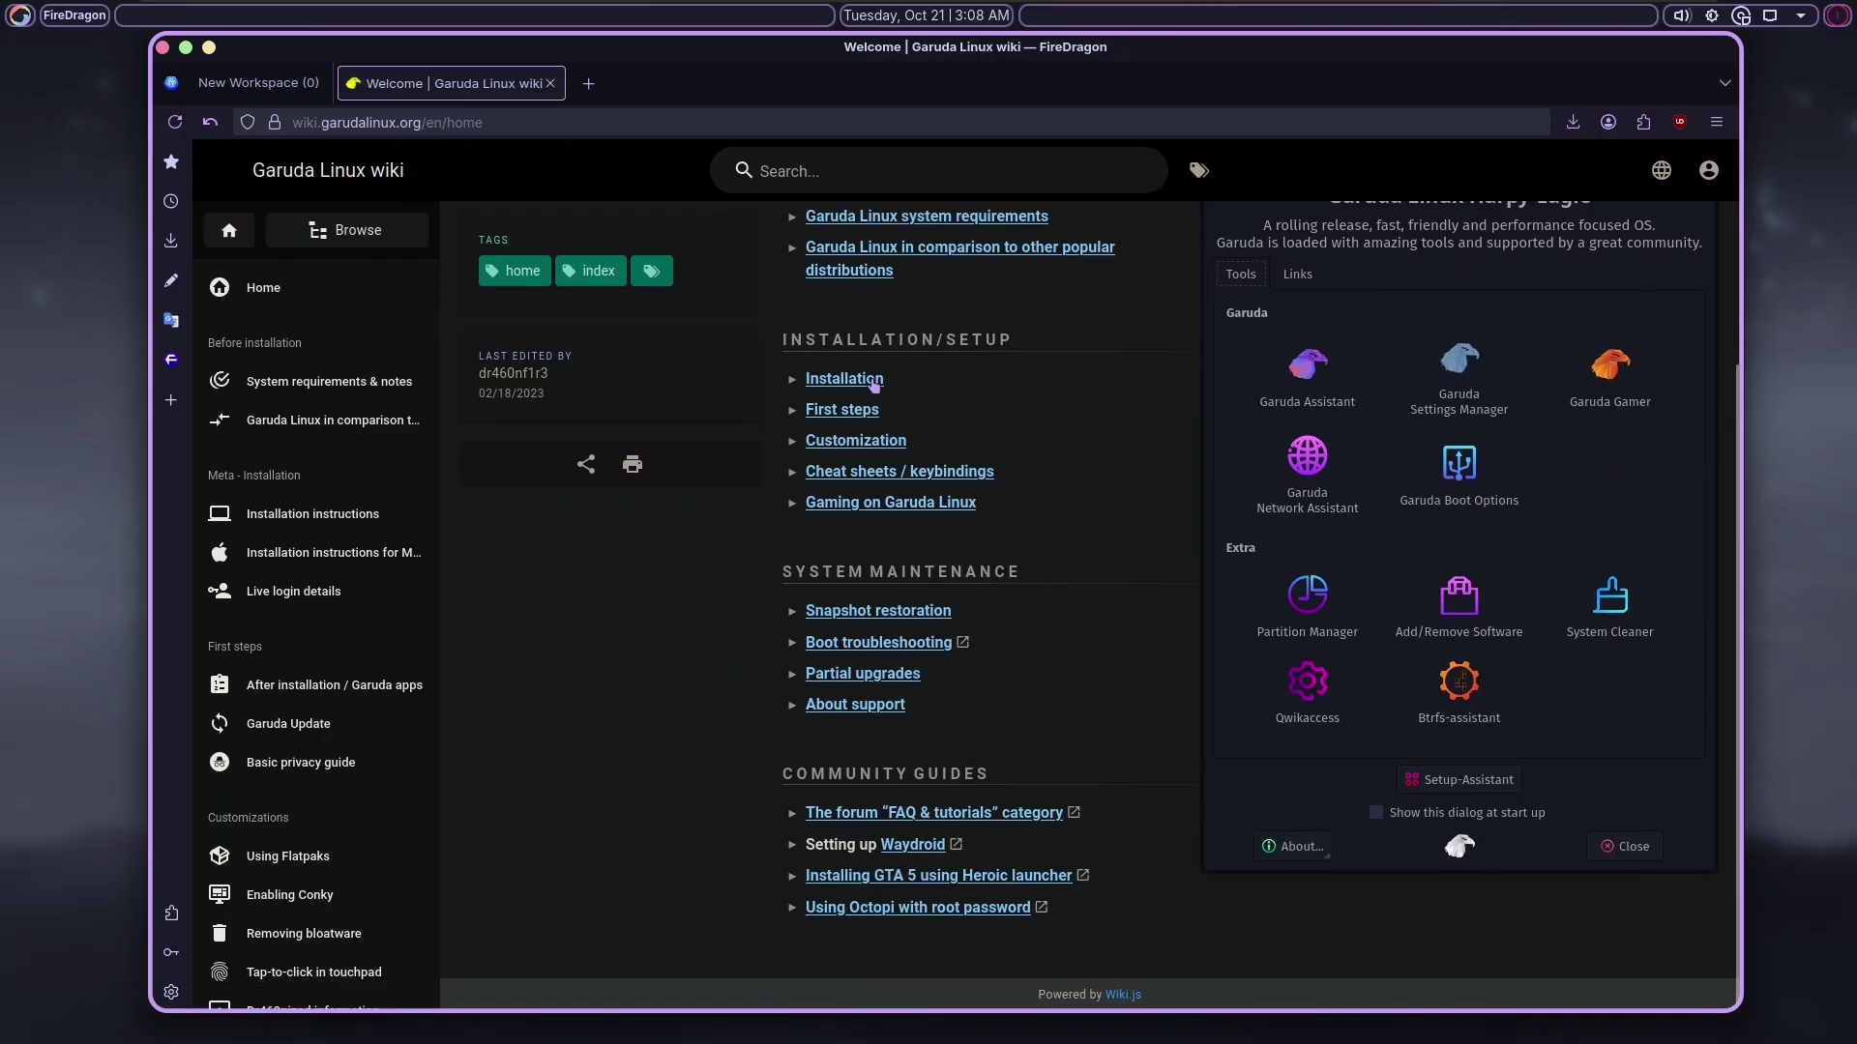
left_click(873, 381)
scroll(879, 635, "down", 5)
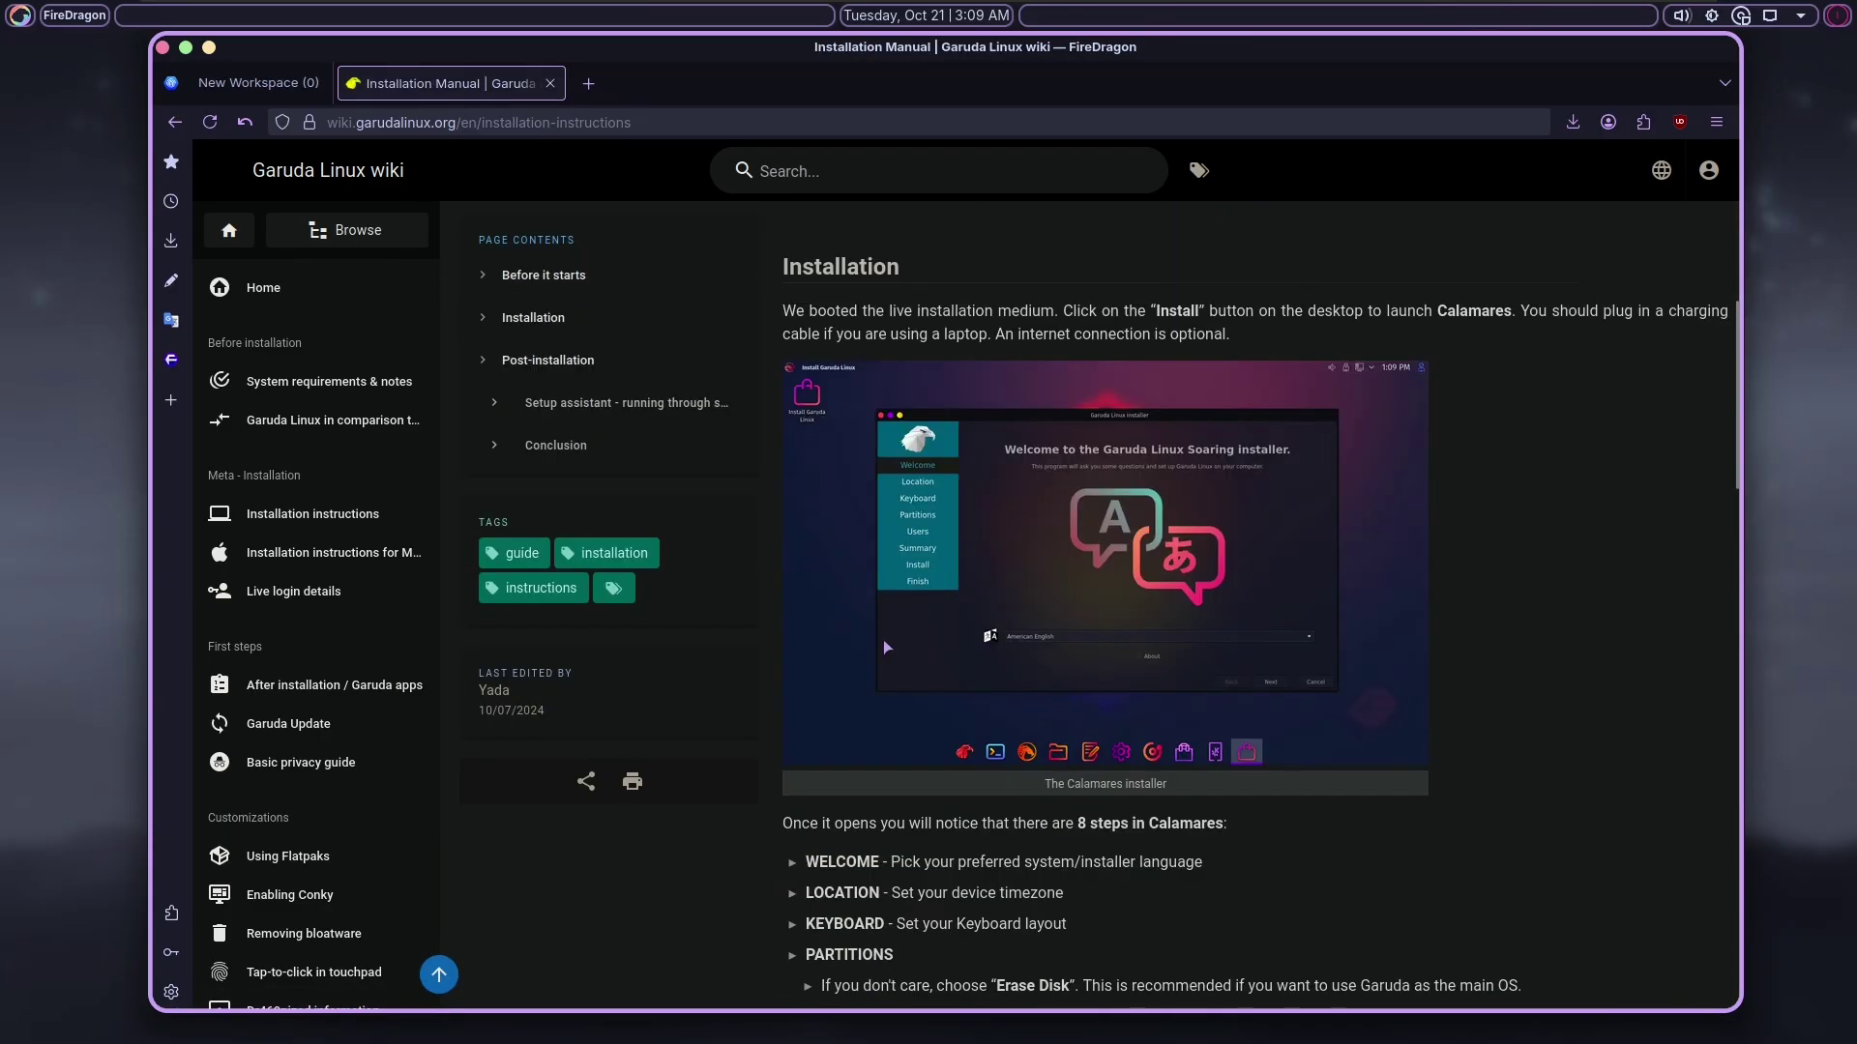
scroll(871, 677, "up", 15)
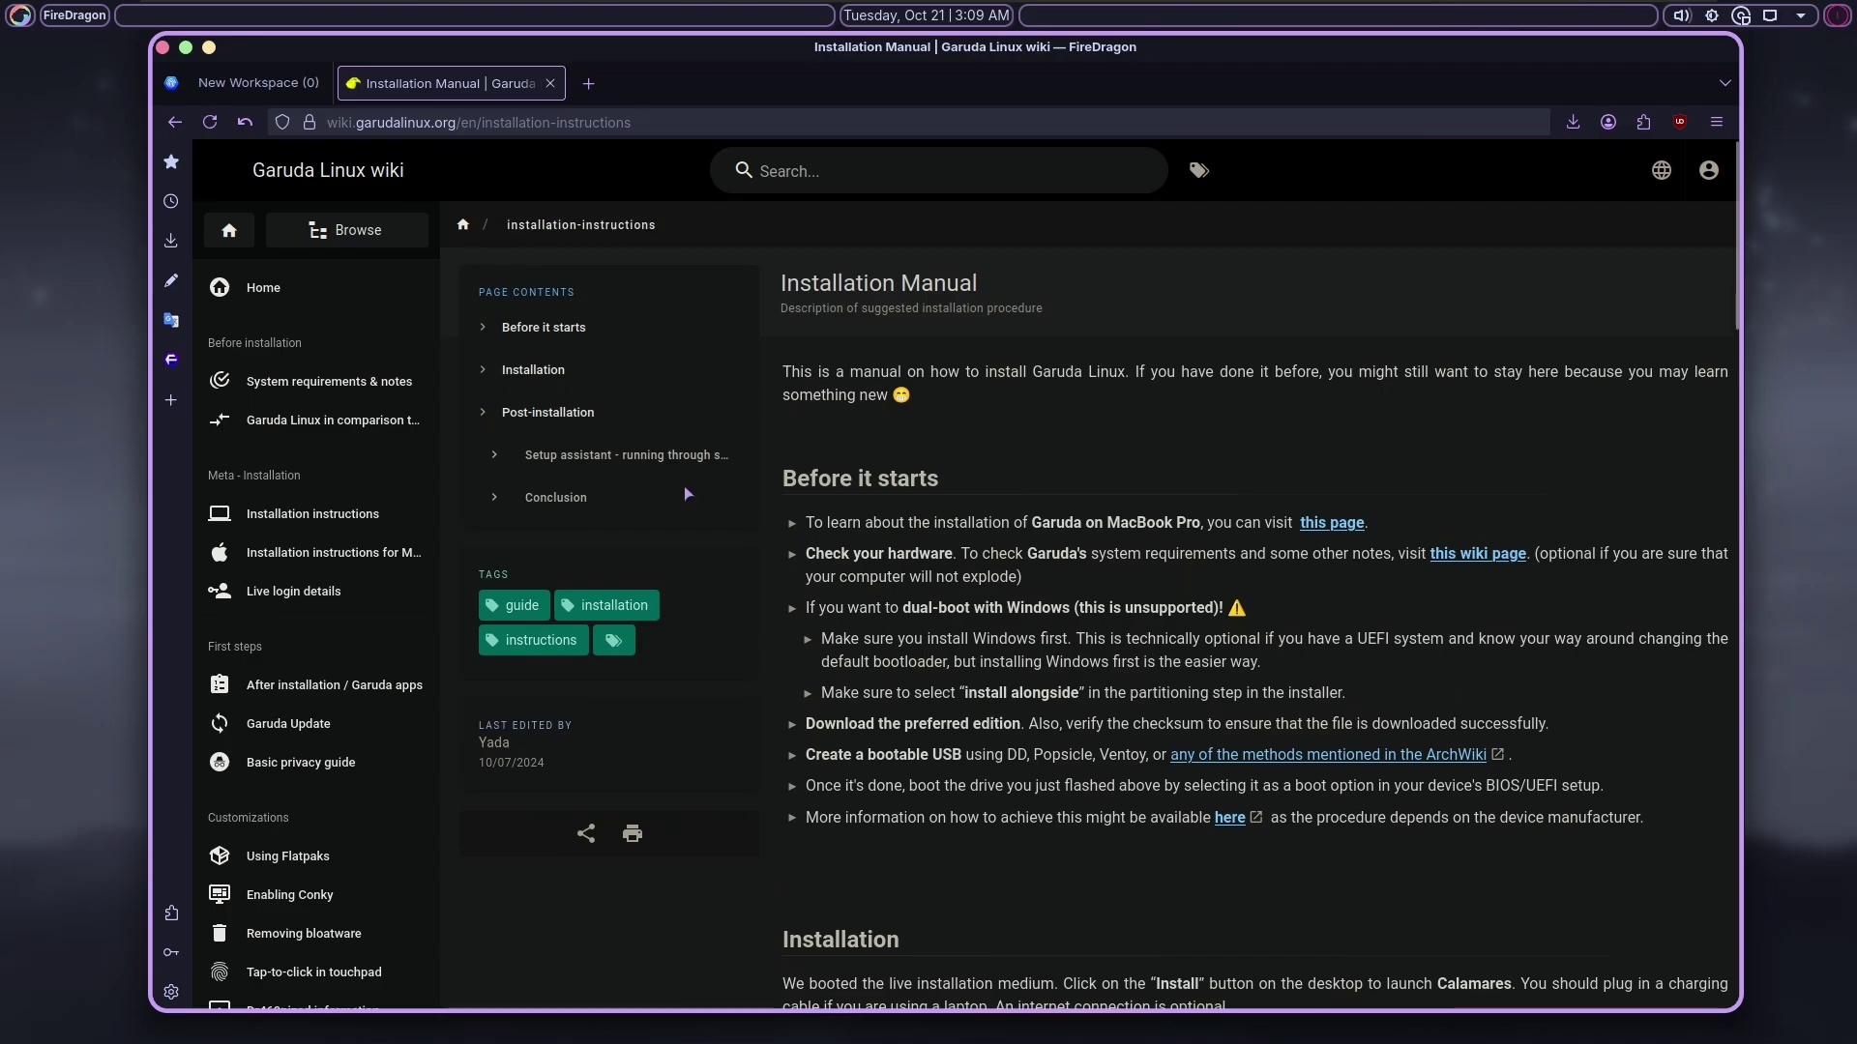
left_click(174, 122)
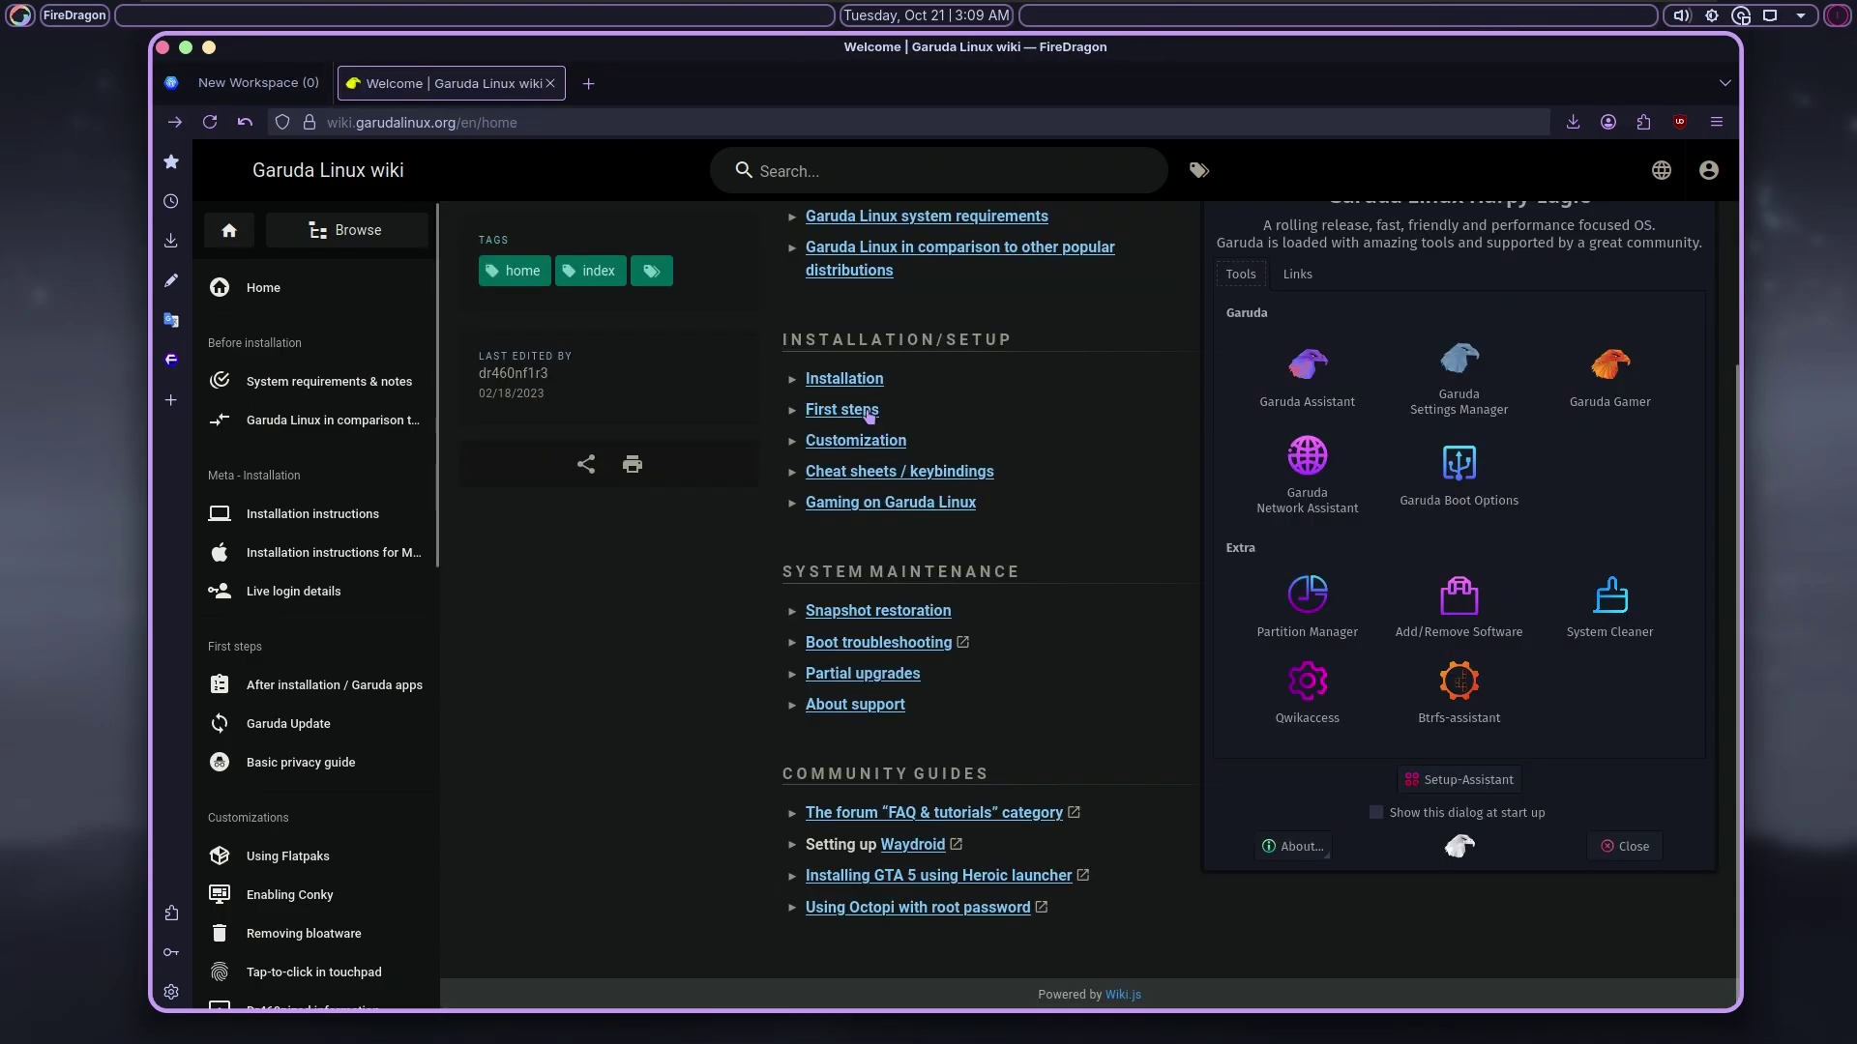
- Read the First steps and Things to do after installation pages, then close the wiki tab
left_click(840, 411)
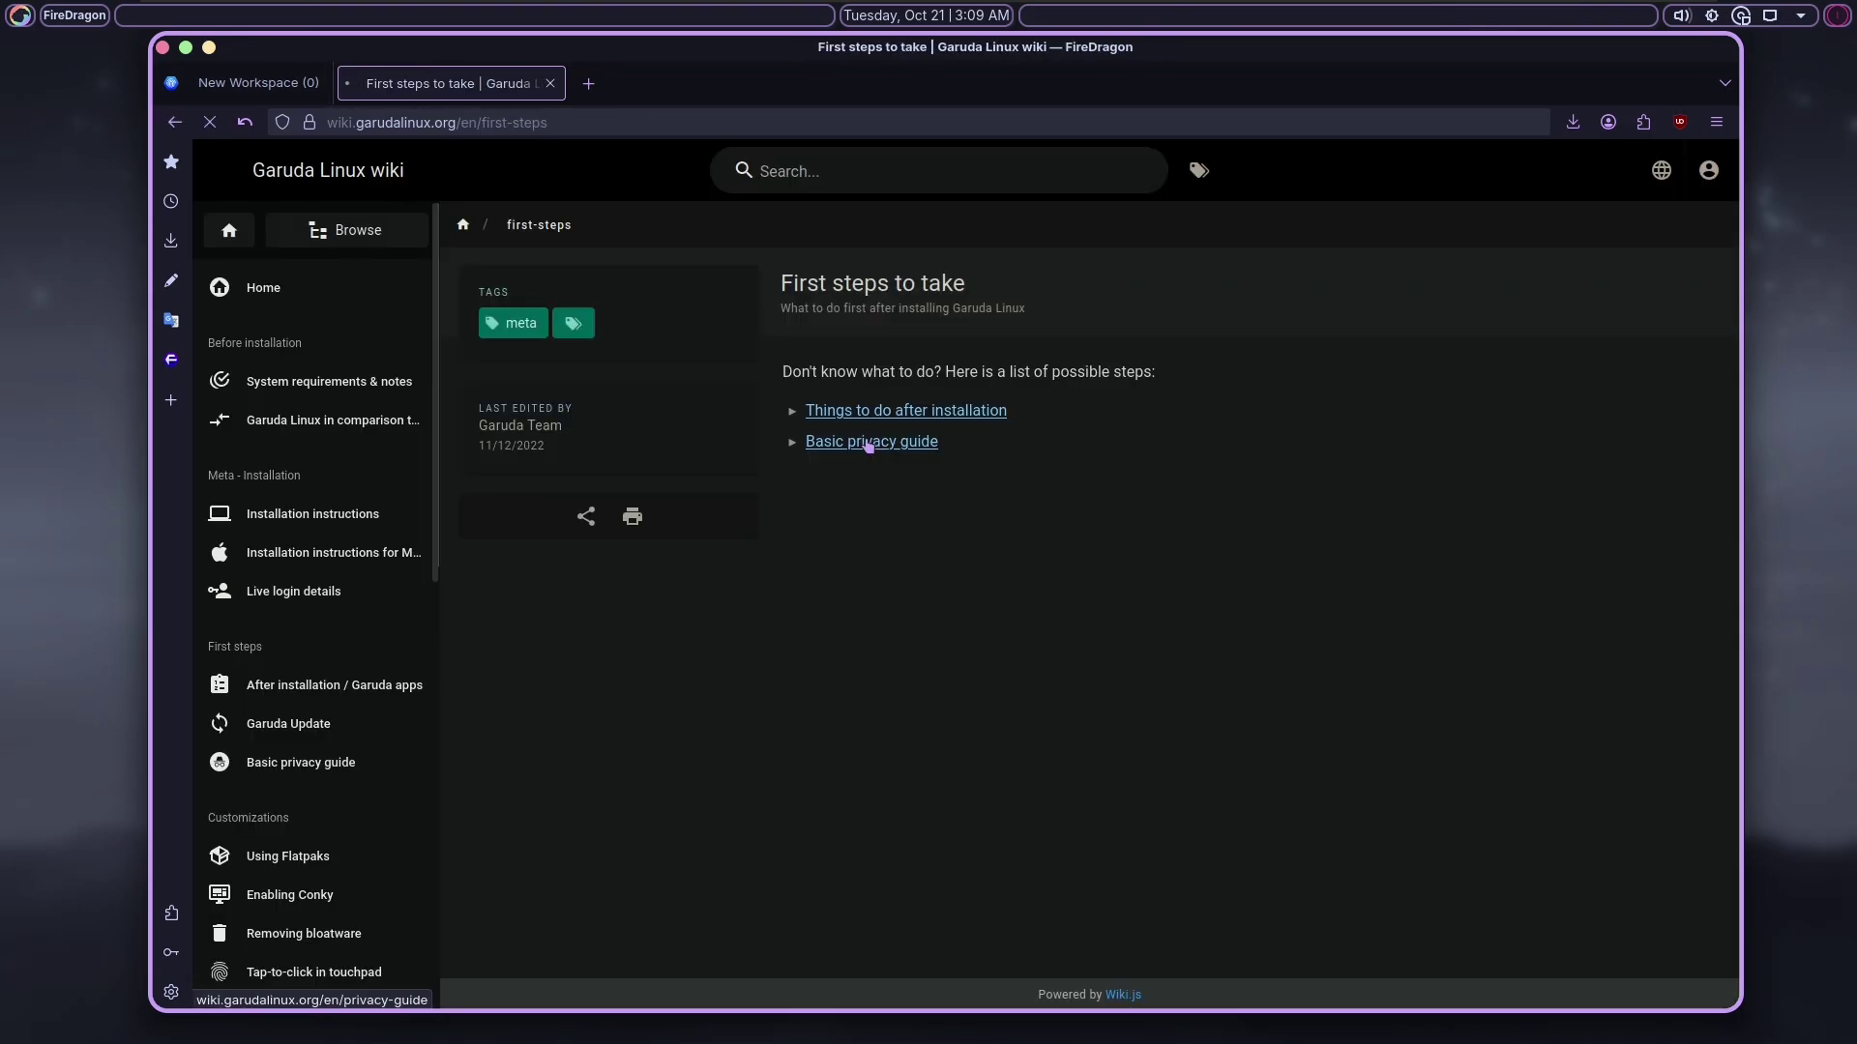
left_click(935, 411)
scroll(931, 590, "down", 10)
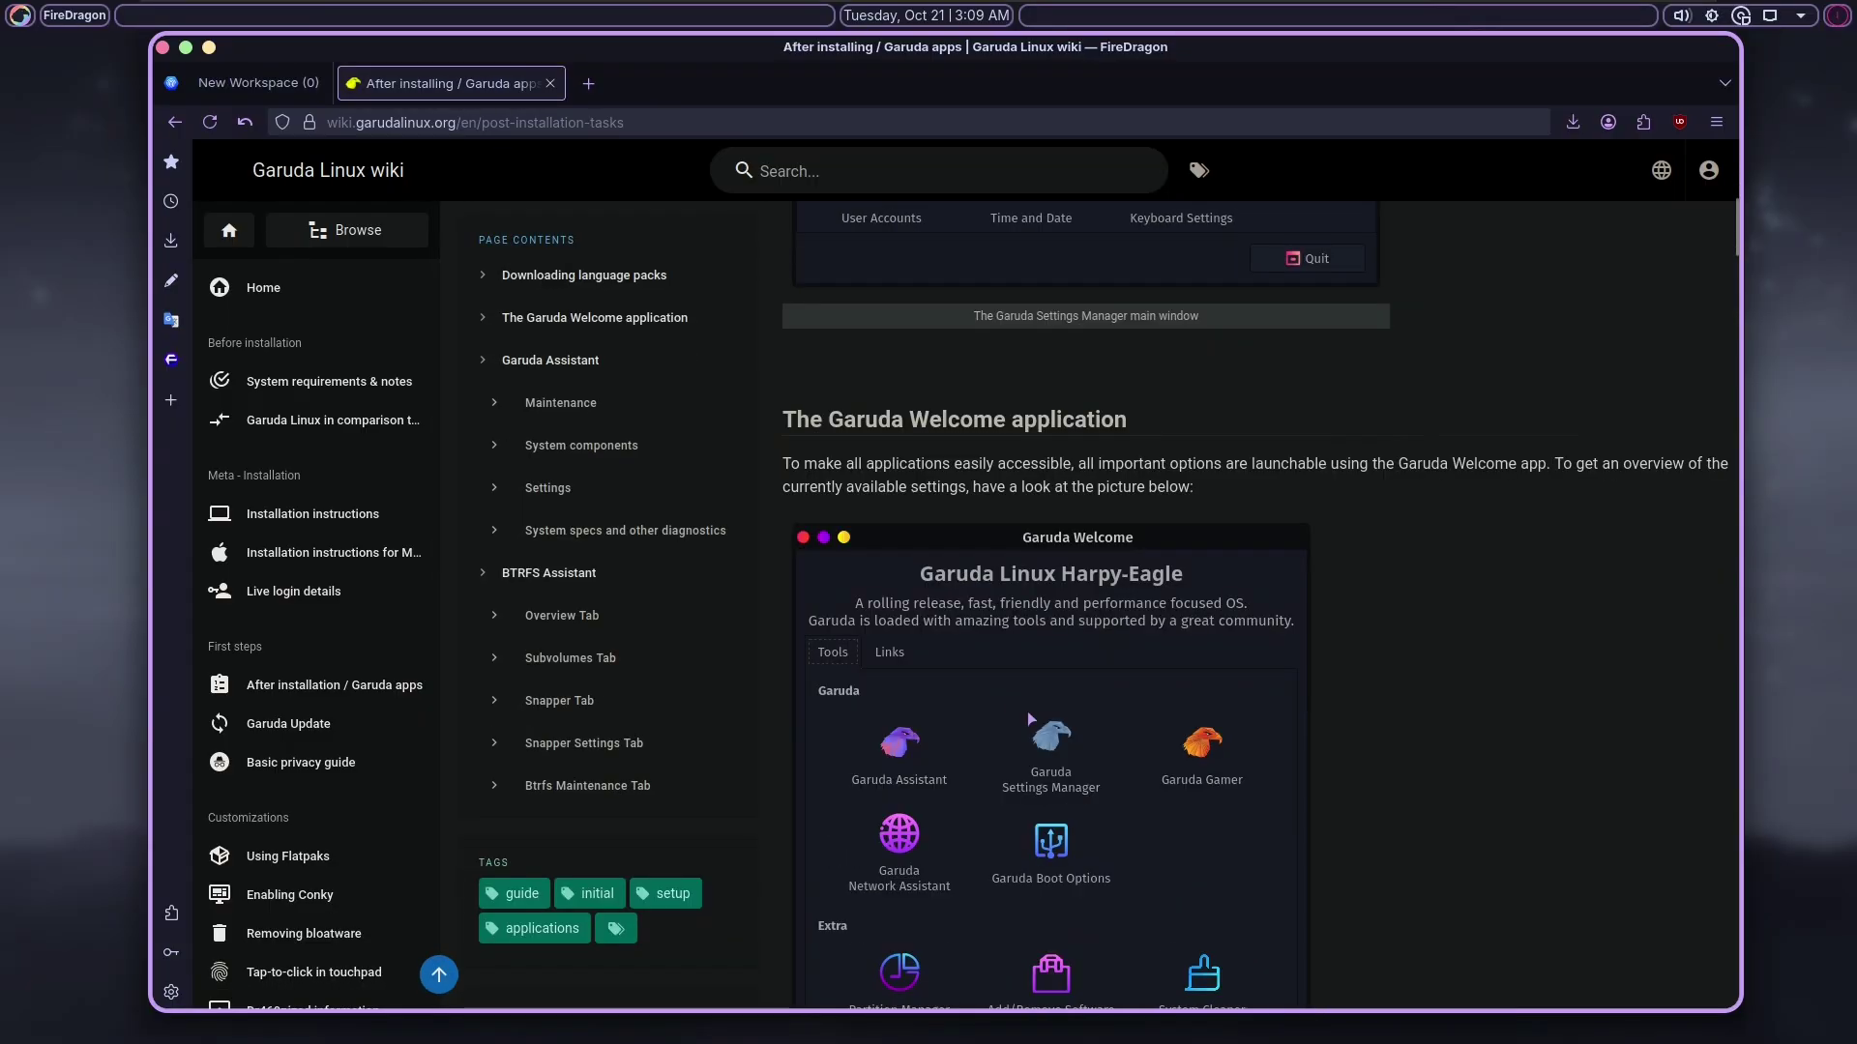
scroll(1385, 717, "down", 10)
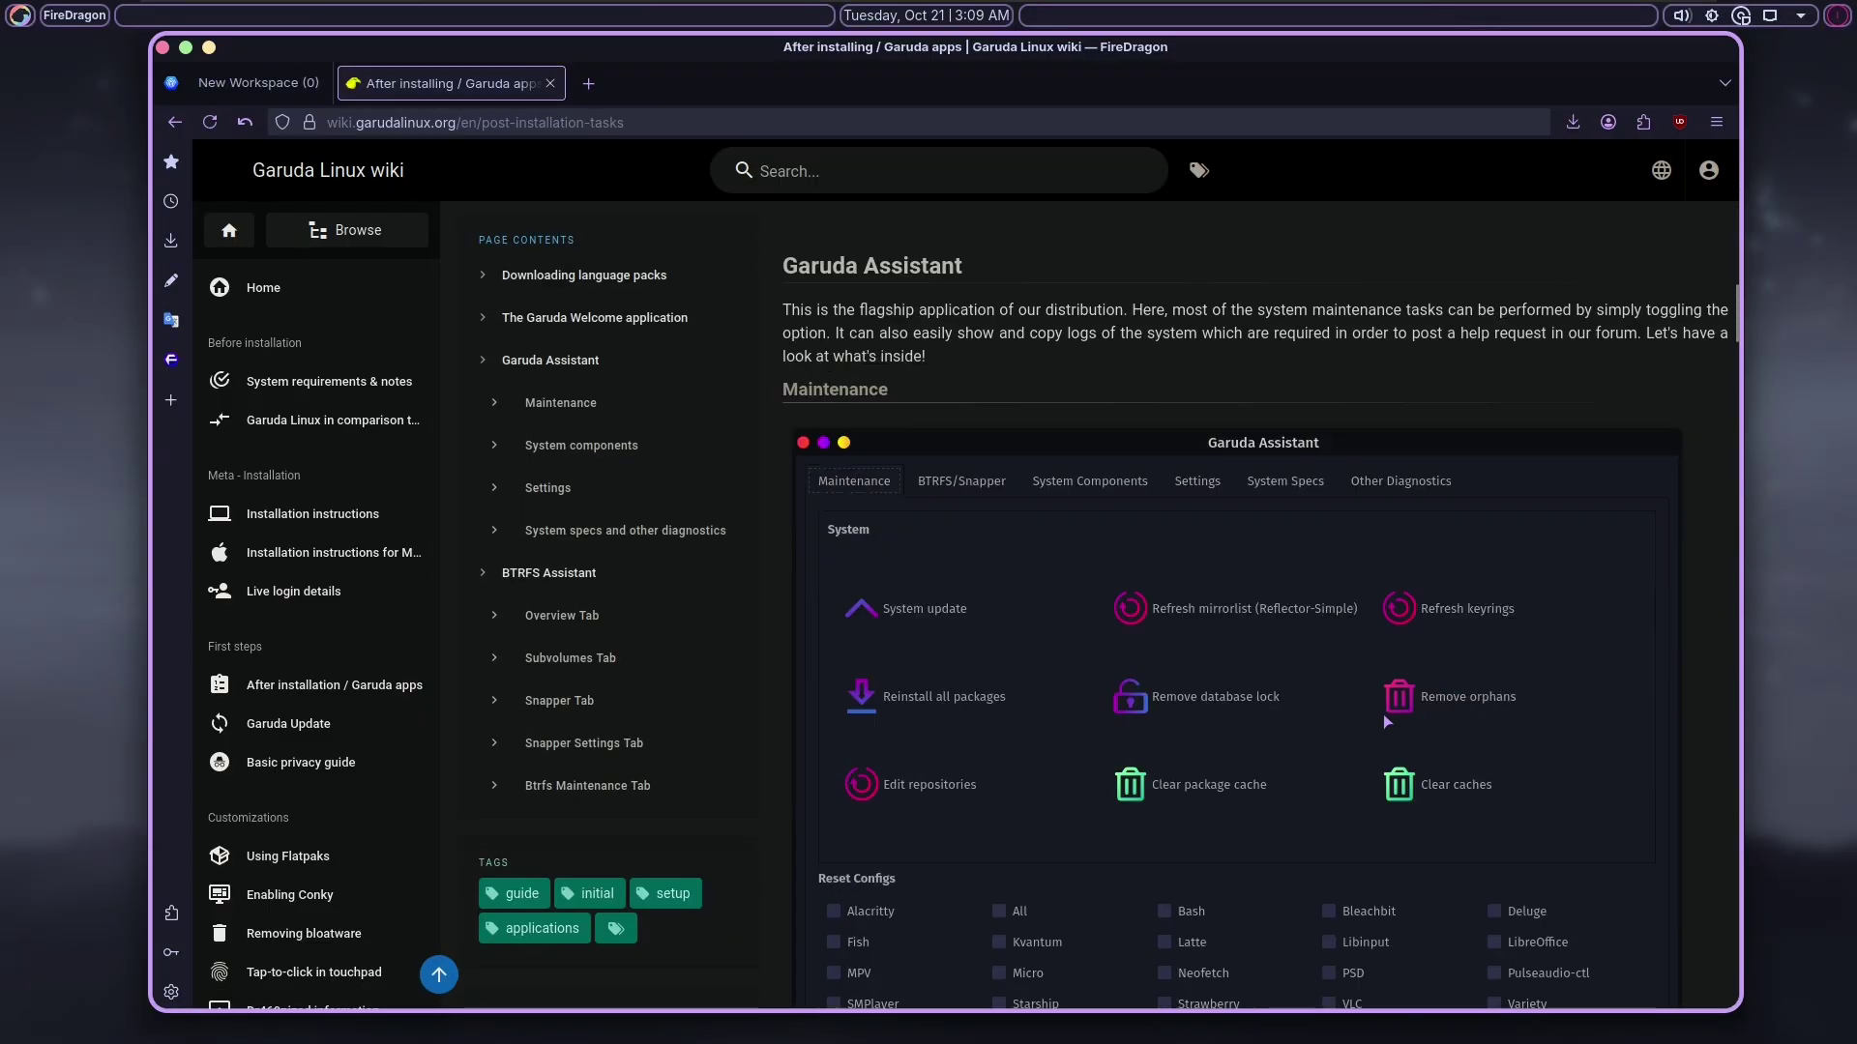
scroll(1385, 721, "down", 15)
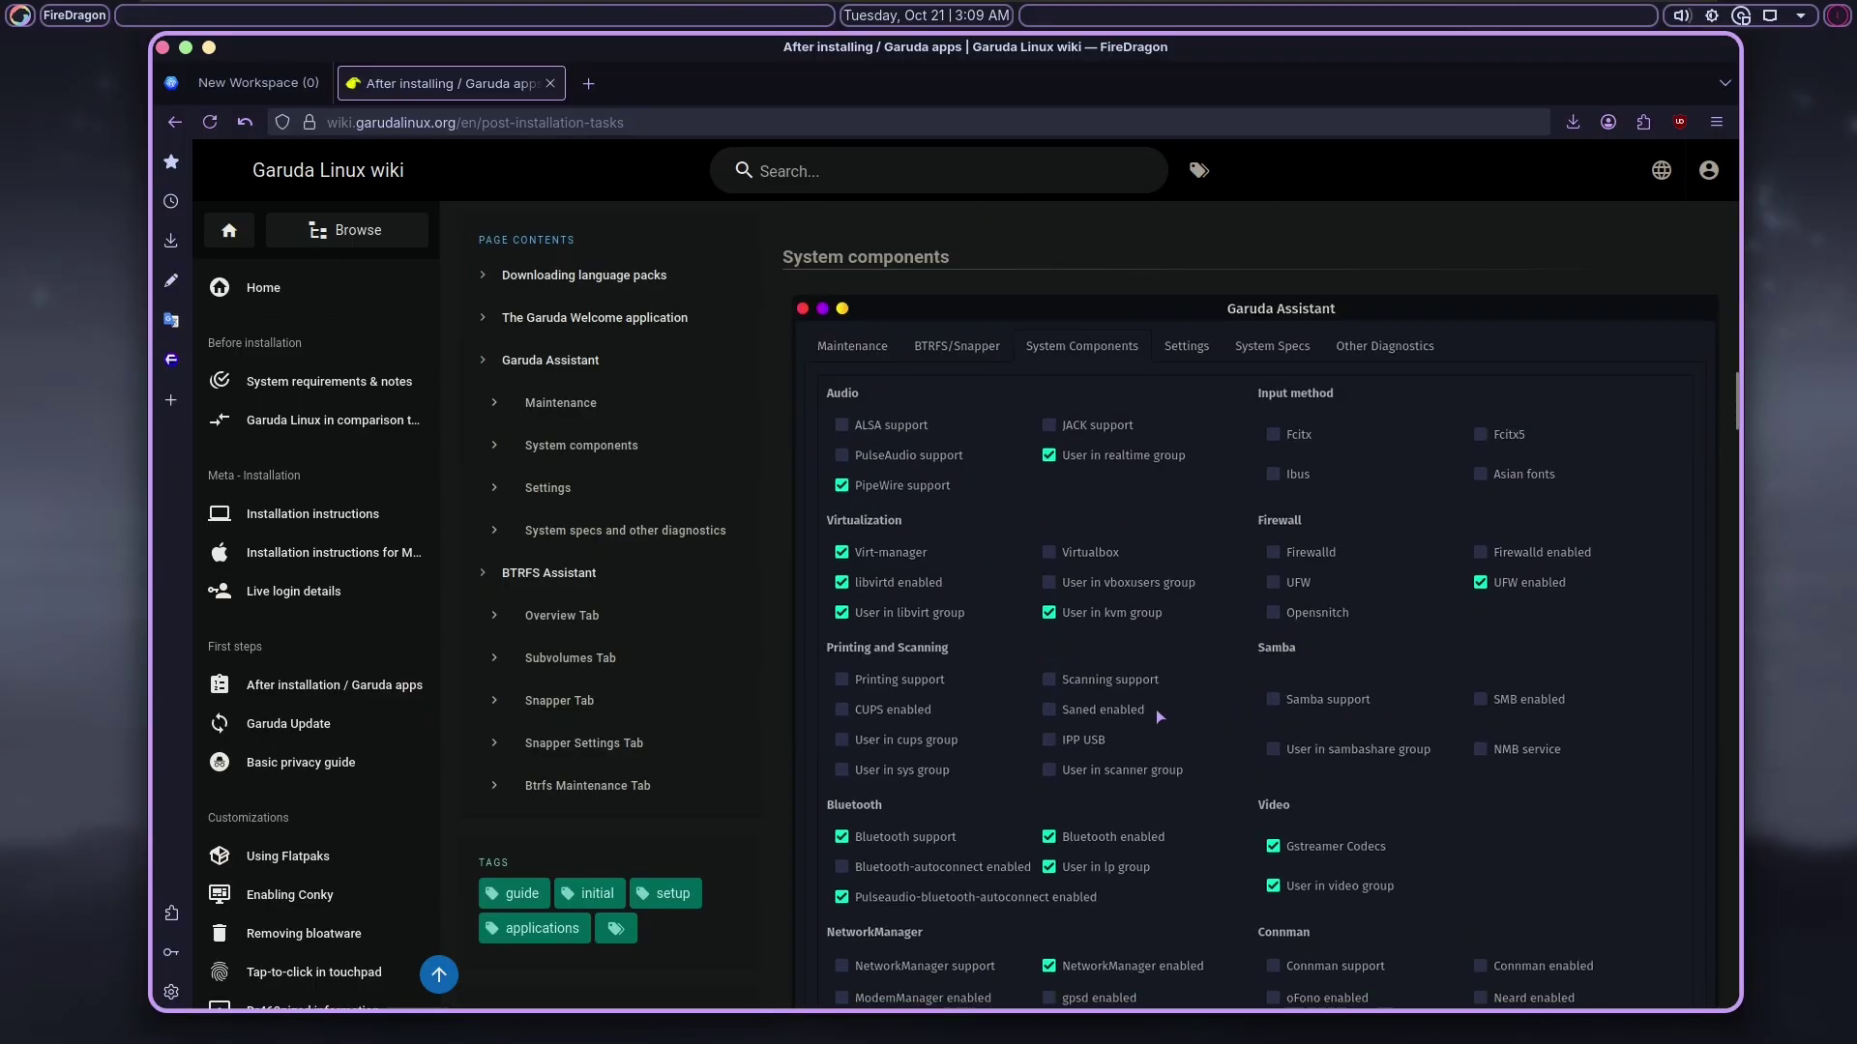
scroll(1159, 717, "down", 4)
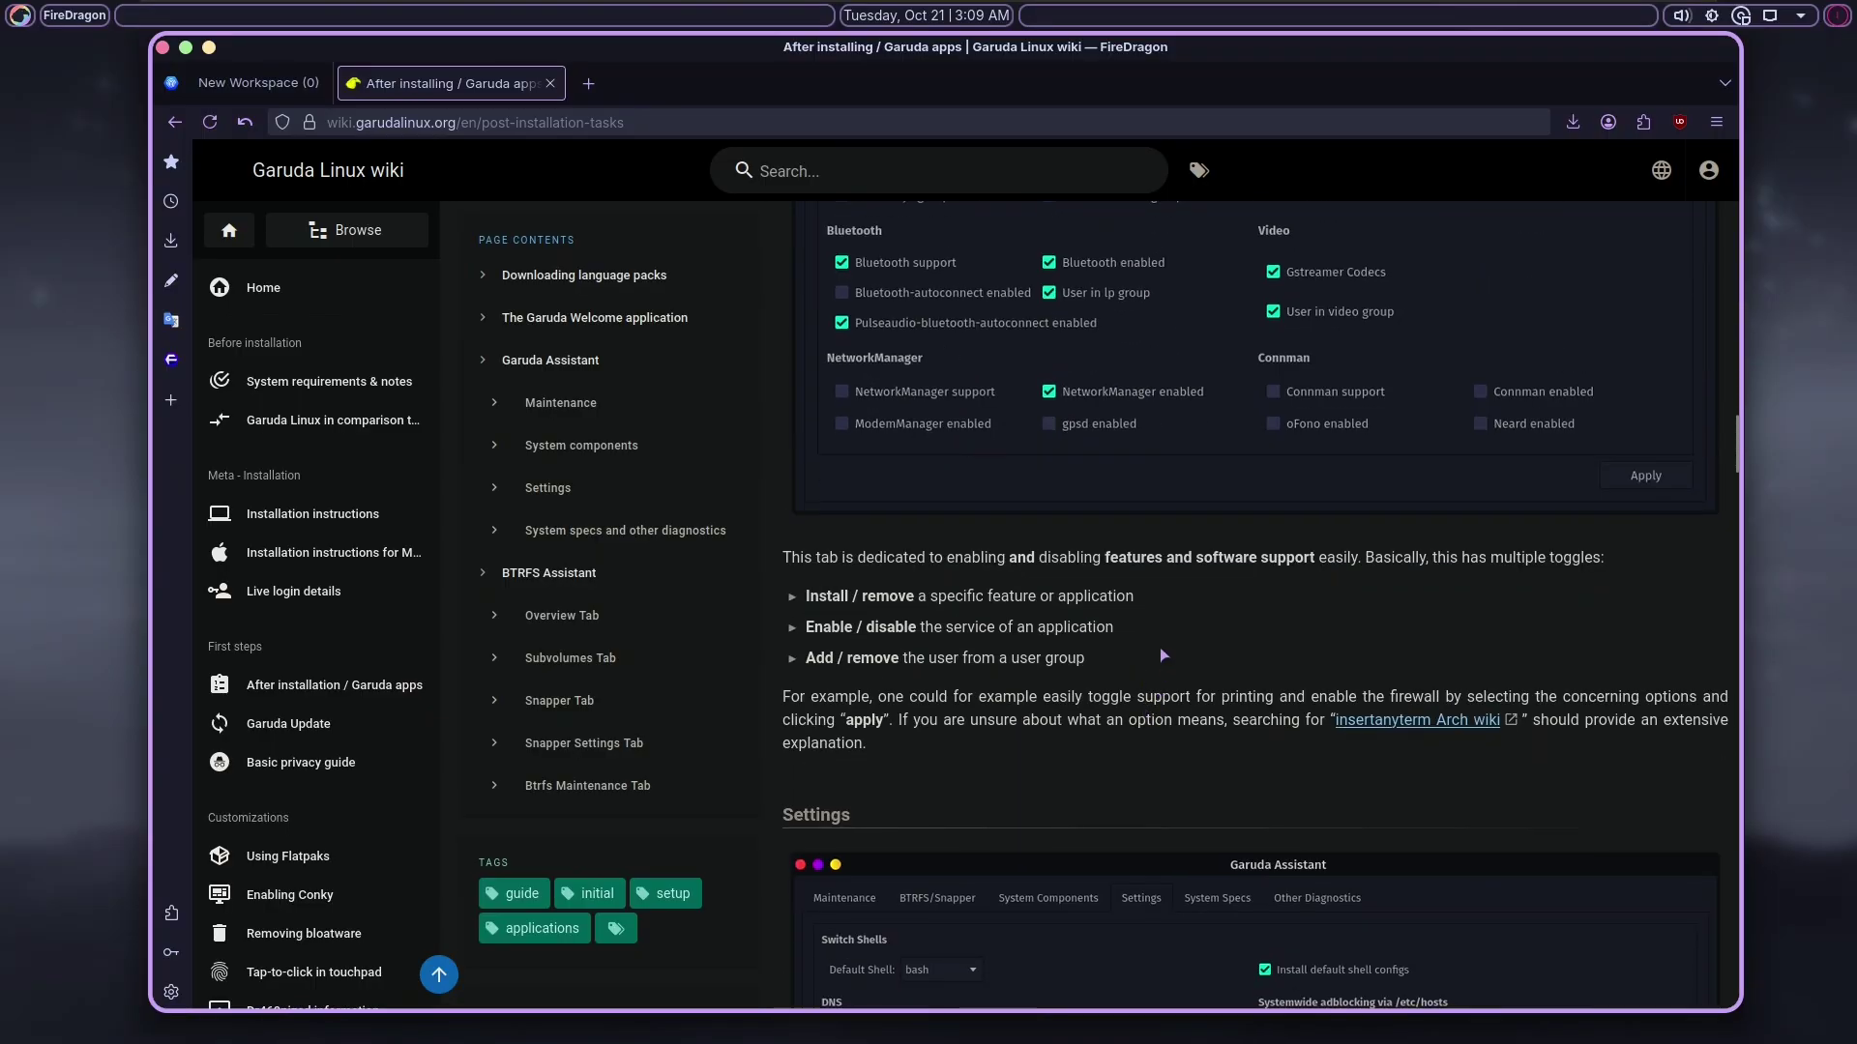
scroll(1005, 633, "down", 6)
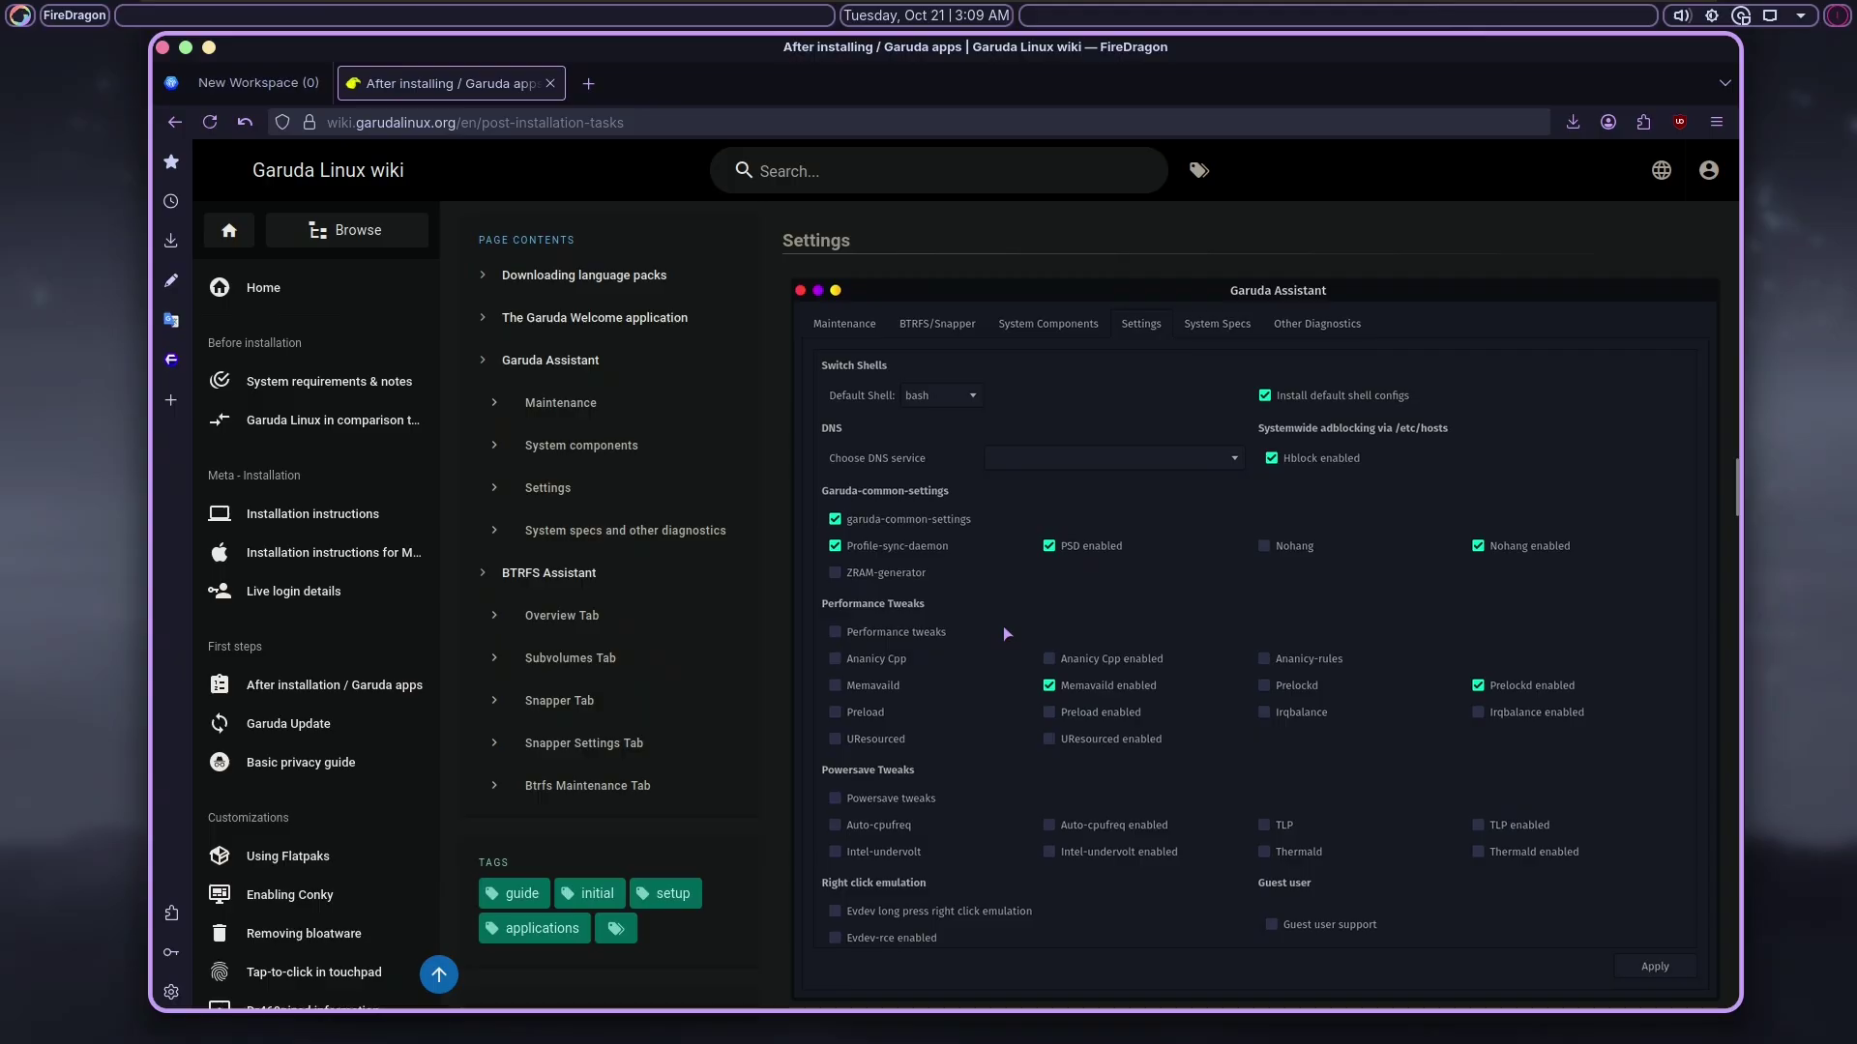
scroll(1006, 634, "down", 4)
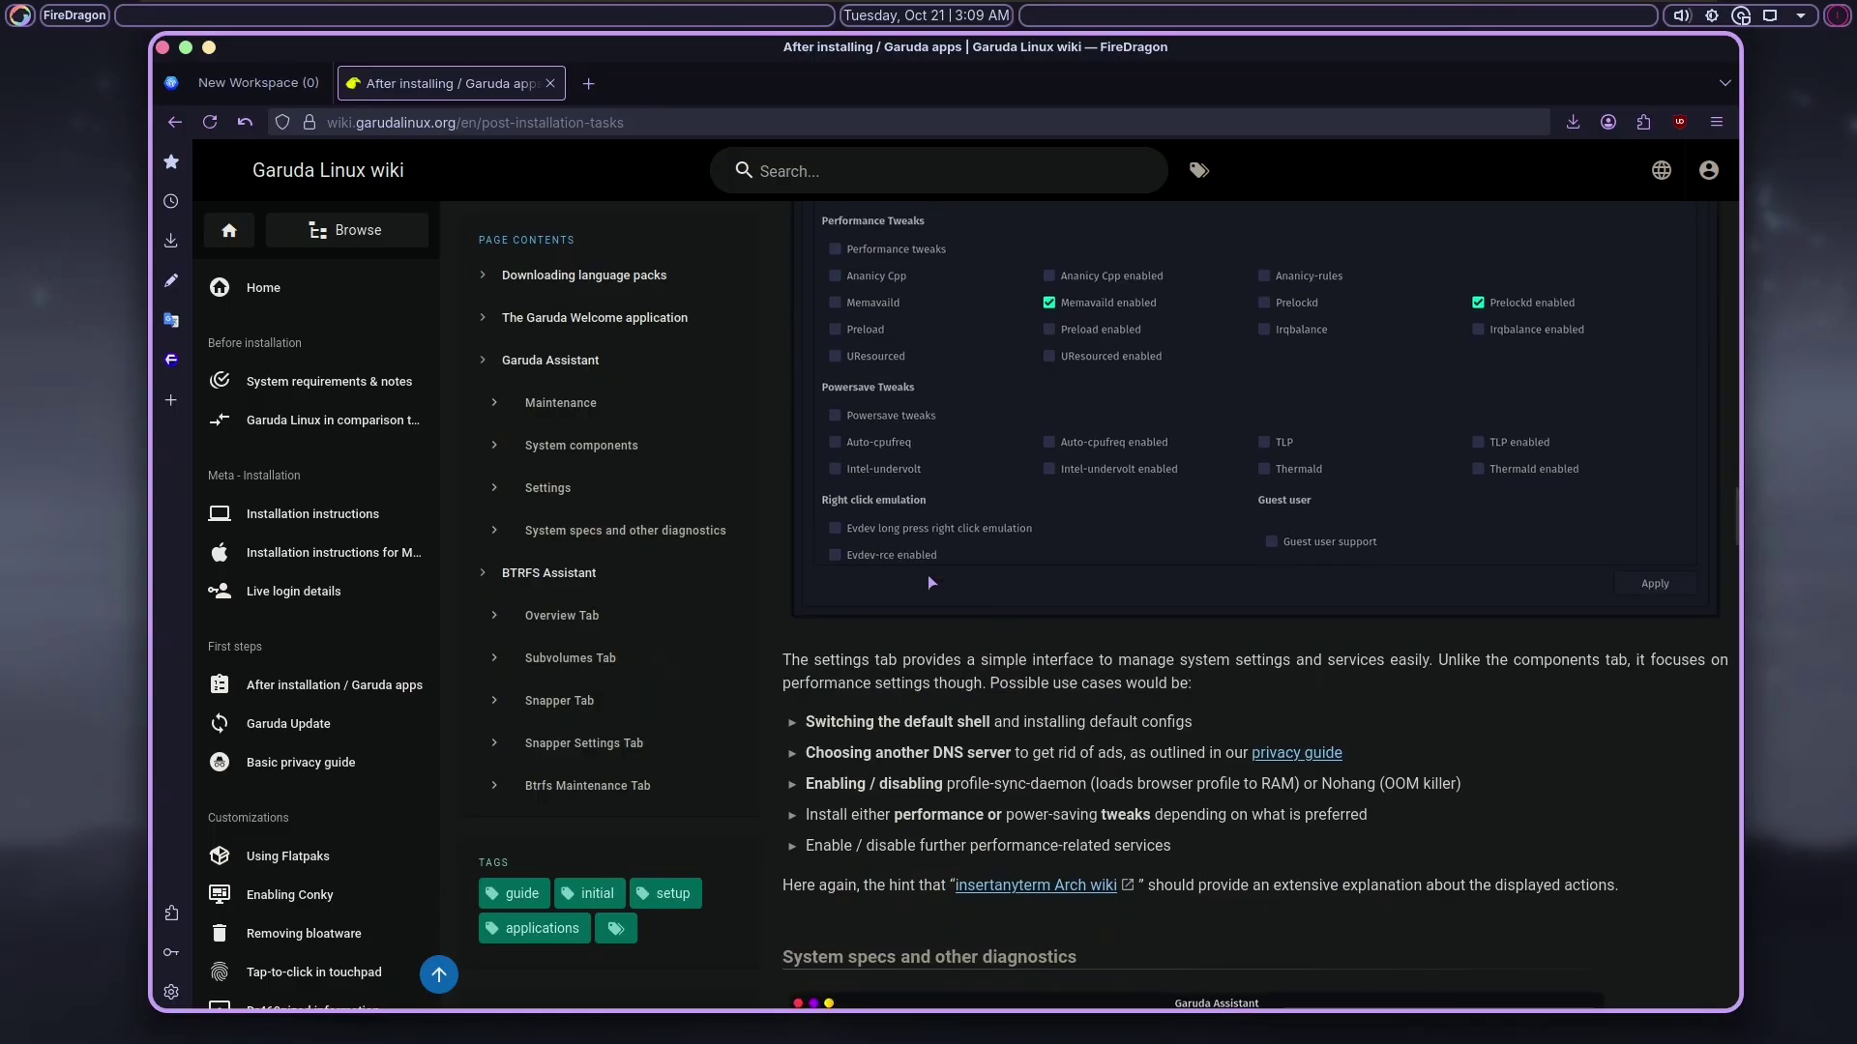
left_click(550, 85)
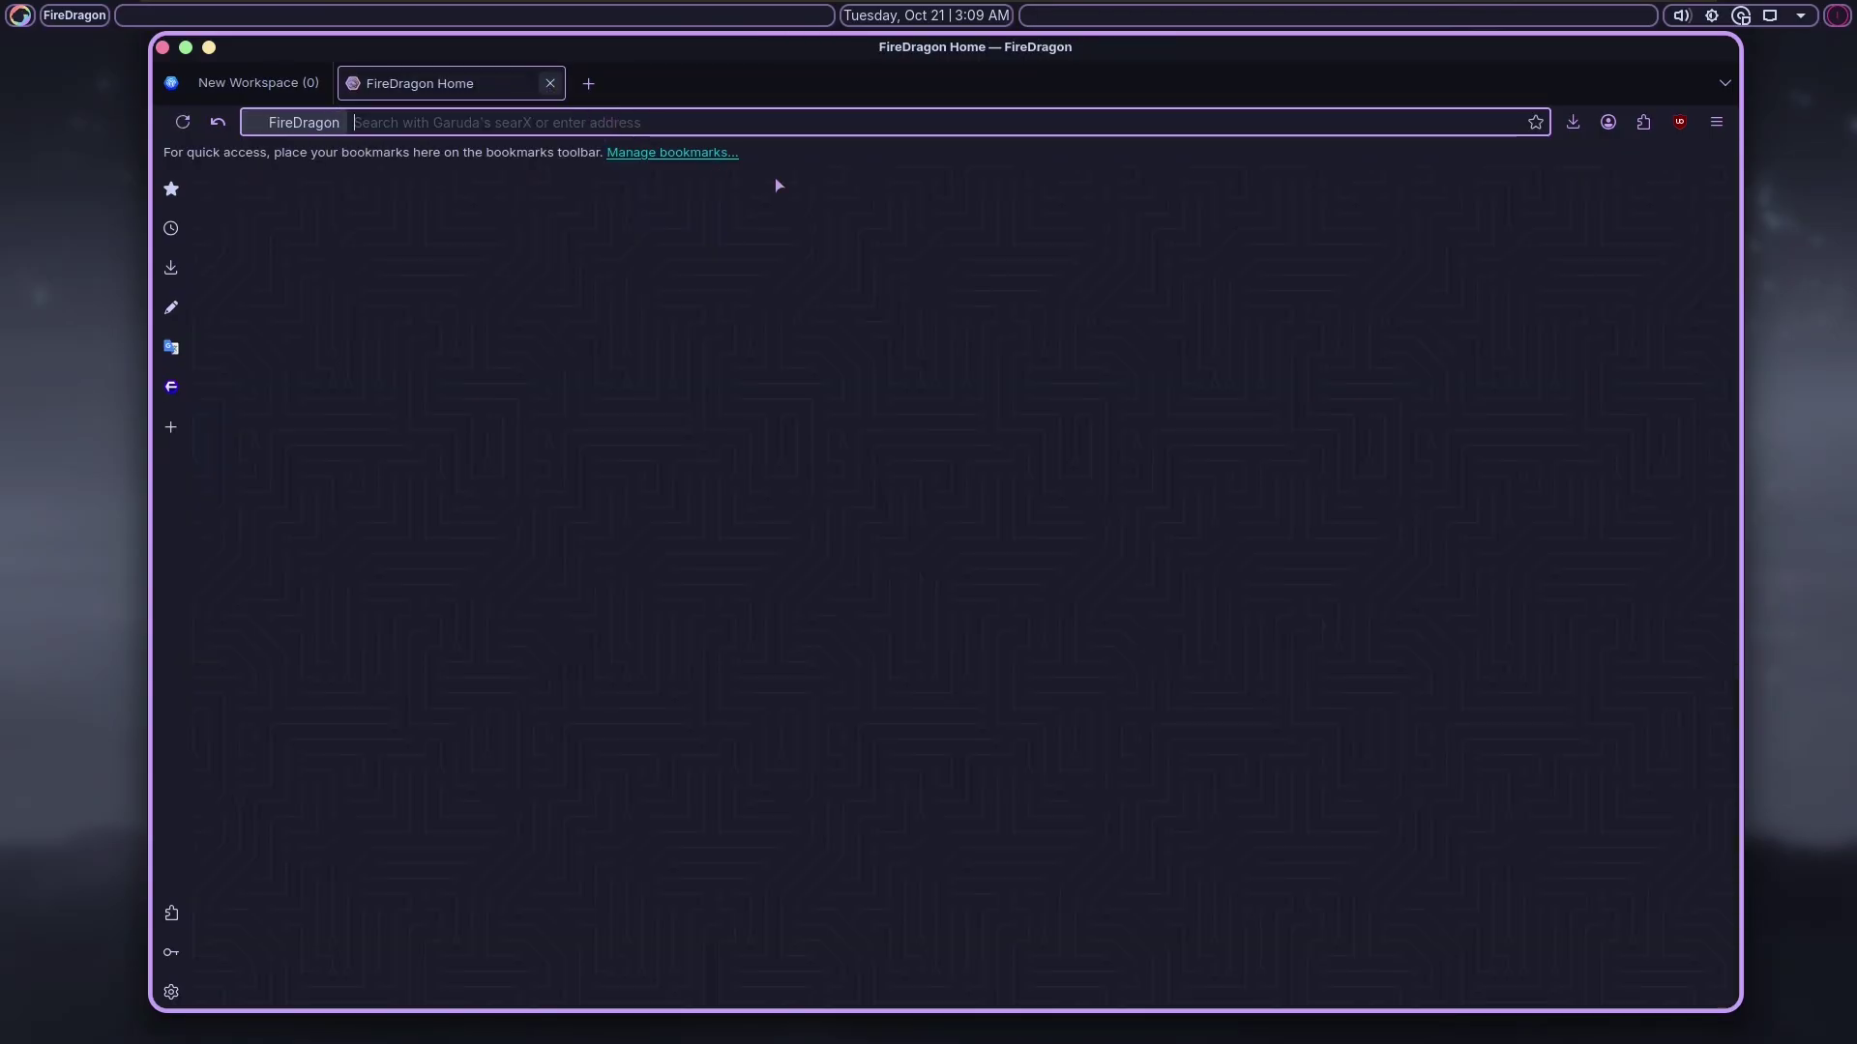
left_click(163, 47)
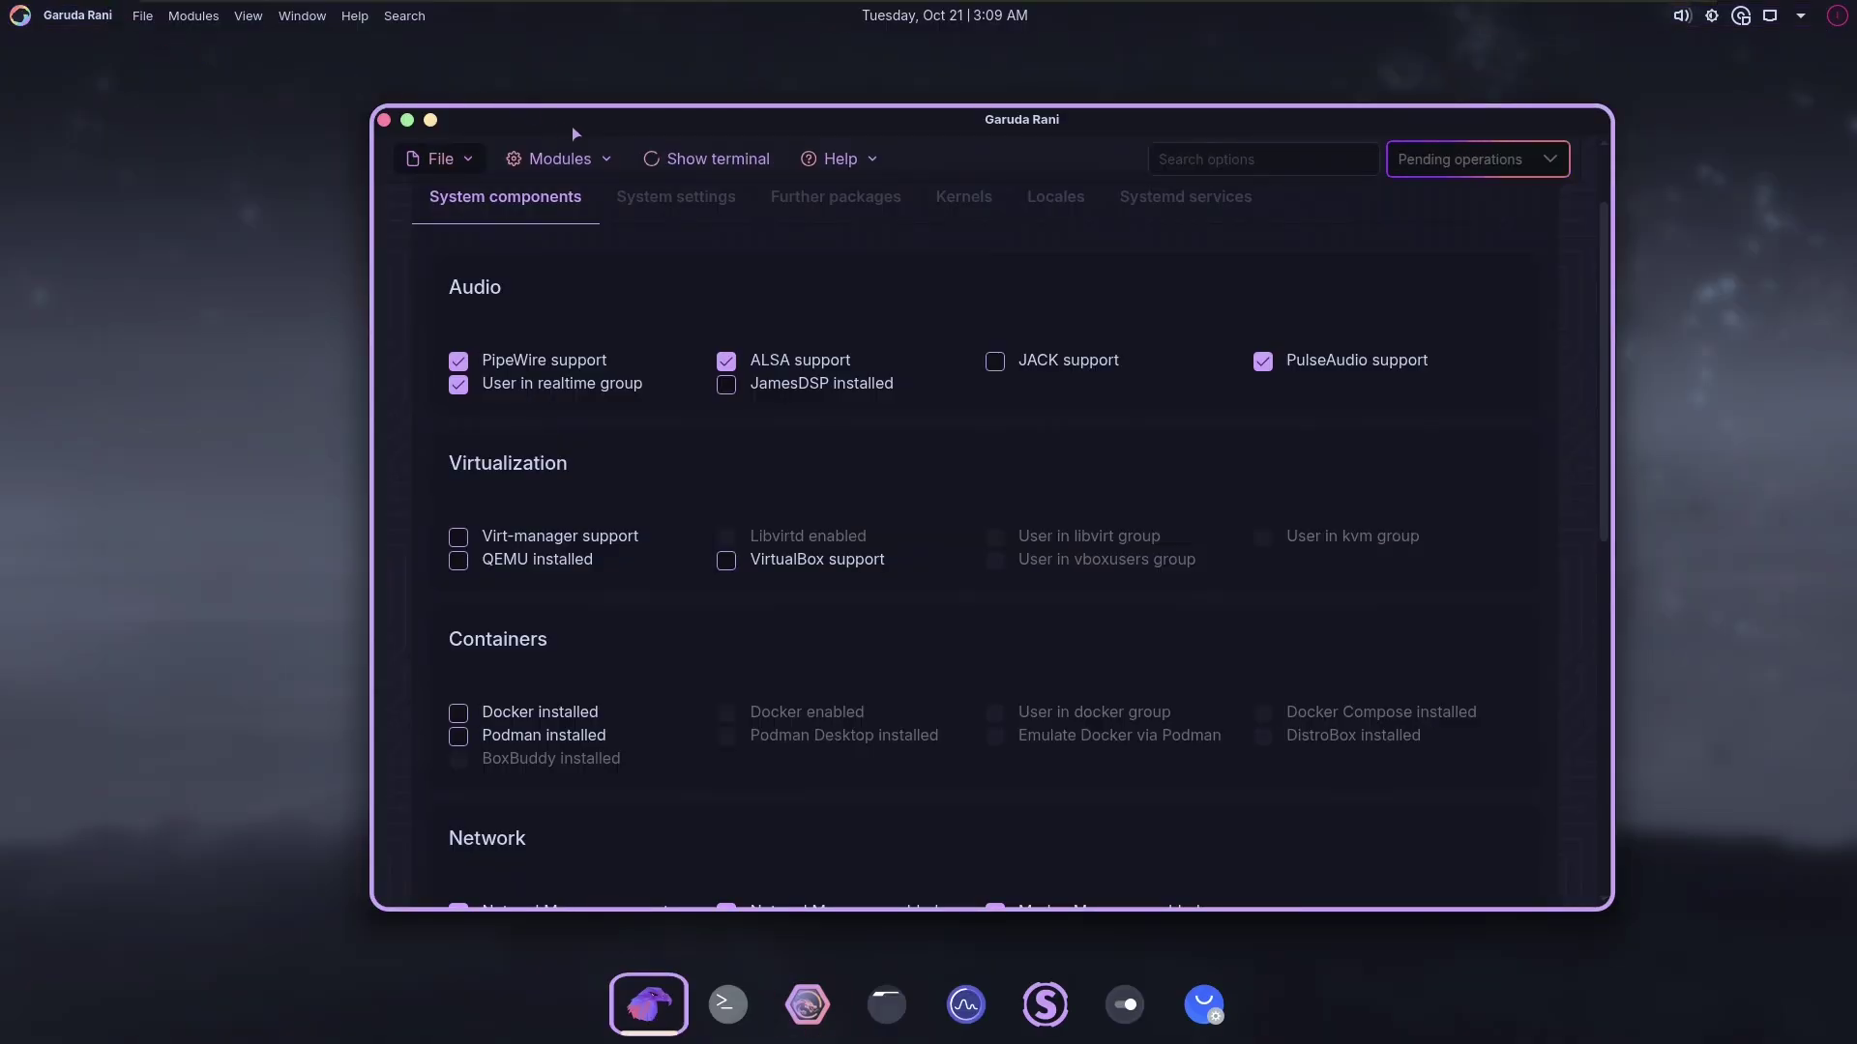
scroll(1054, 522, "down", 4)
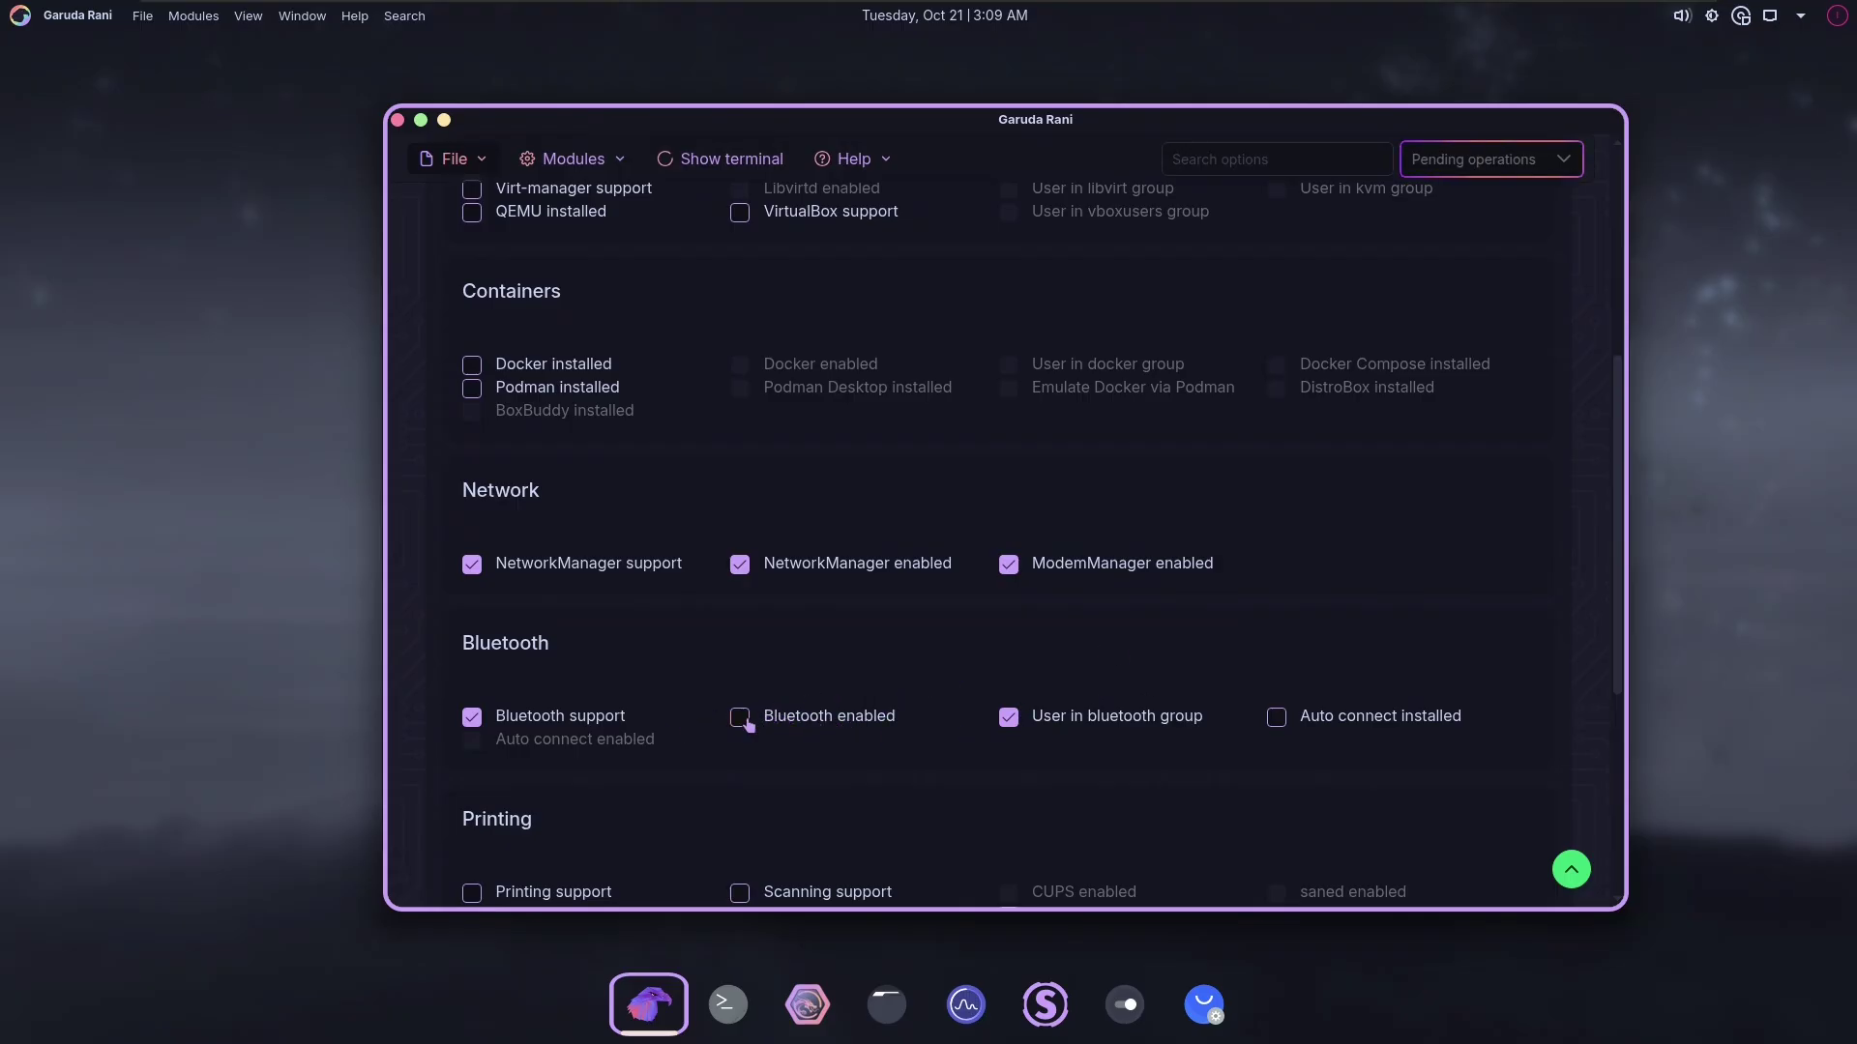
left_click(739, 718)
scroll(1507, 677, "down", 3)
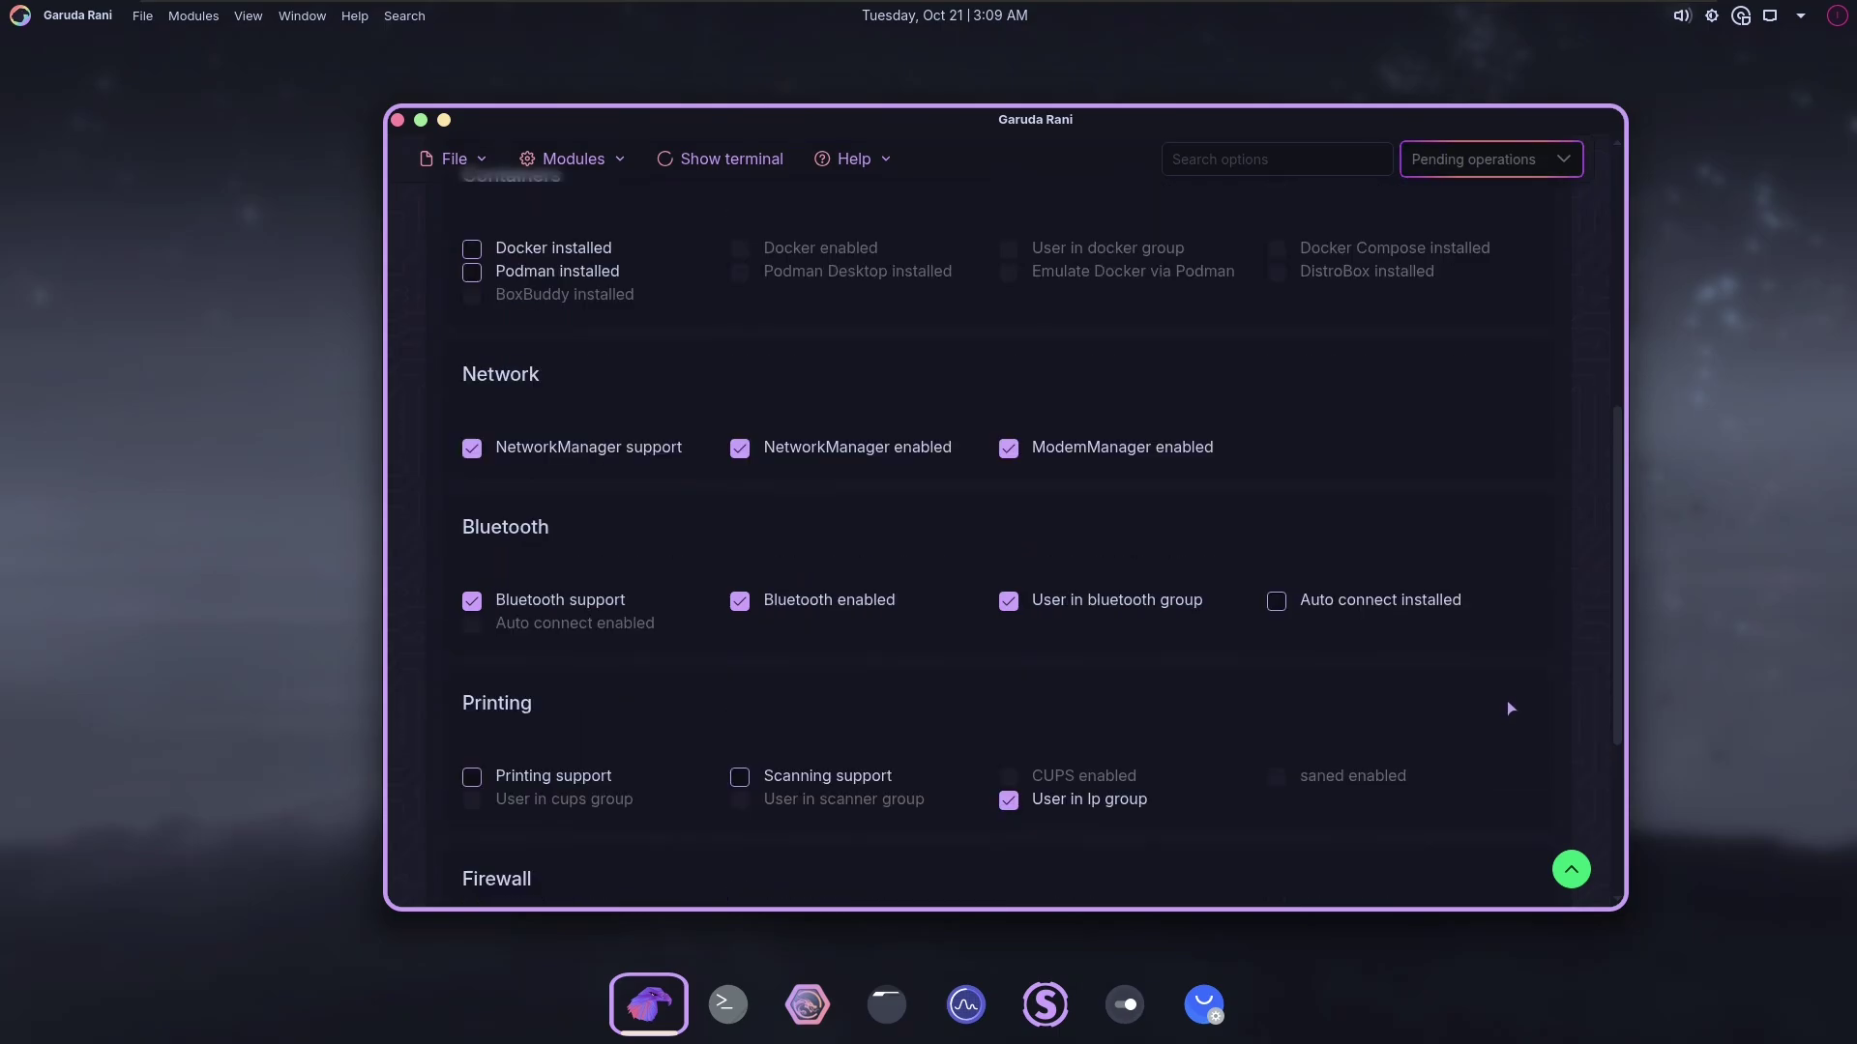
scroll(1508, 708, "down", 2)
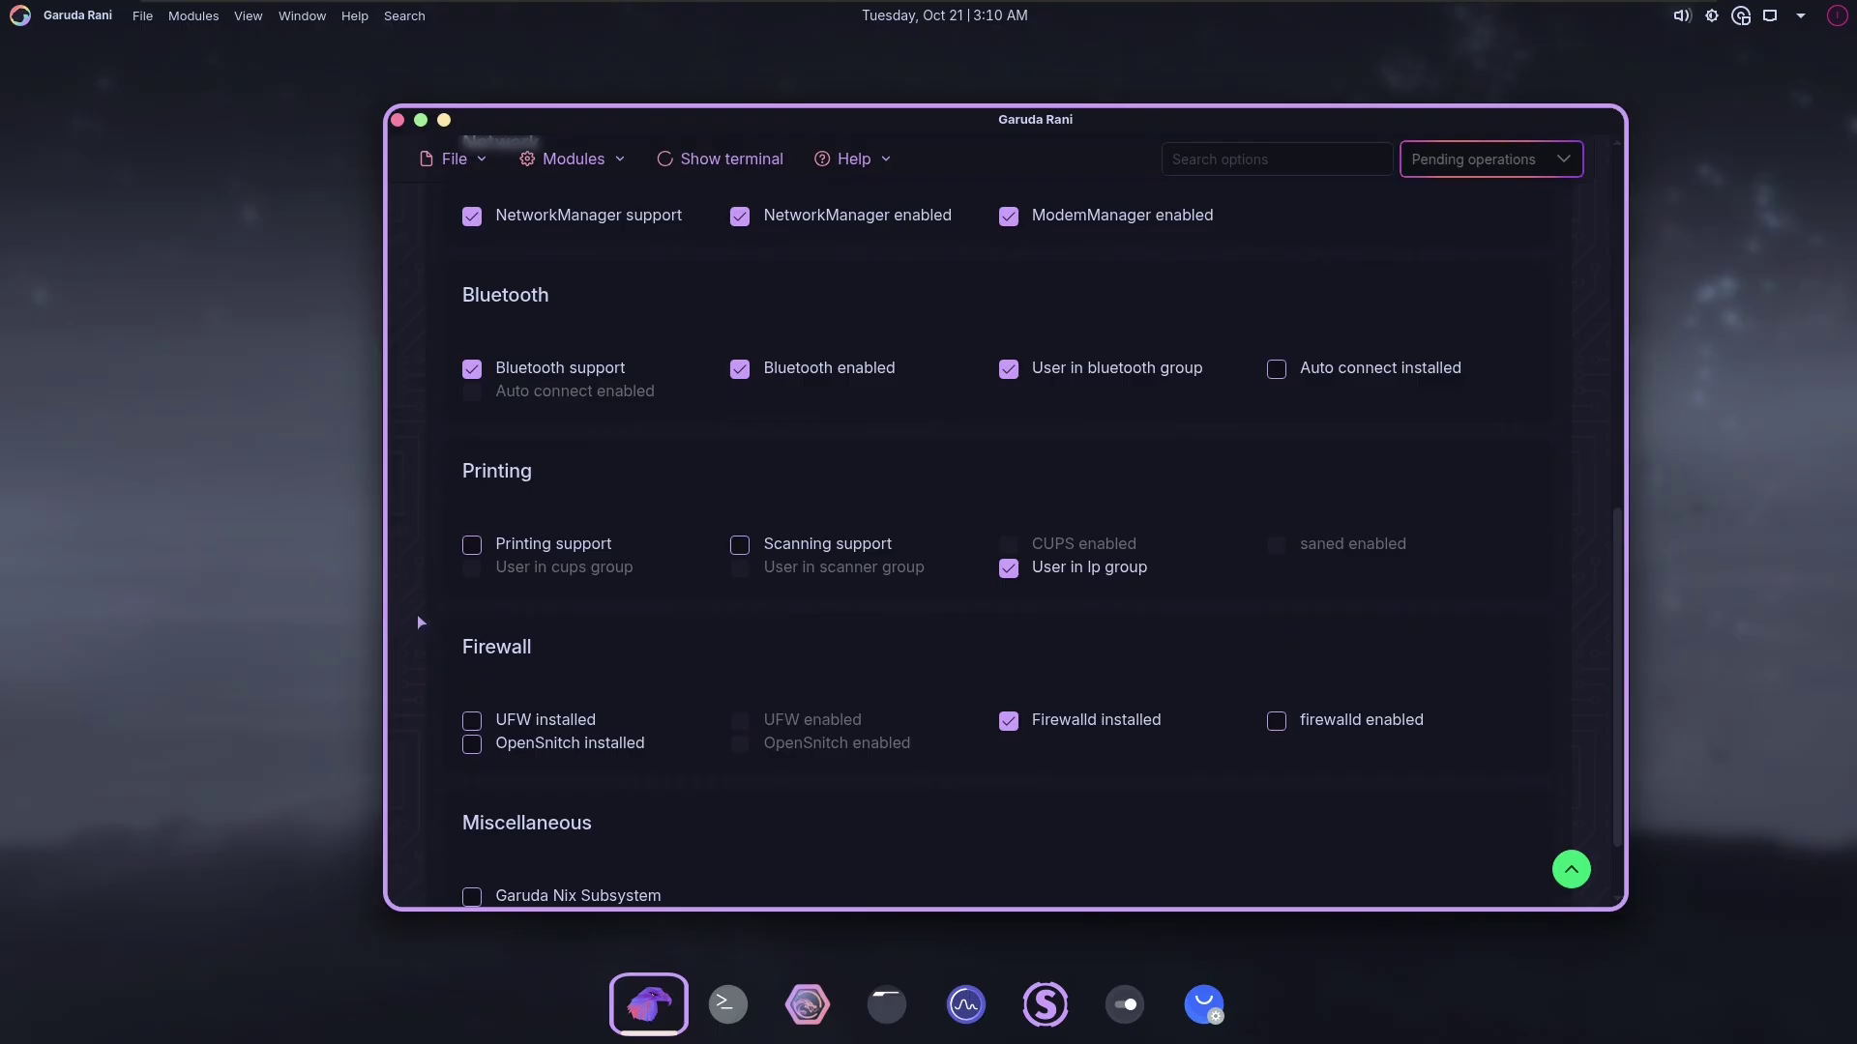
scroll(416, 623, "up", 6)
scroll(412, 626, "down", 6)
scroll(422, 726, "down", 1)
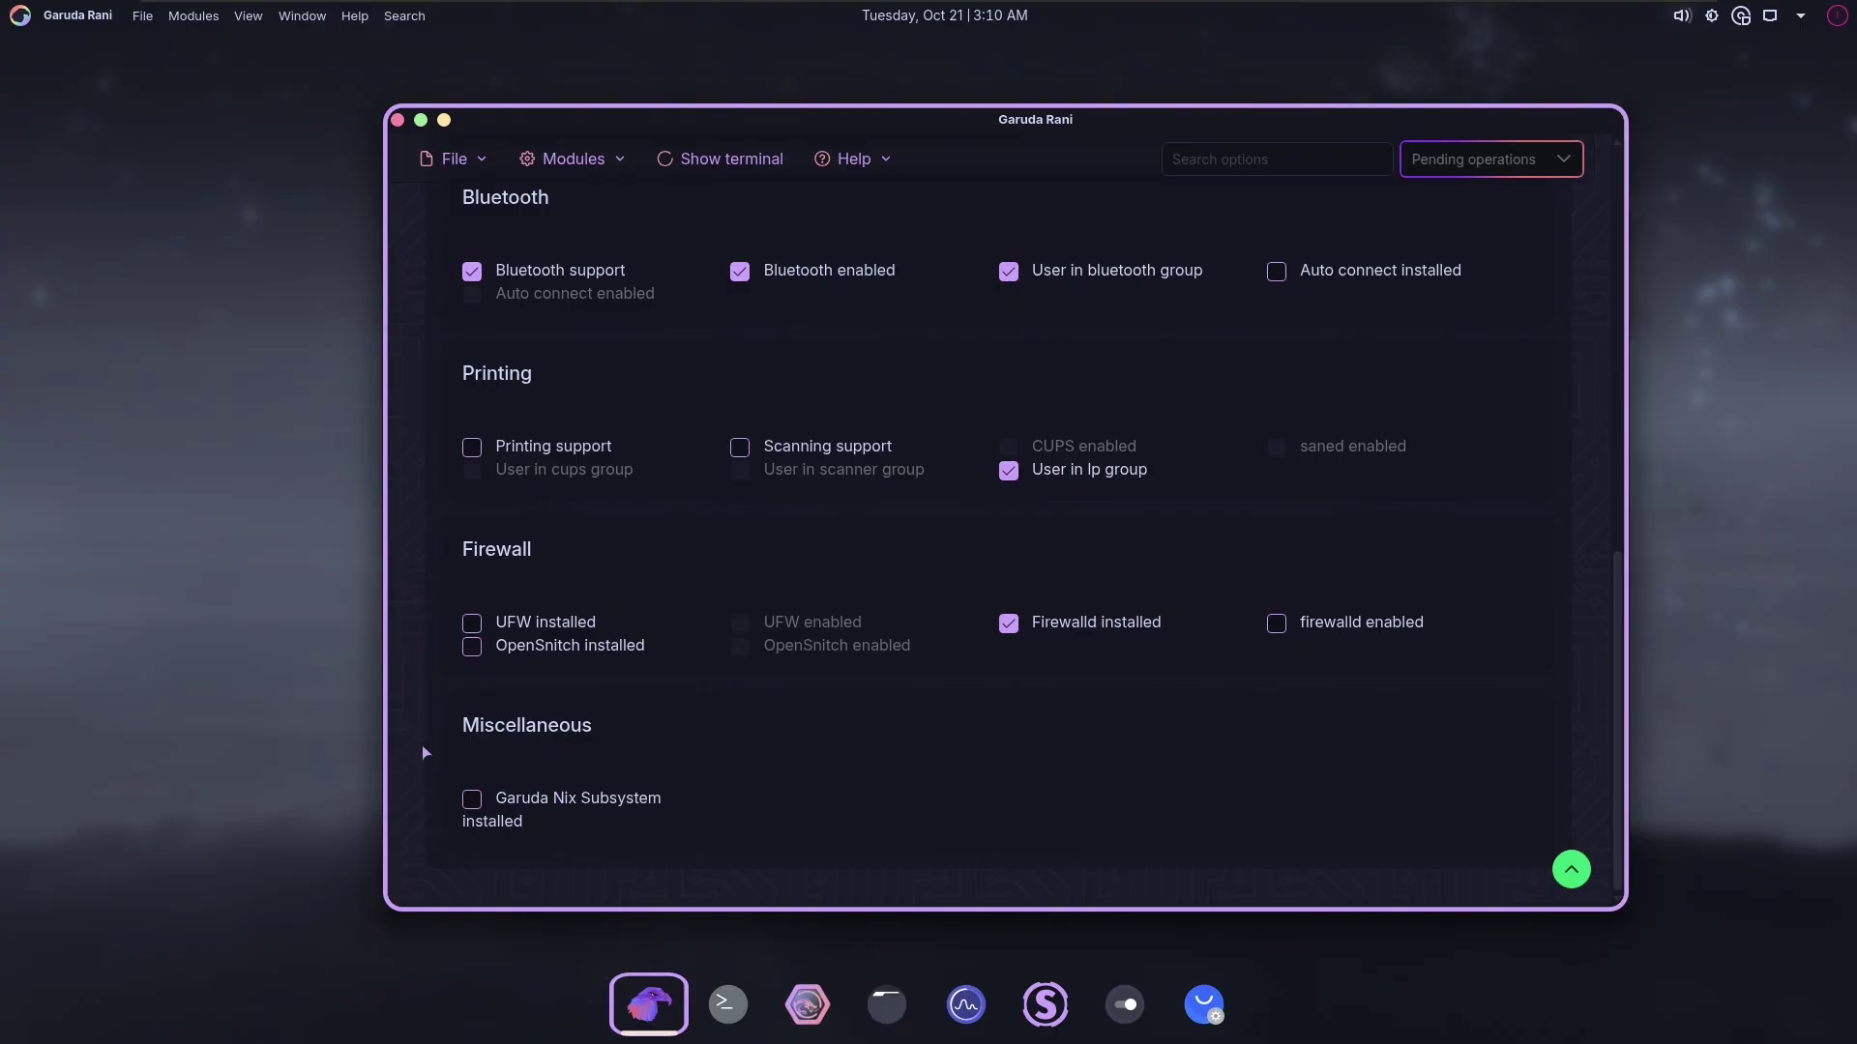
- Switch to the System settings tab and look over the fish login shell, DNS and Performance options
scroll(410, 743, "up", 10)
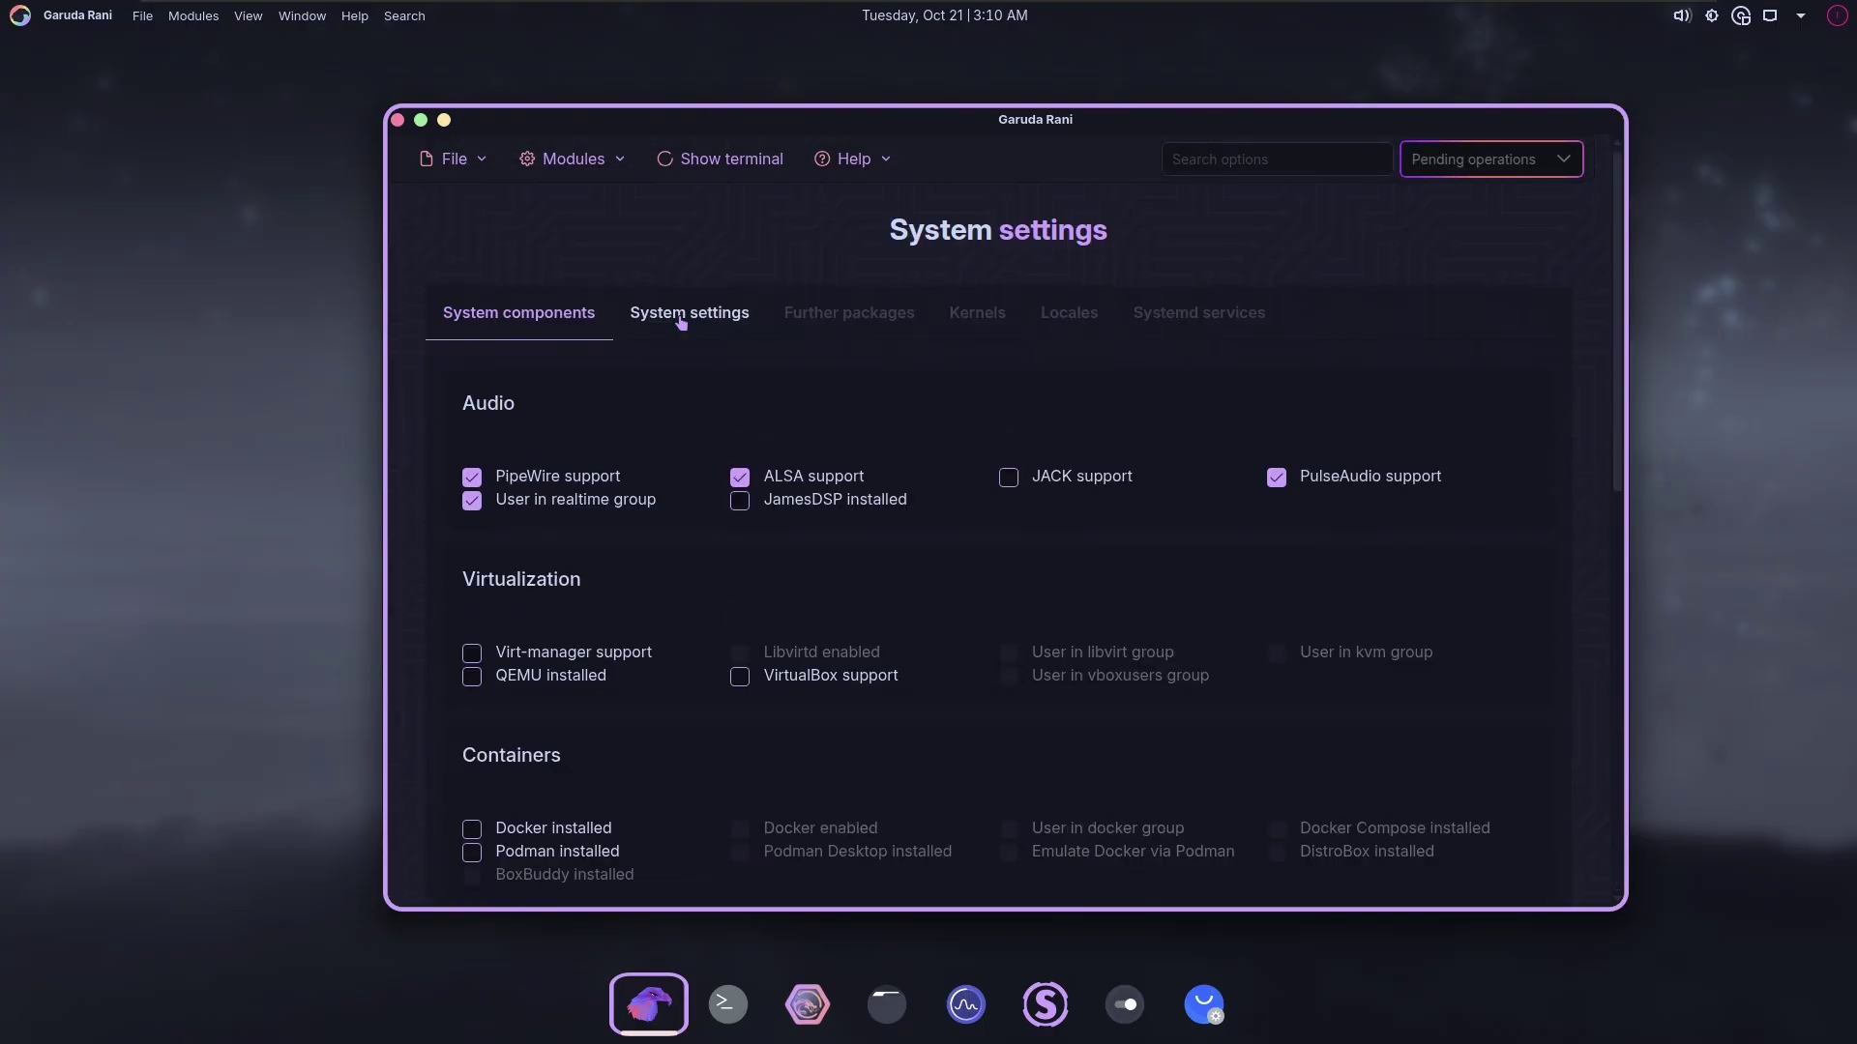
left_click(693, 325)
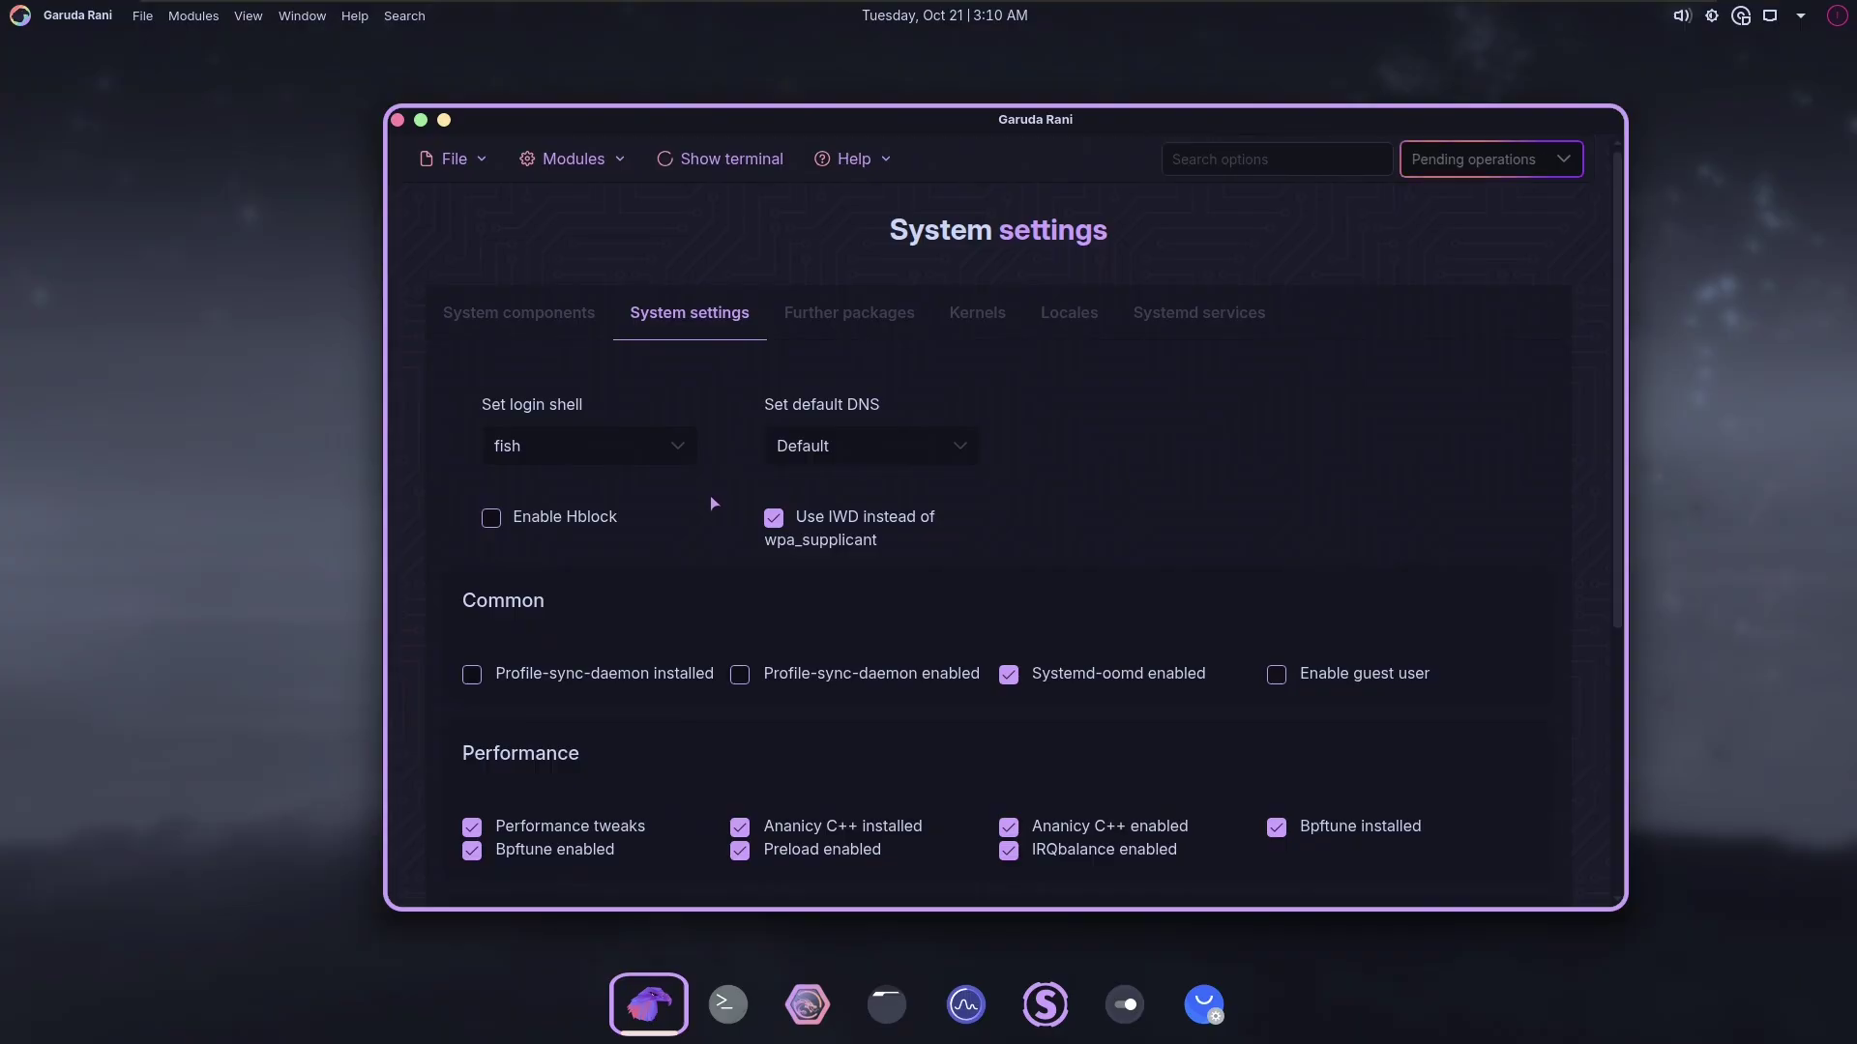
scroll(1586, 563, "down", 4)
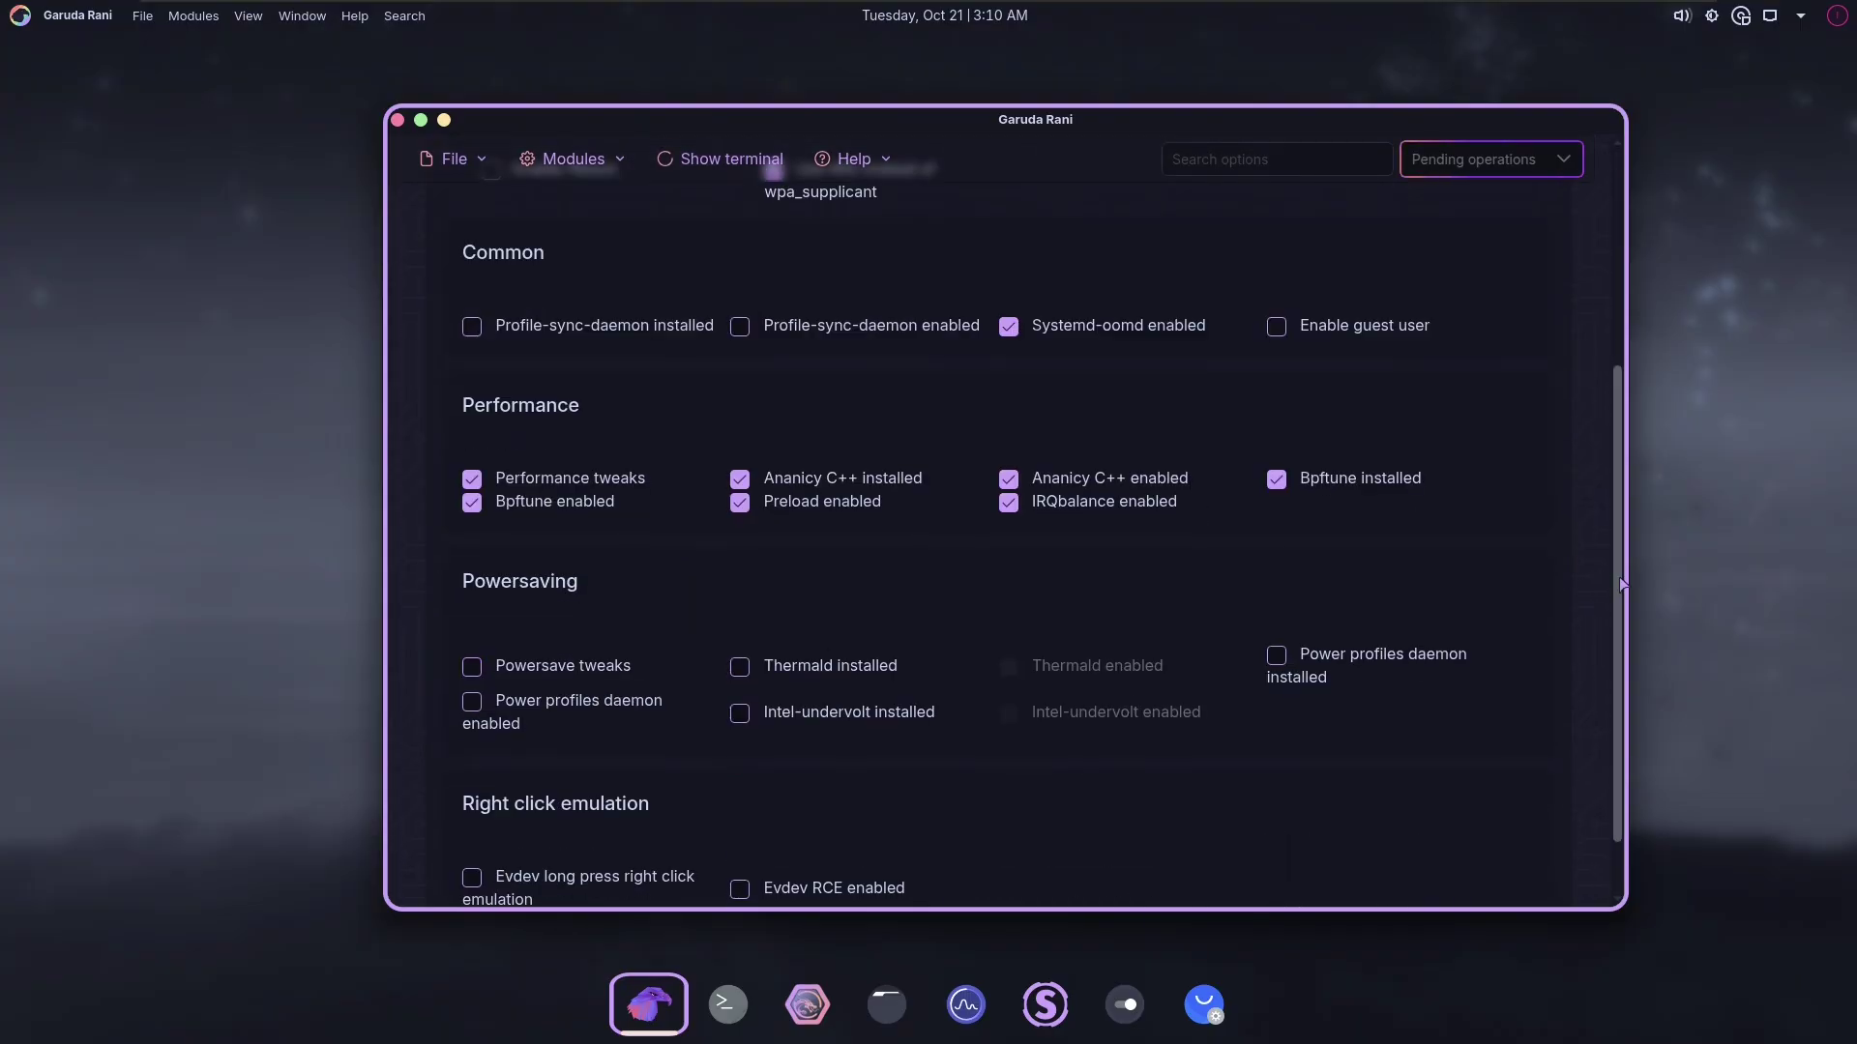
scroll(1596, 537, "up", 2)
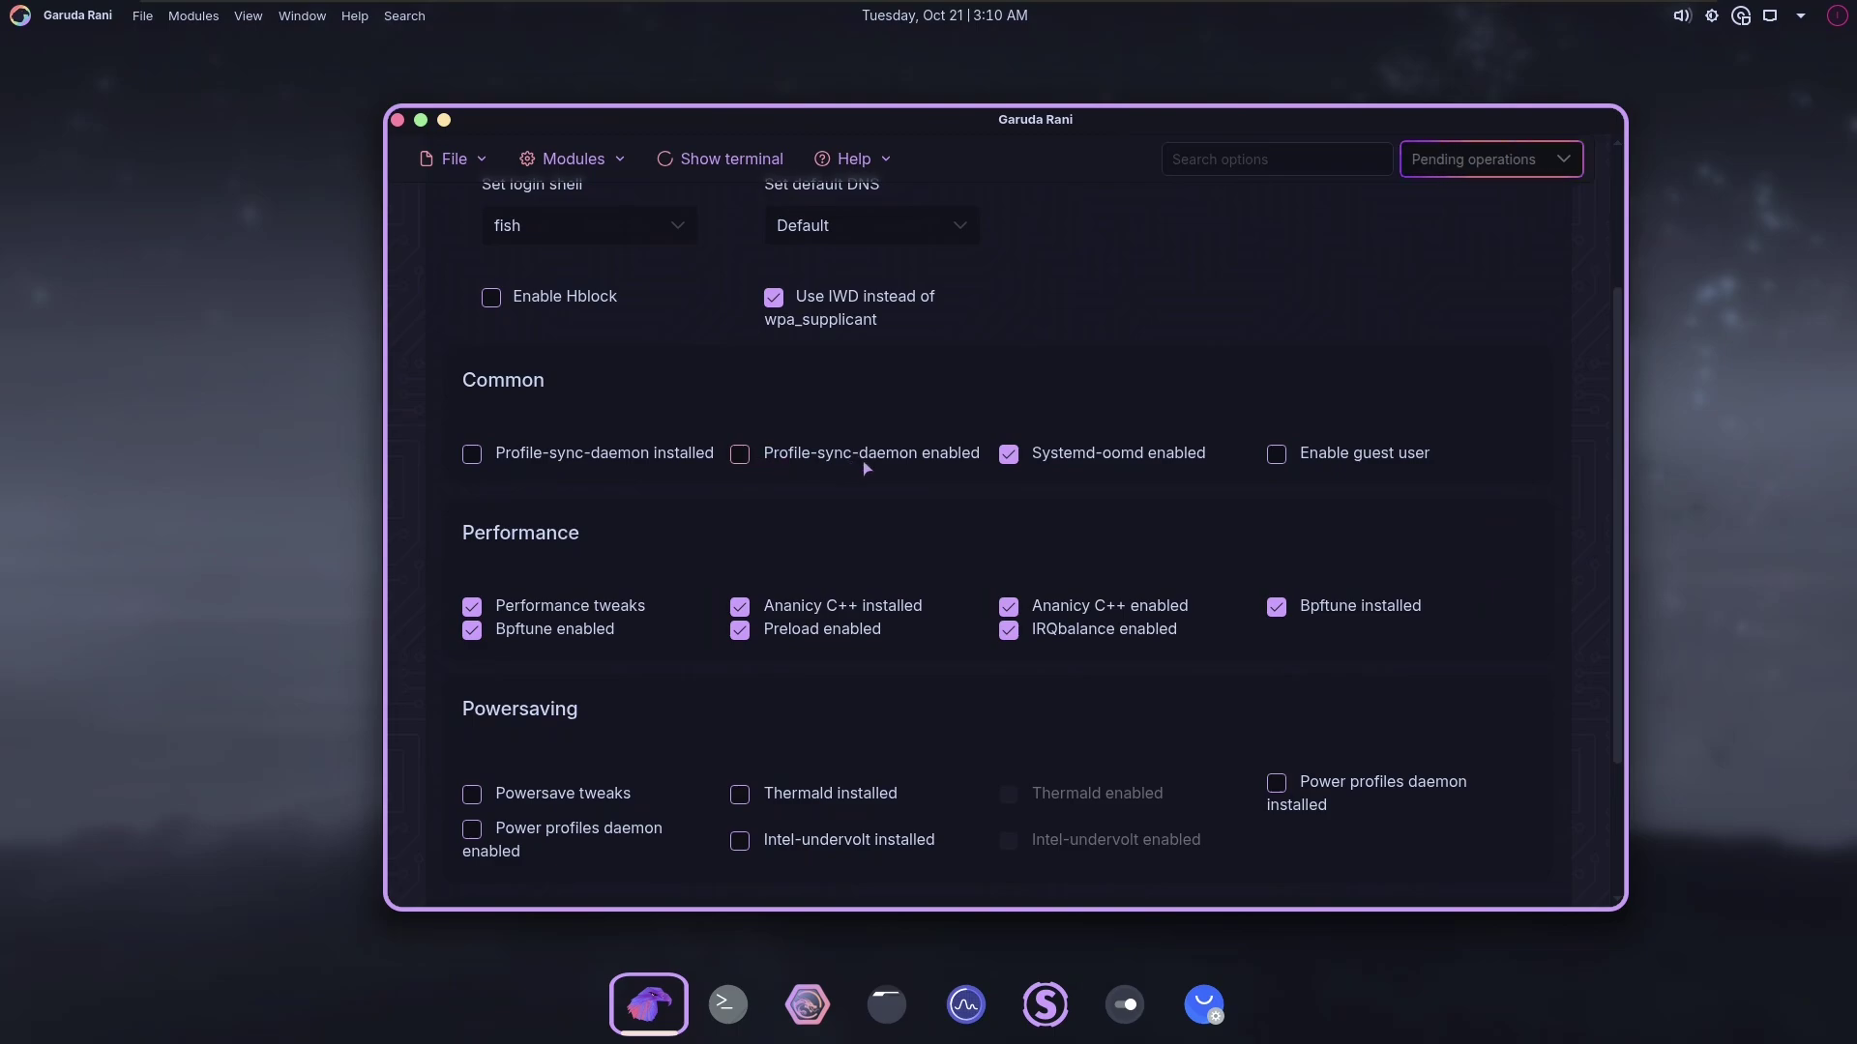
scroll(1628, 494, "down", 1)
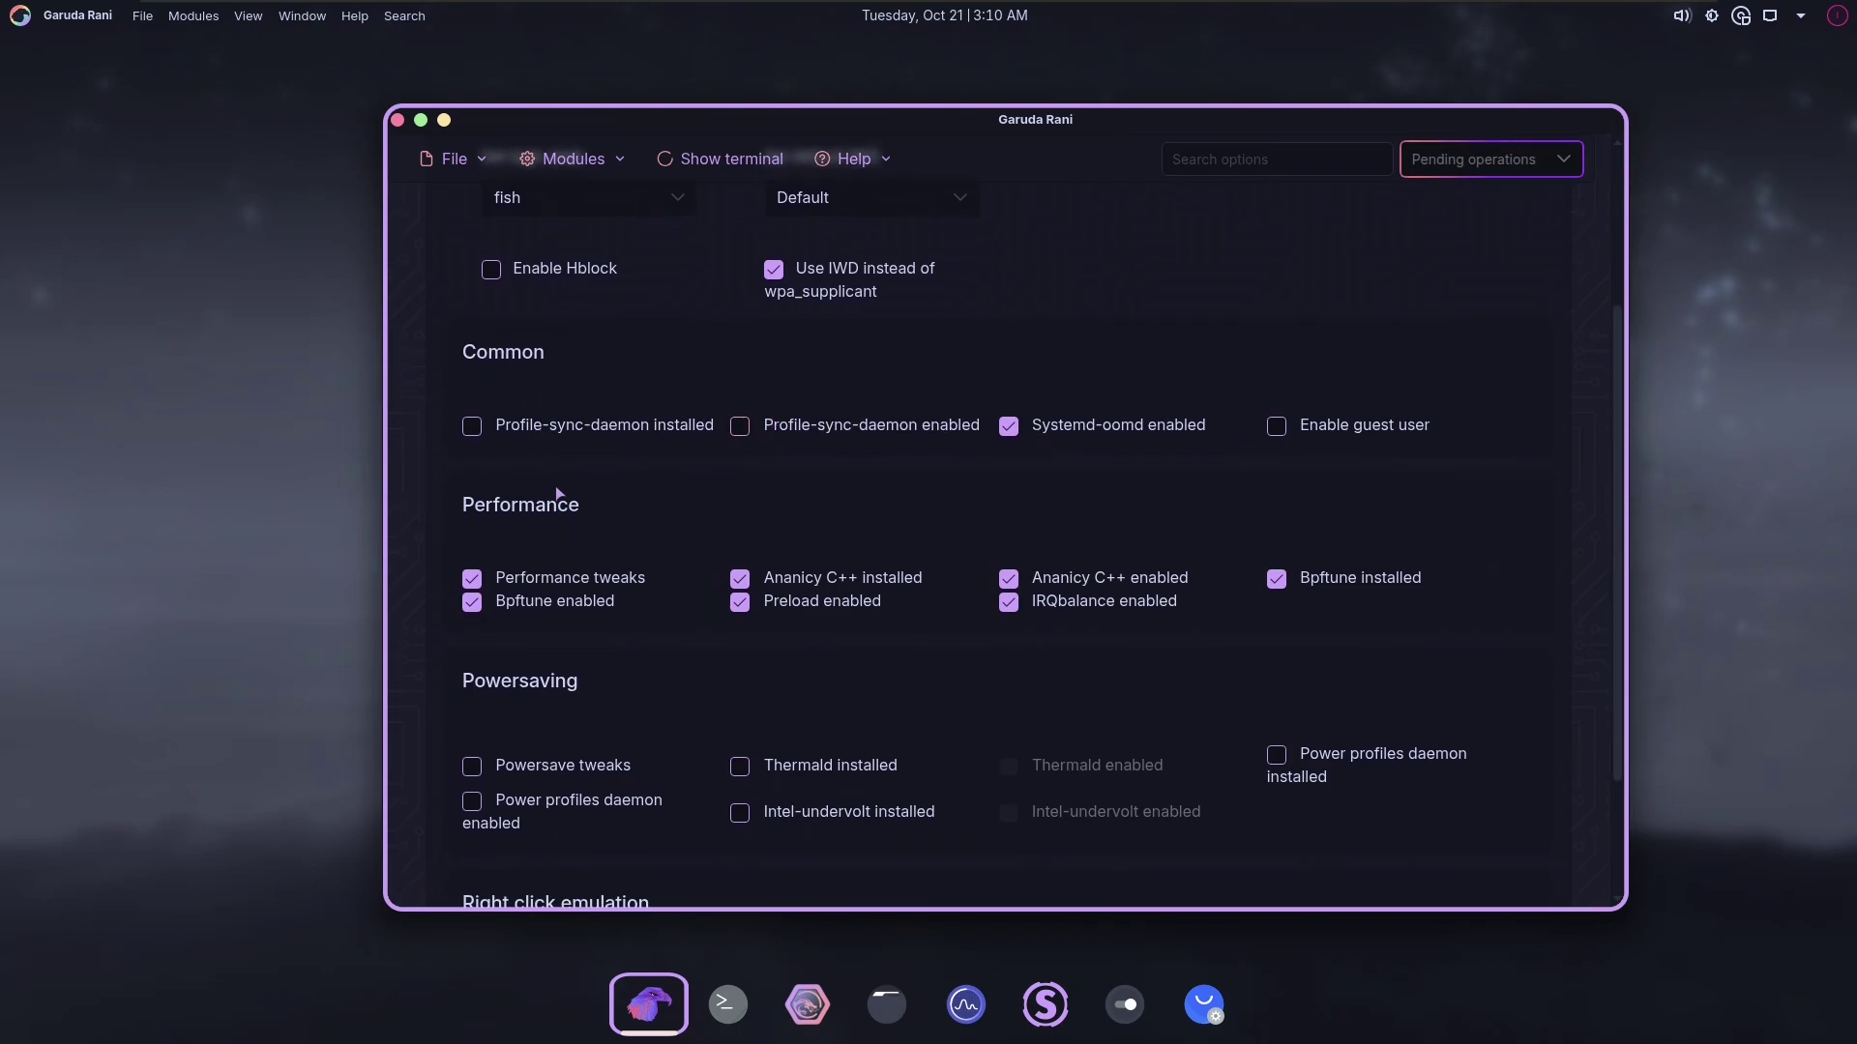
scroll(463, 569, "down", 2)
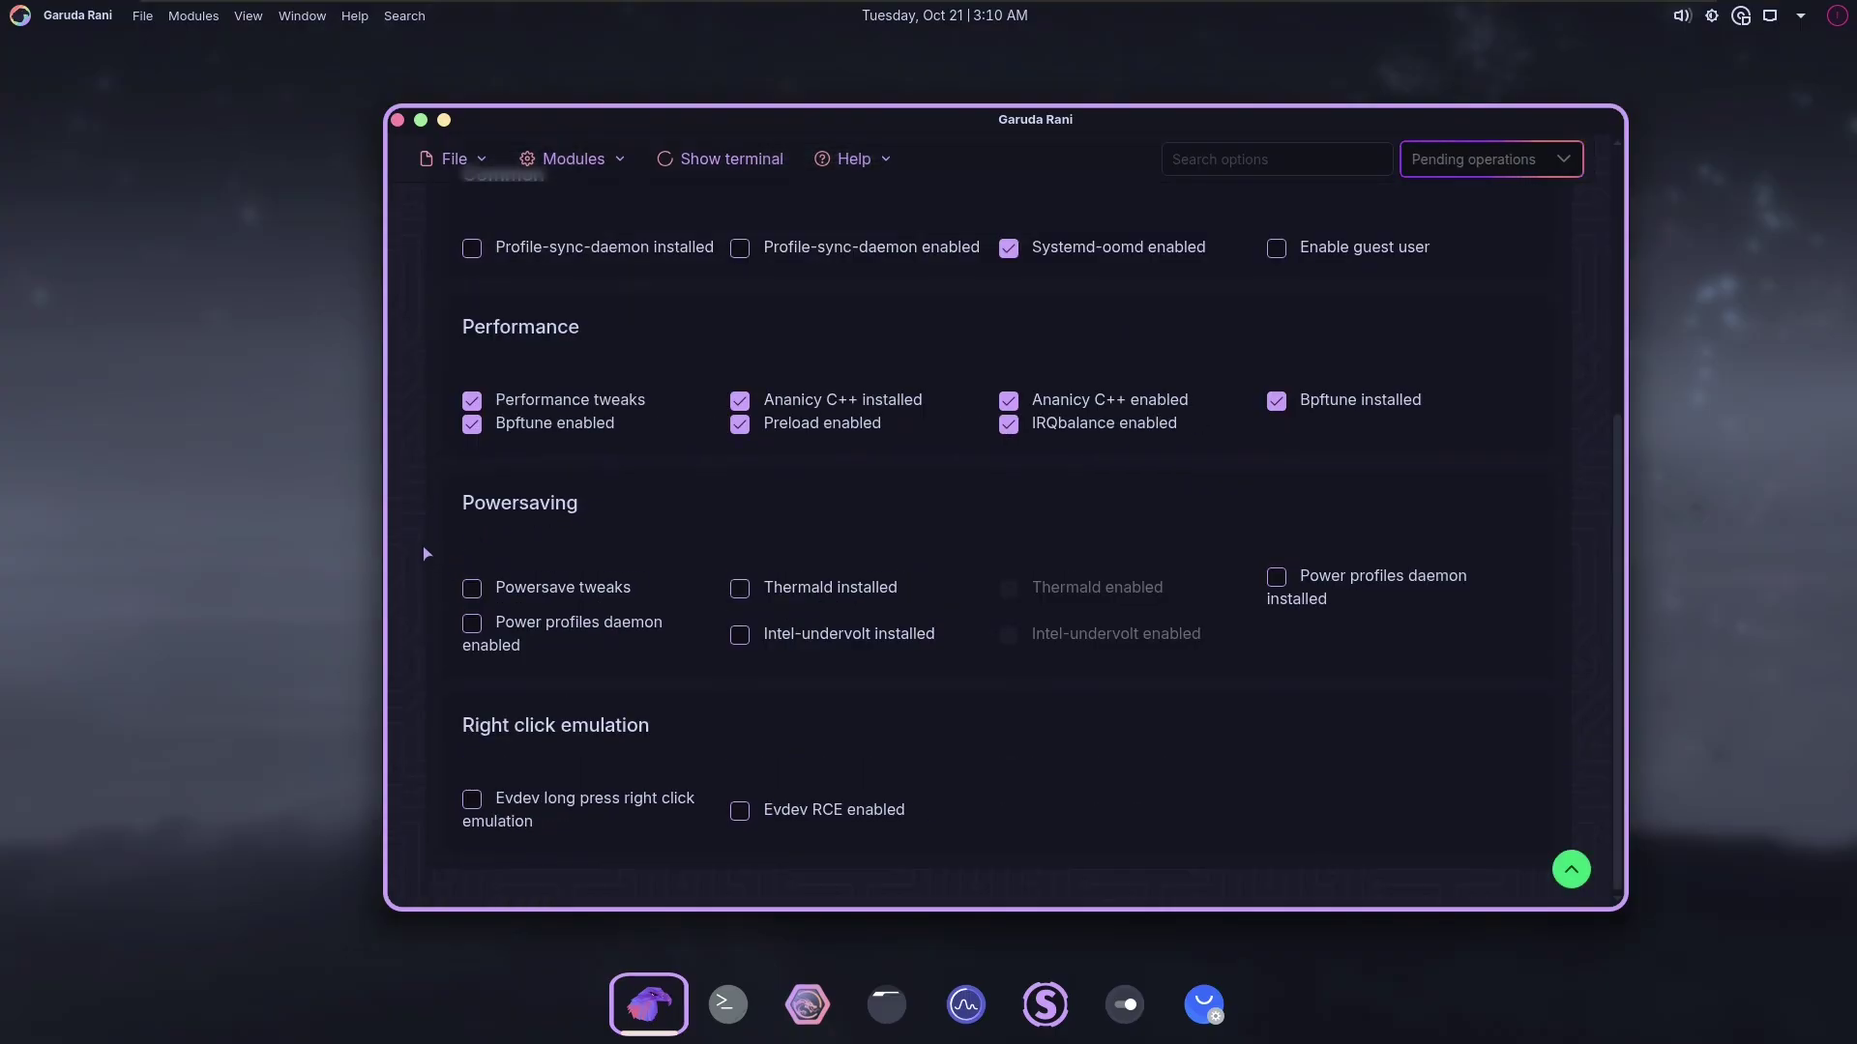
scroll(426, 543, "up", 5)
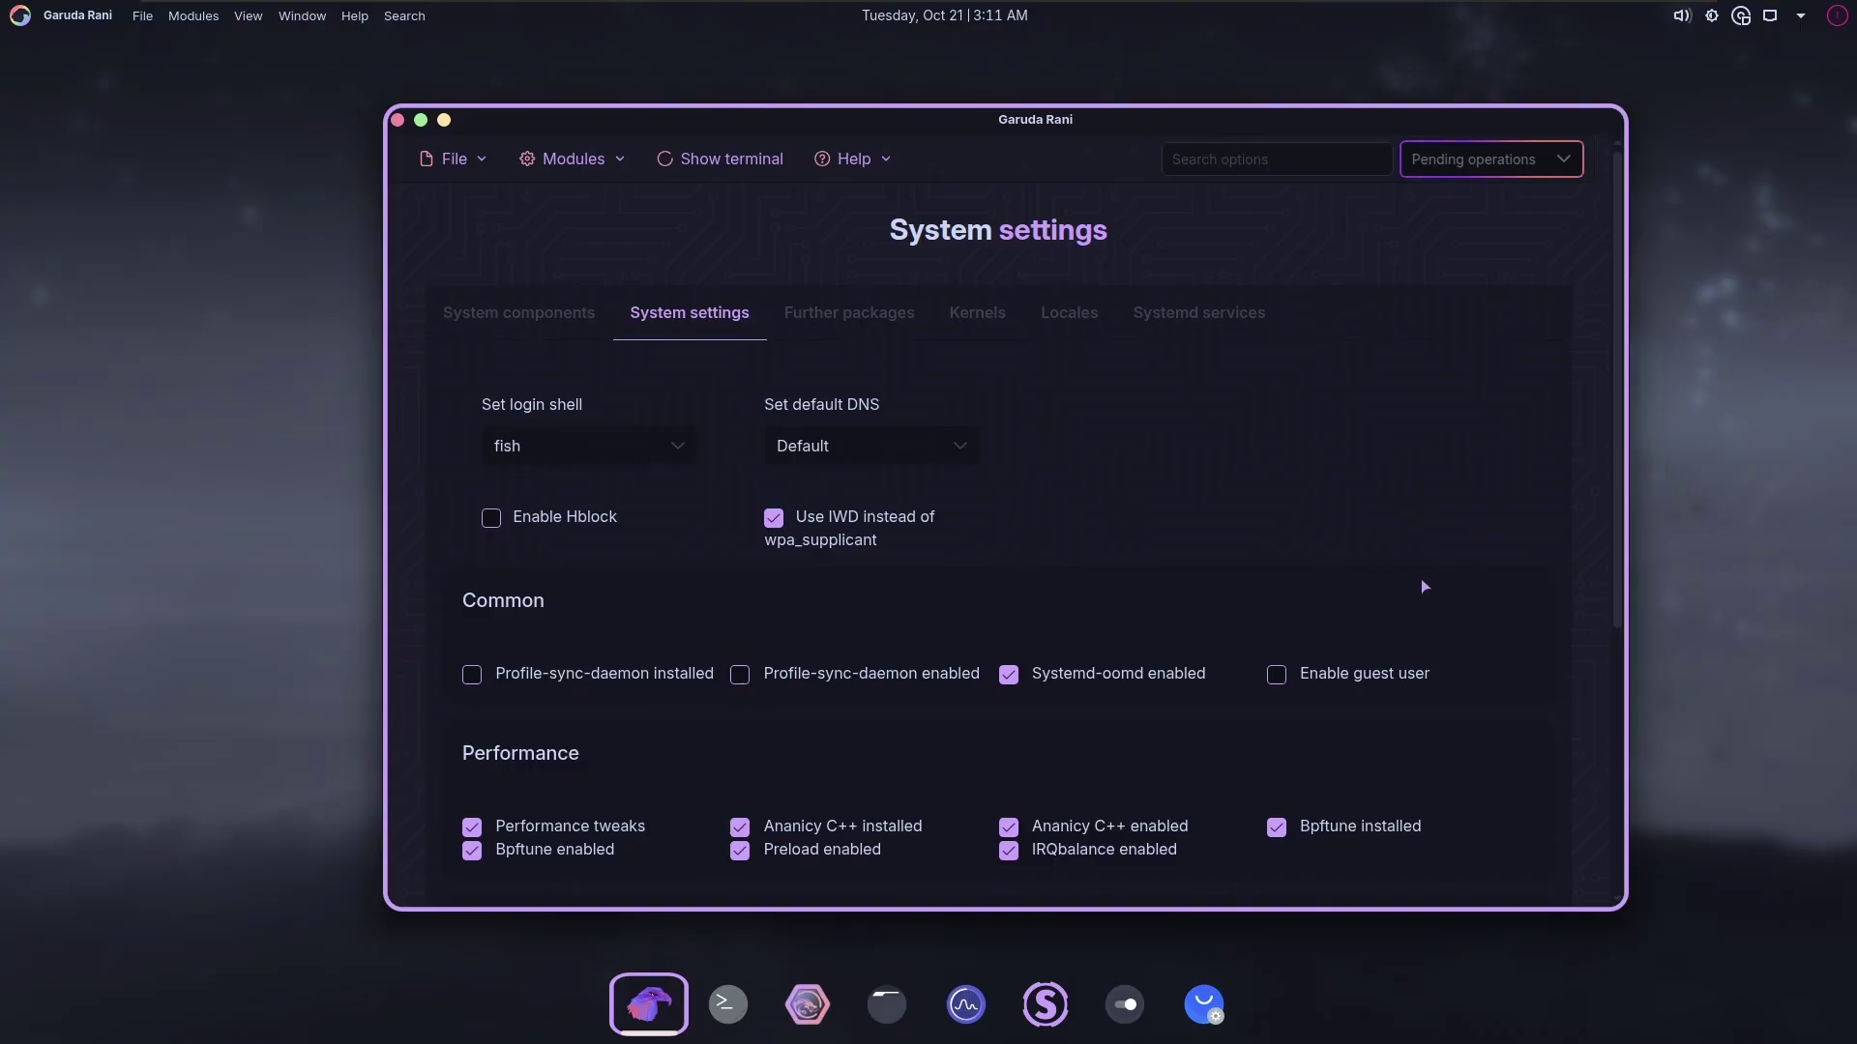
scroll(1429, 585, "down", 2)
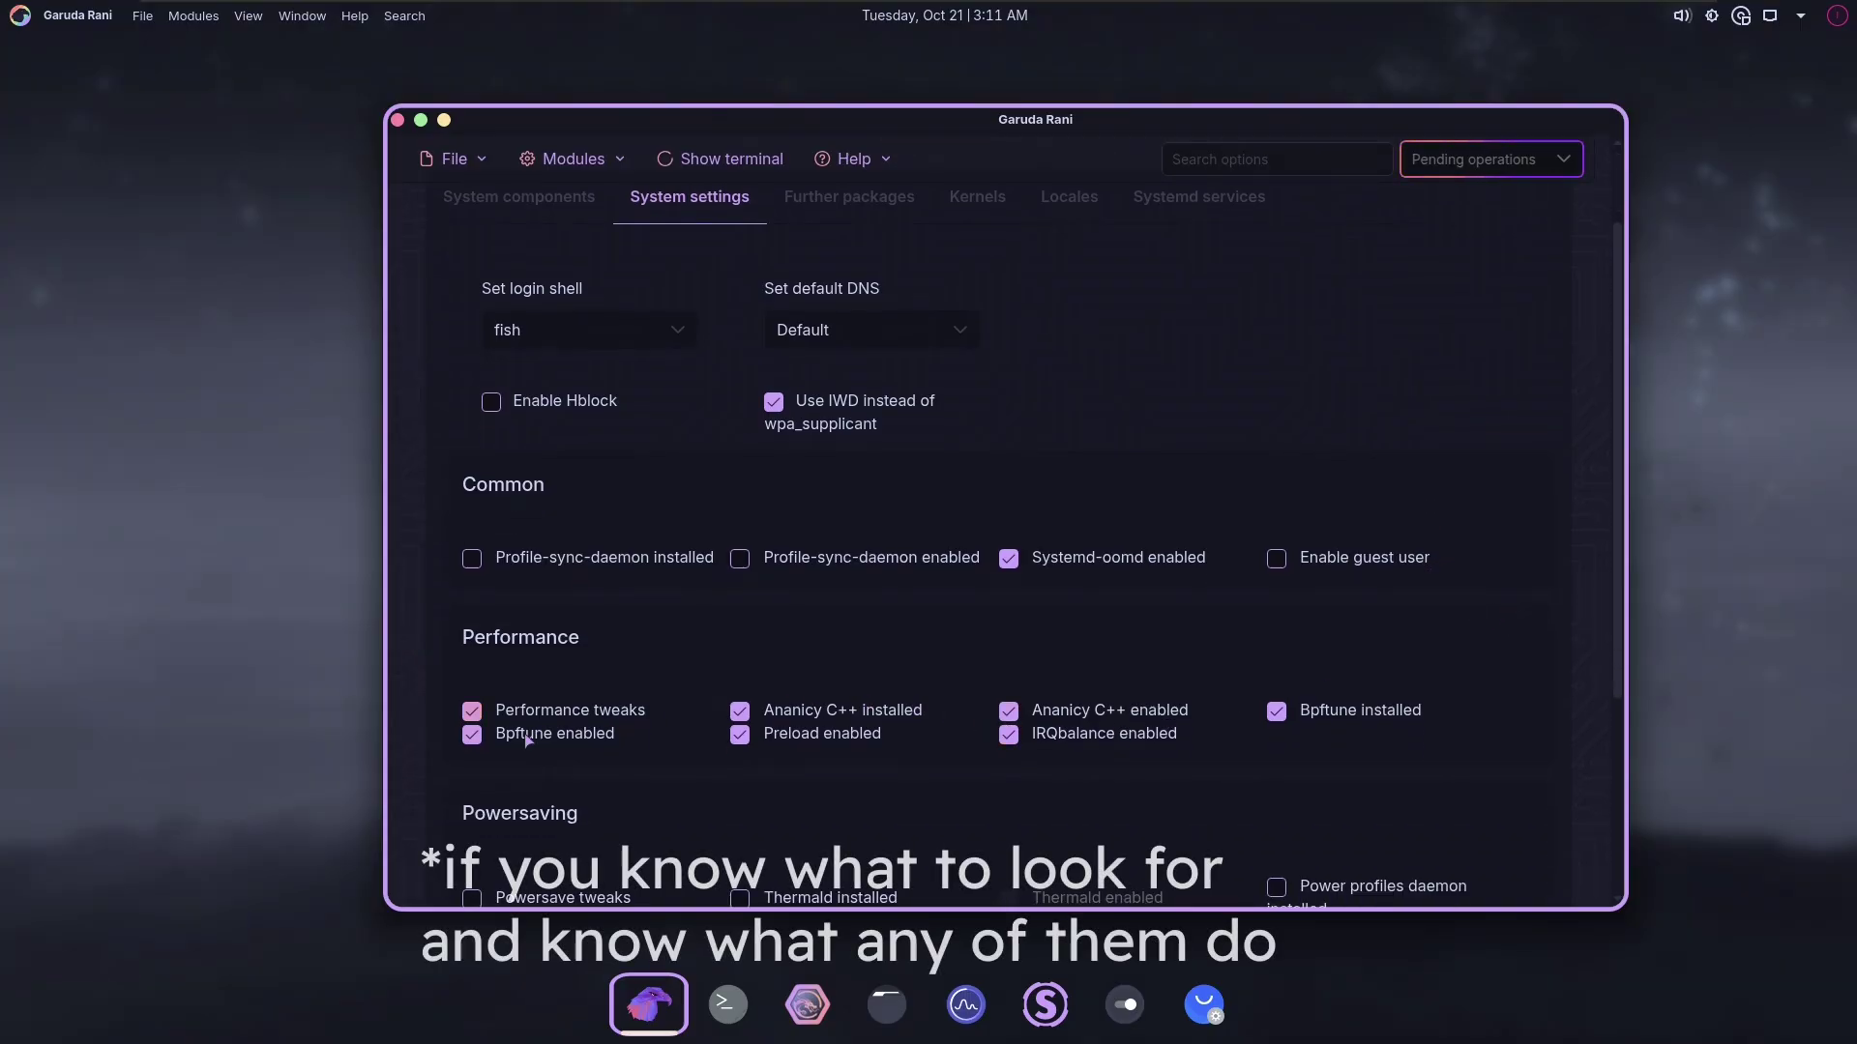
scroll(523, 791, "down", 2)
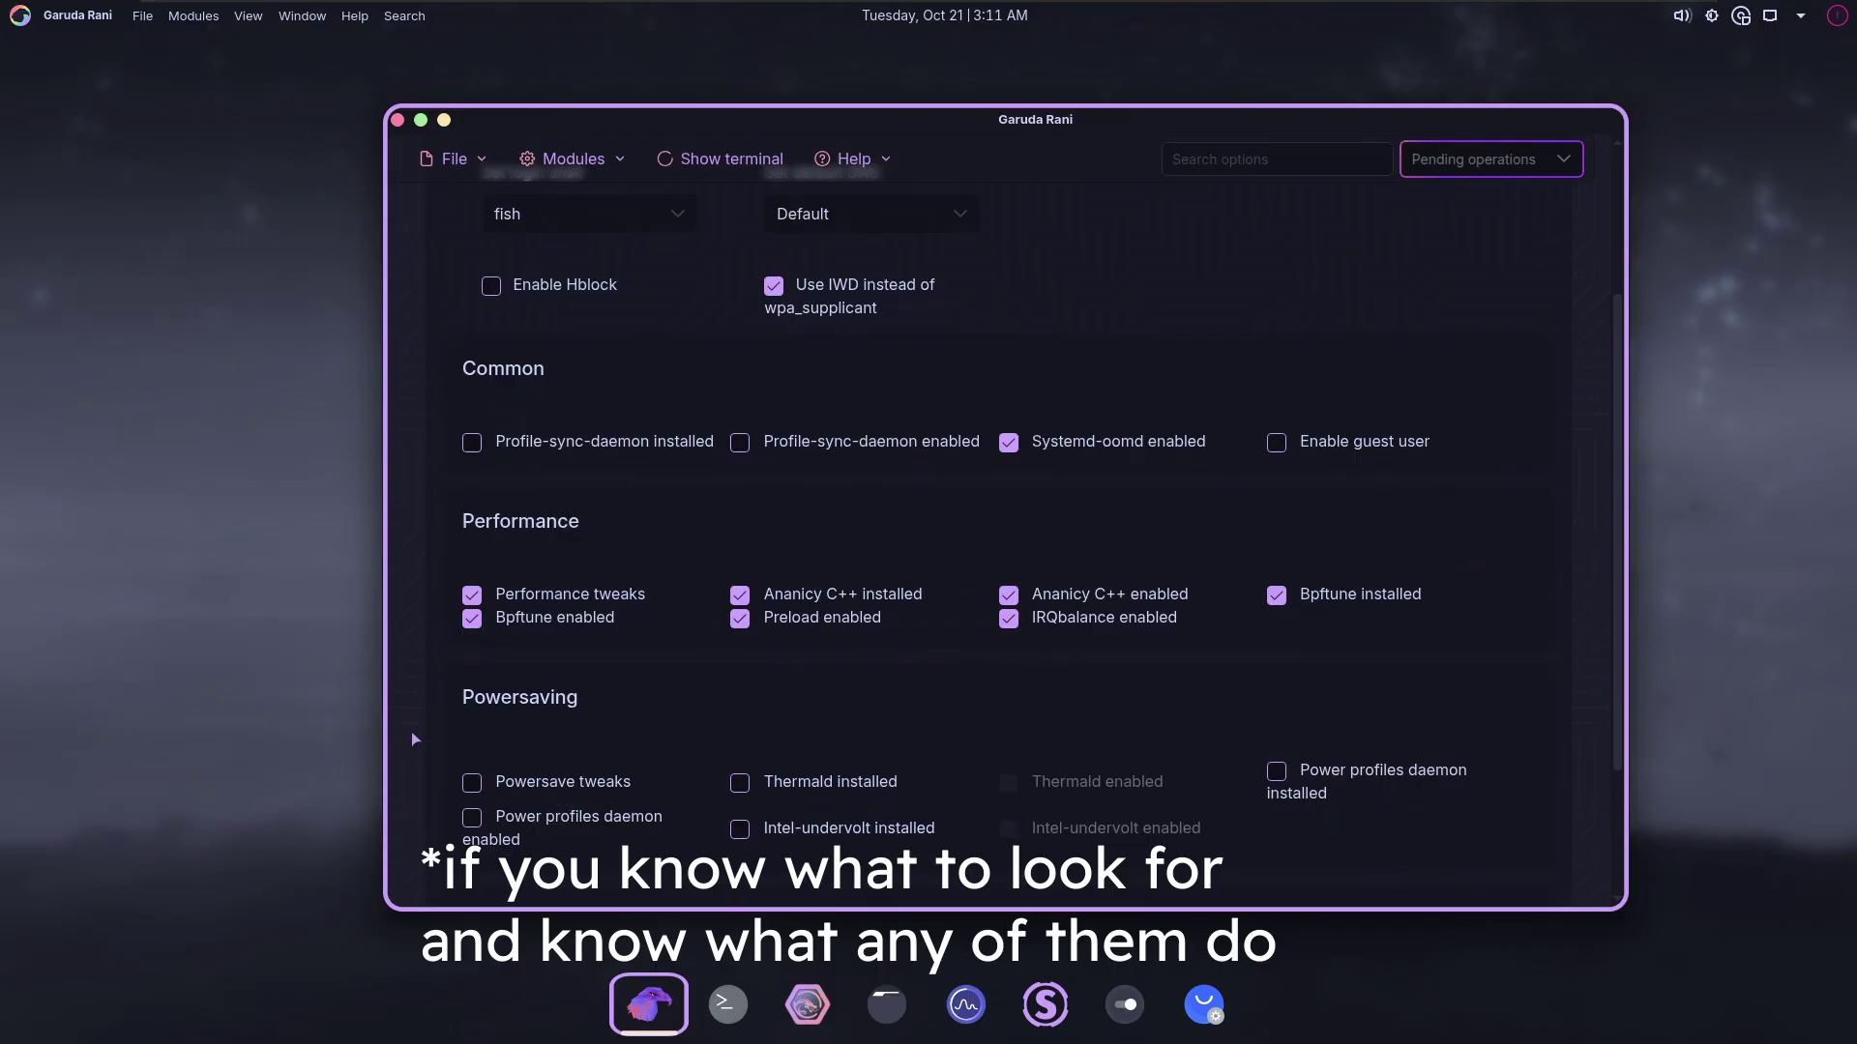
scroll(414, 737, "up", 2)
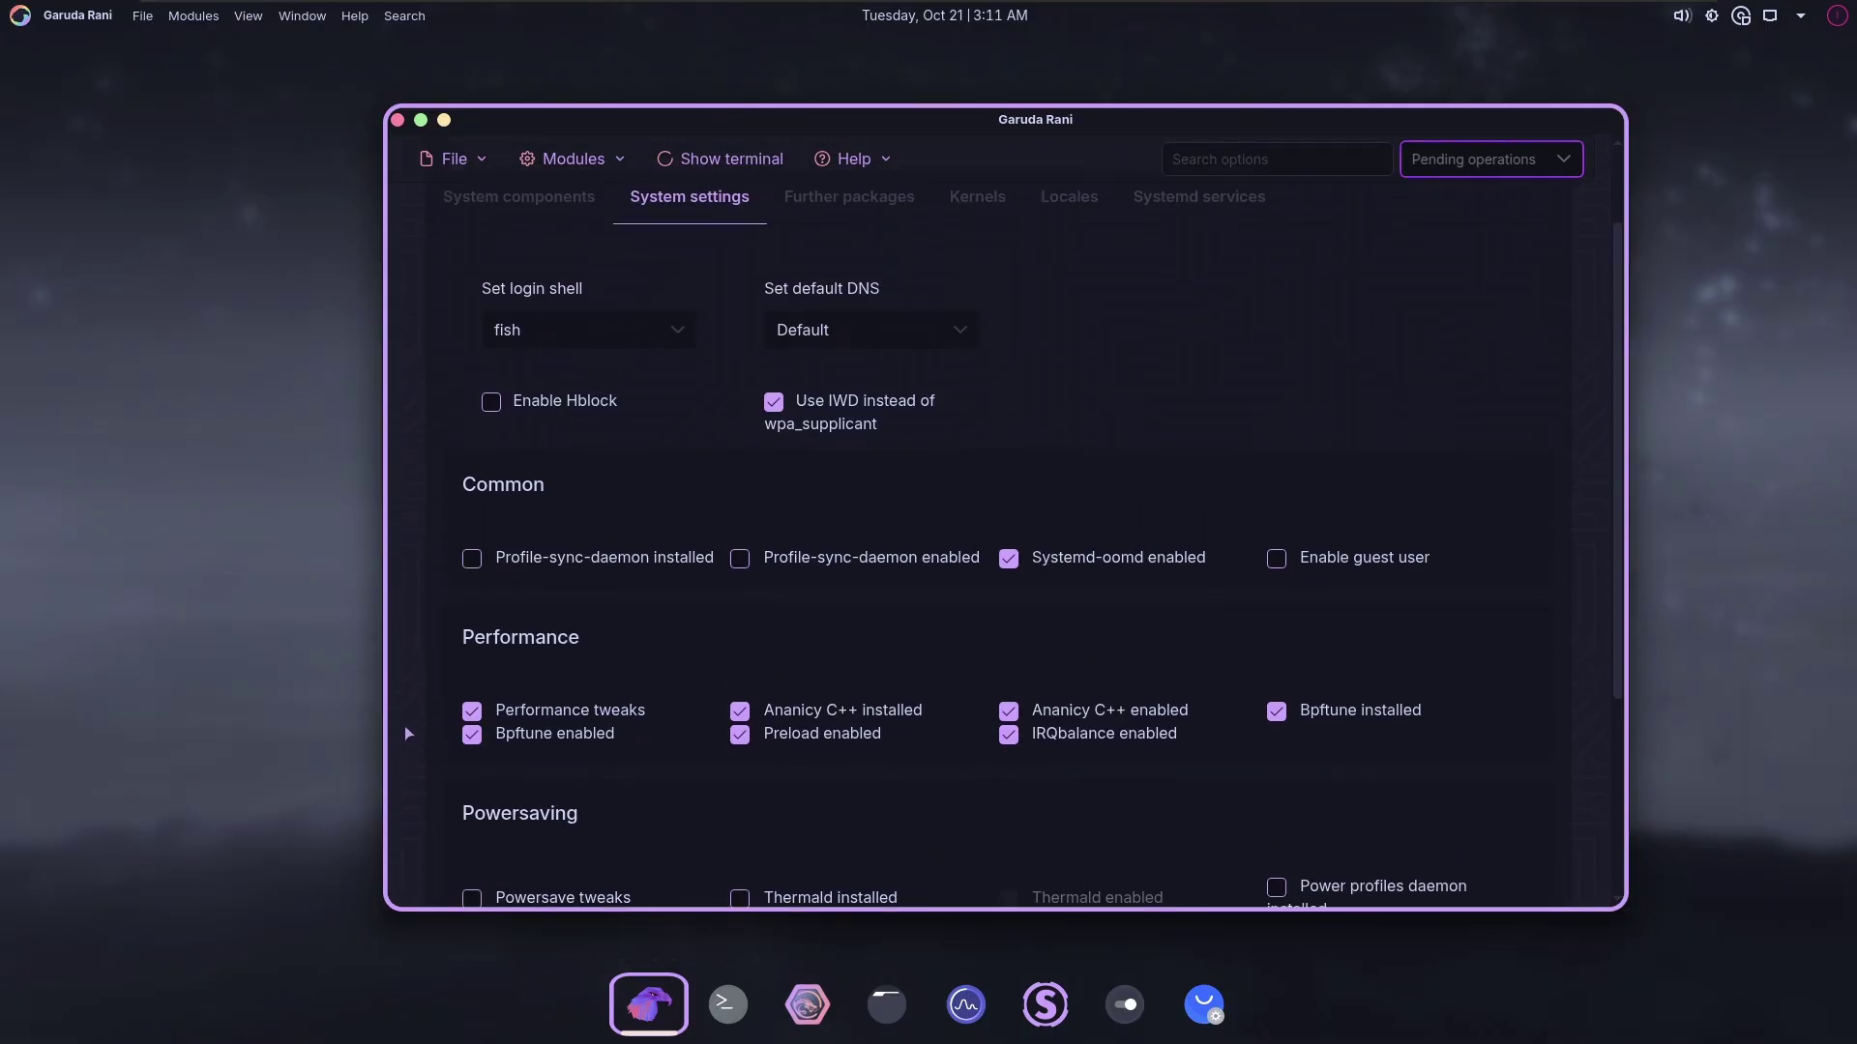
scroll(1402, 597, "up", 2)
scroll(1528, 691, "down", 2)
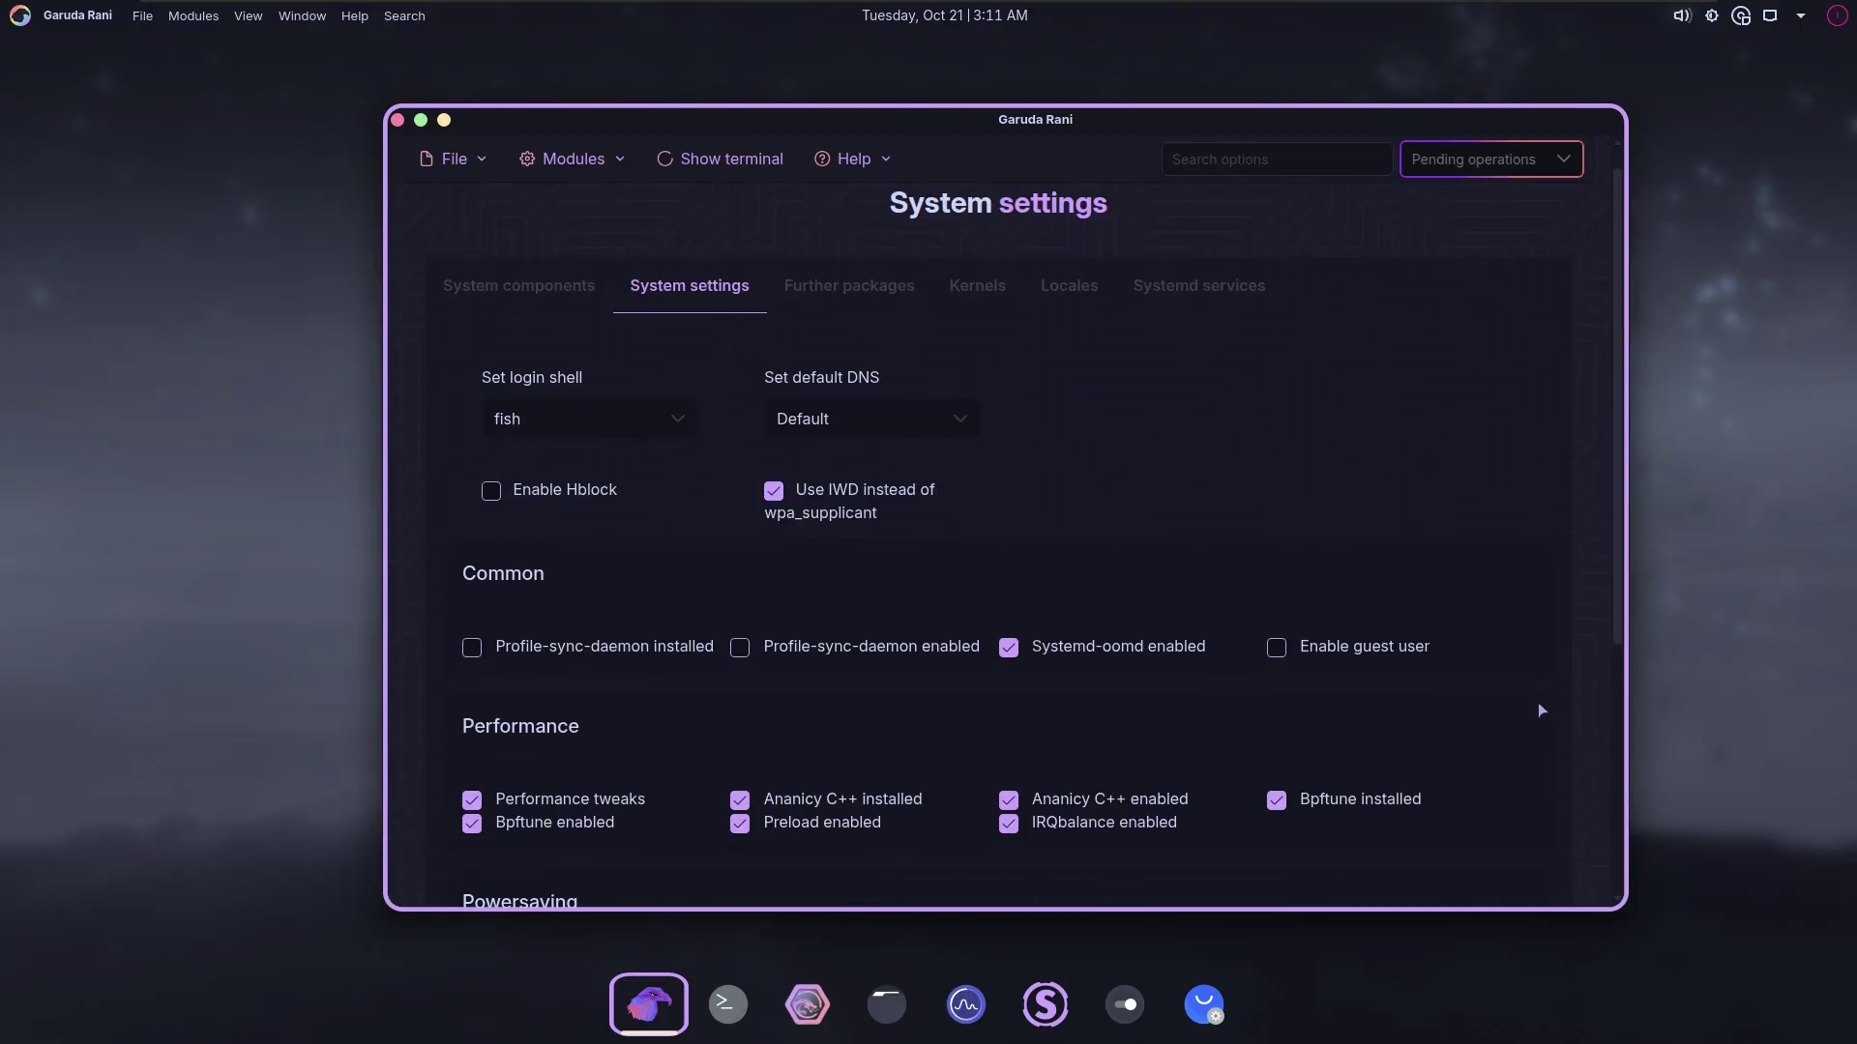
scroll(1597, 752, "down", 4)
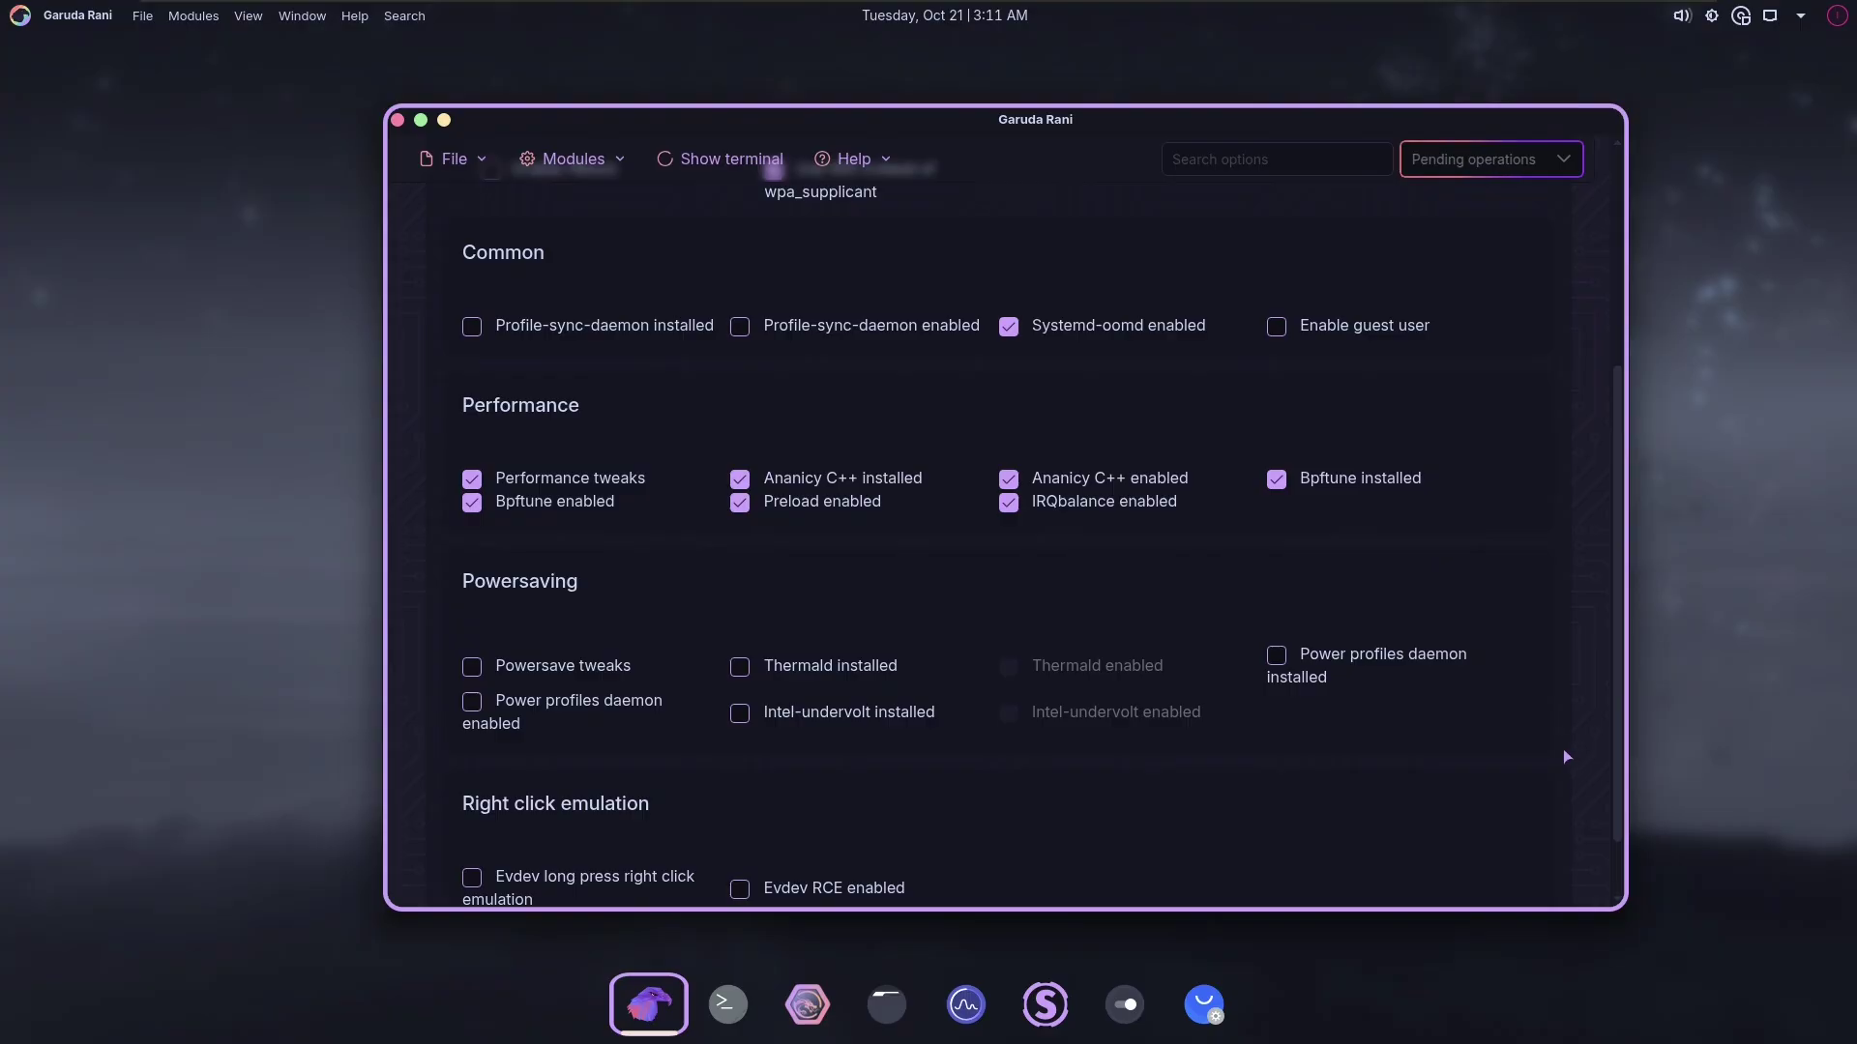
scroll(1567, 757, "down", 2)
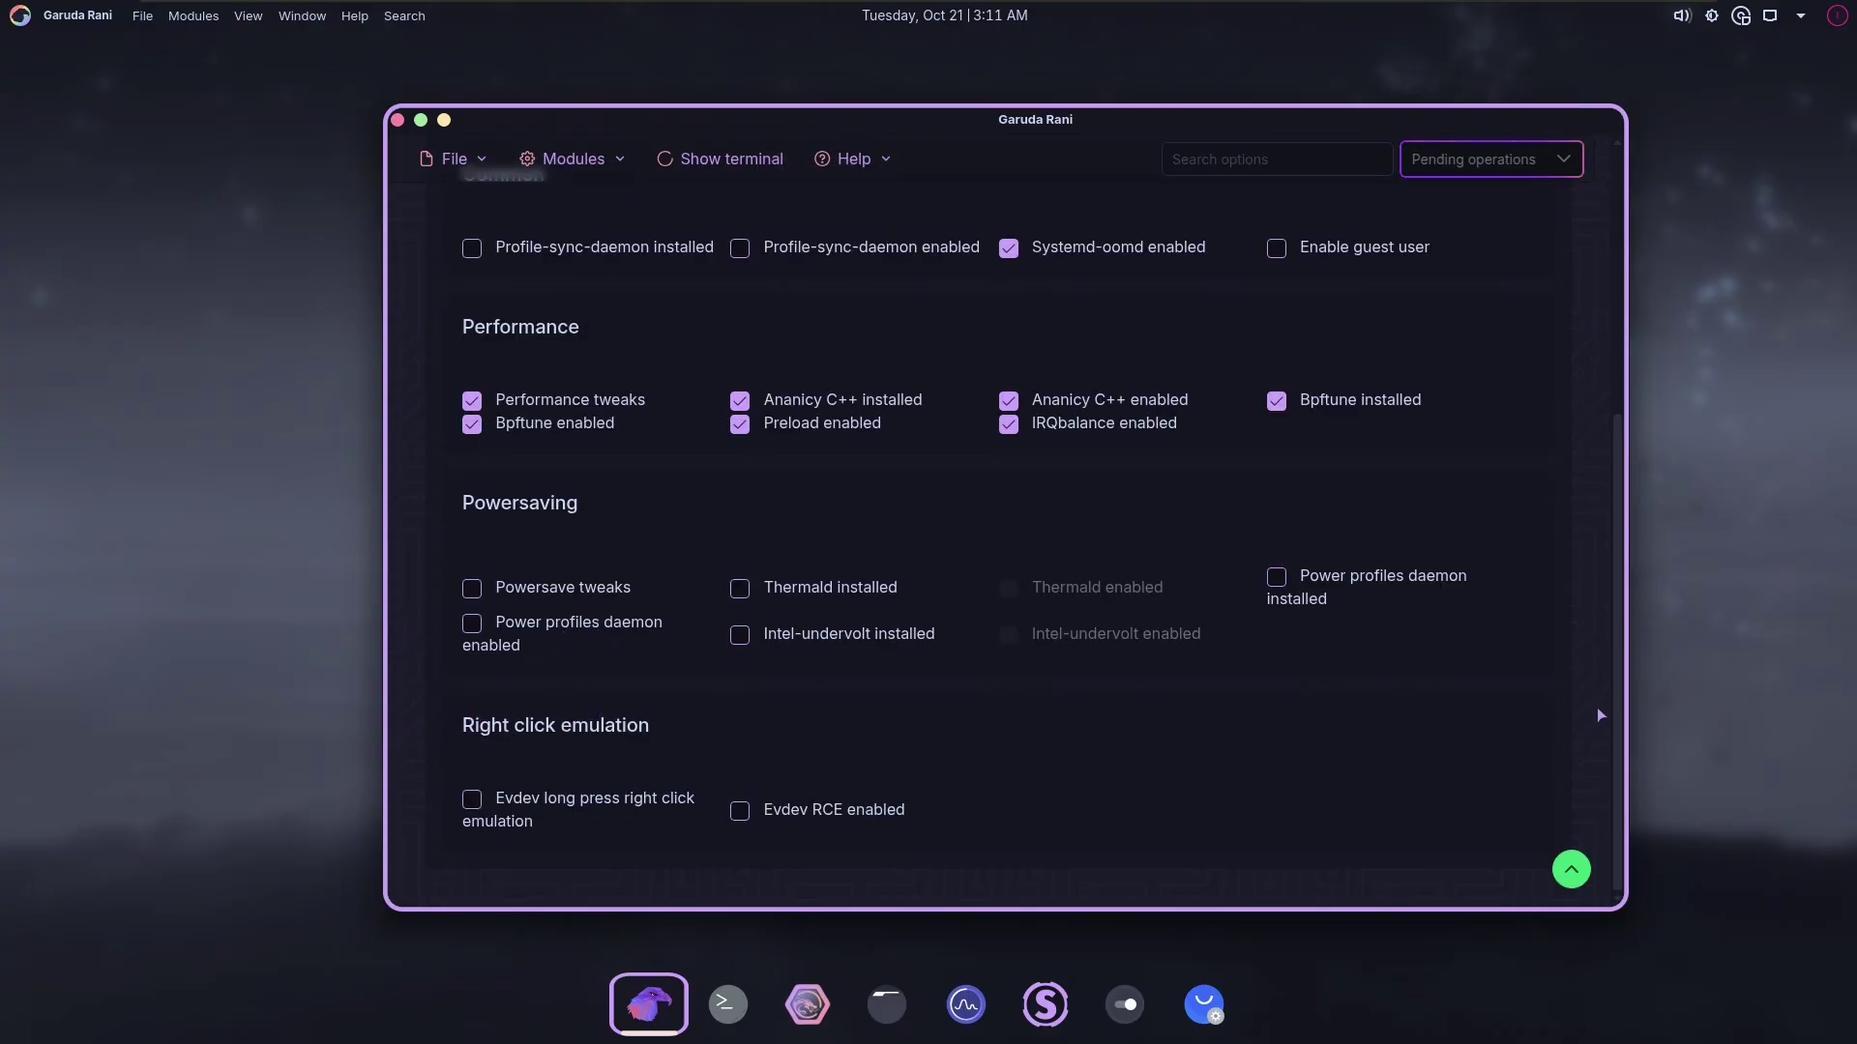
scroll(1596, 716, "up", 7)
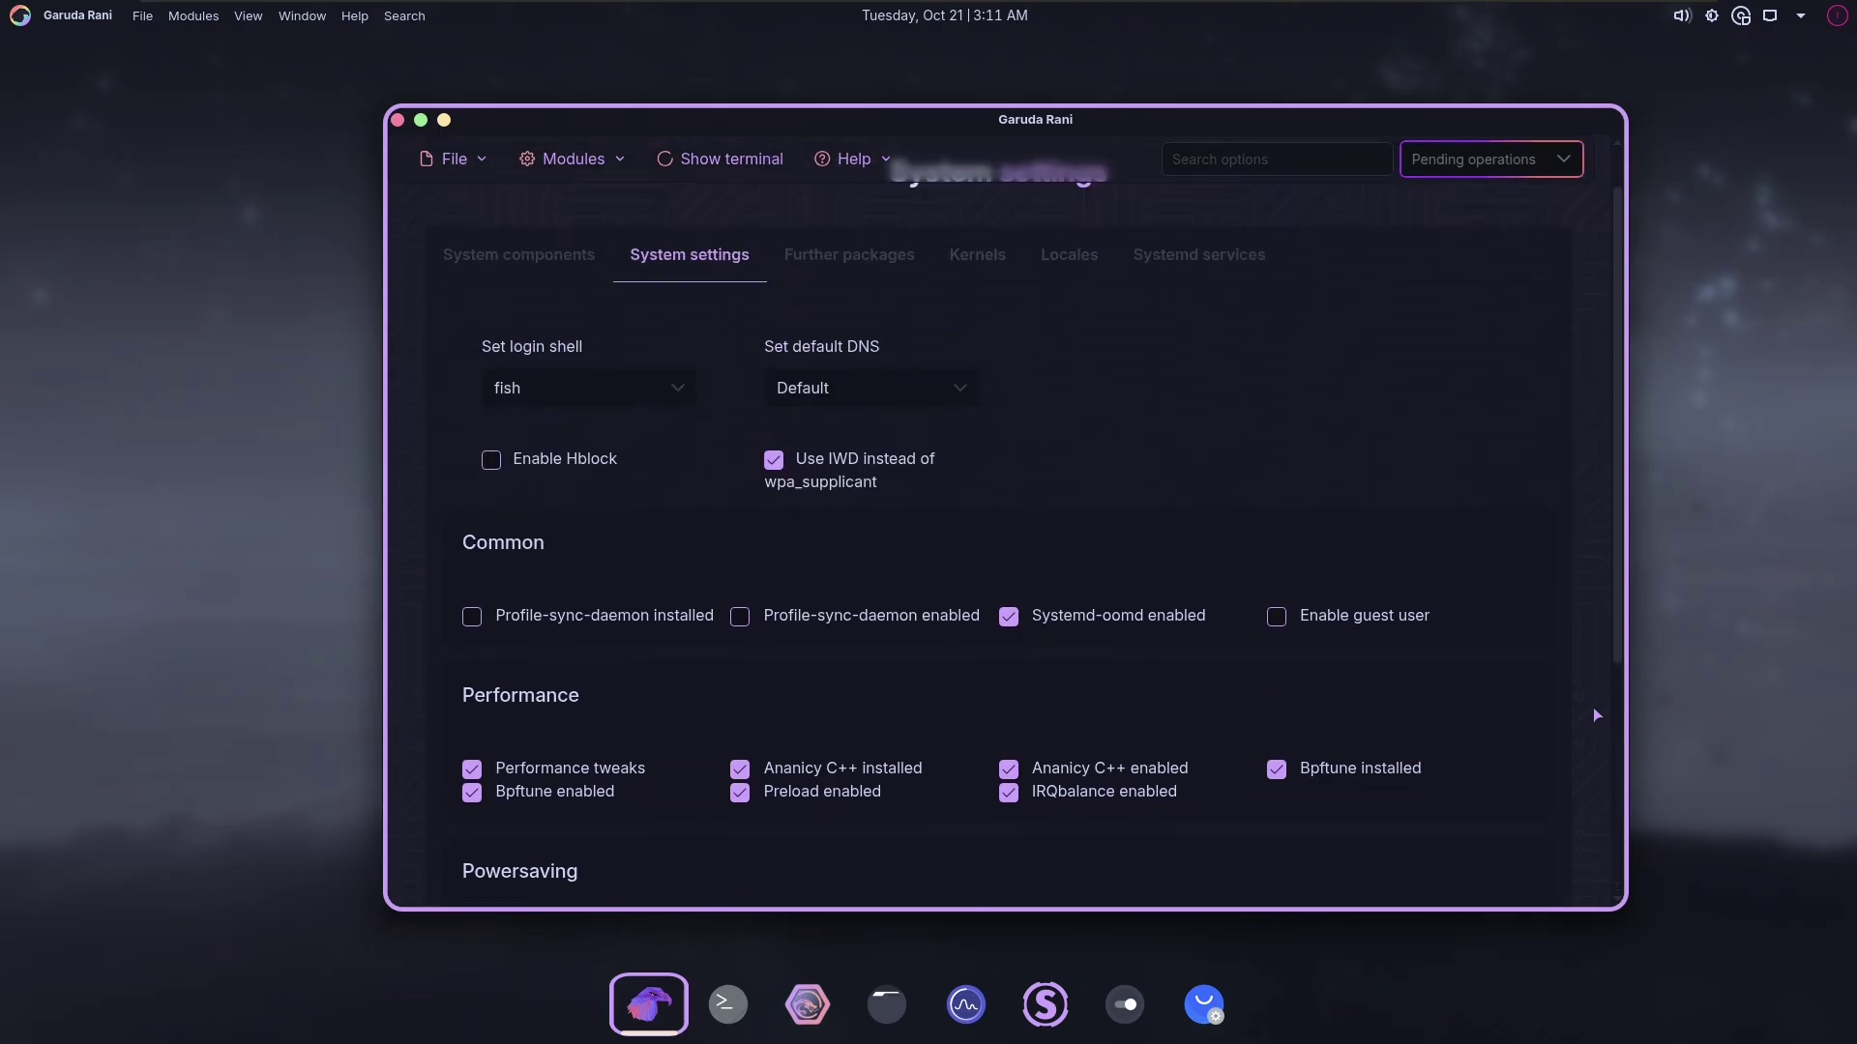
scroll(1596, 622, "down", 4)
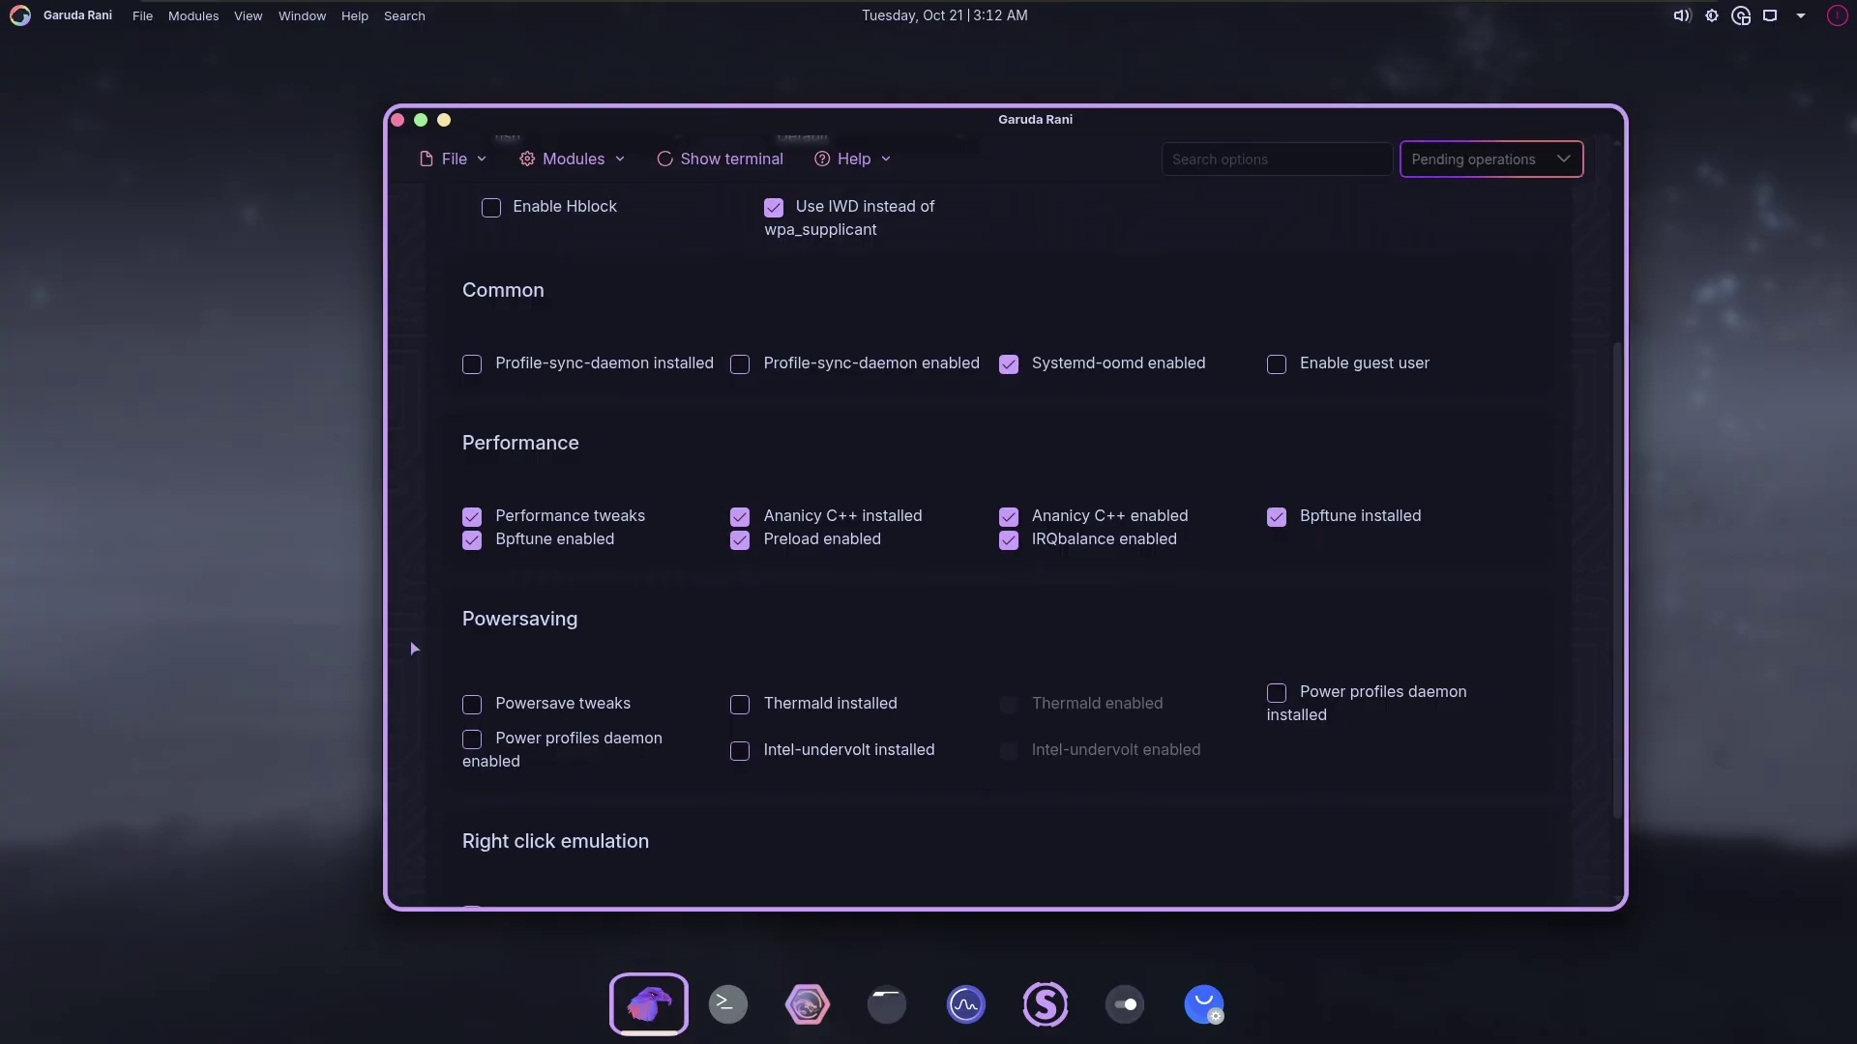
scroll(414, 647, "up", 3)
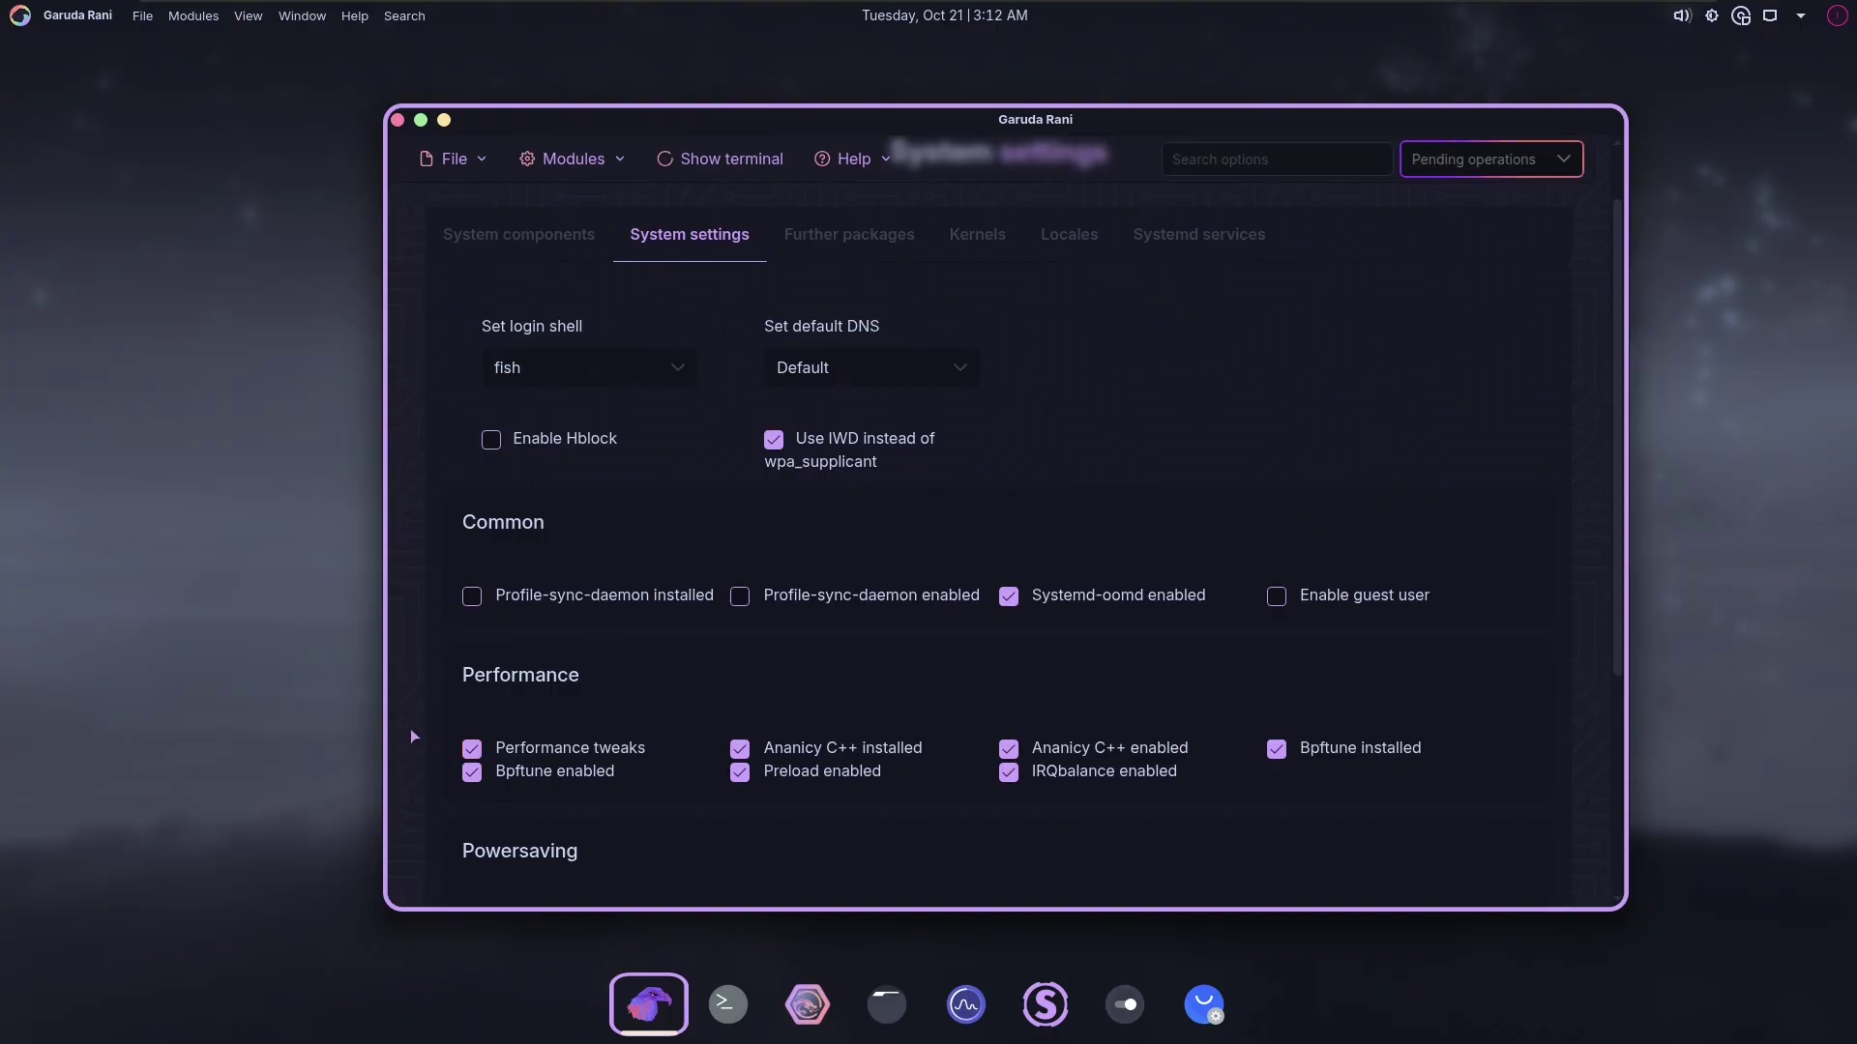
scroll(410, 737, "down", 3)
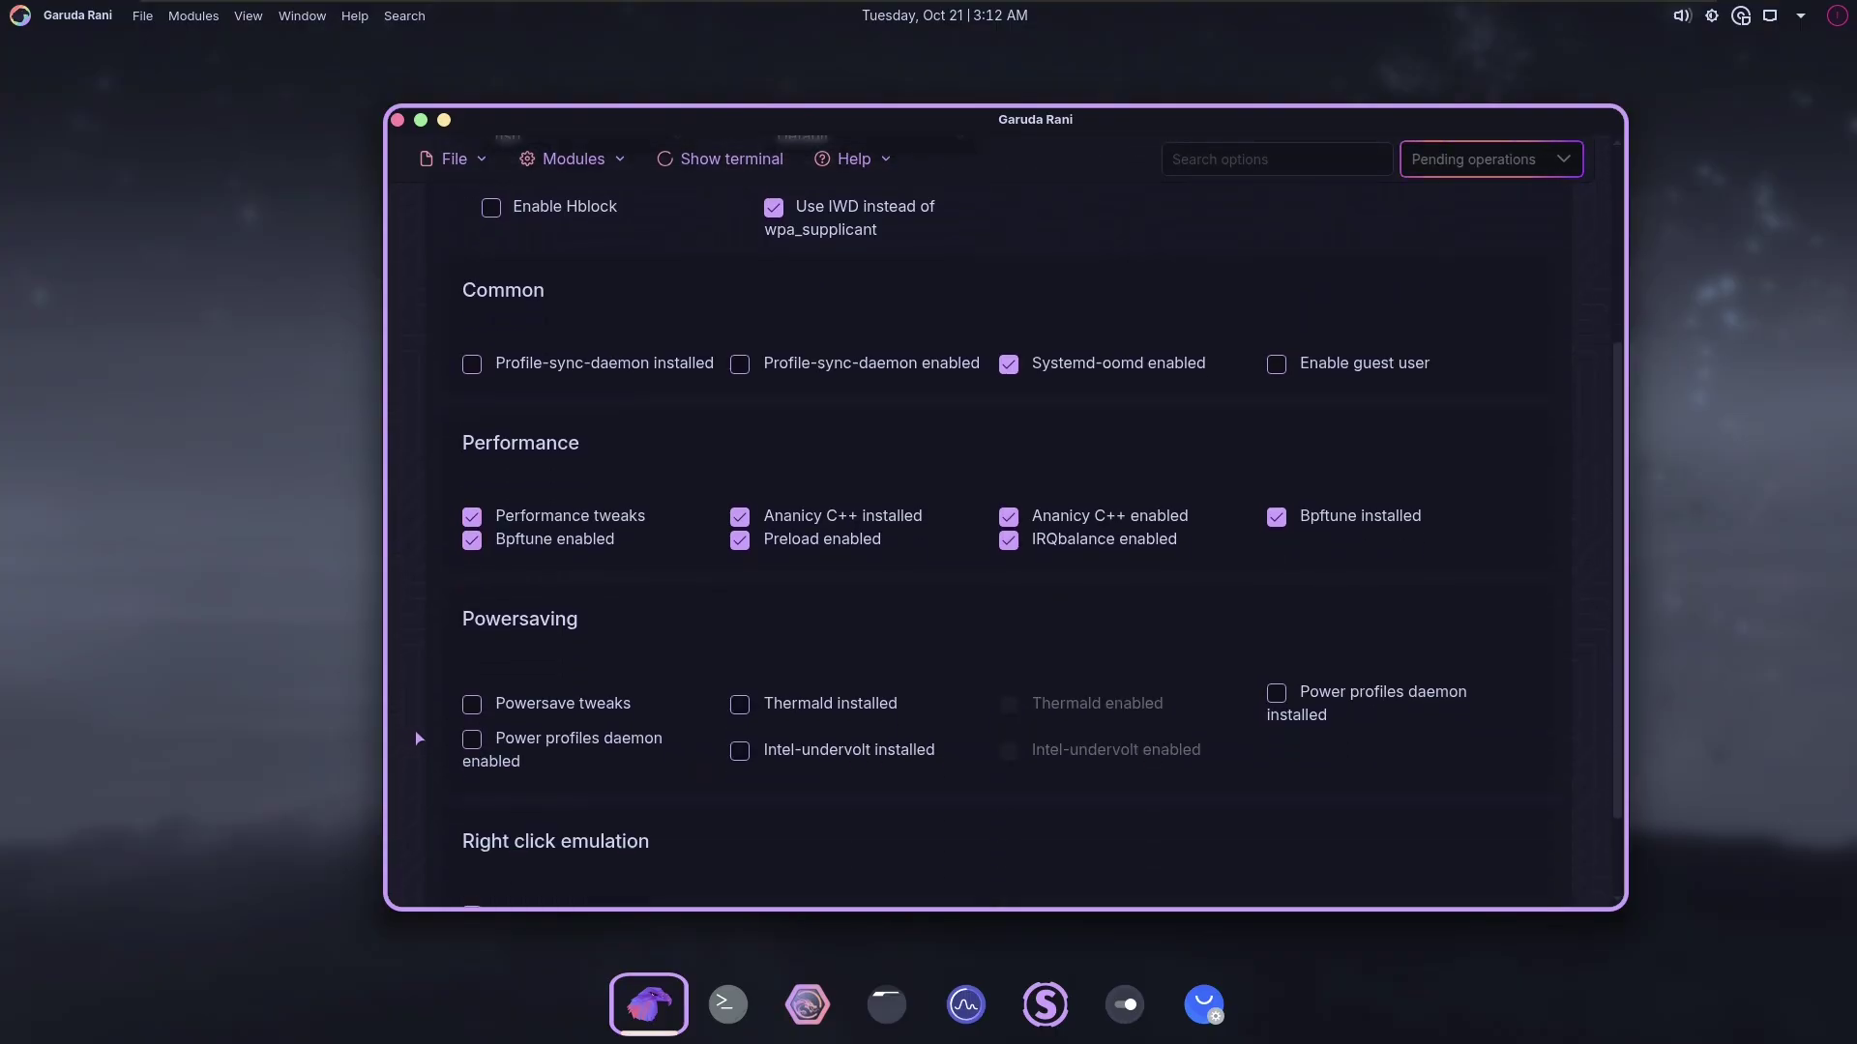
scroll(417, 738, "up", 4)
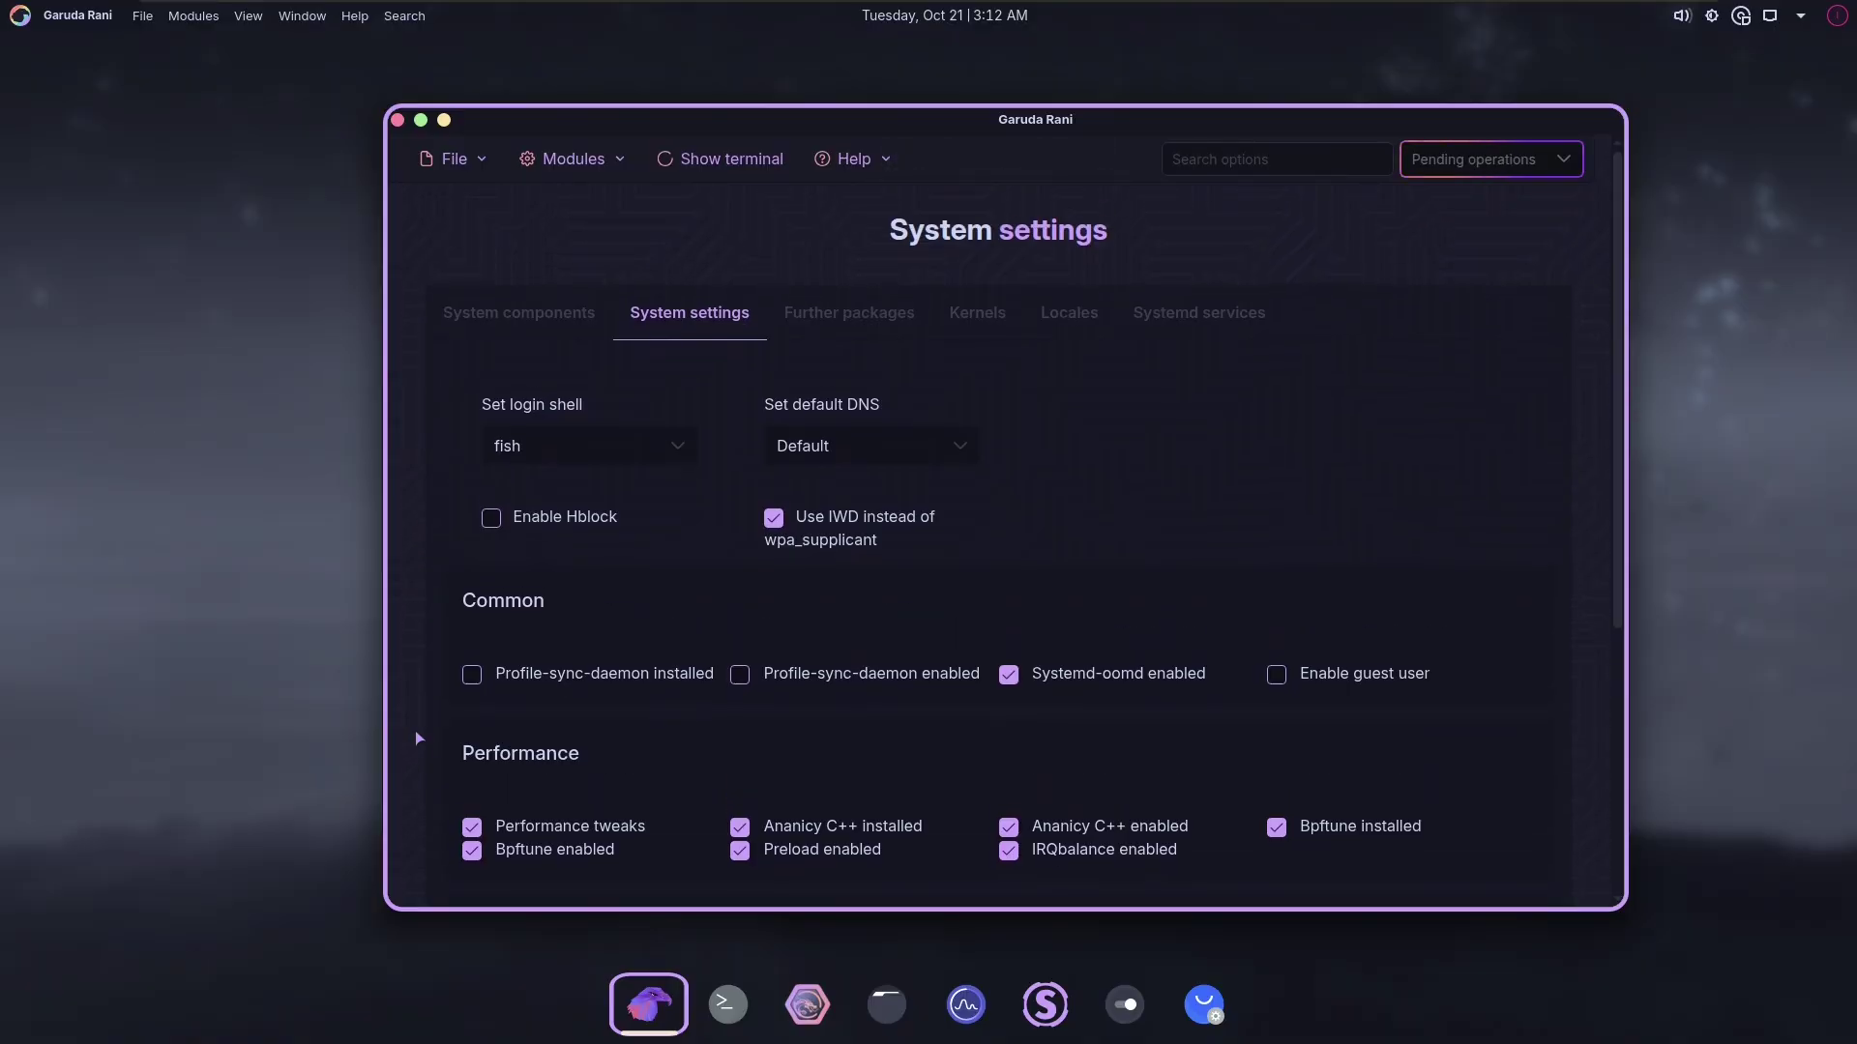
left_click(799, 317)
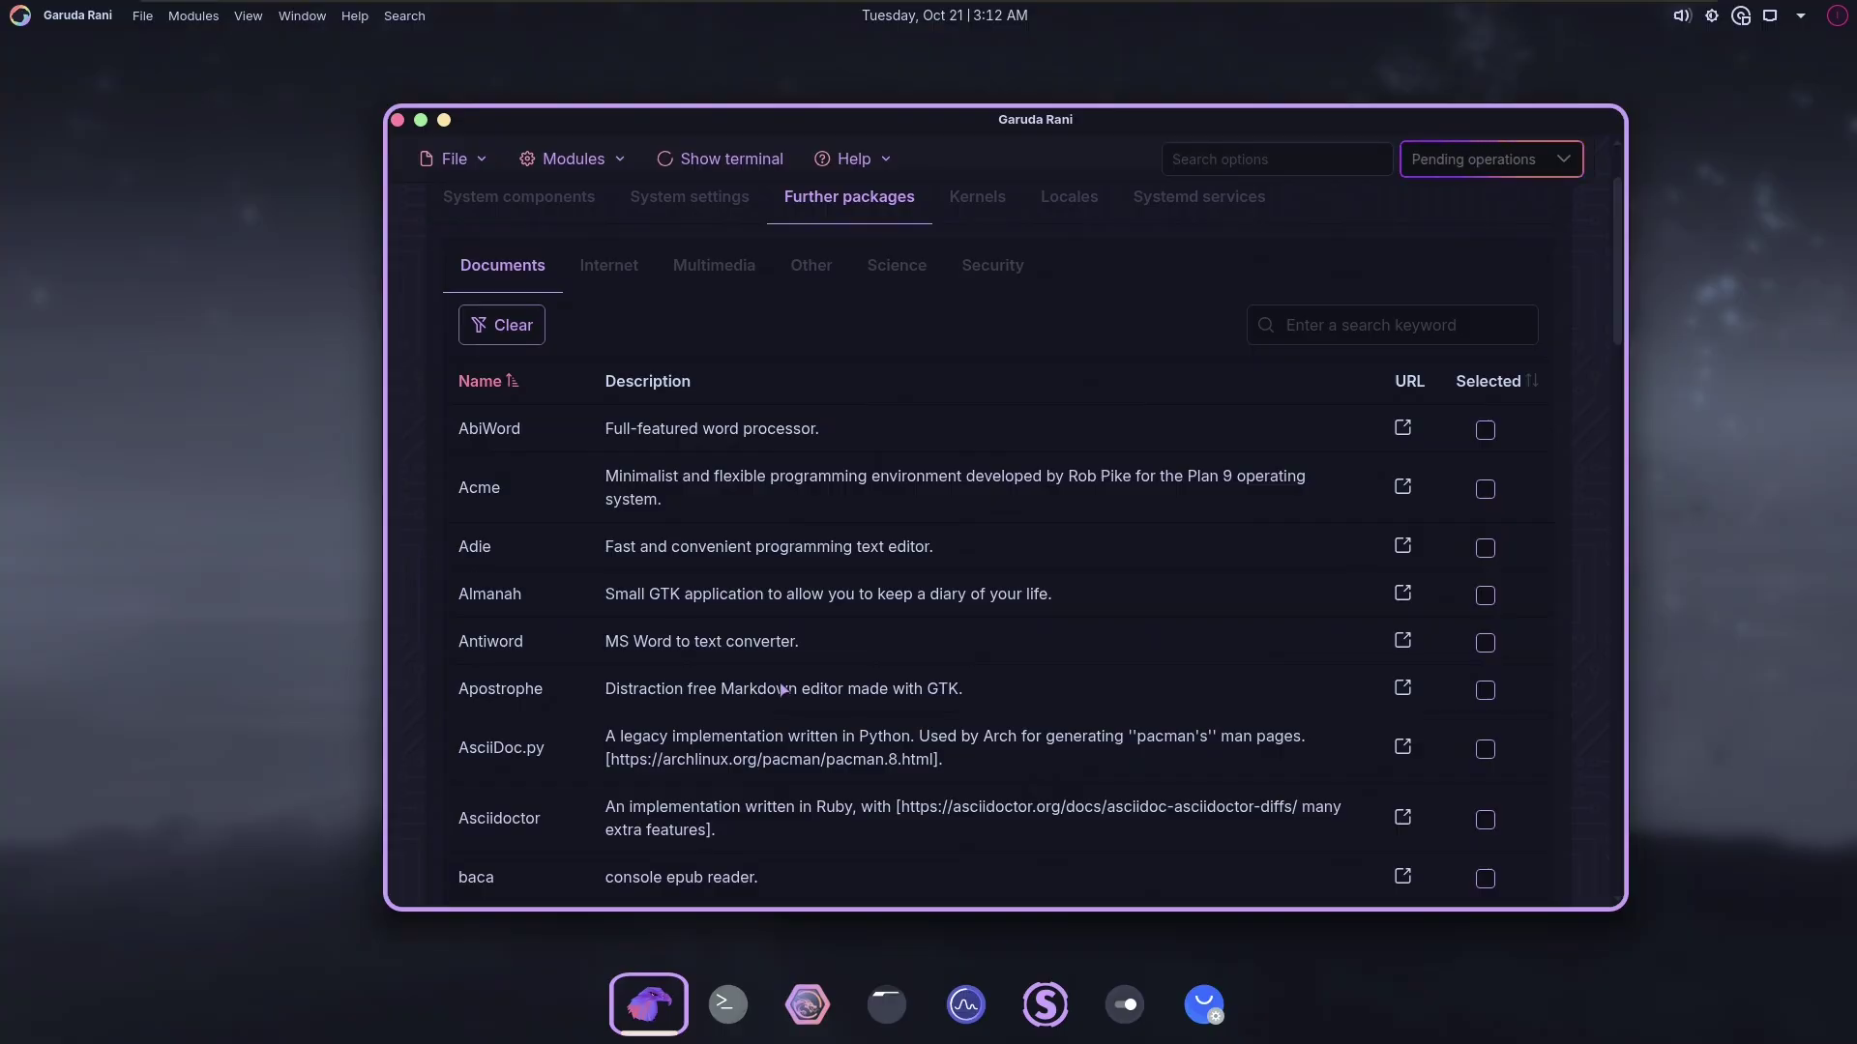
left_click(1205, 1004)
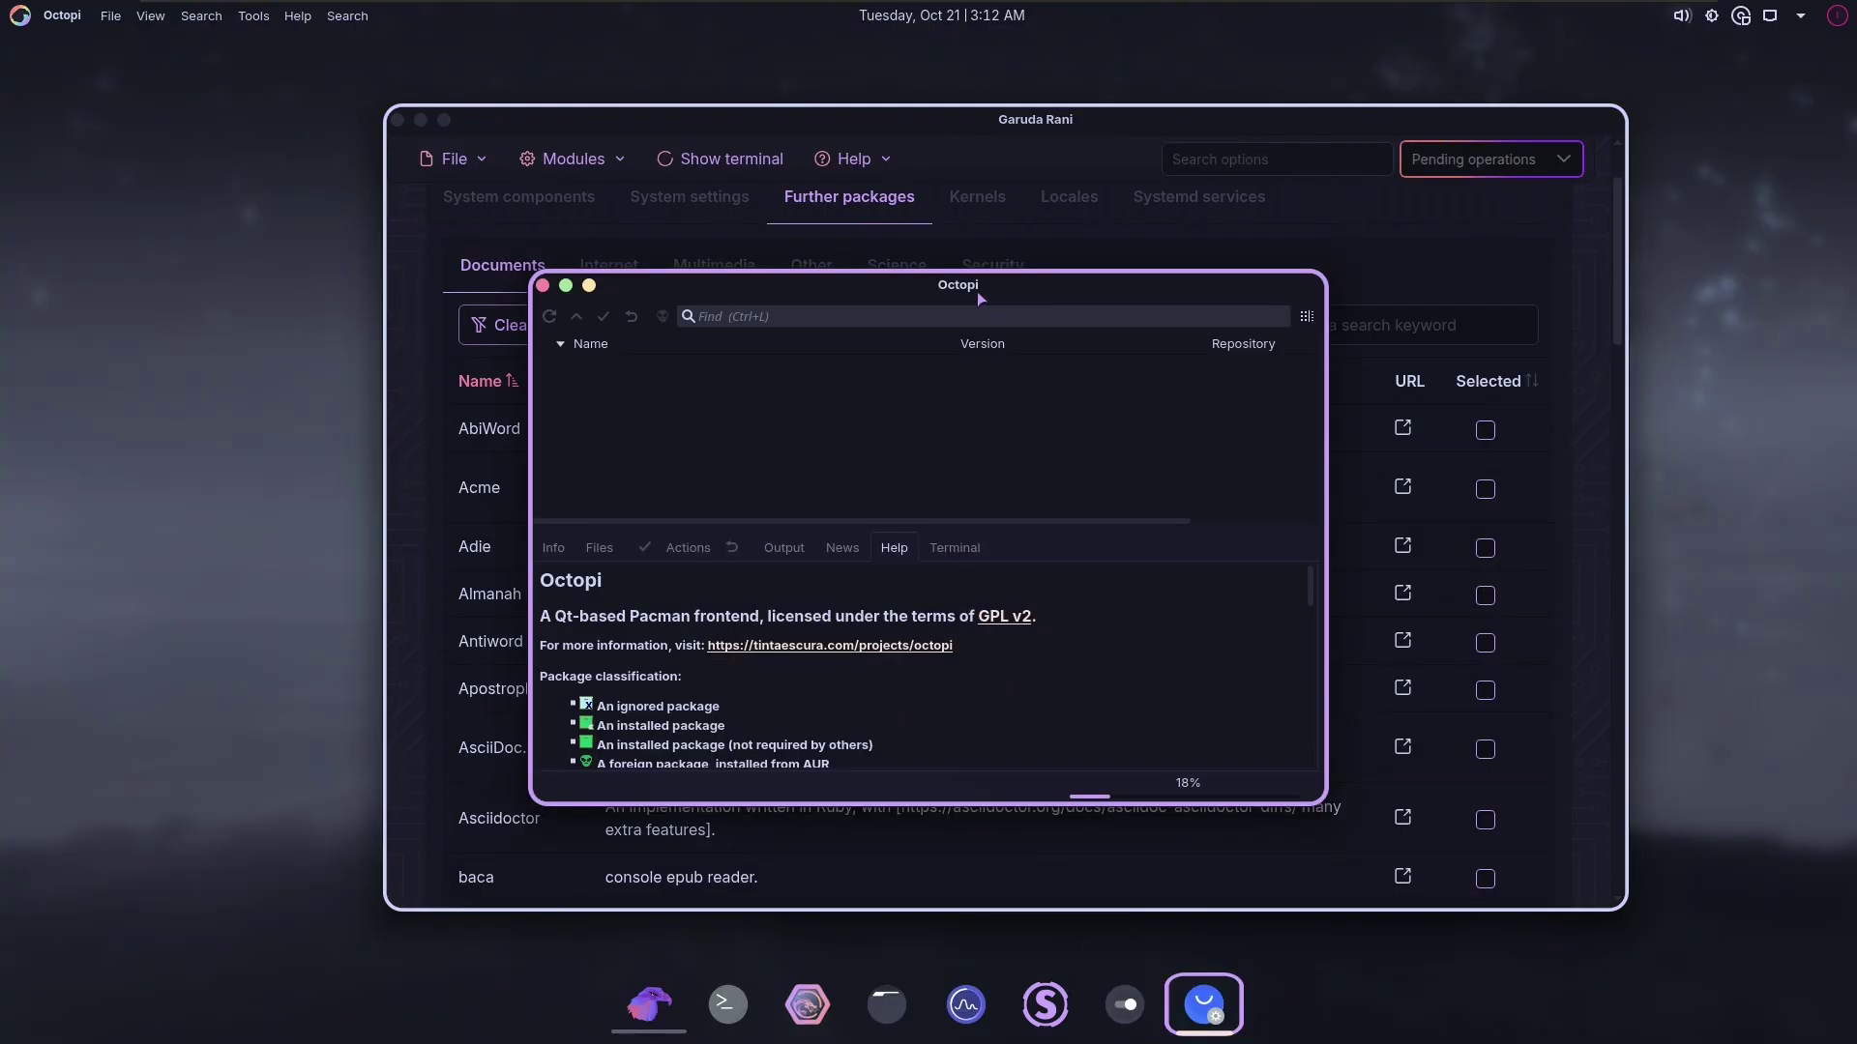
left_click_drag(948, 286, 1079, 304)
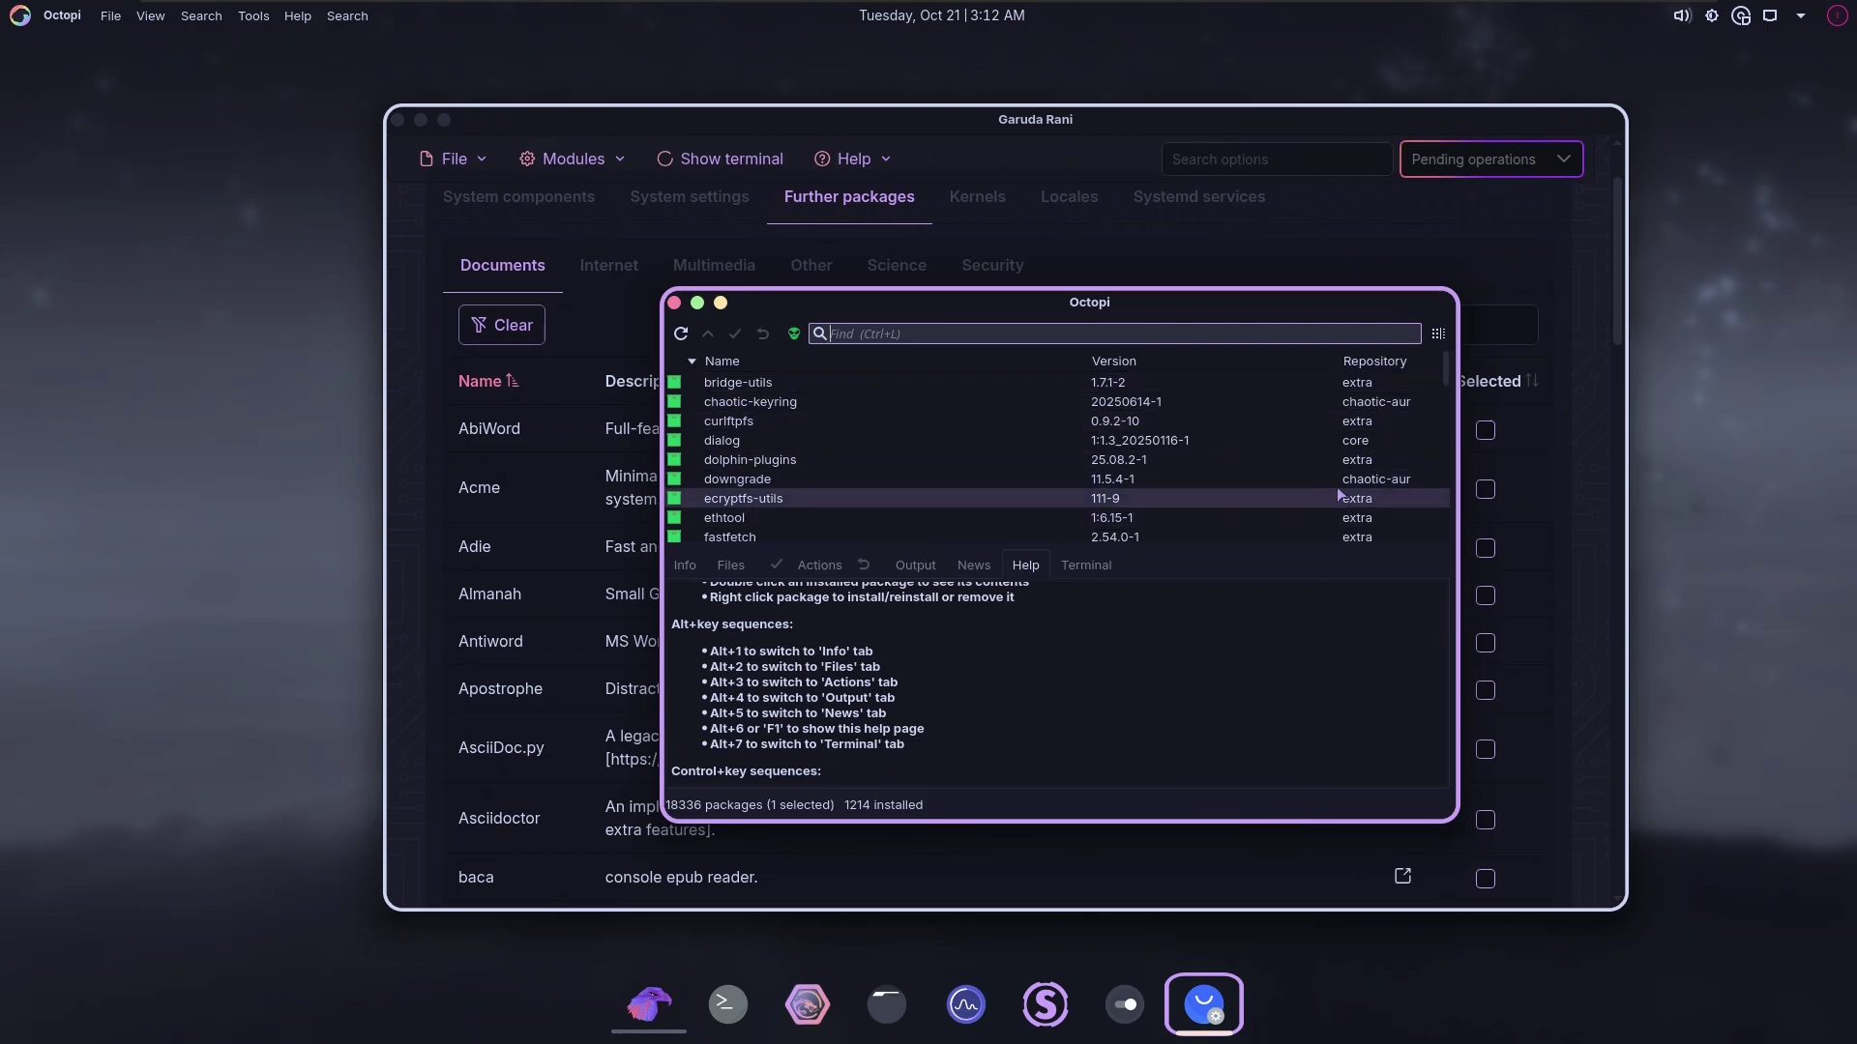
scroll(1340, 489, "down", 5)
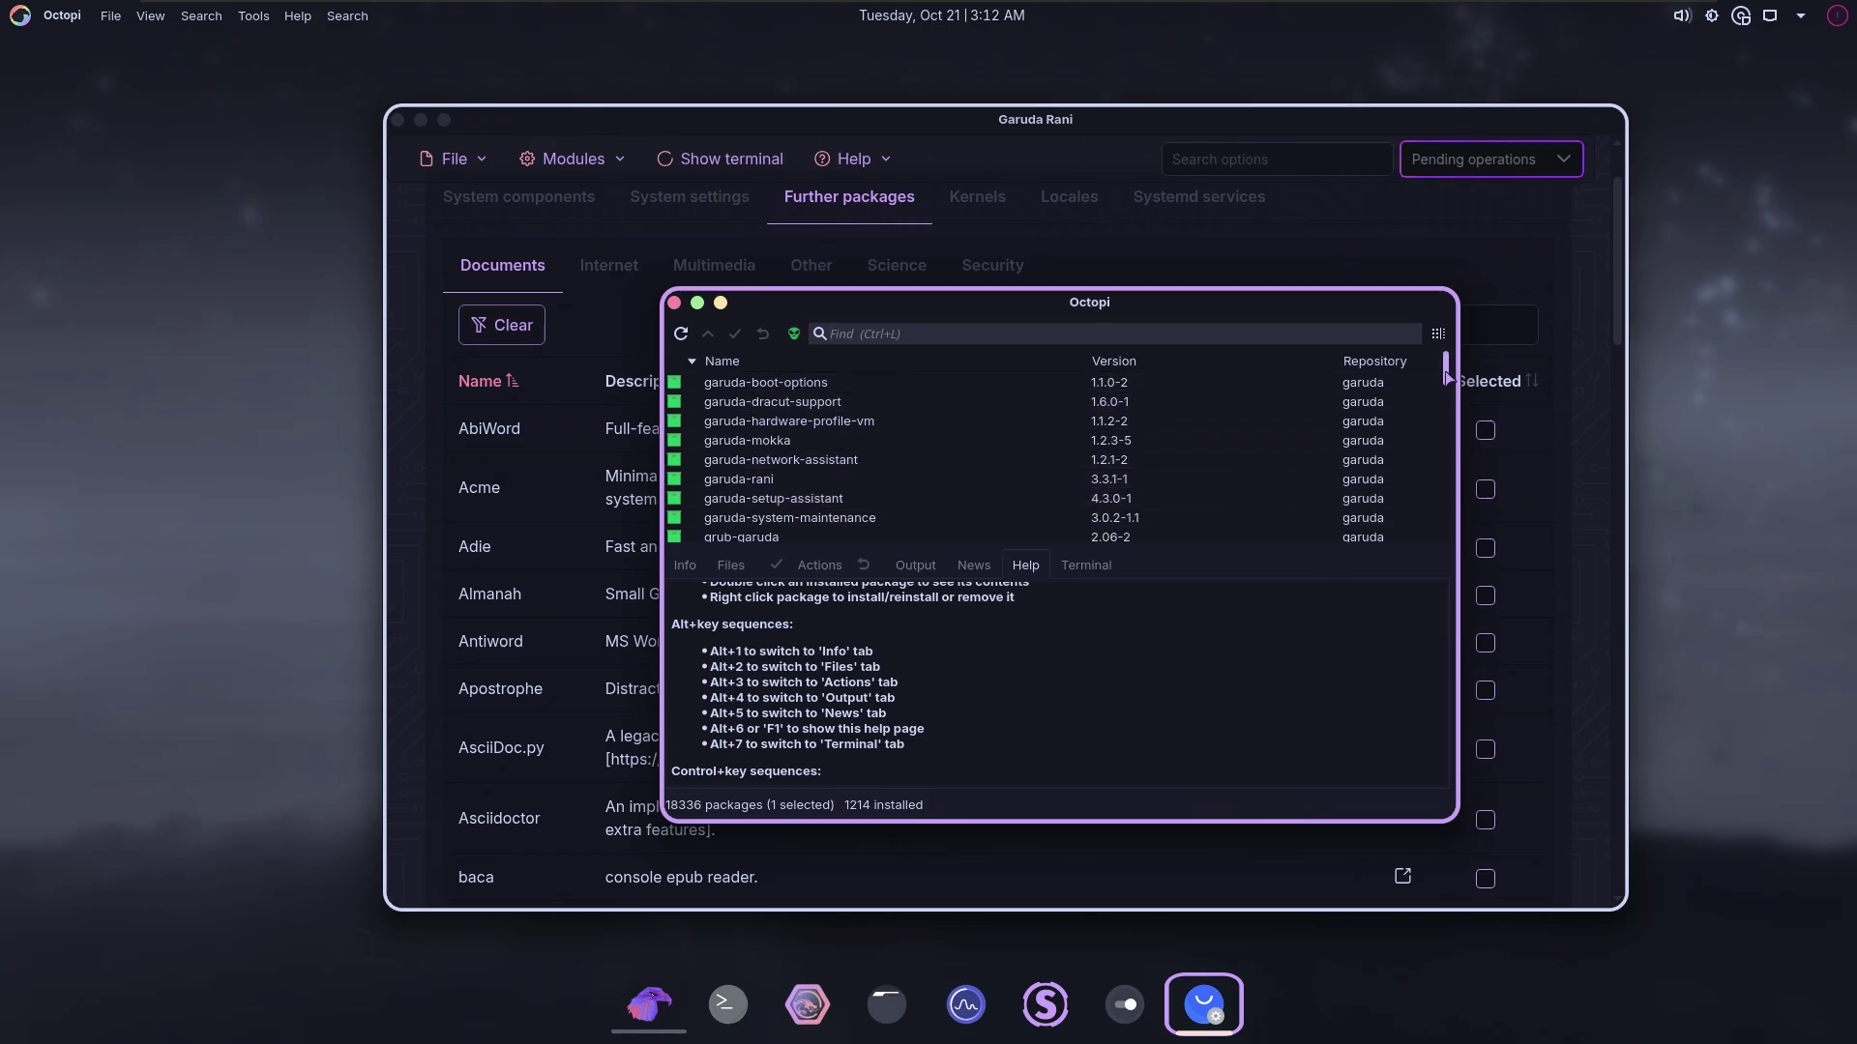
left_click_drag(1445, 369, 1444, 426)
left_click(719, 305)
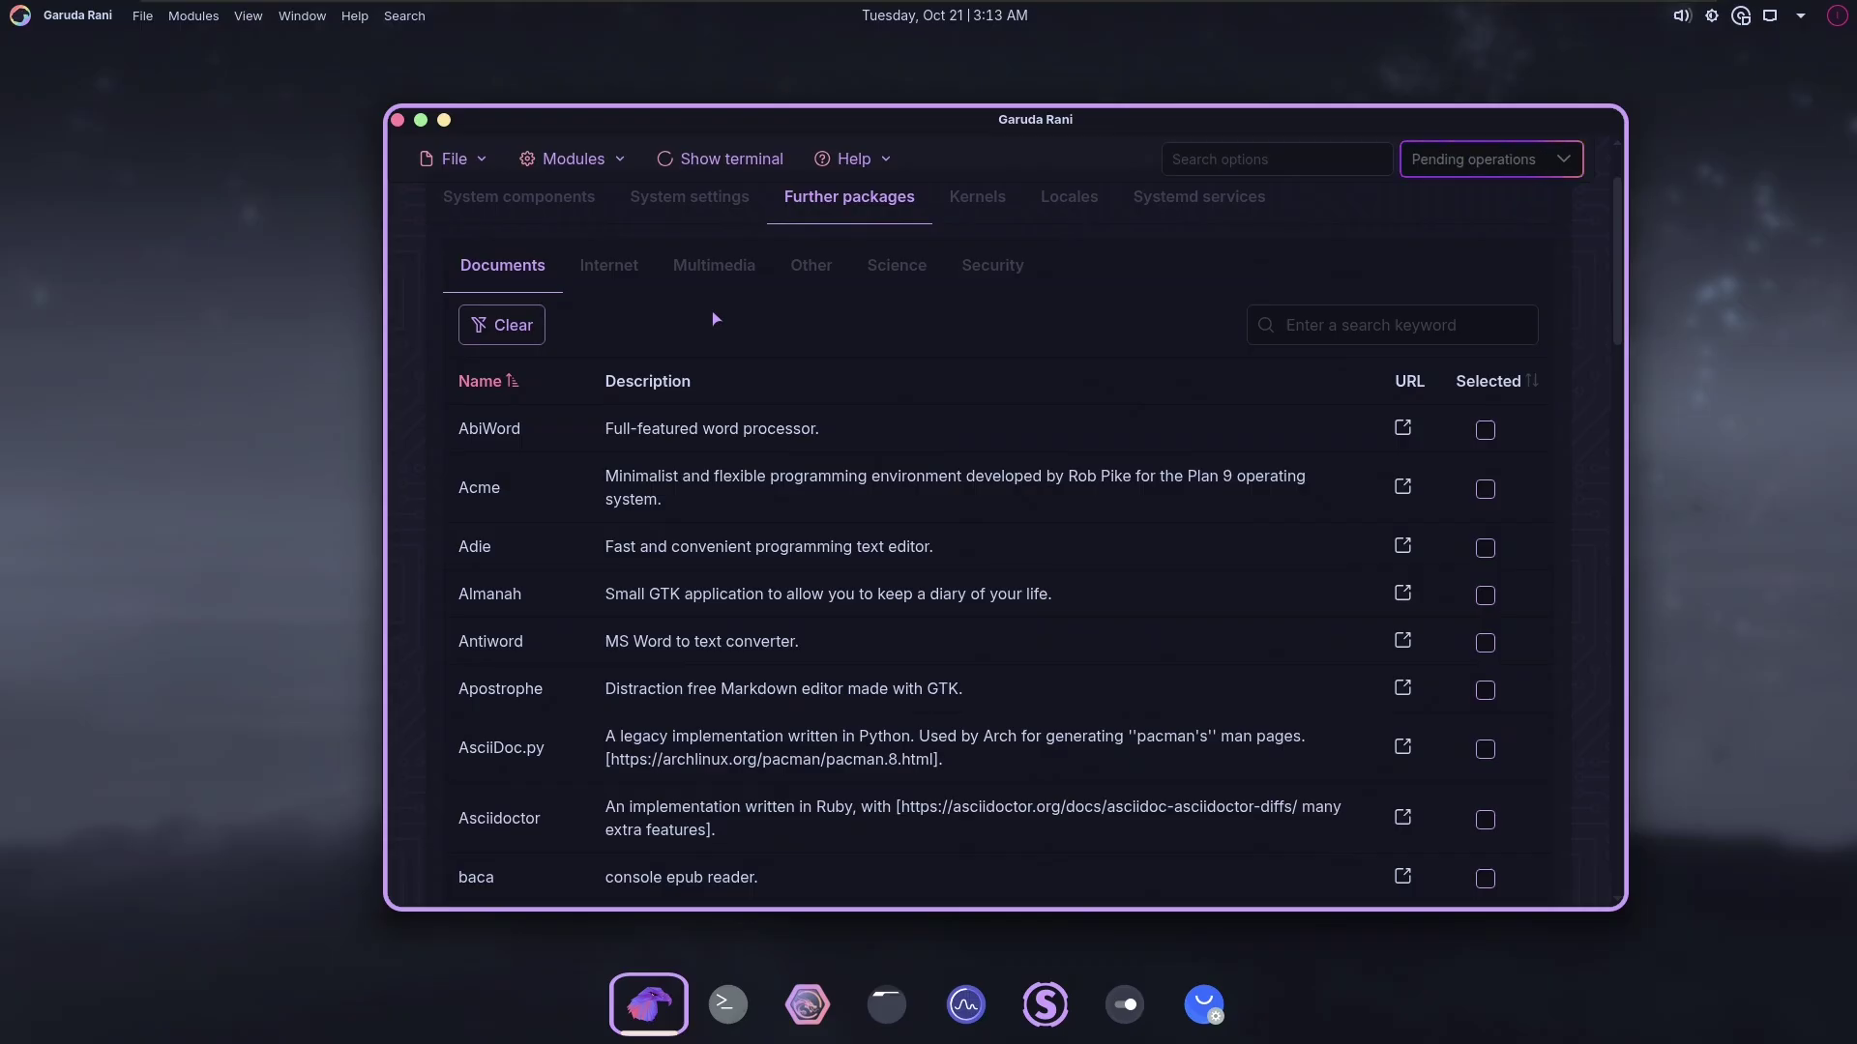
- Scroll through the Further packages list, then switch to the Multimedia subtab
scroll(822, 319, "up", 2)
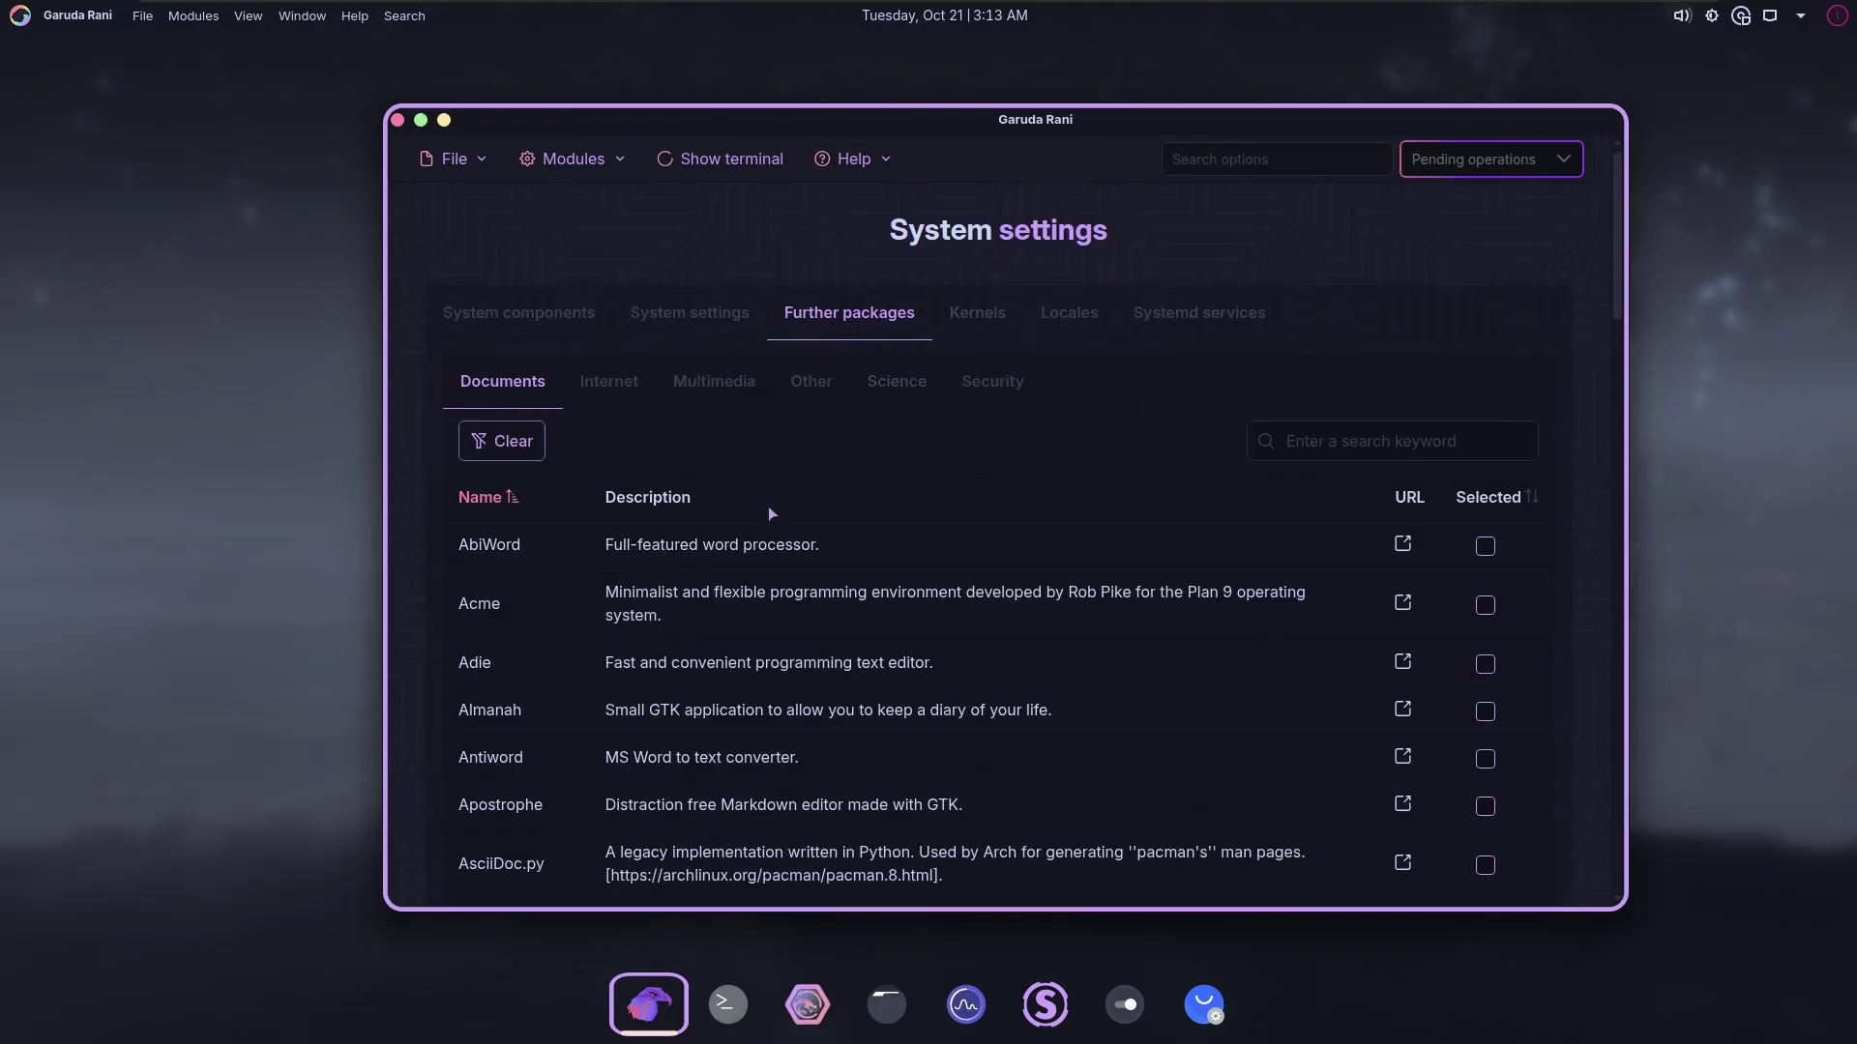
scroll(772, 513, "down", 2)
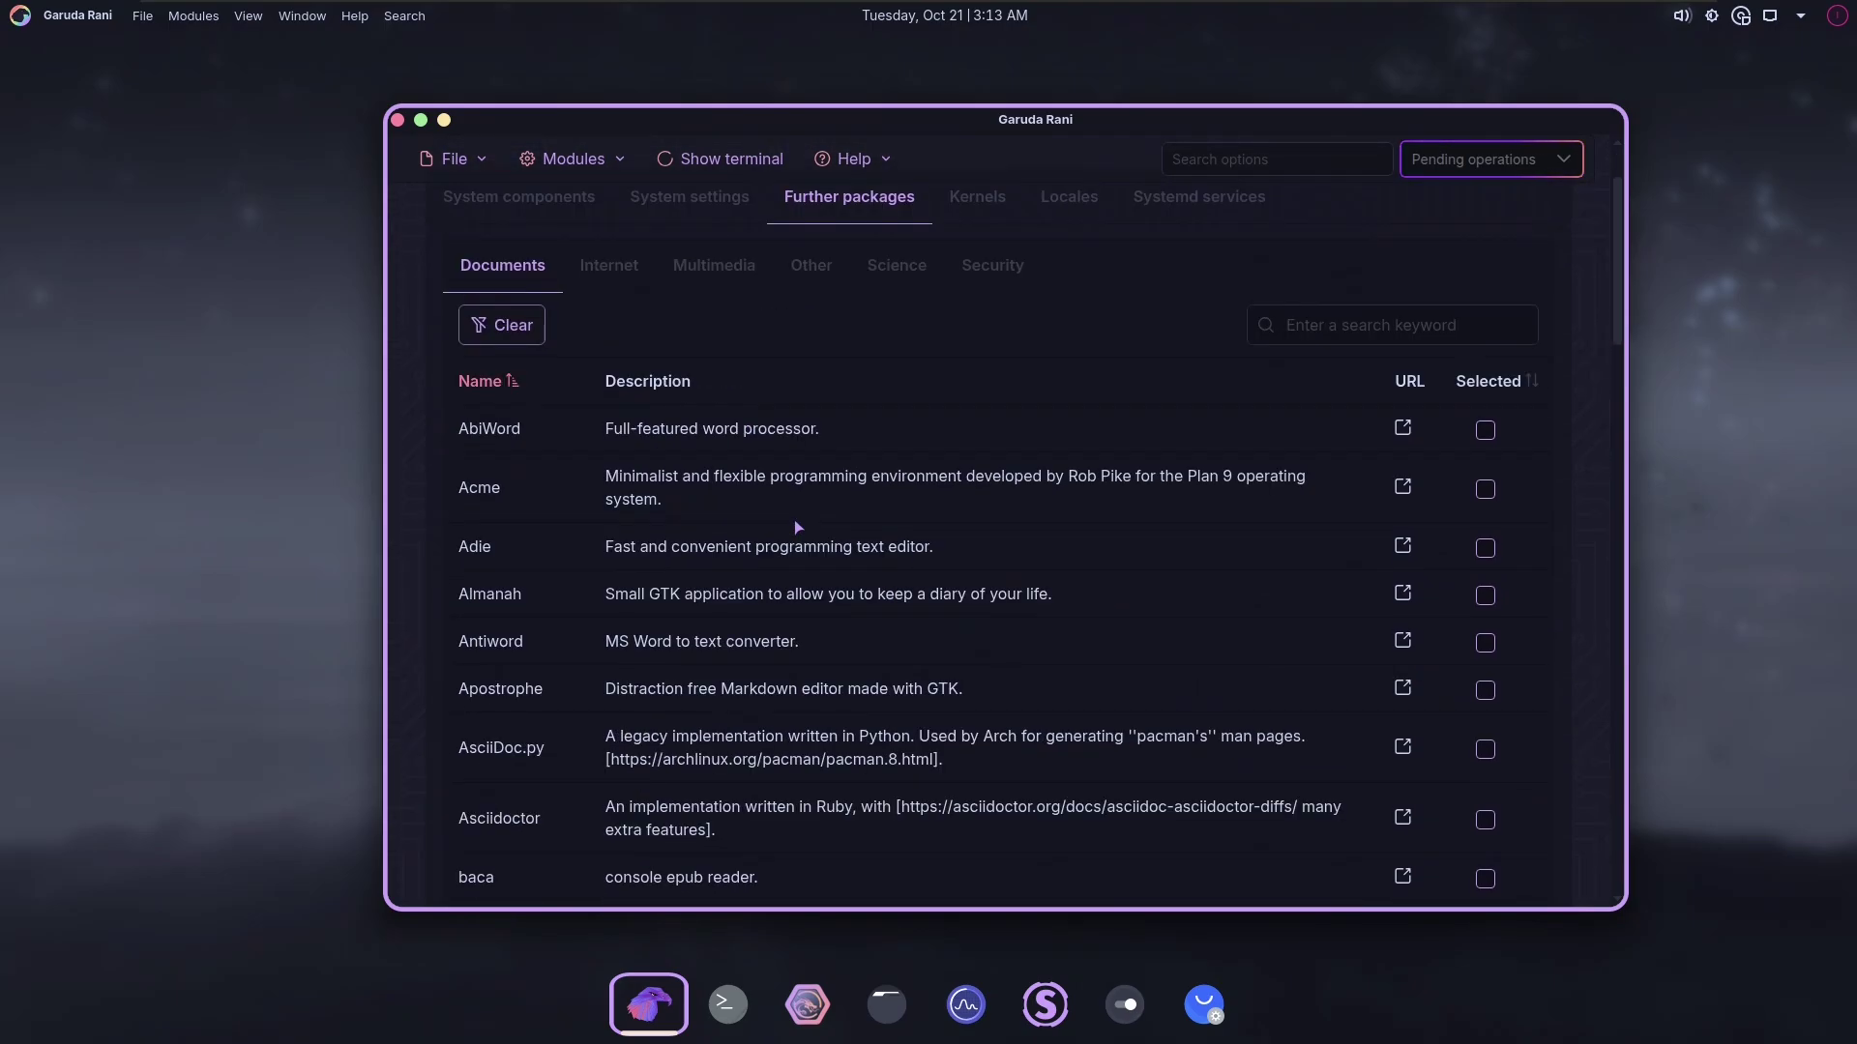
scroll(798, 527, "up", 2)
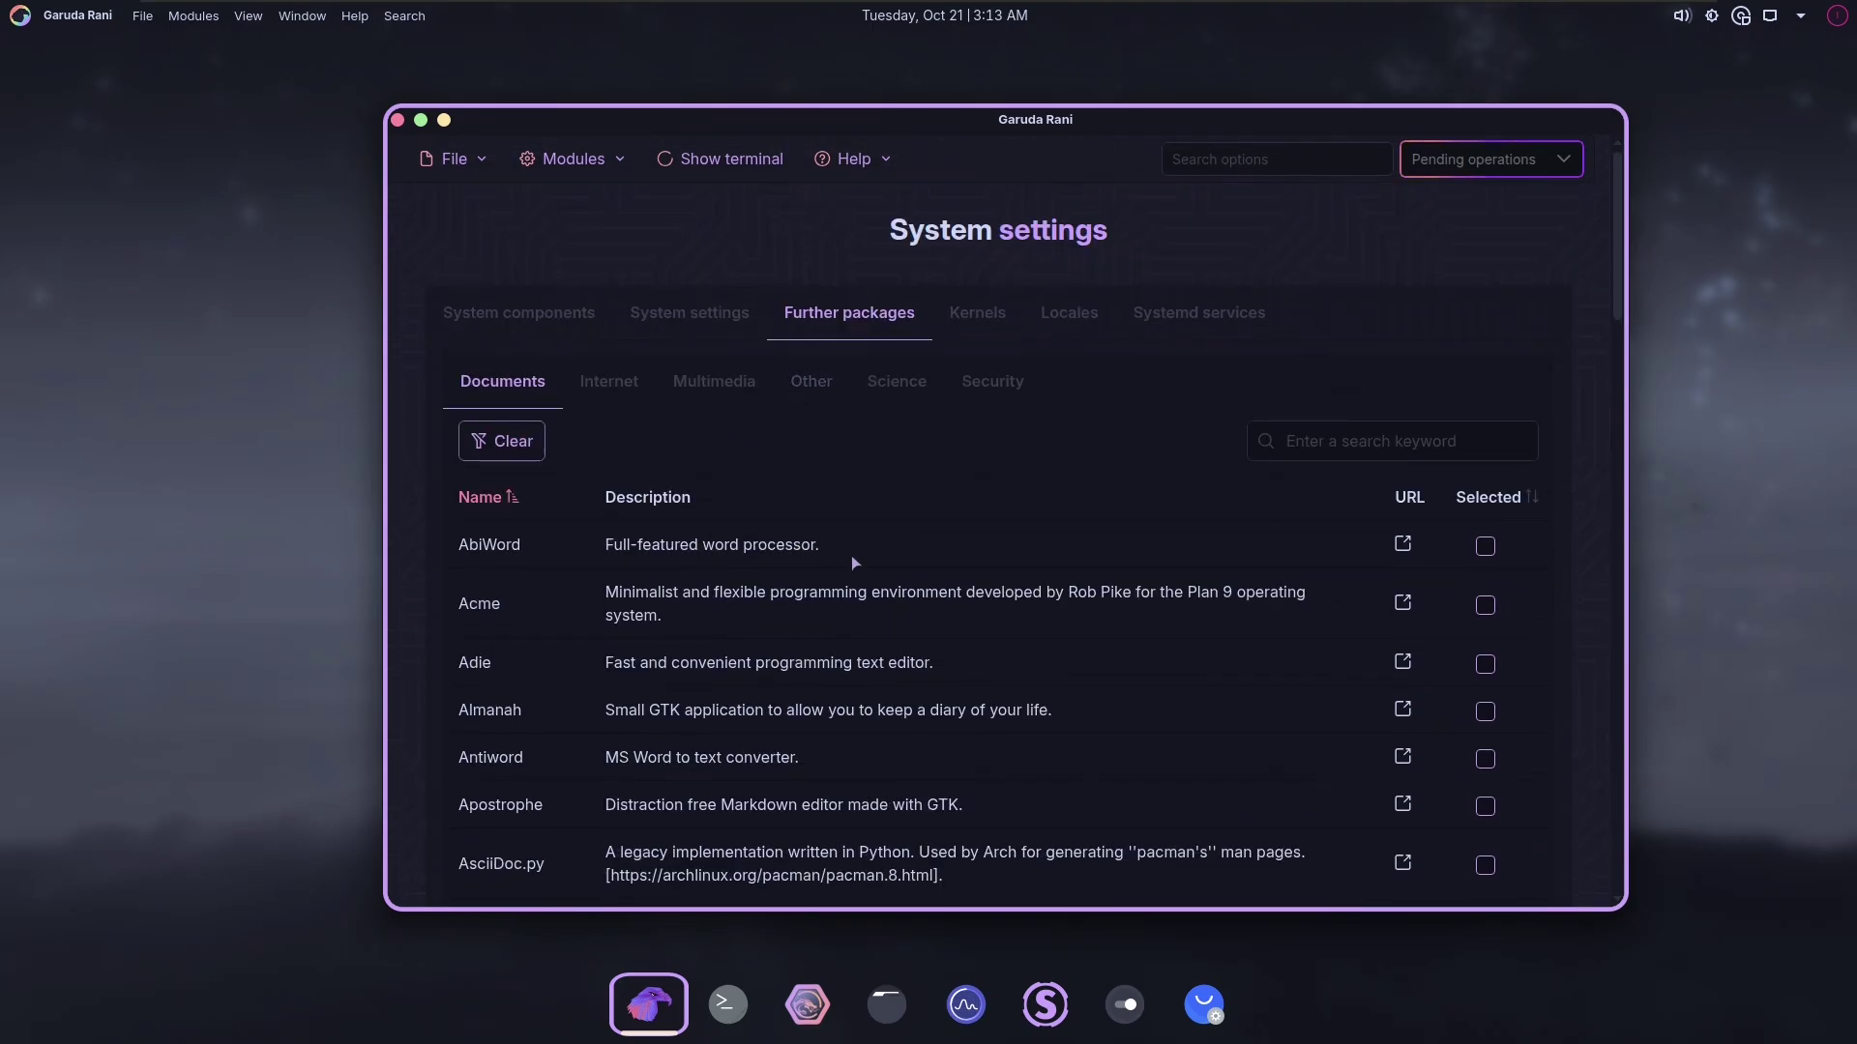
scroll(861, 526, "down", 7)
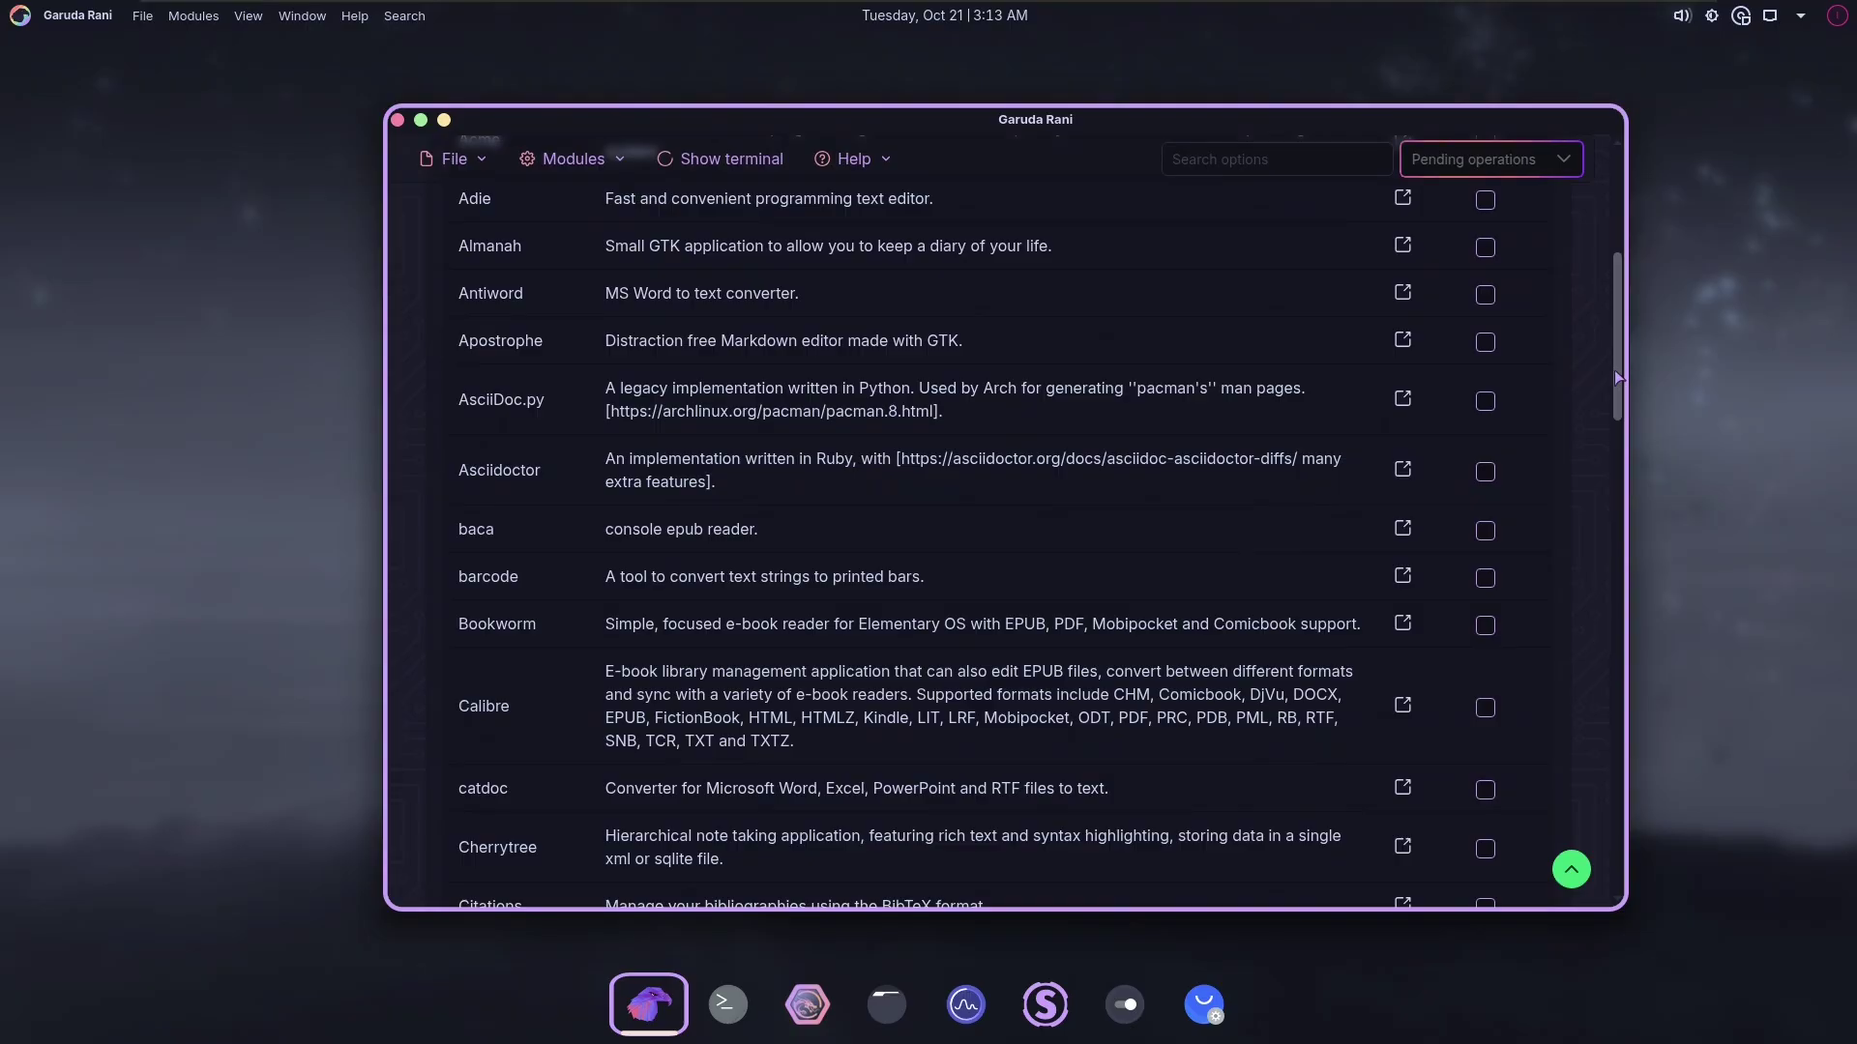
left_click_drag(1622, 377, 1622, 272)
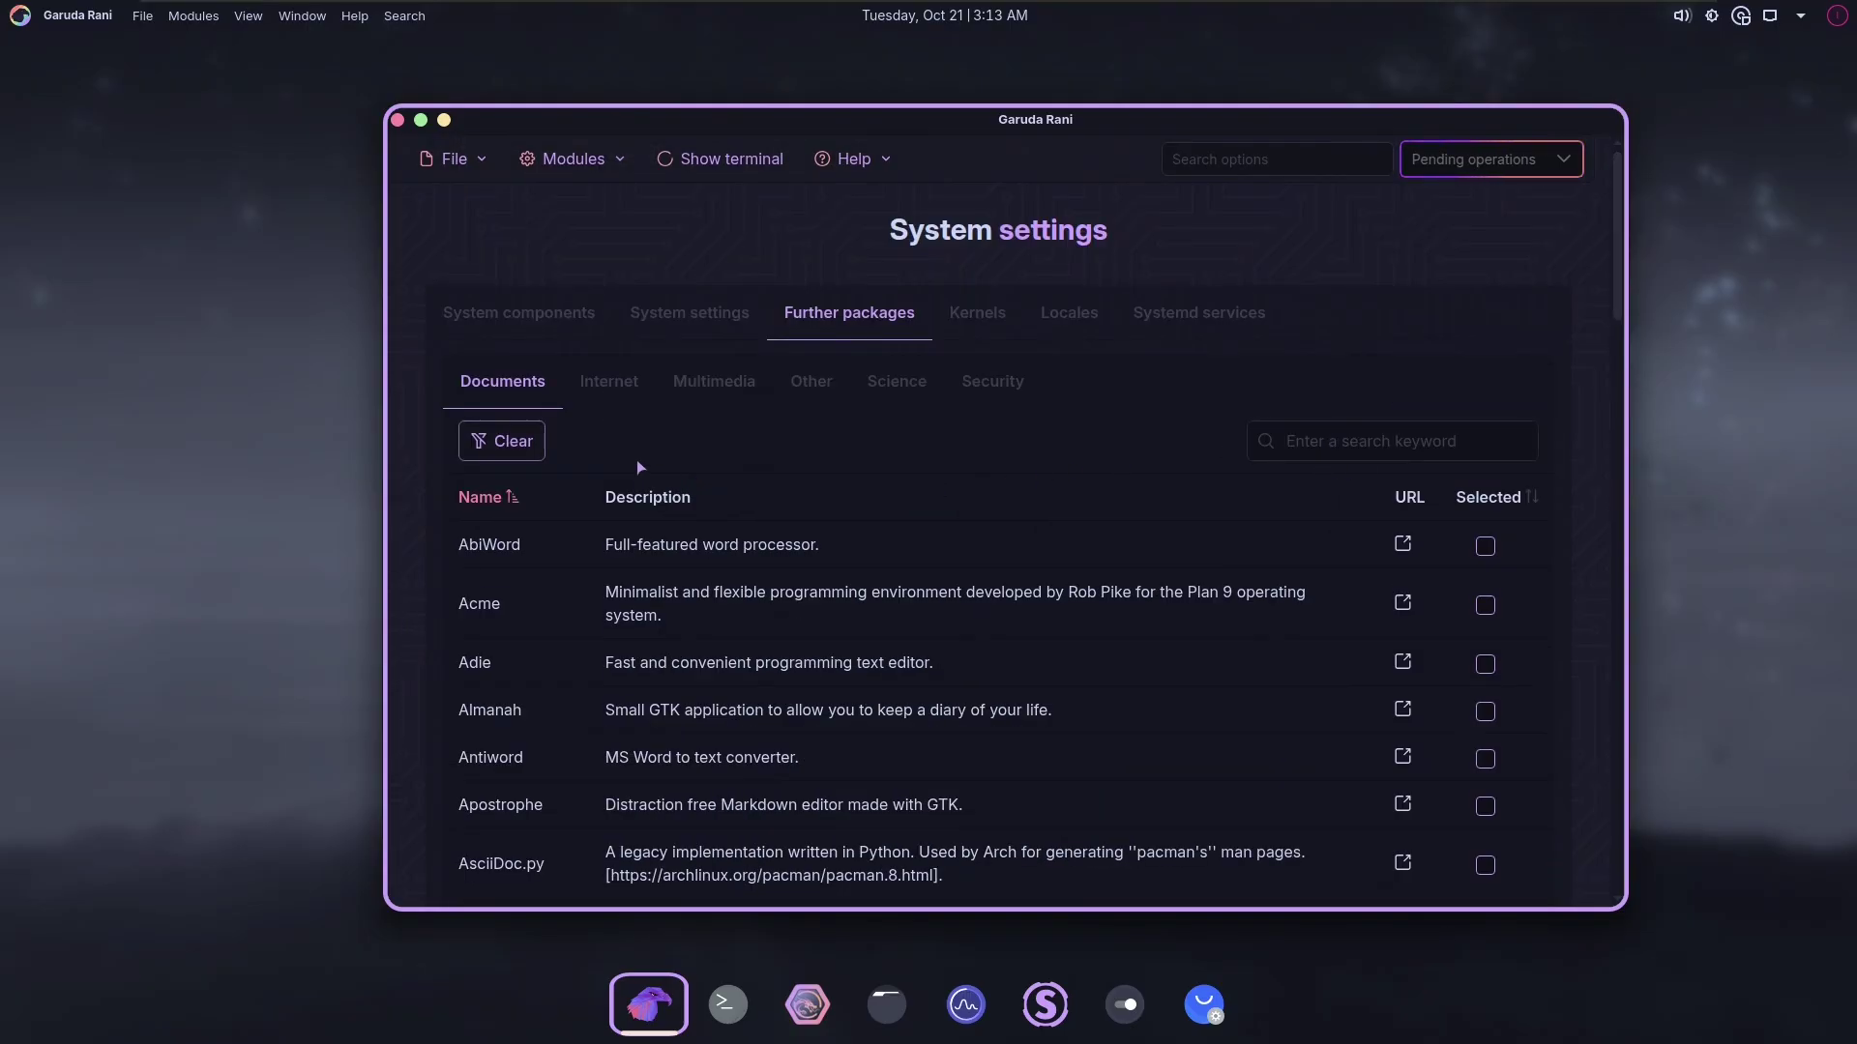
scroll(824, 707, "down", 3)
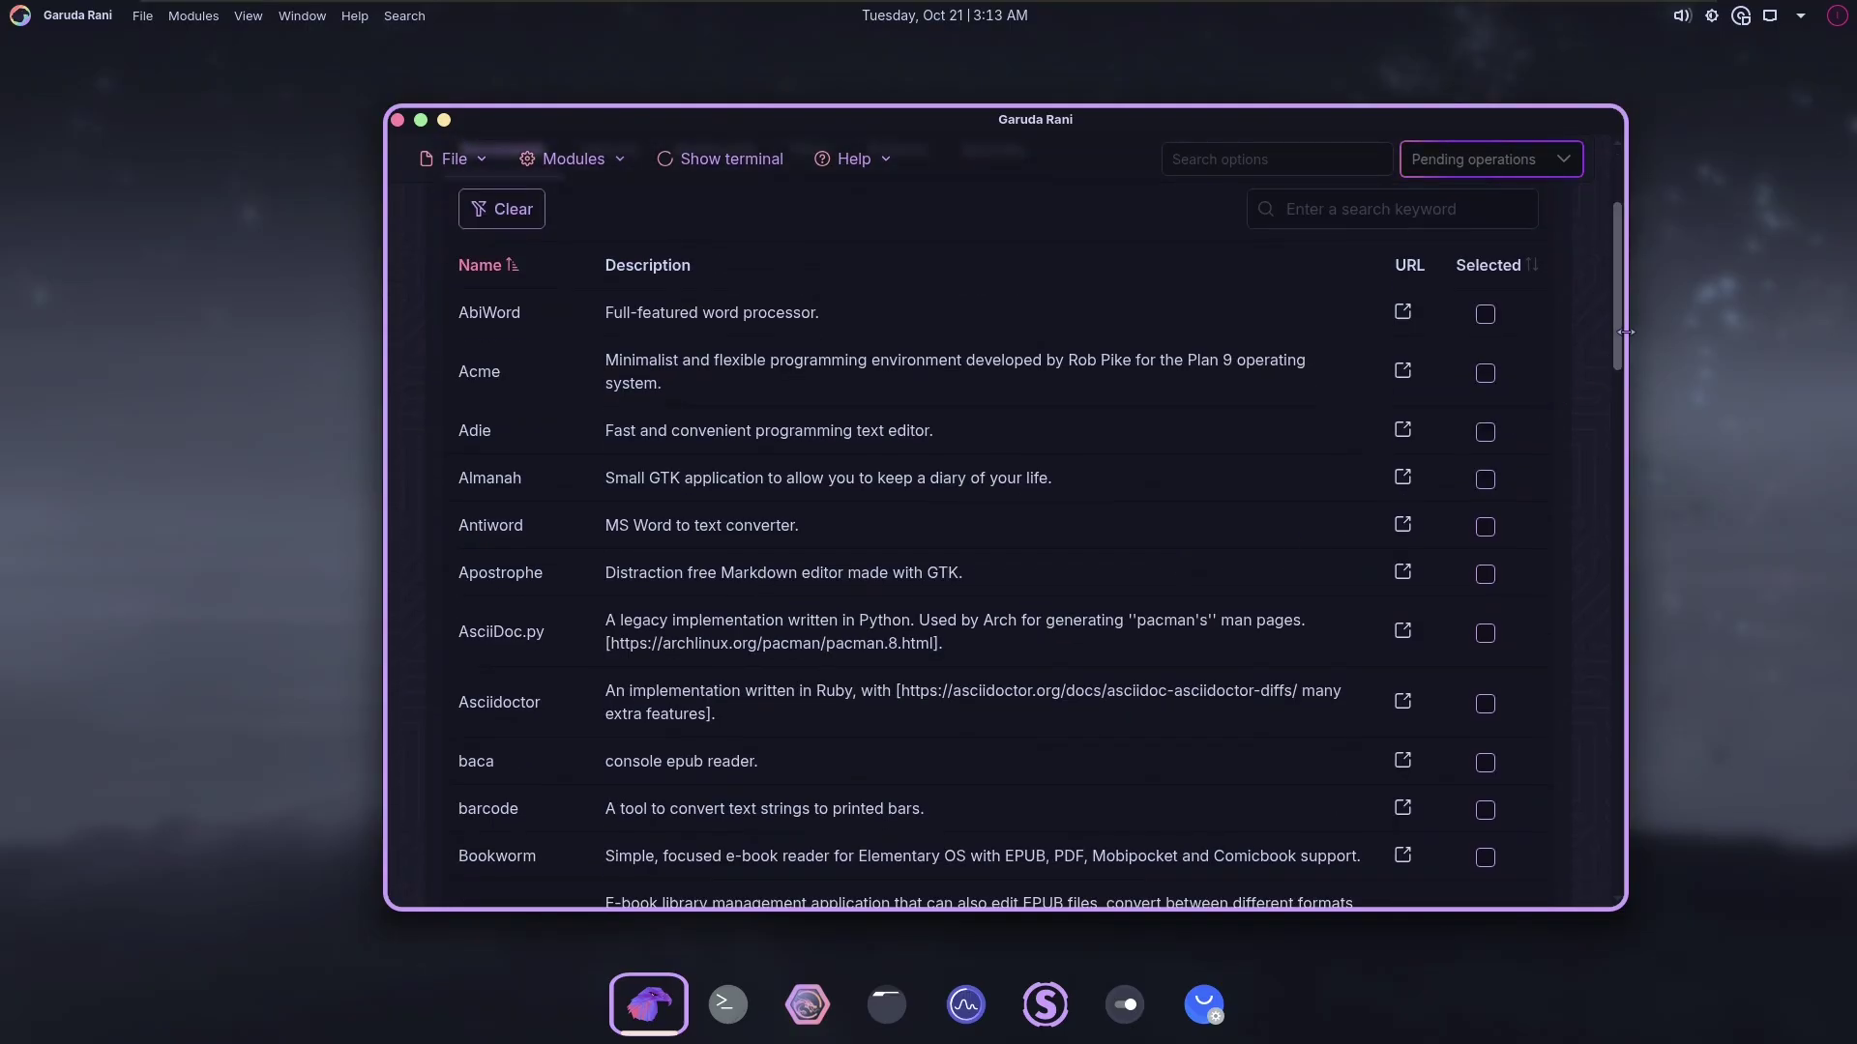
scroll(1621, 336, "down", 15)
scroll(1594, 457, "up", 9)
scroll(1594, 457, "up", 7)
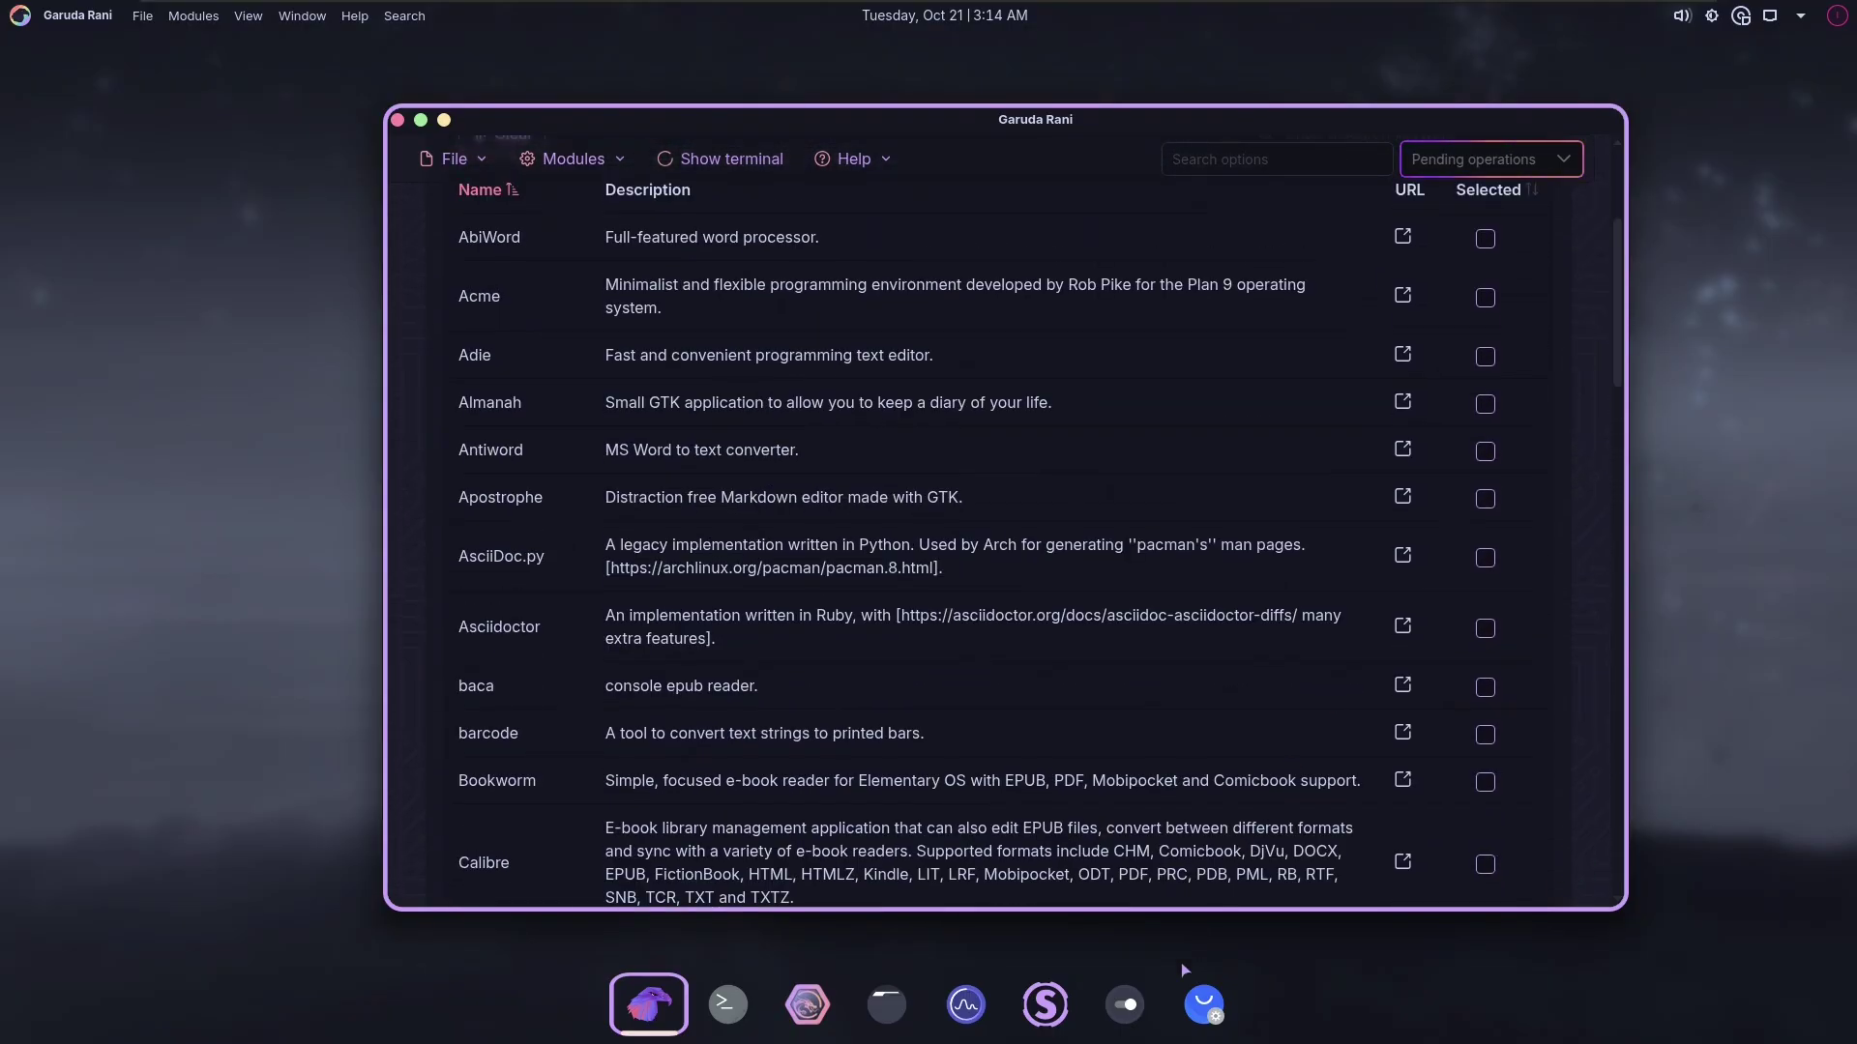
scroll(1156, 807, "up", 3)
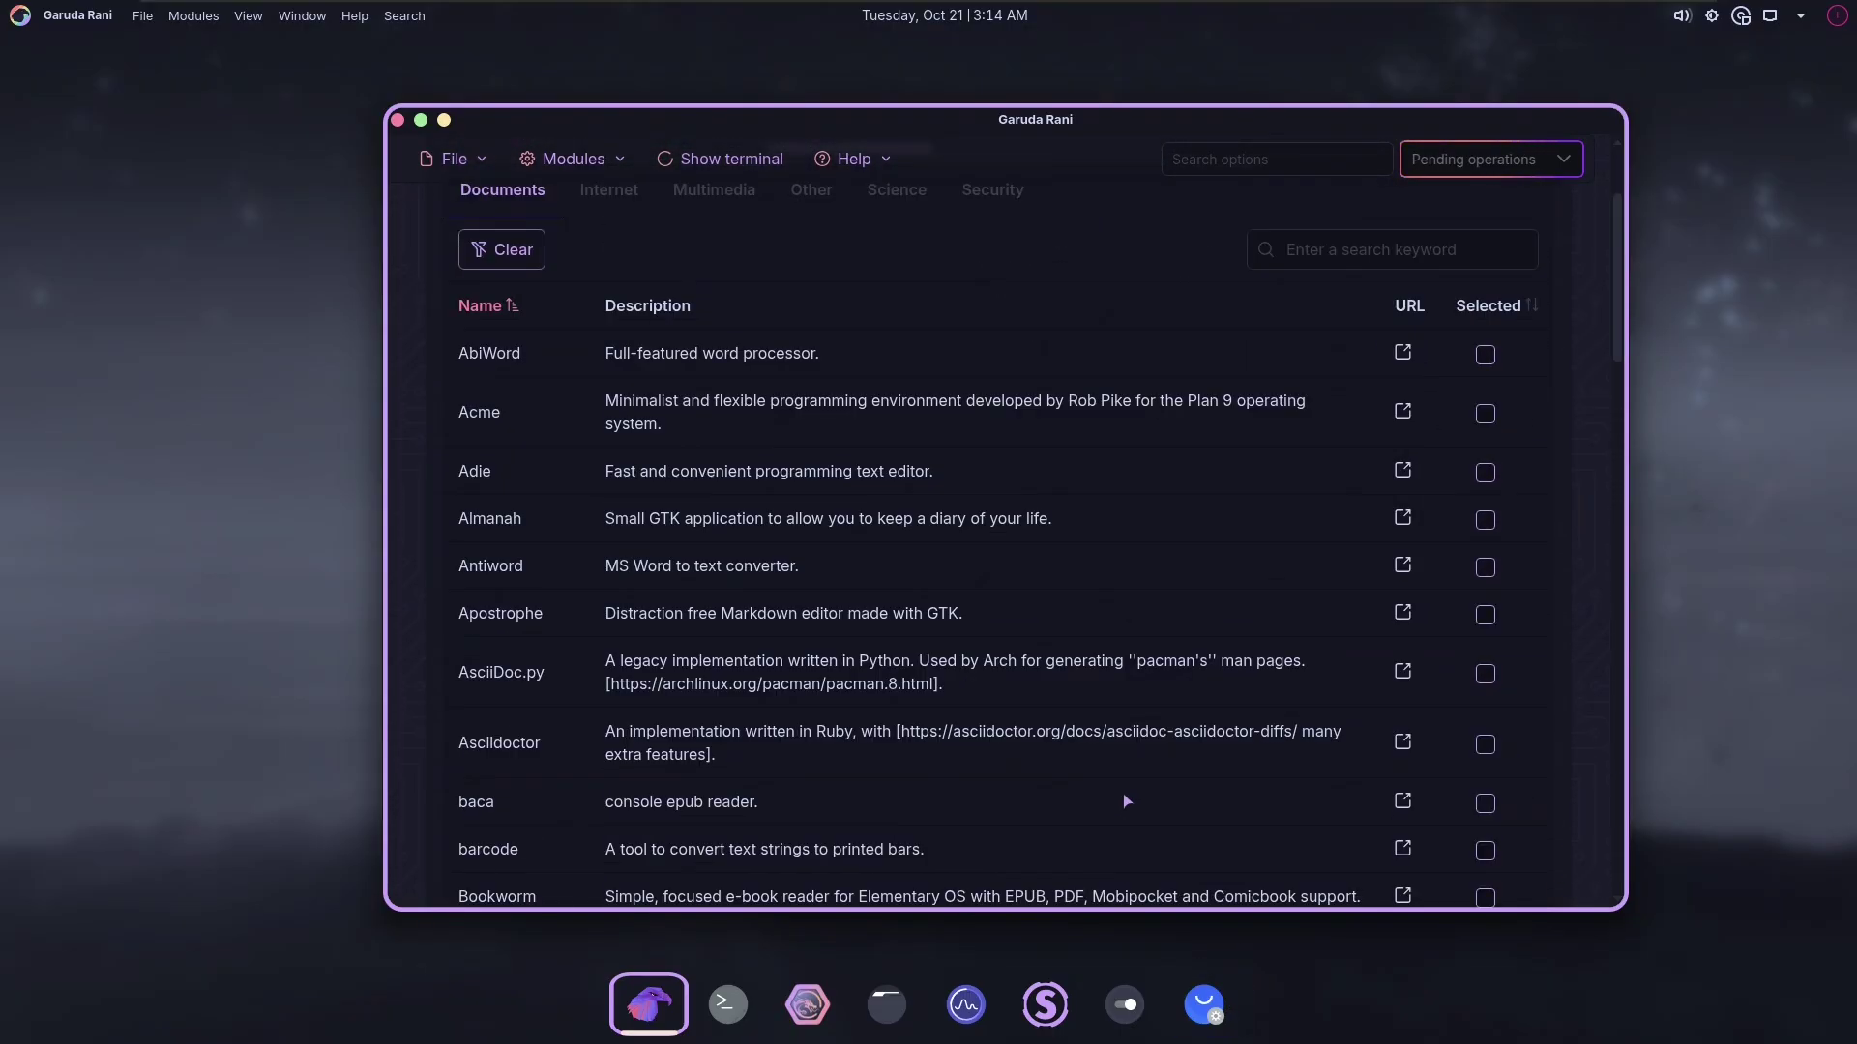
left_click(706, 307)
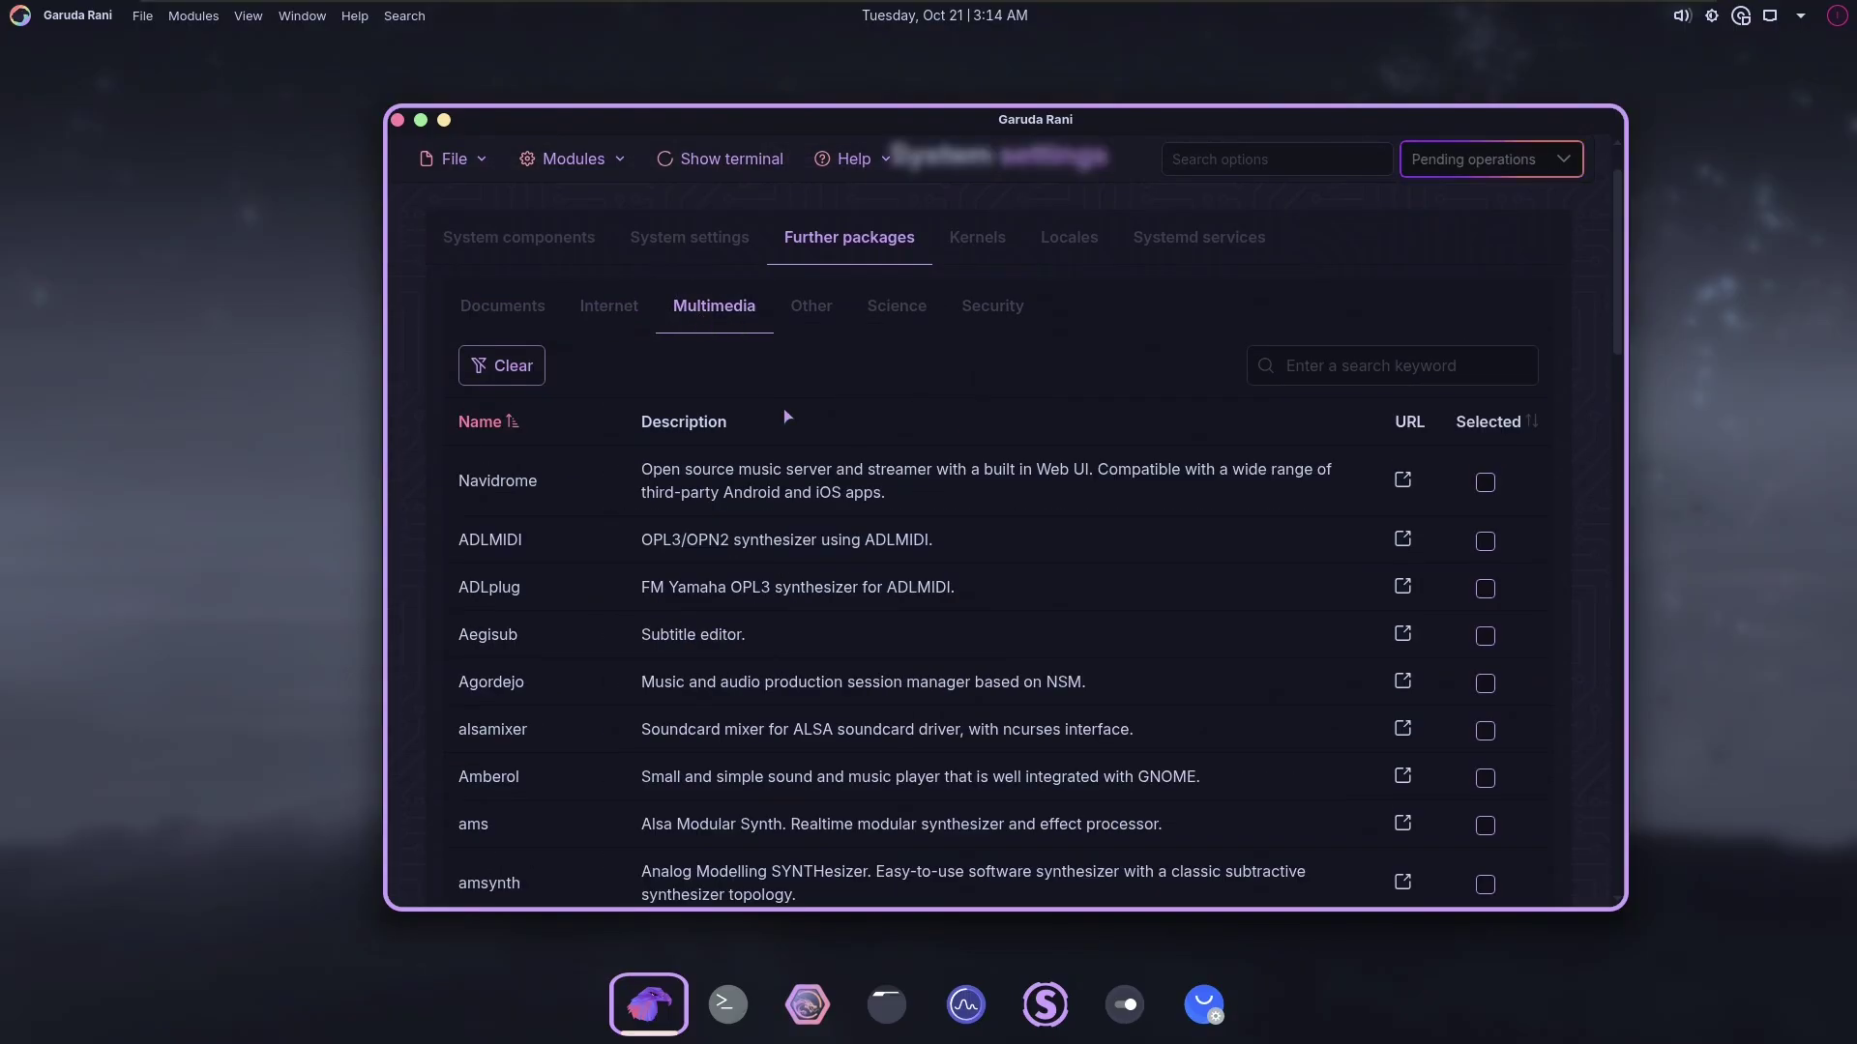
- Return to the welcome page, open Gaming apps, and view its WINE, Gaming tools and Miscellaneous tabs
key("alt+Left")
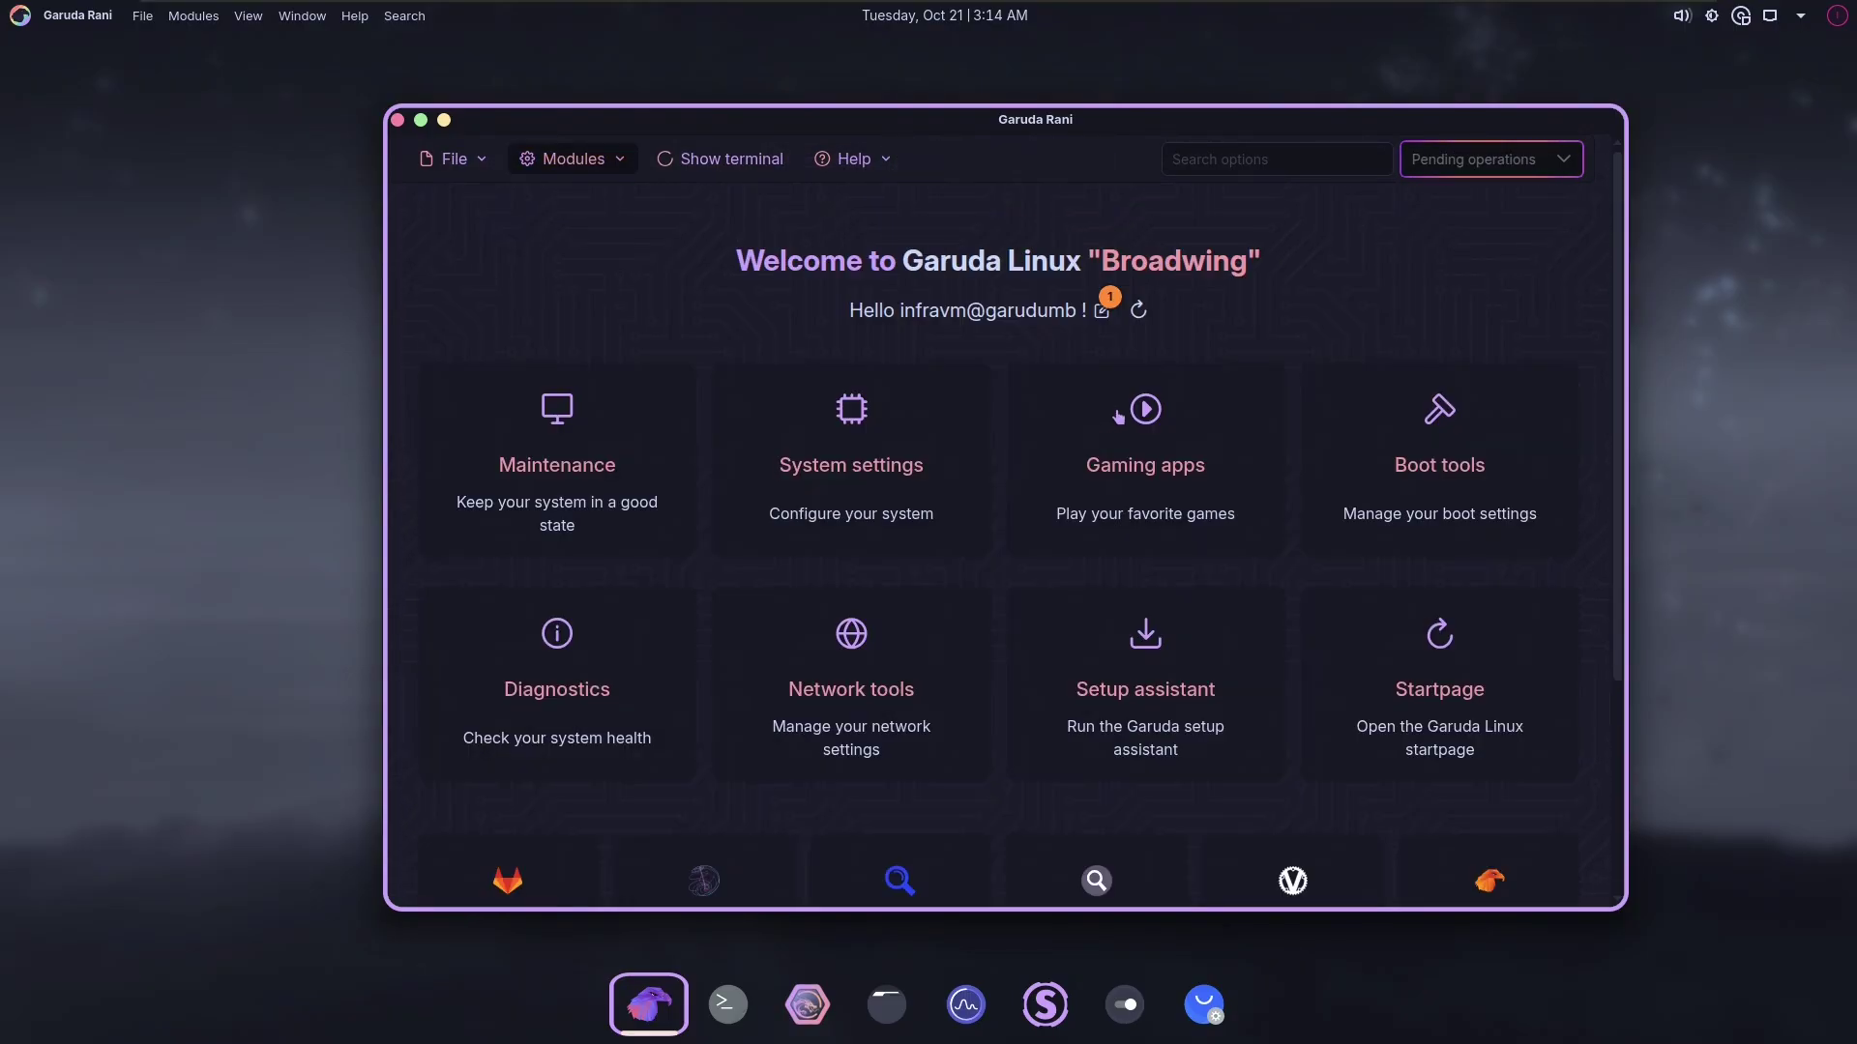
left_click(1087, 406)
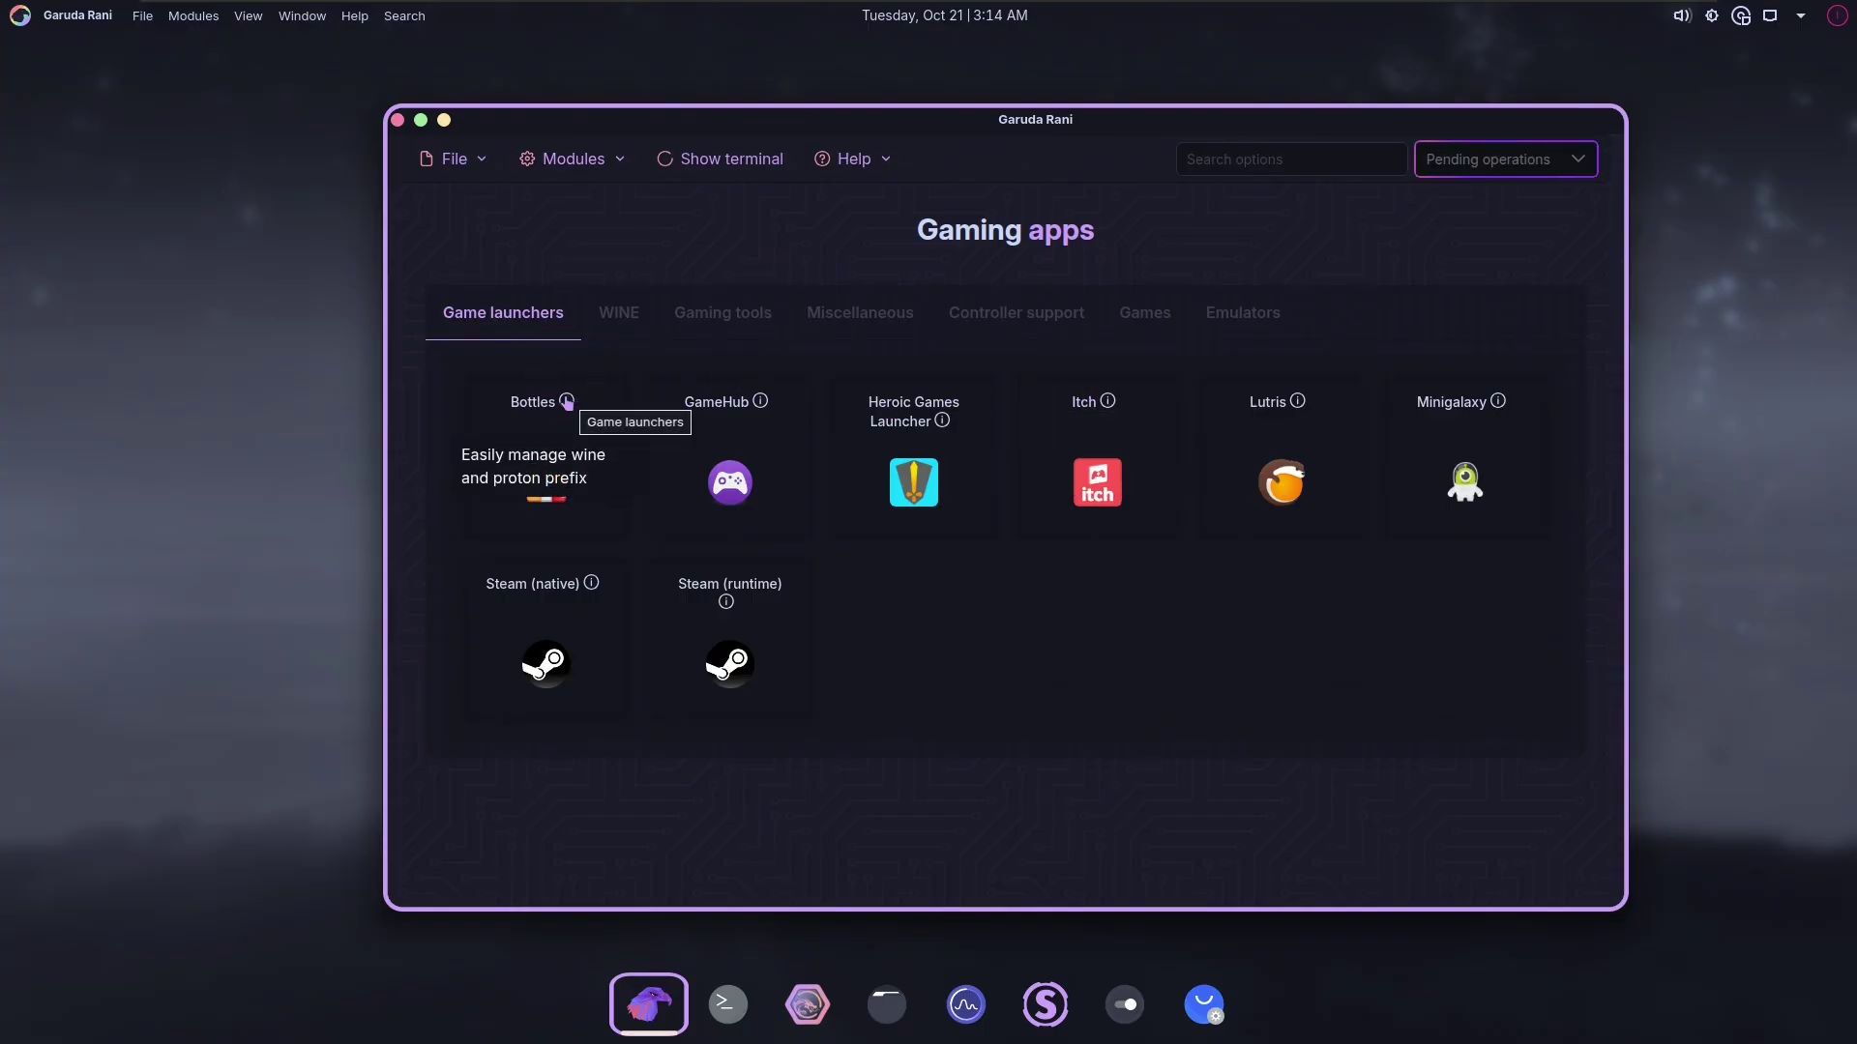
mouse_move(757, 404)
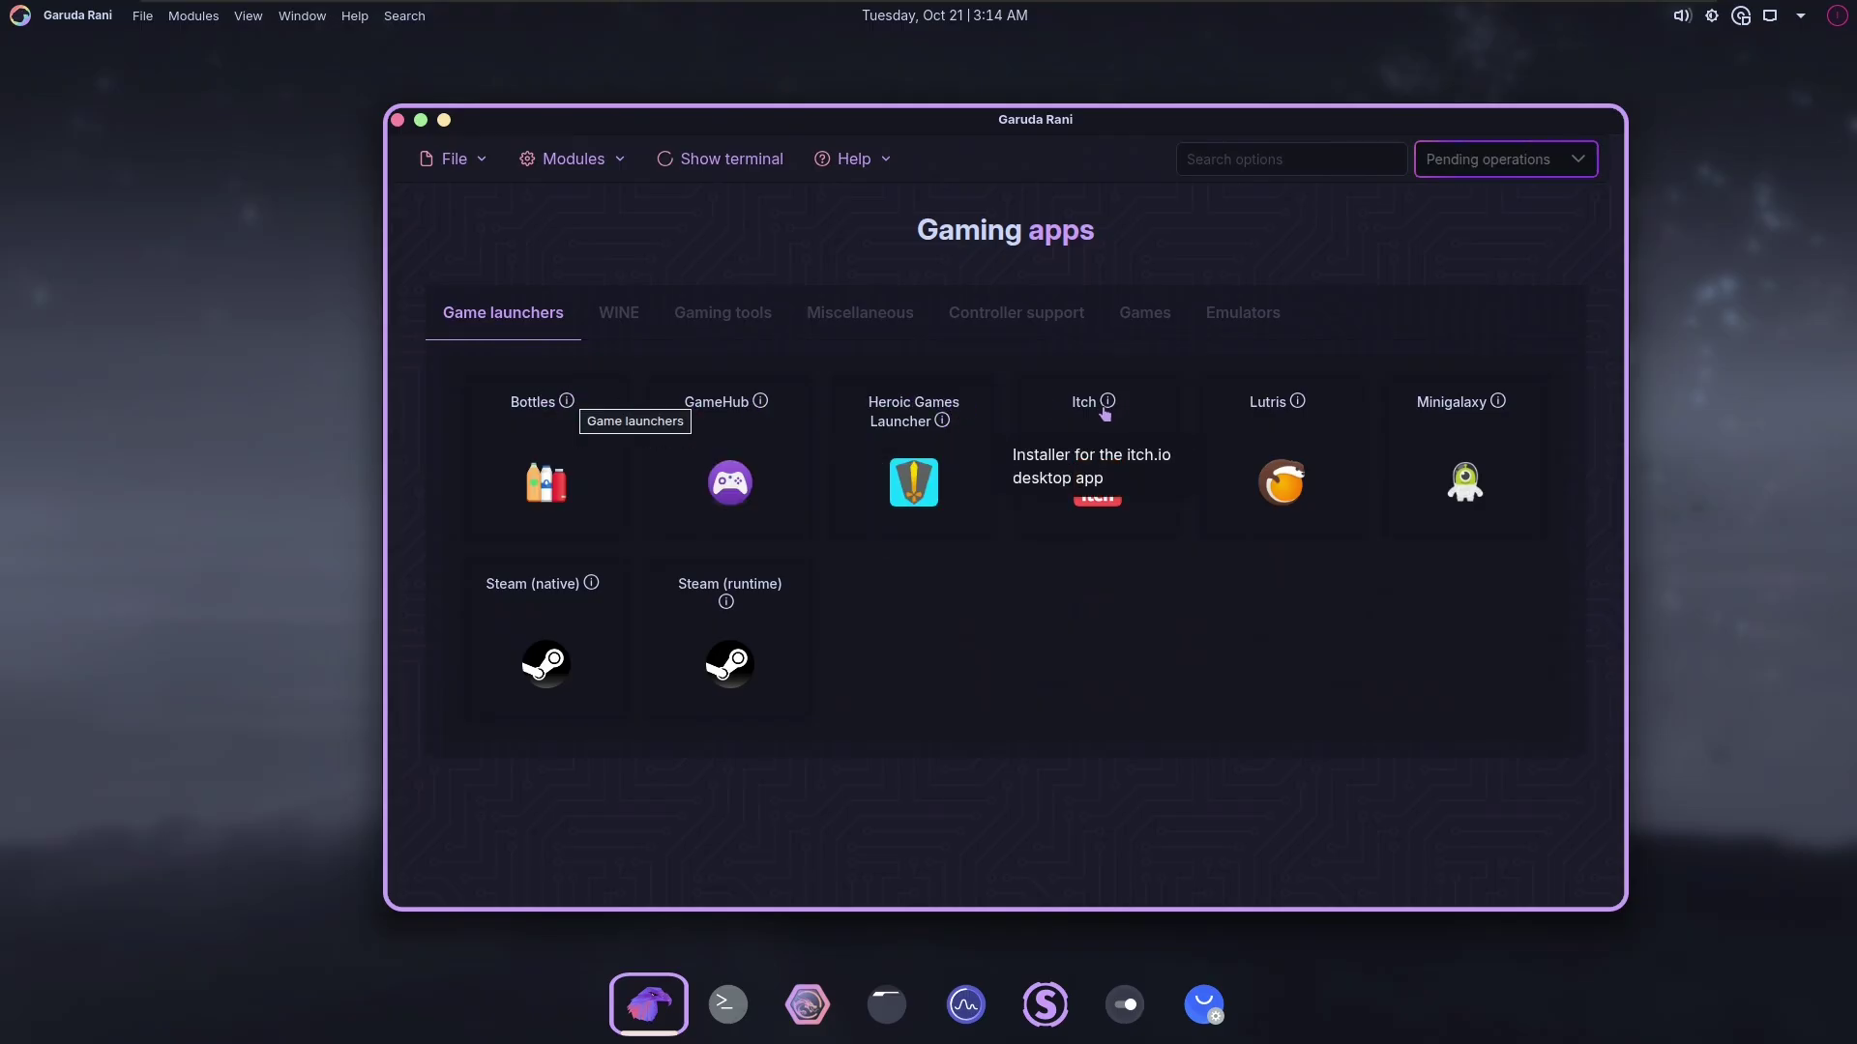
mouse_move(1308, 410)
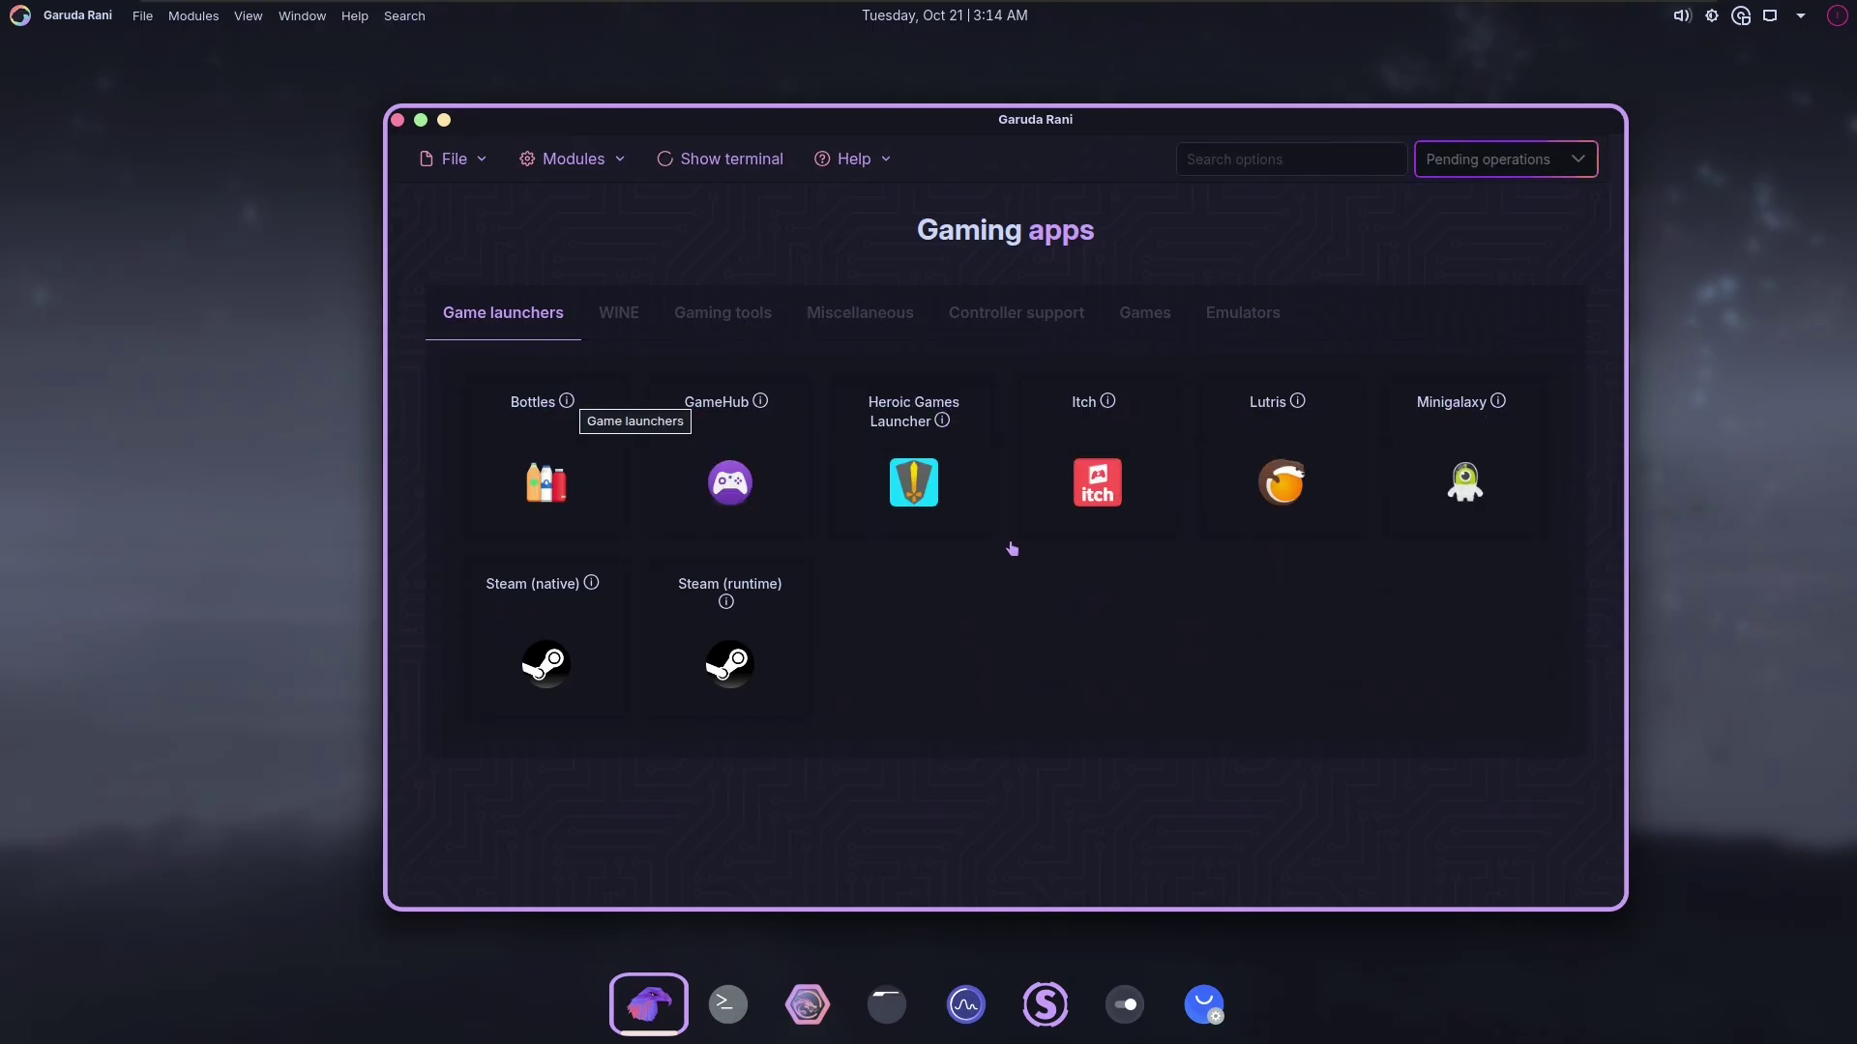
mouse_move(587, 592)
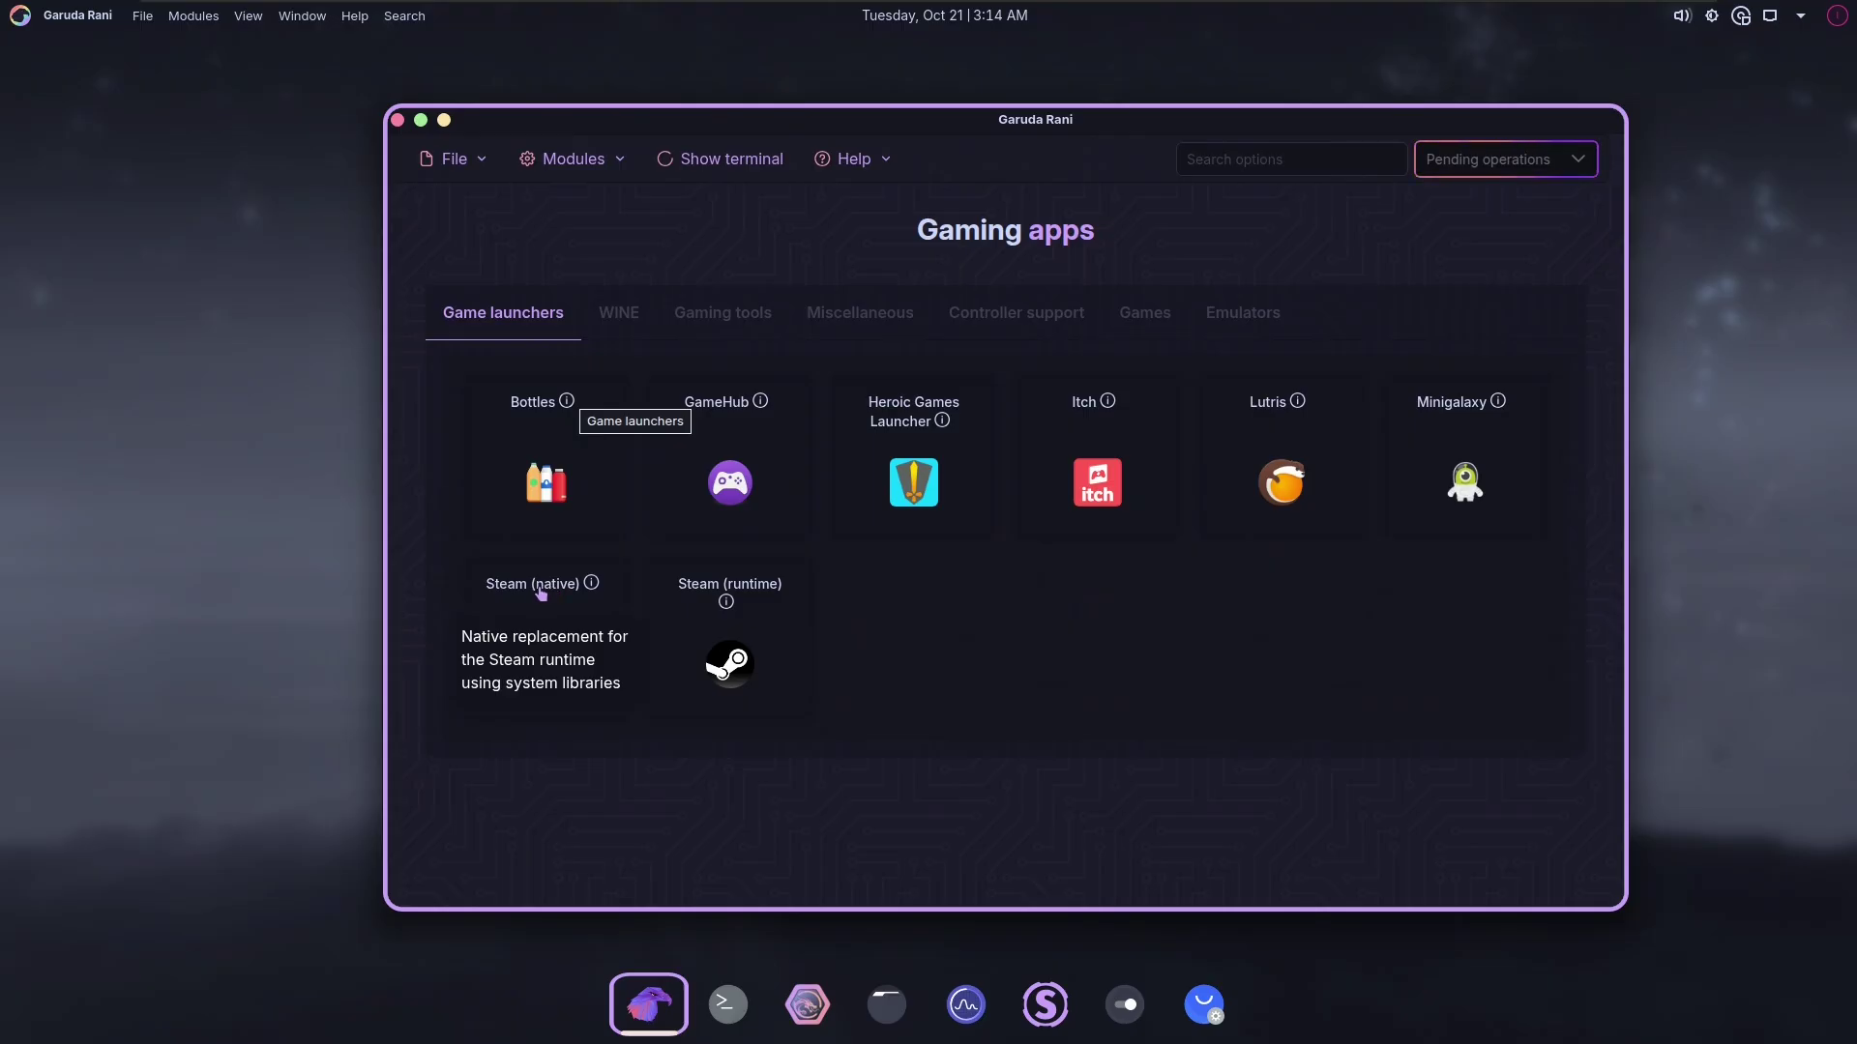
left_click(619, 312)
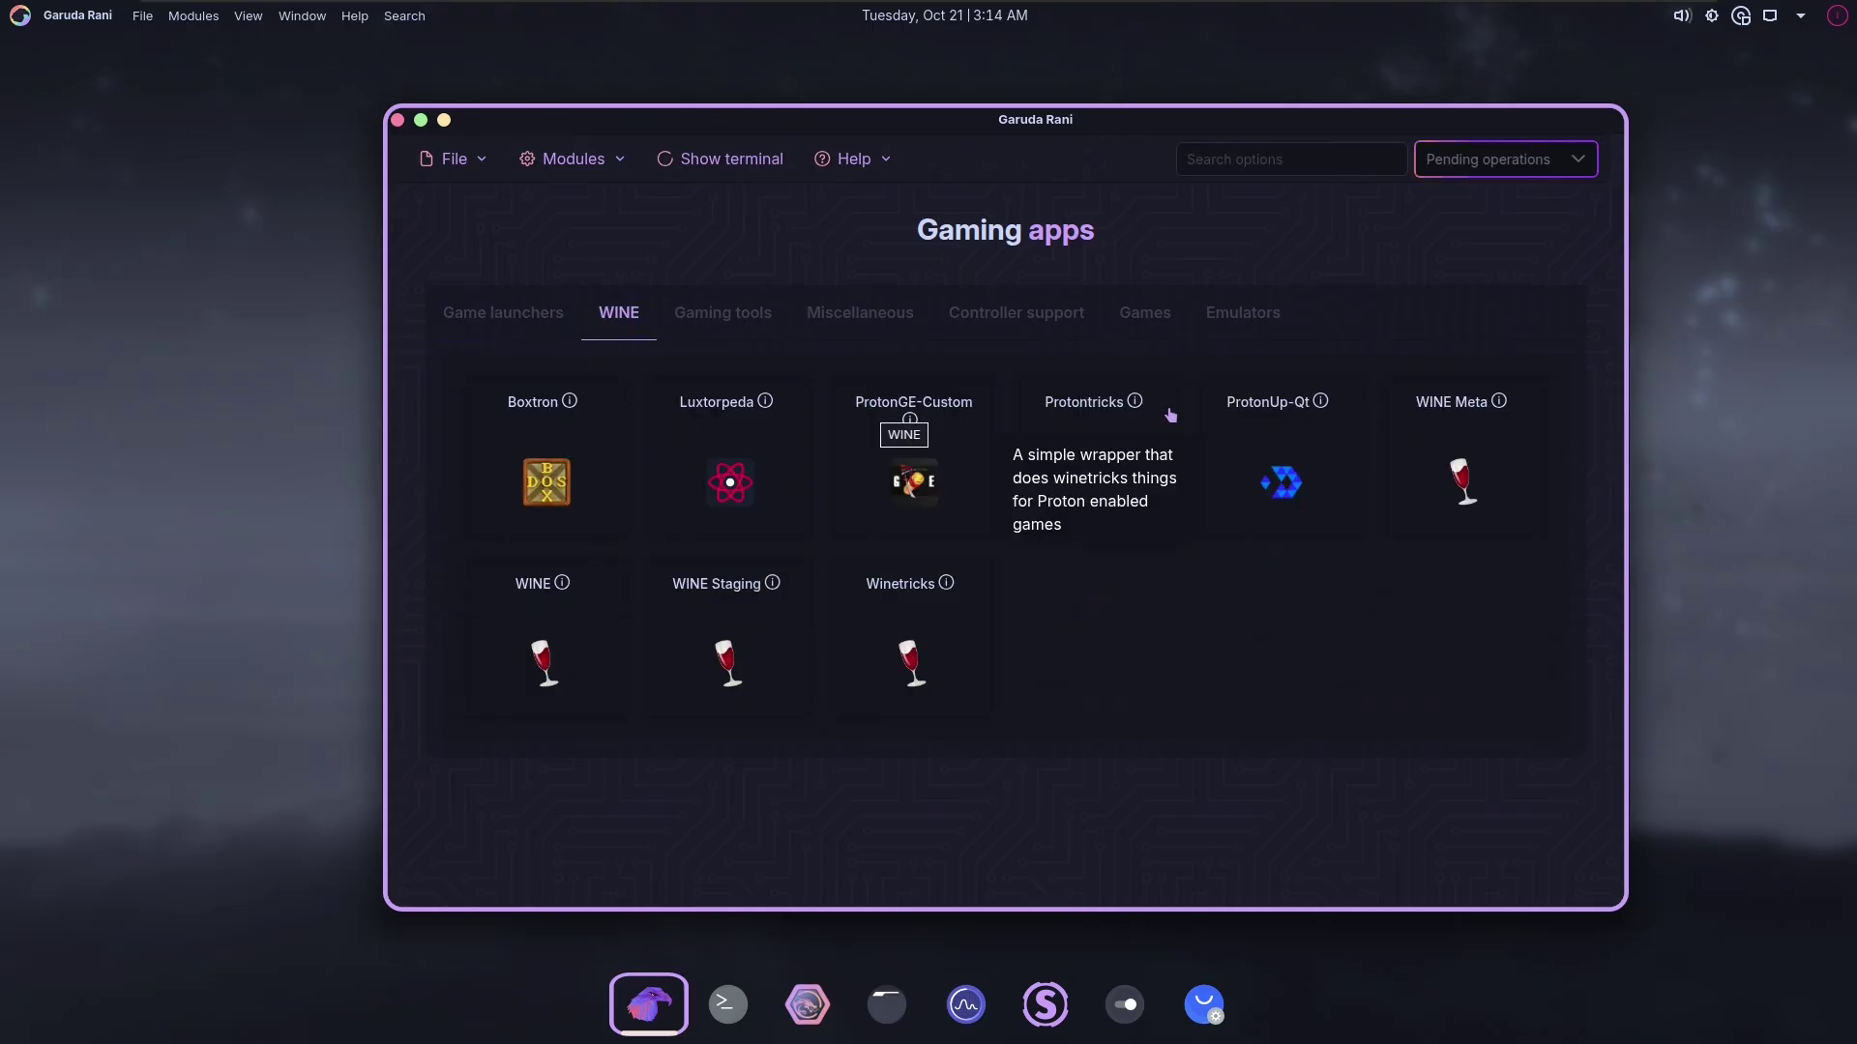
left_click(716, 332)
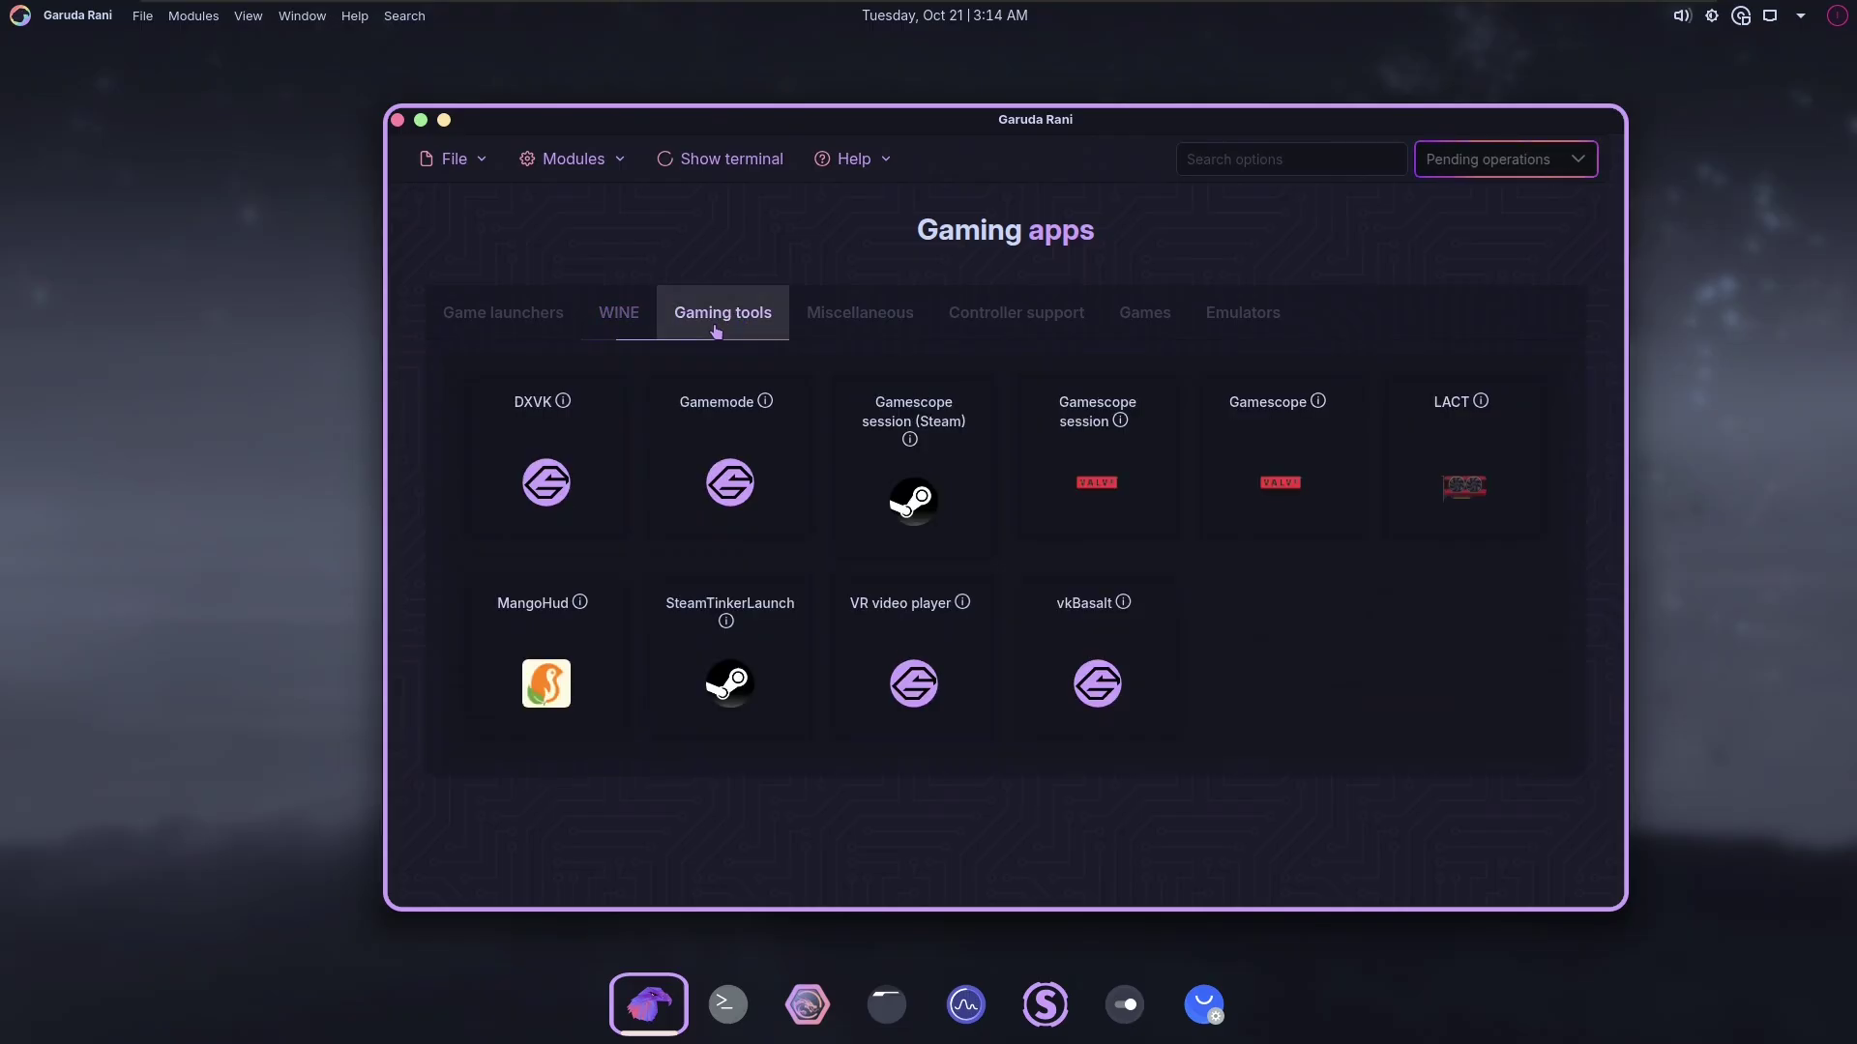
left_click(867, 326)
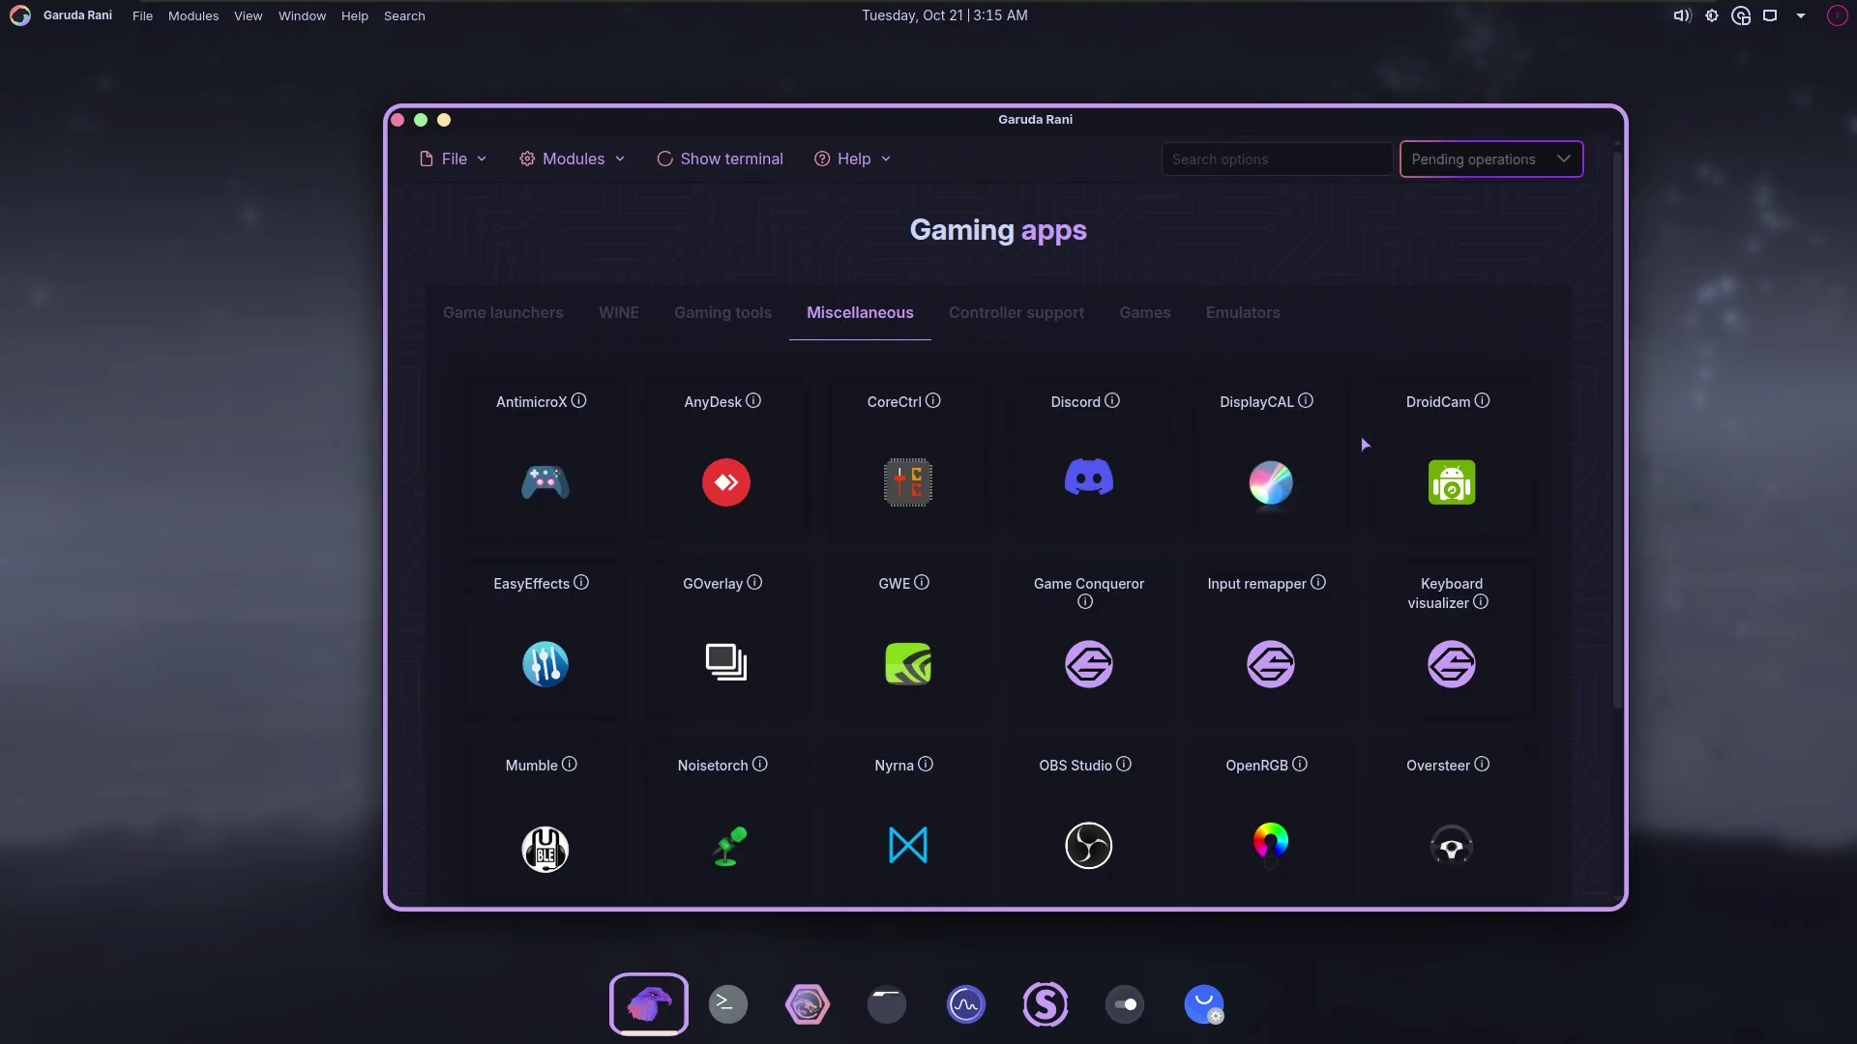
- Scroll through the Games and Emulators lists, then go back to the welcome page with Alt+Left
scroll(1363, 444, "down", 2)
left_click(1161, 319)
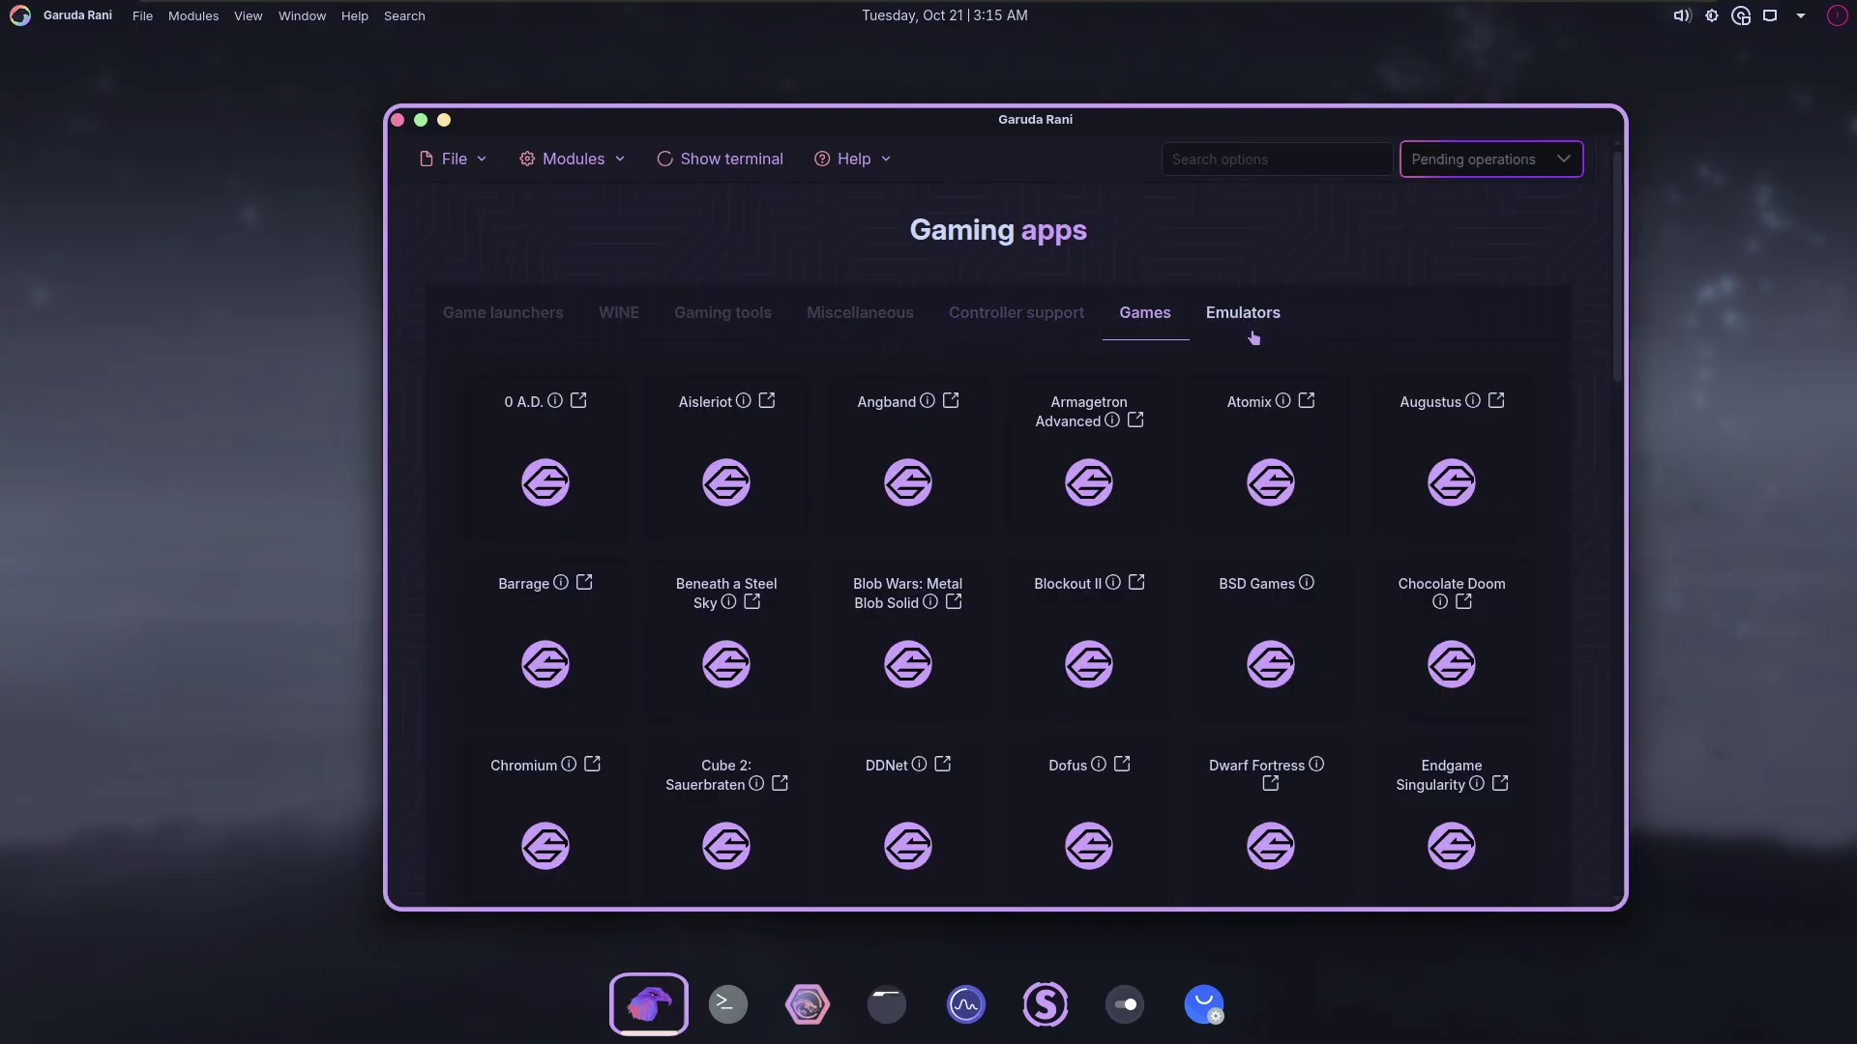
scroll(1162, 502, "down", 15)
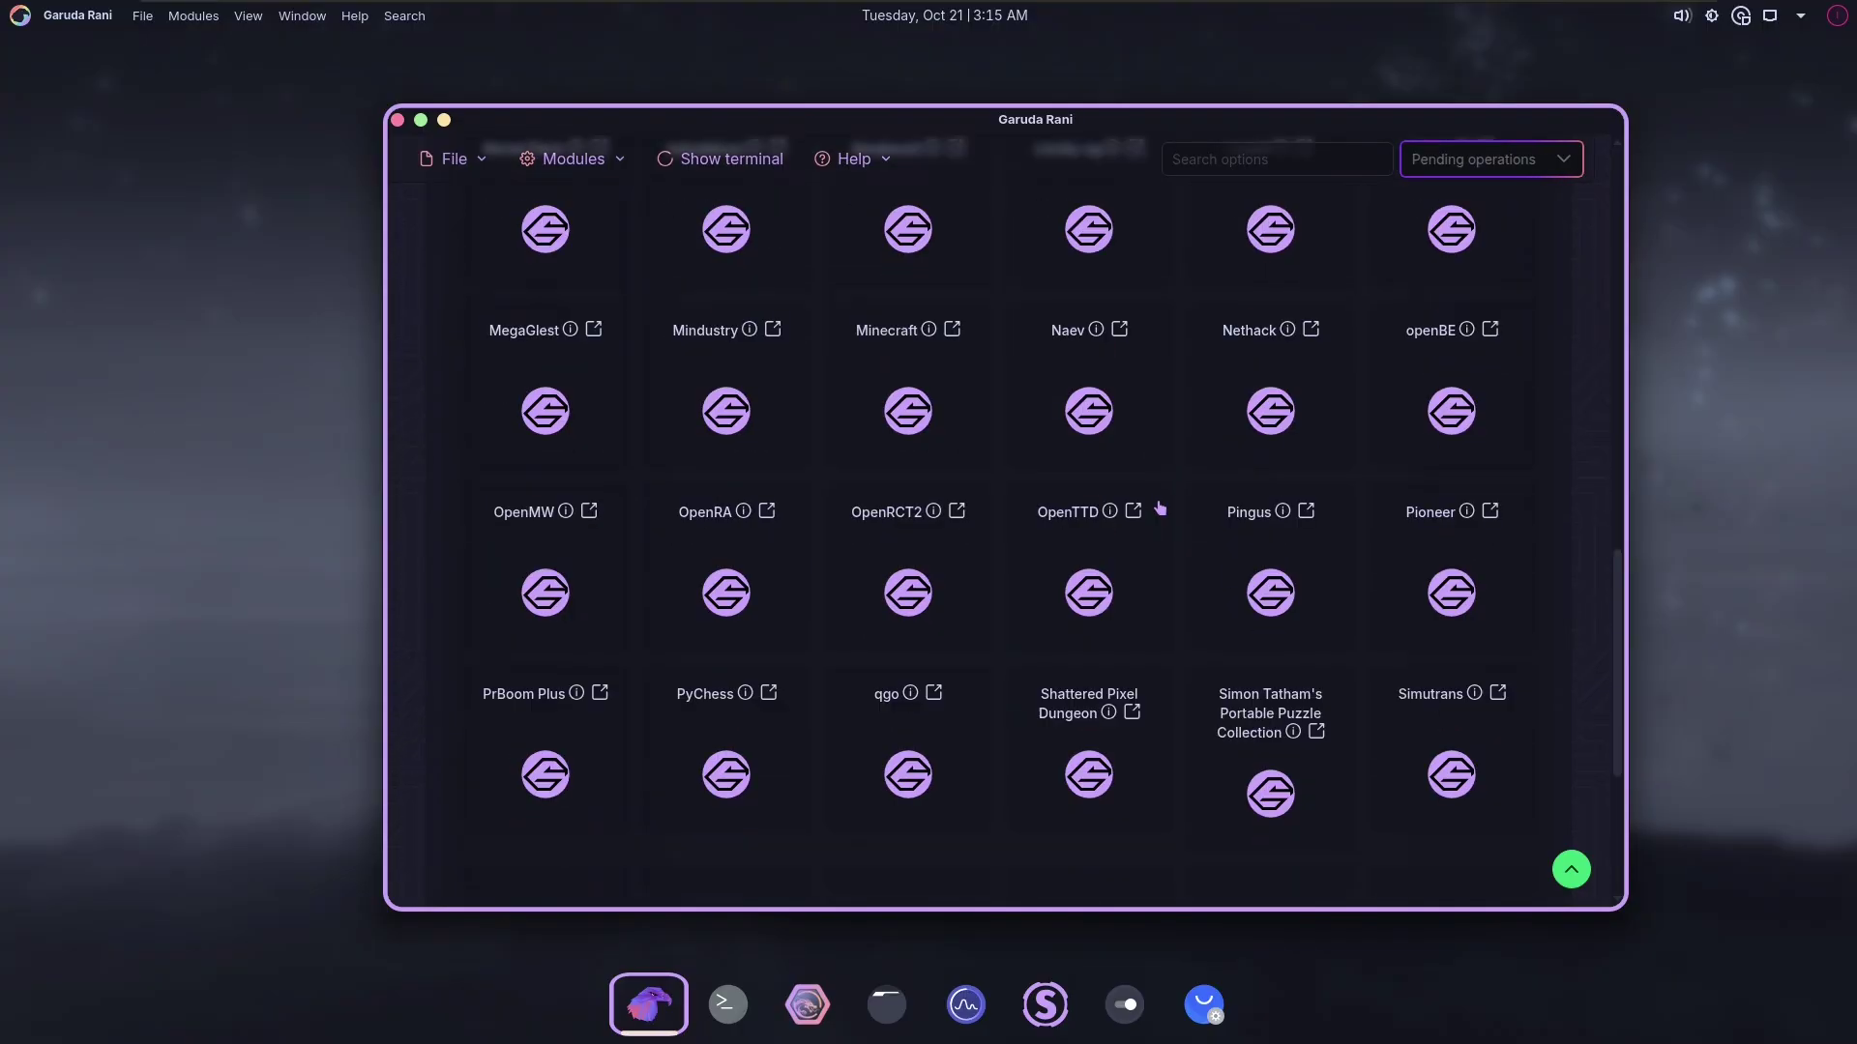
scroll(1156, 571, "up", 8)
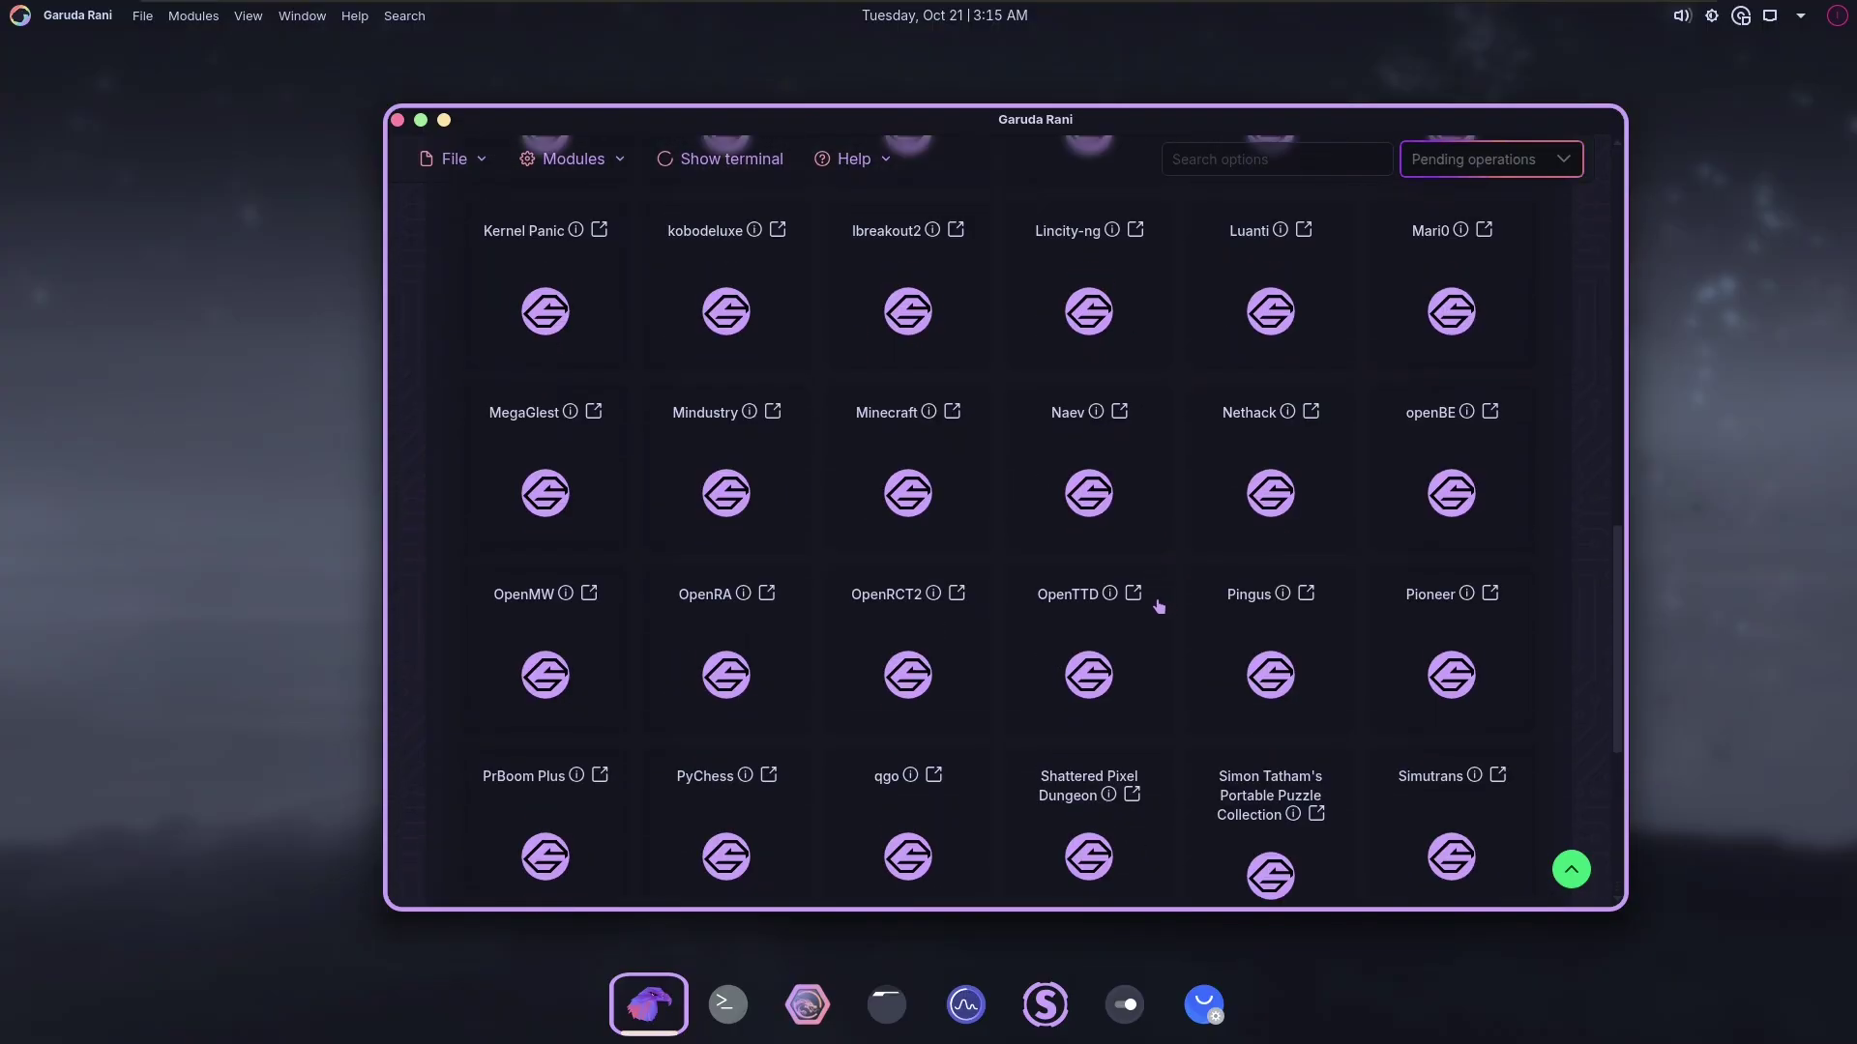
scroll(1146, 605, "up", 5)
scroll(1144, 605, "down", 7)
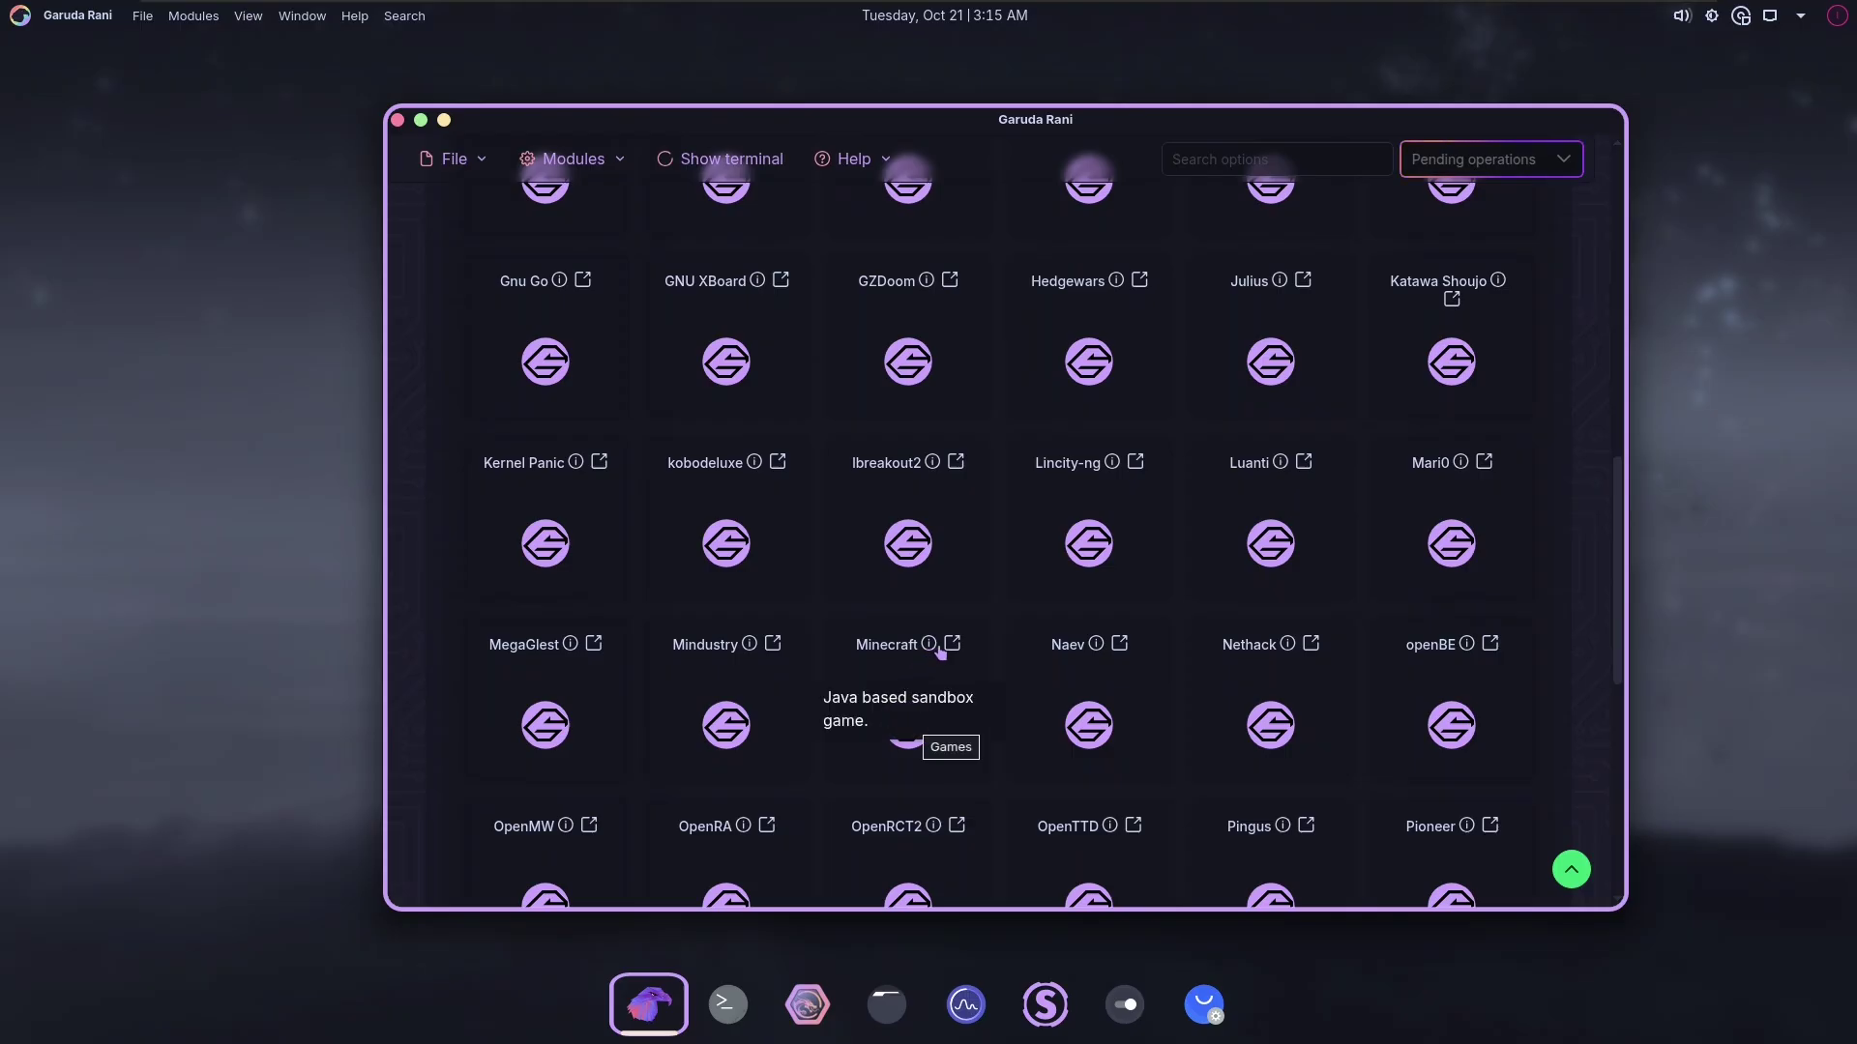
scroll(952, 656, "up", 9)
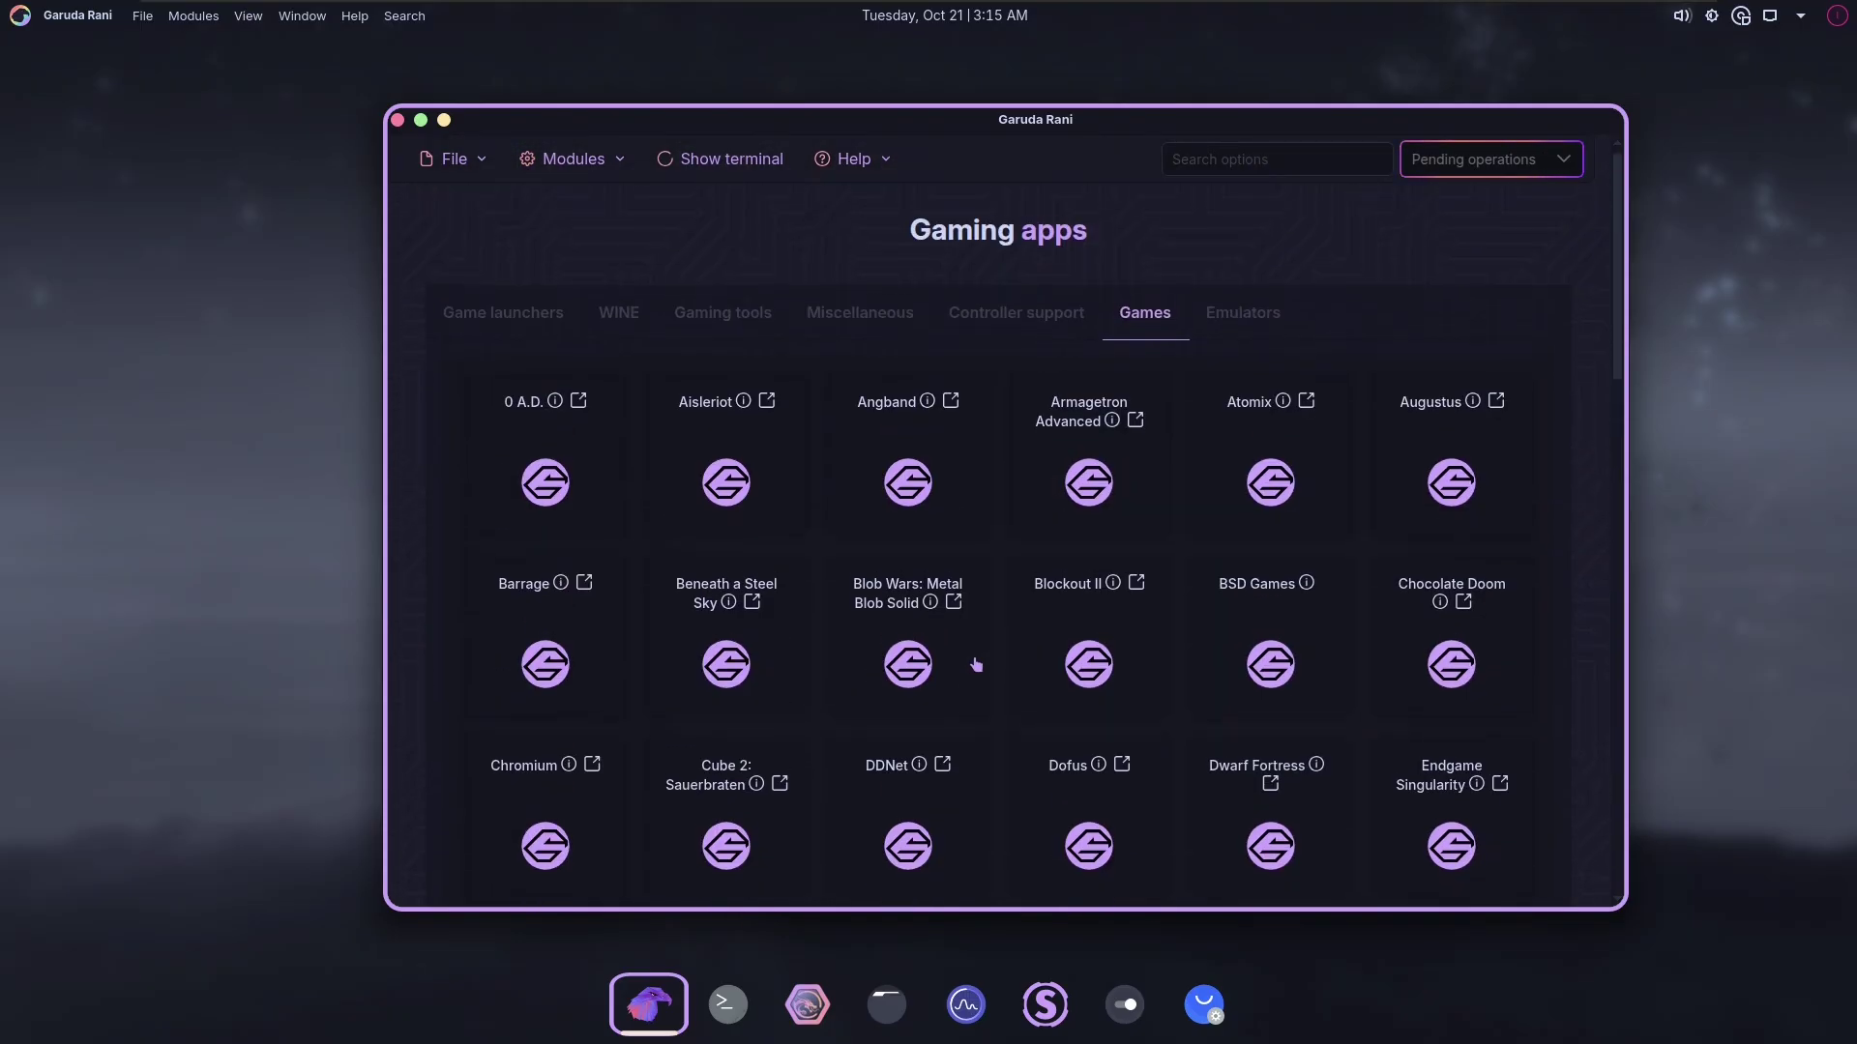
left_click(1248, 313)
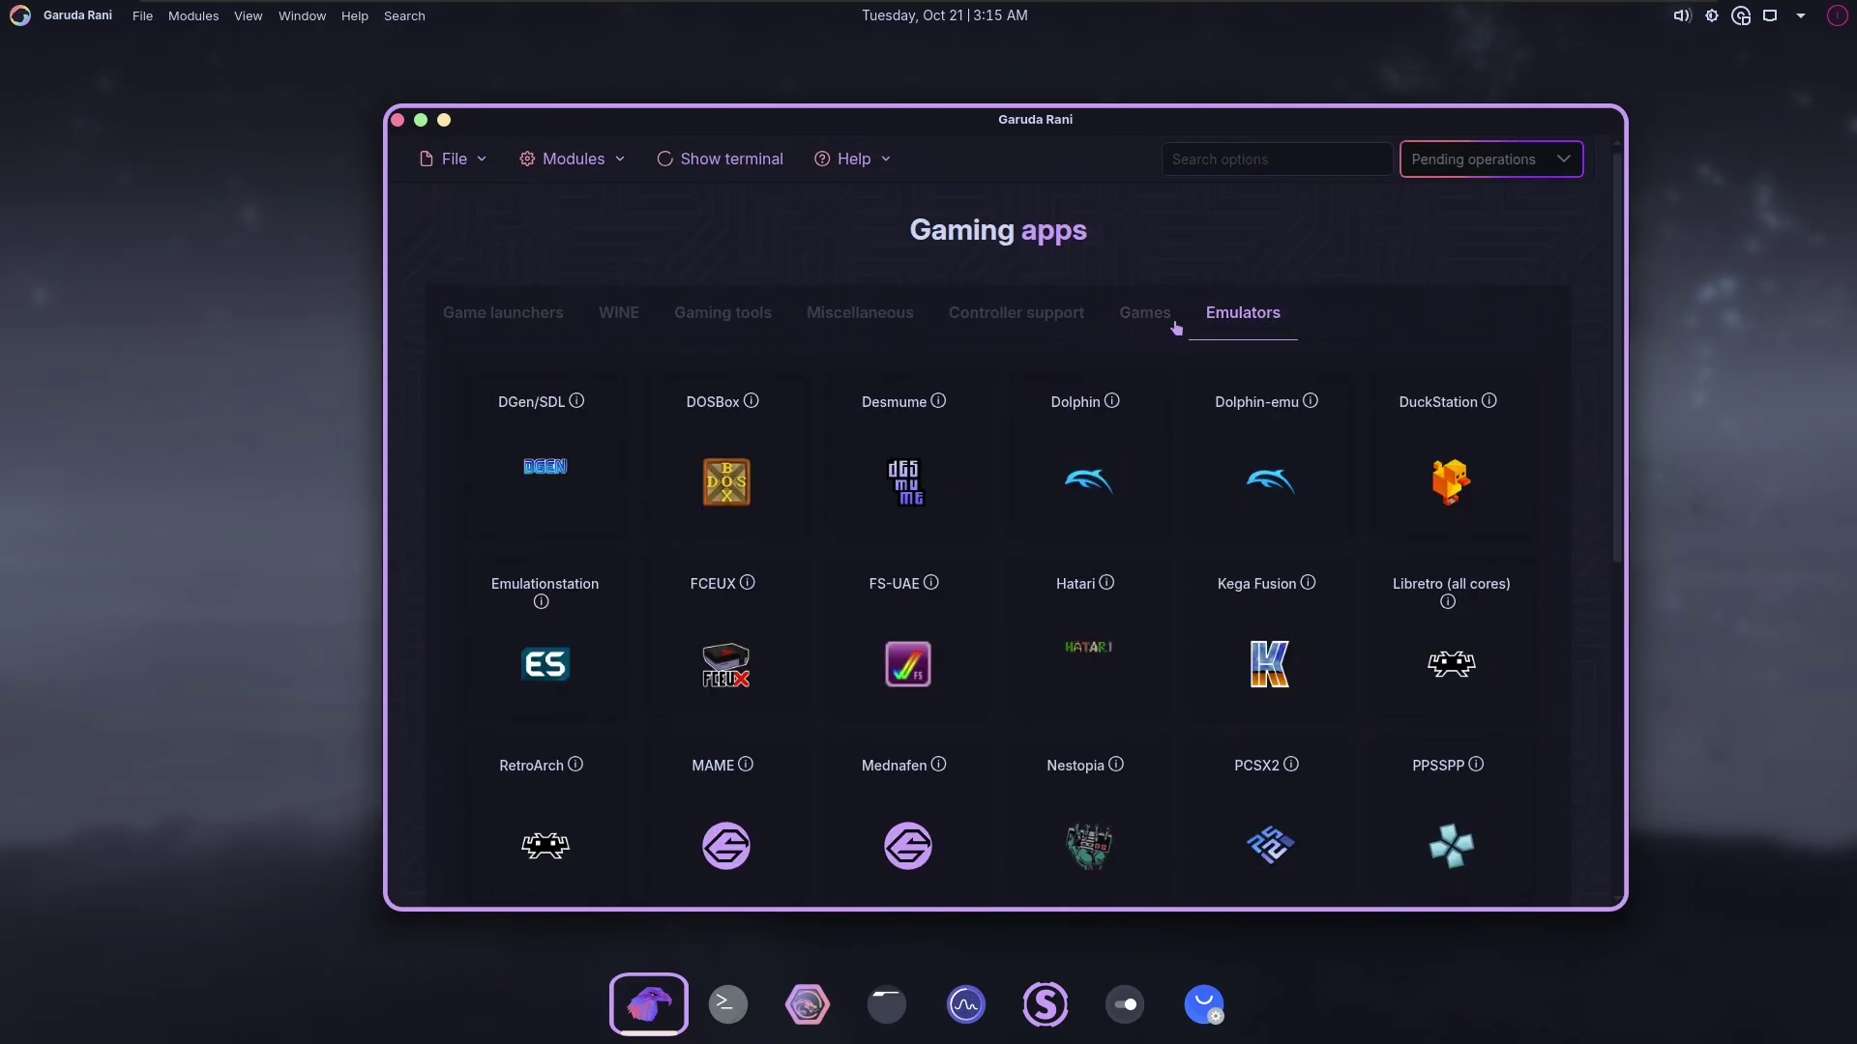
scroll(981, 513, "down", 5)
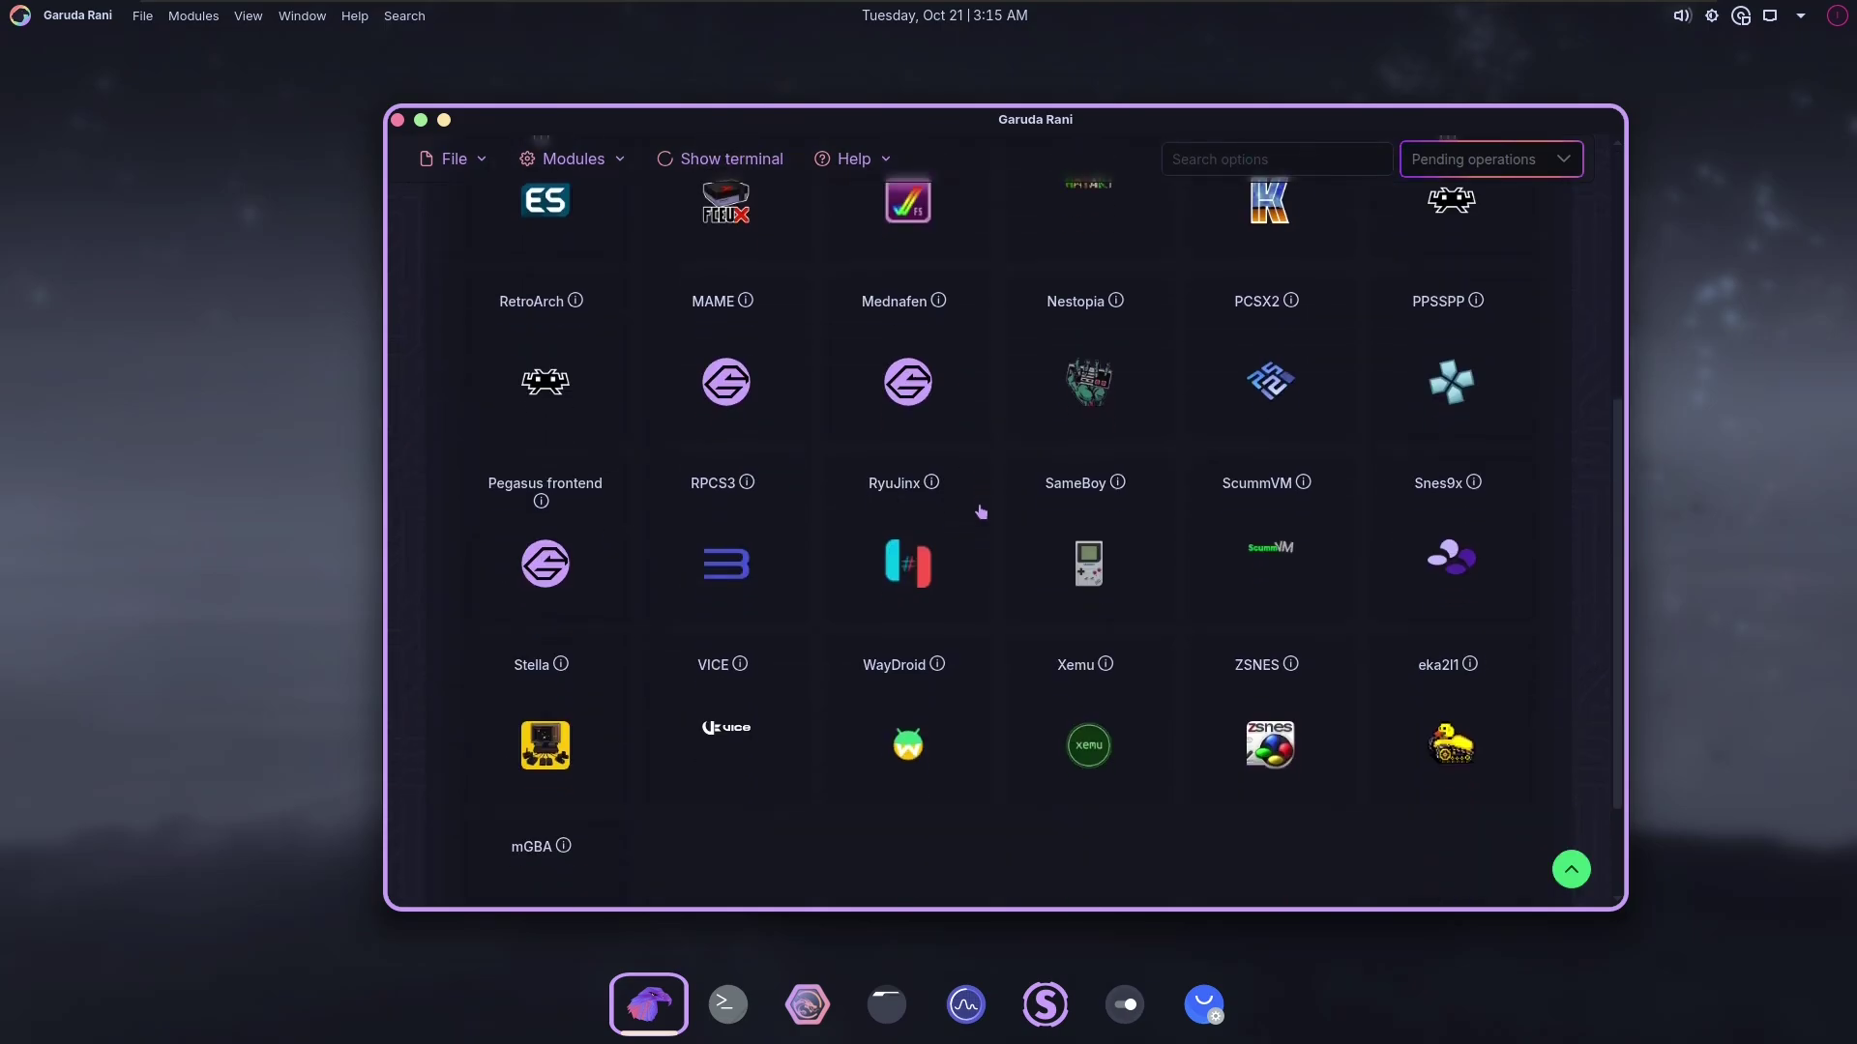
scroll(981, 513, "up", 5)
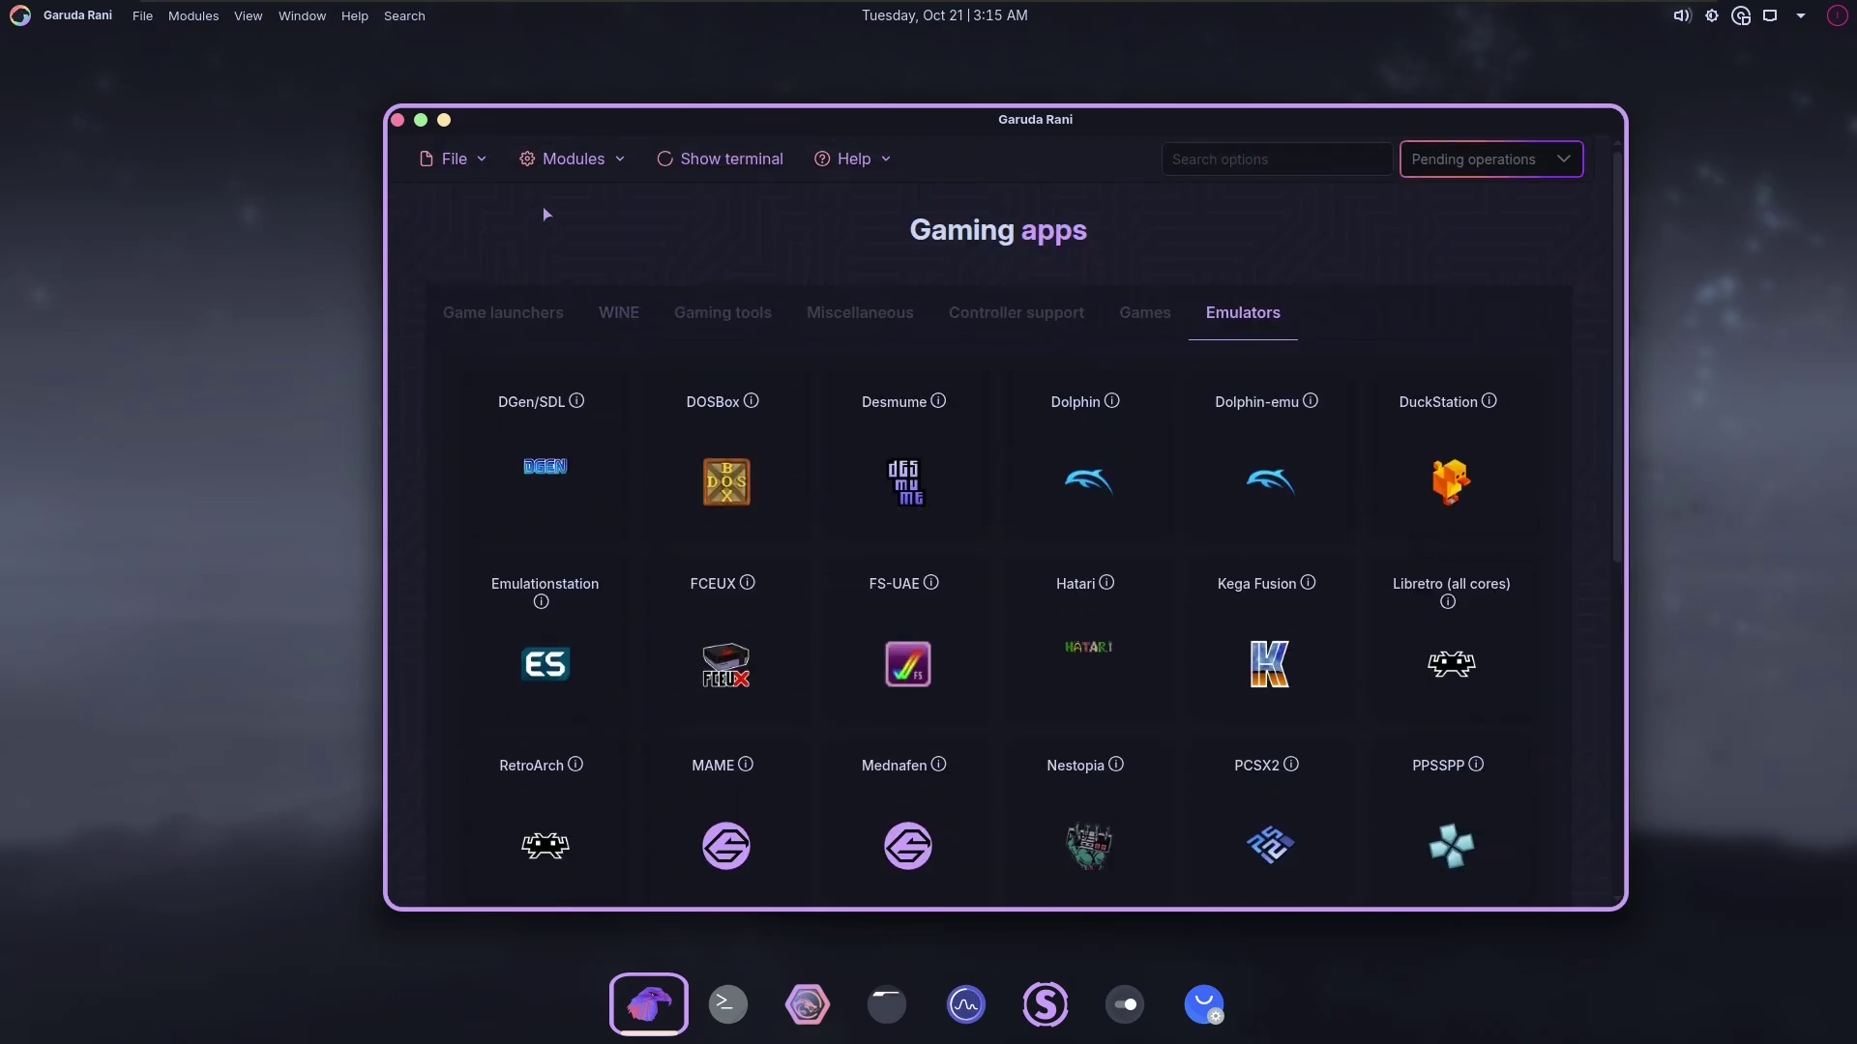
key("alt+Left")
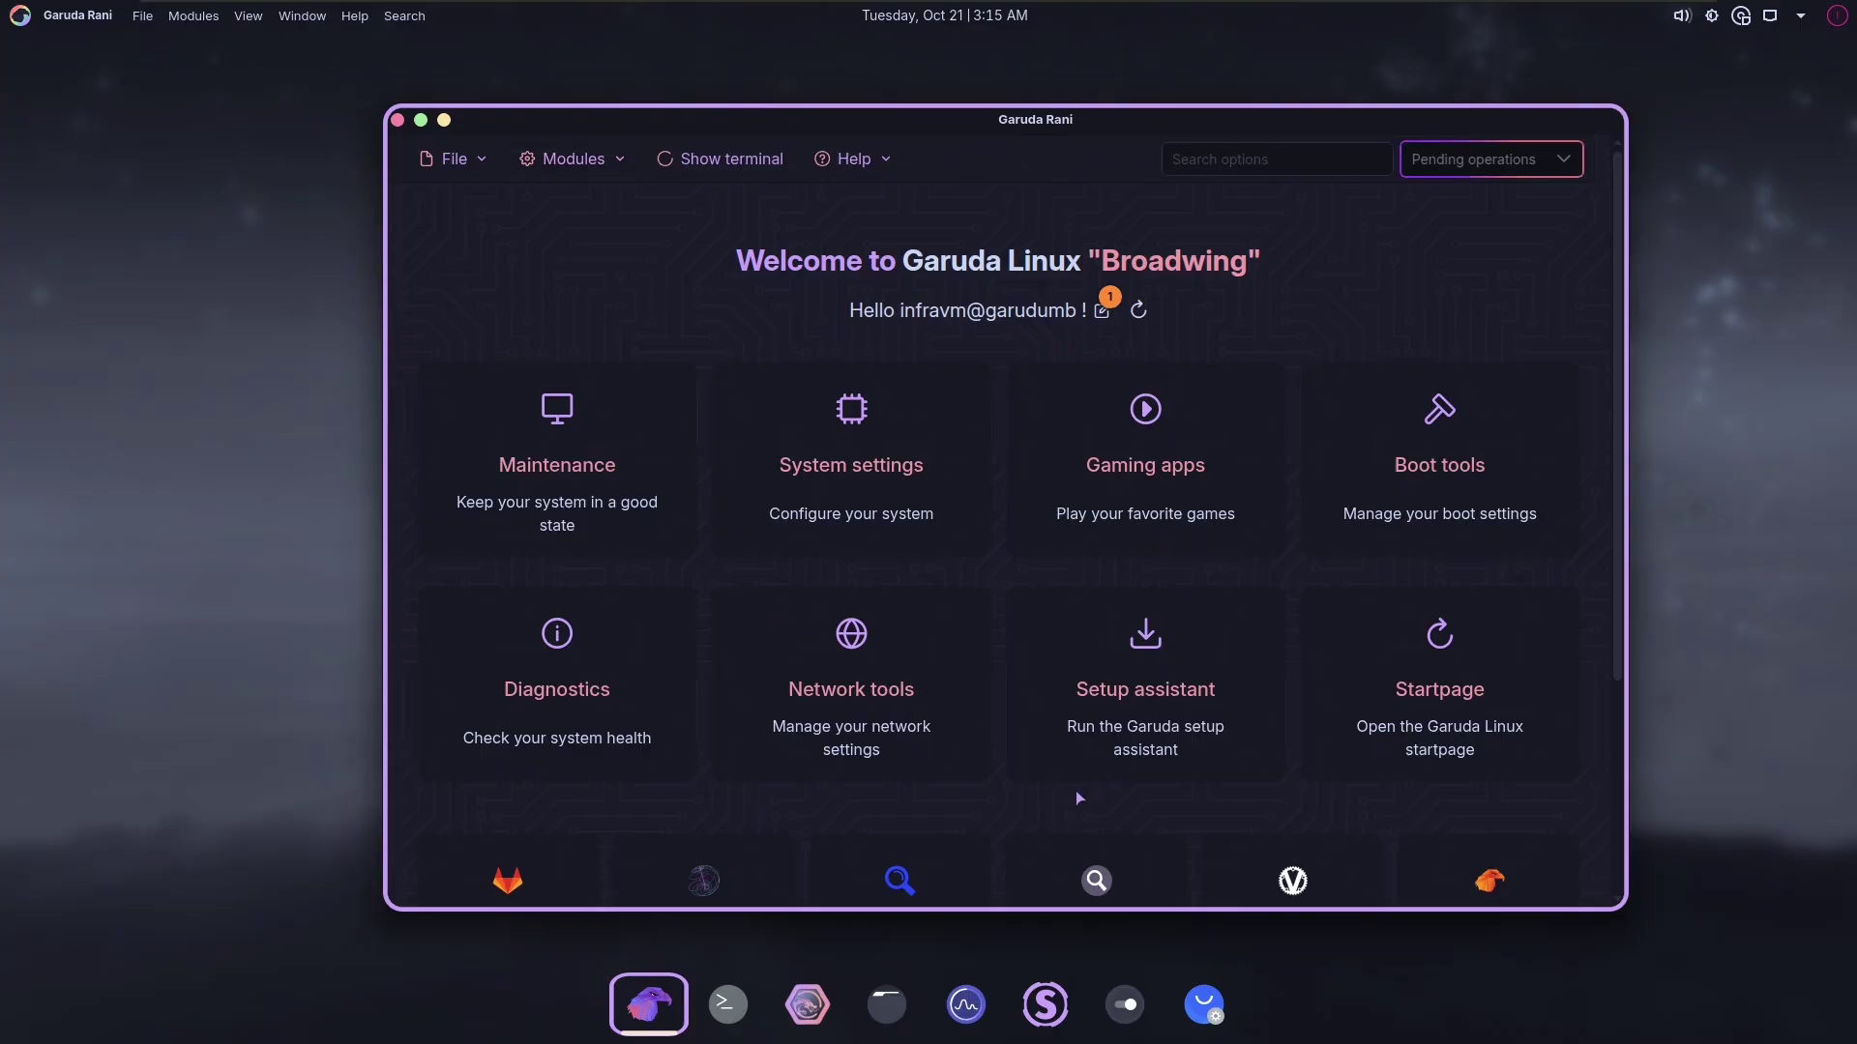
- Launch Octopi, select bauh, ark and alsa-firmware in the package list, then close it
left_click(1204, 1006)
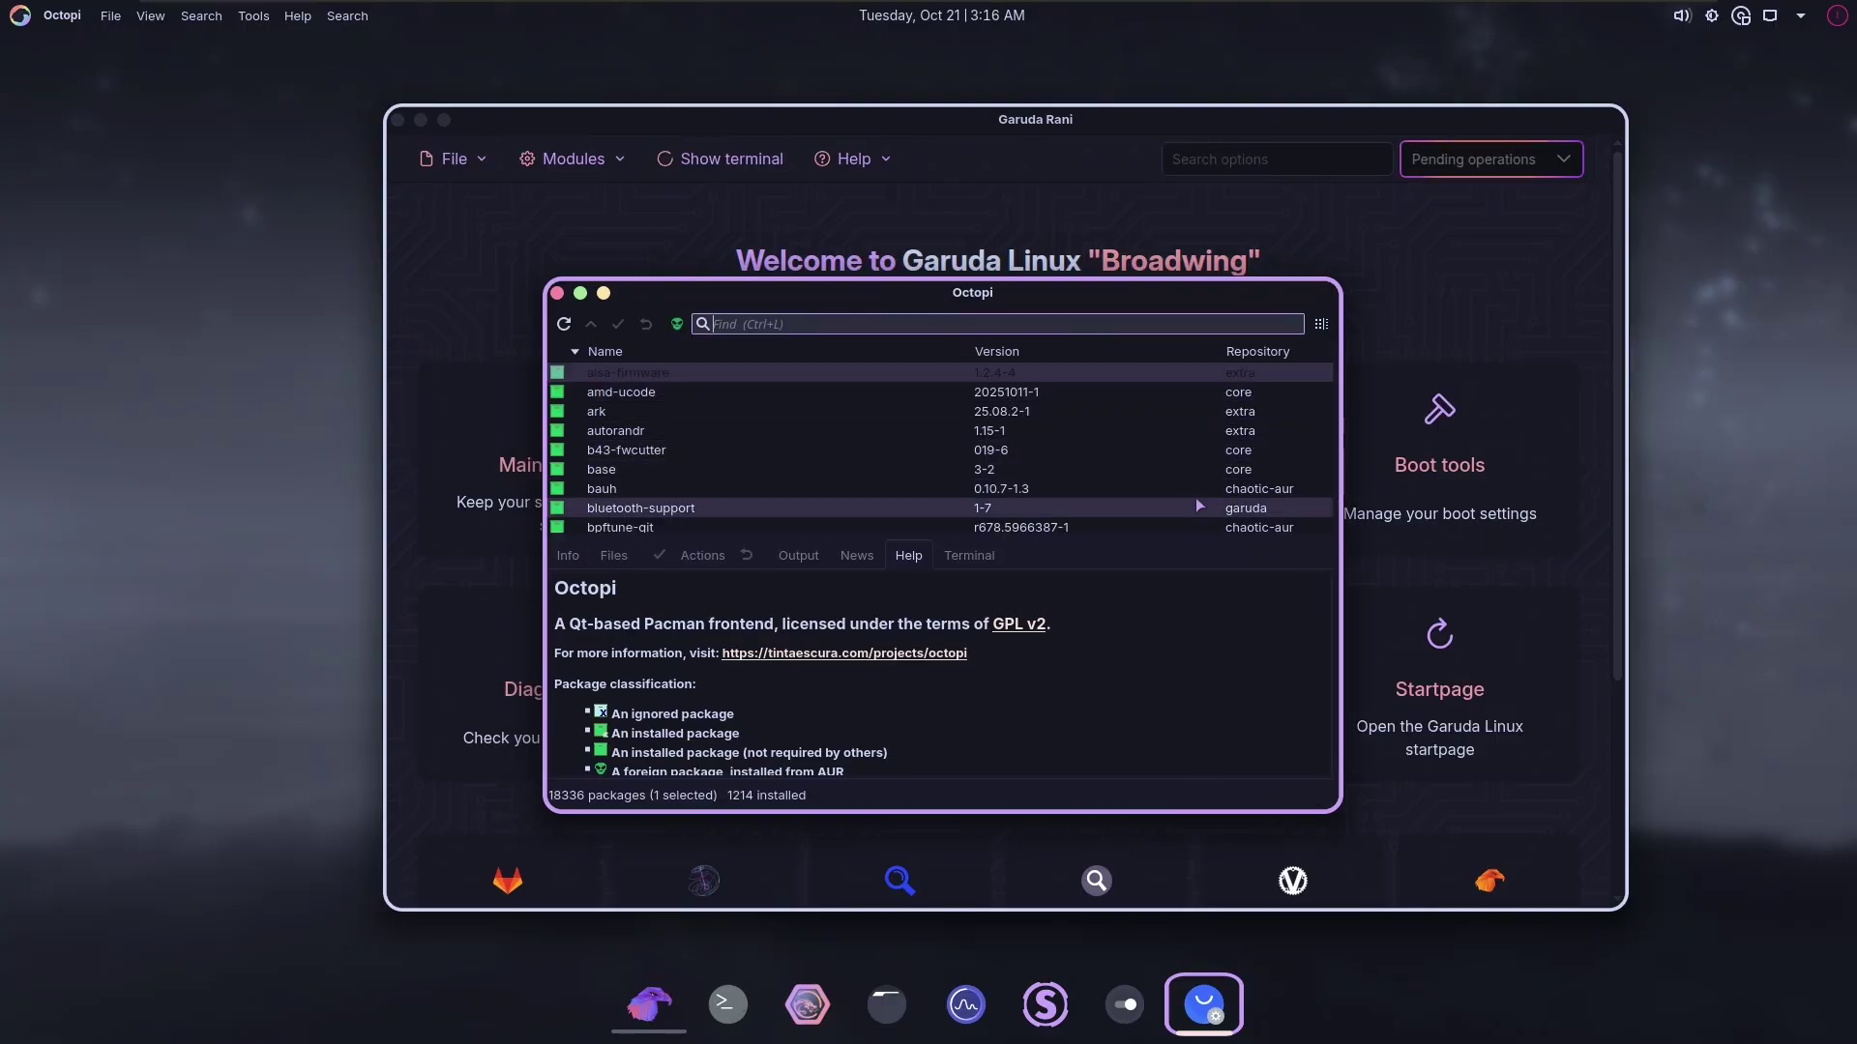
left_click(1132, 487)
key("Up")
key("Up")
key("Up")
key("Up")
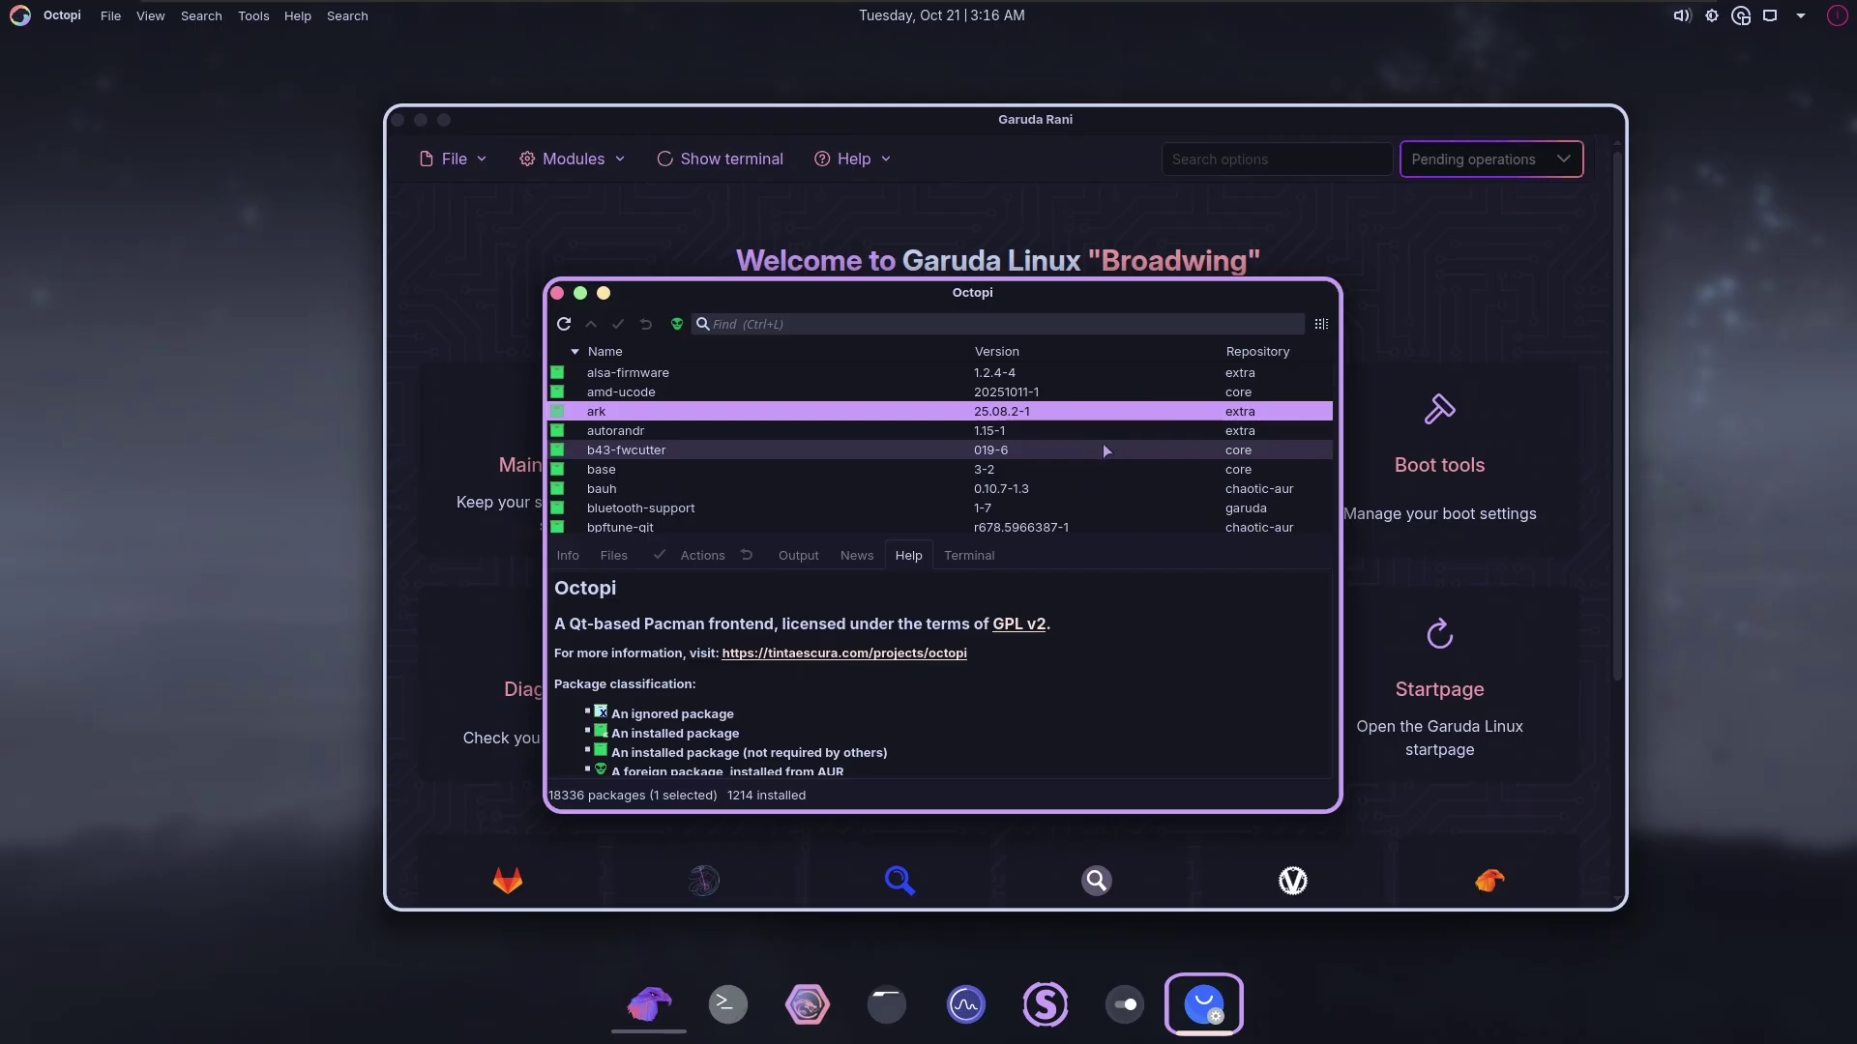
left_click(1309, 490)
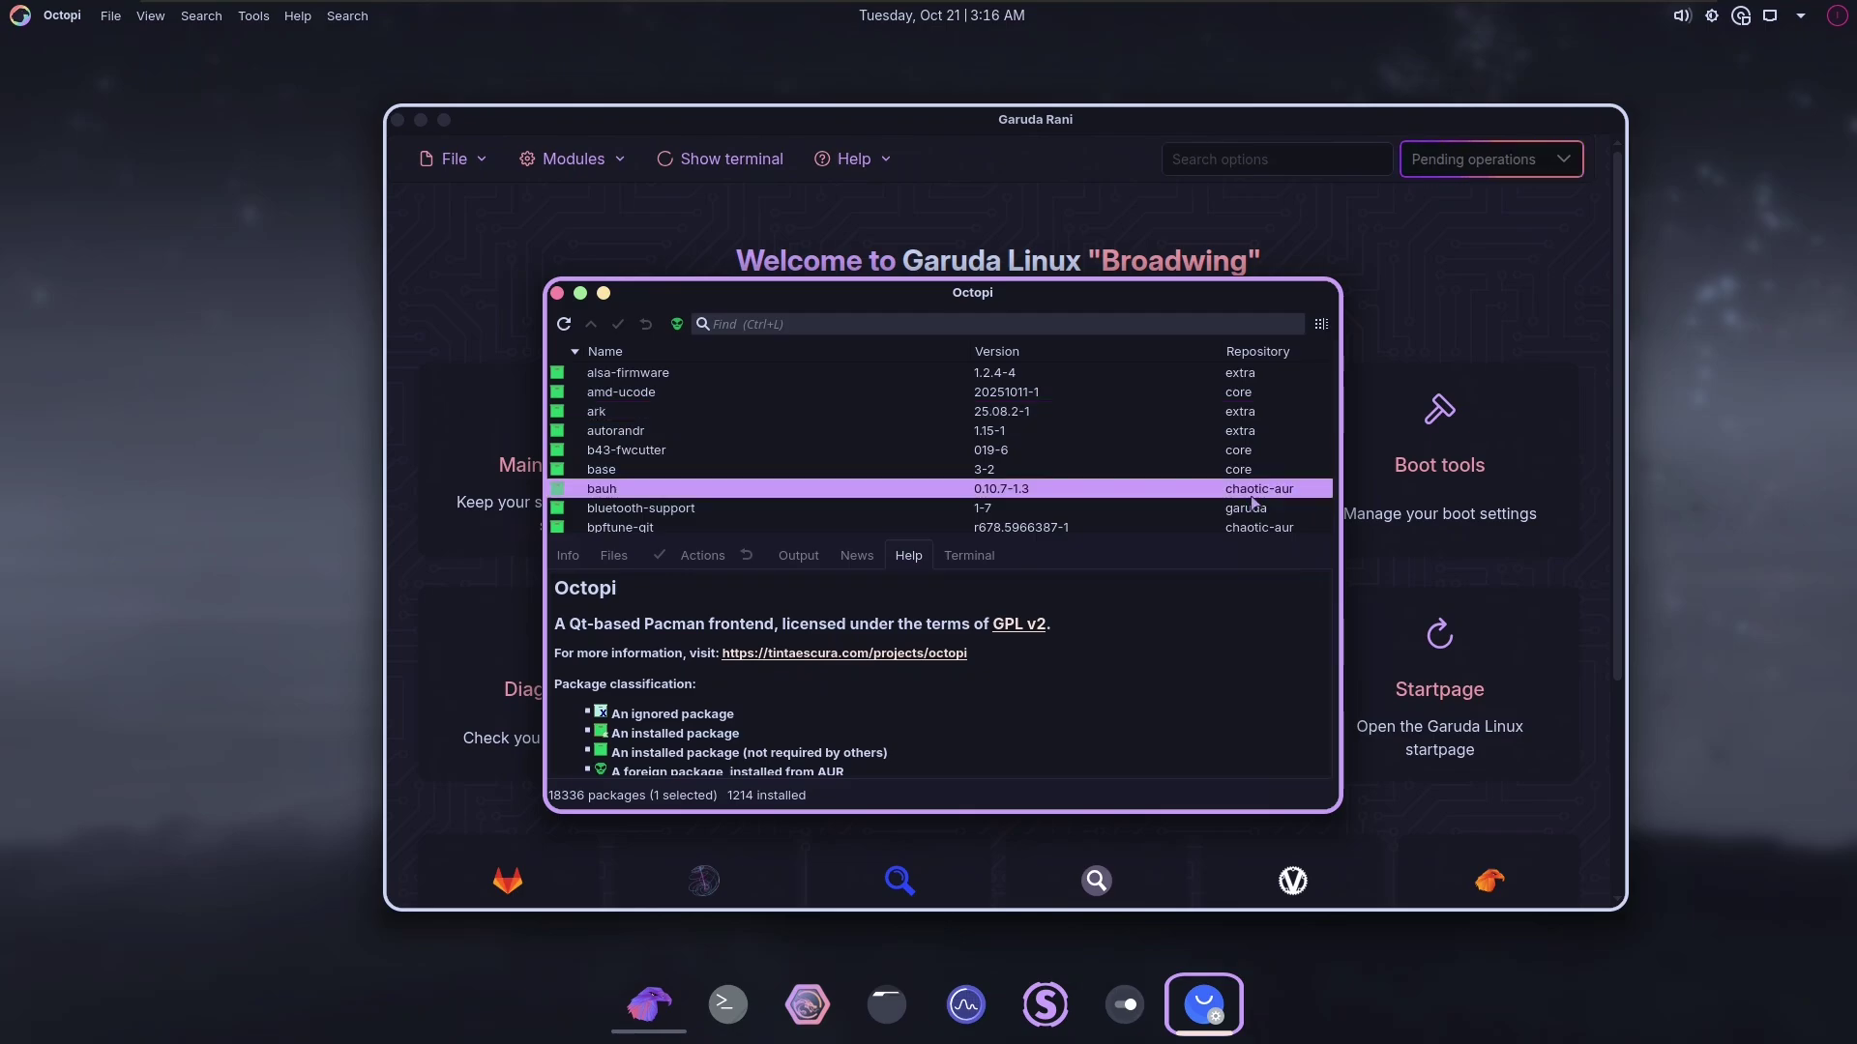
left_click(826, 377)
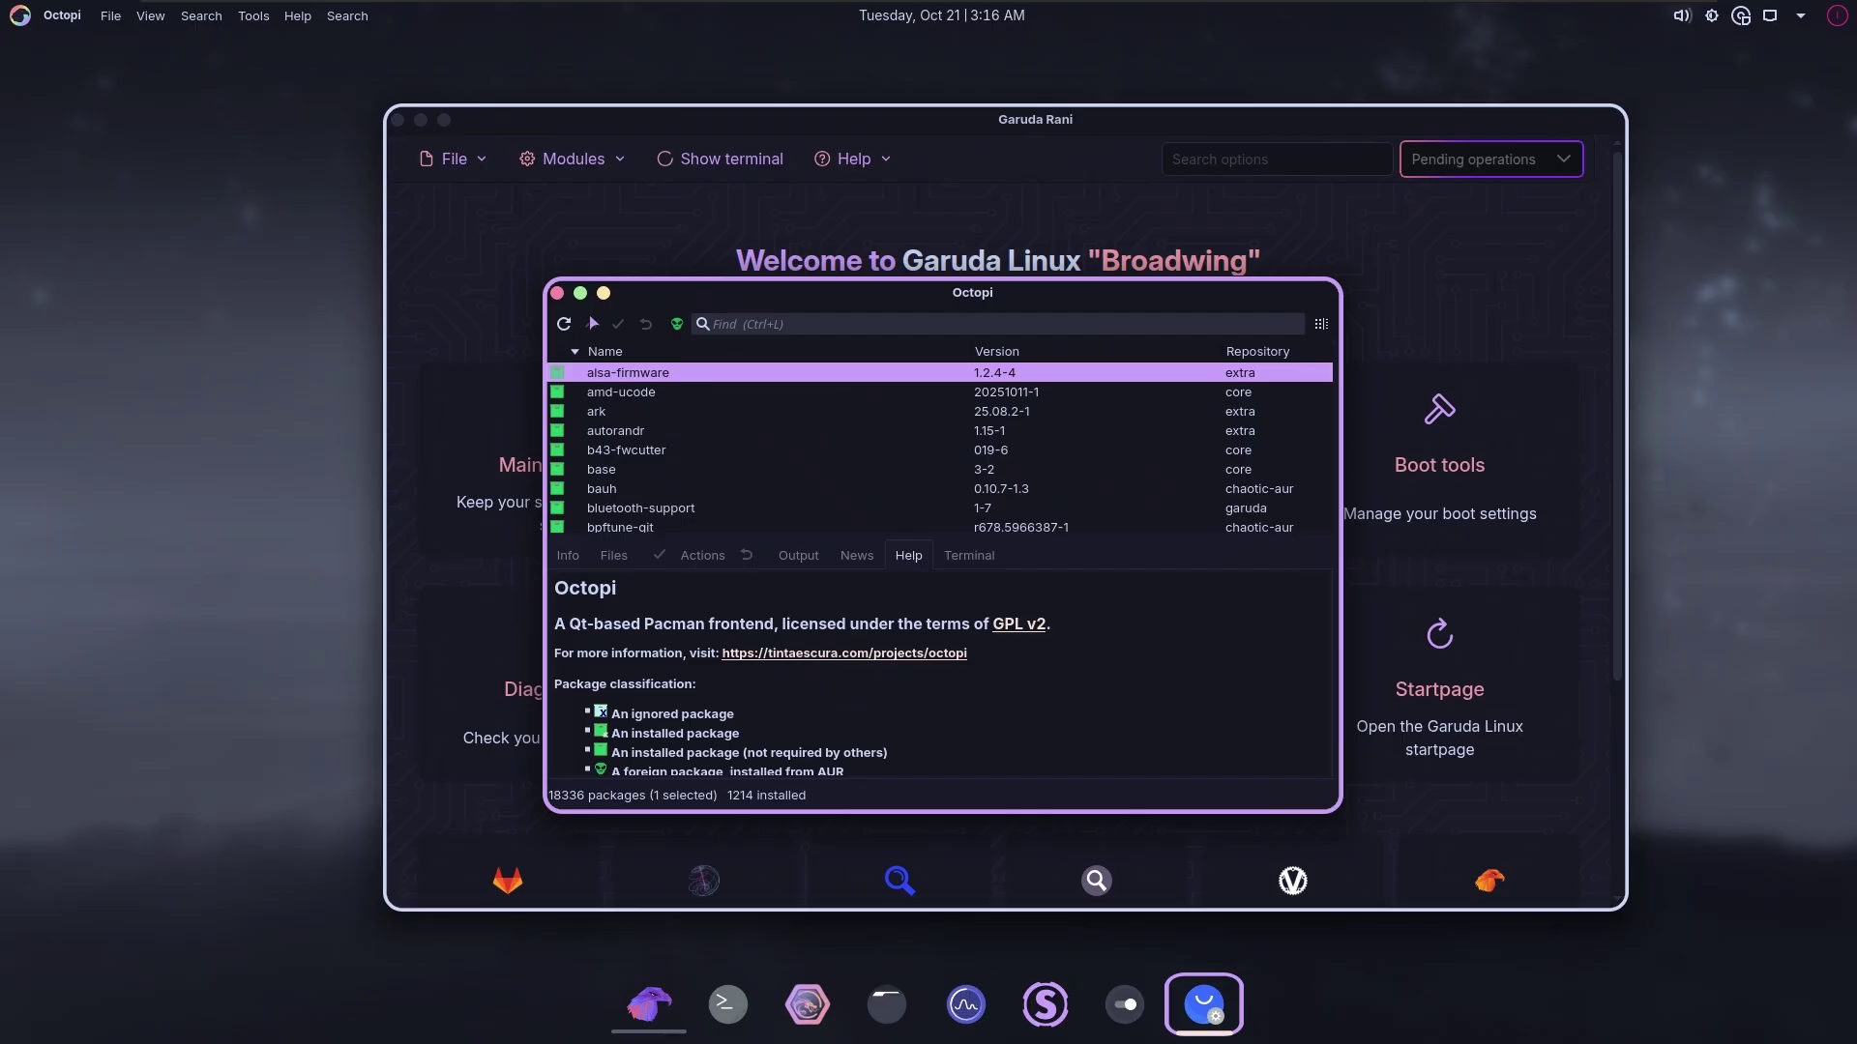
left_click(557, 294)
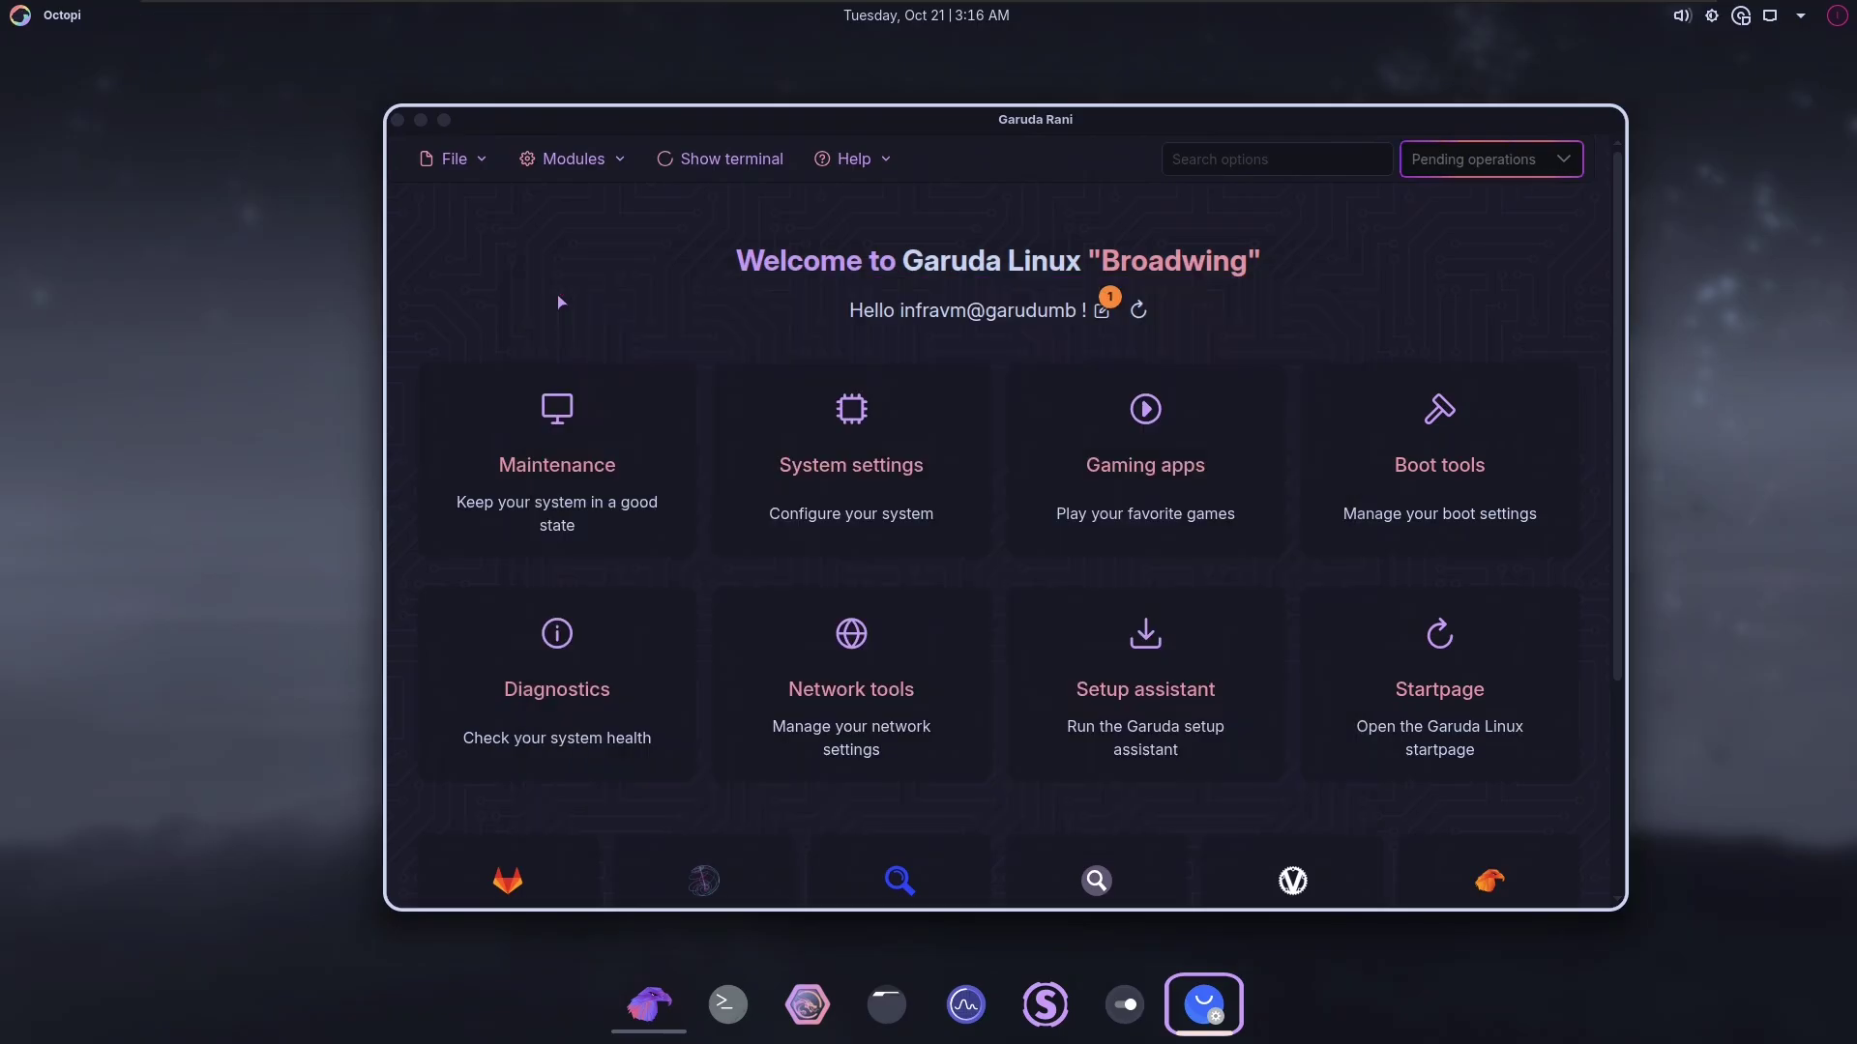
- Open the boot options tool after authenticating, nudge its window, then close it
left_click(1373, 493)
key("Return")
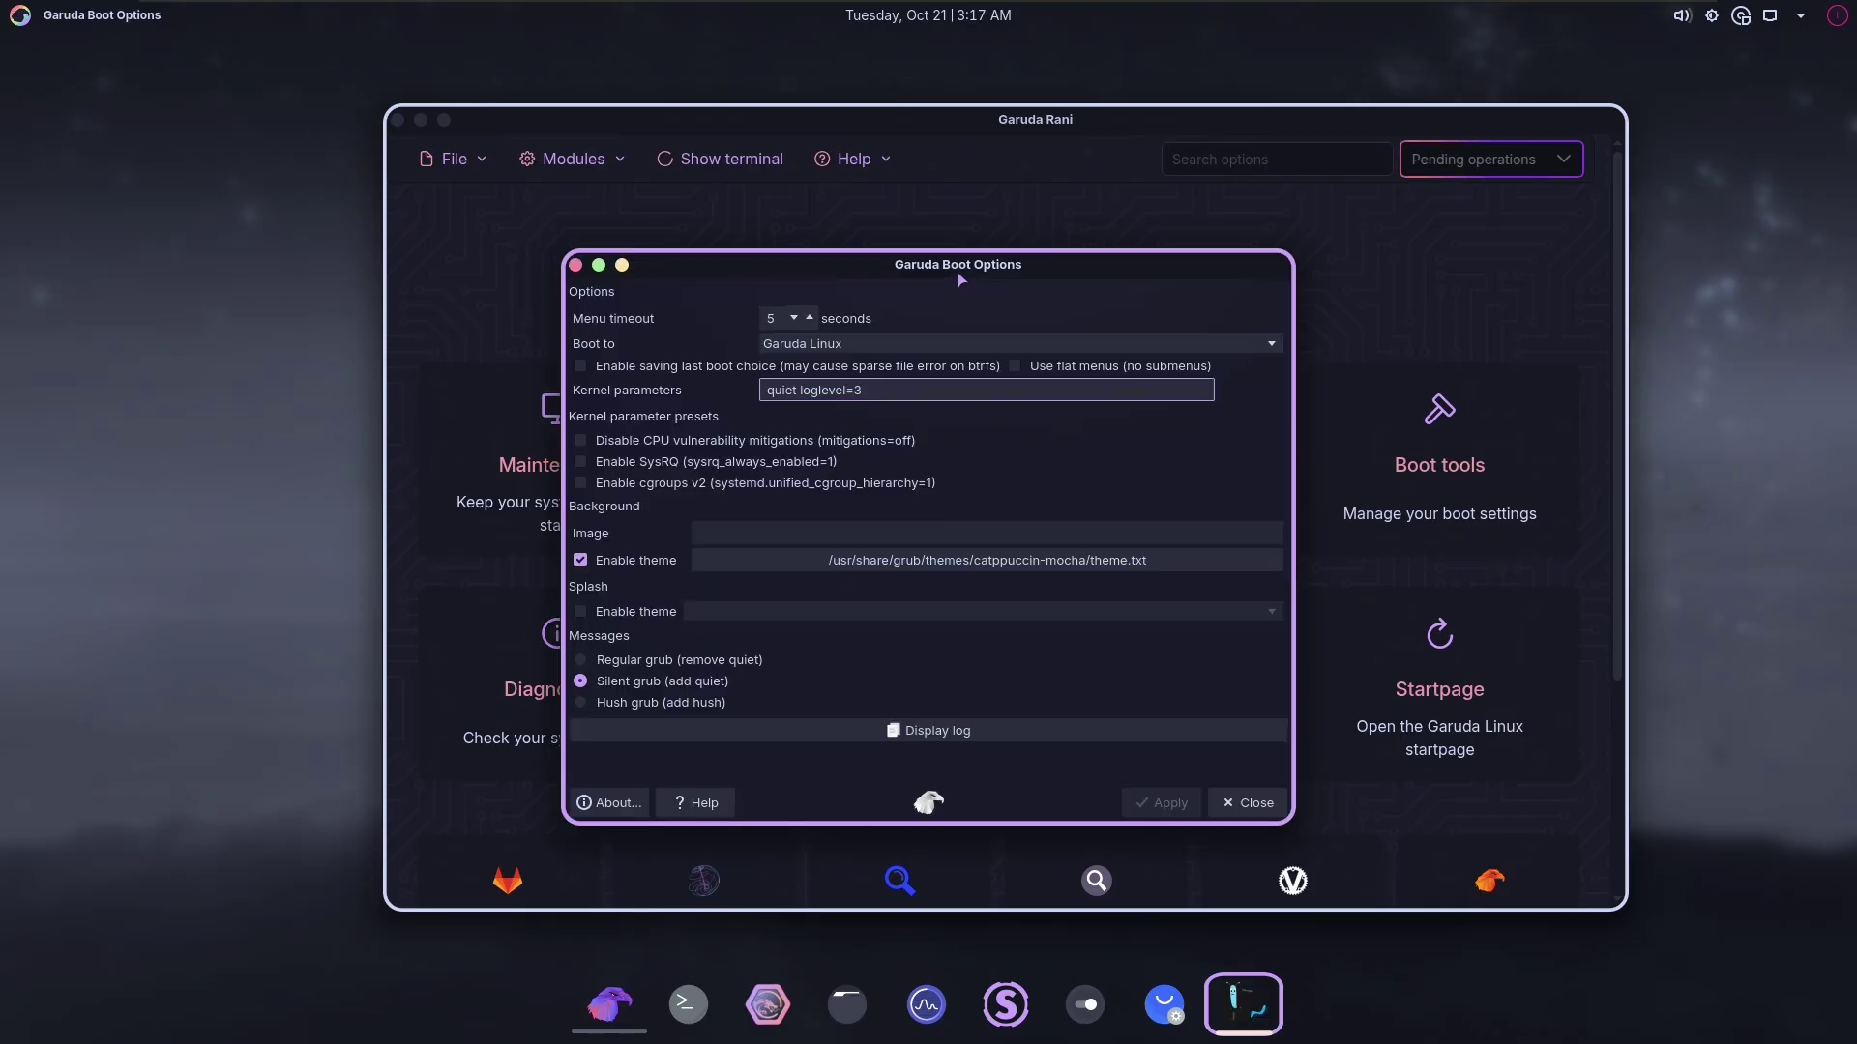
left_click_drag(962, 270, 970, 275)
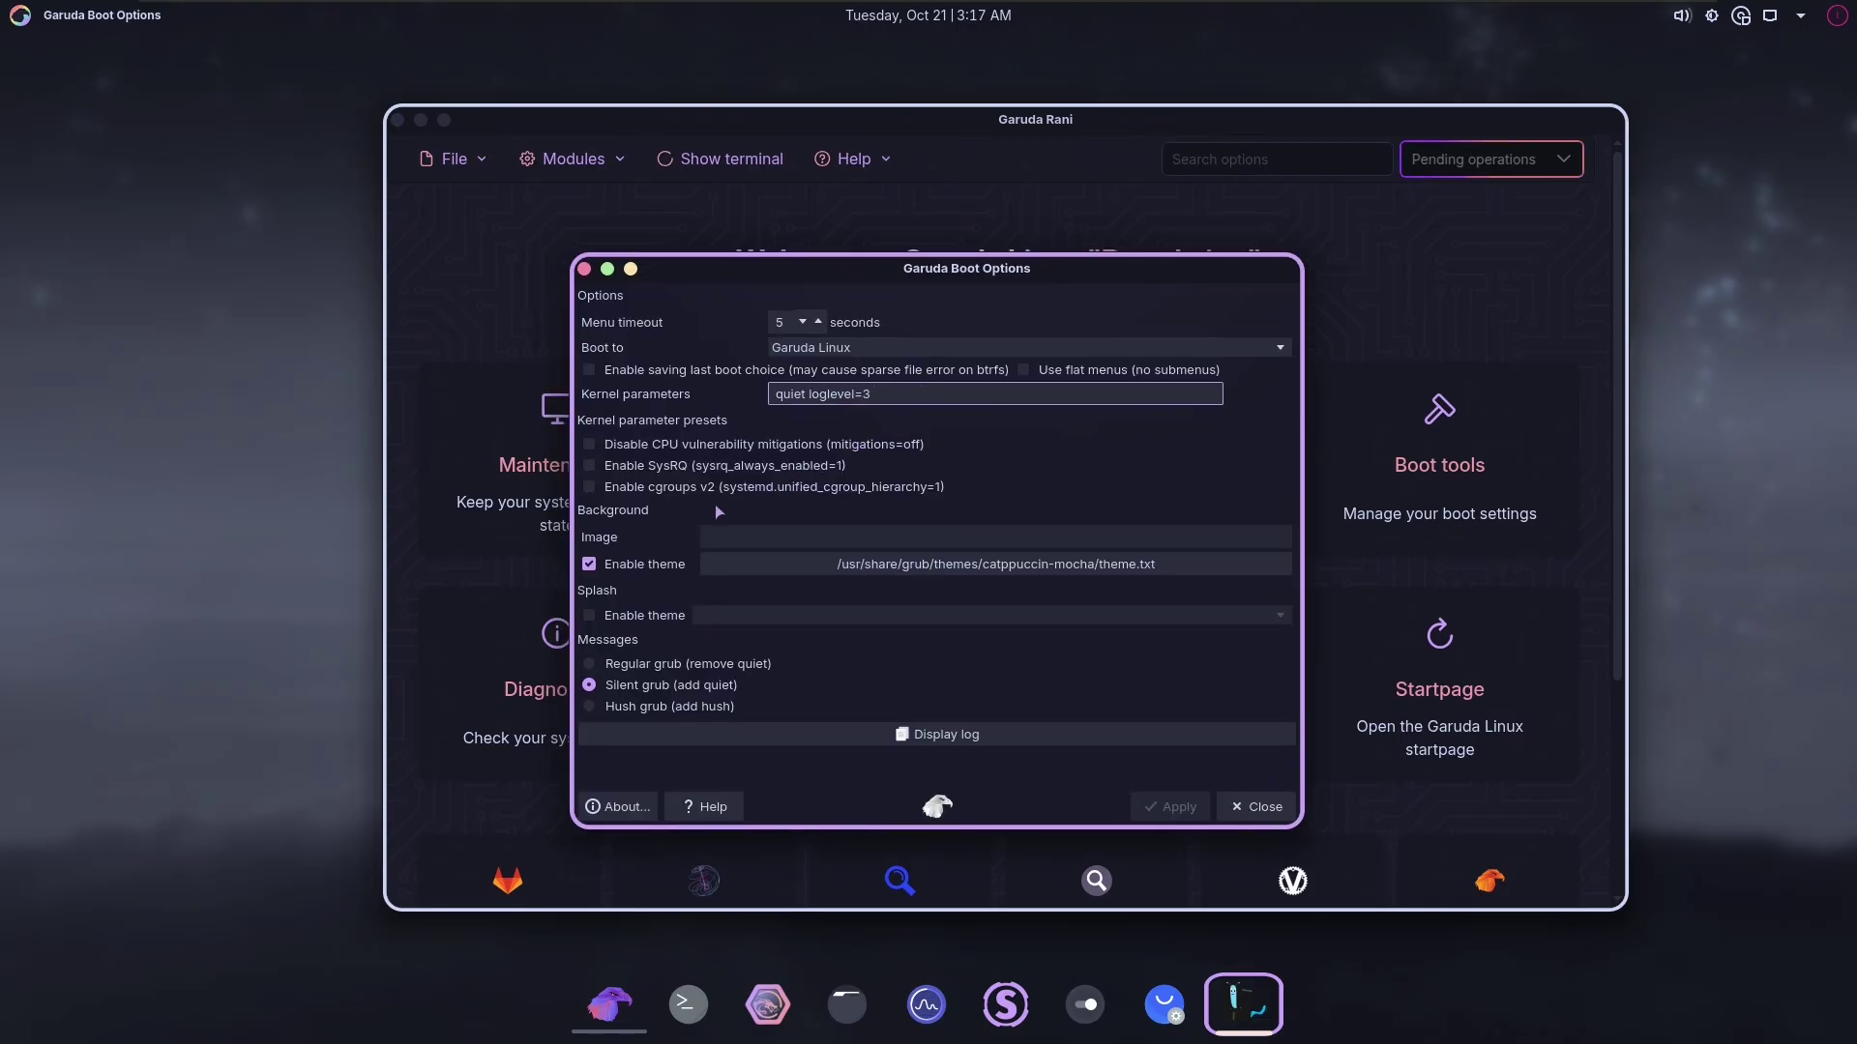
left_click(1256, 806)
- Gather inxi system info on the diagnostics page, then return and view Linux drivers as root
left_click(568, 669)
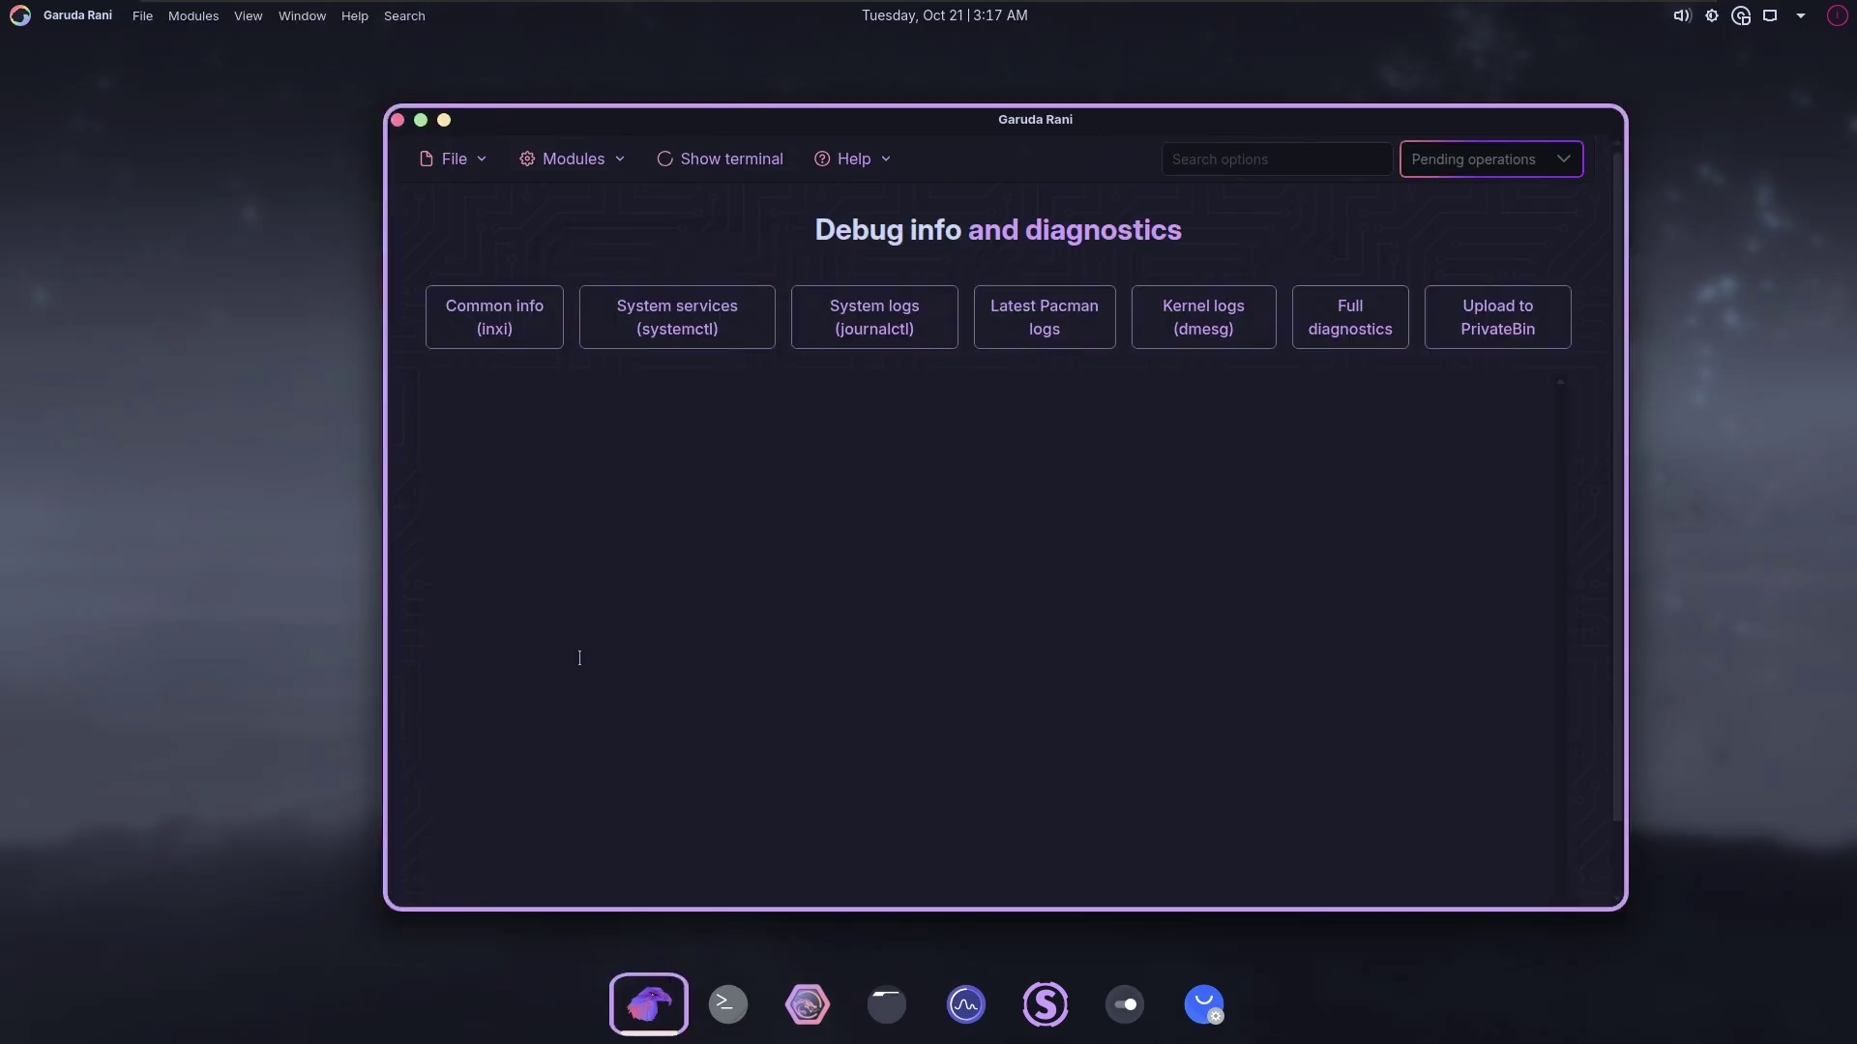
left_click(502, 319)
left_click(559, 160)
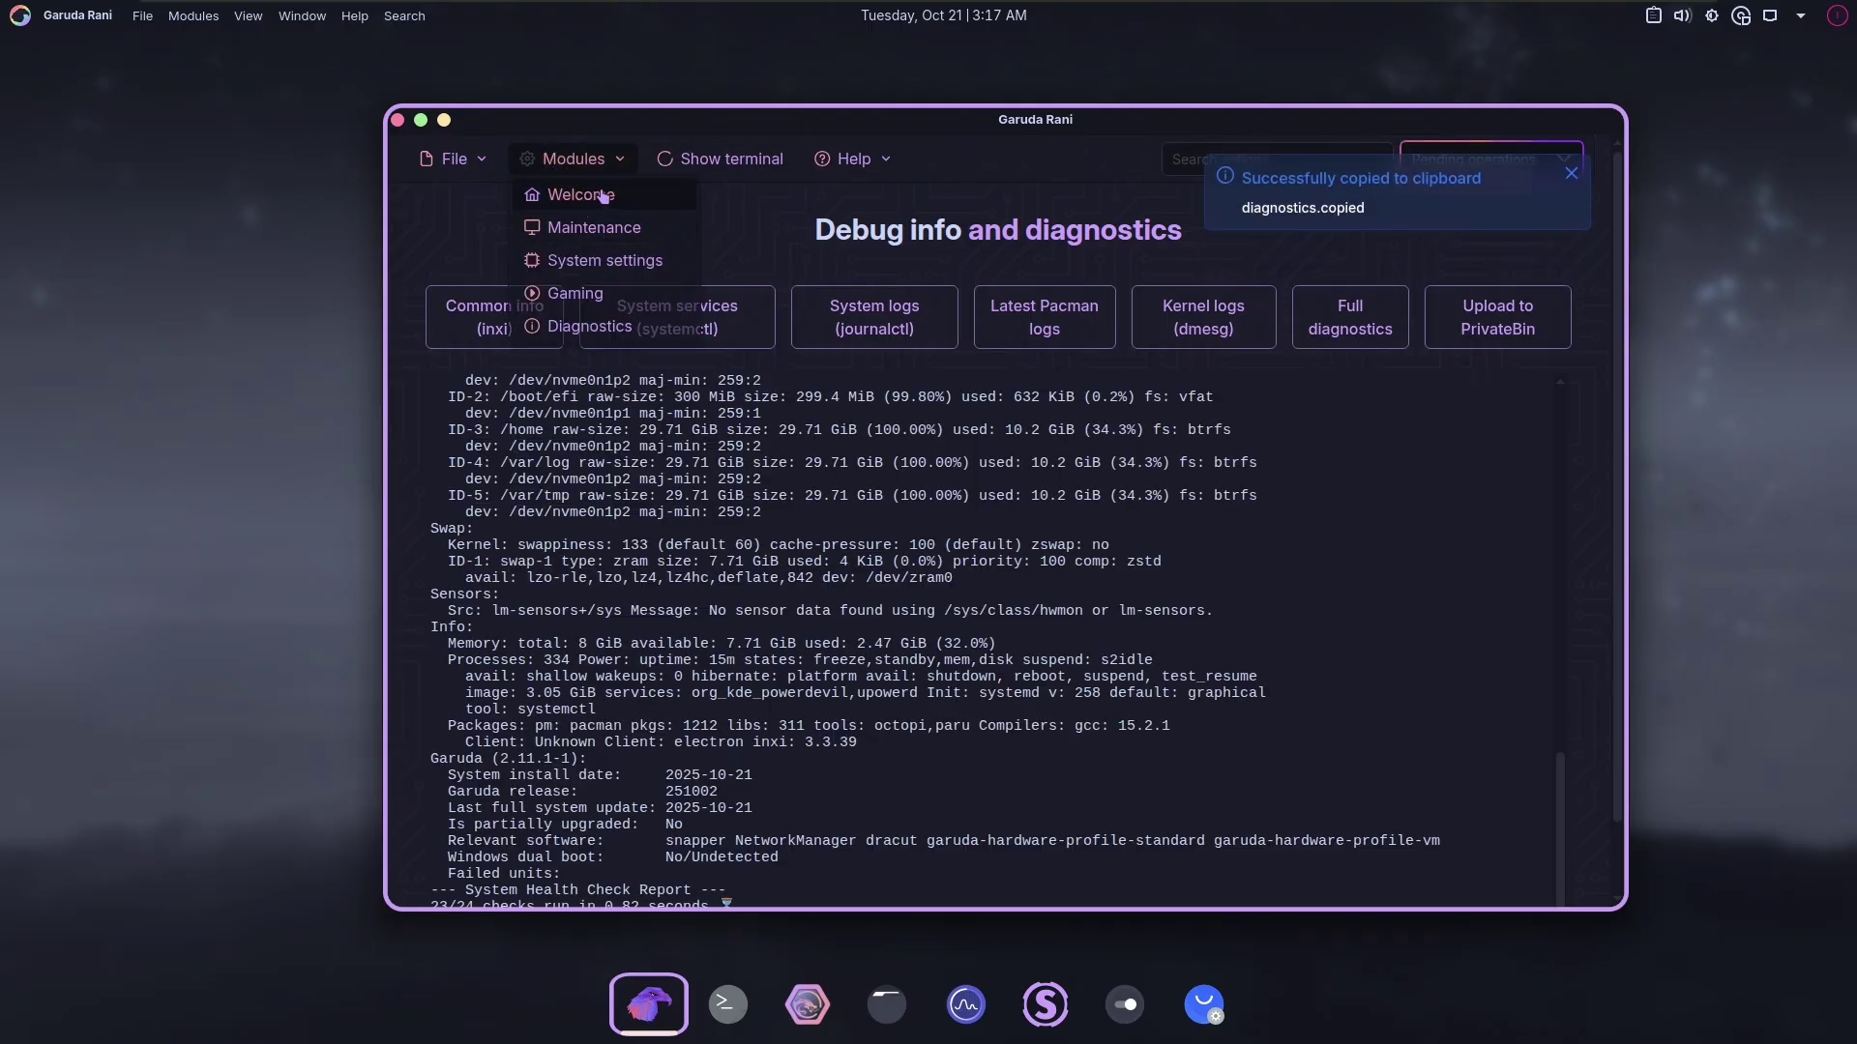
left_click(585, 205)
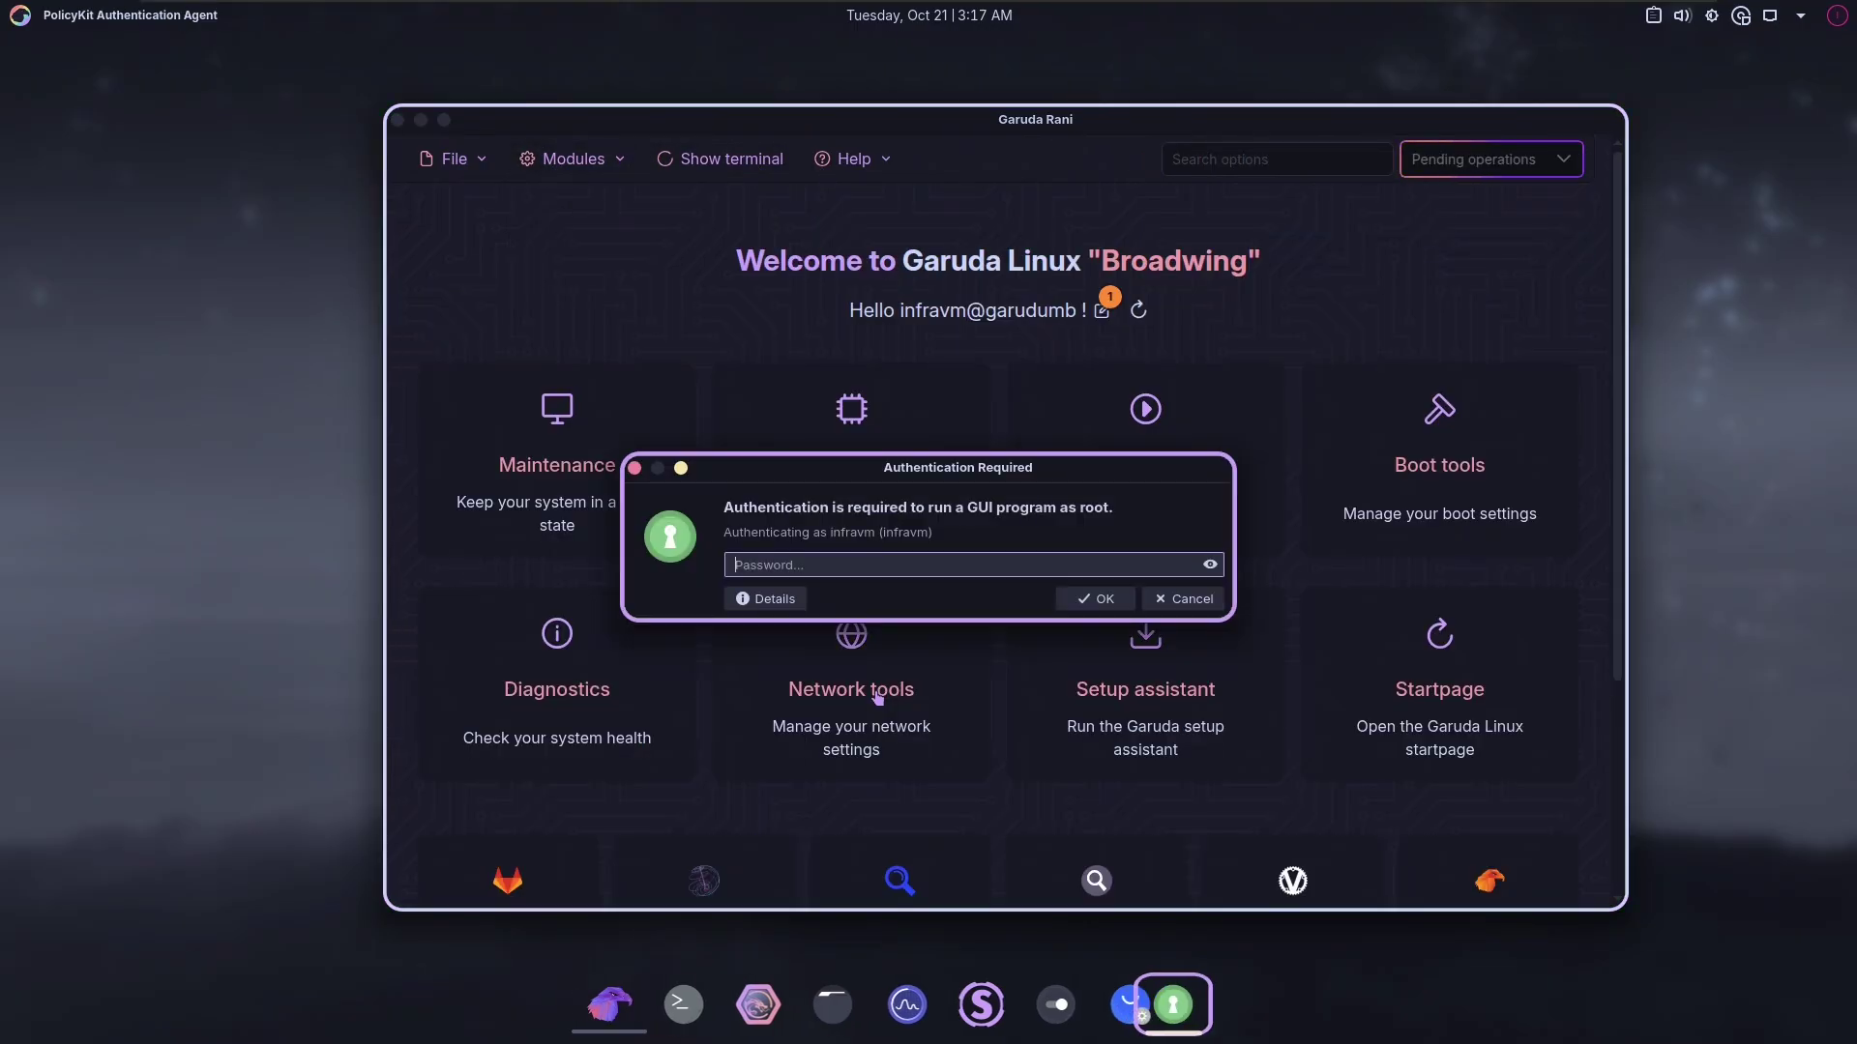
type("•••••")
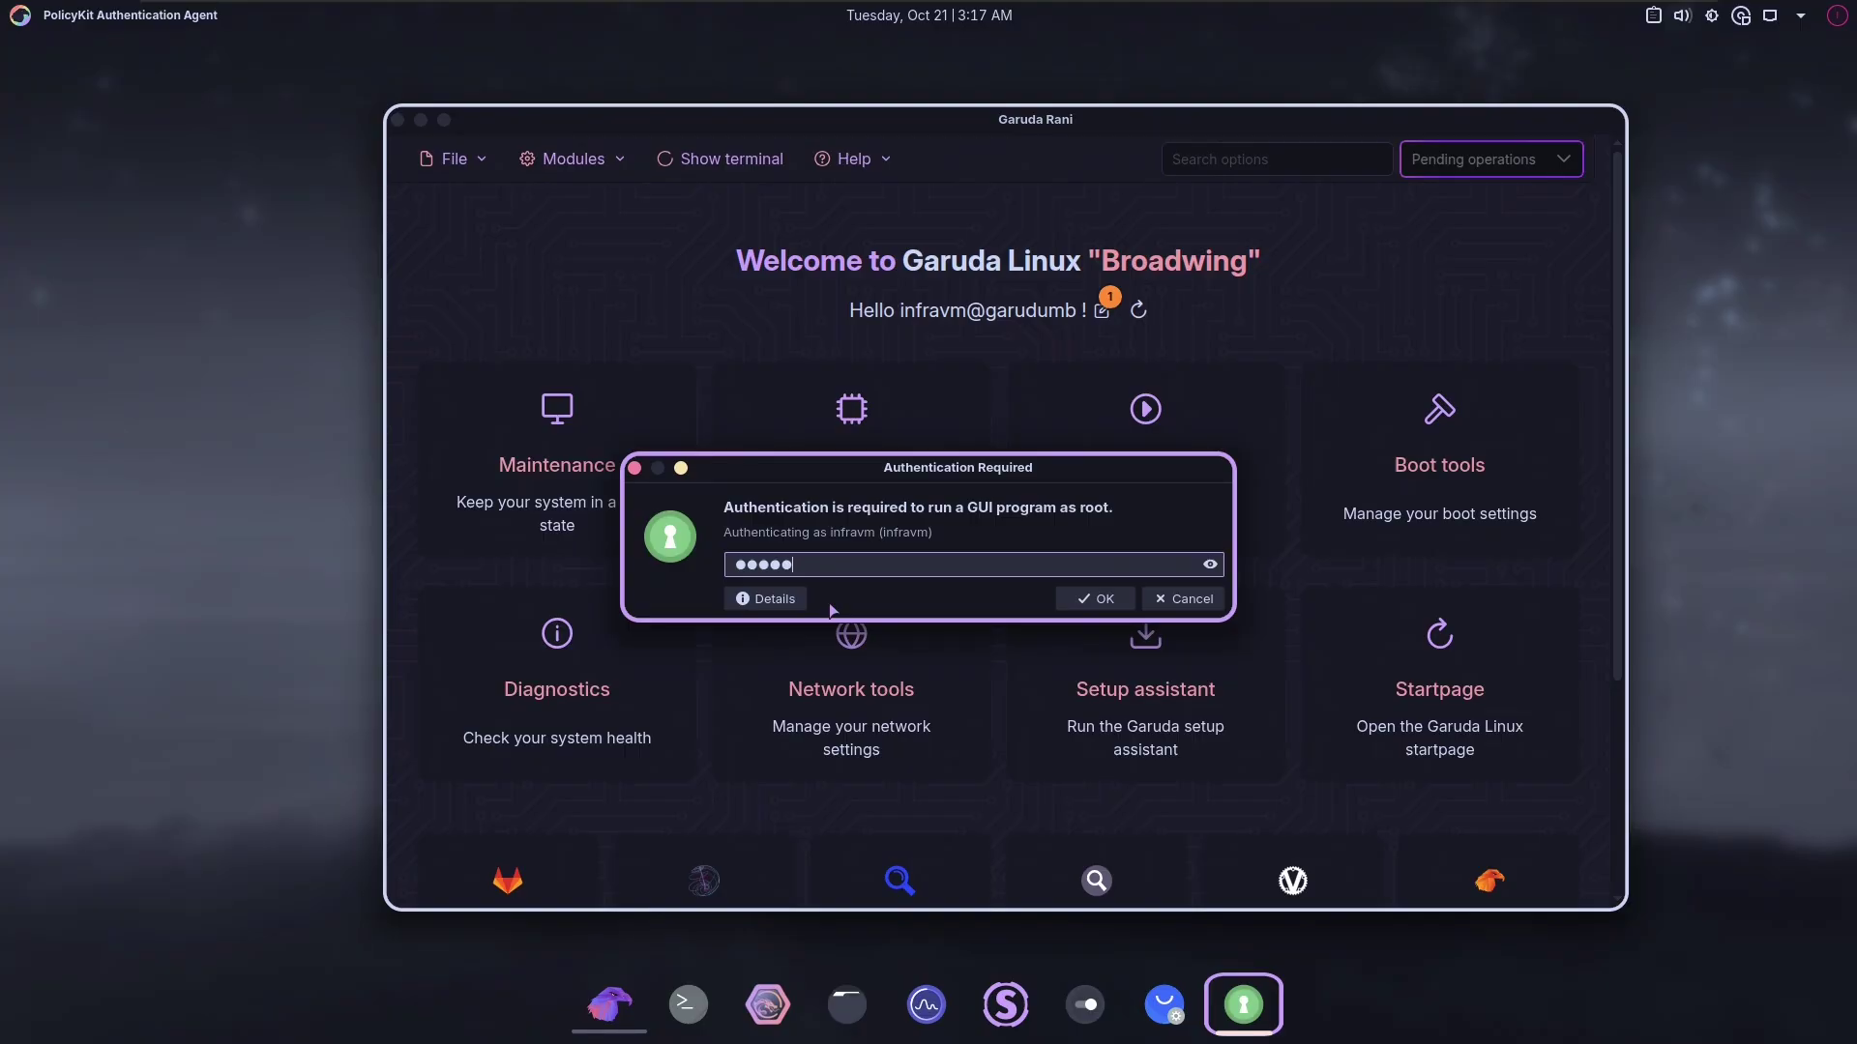
key("Return")
left_click(698, 209)
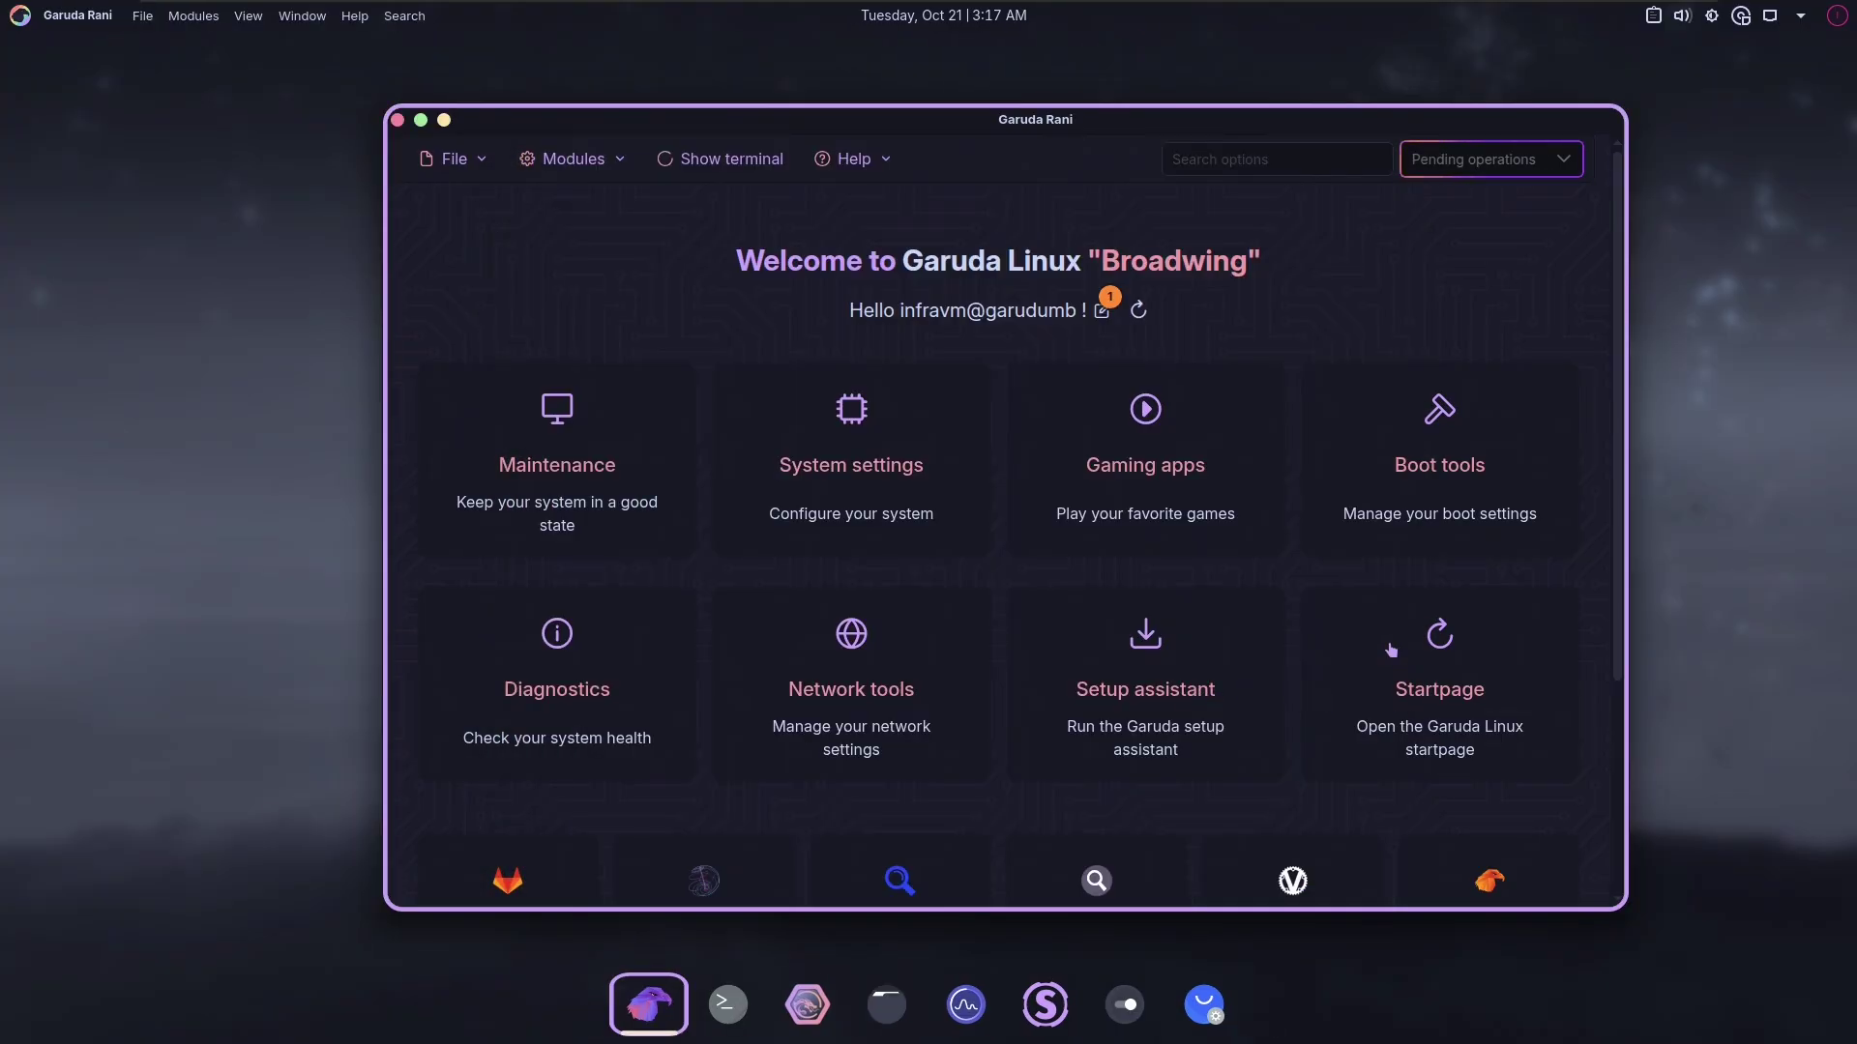
- Show Garuda's Startpage in FireDragon, close the Home tab, and toggle the Floorp Docs side panel
left_click(1391, 649)
left_click(693, 85)
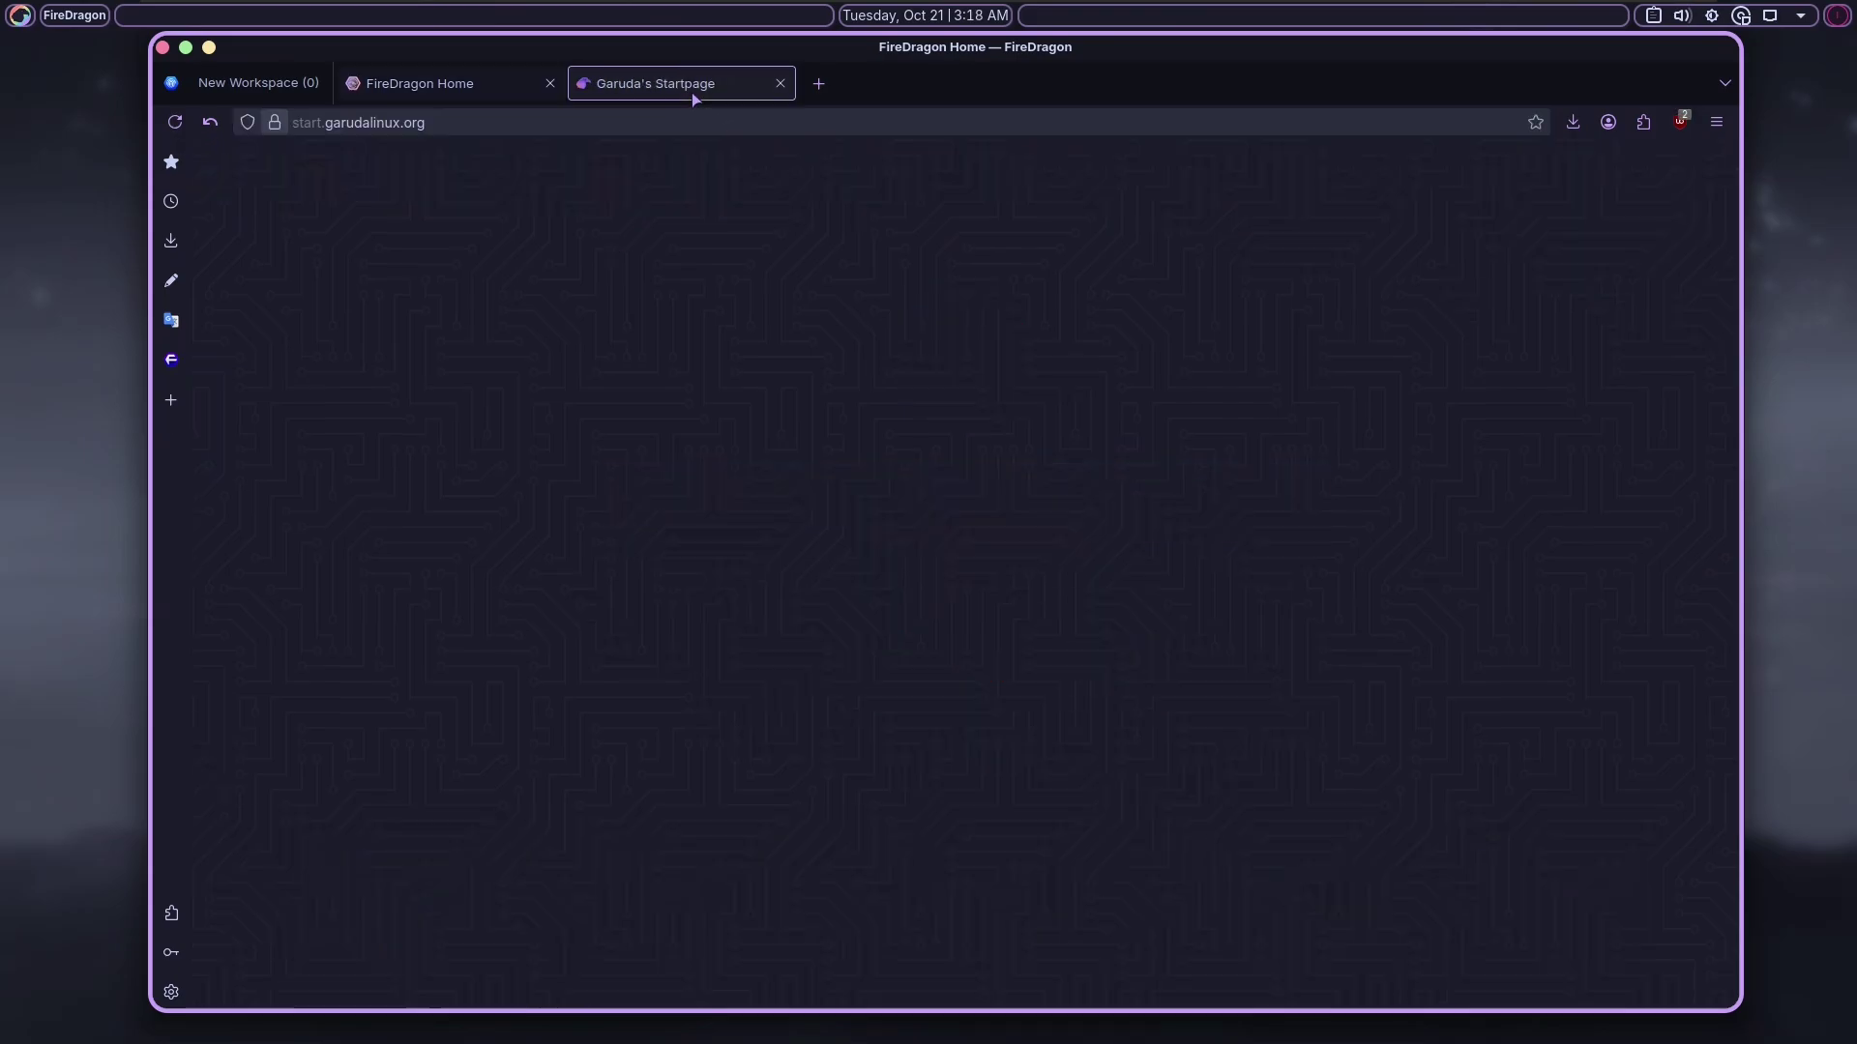
left_click(550, 83)
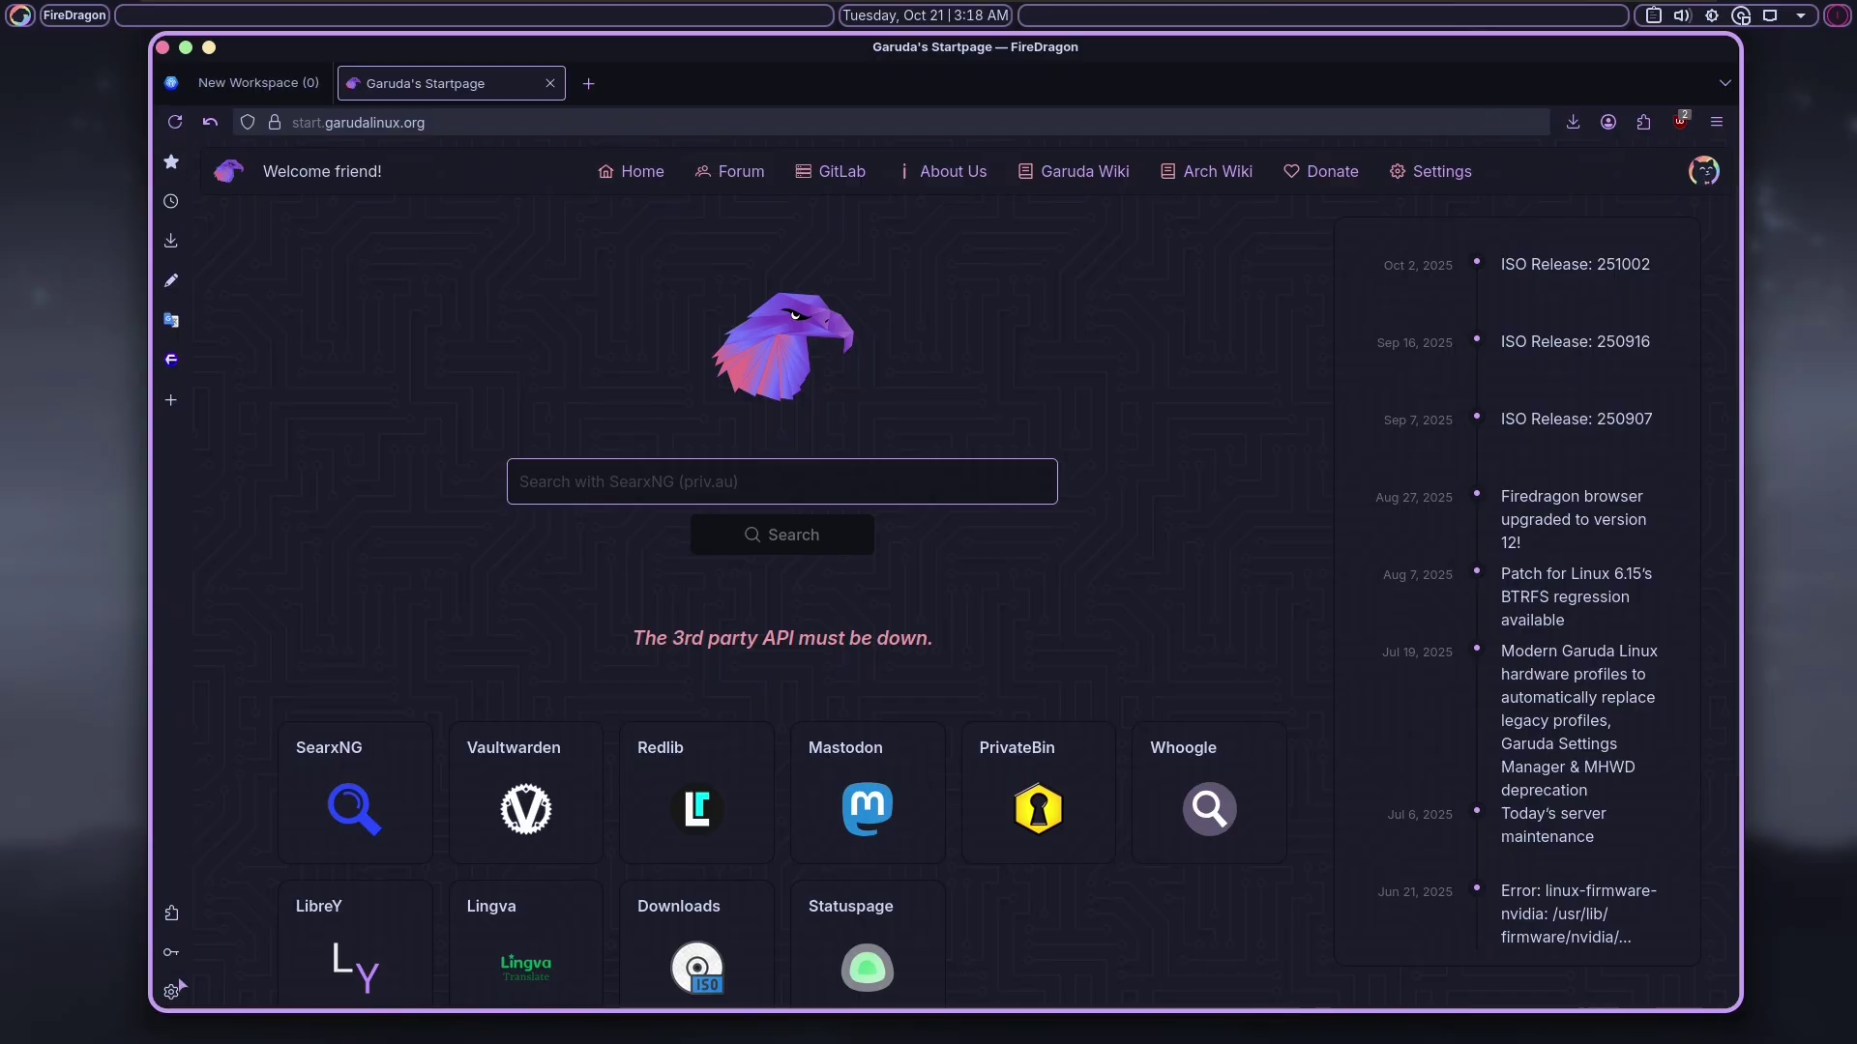
left_click(171, 361)
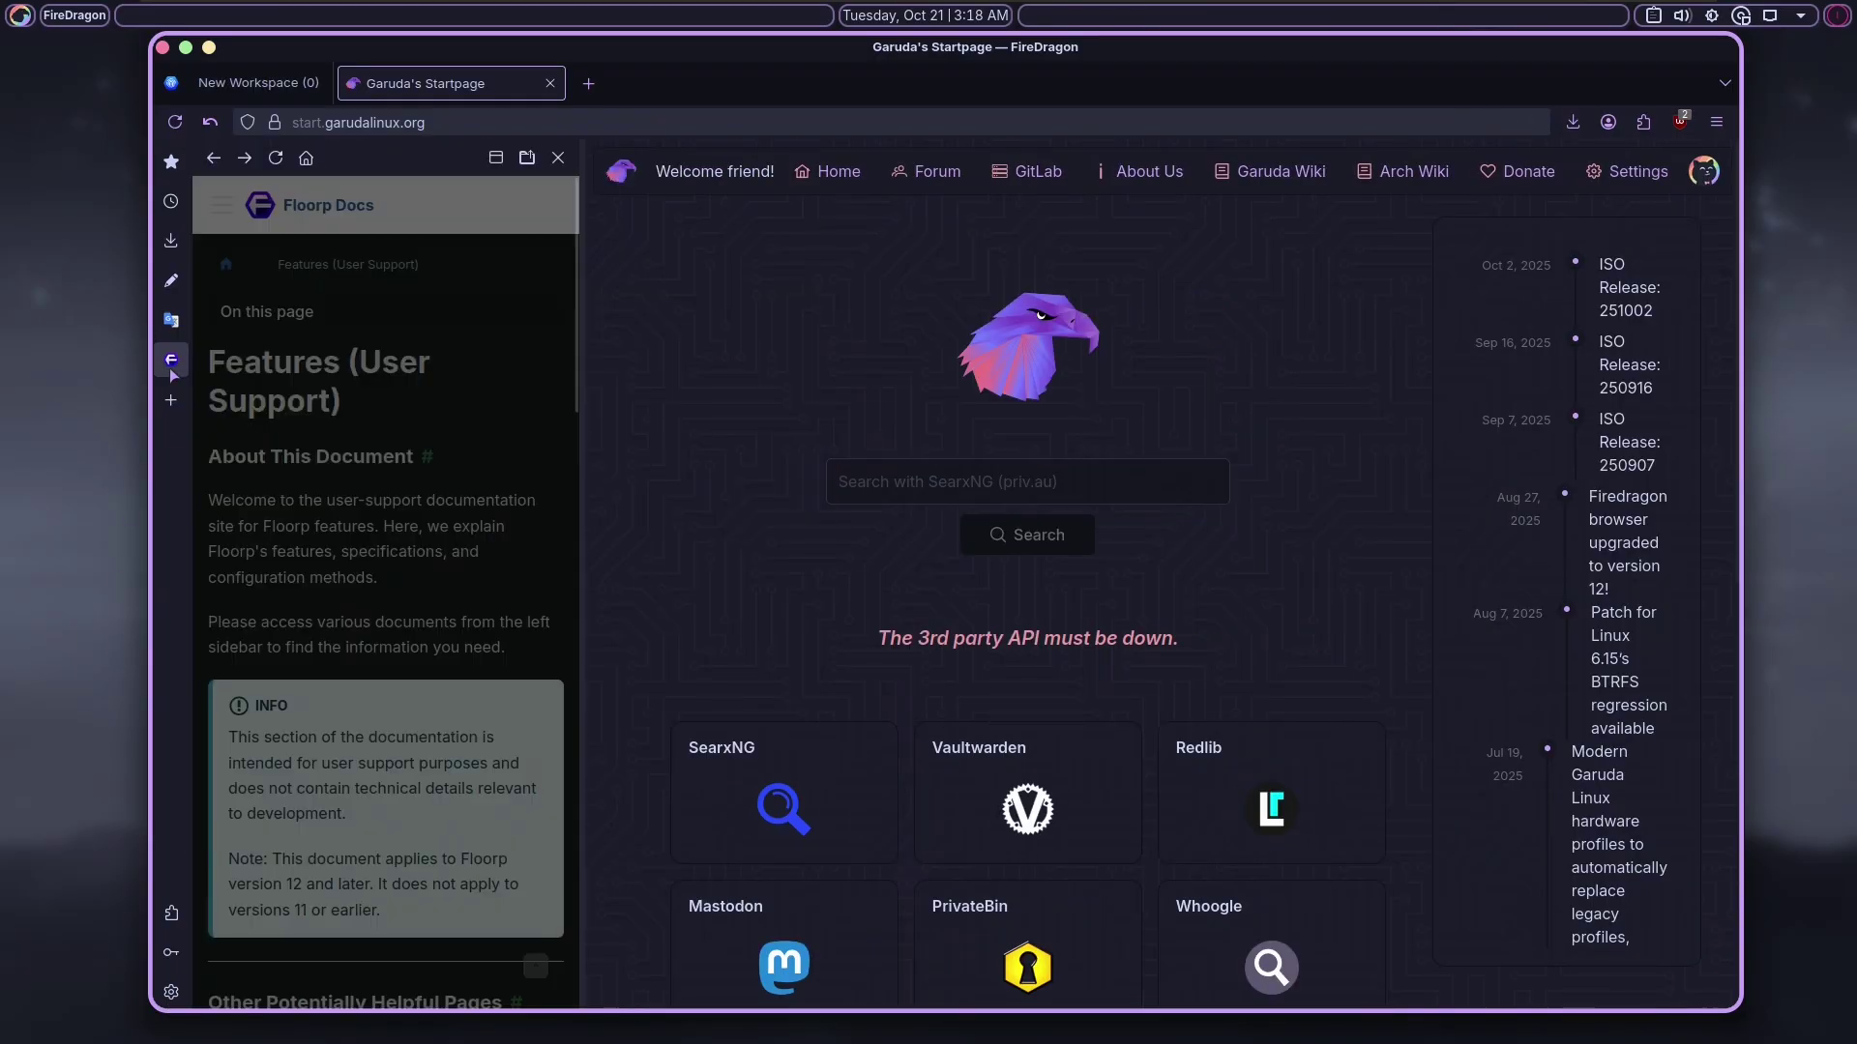
left_click(173, 363)
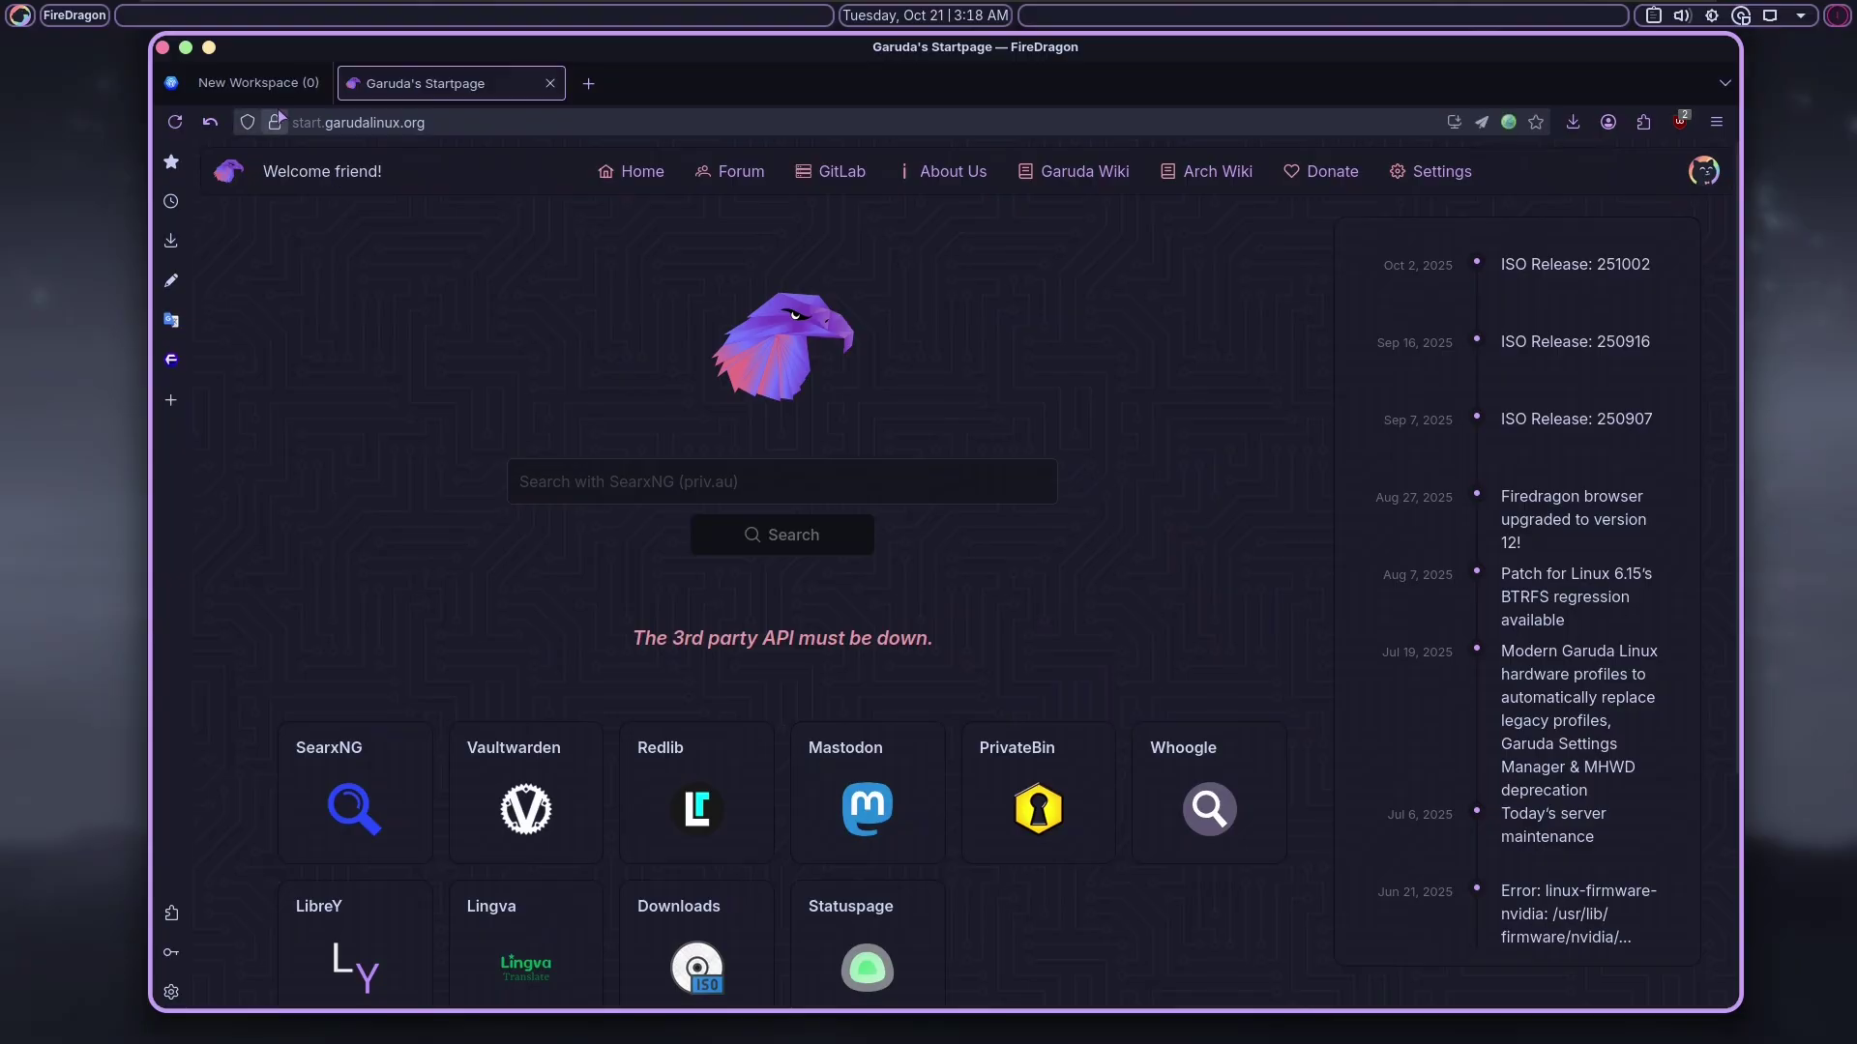
- Open a new tab, close the Startpage tab and FireDragon, and open the application launcher
key("ctrl+t")
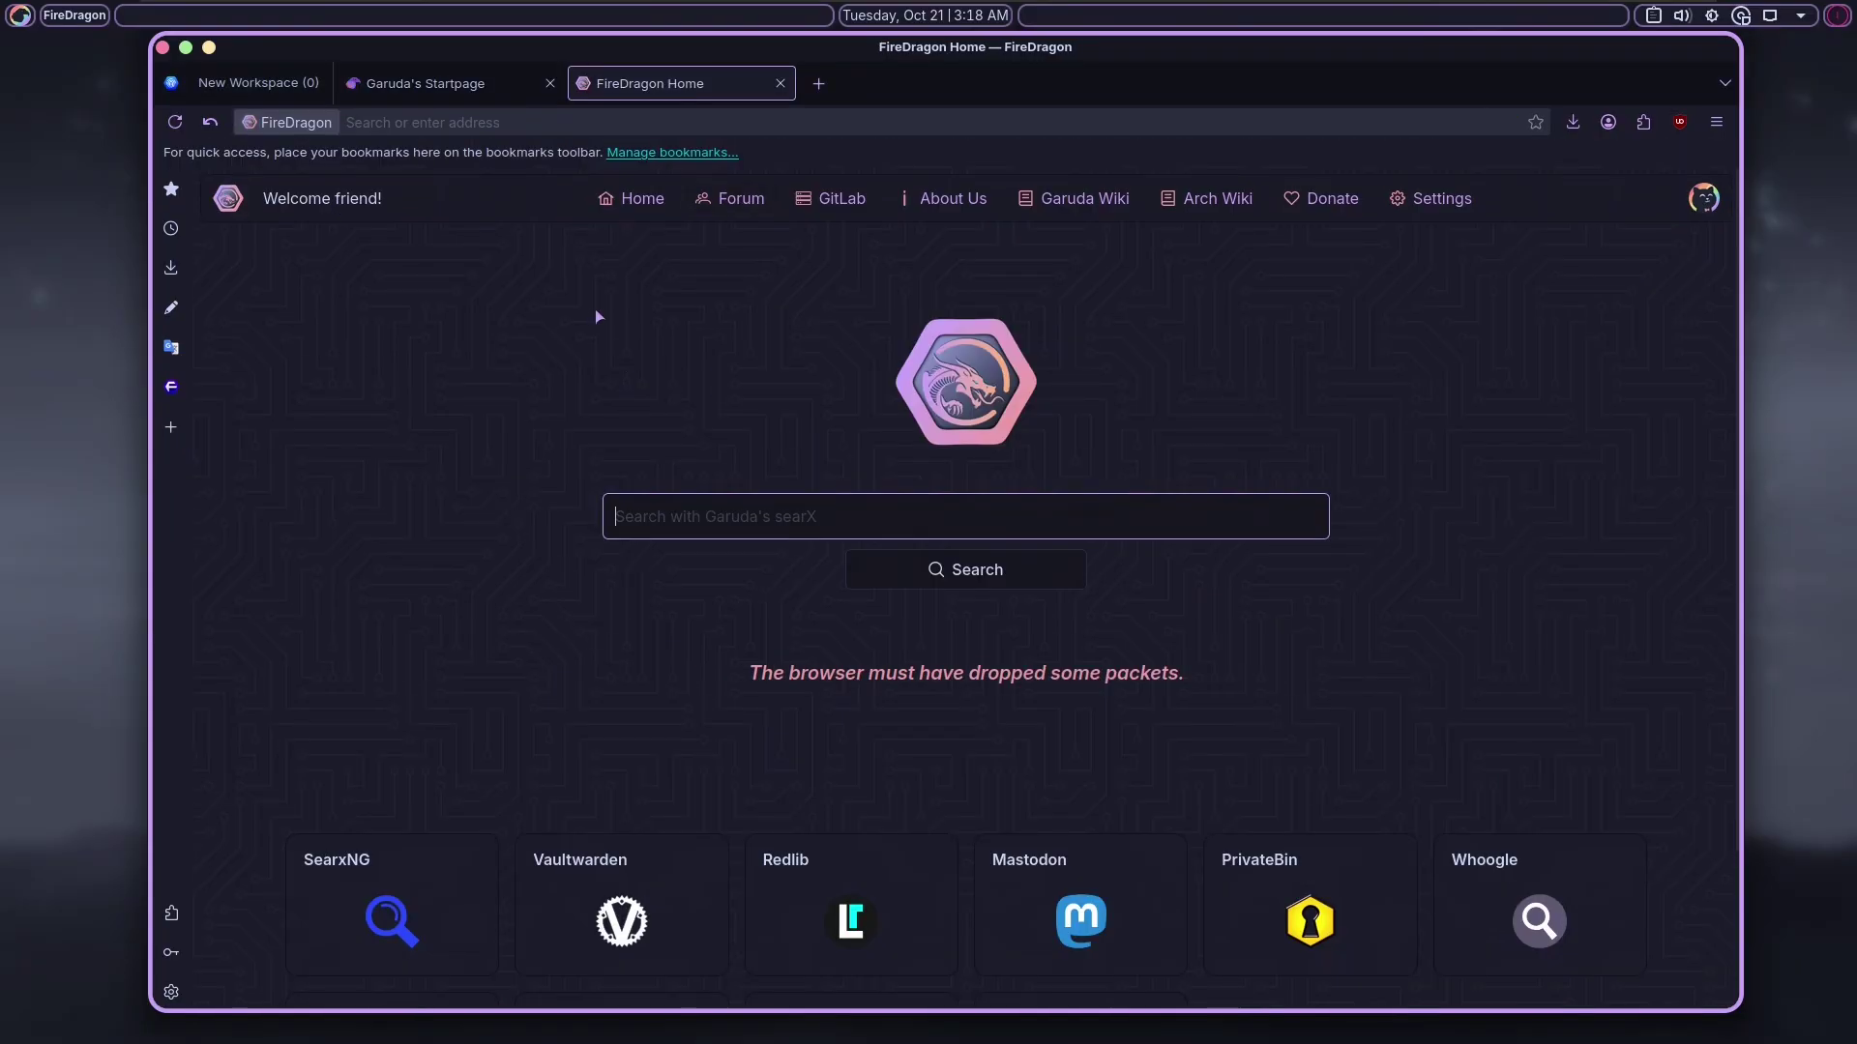
left_click(550, 85)
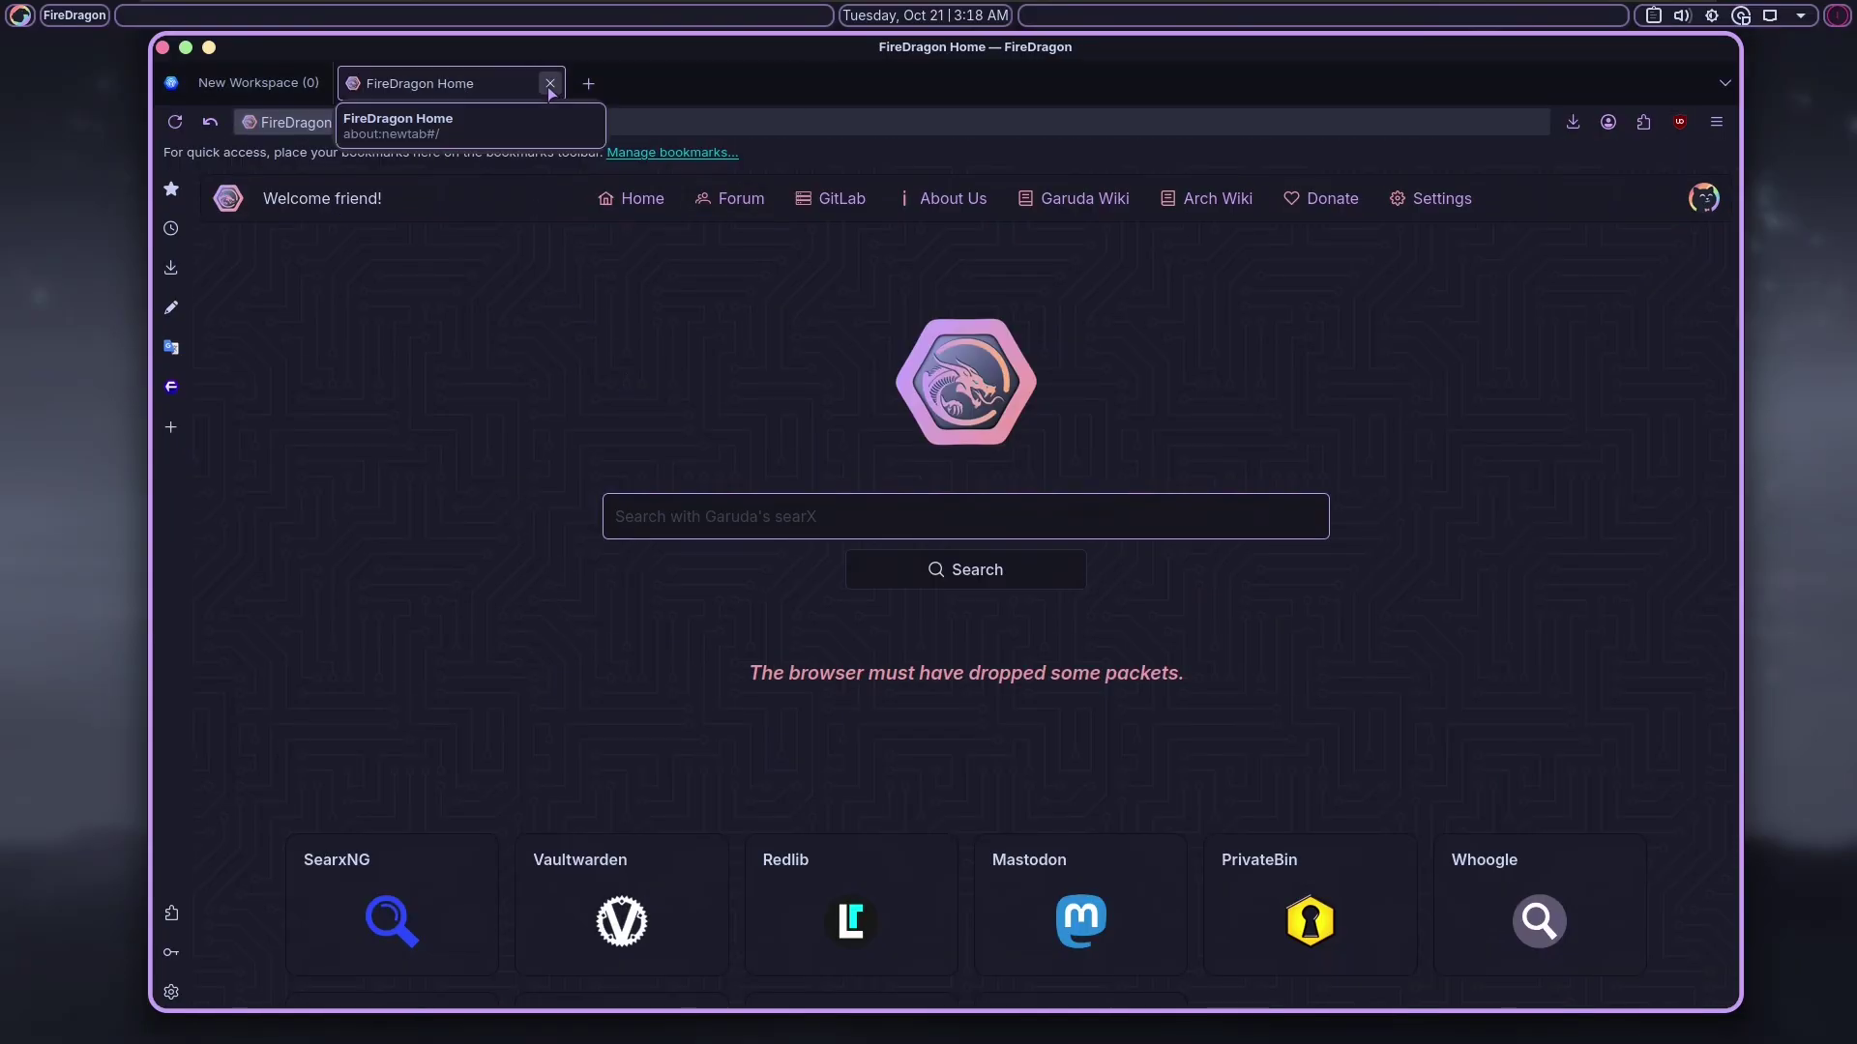
left_click(164, 49)
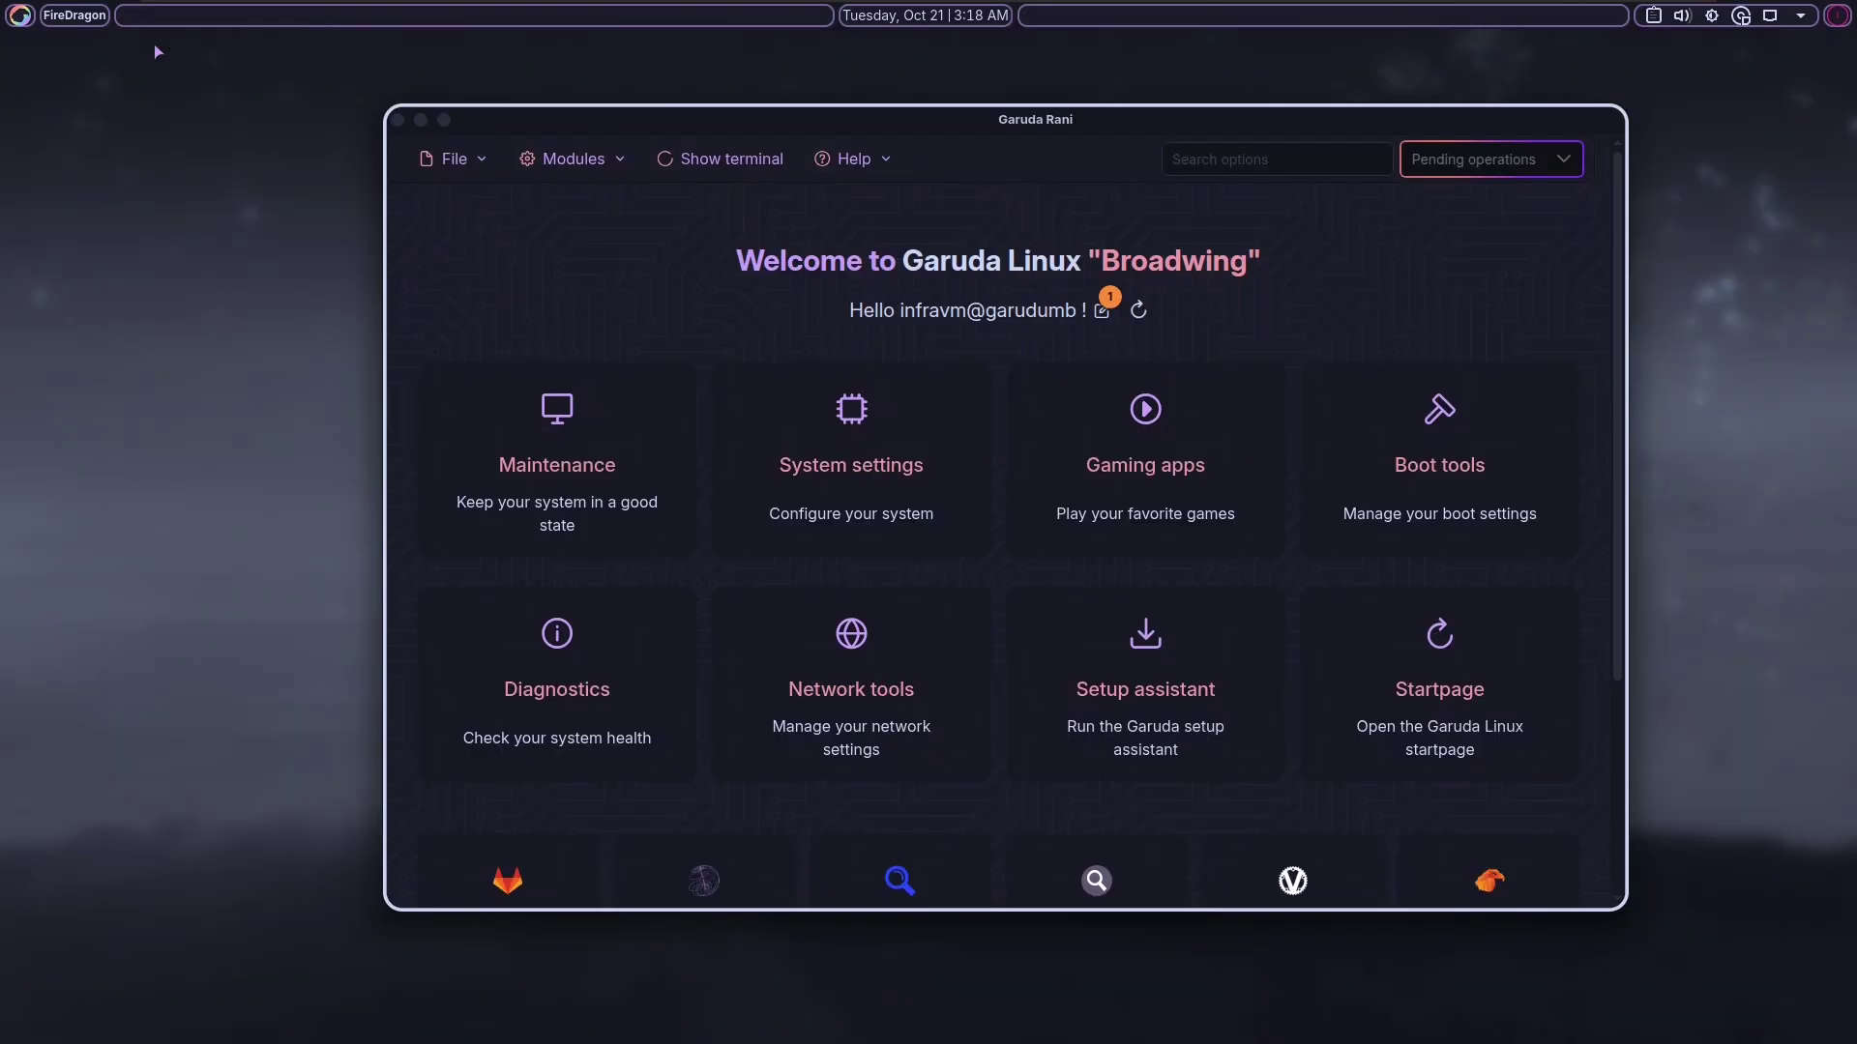
left_click(19, 17)
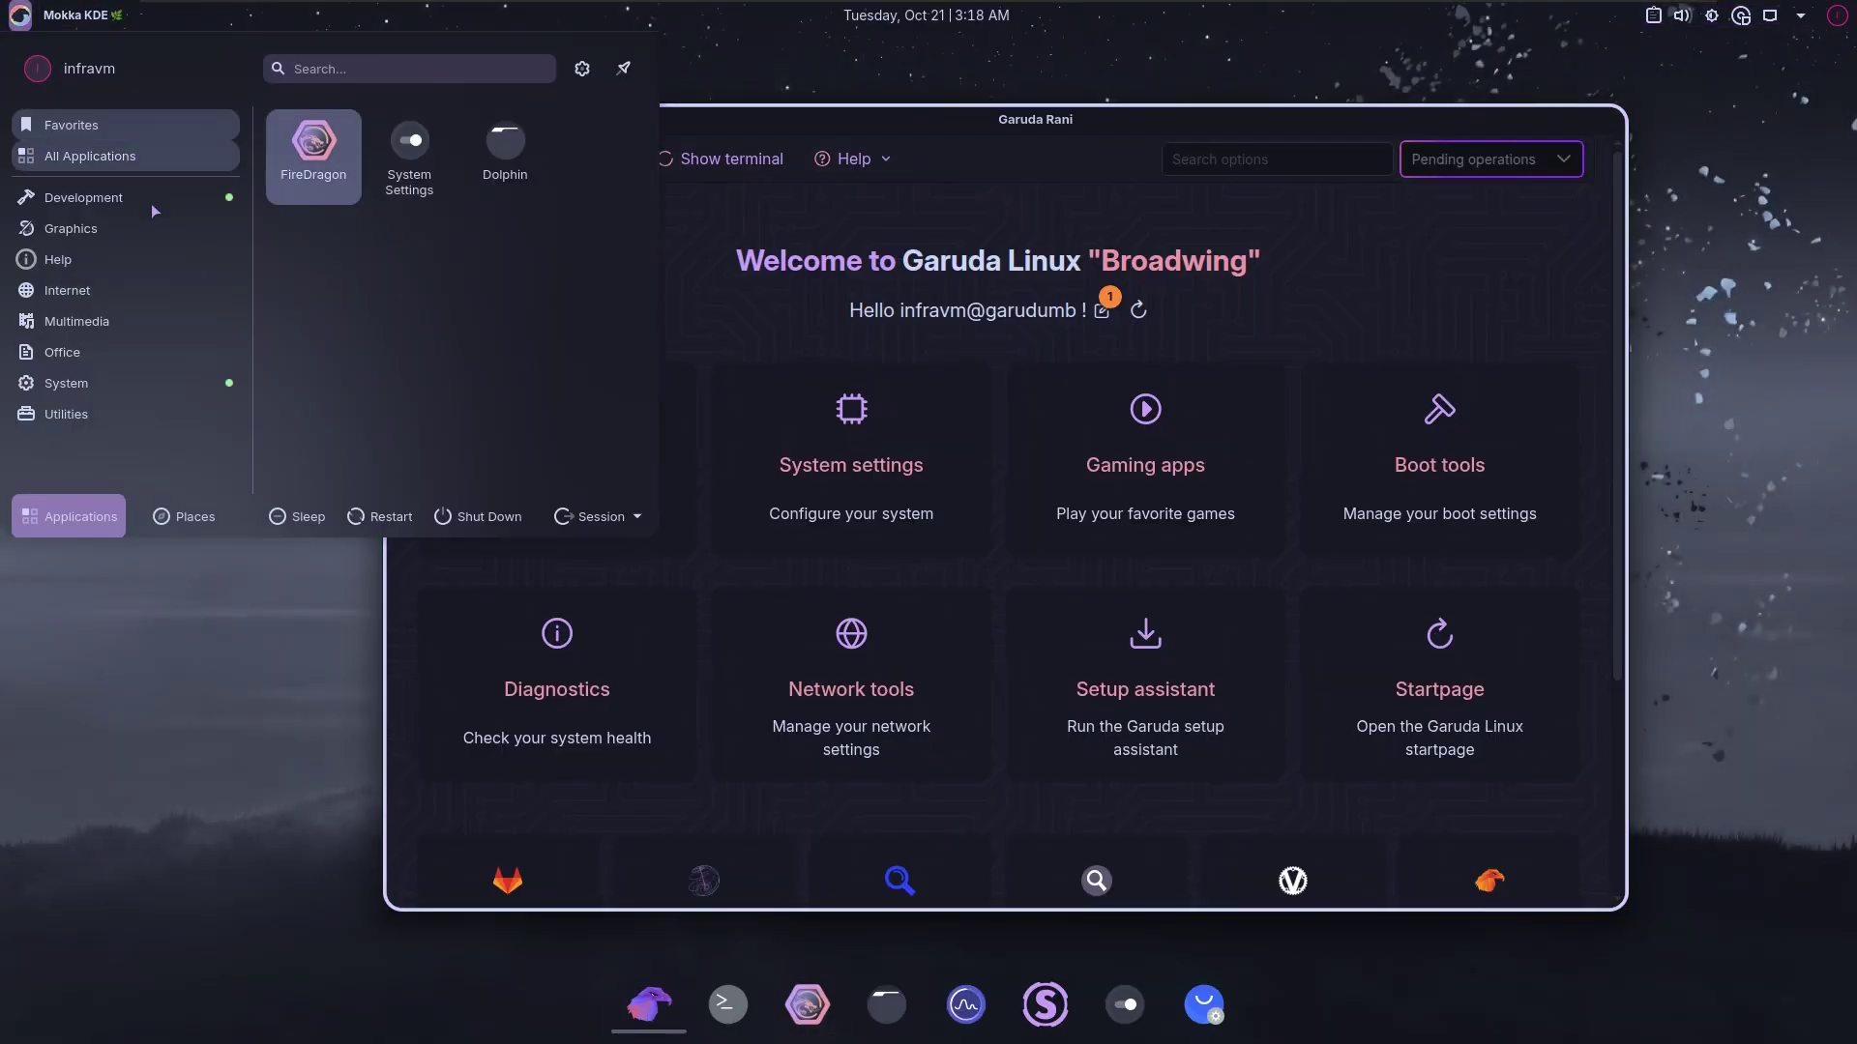
- Browse the Development and Help launcher categories, view the queued pending operations, then dismiss them
left_click(92, 197)
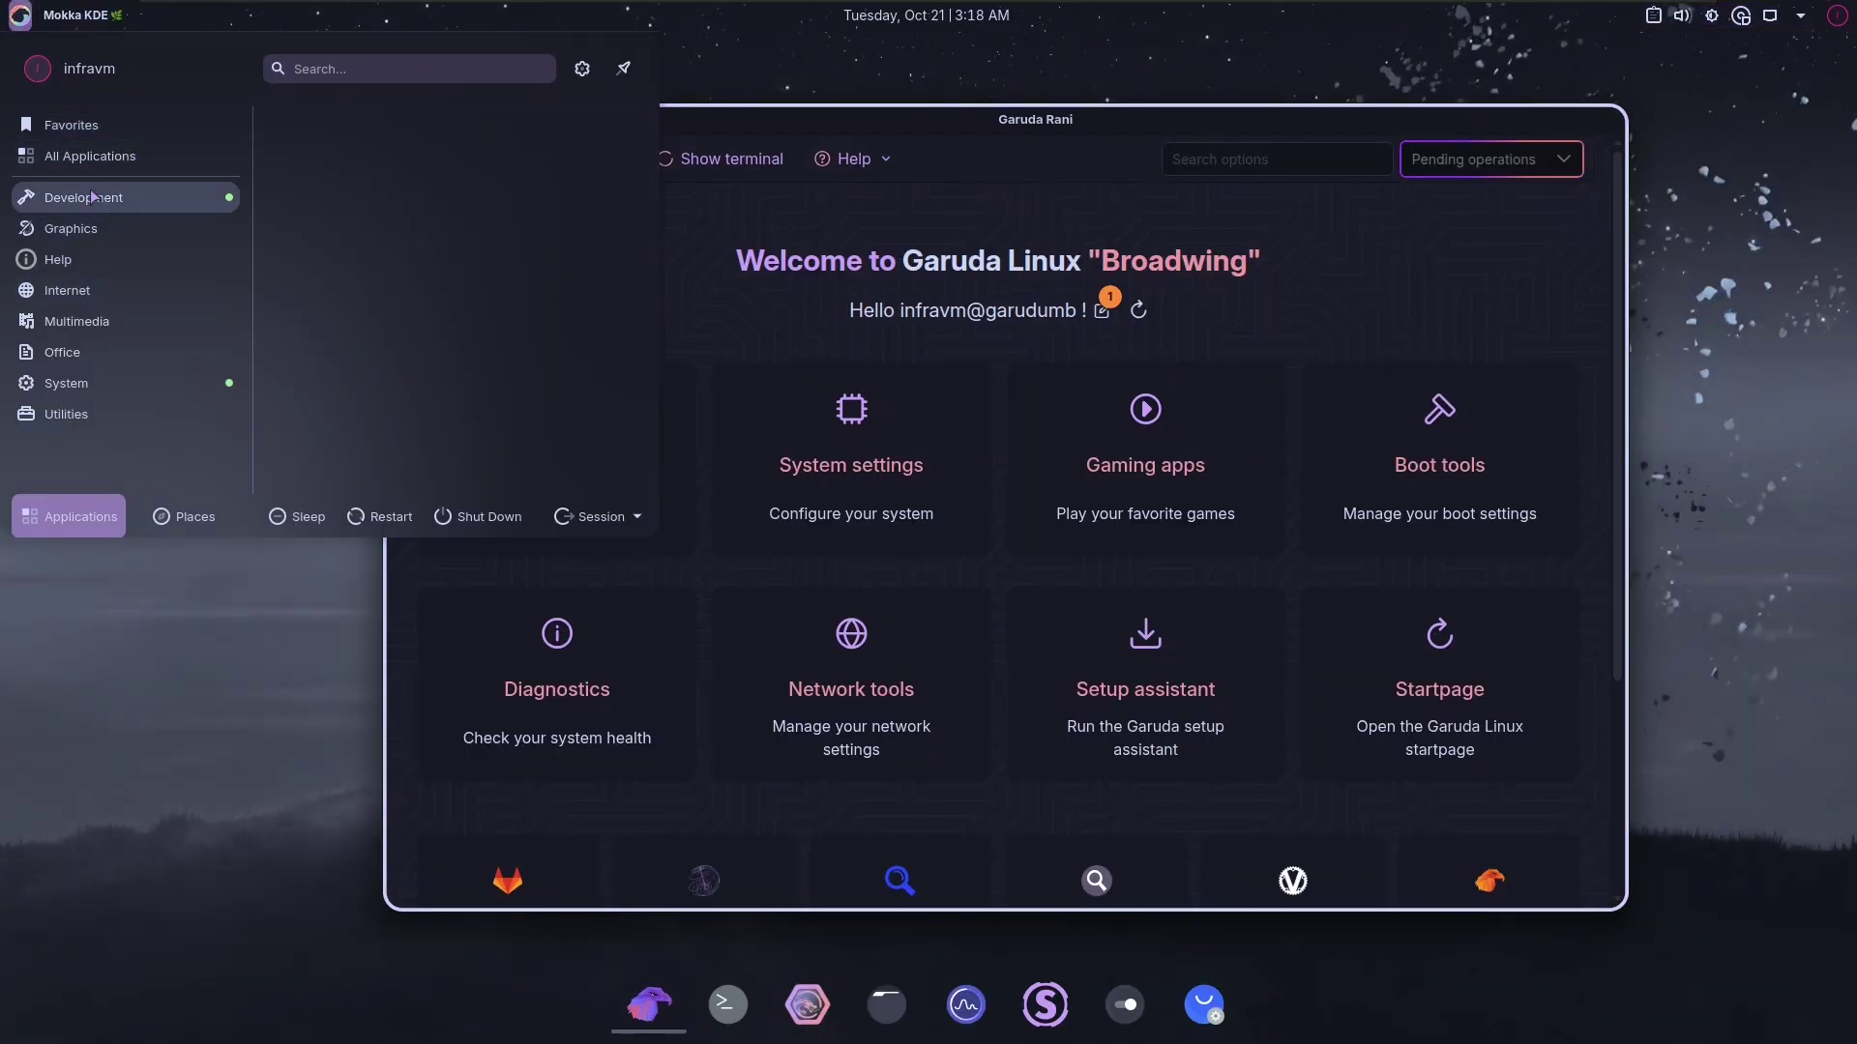
left_click(120, 252)
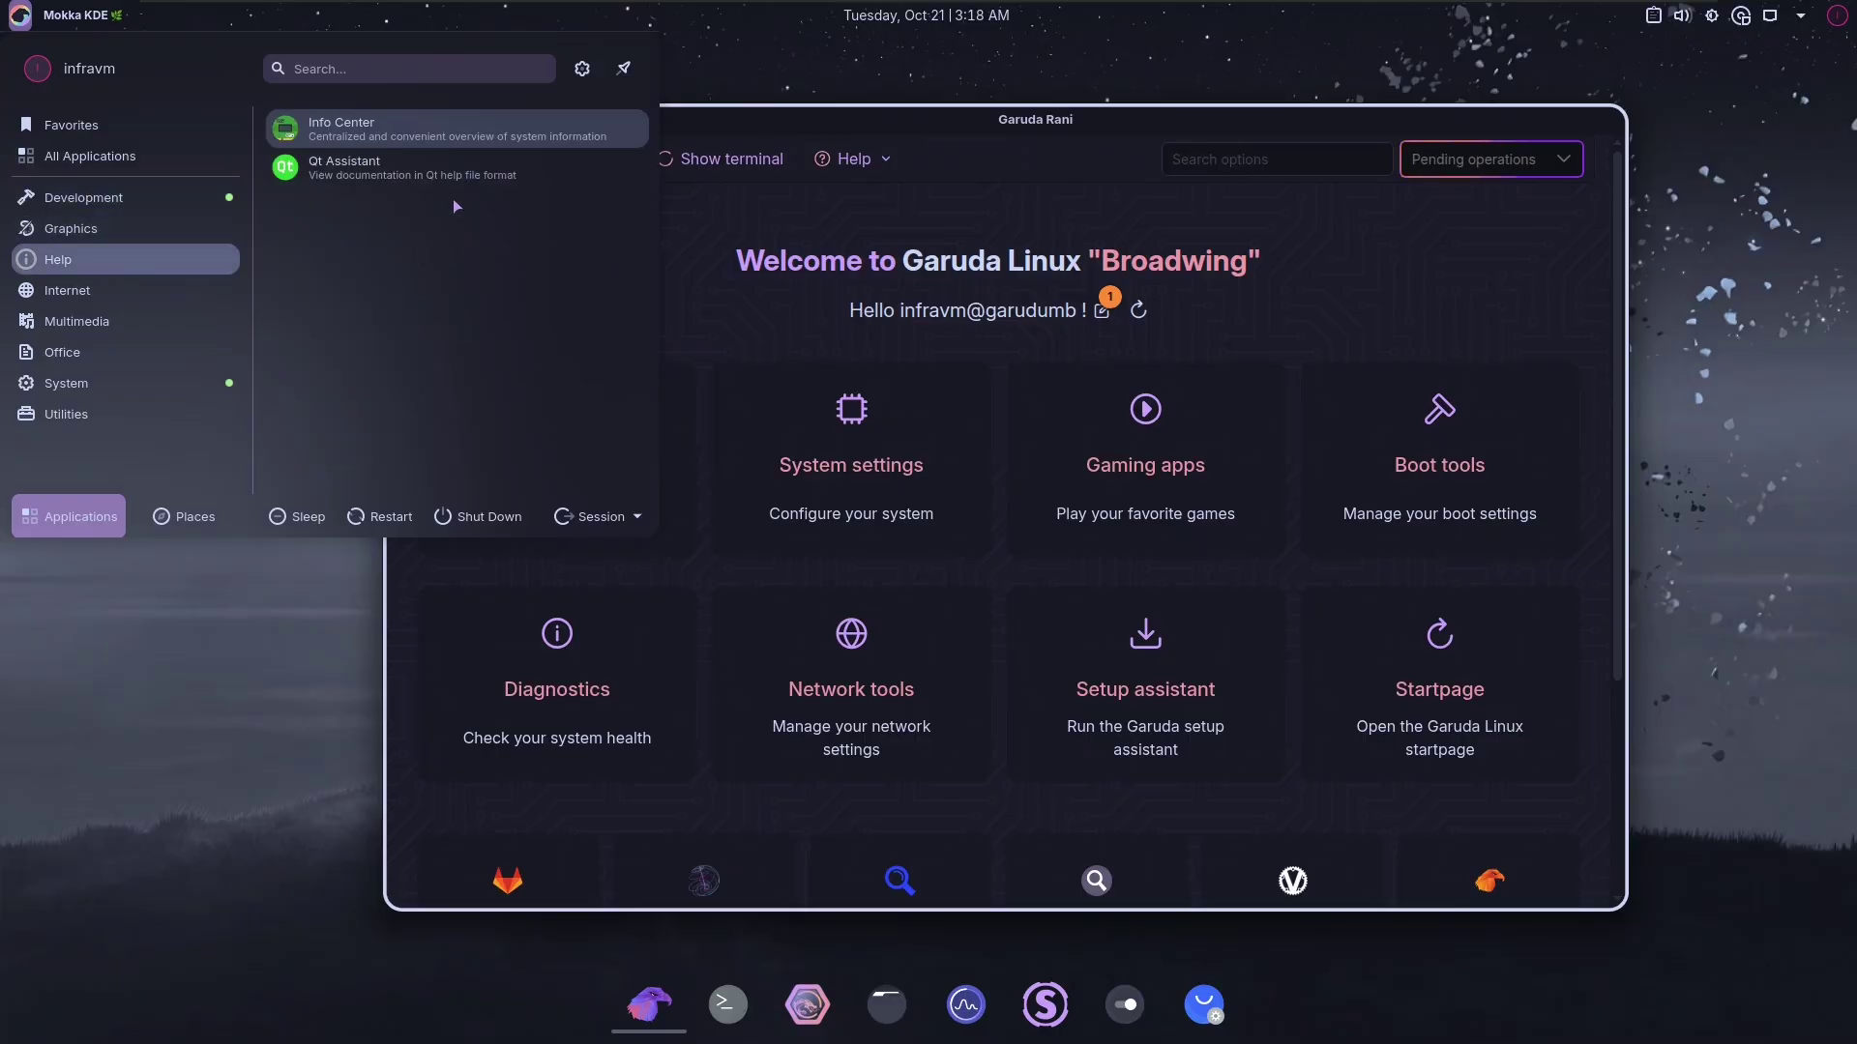
left_click(1404, 163)
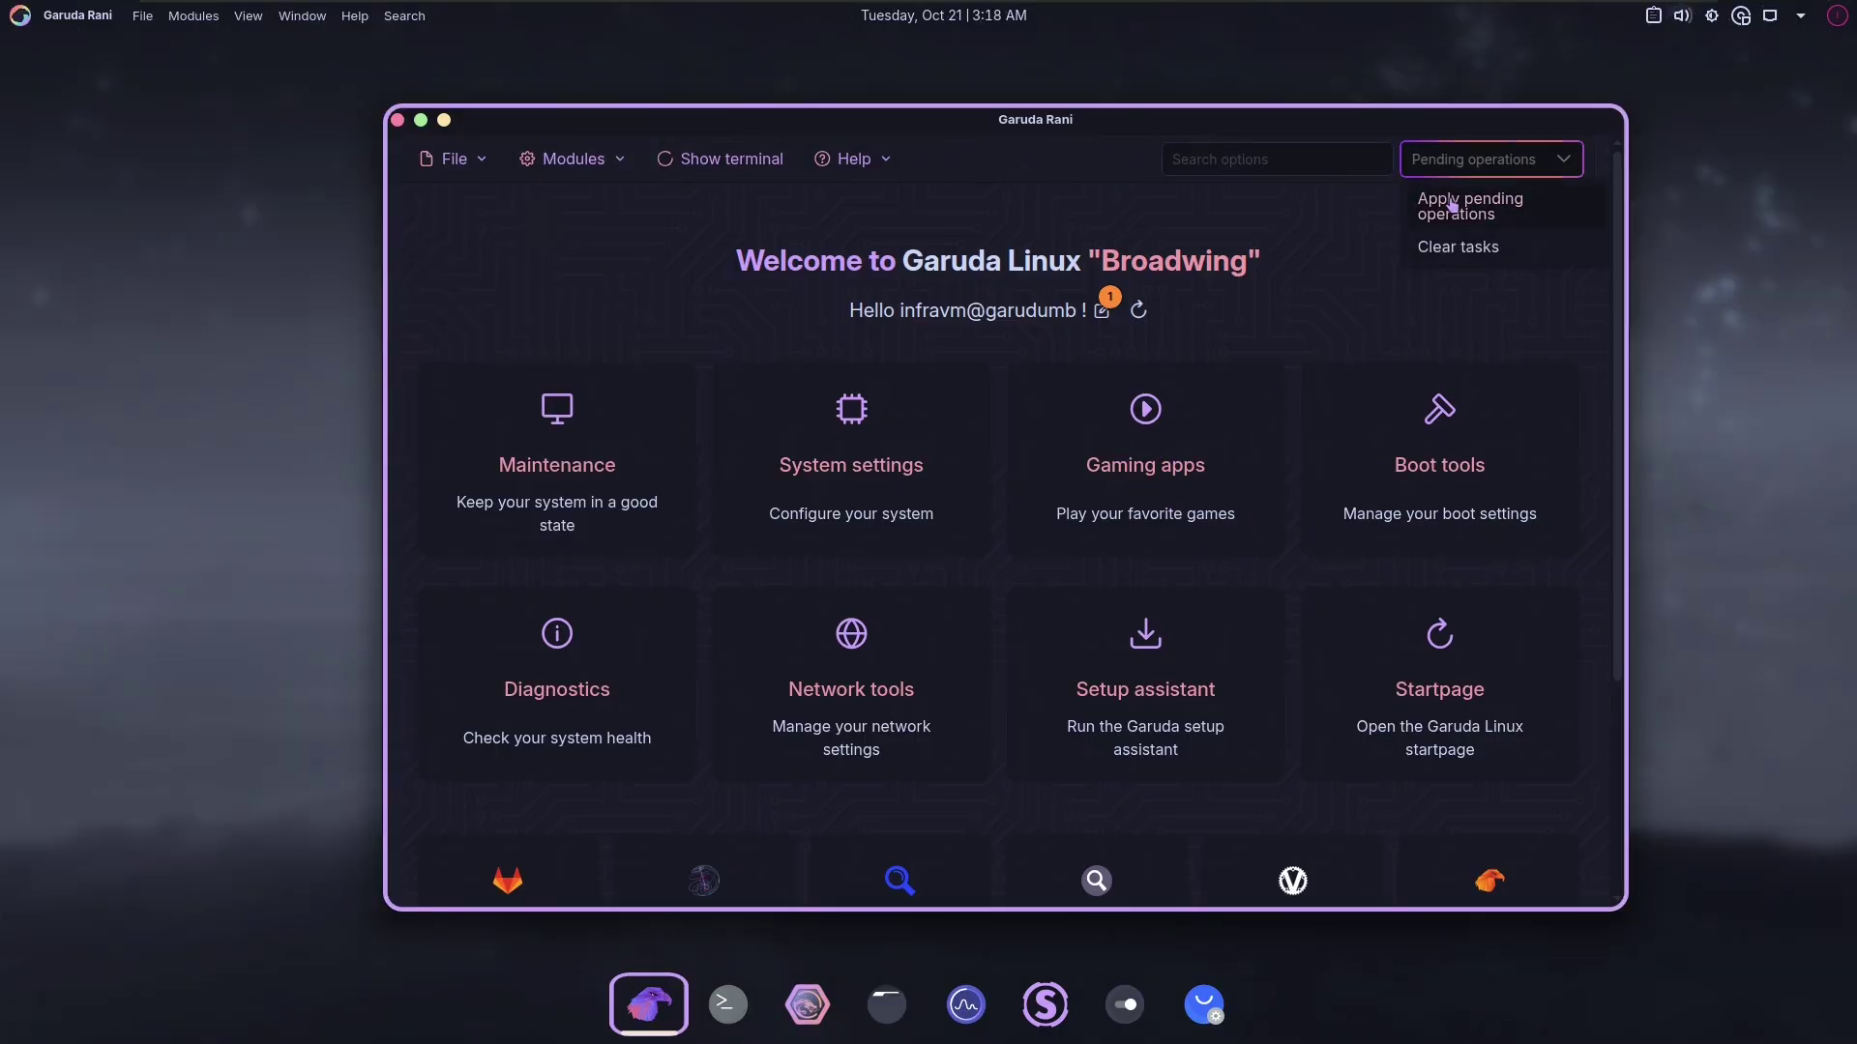
left_click(1462, 207)
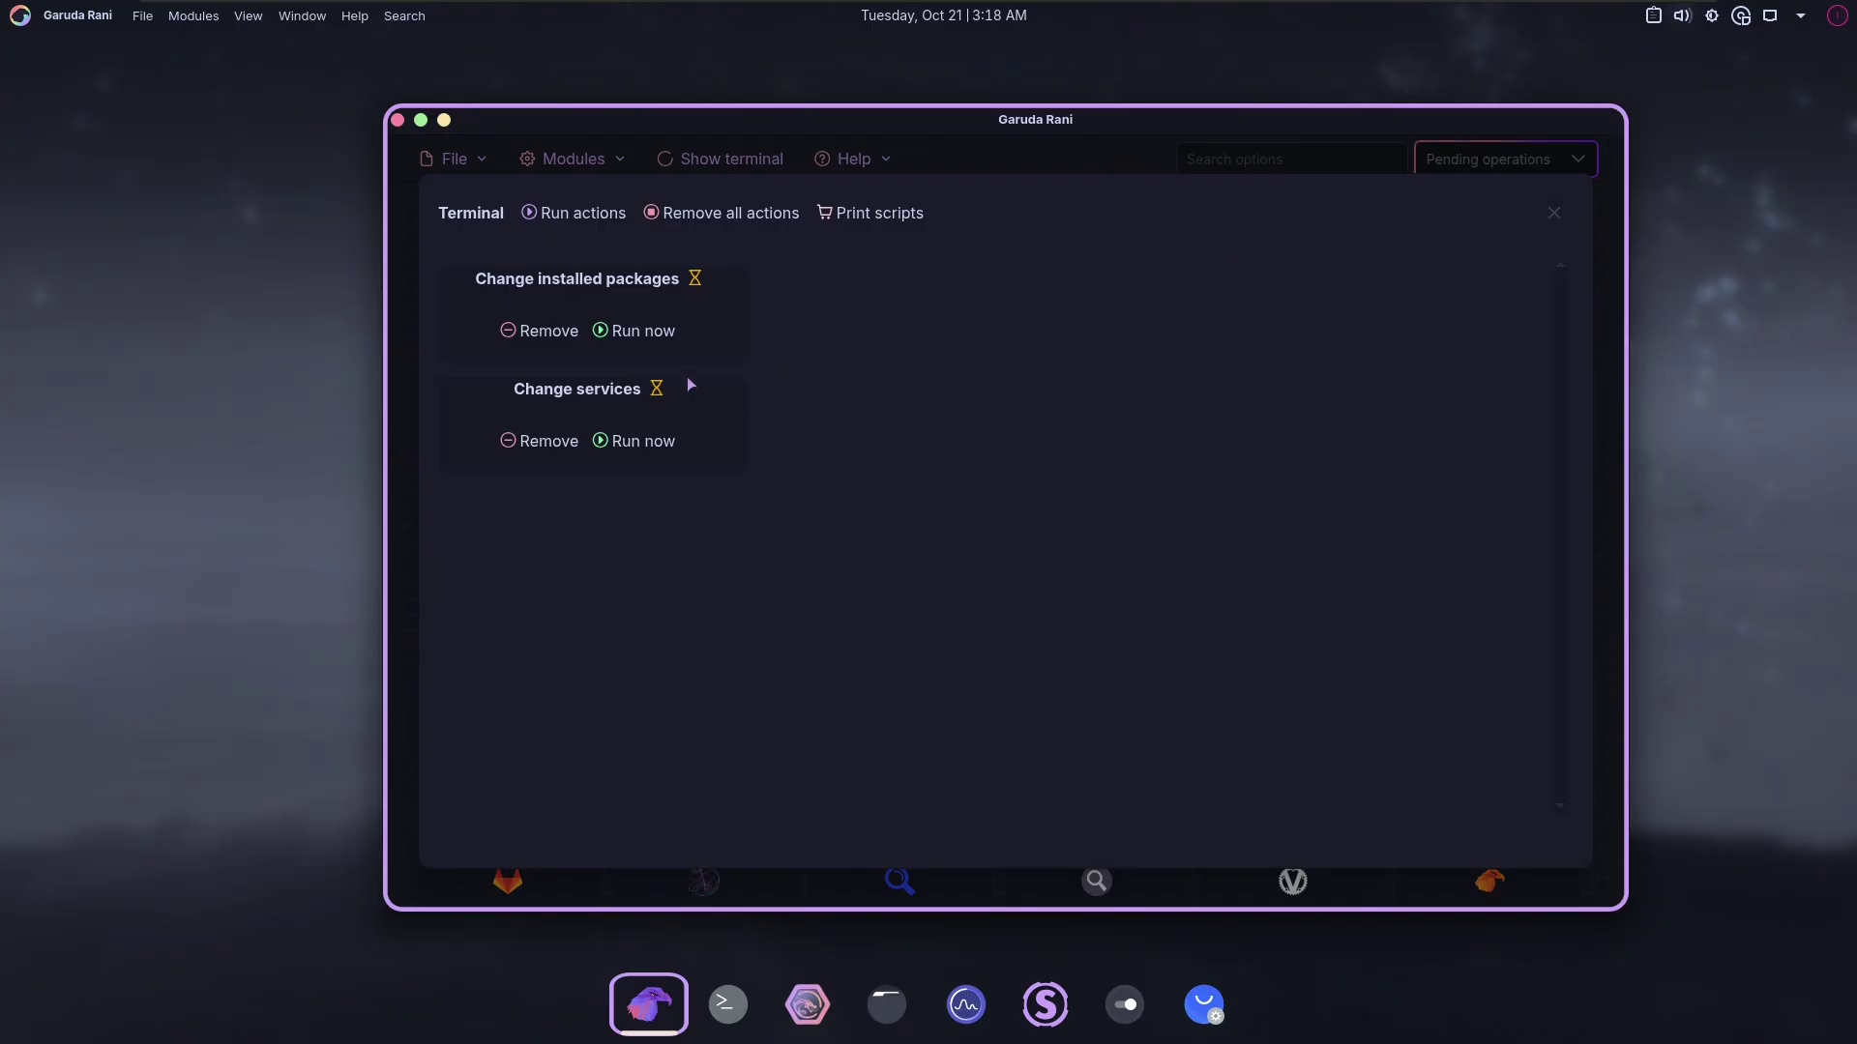
key("Escape")
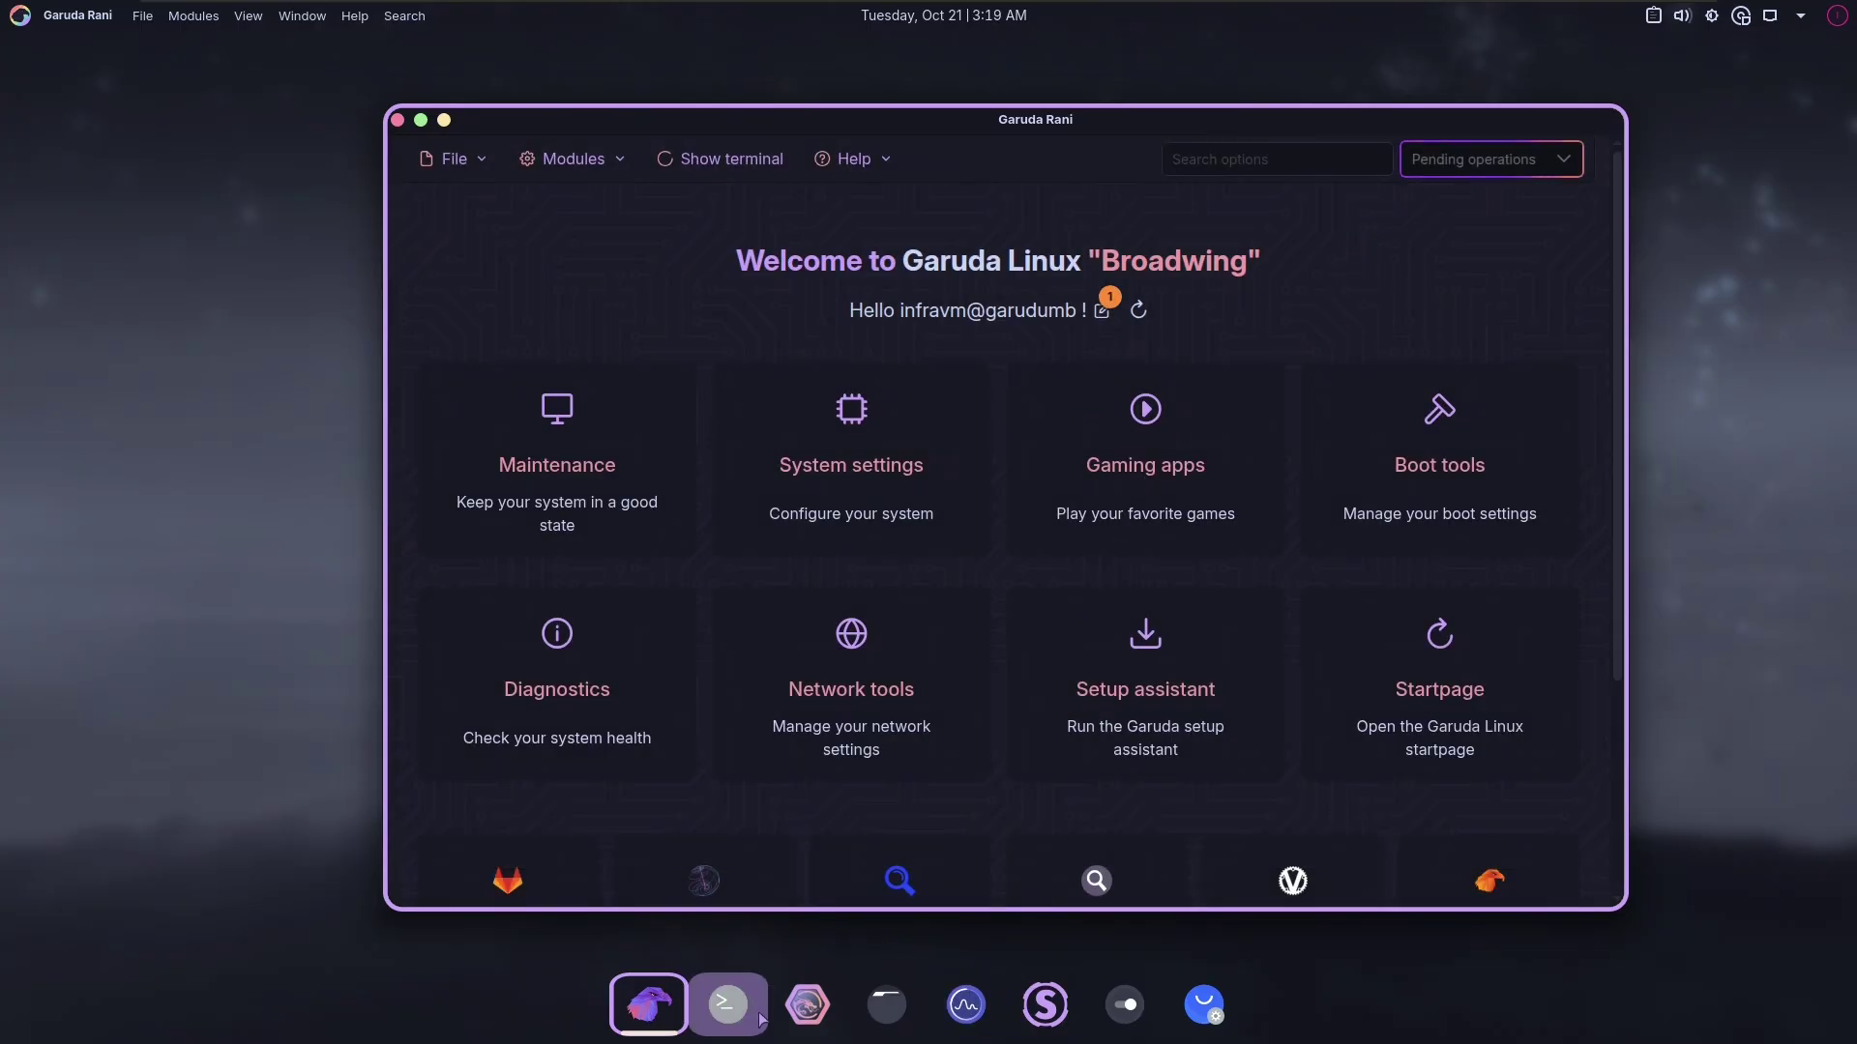
- Launch Snapper Tools from the dock and authenticate with the root password
left_click(1046, 1006)
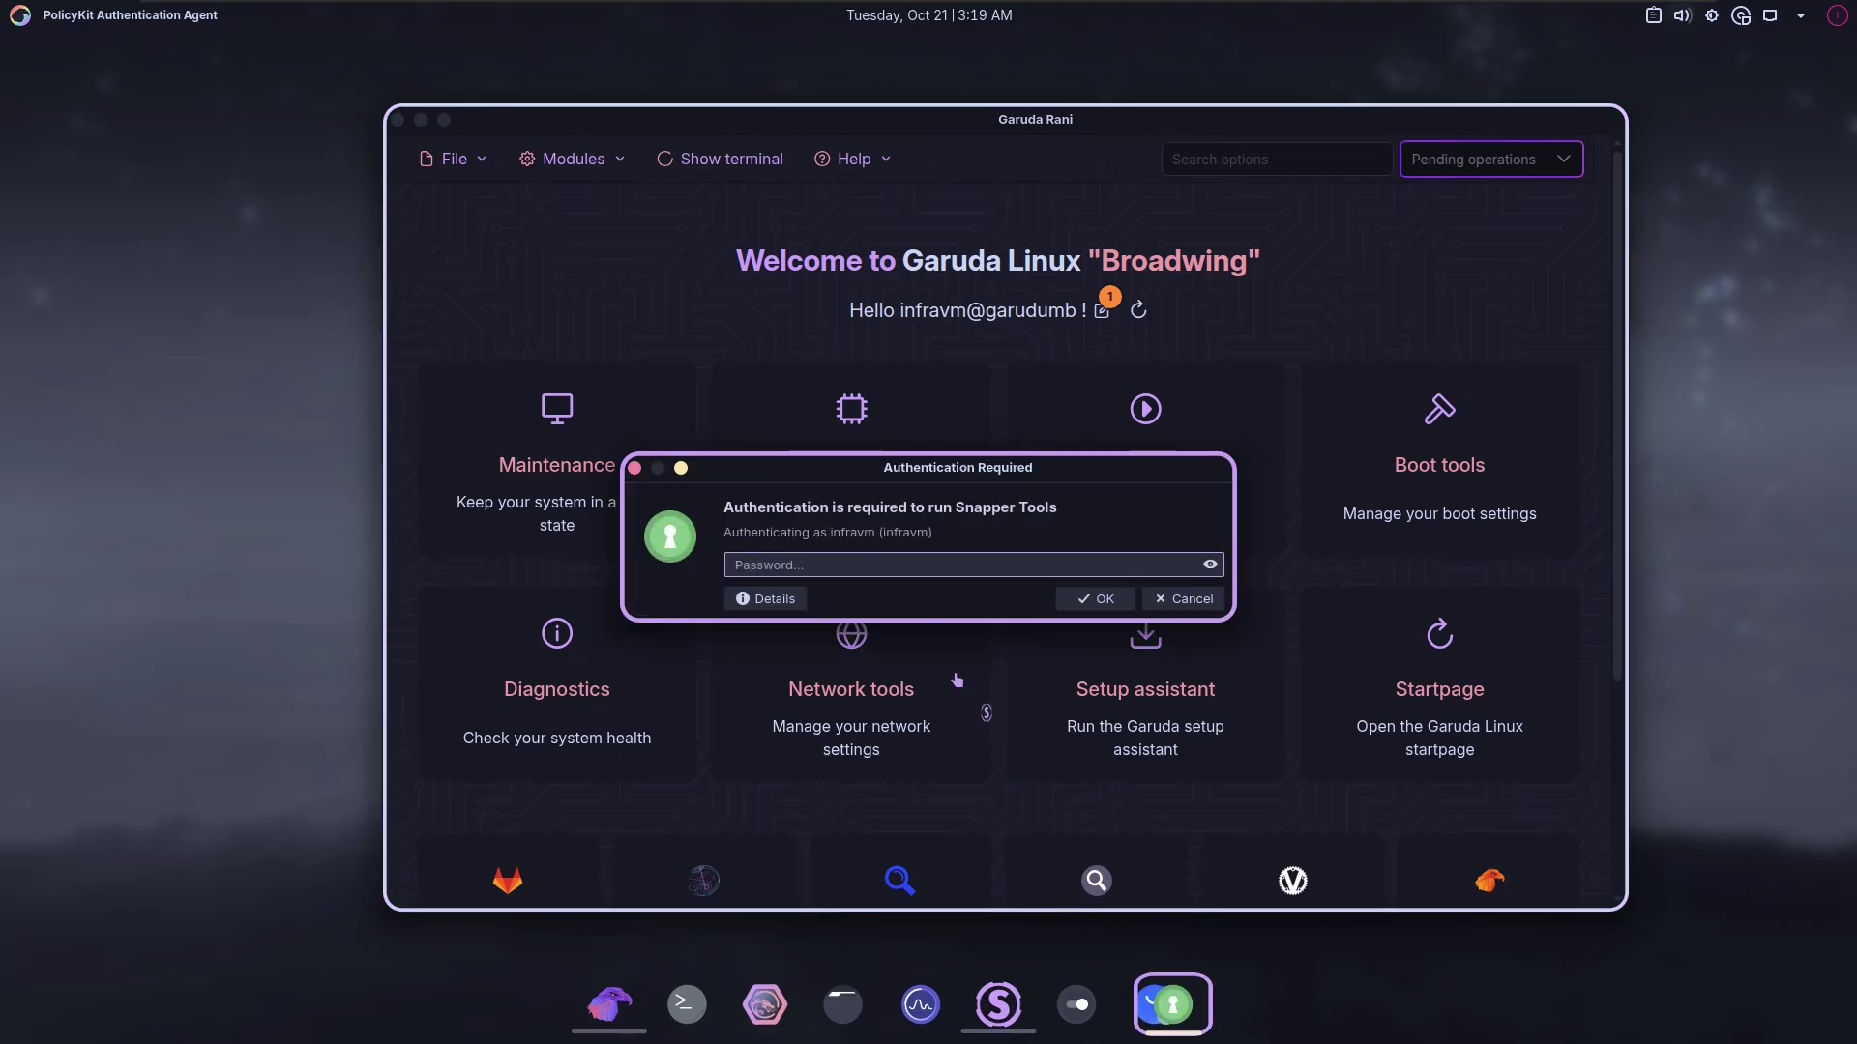
type("•••••••")
key("Return")
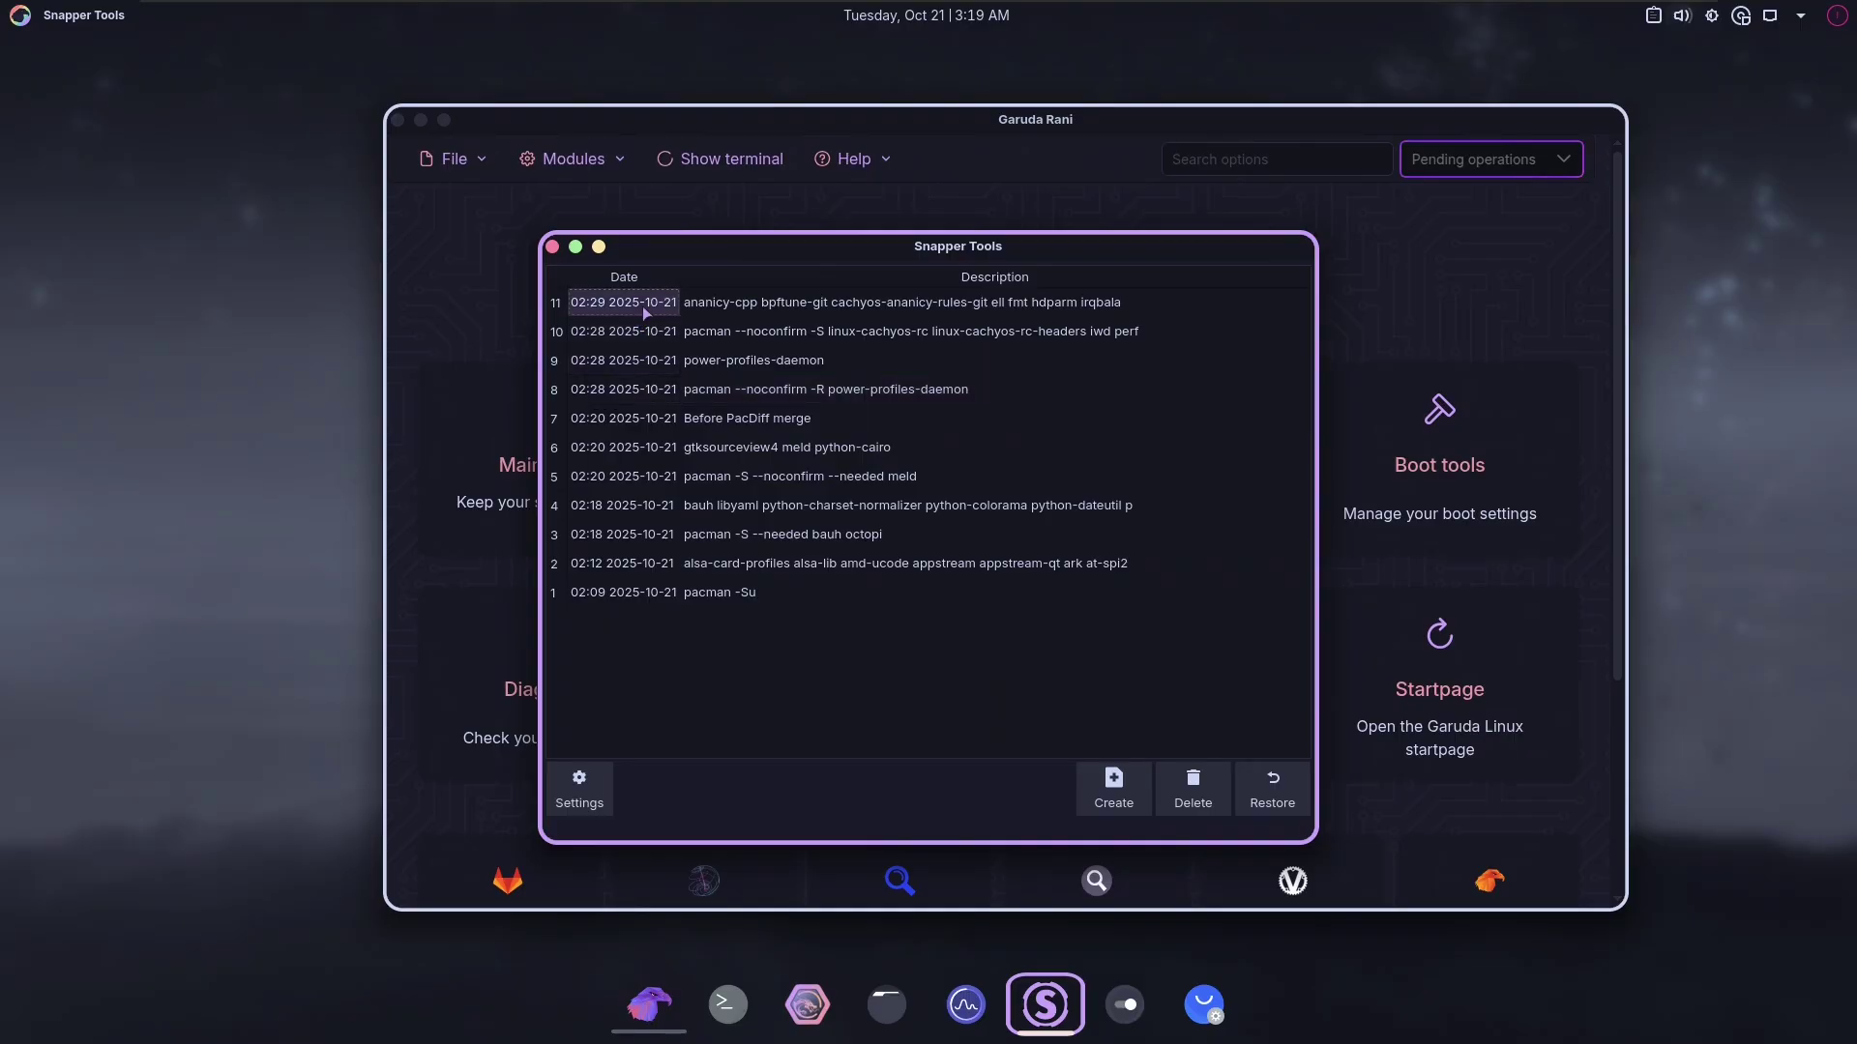
- Step through snapshots 10 down to 1 (pacman -Su), then select the newest, snapshot 11
left_click(759, 332)
left_click(738, 364)
left_click(727, 390)
left_click(737, 421)
left_click(760, 450)
left_click(779, 481)
left_click(824, 538)
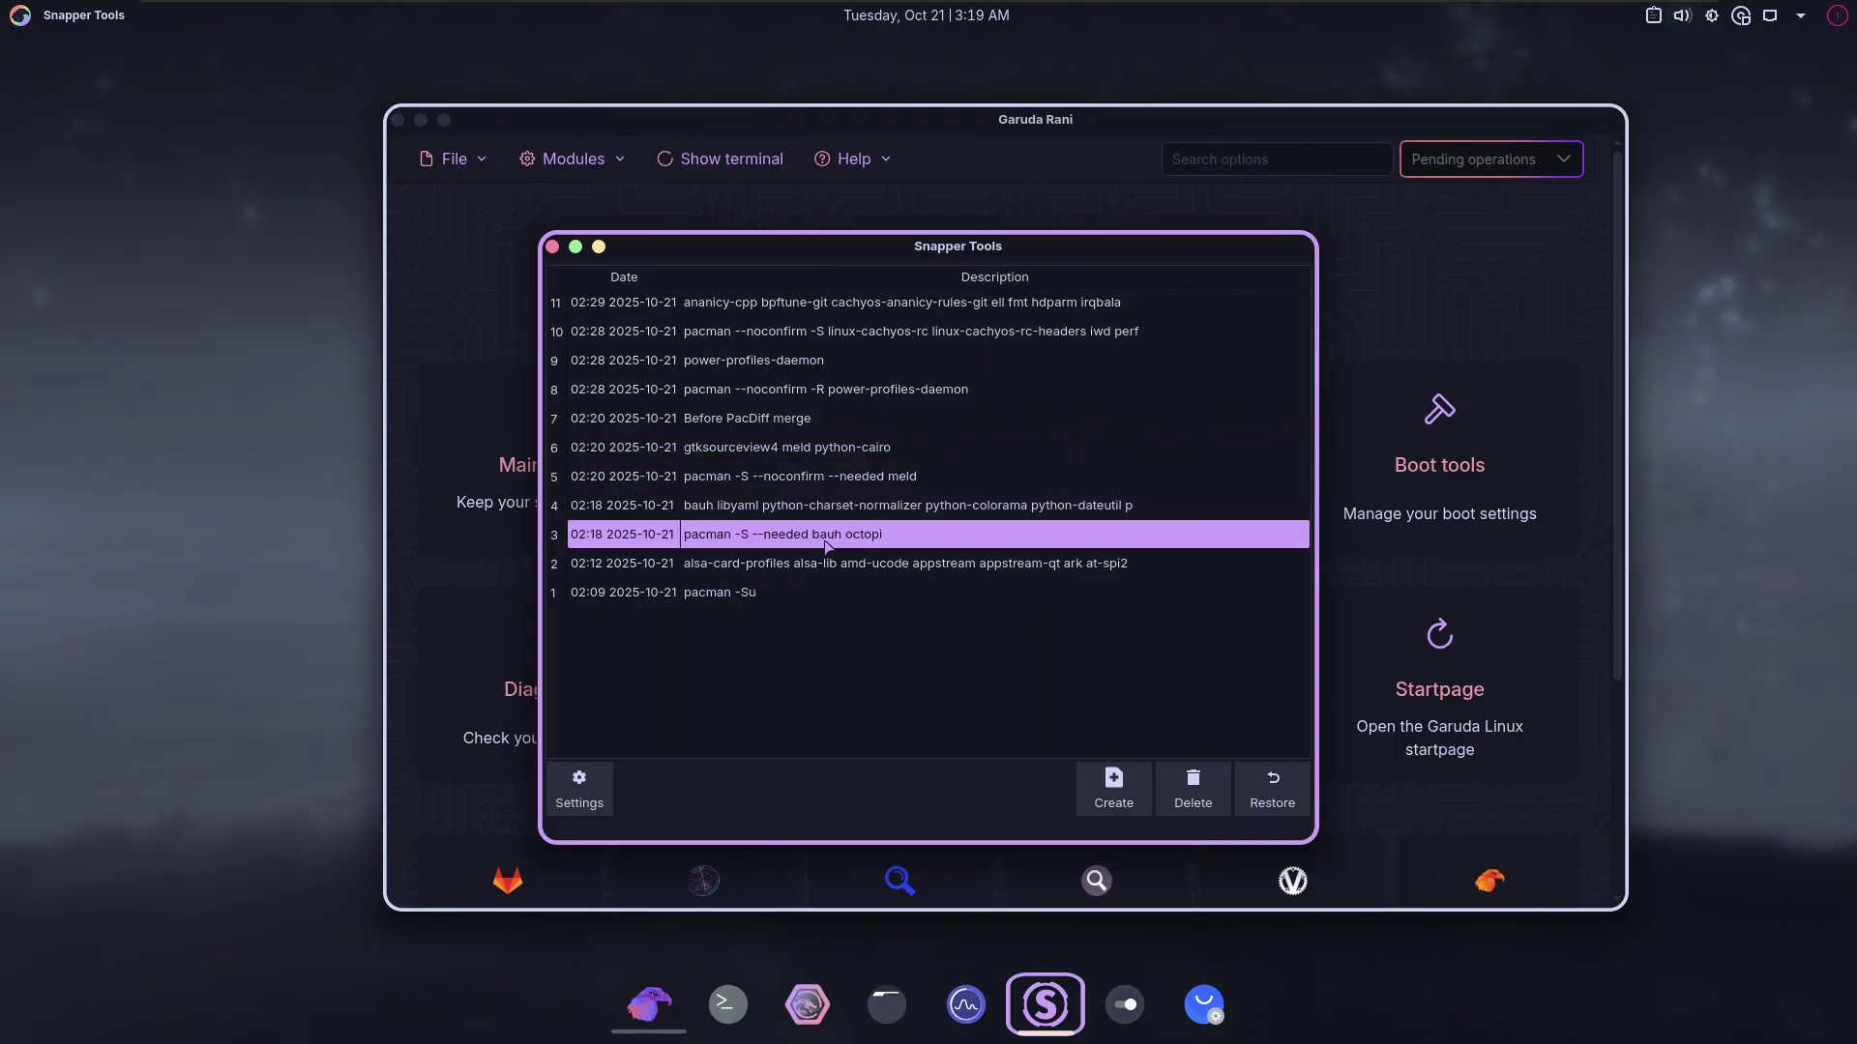
left_click(838, 593)
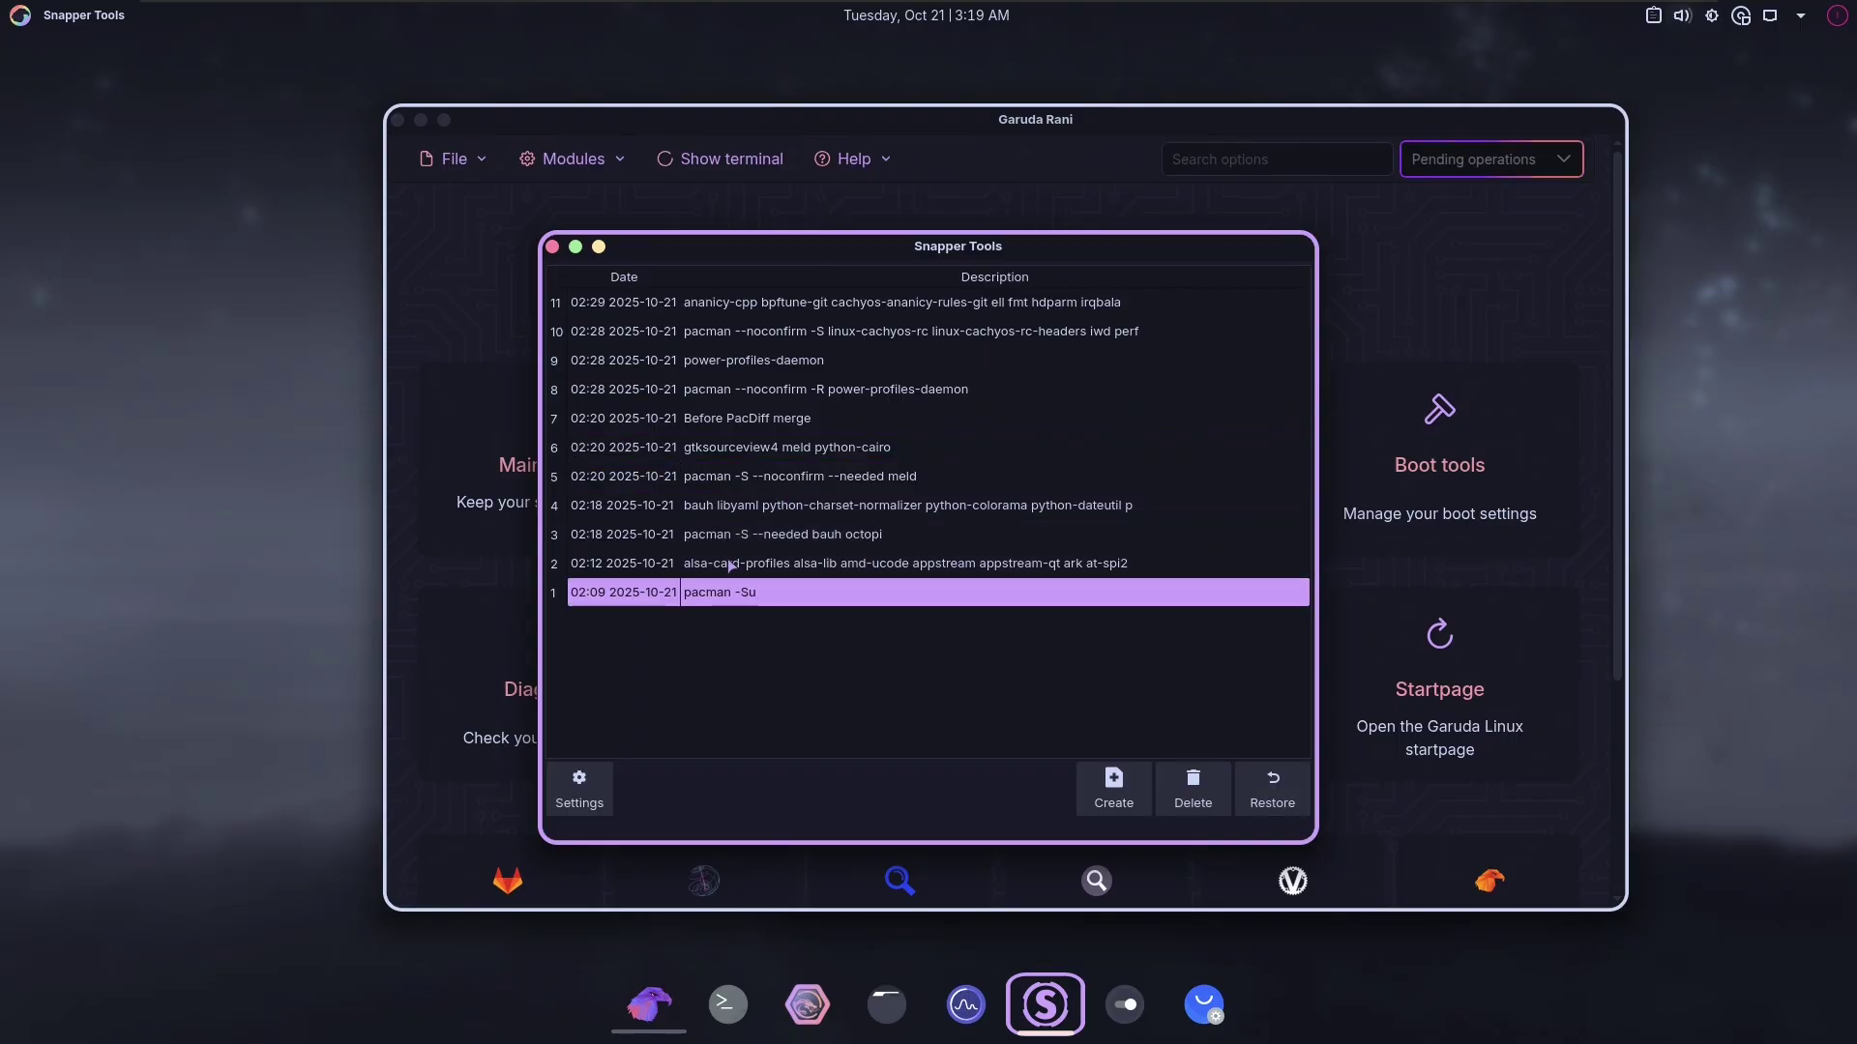
key("Up")
key("Up")
key("Up")
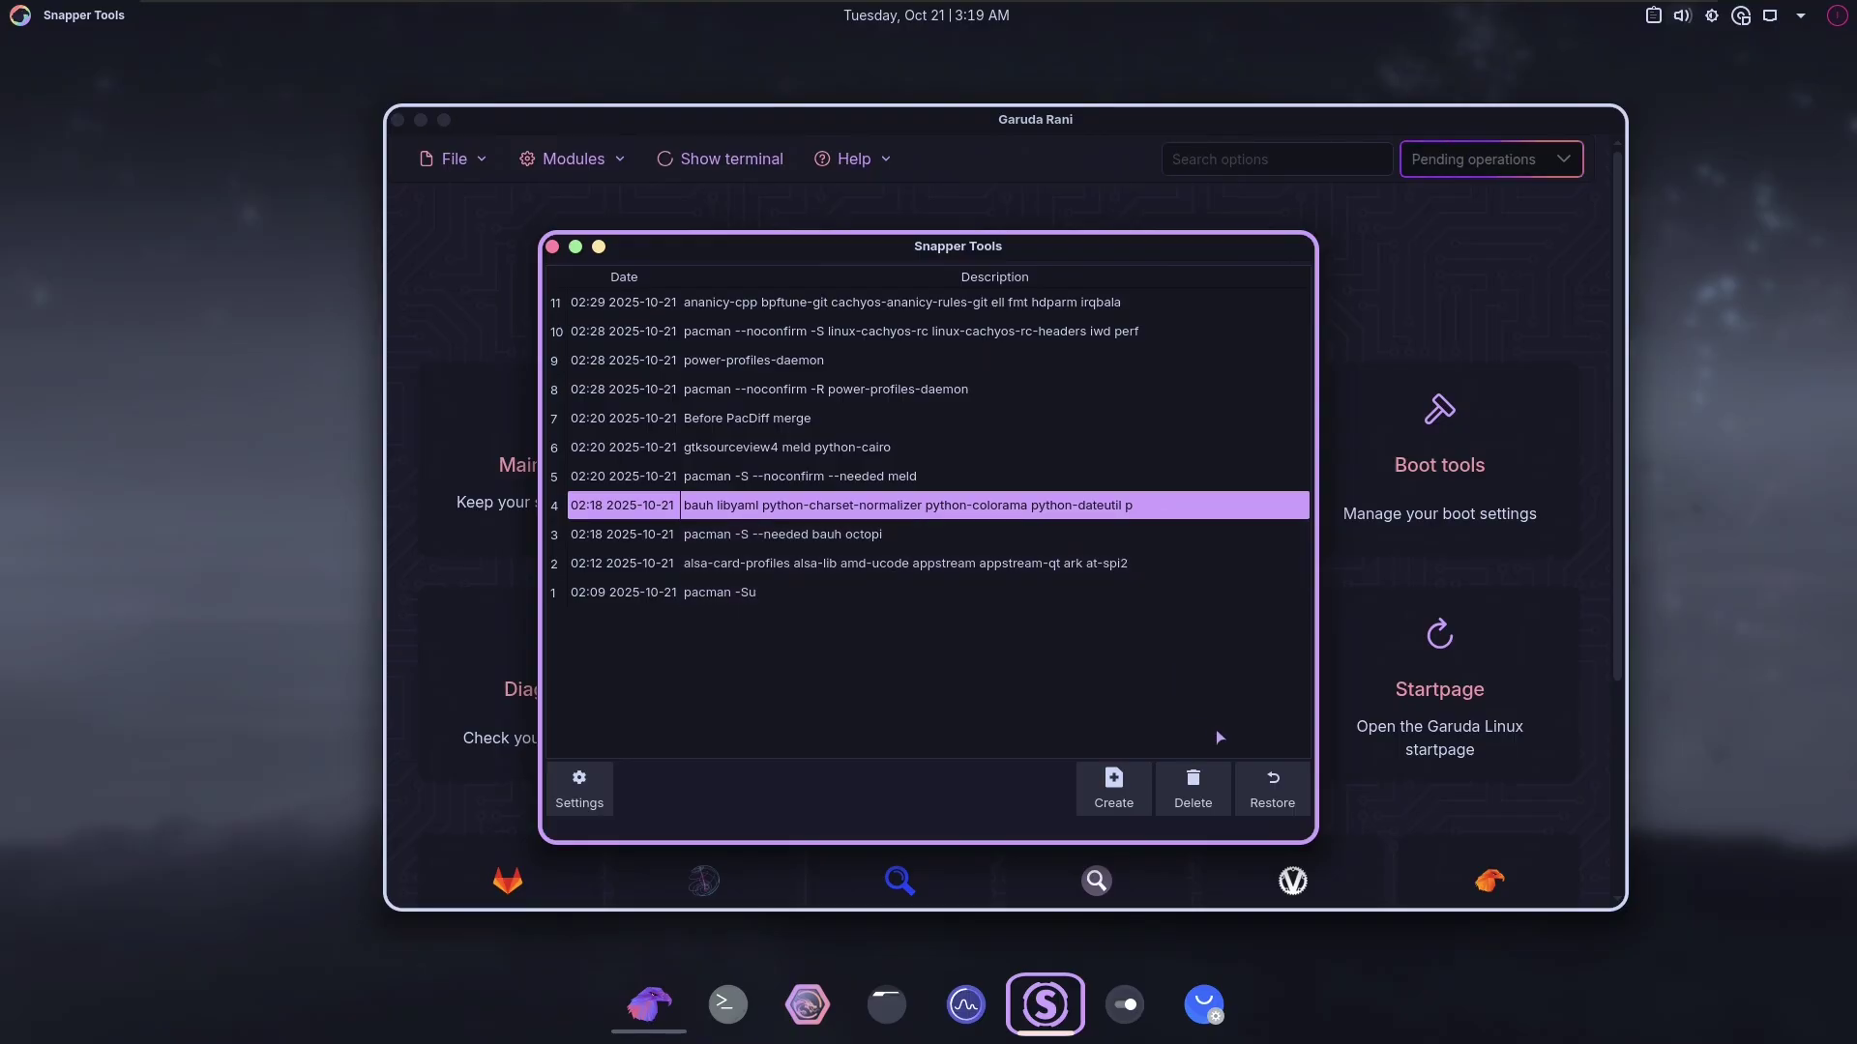
left_click(876, 303)
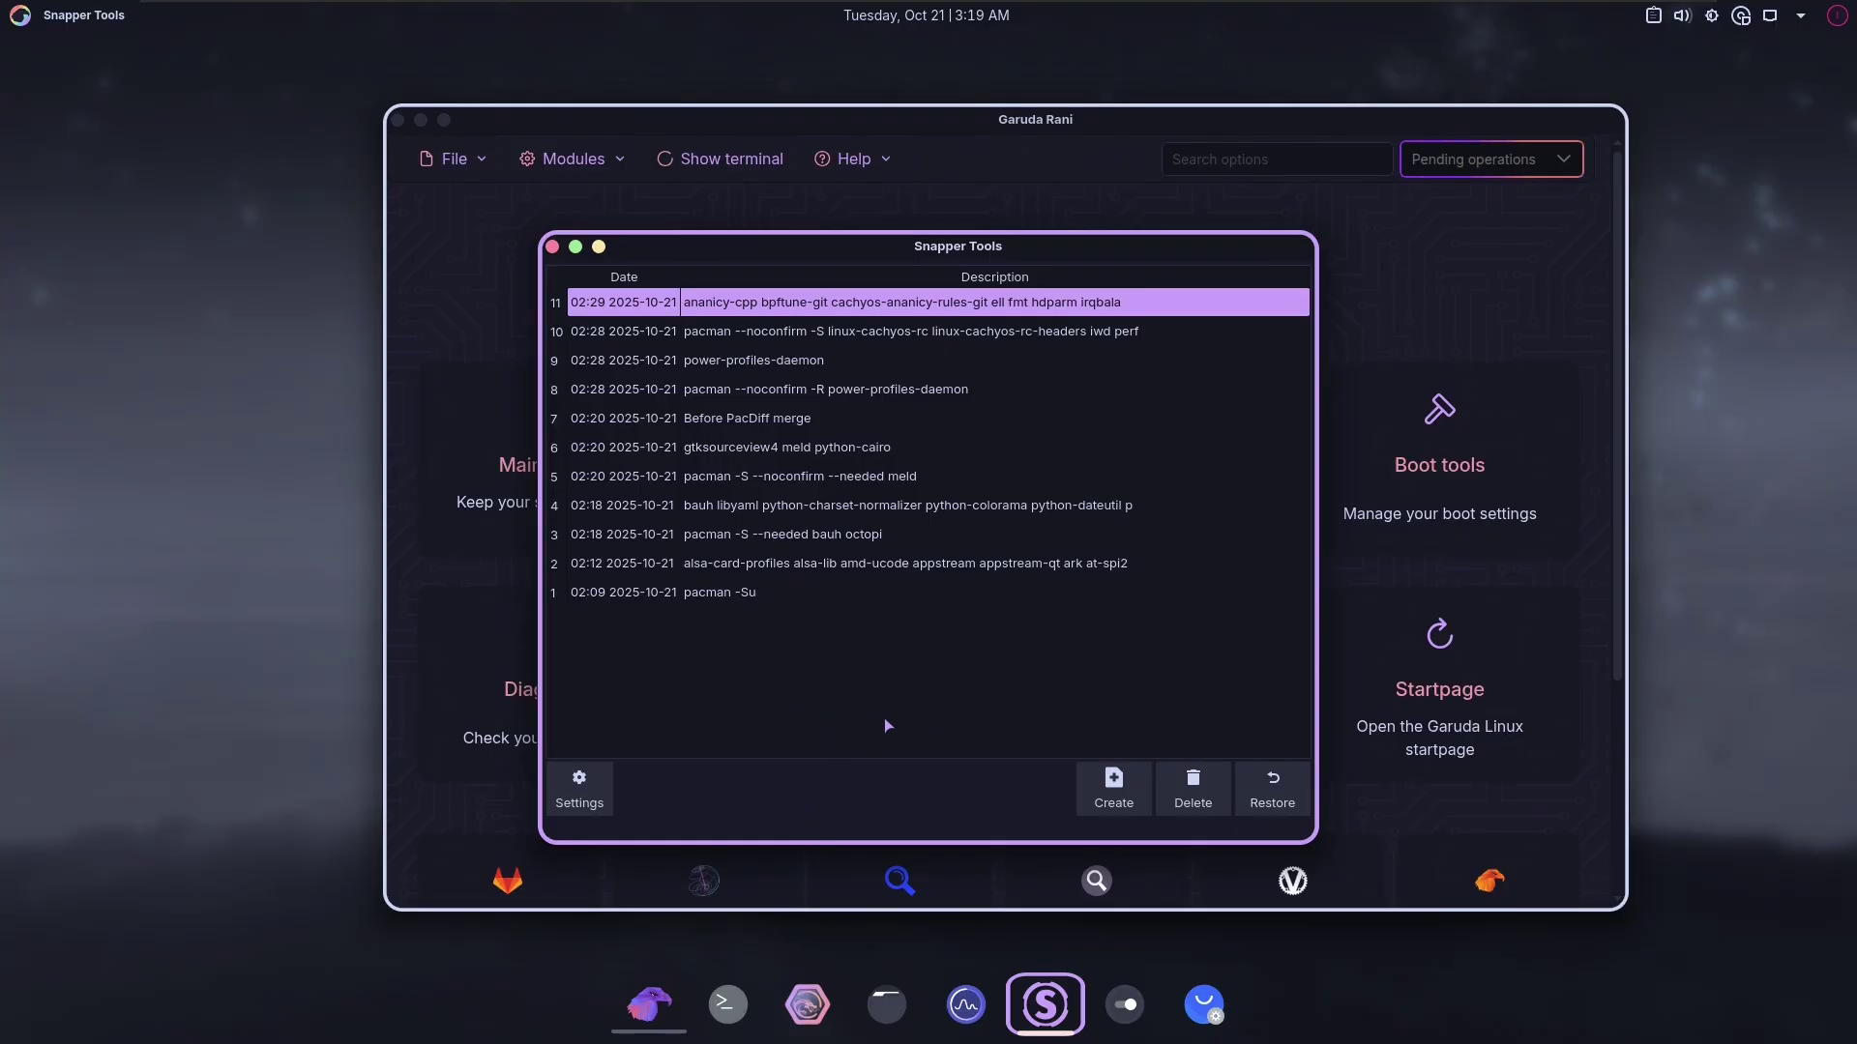
- Close Snapper Tools and open the Colors & Themes and Application Style settings
left_click(553, 247)
scroll(579, 710, "down", 2)
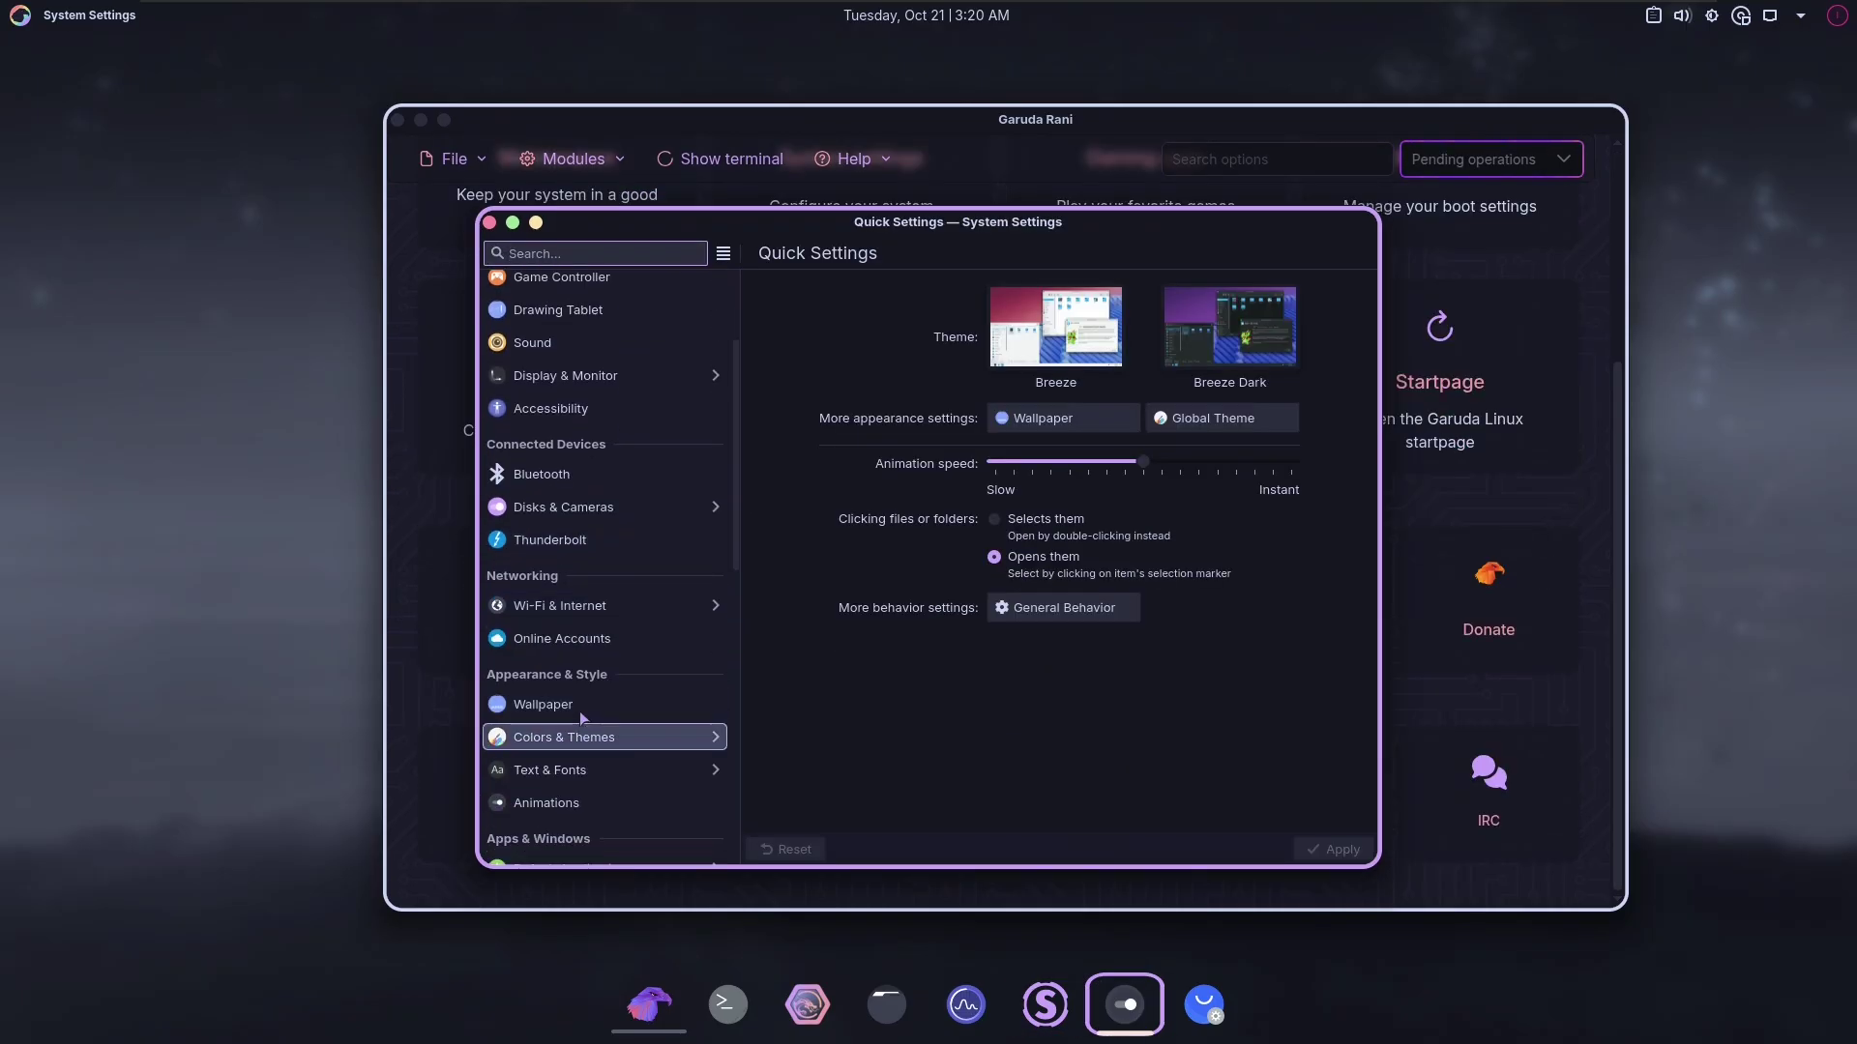
left_click(647, 741)
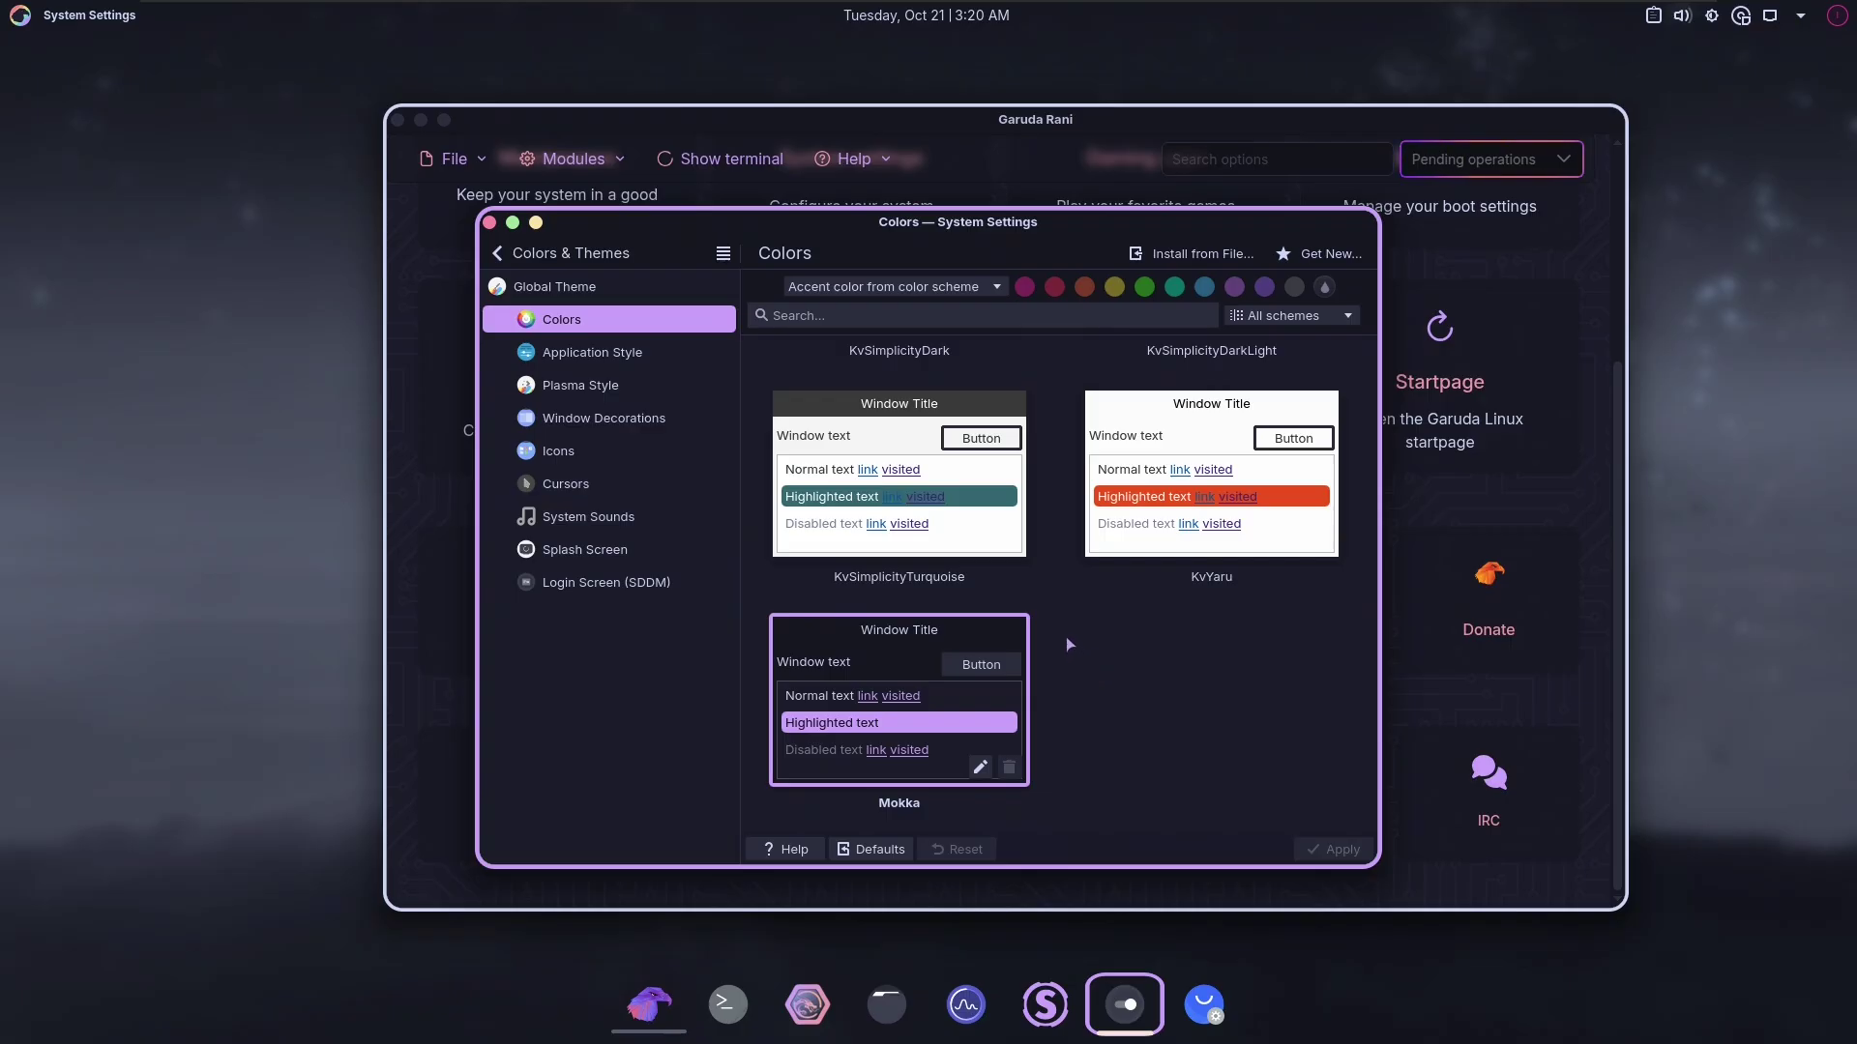
scroll(1060, 676, "up", 2)
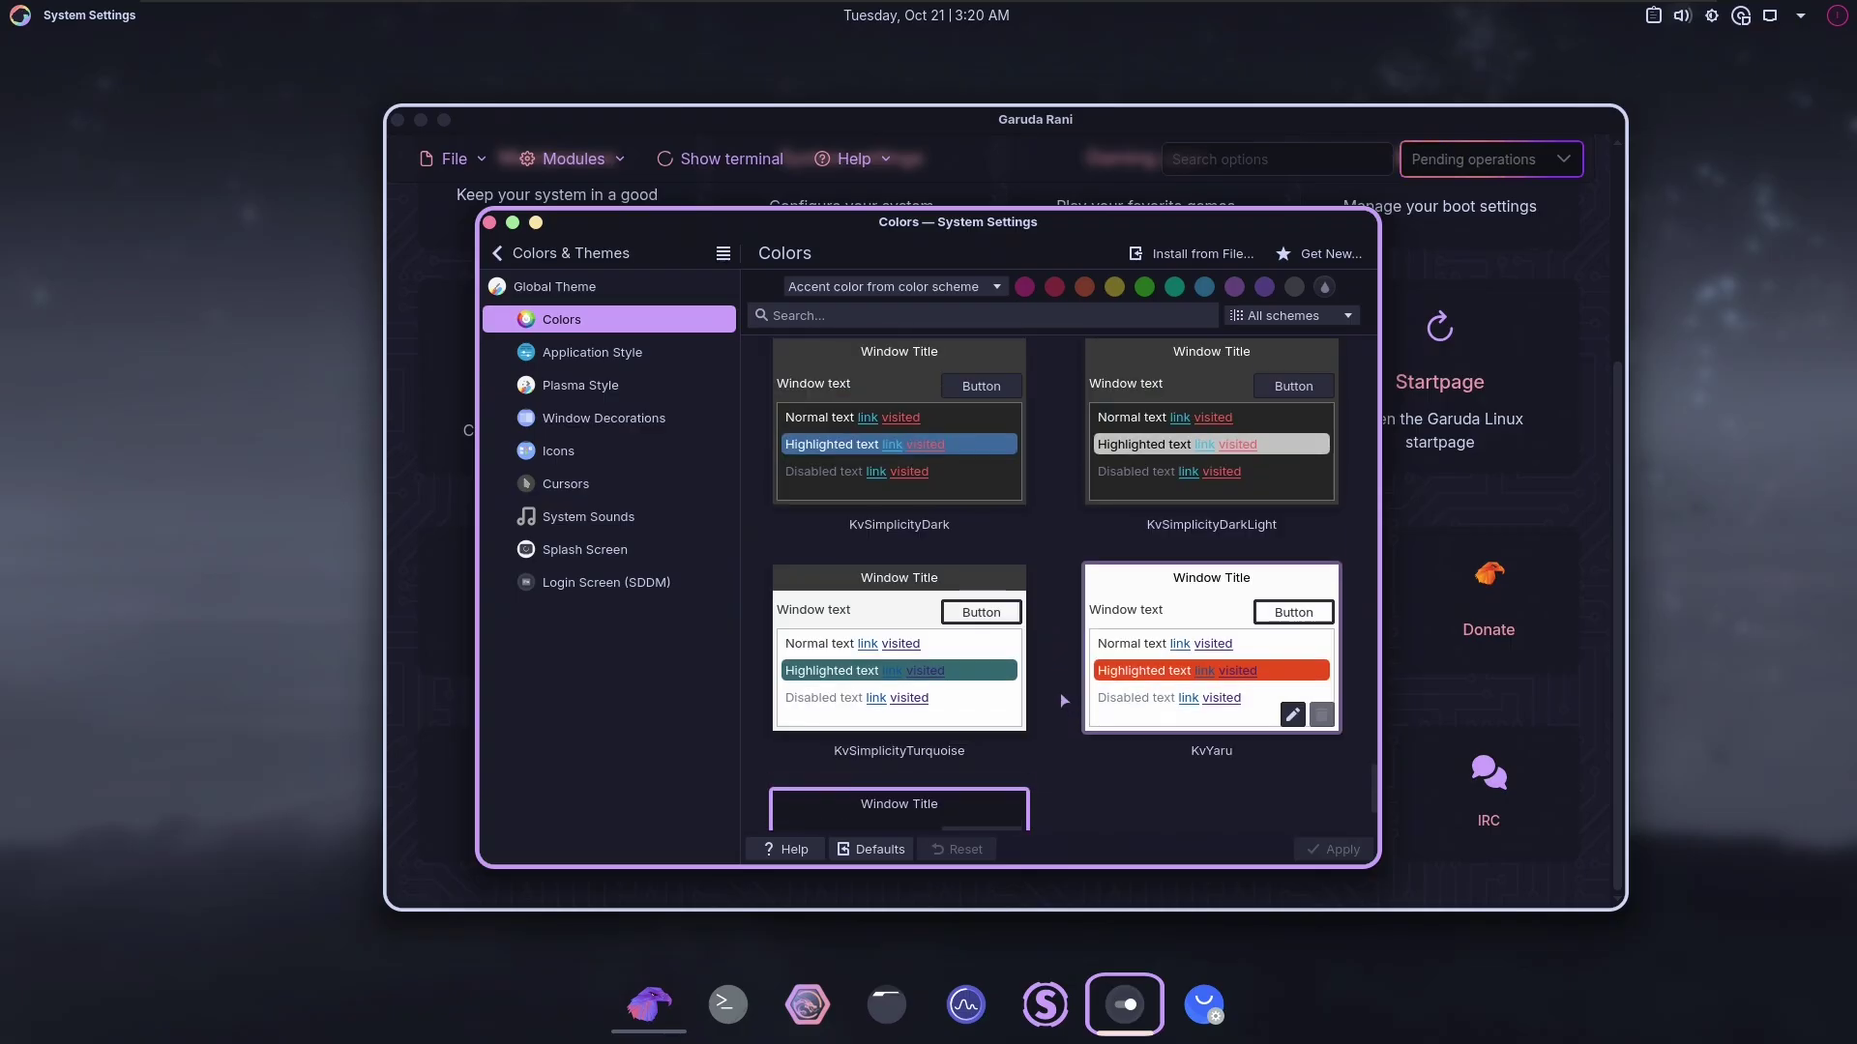
scroll(1058, 693, "down", 2)
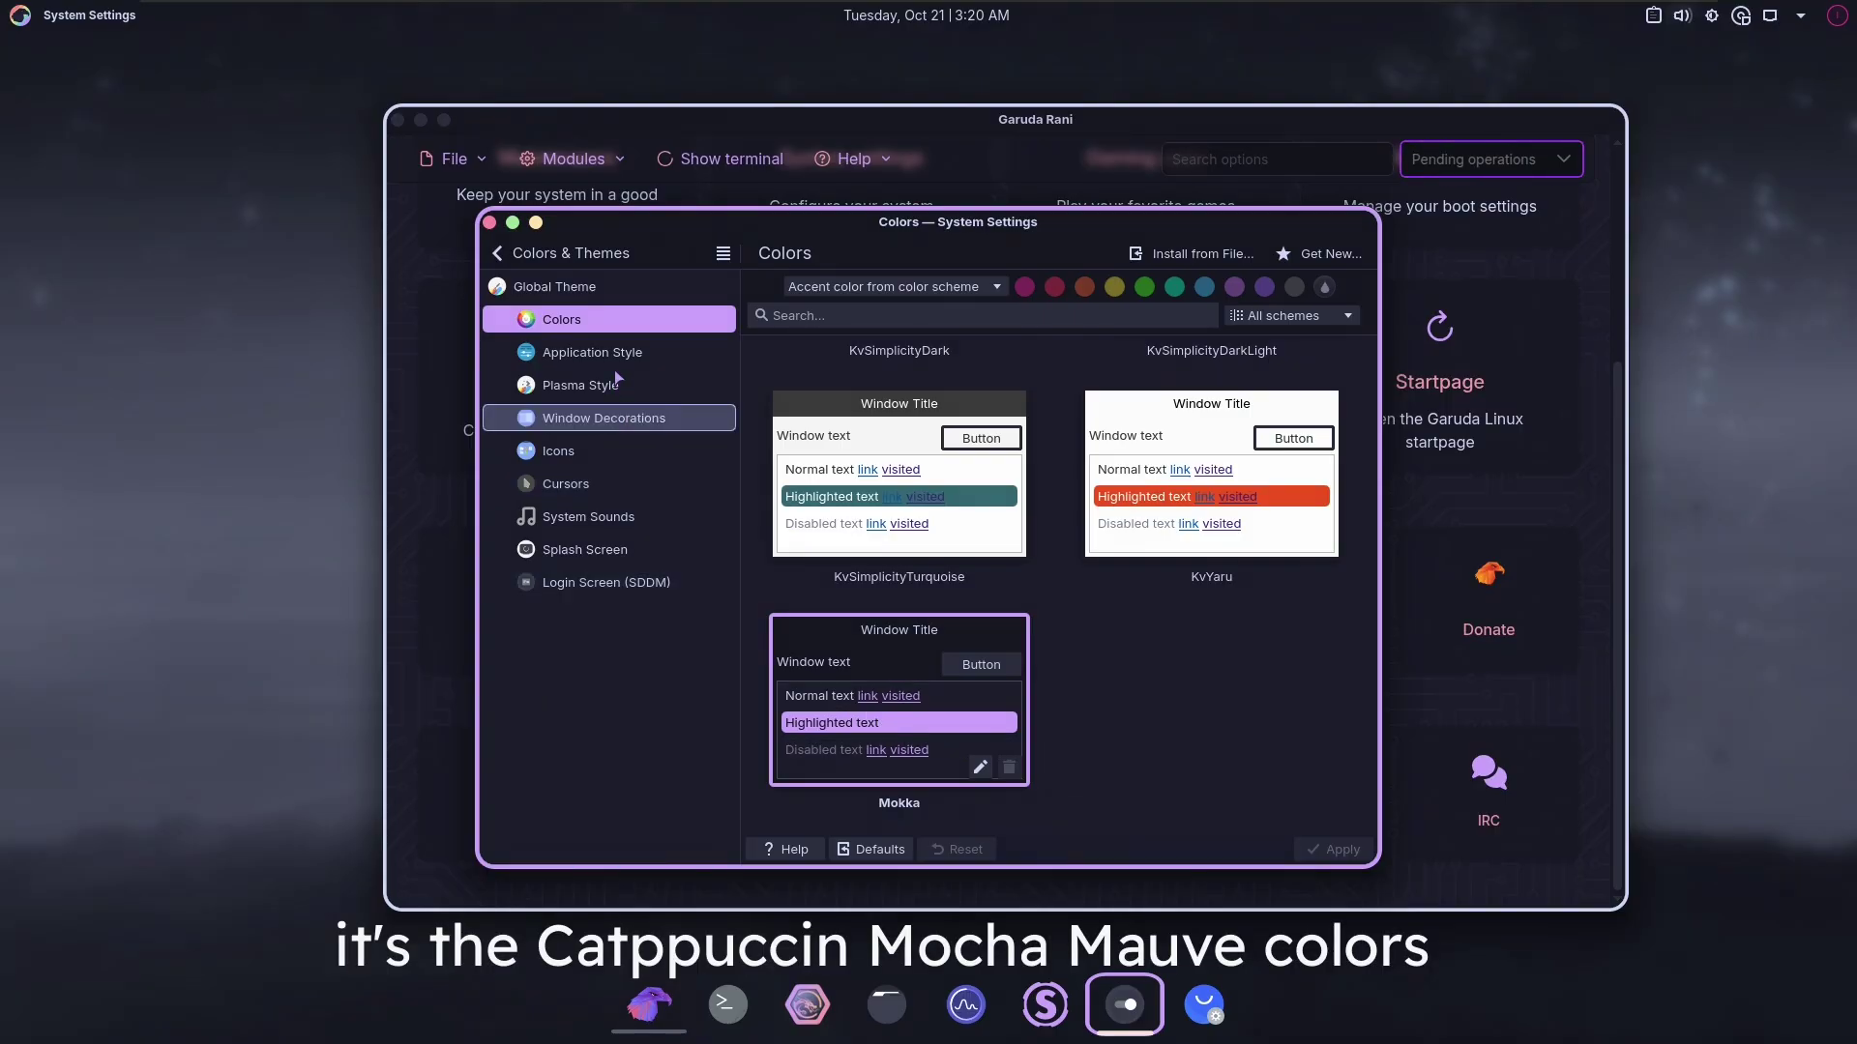
left_click(585, 352)
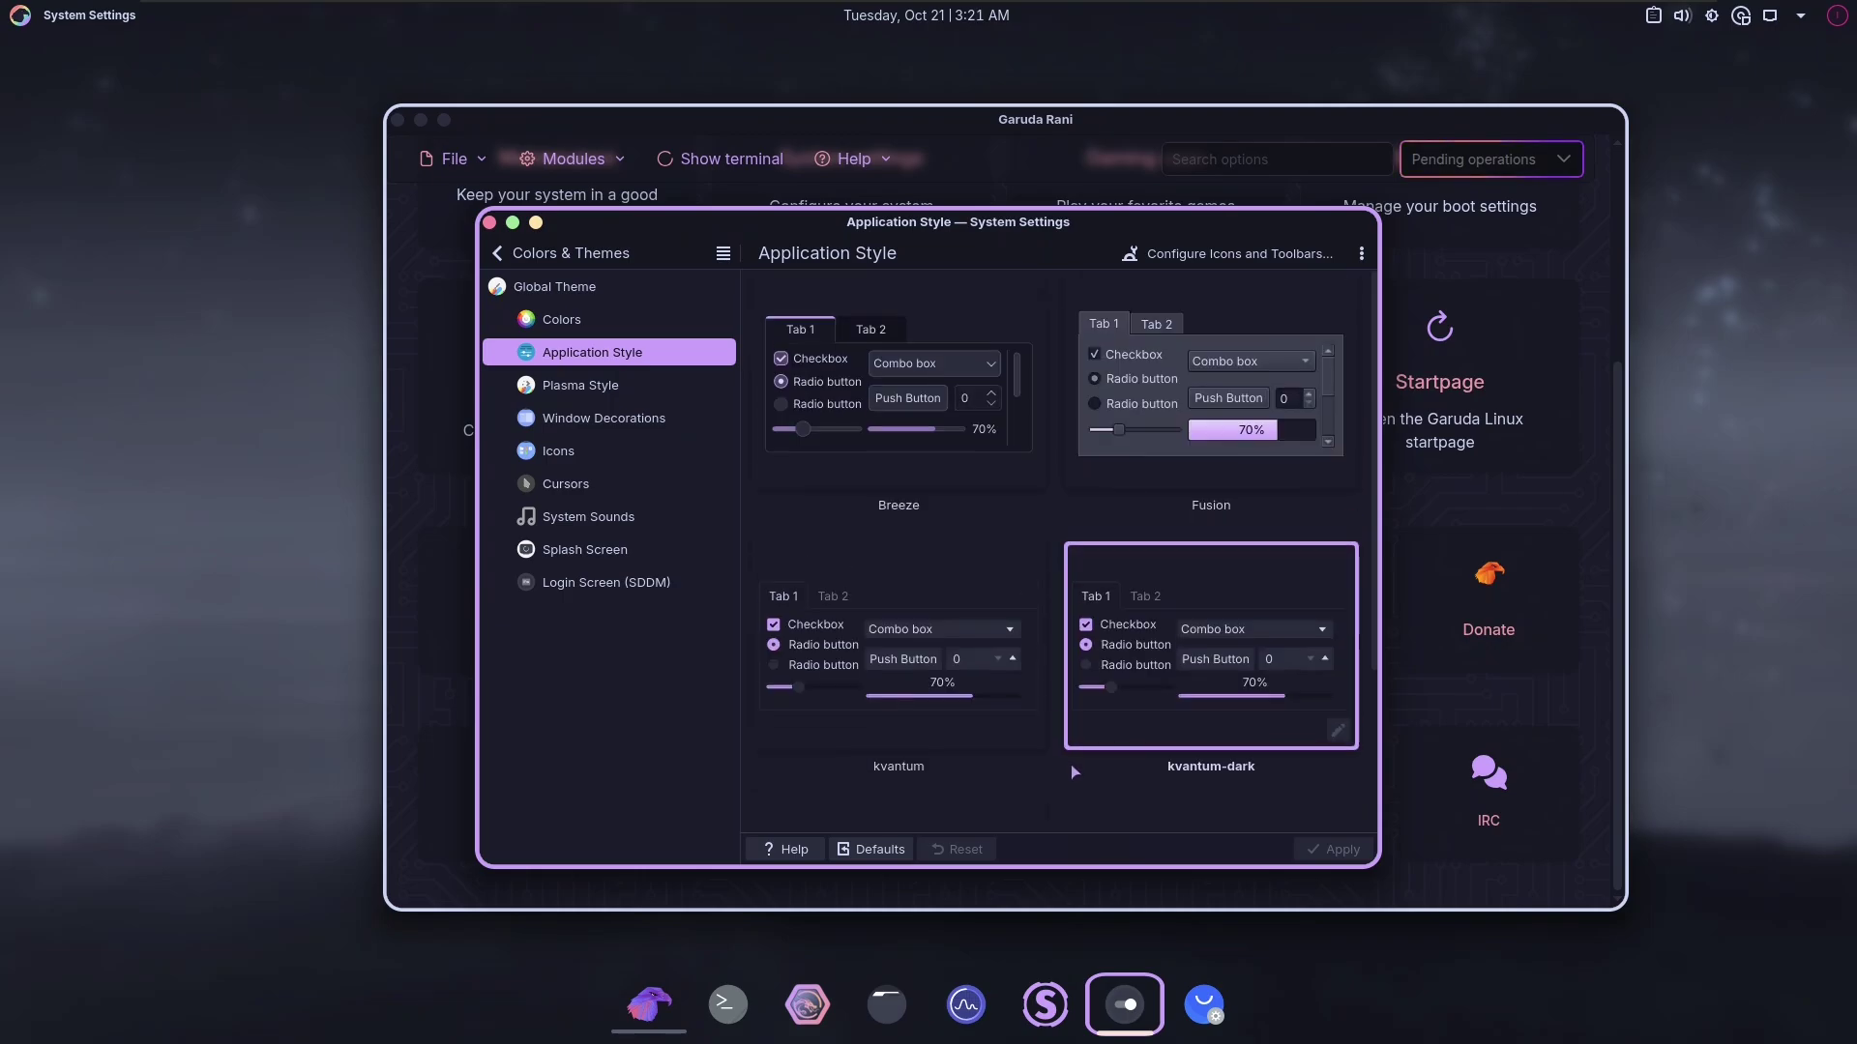
- Review Plasma Style, Window Decorations and Icons, then apply the Catppuccin-Mocha-Dark cursor theme
scroll(1070, 764, "down", 2)
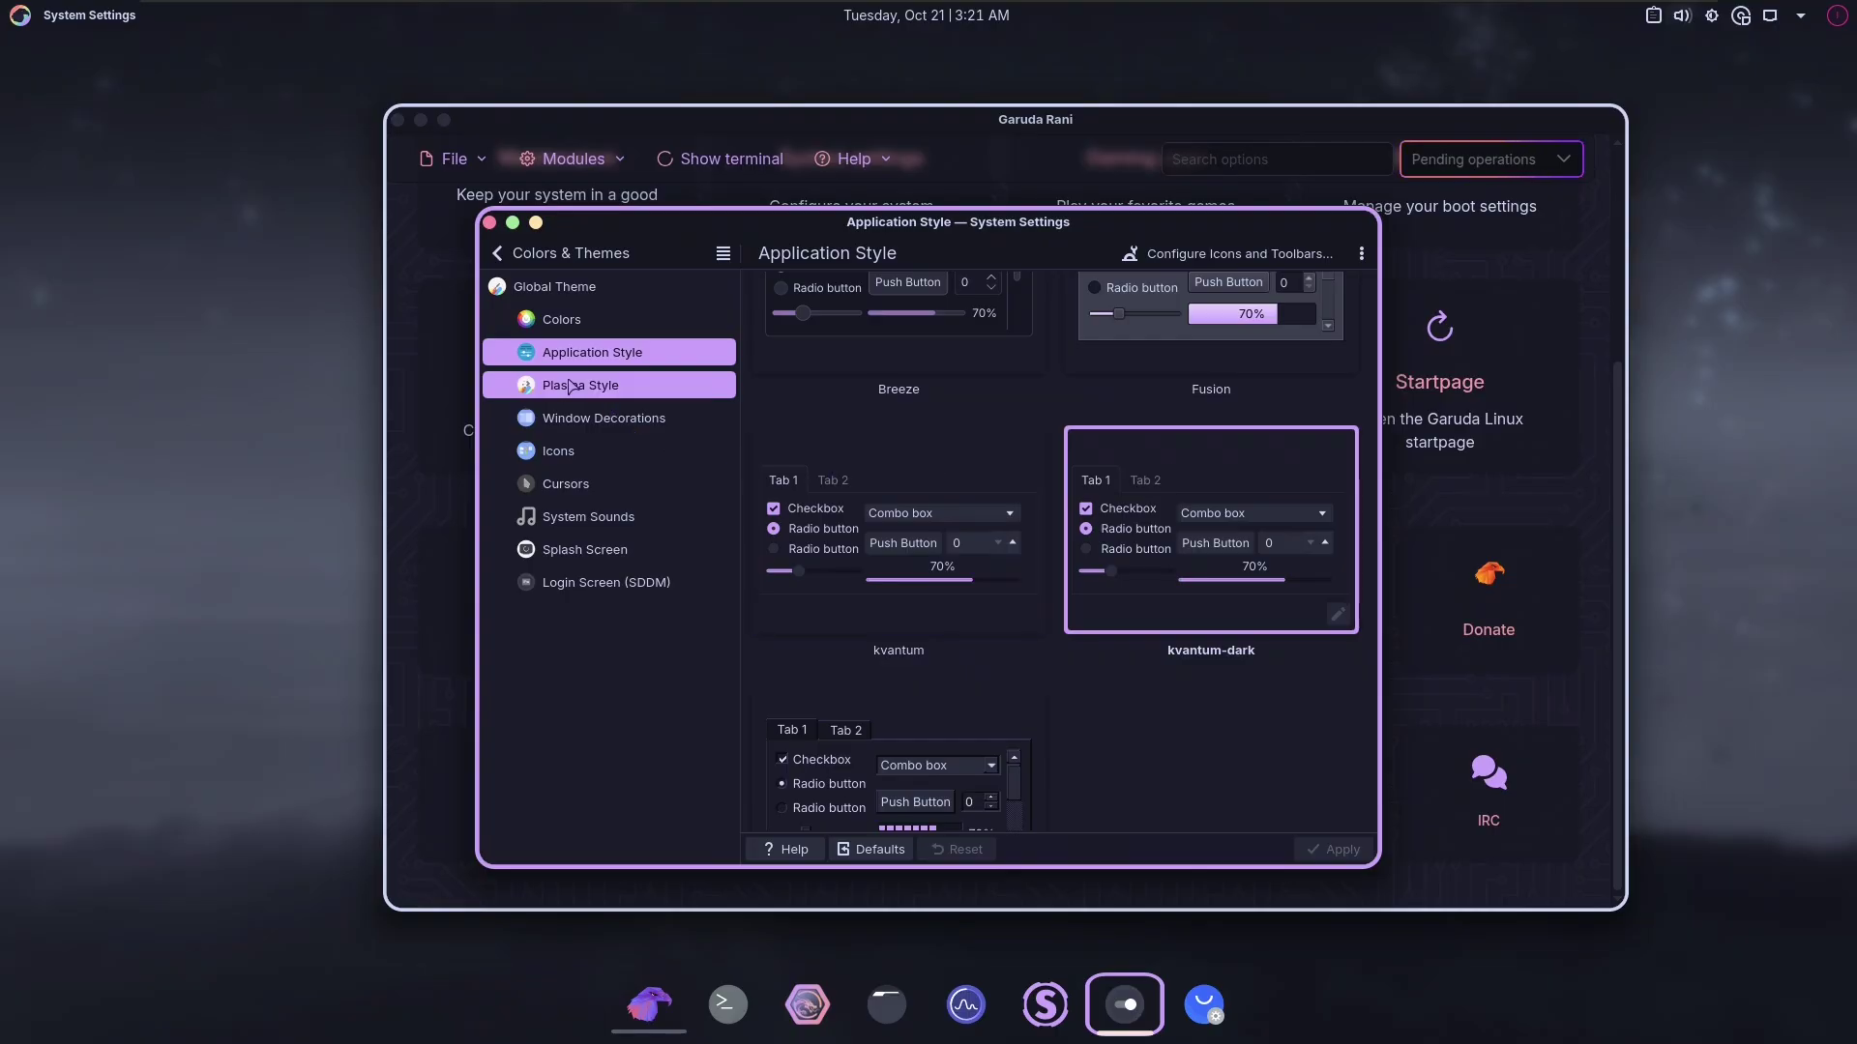
left_click(585, 385)
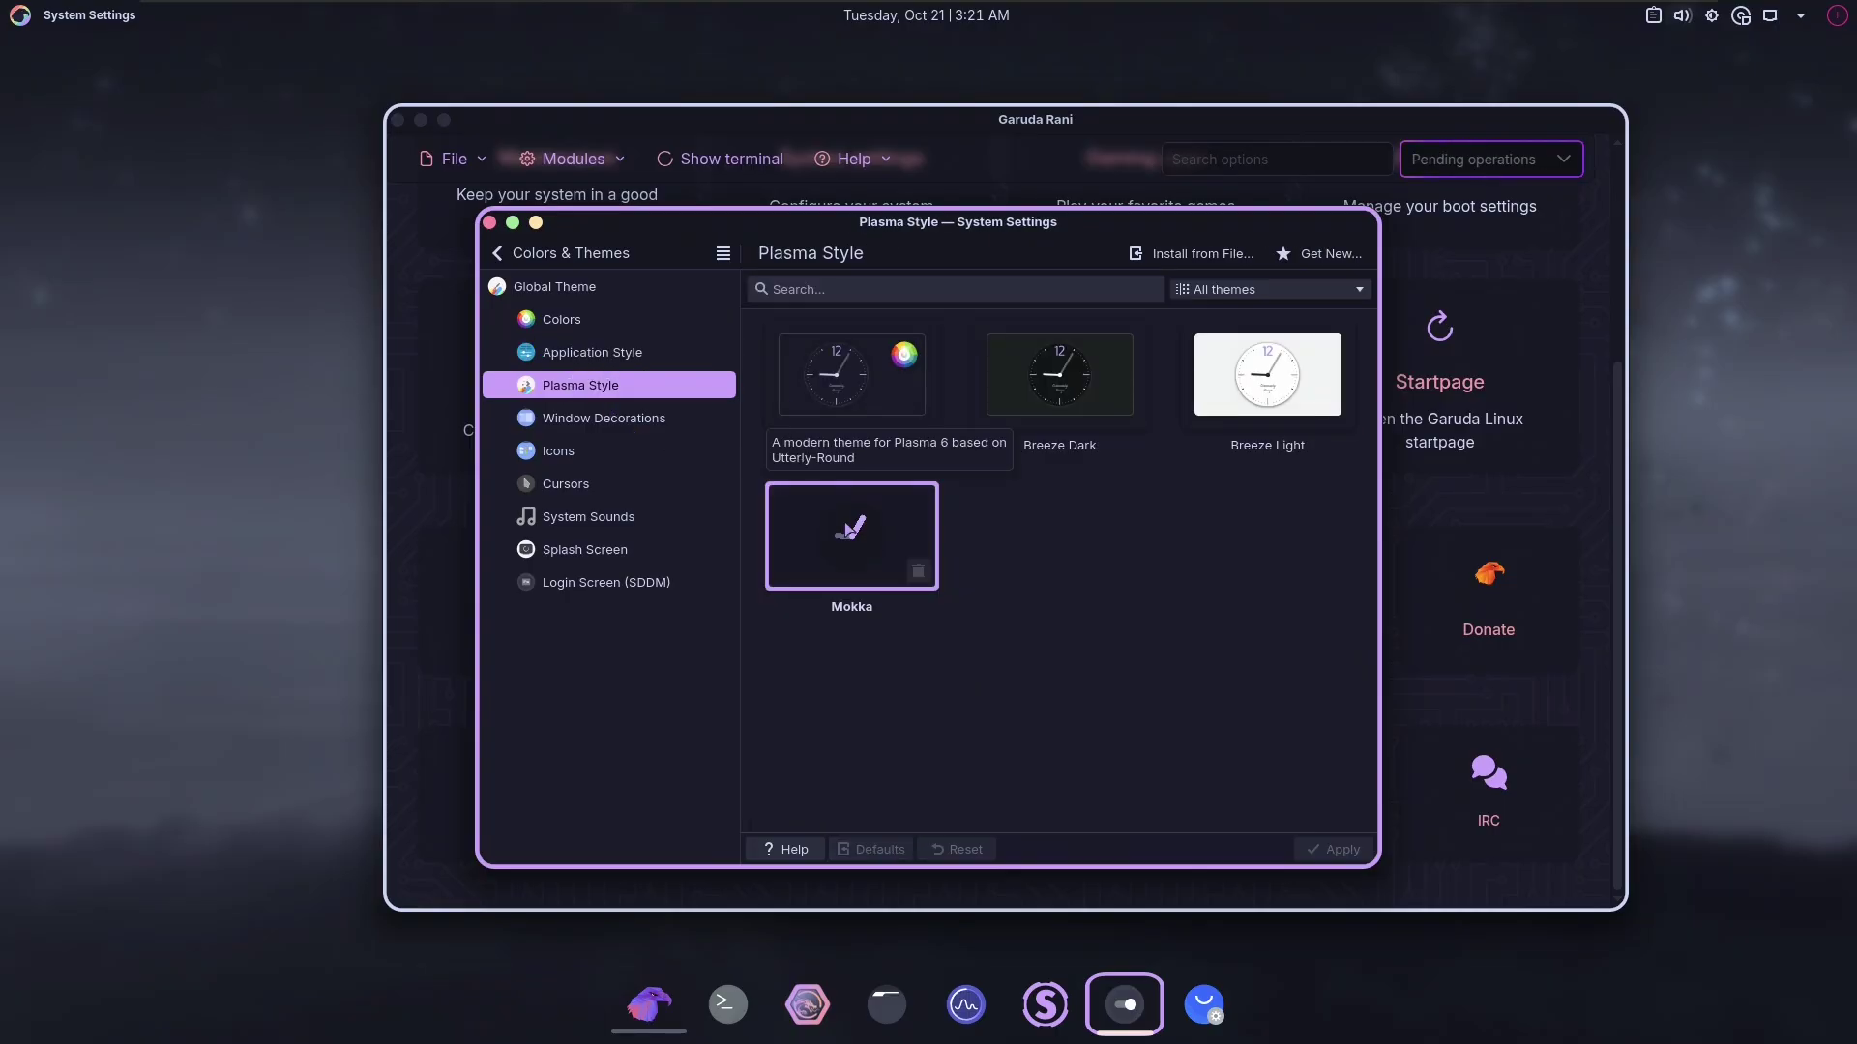
left_click(619, 418)
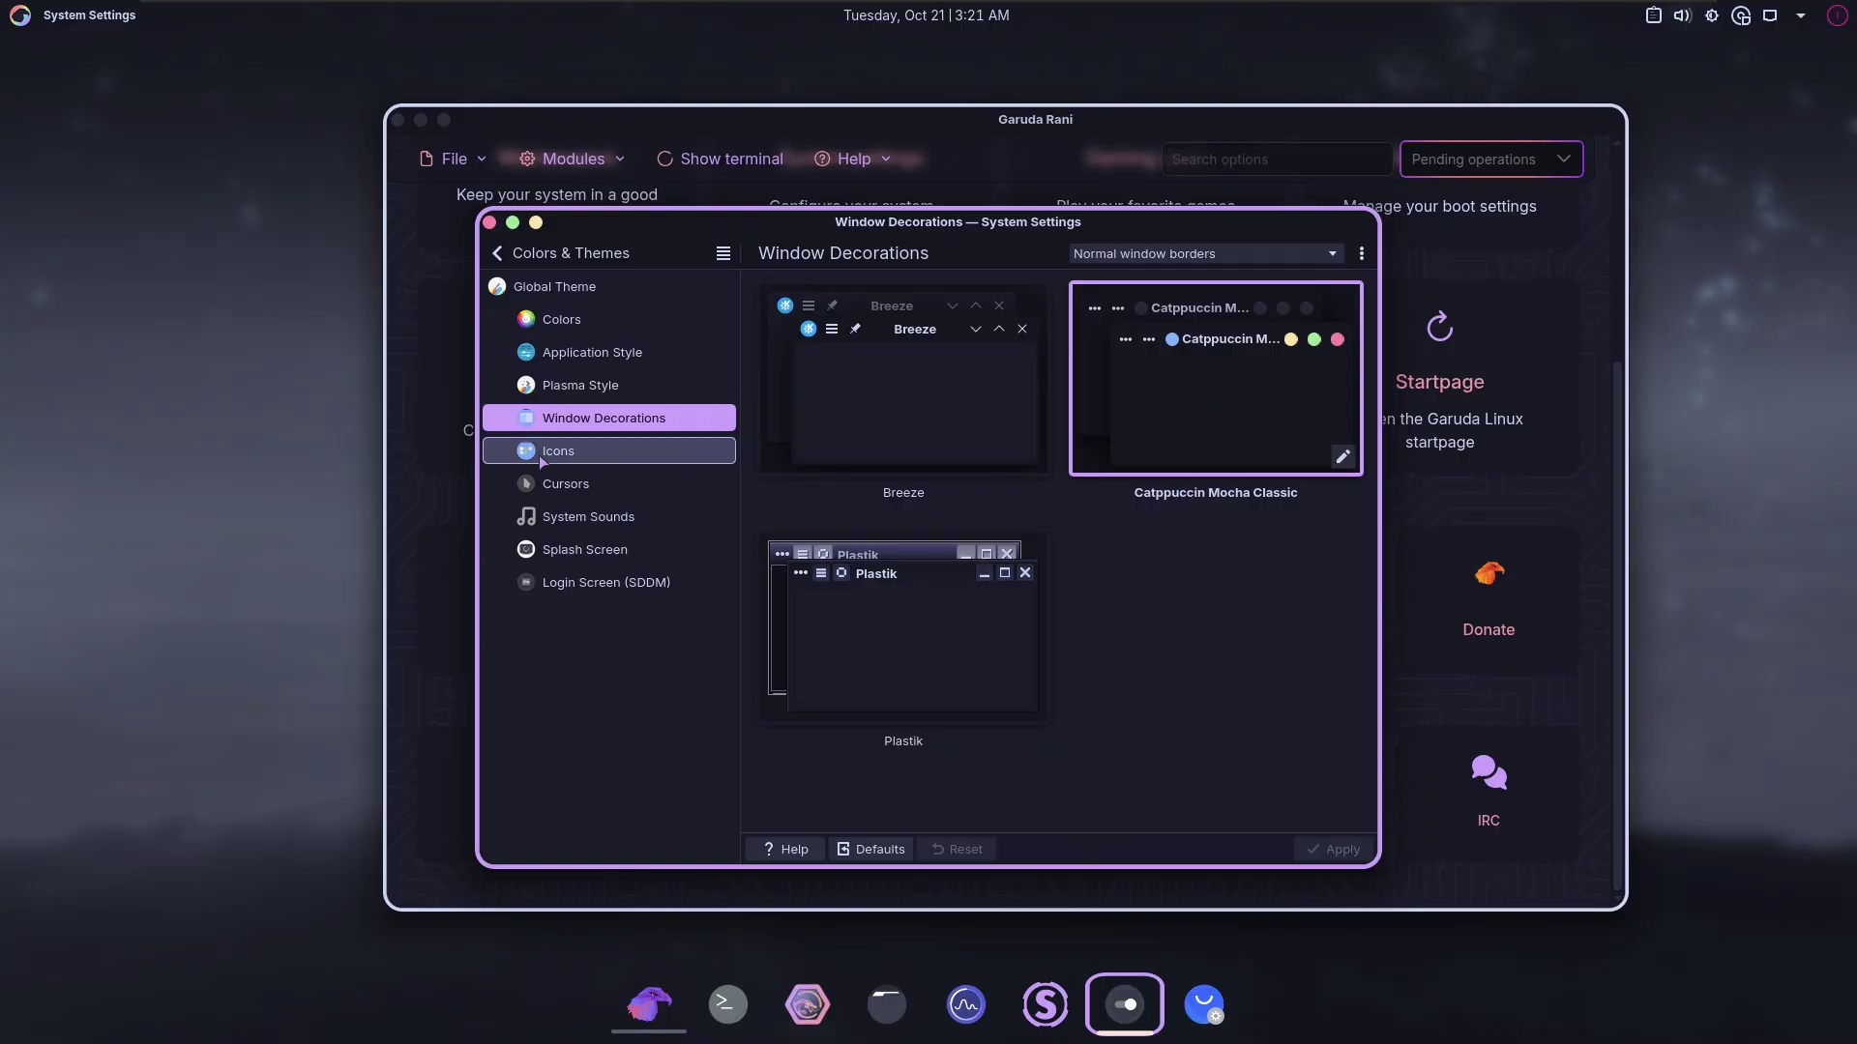
left_click(602, 452)
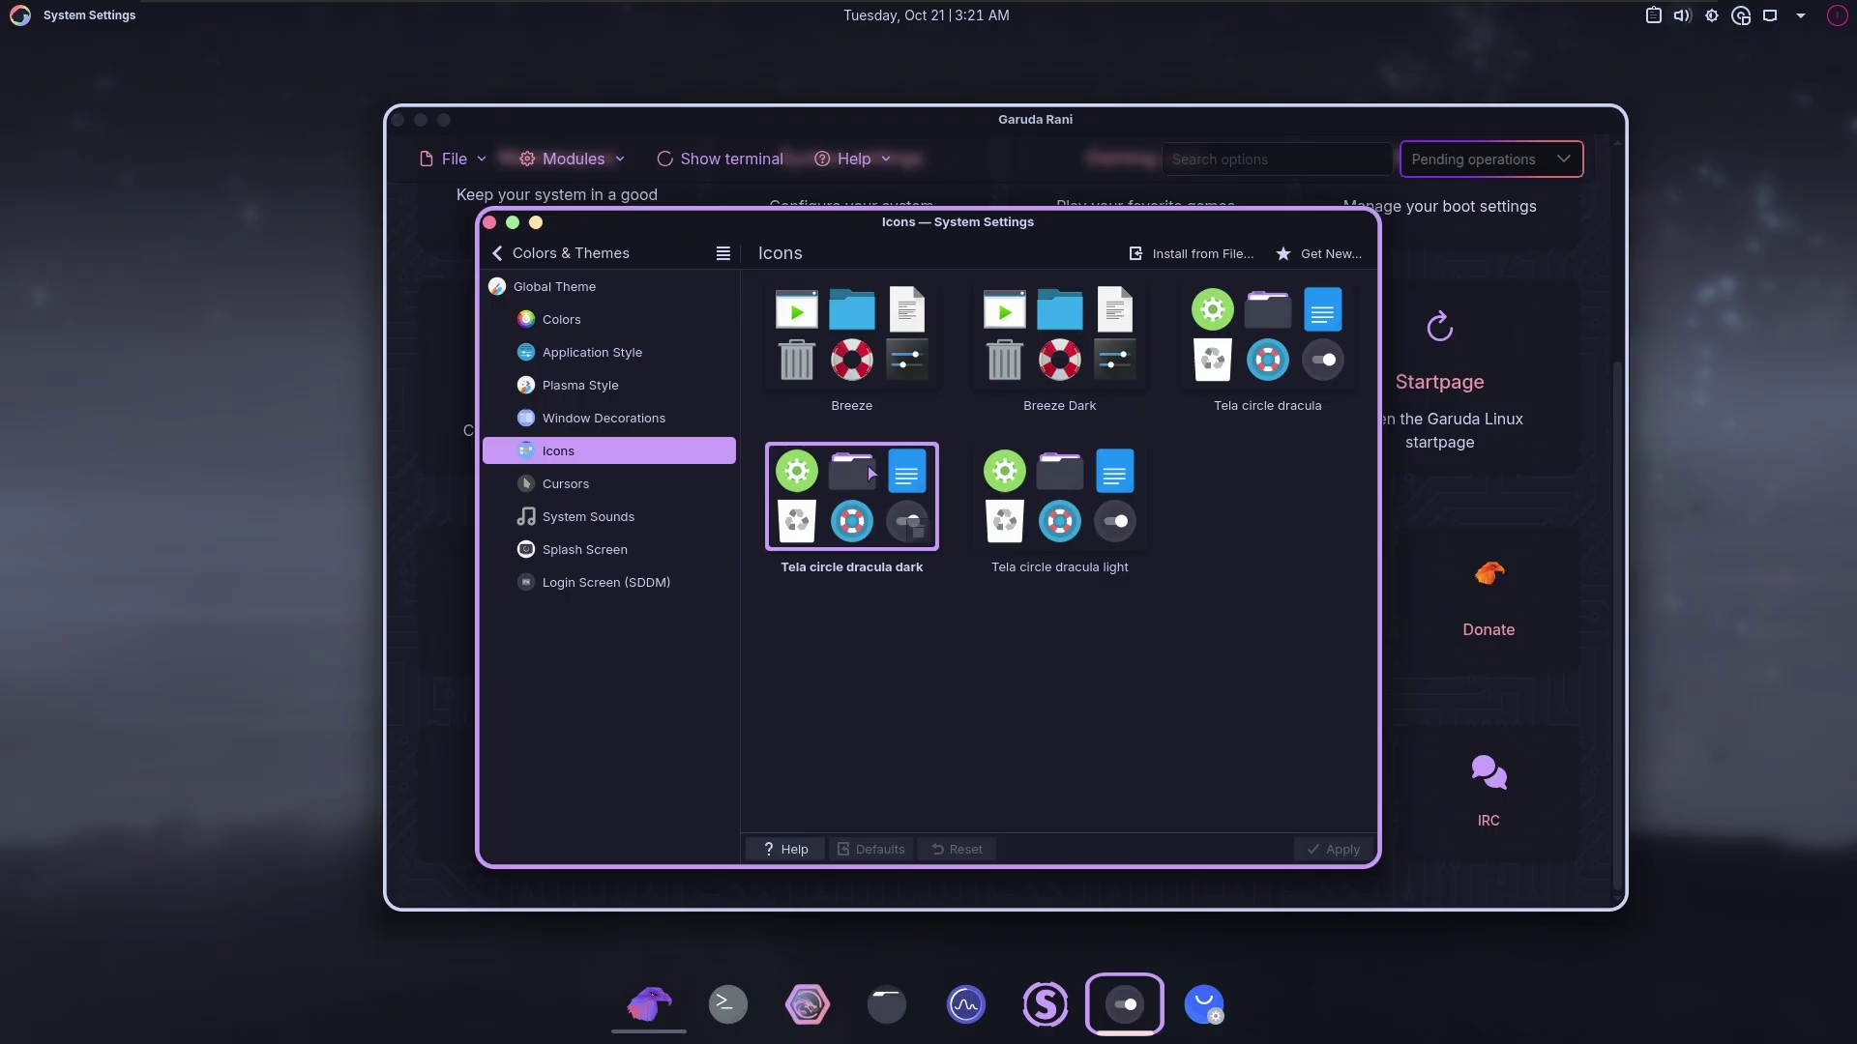
left_click(694, 486)
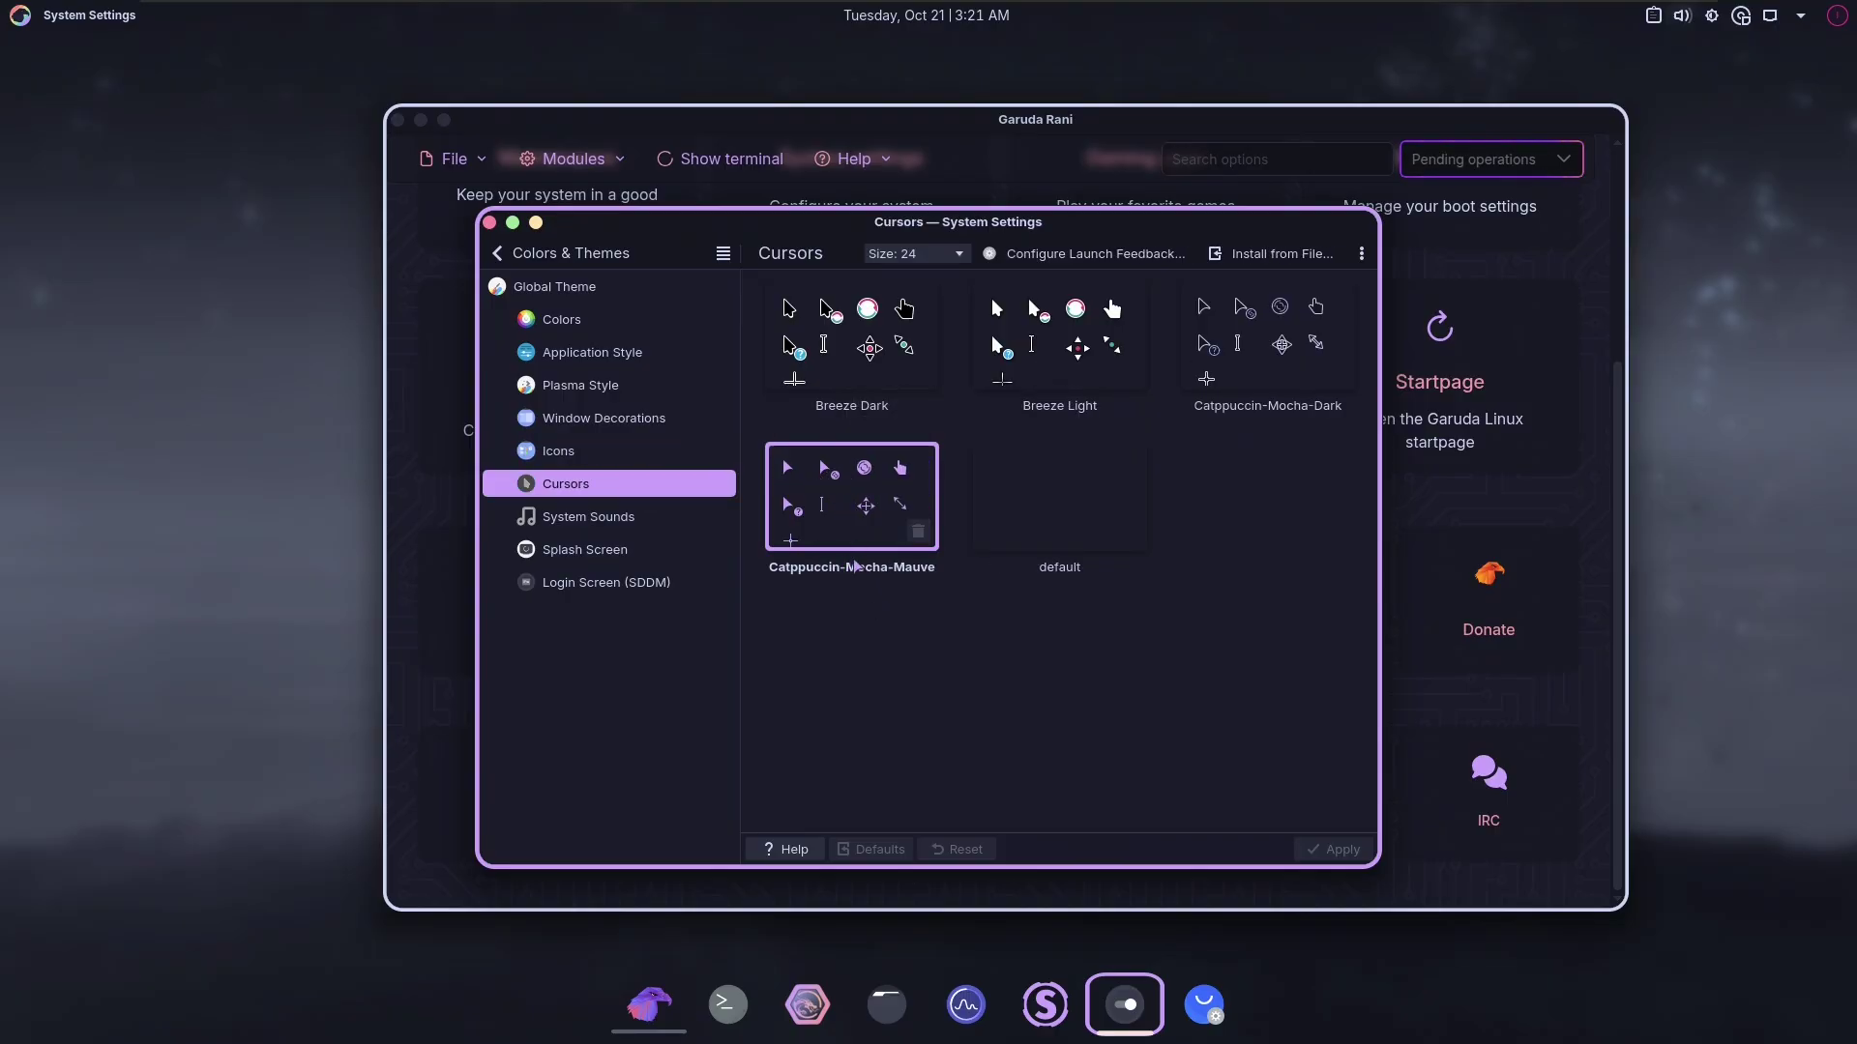
left_click(1267, 339)
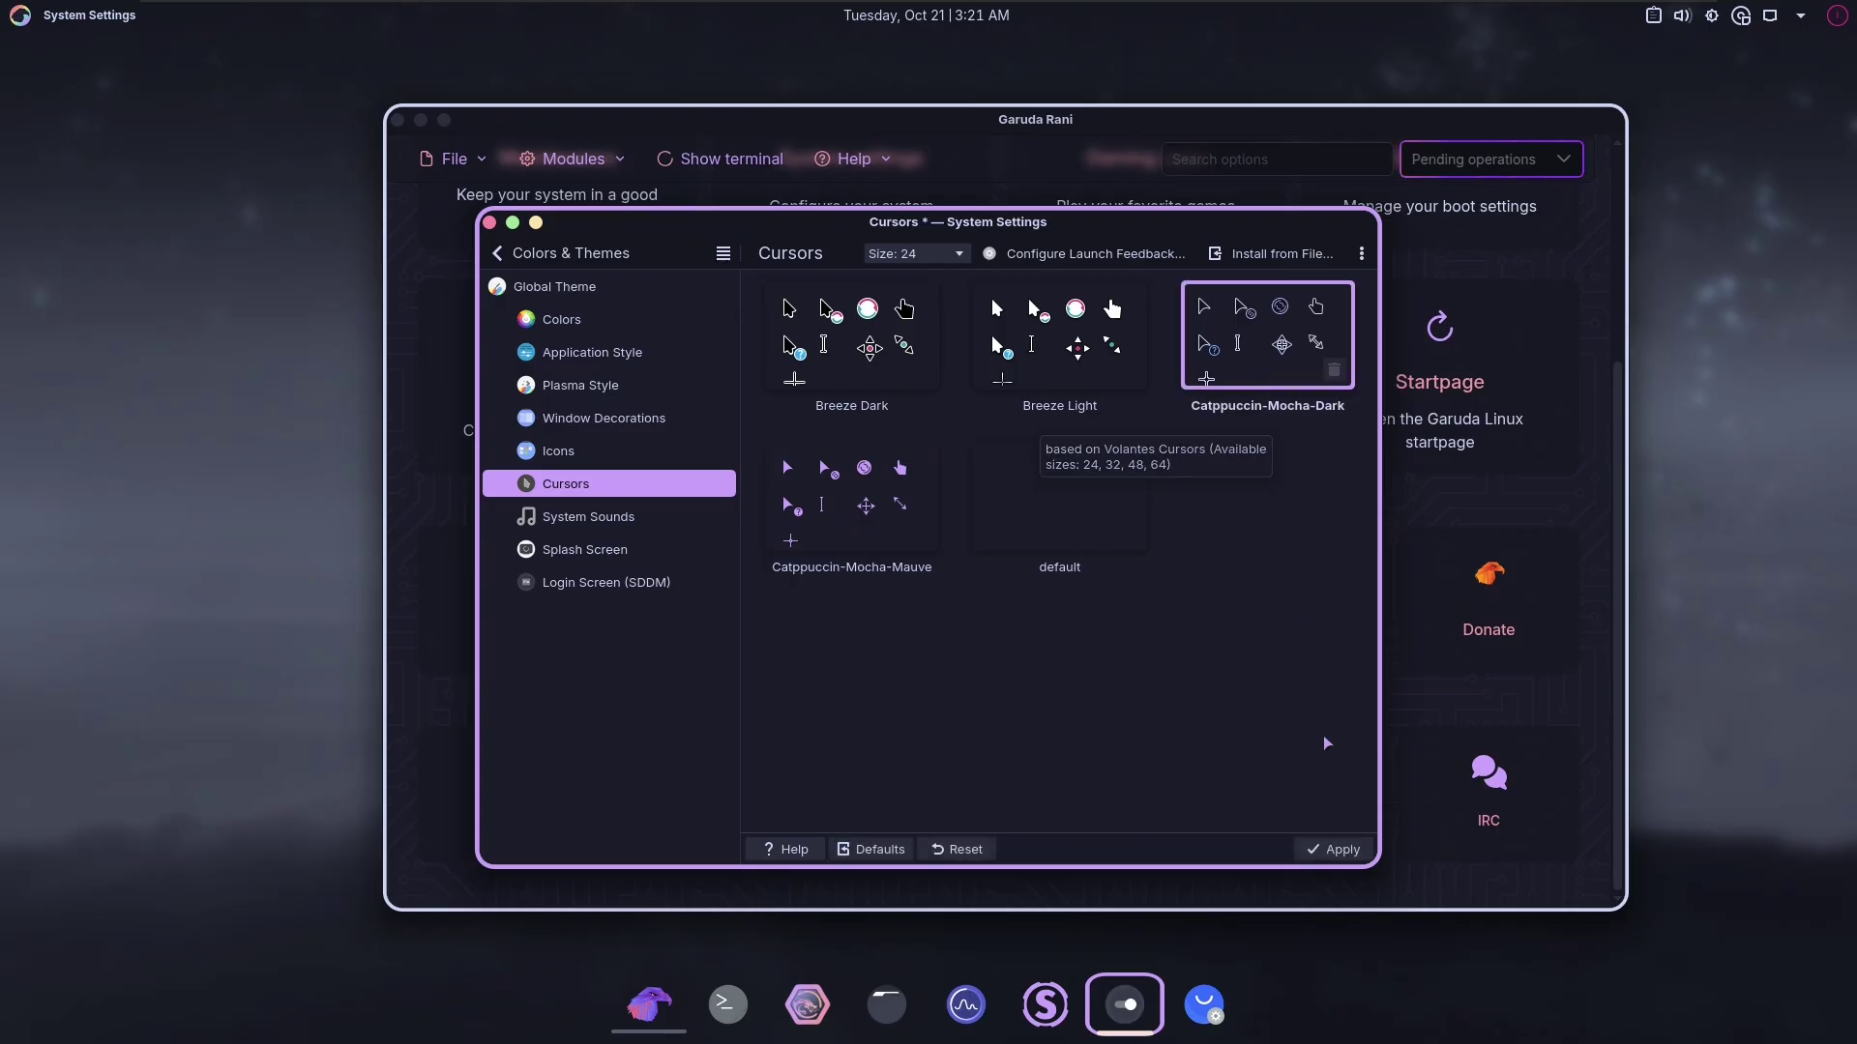
left_click(1340, 850)
- View System Sounds, Splash Screen and SDDM settings with Catppuccin Mocha mauve details, then close System Settings
left_click(588, 517)
left_click(612, 551)
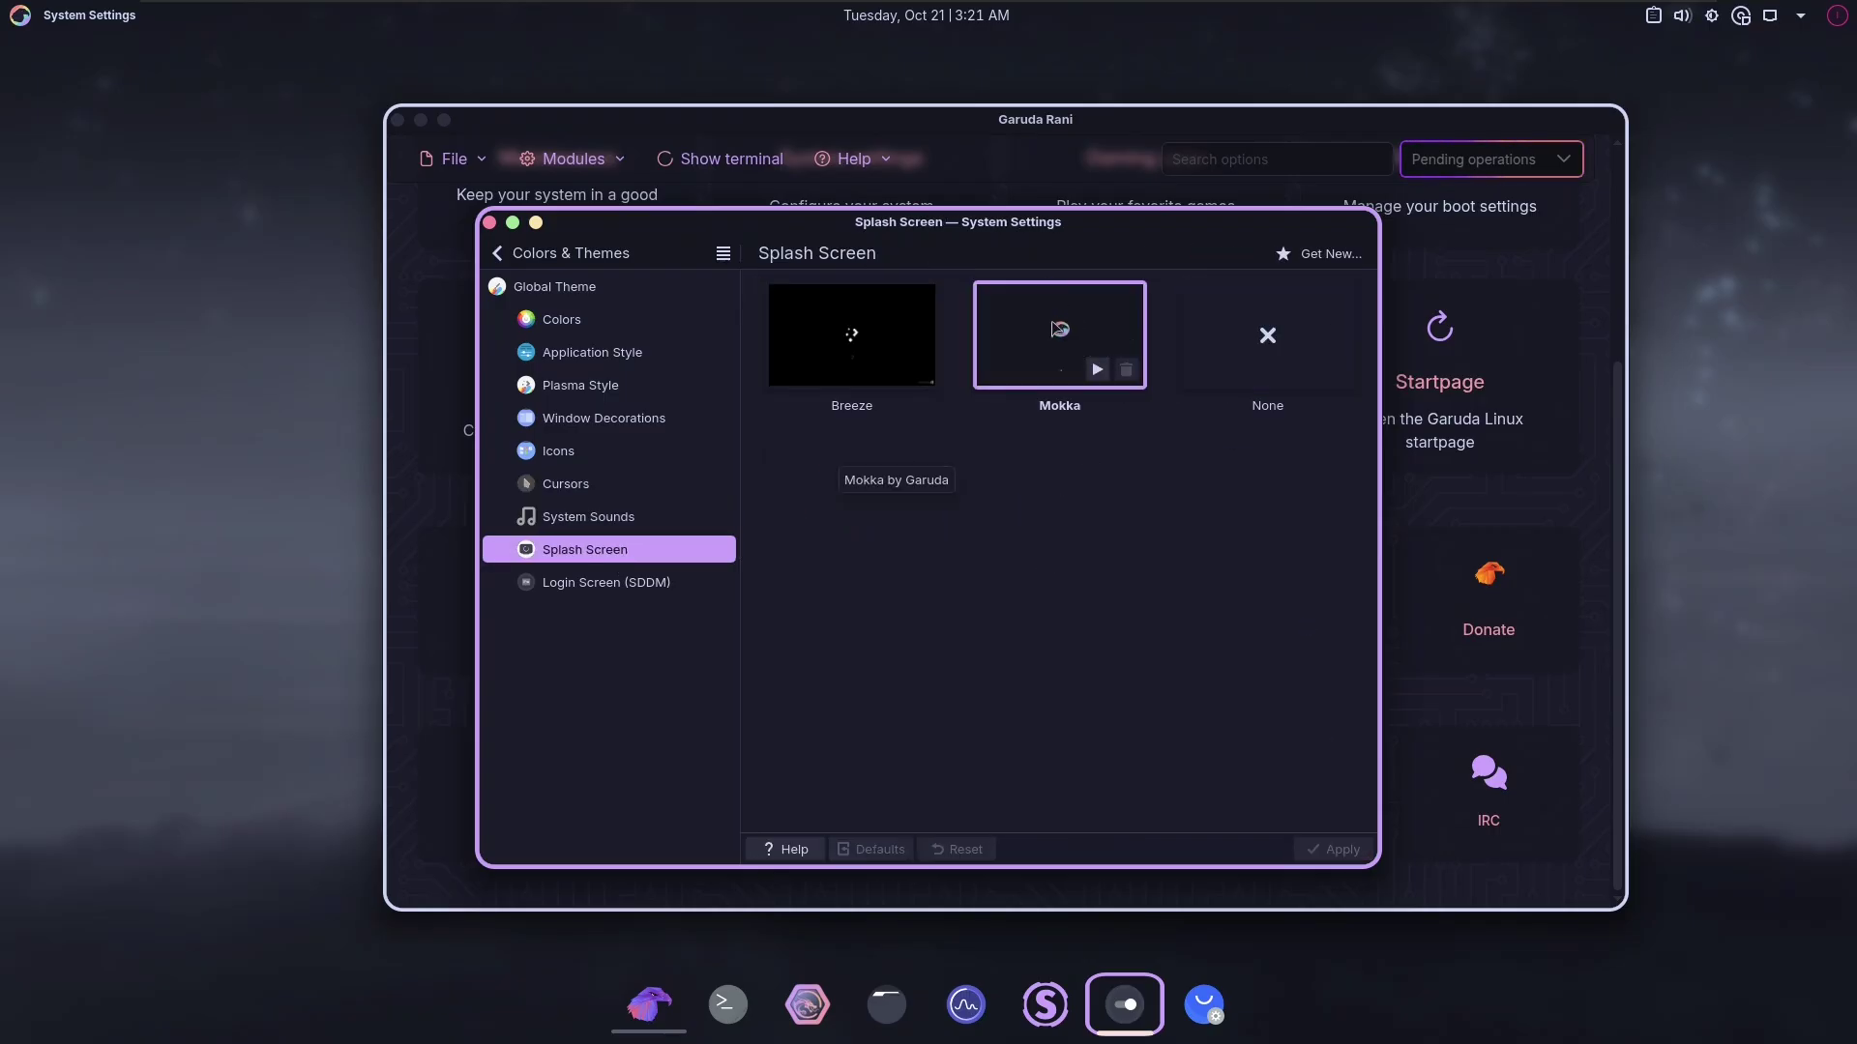
key("Down")
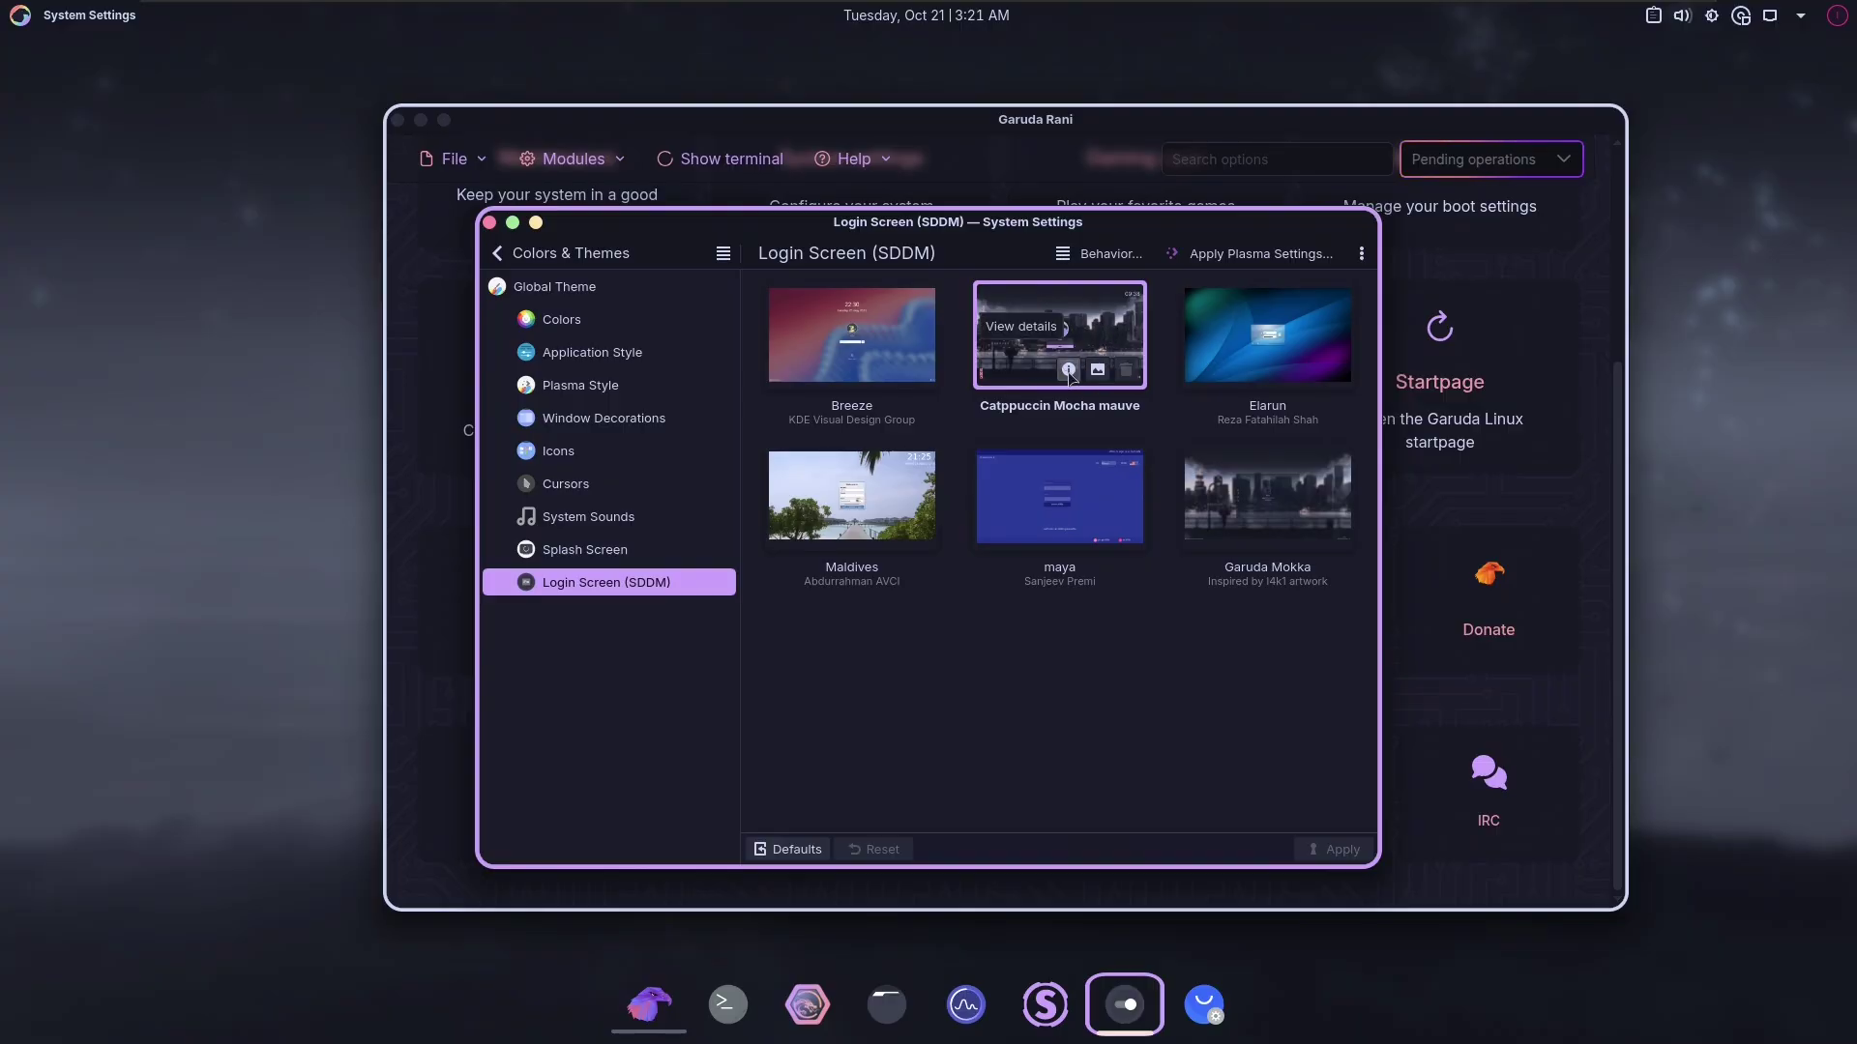
left_click(1068, 371)
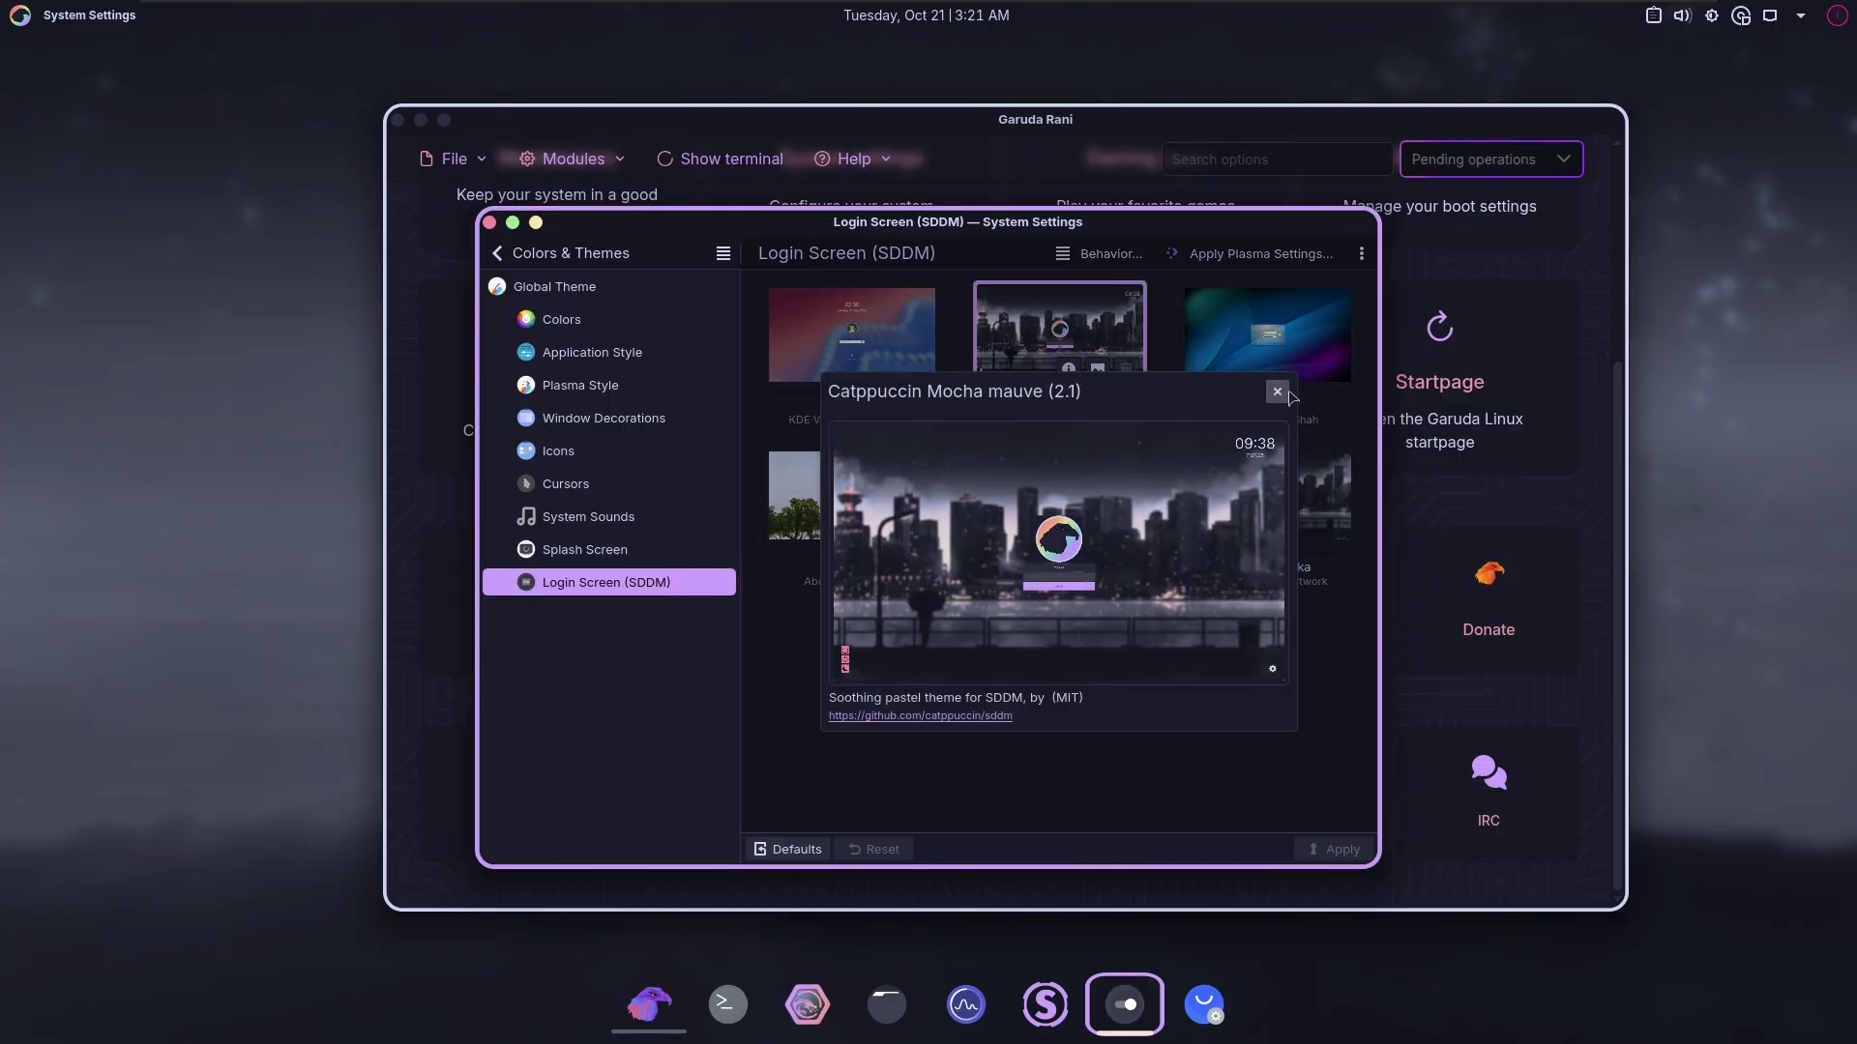
left_click(1124, 1003)
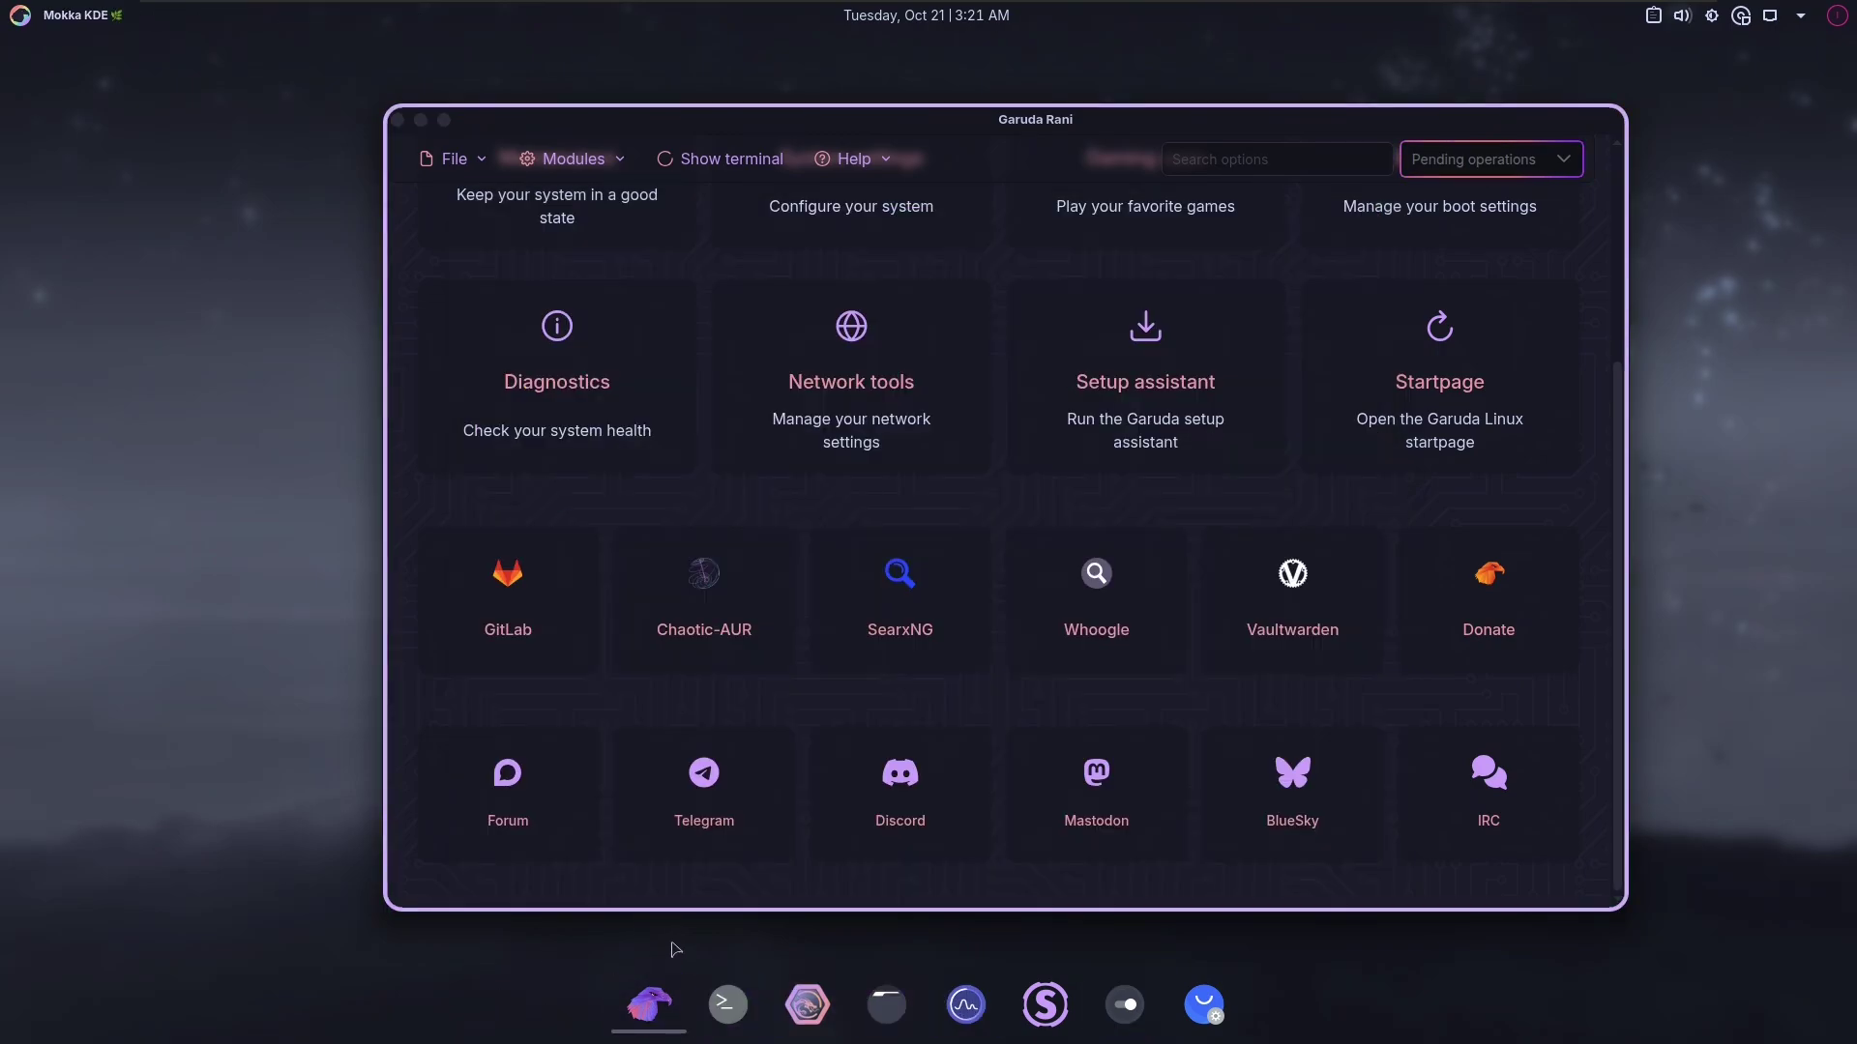
- Quit Garuda Rani with Ctrl+Q and confirm, then open and close the application launcher twice
key("ctrl+q")
key("Return")
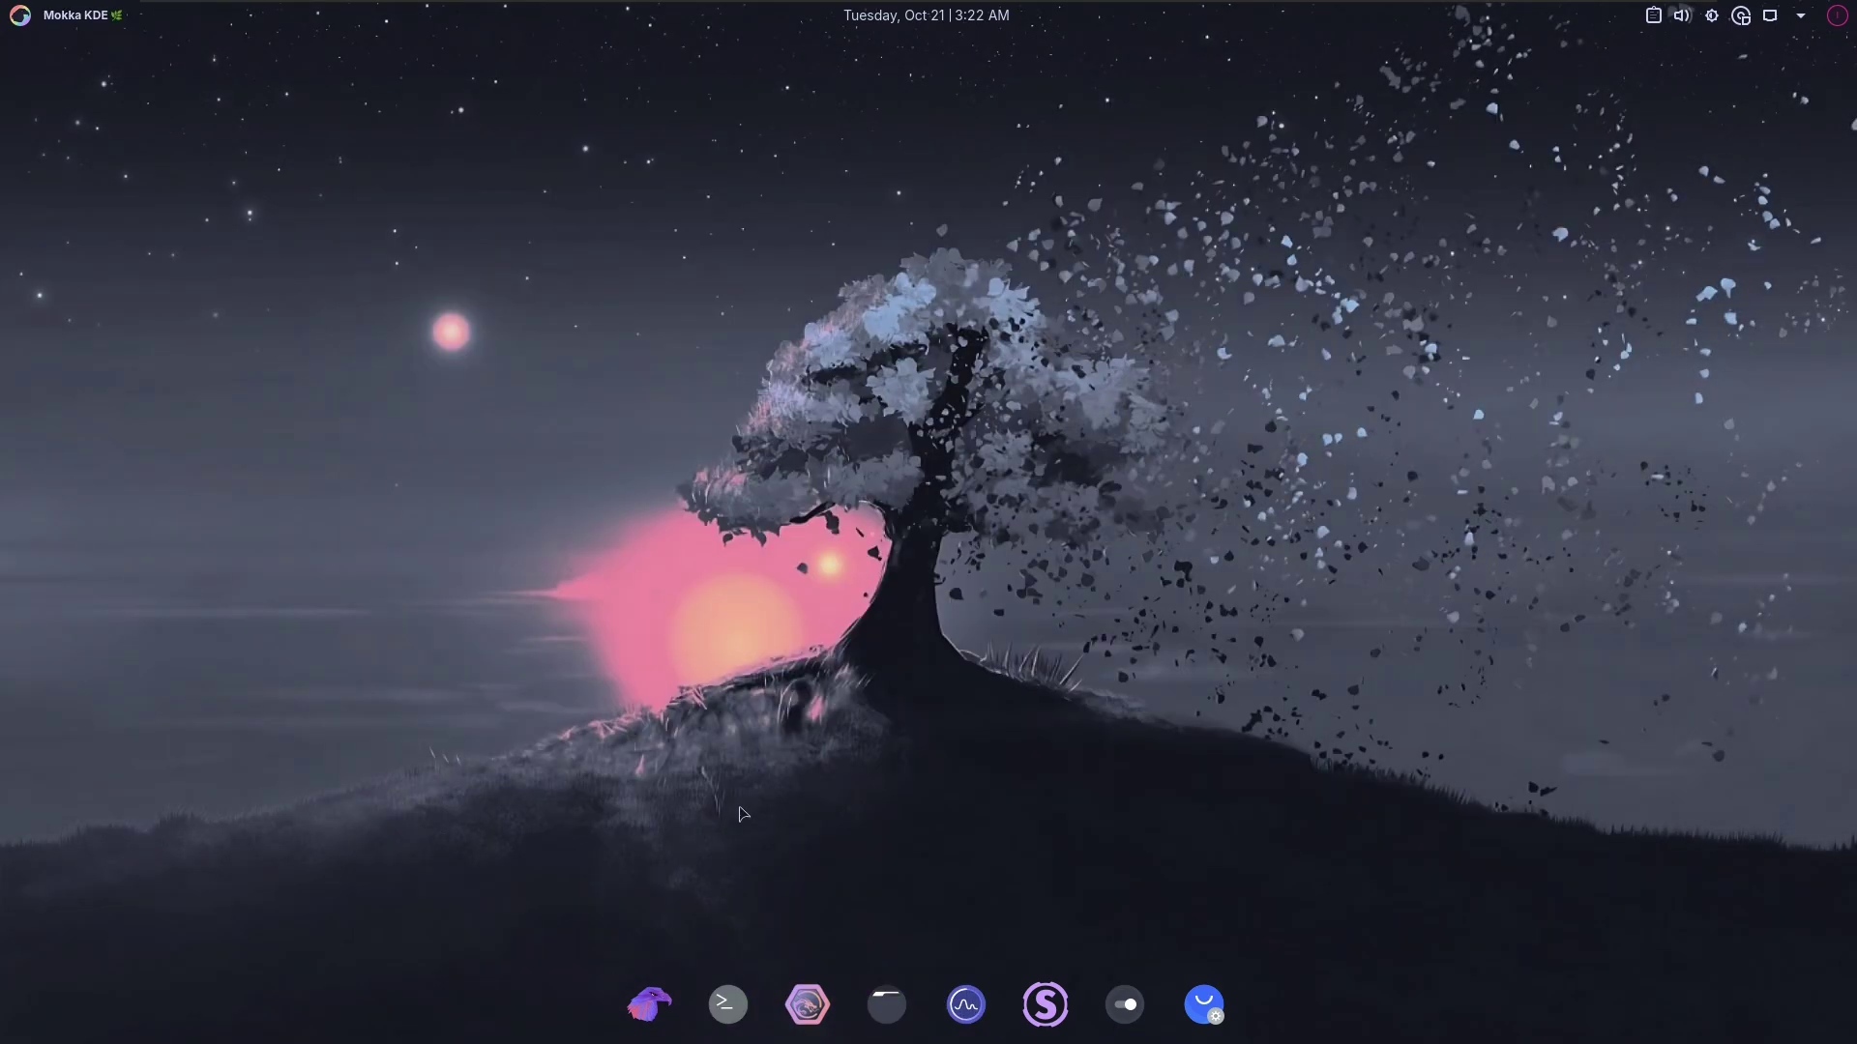
left_click(23, 17)
left_click(25, 19)
left_click(4, 8)
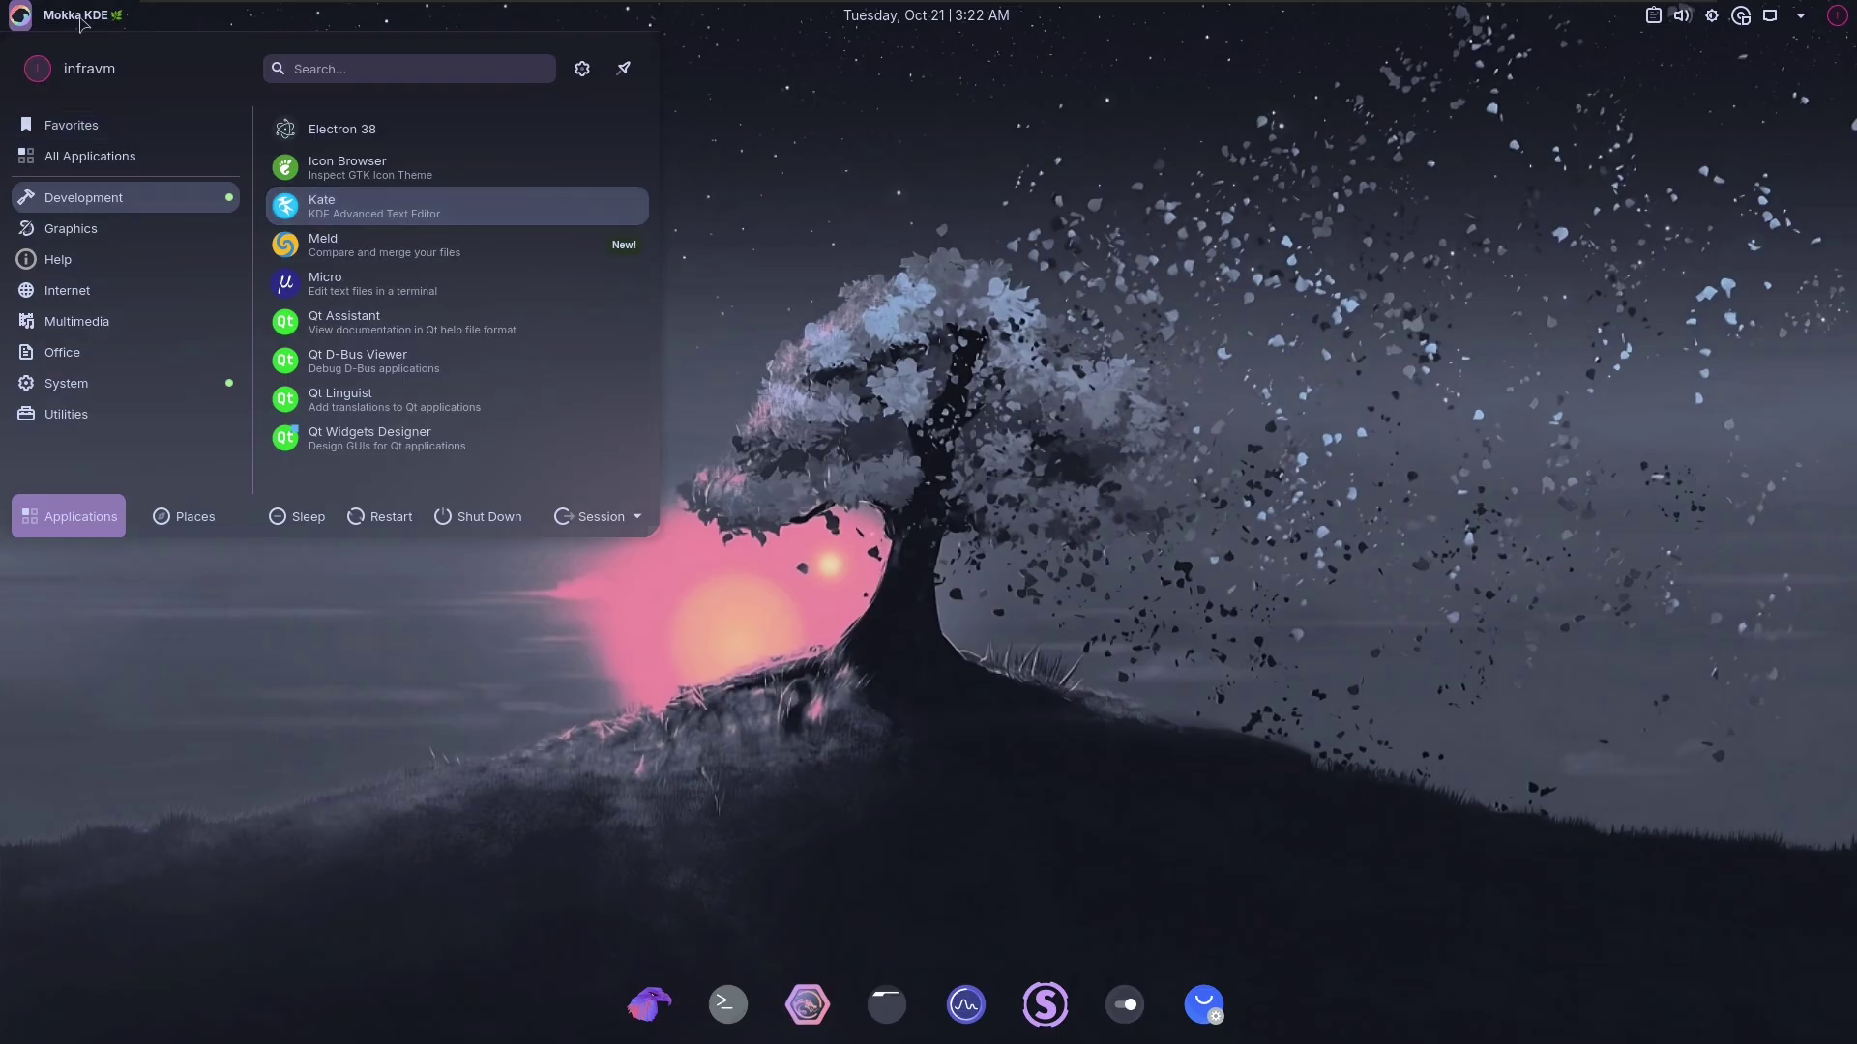
left_click(158, 20)
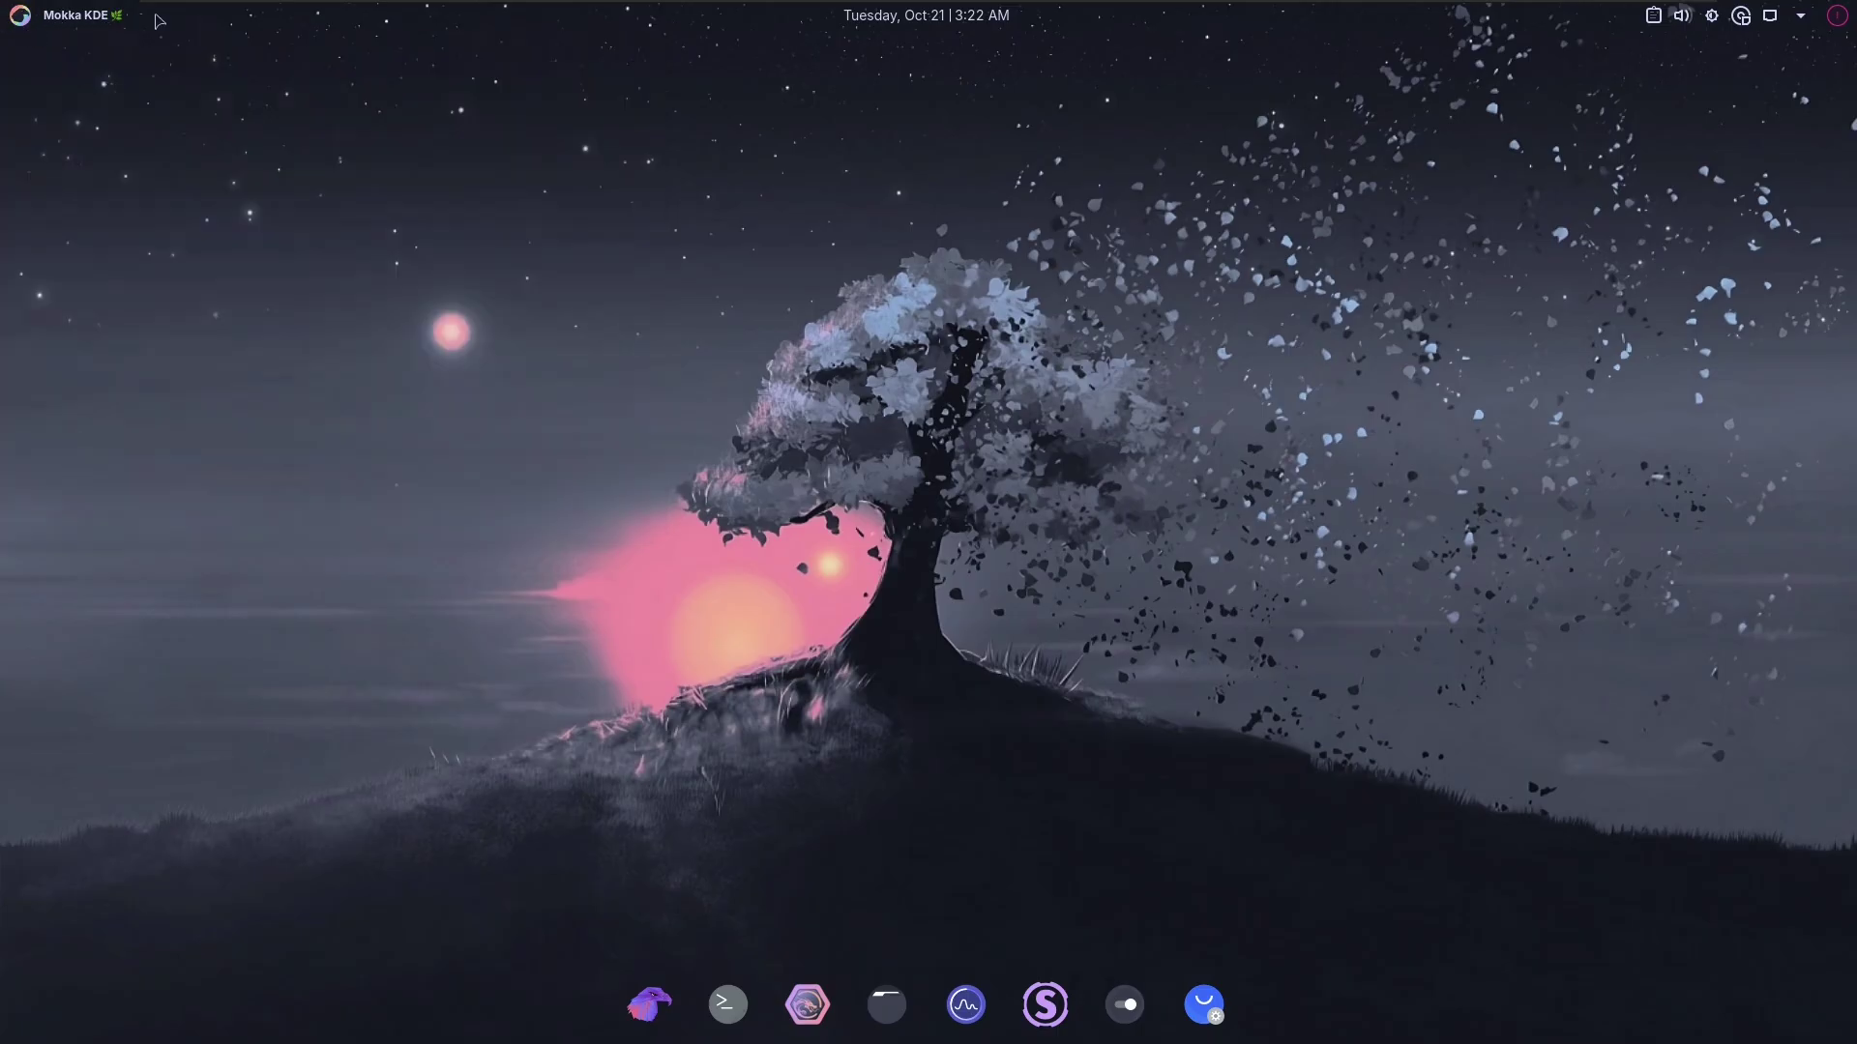
- Check the calendar, clipboard, brightness, disks and session popups in the panel, then drag on the desktop
left_click(993, 17)
left_click(928, 17)
left_click(1653, 15)
left_click(1682, 17)
left_click(1711, 15)
left_click(1741, 15)
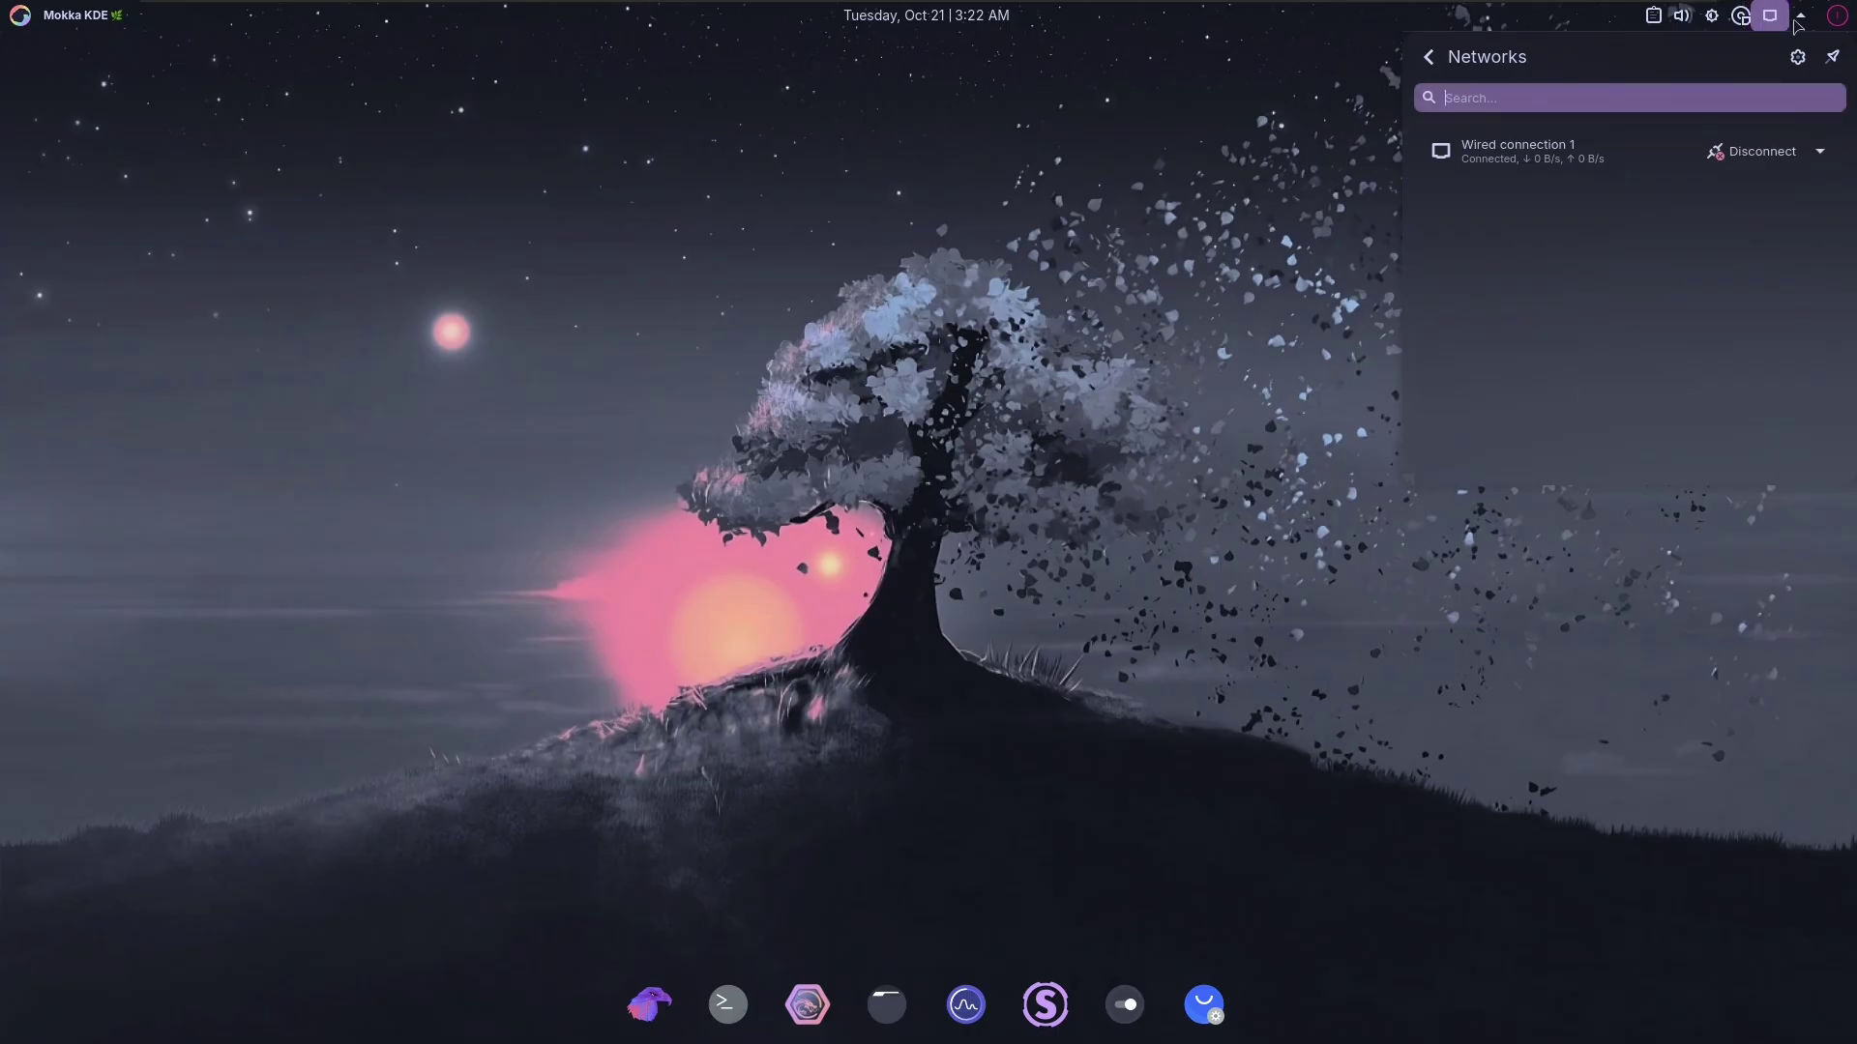
left_click(1837, 17)
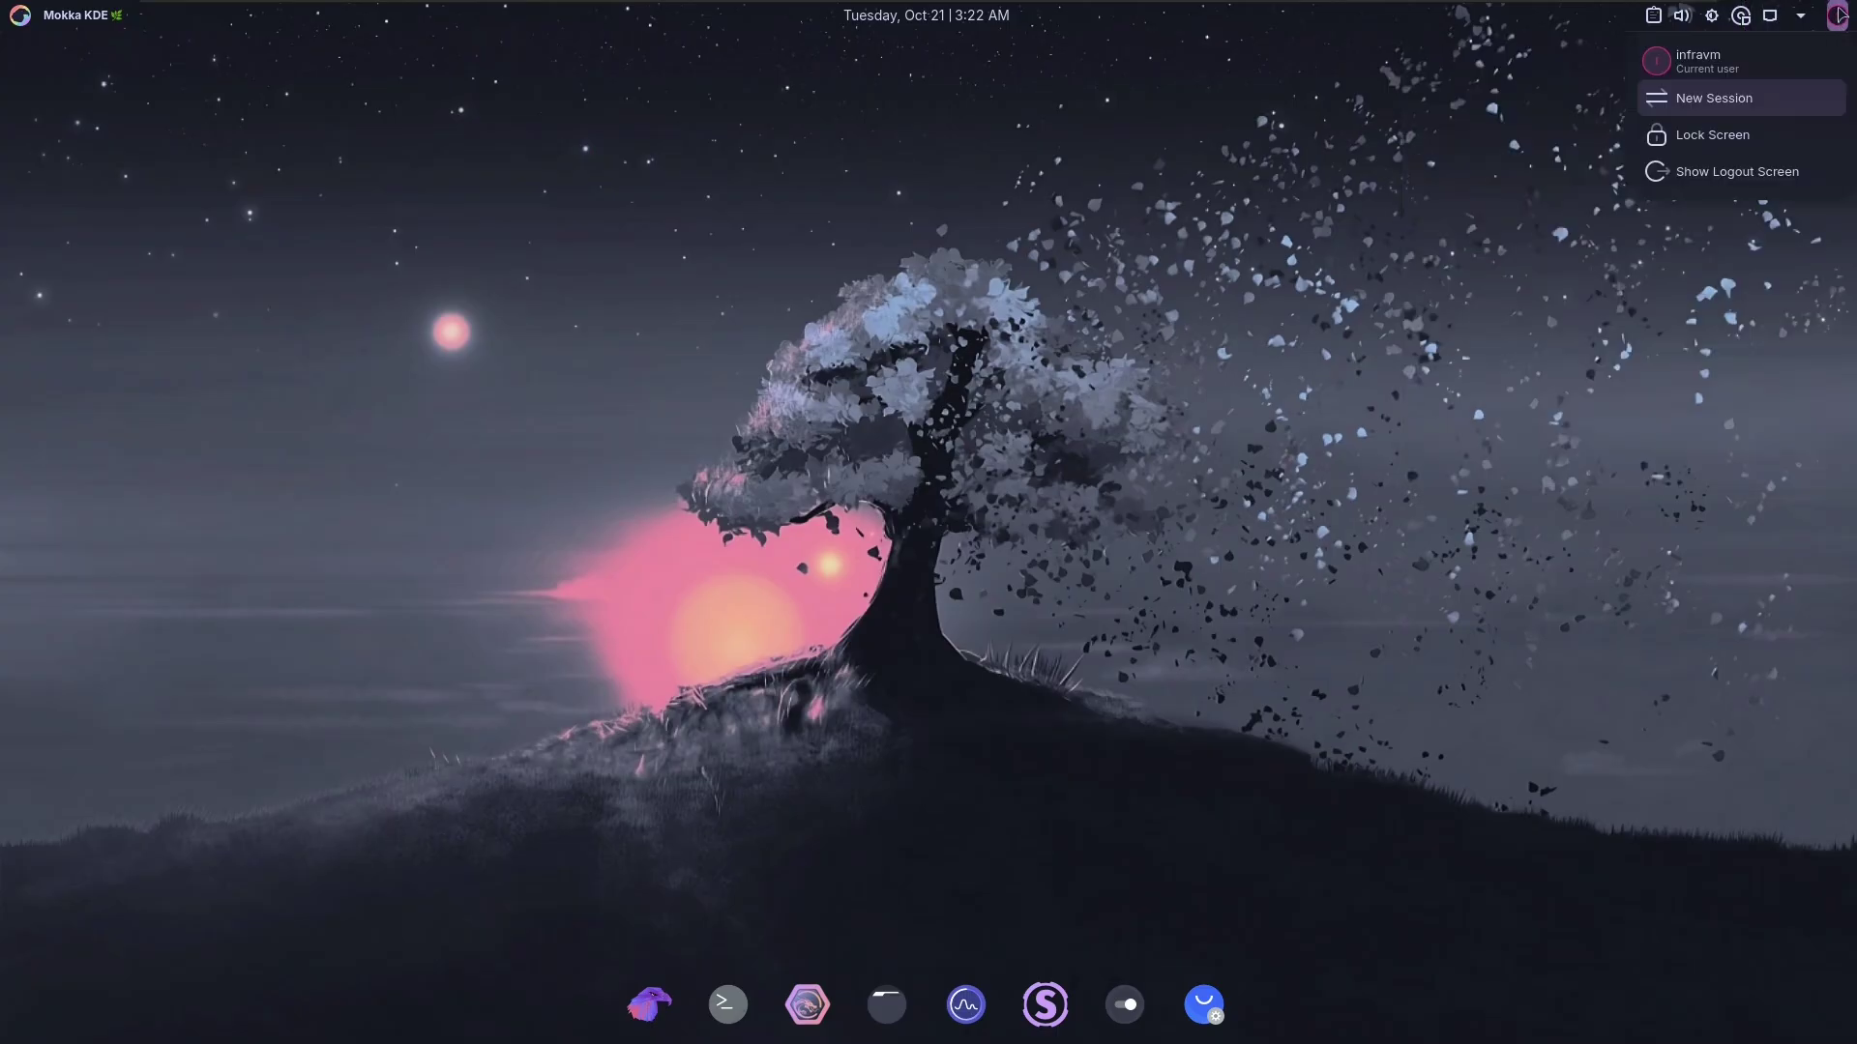
left_click(1839, 15)
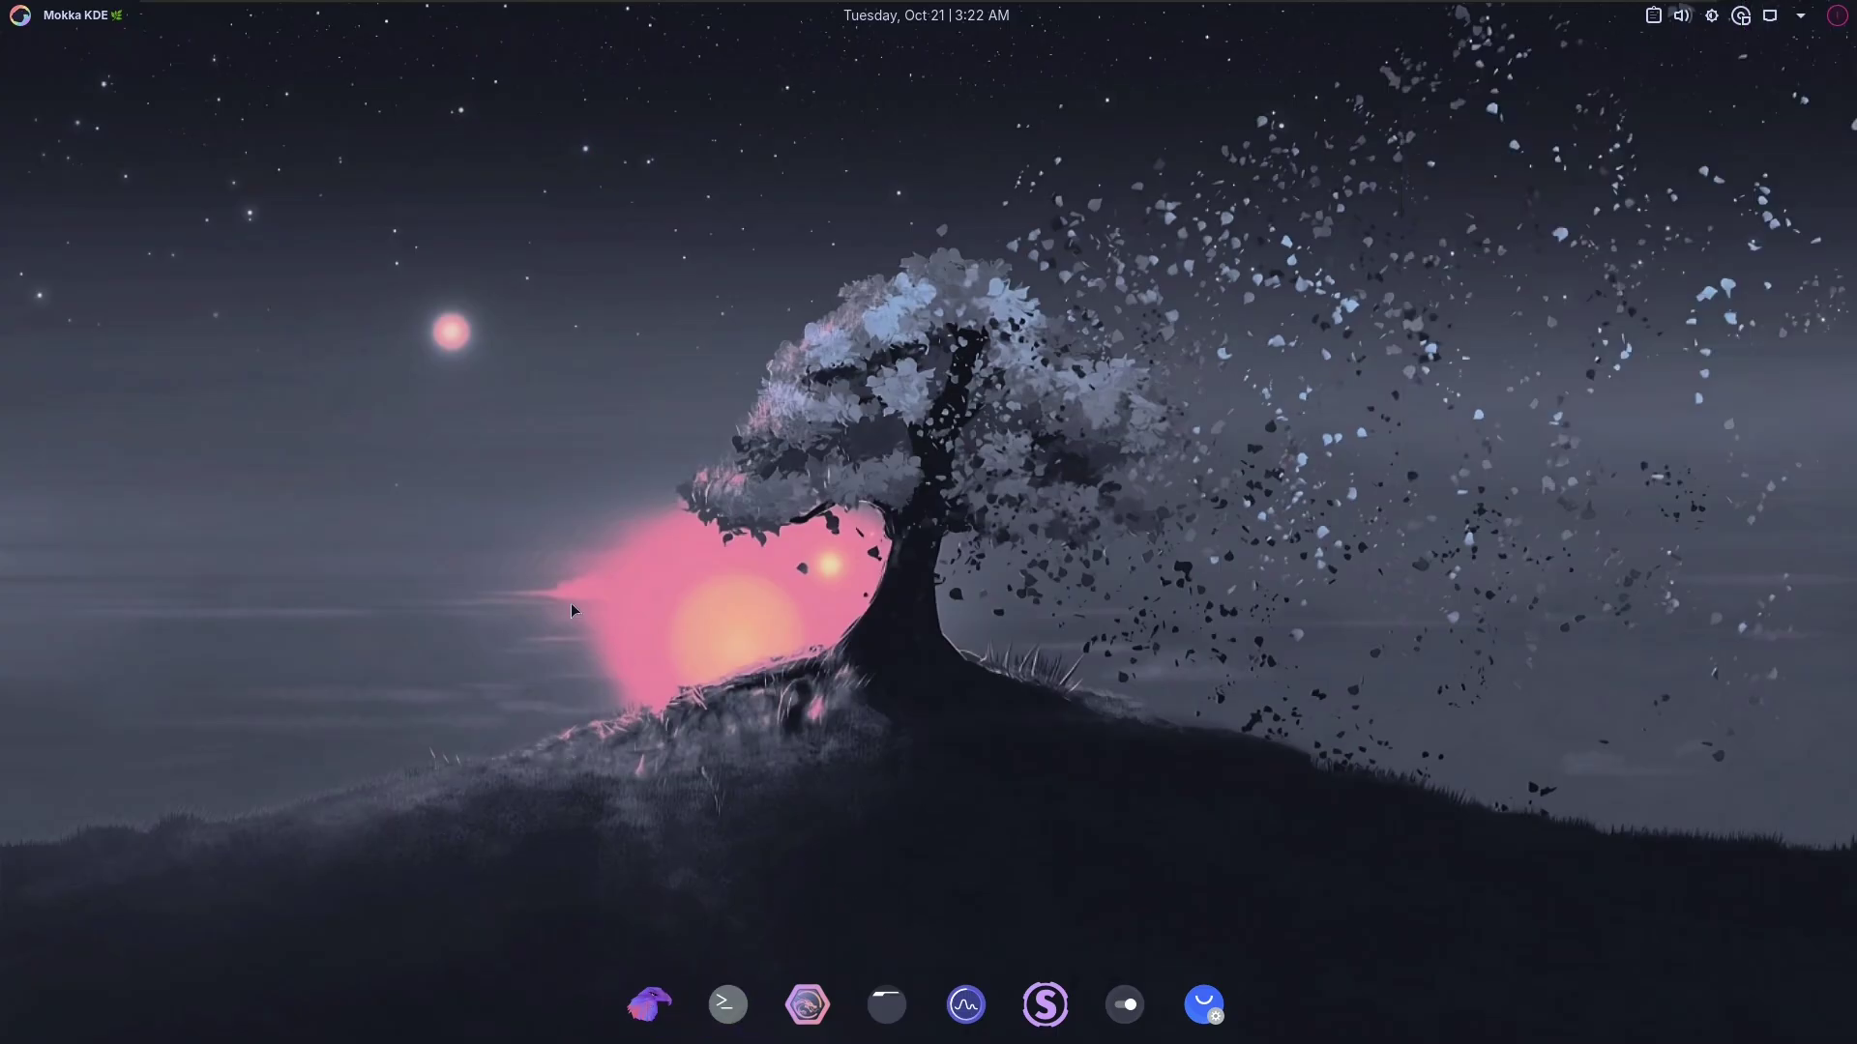
left_click_drag(531, 560, 820, 781)
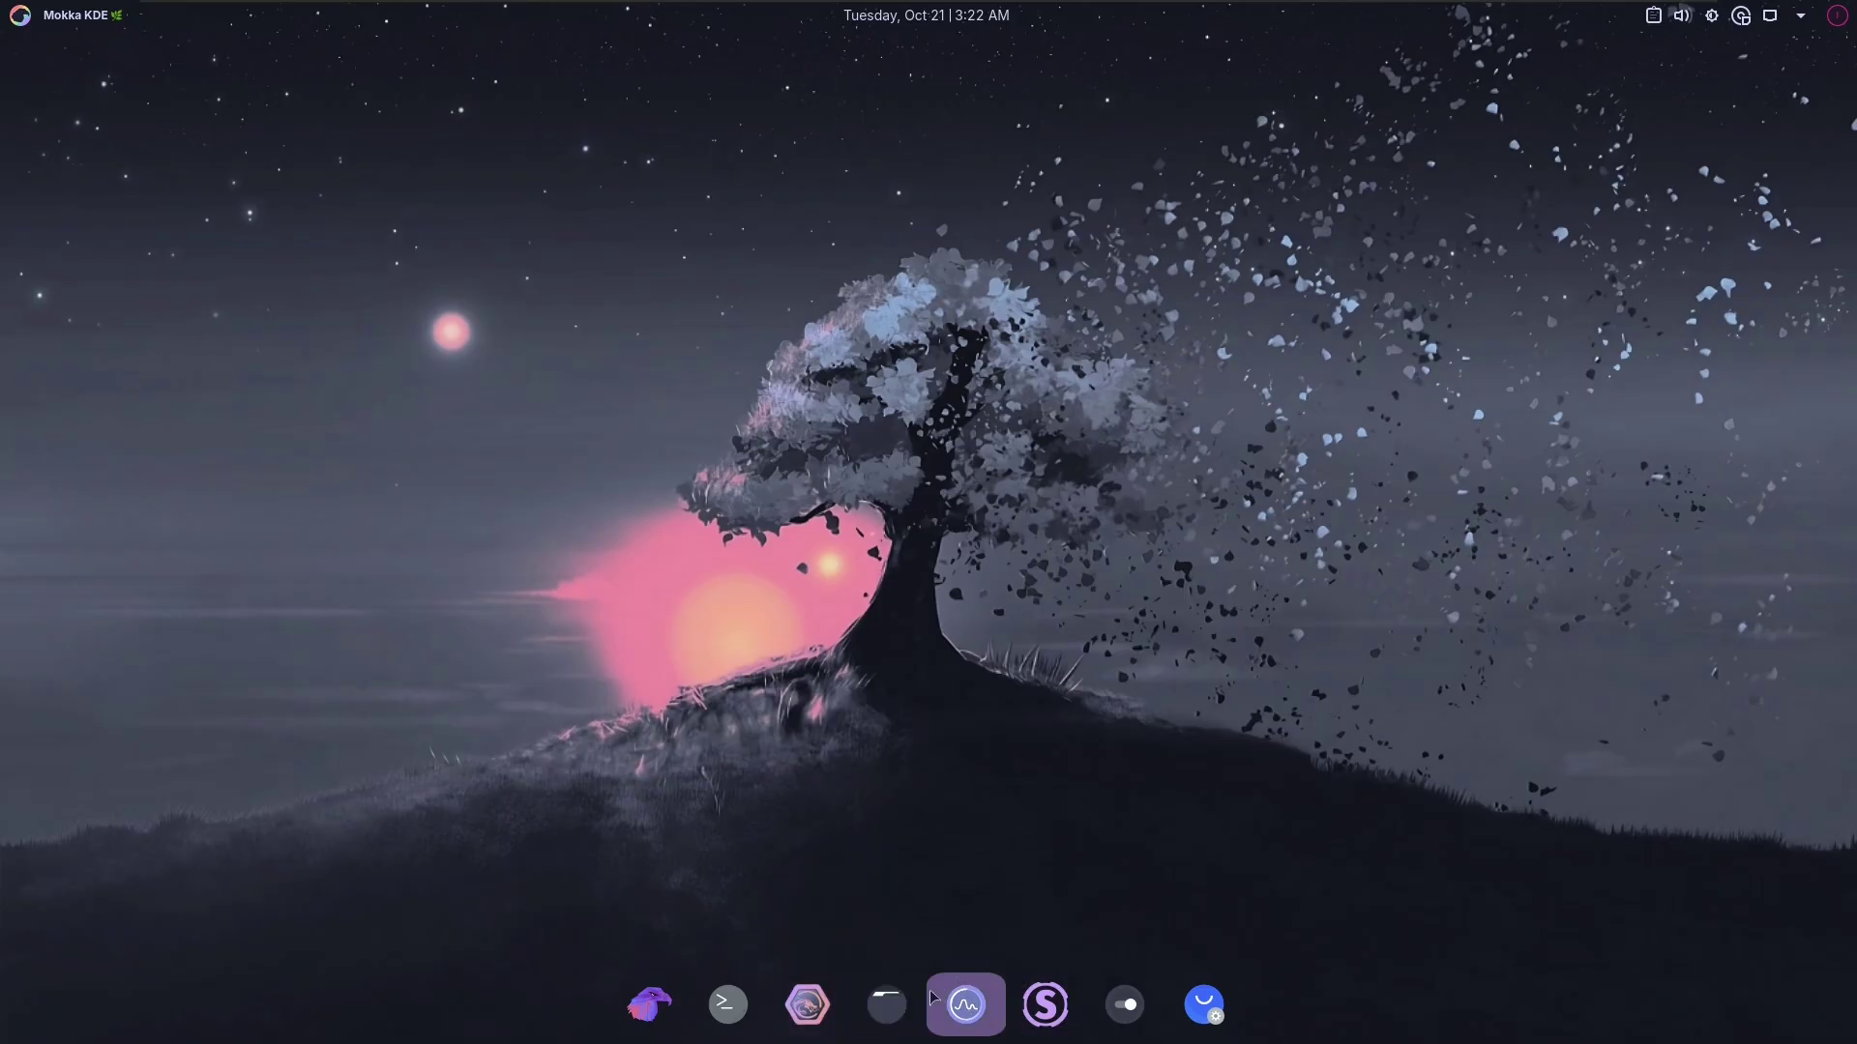
left_click_drag(1124, 607, 1038, 521)
left_click(887, 1006)
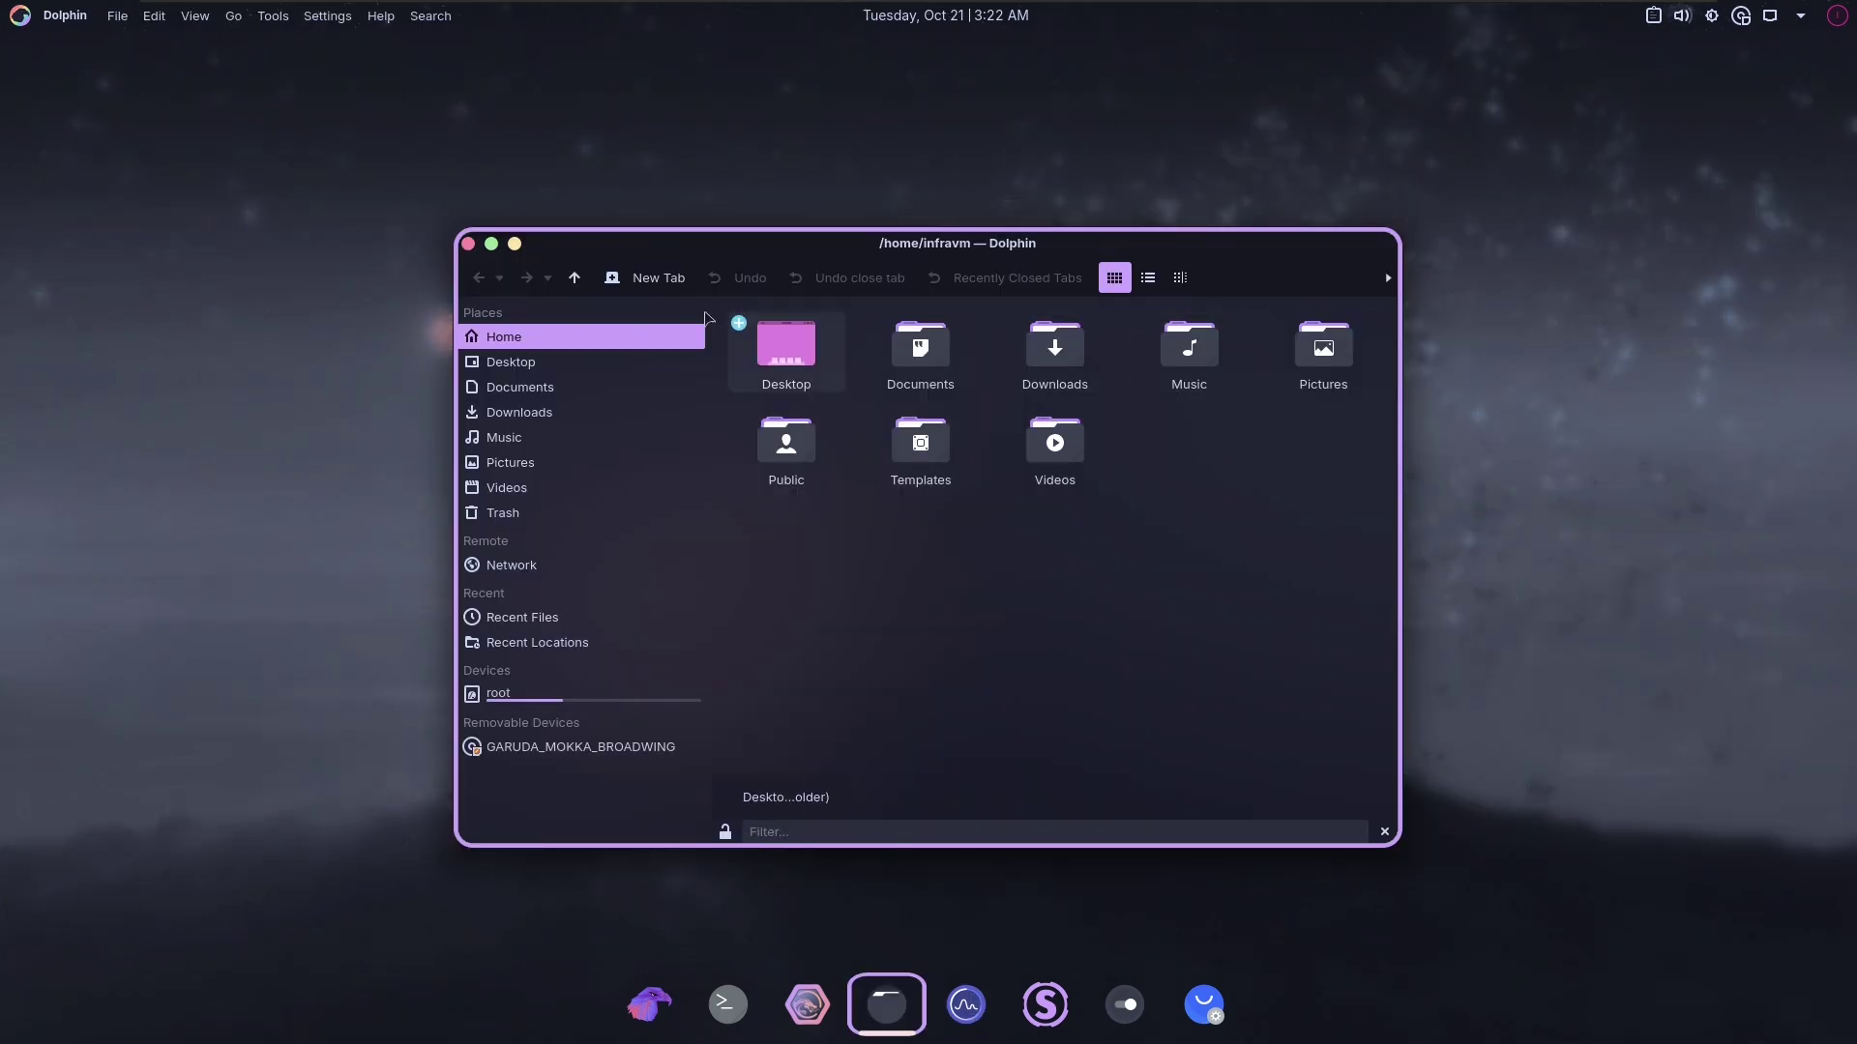
left_click(492, 243)
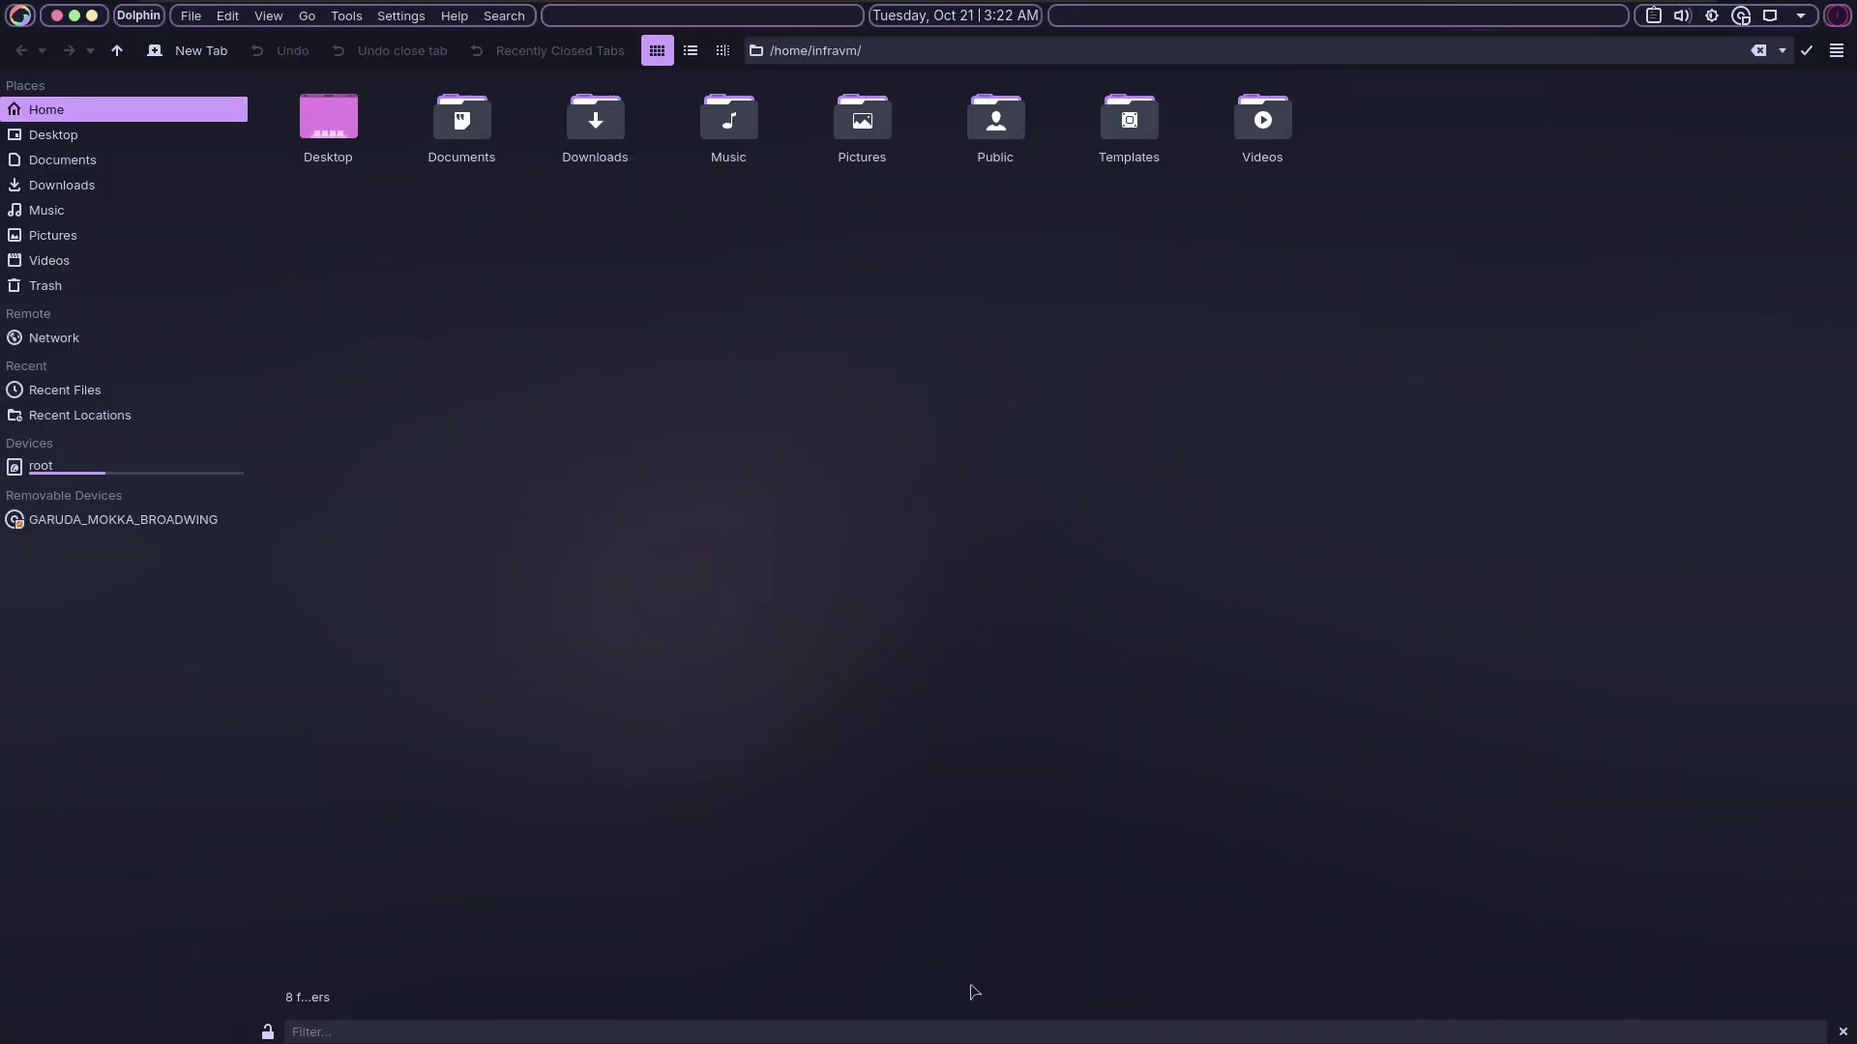
mouse_move(957, 1037)
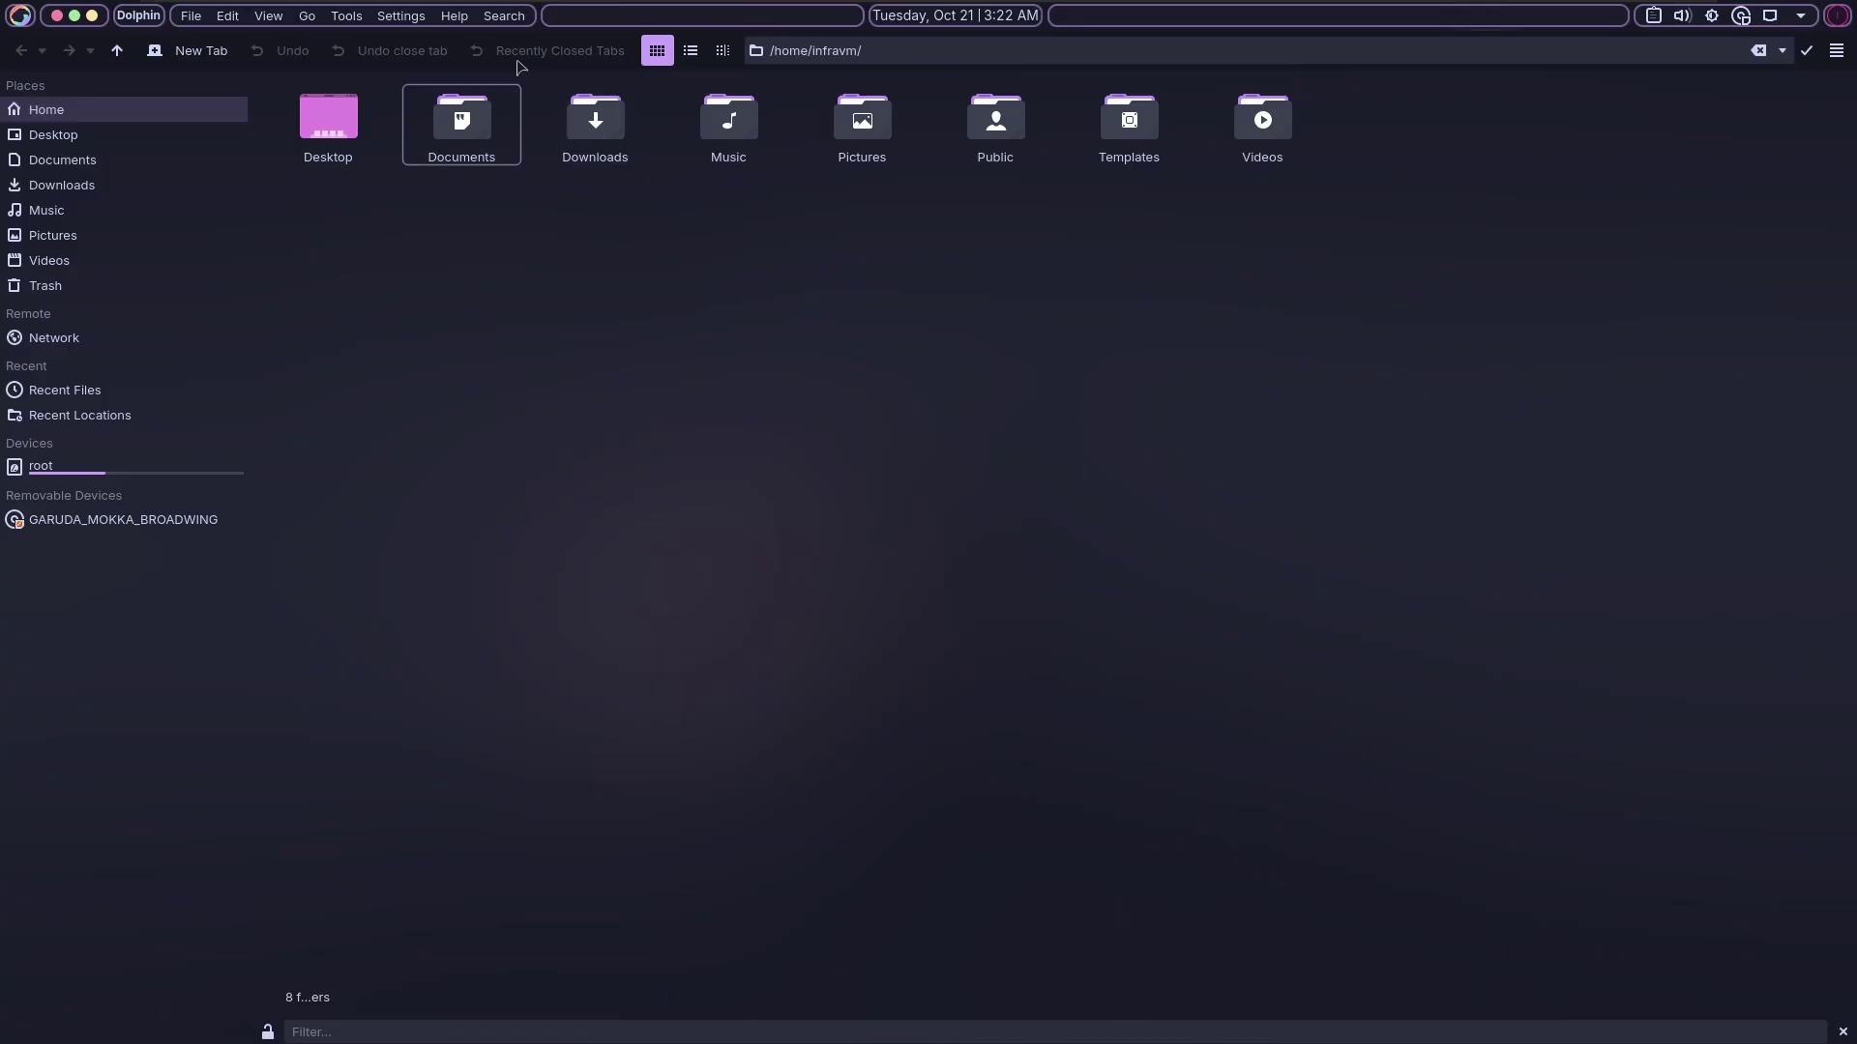
left_click(76, 17)
left_click(491, 244)
key("ctrl+q")
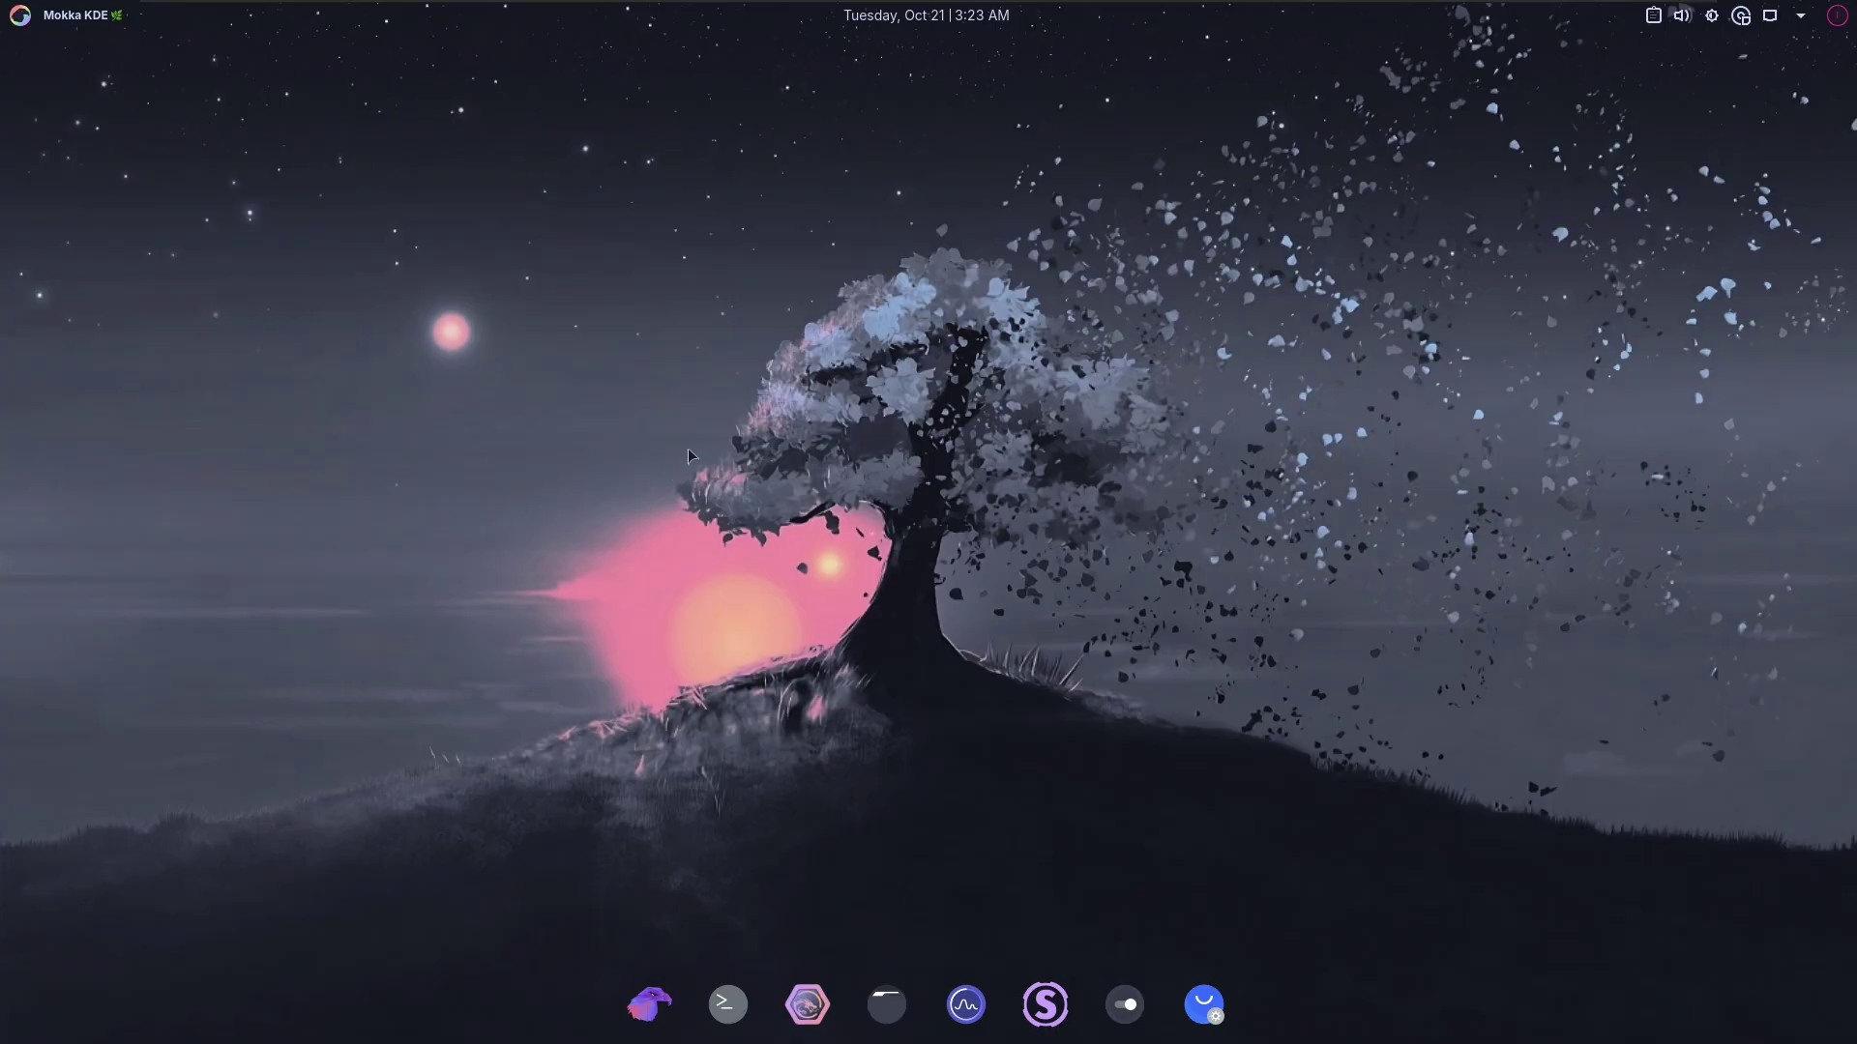
- Switch to the Garuda editions tab in Firefox and show the recent downloads list
left_click(20, 14)
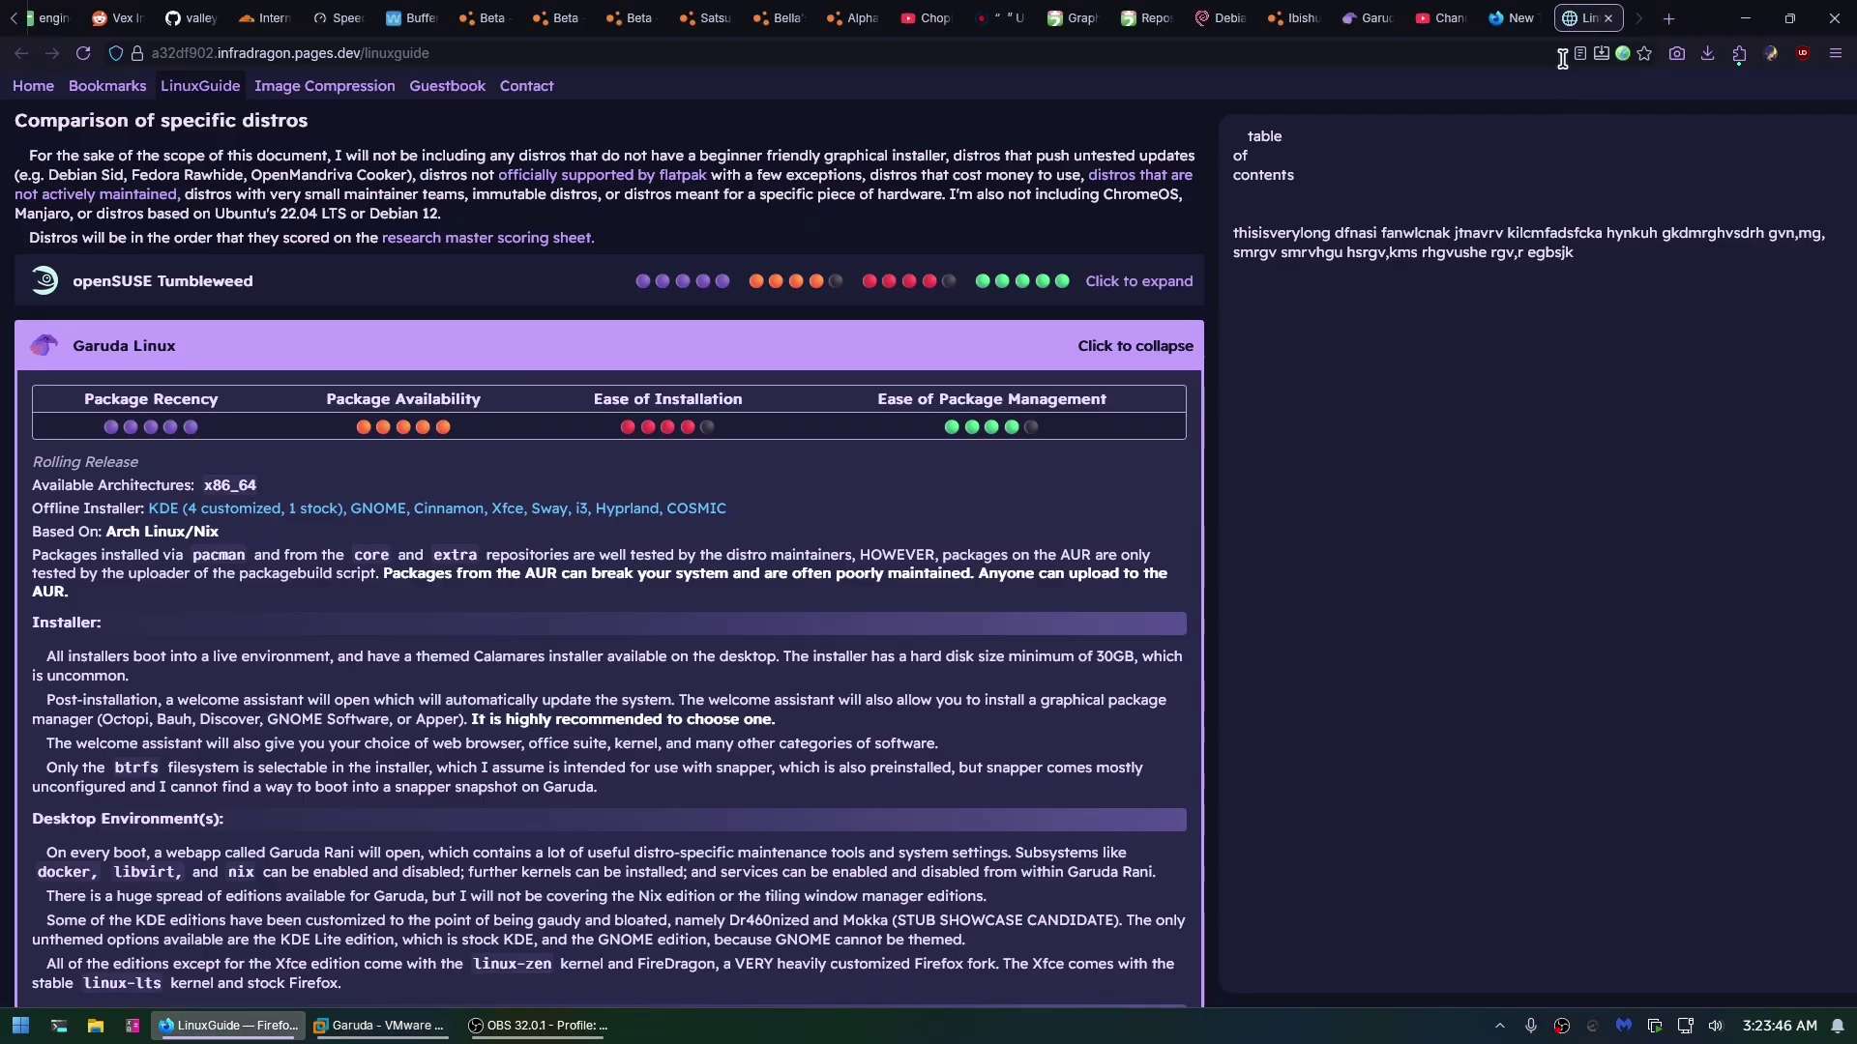
left_click(1364, 17)
left_click(1707, 53)
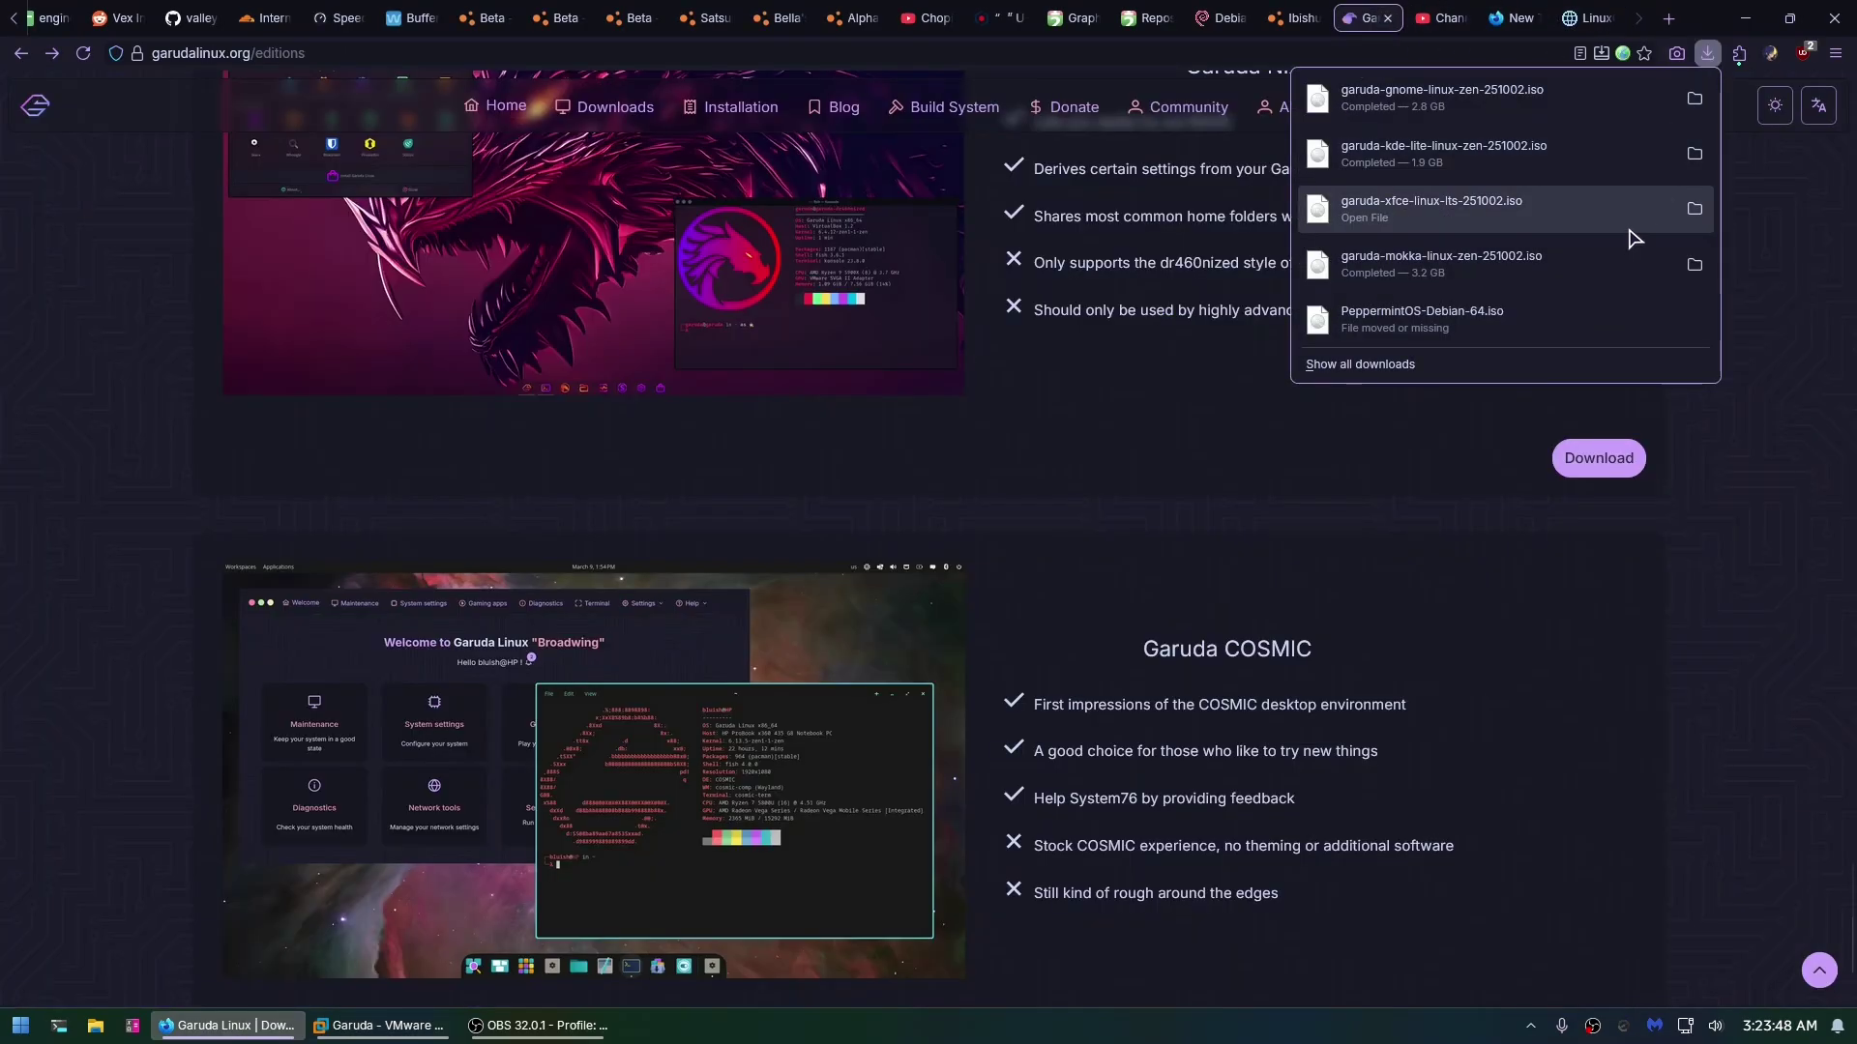
scroll(1407, 657, "up", 2)
scroll(1407, 677, "up", 15)
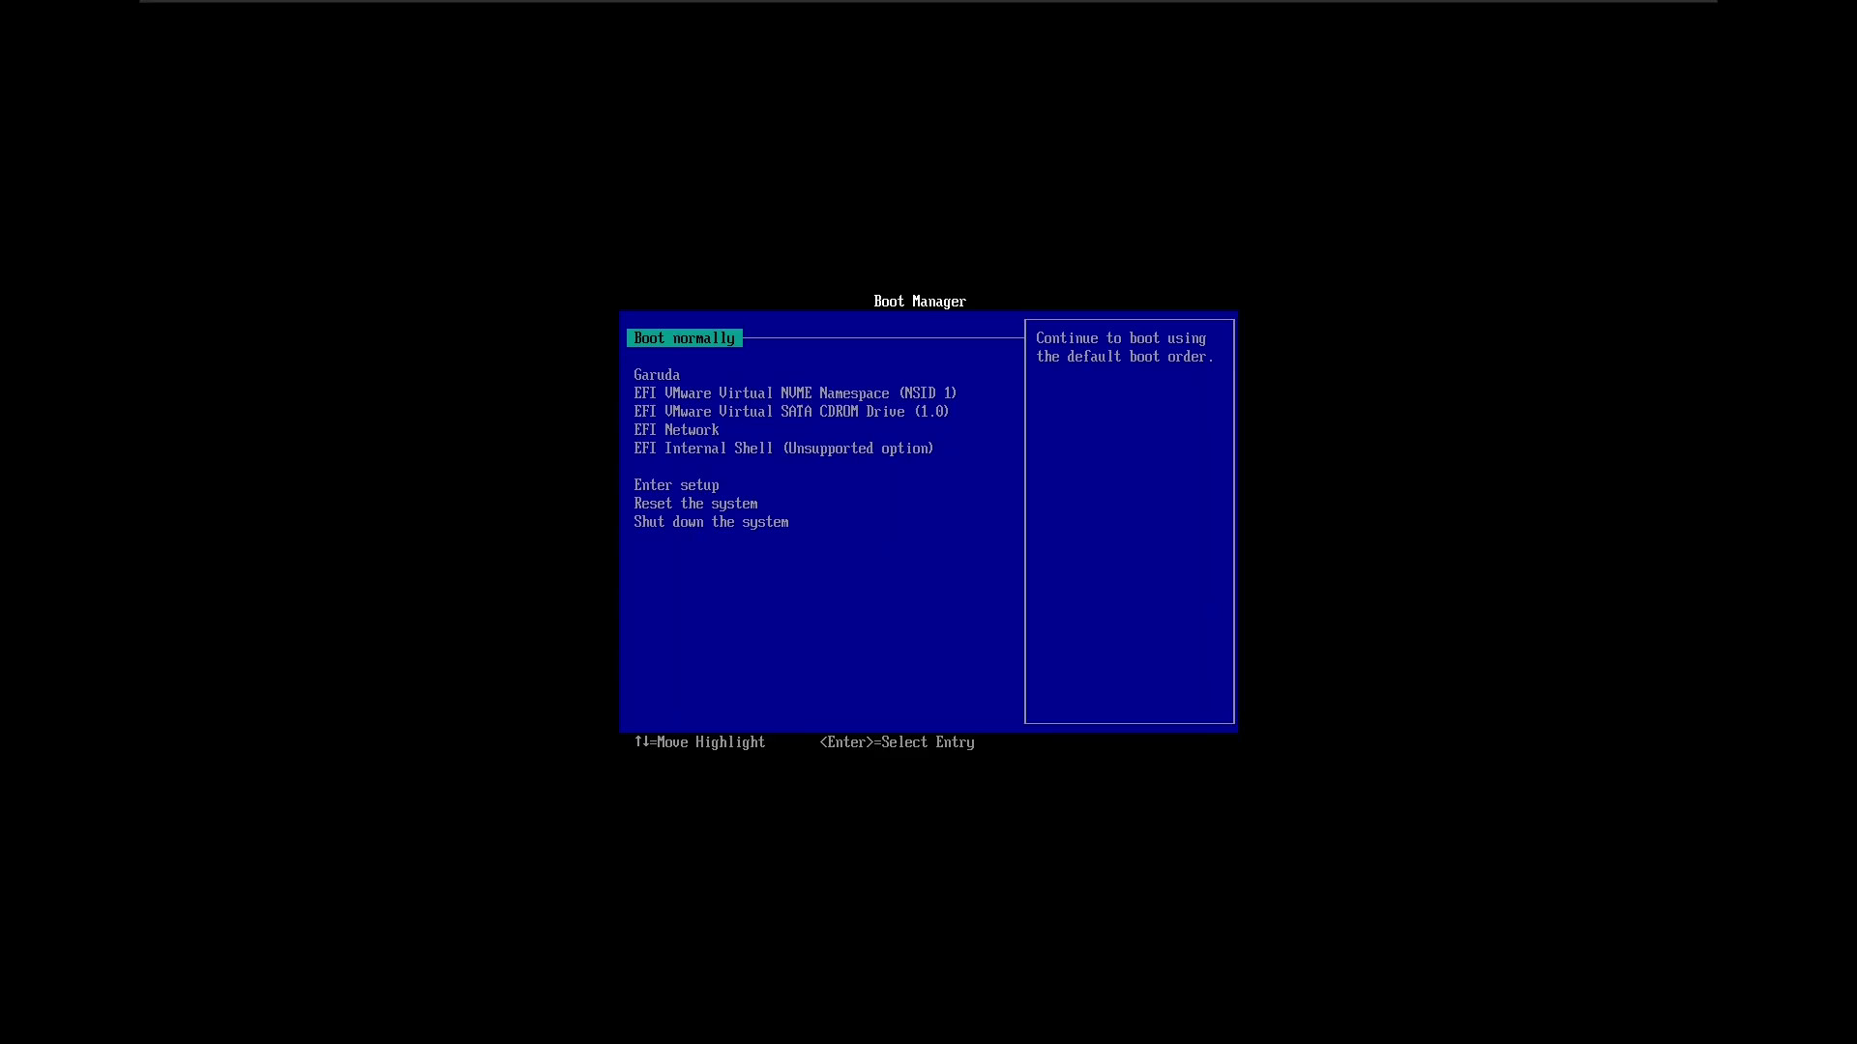
- Boot from the EFI VMware Virtual SATA CDROM Drive using the open source drivers entry
key("Down")
key("Down")
key("Down")
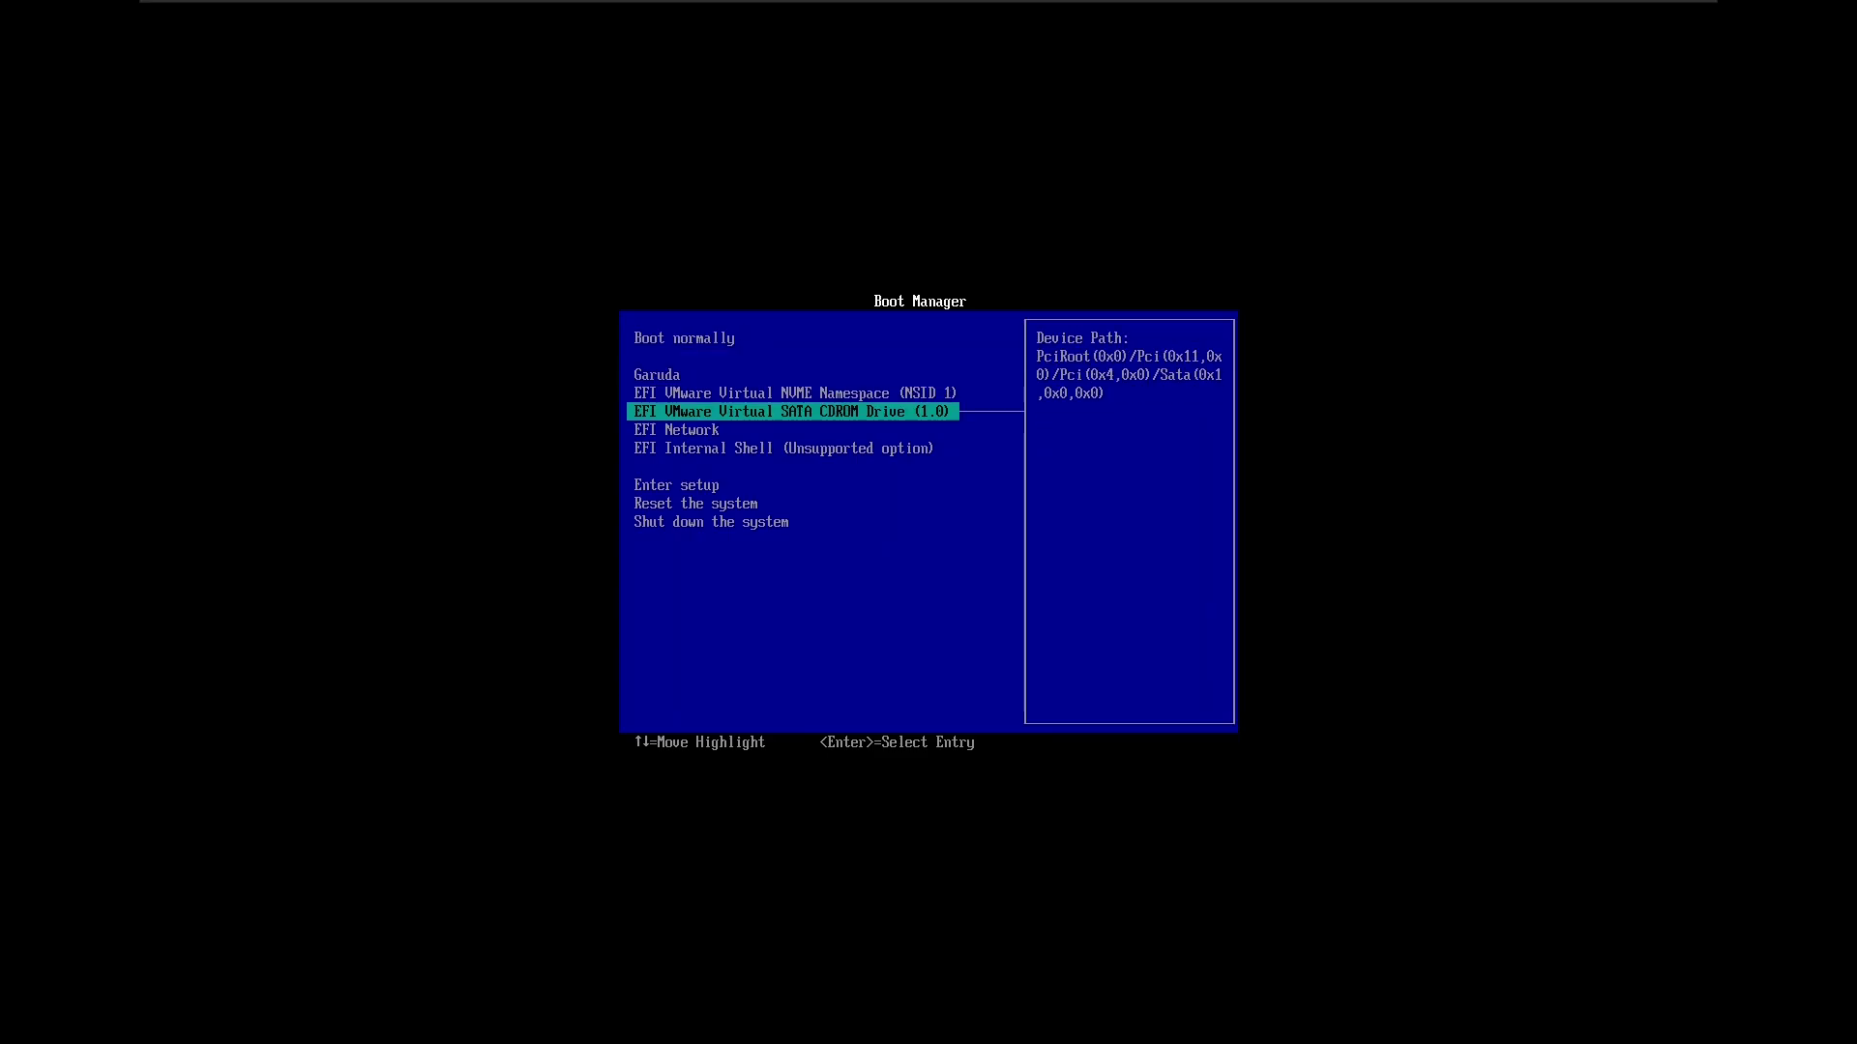
key("Return")
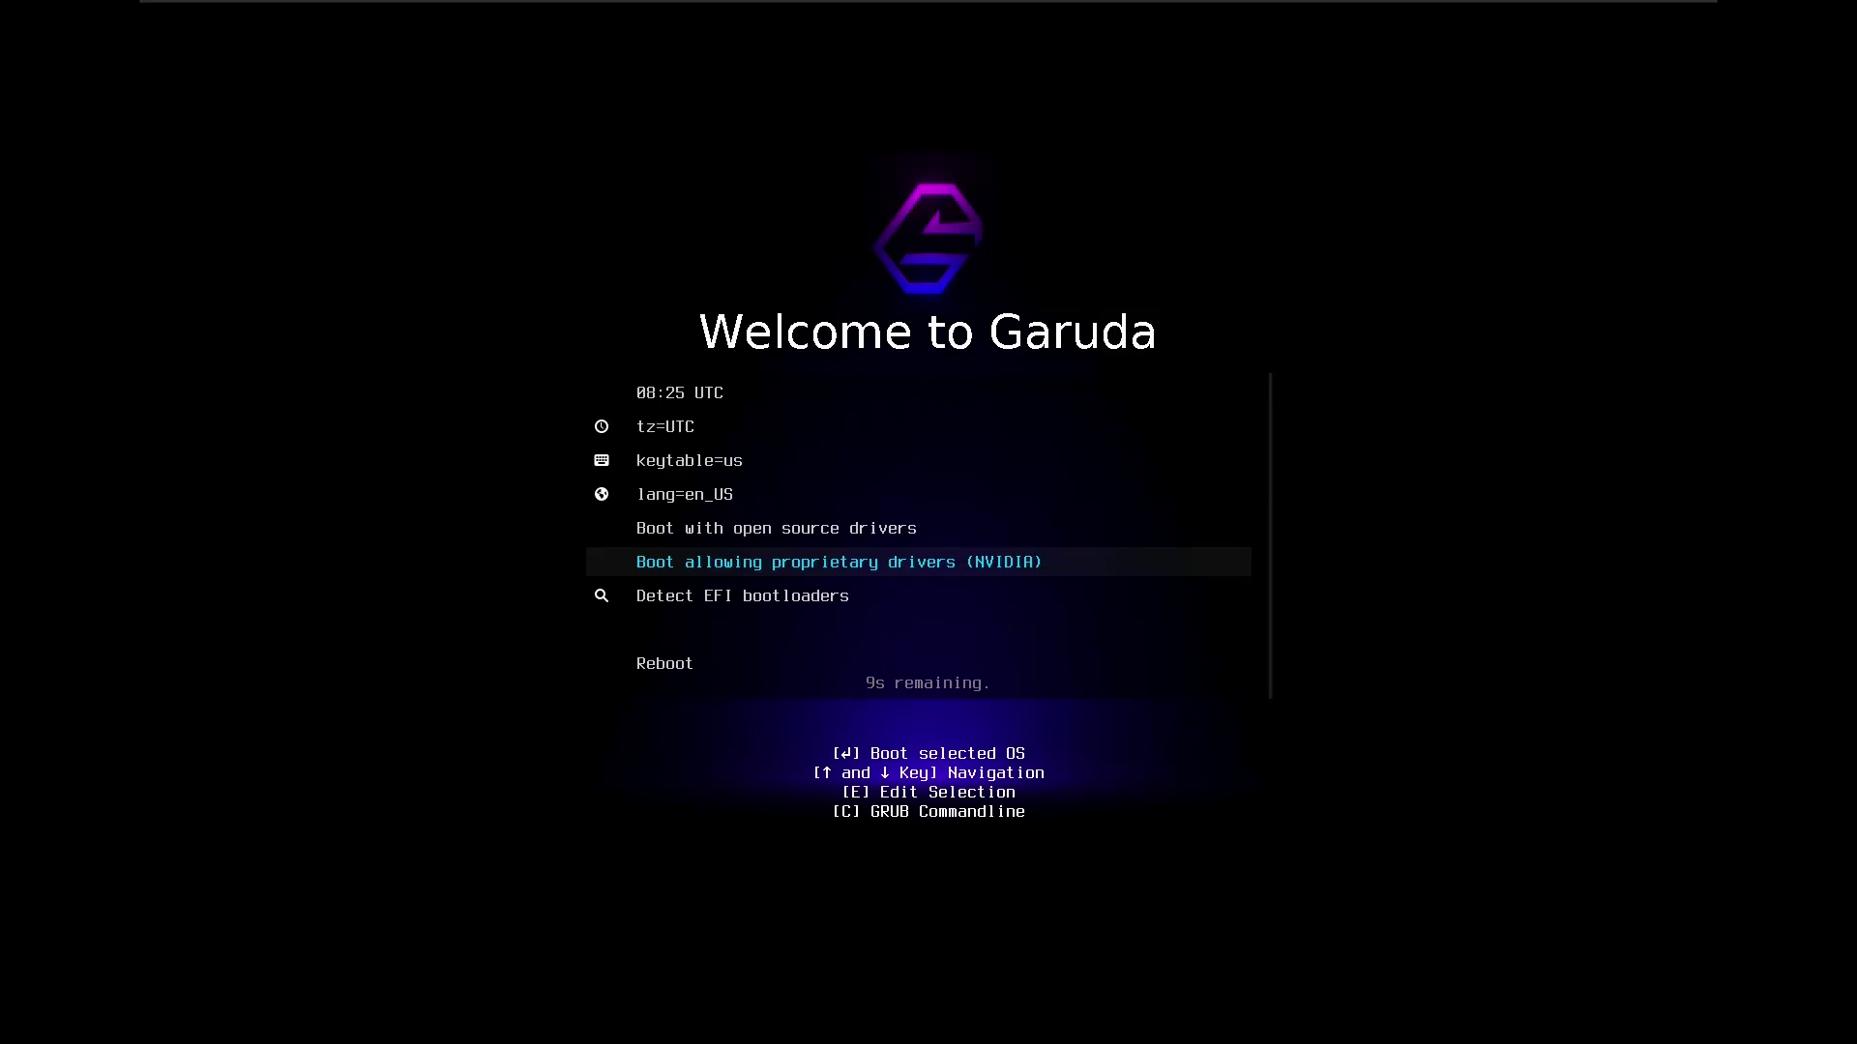
key("Up")
key("Return")
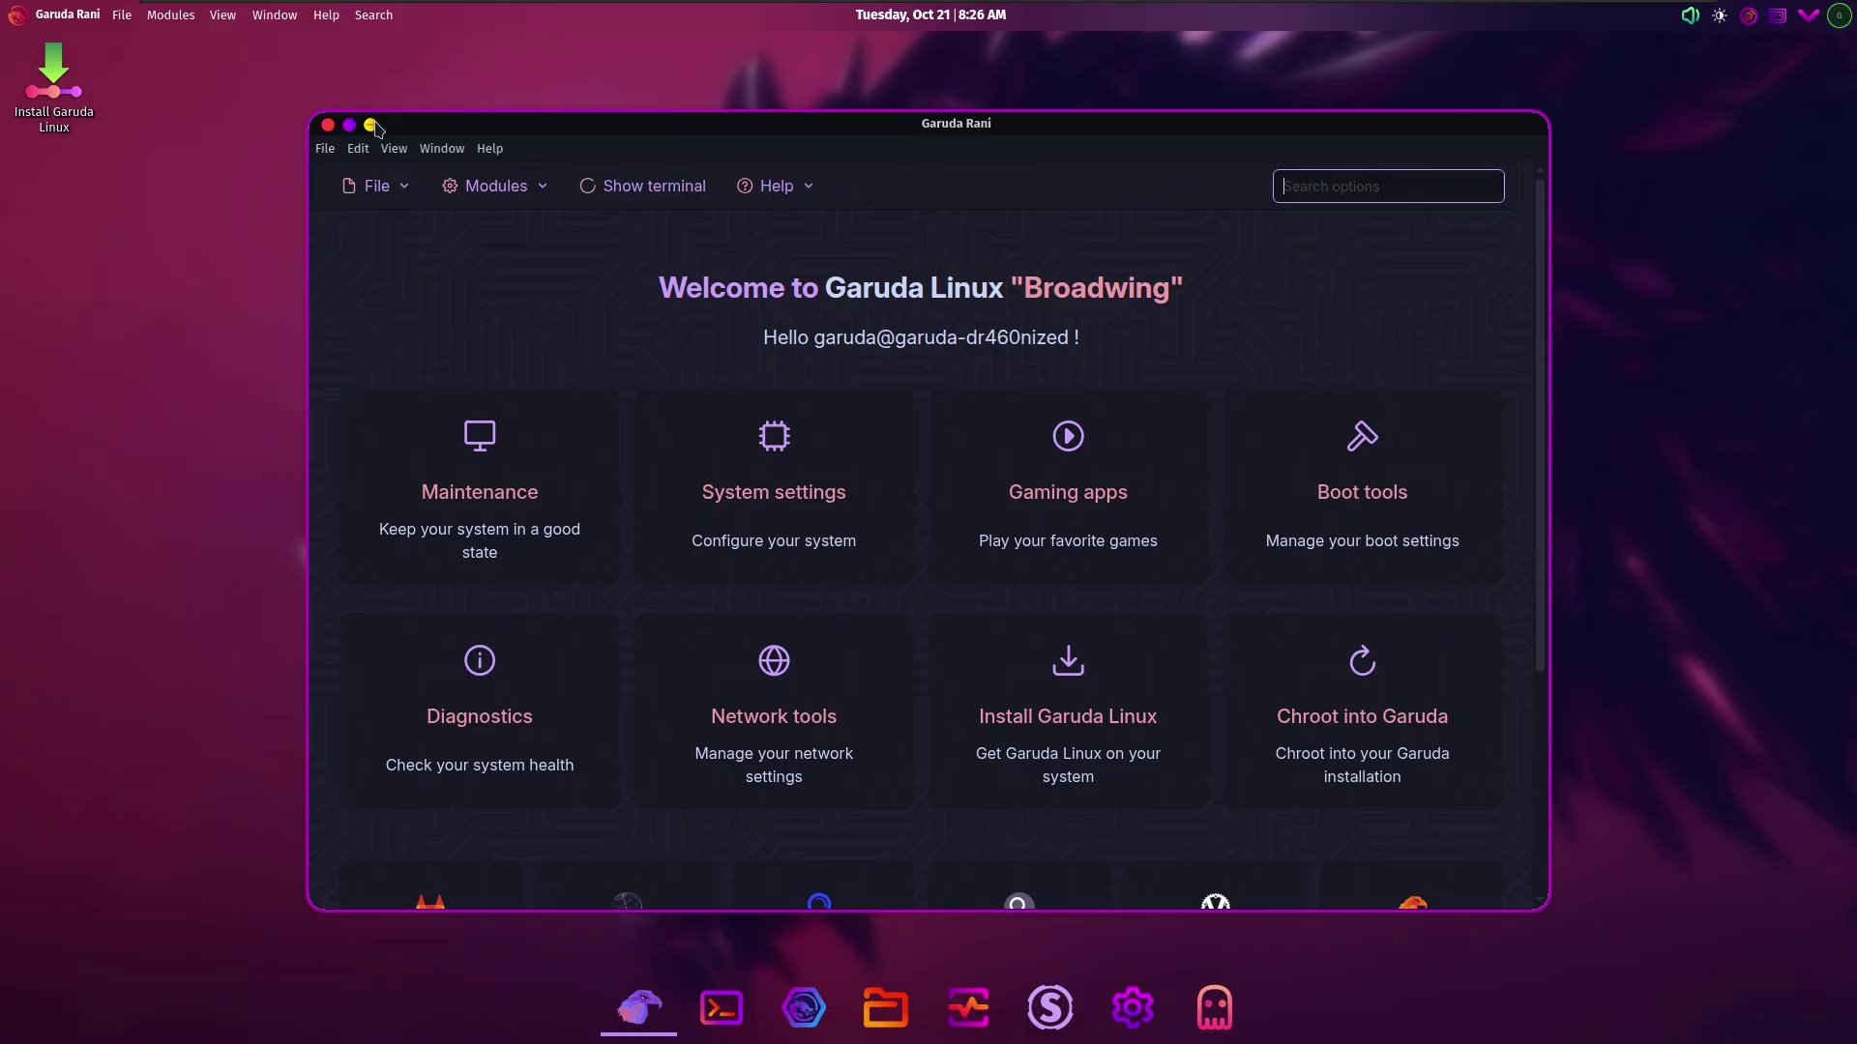
- Maximize and then close the Garuda Rani window, selecting the Install Garuda Linux shortcut
left_click(349, 125)
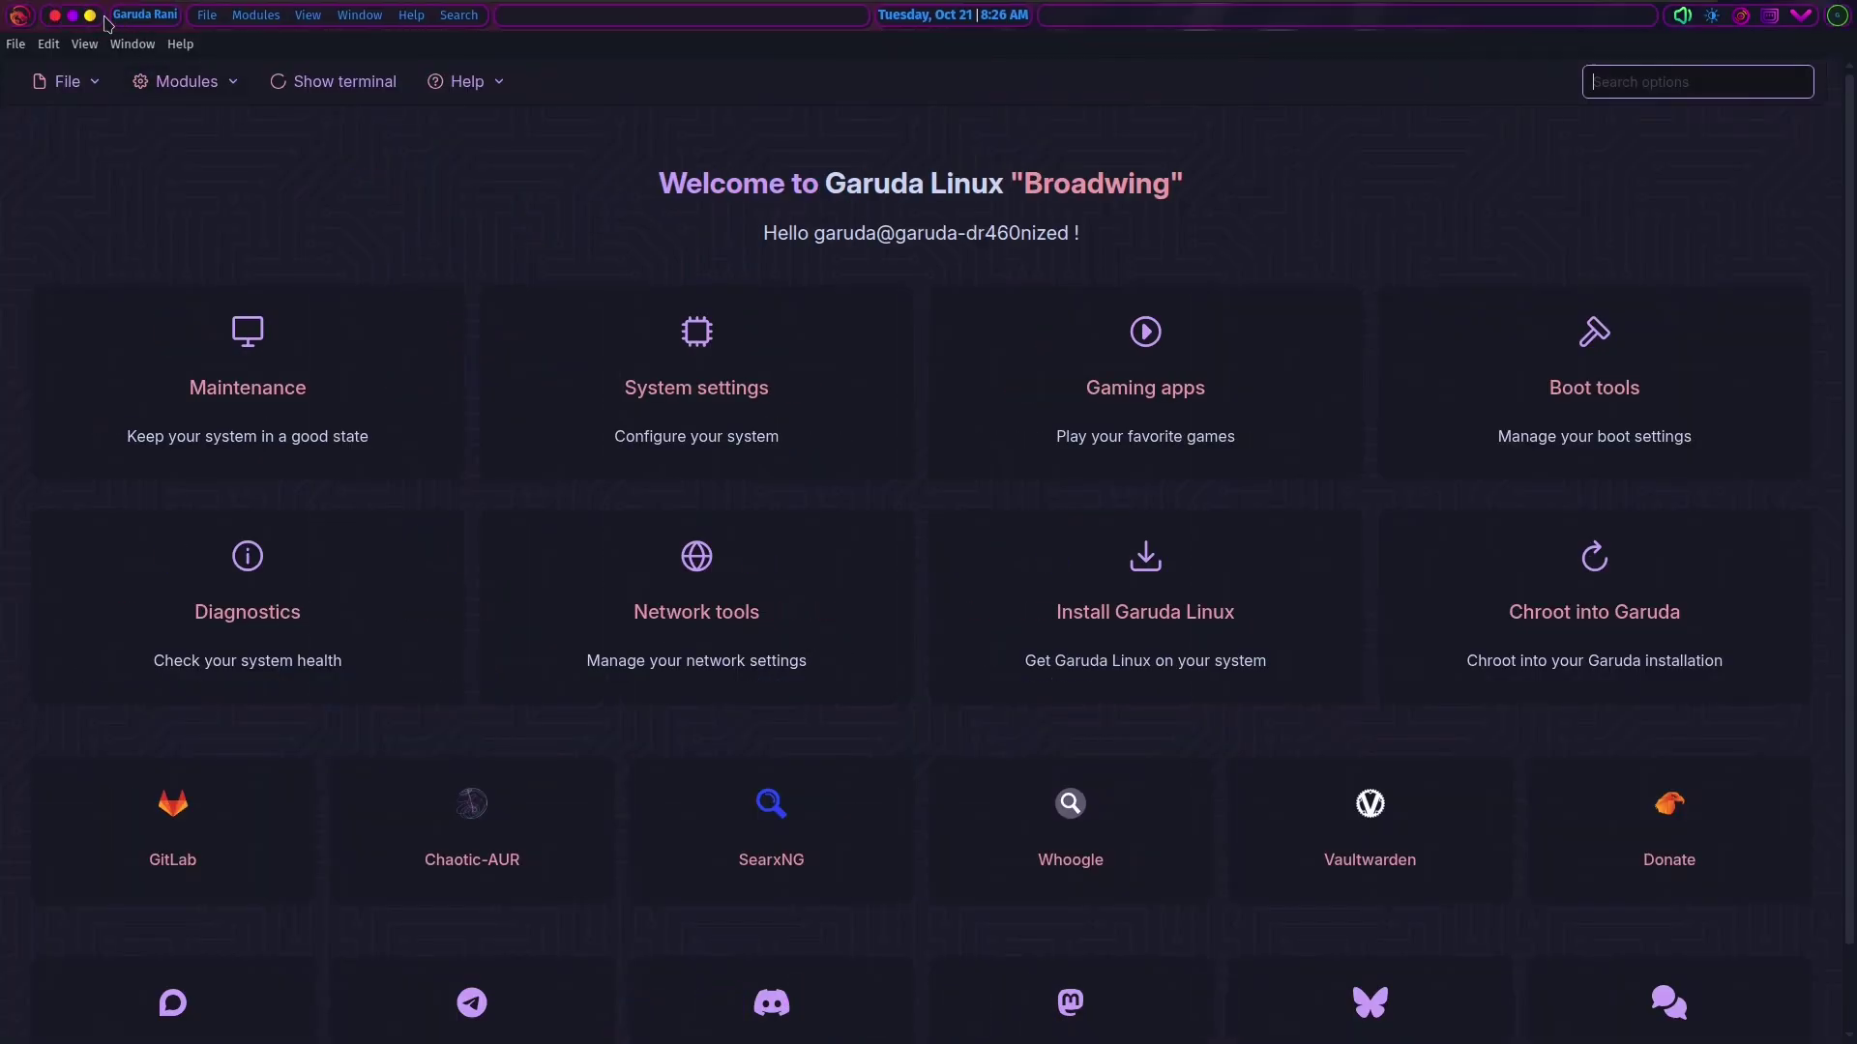
left_click(91, 16)
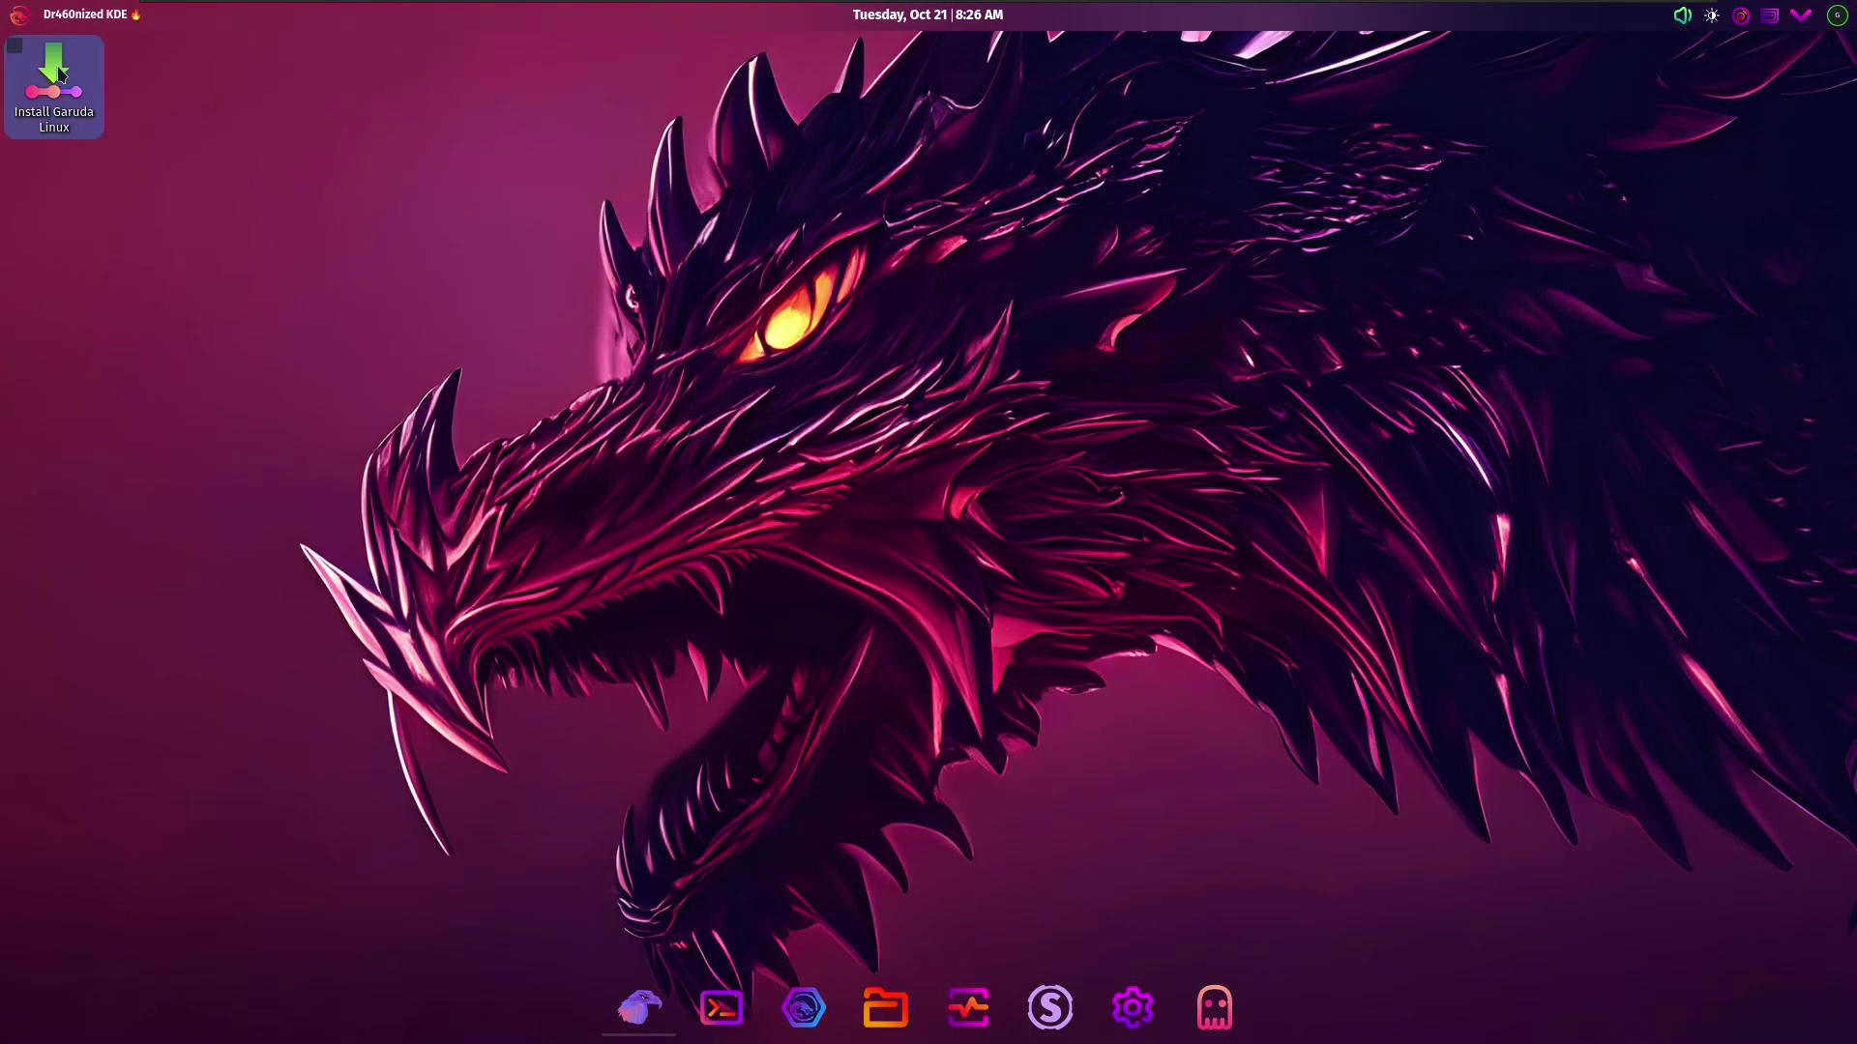
left_click(87, 60)
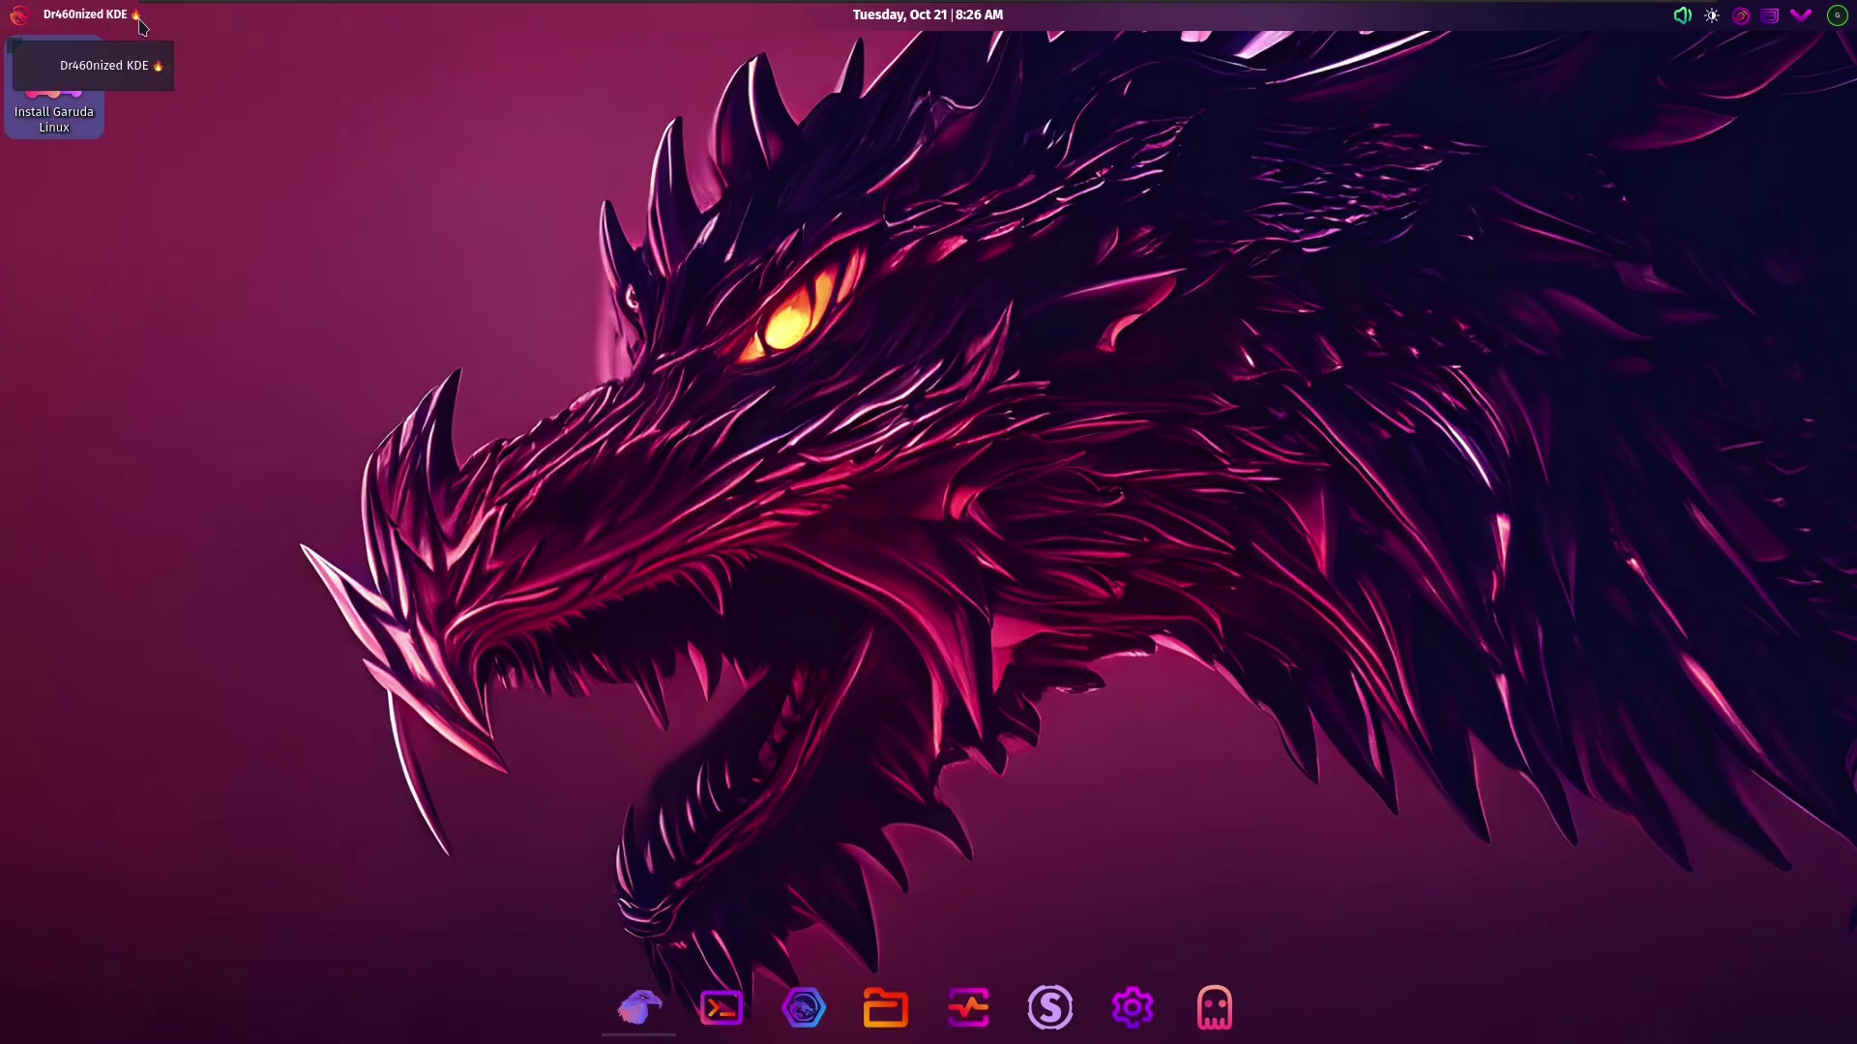
- Browse the launcher's All Applications, Favorites and Development lists
left_click(17, 21)
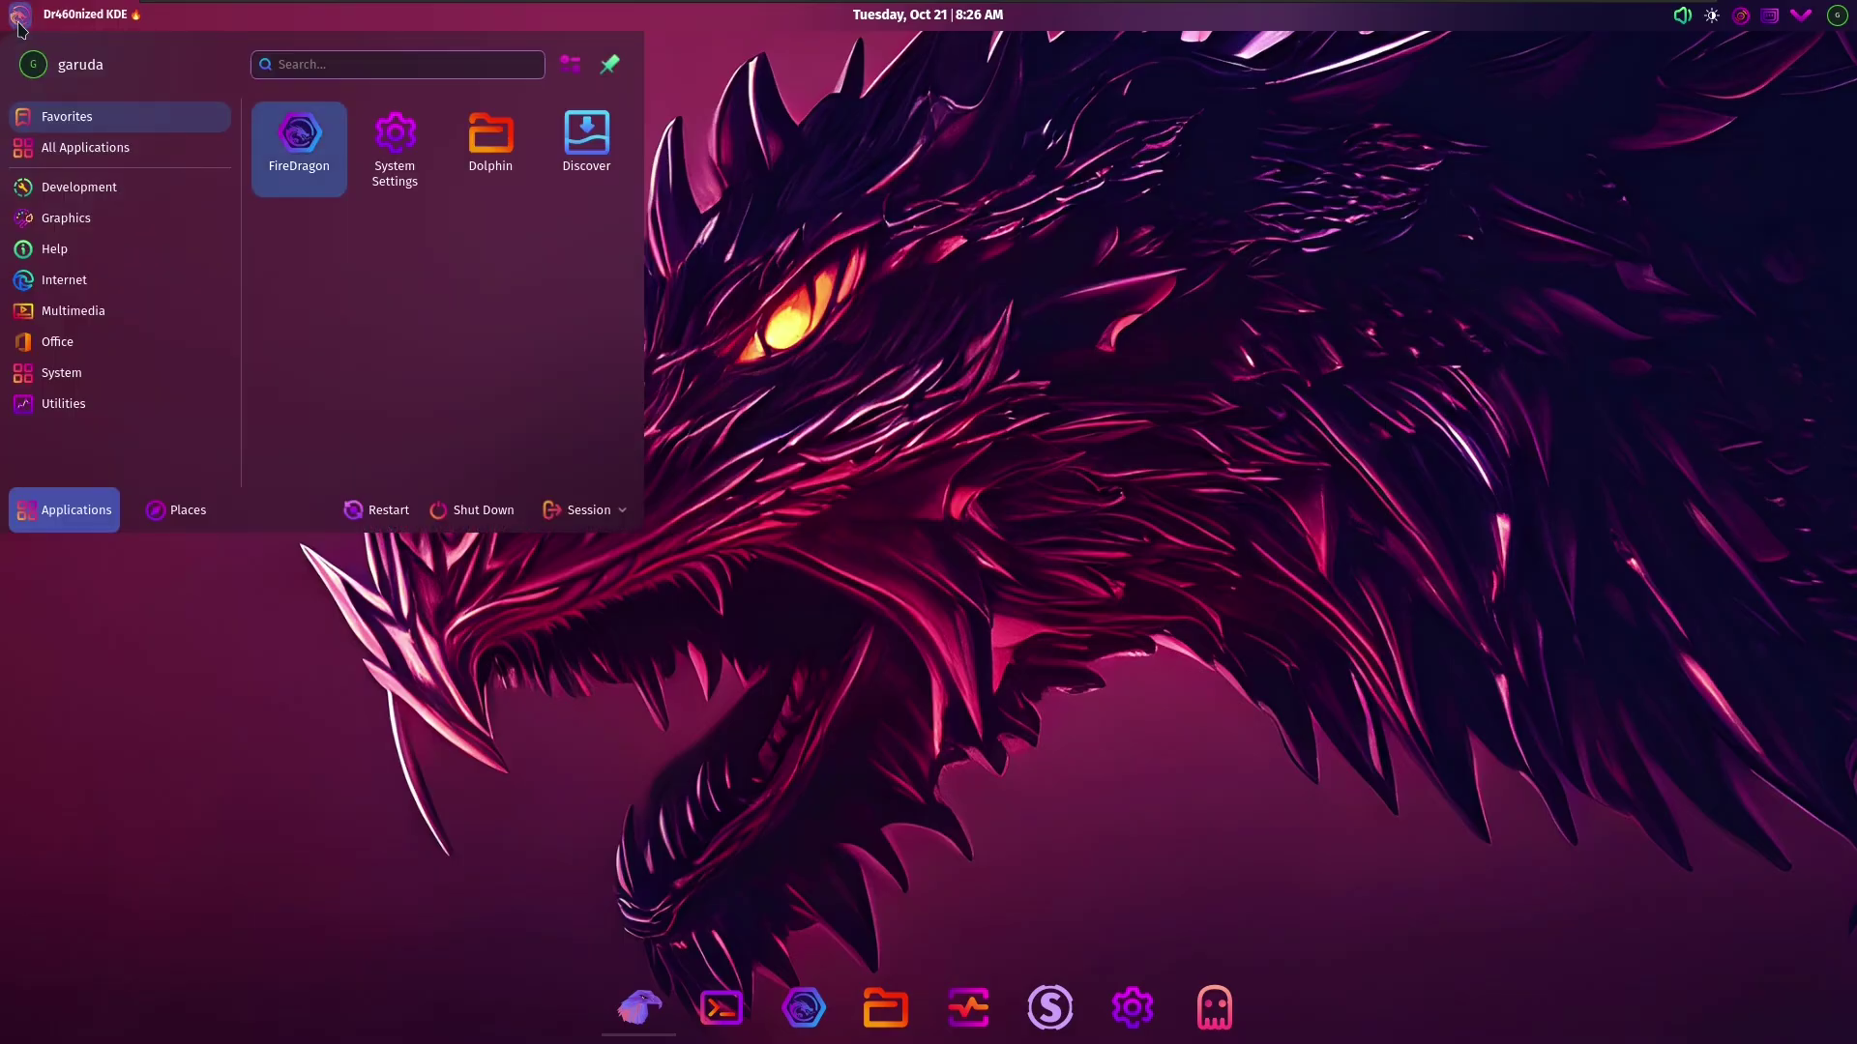
left_click(179, 154)
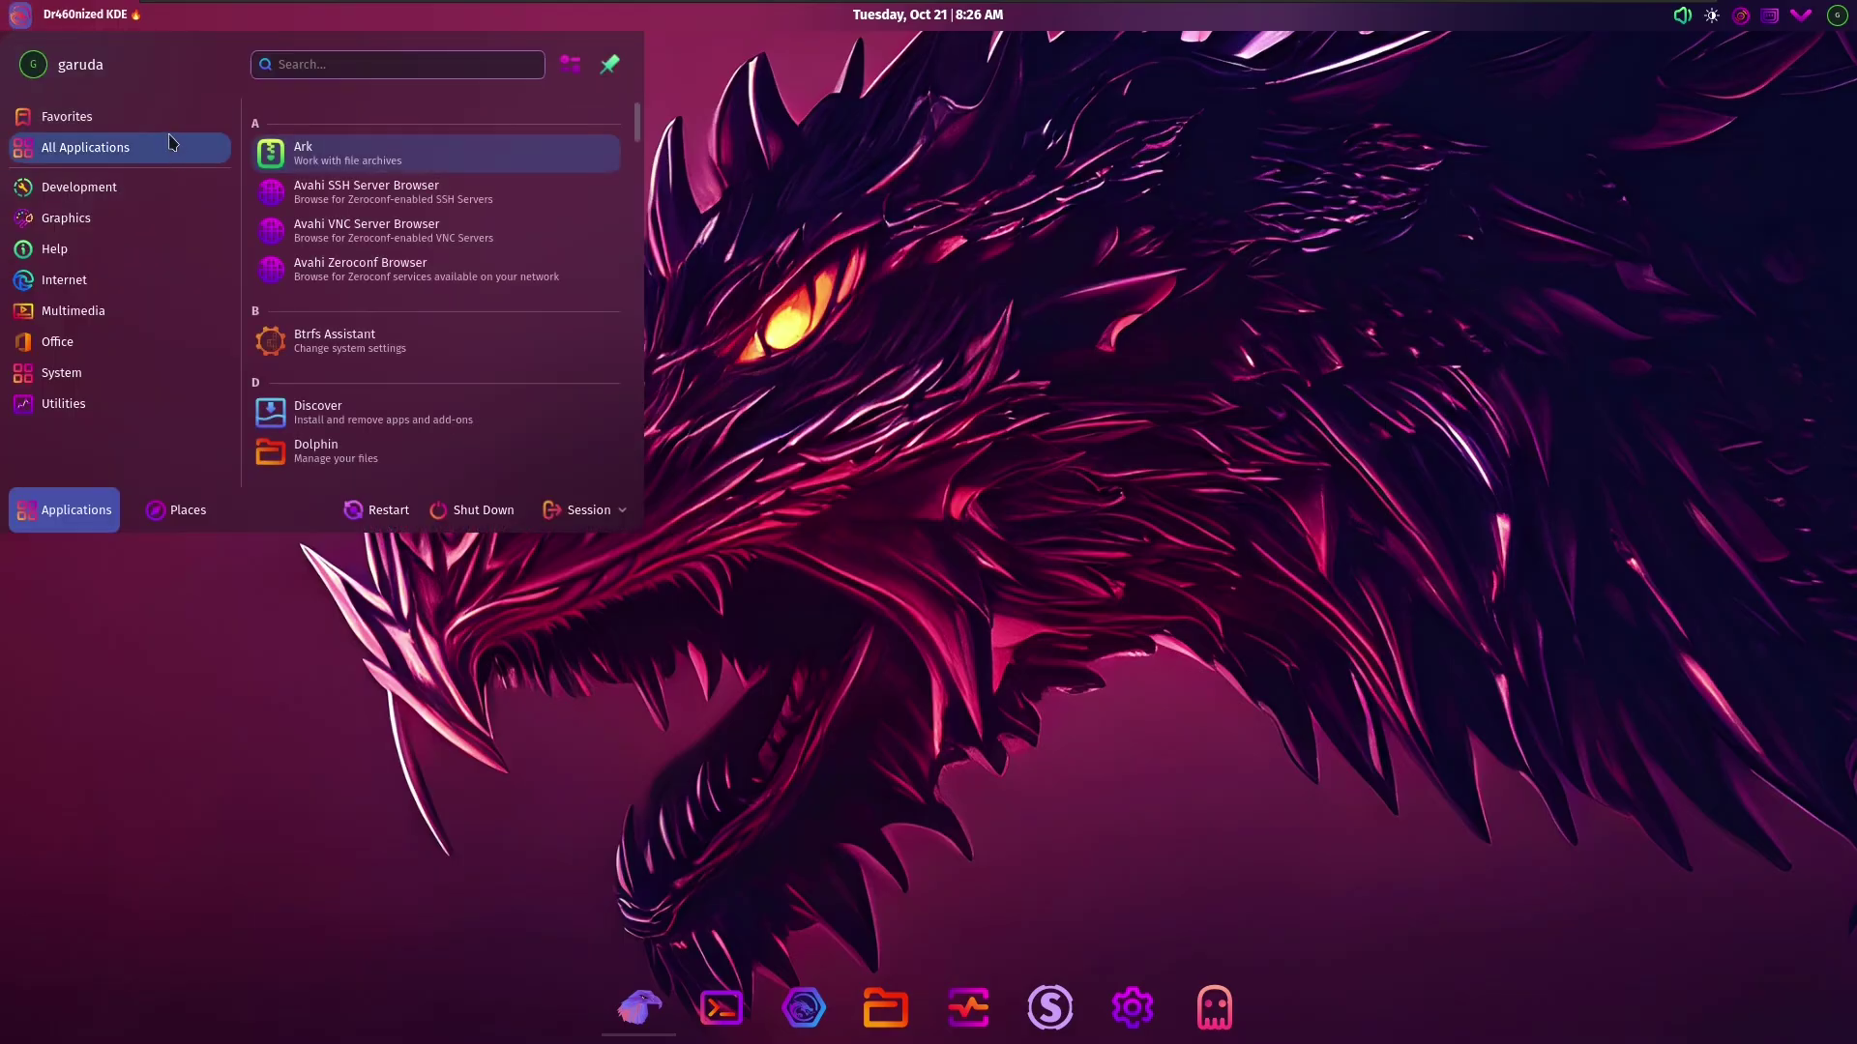
left_click(166, 120)
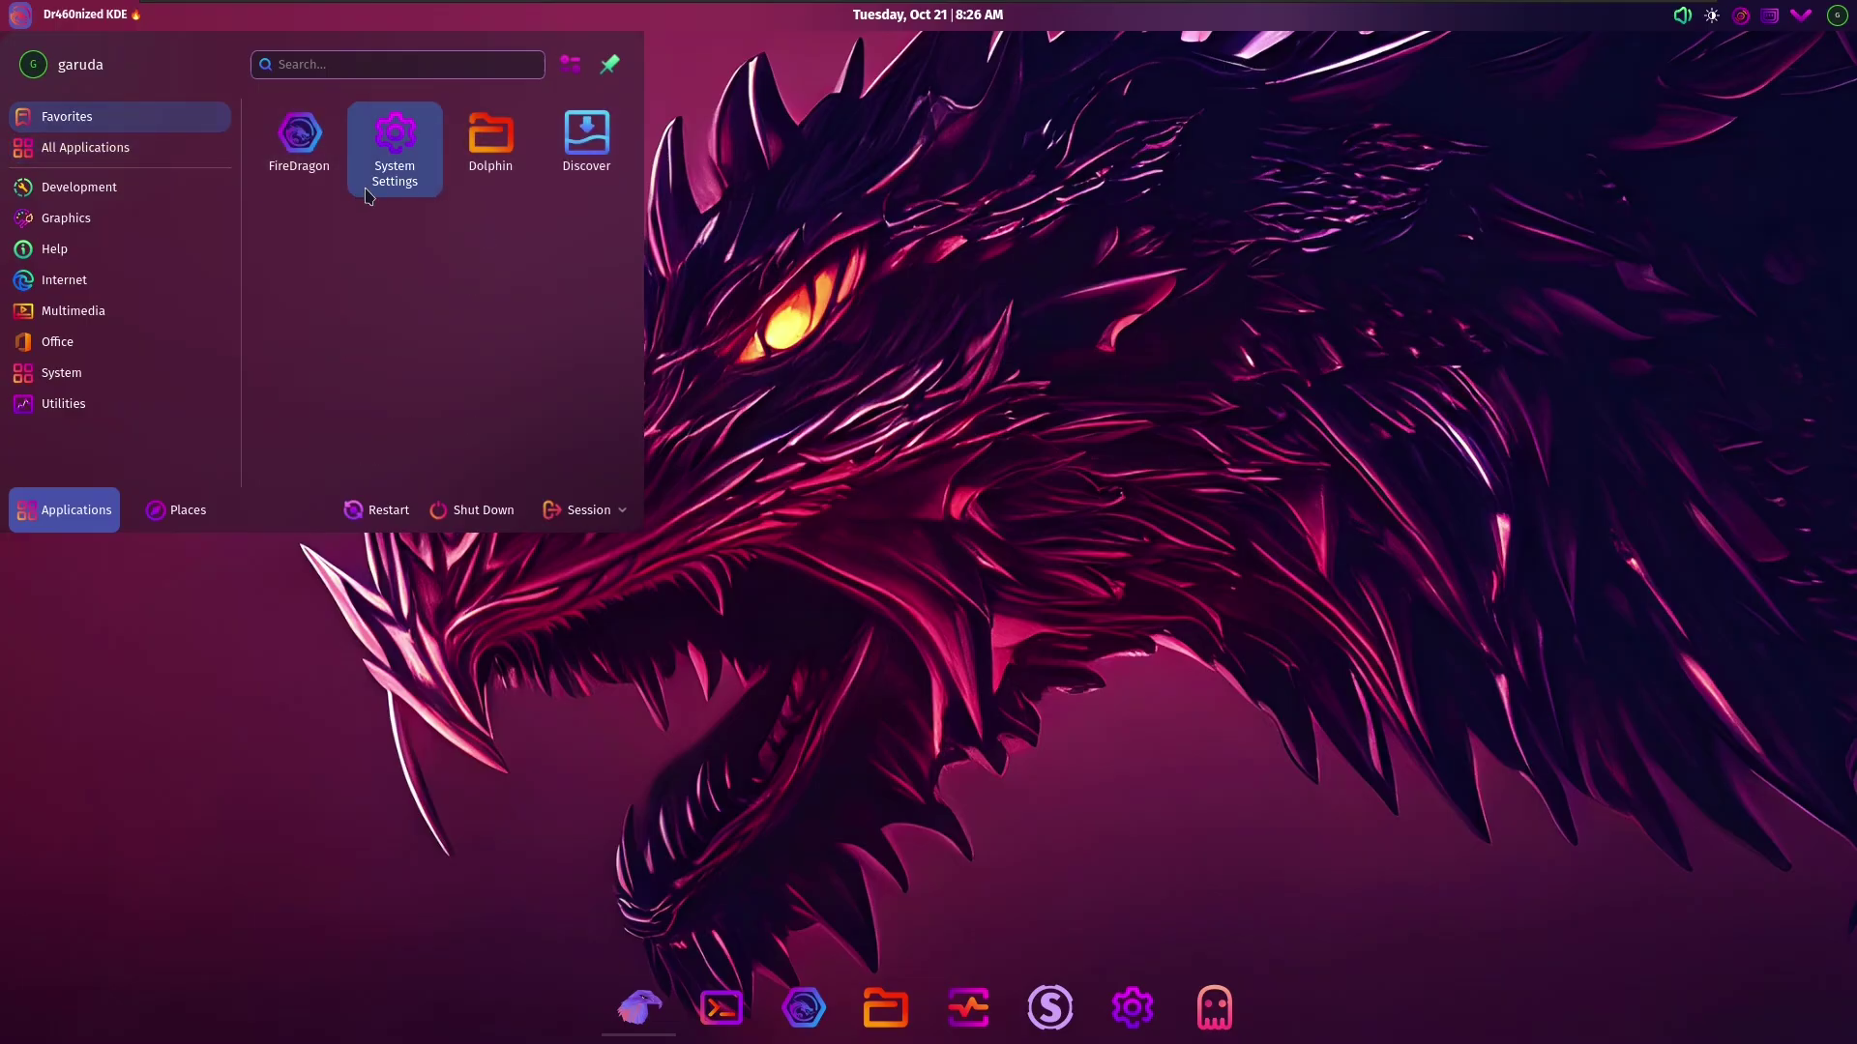
left_click(162, 198)
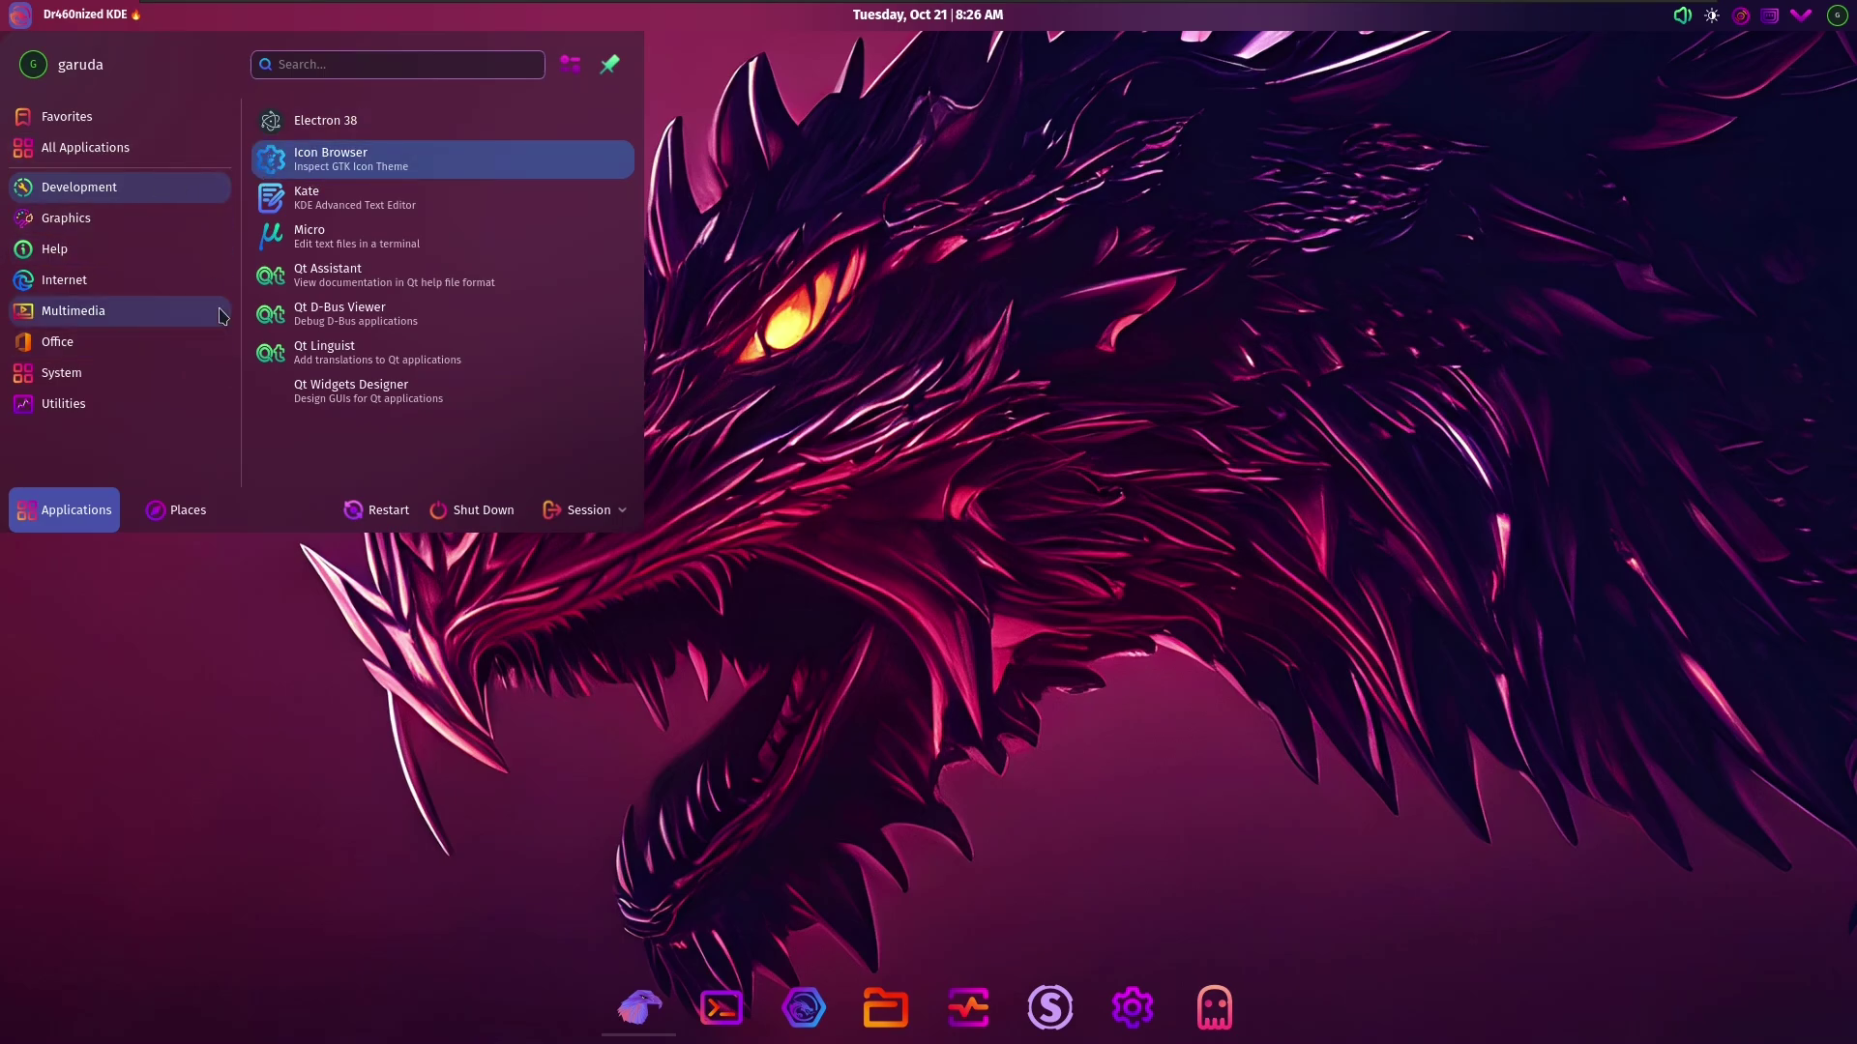
- Close the launcher, toggle the welcome window, and open, move and close Dolphin at home
left_click(717, 139)
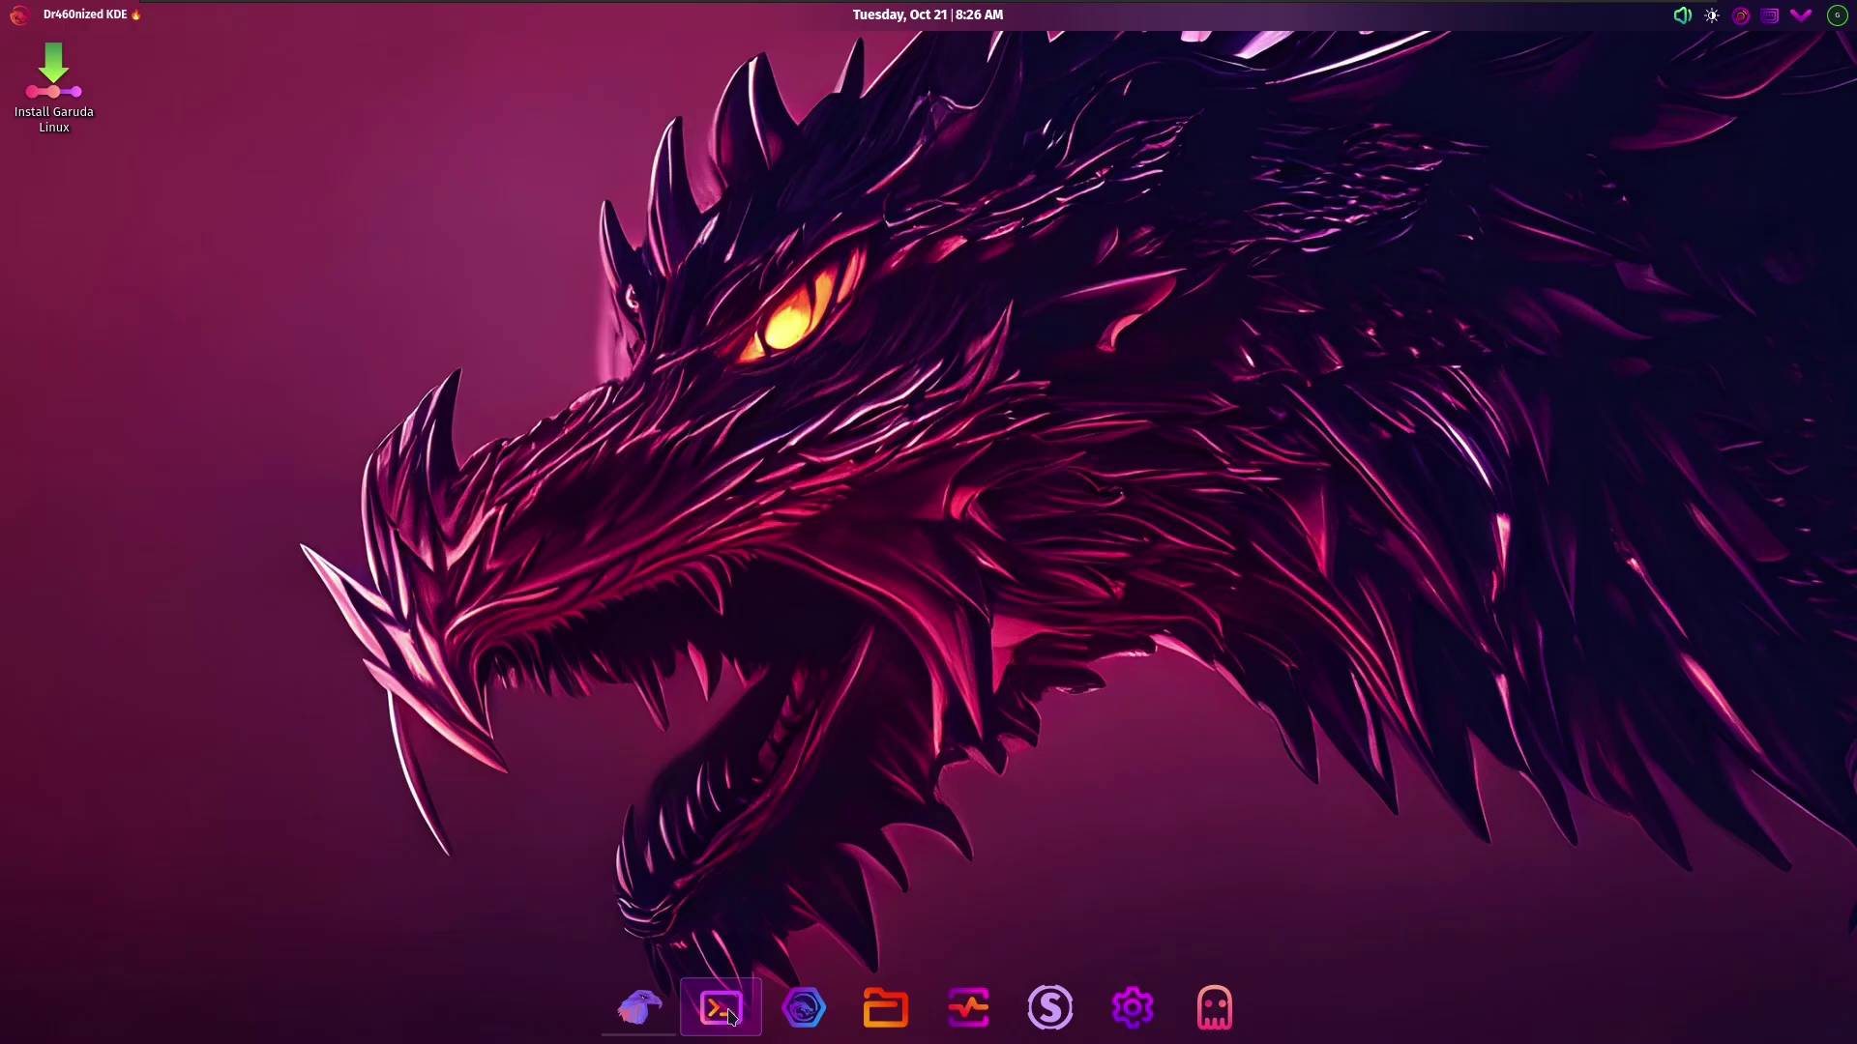
left_click(627, 1011)
left_click(627, 1010)
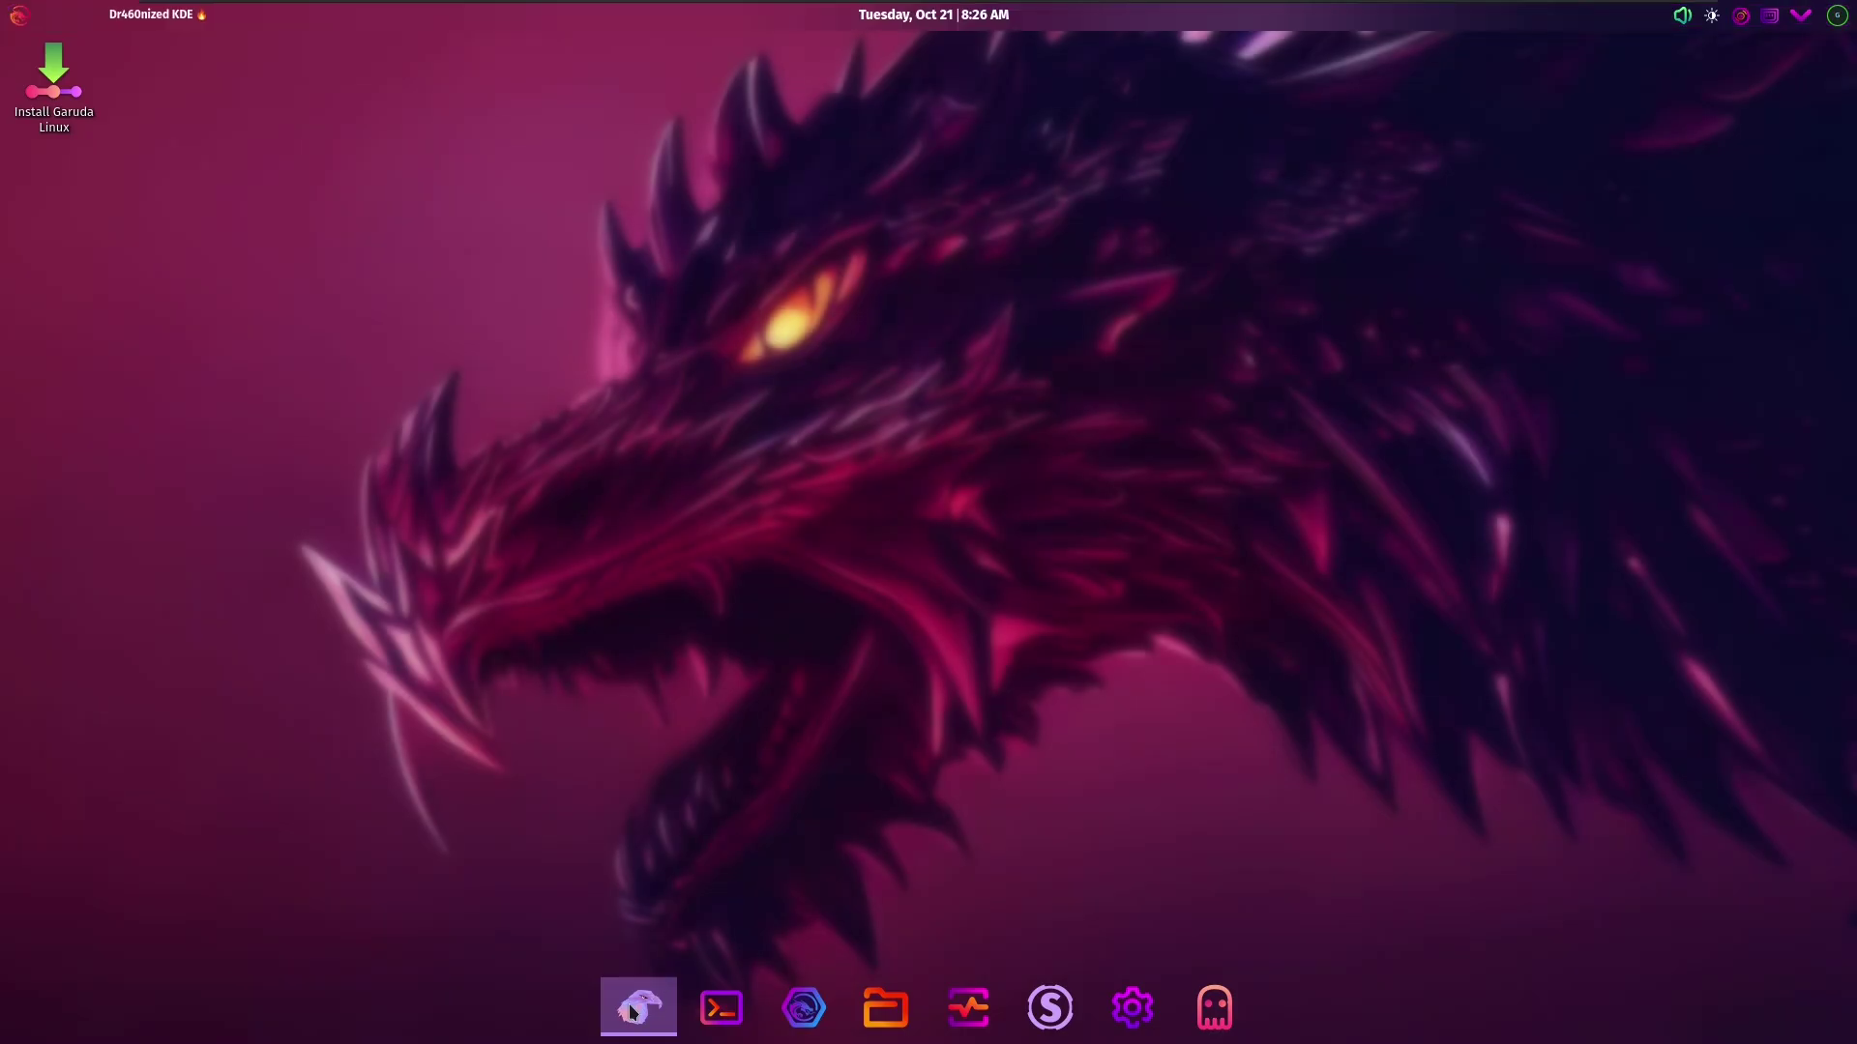
left_click(861, 1011)
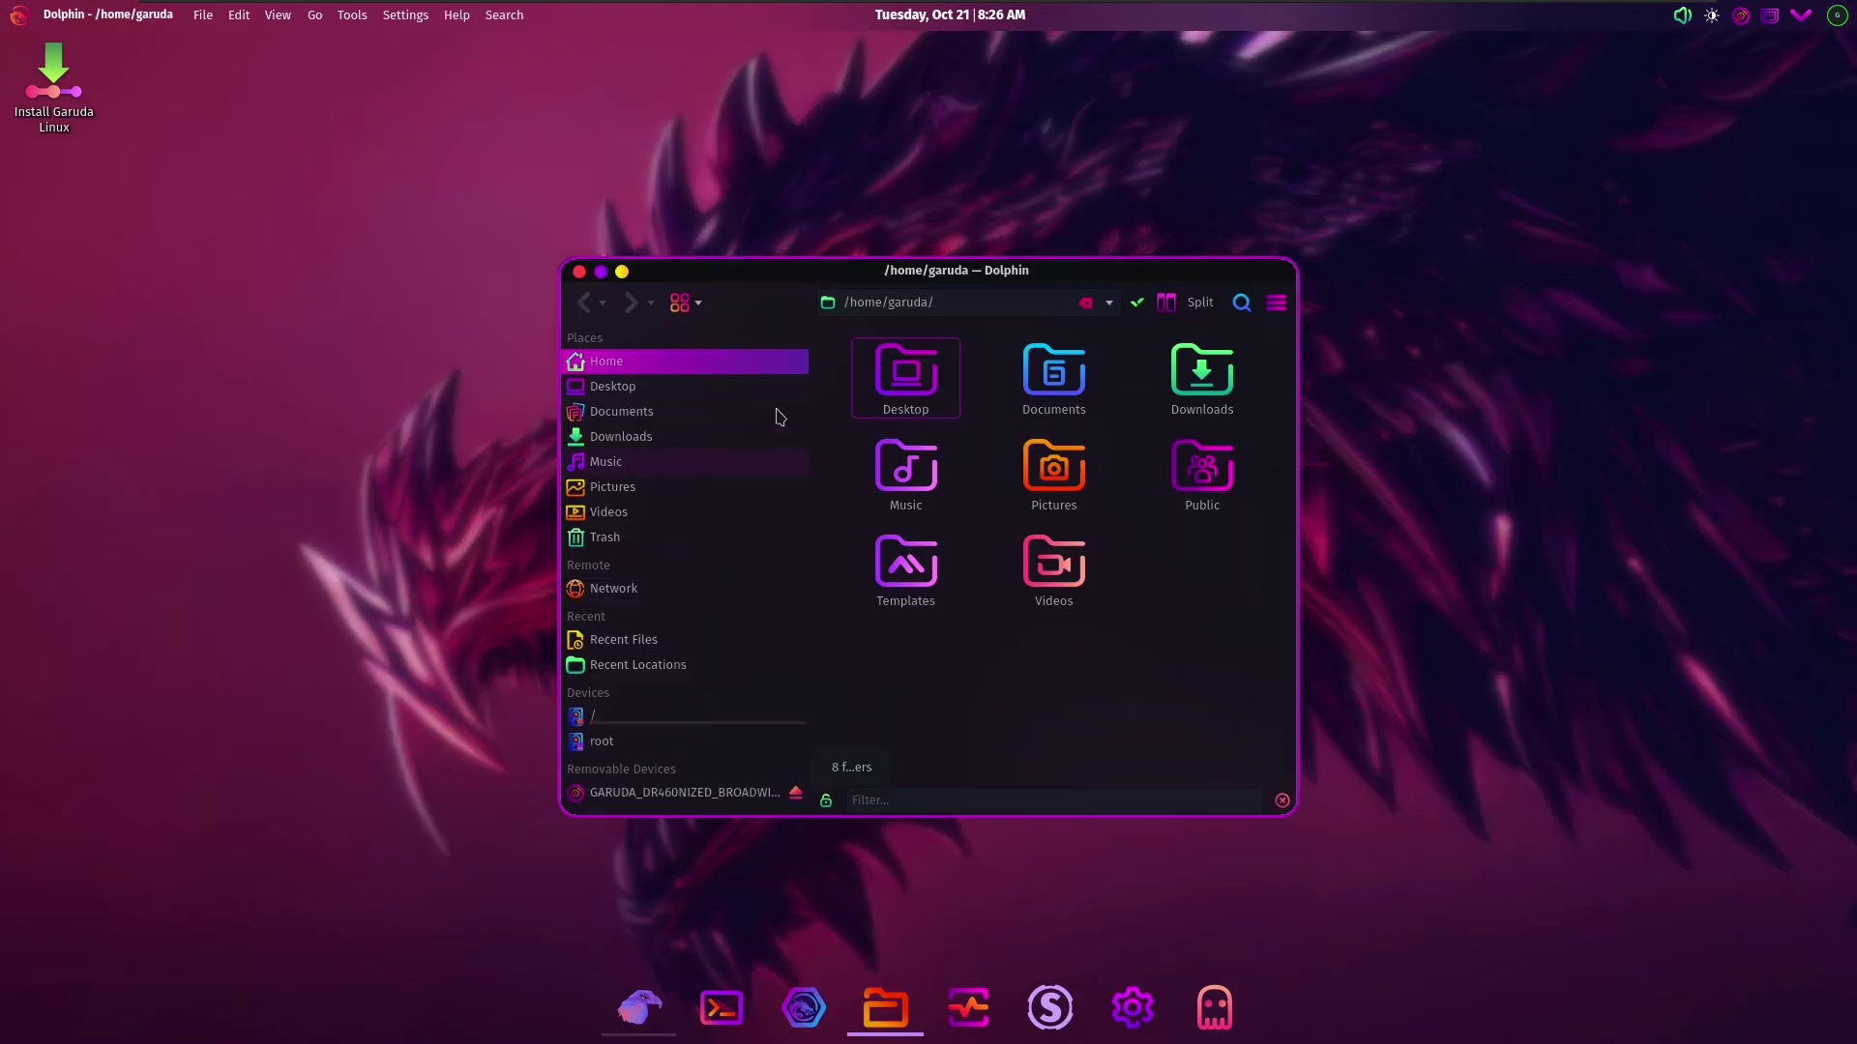
left_click_drag(883, 273, 983, 285)
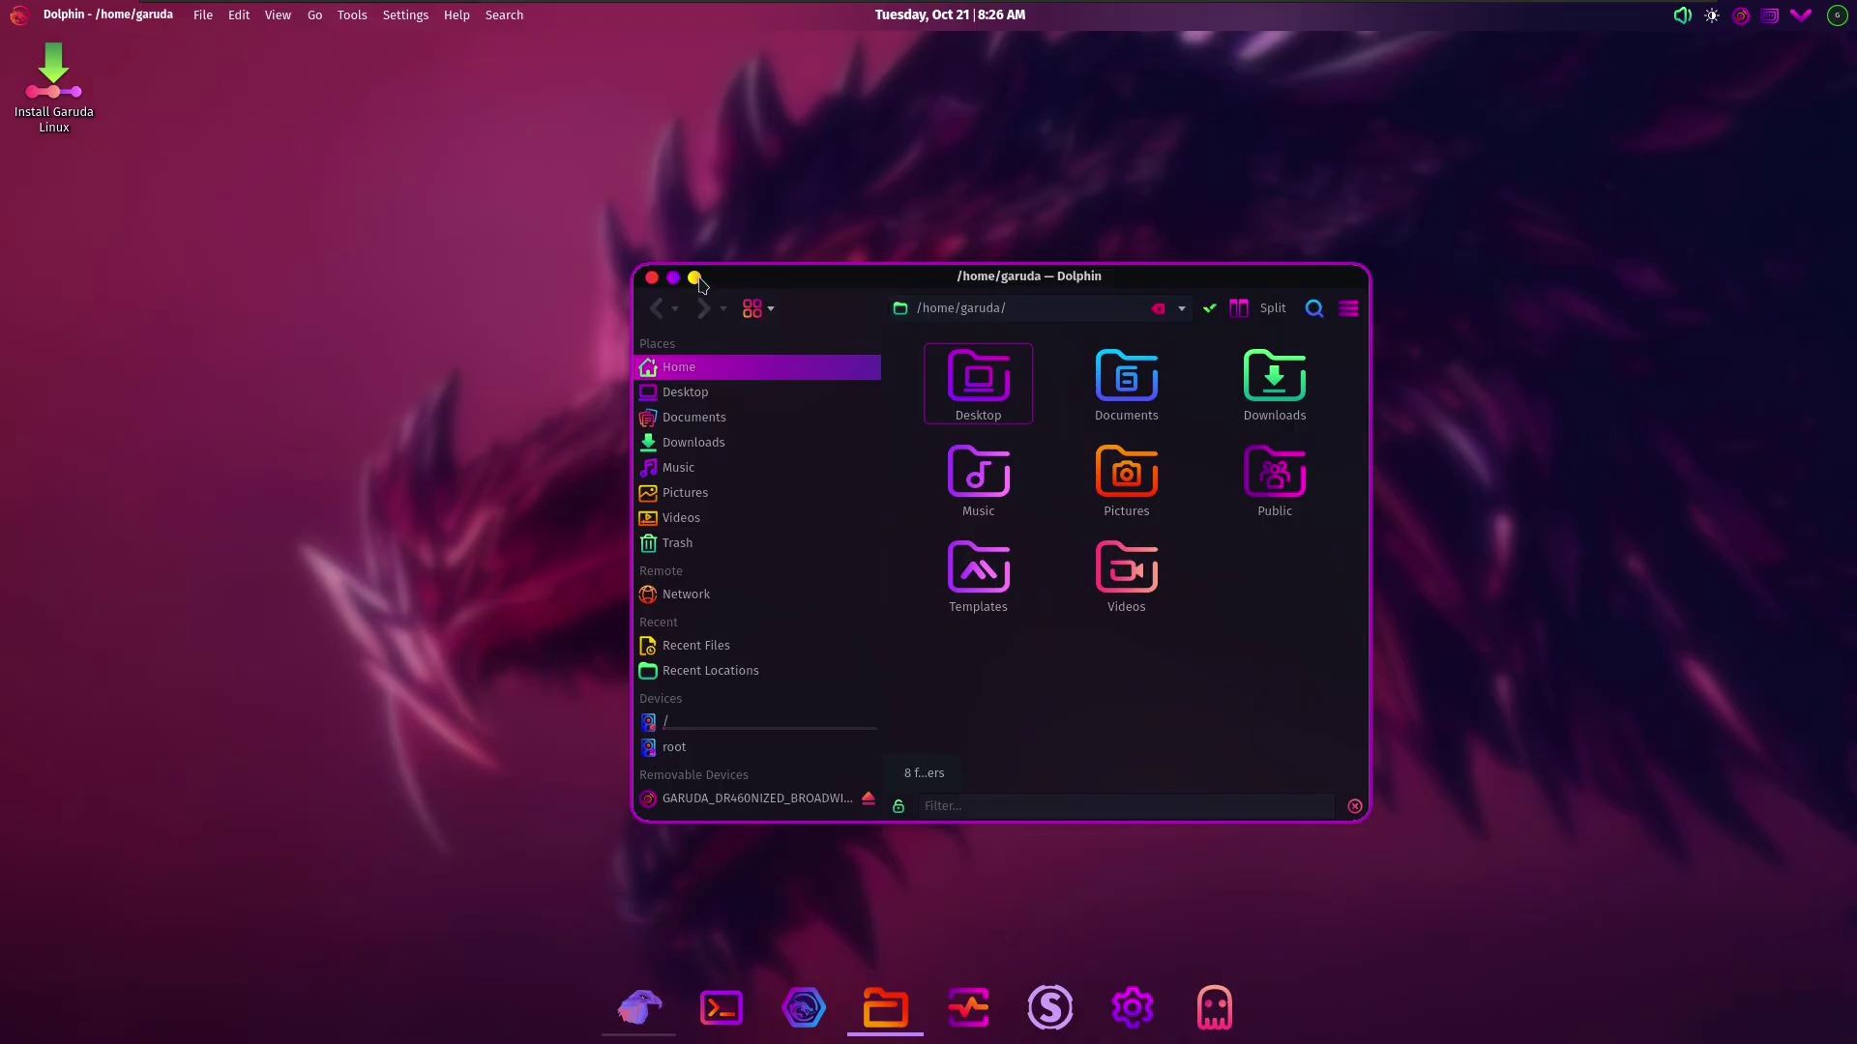
left_click(652, 279)
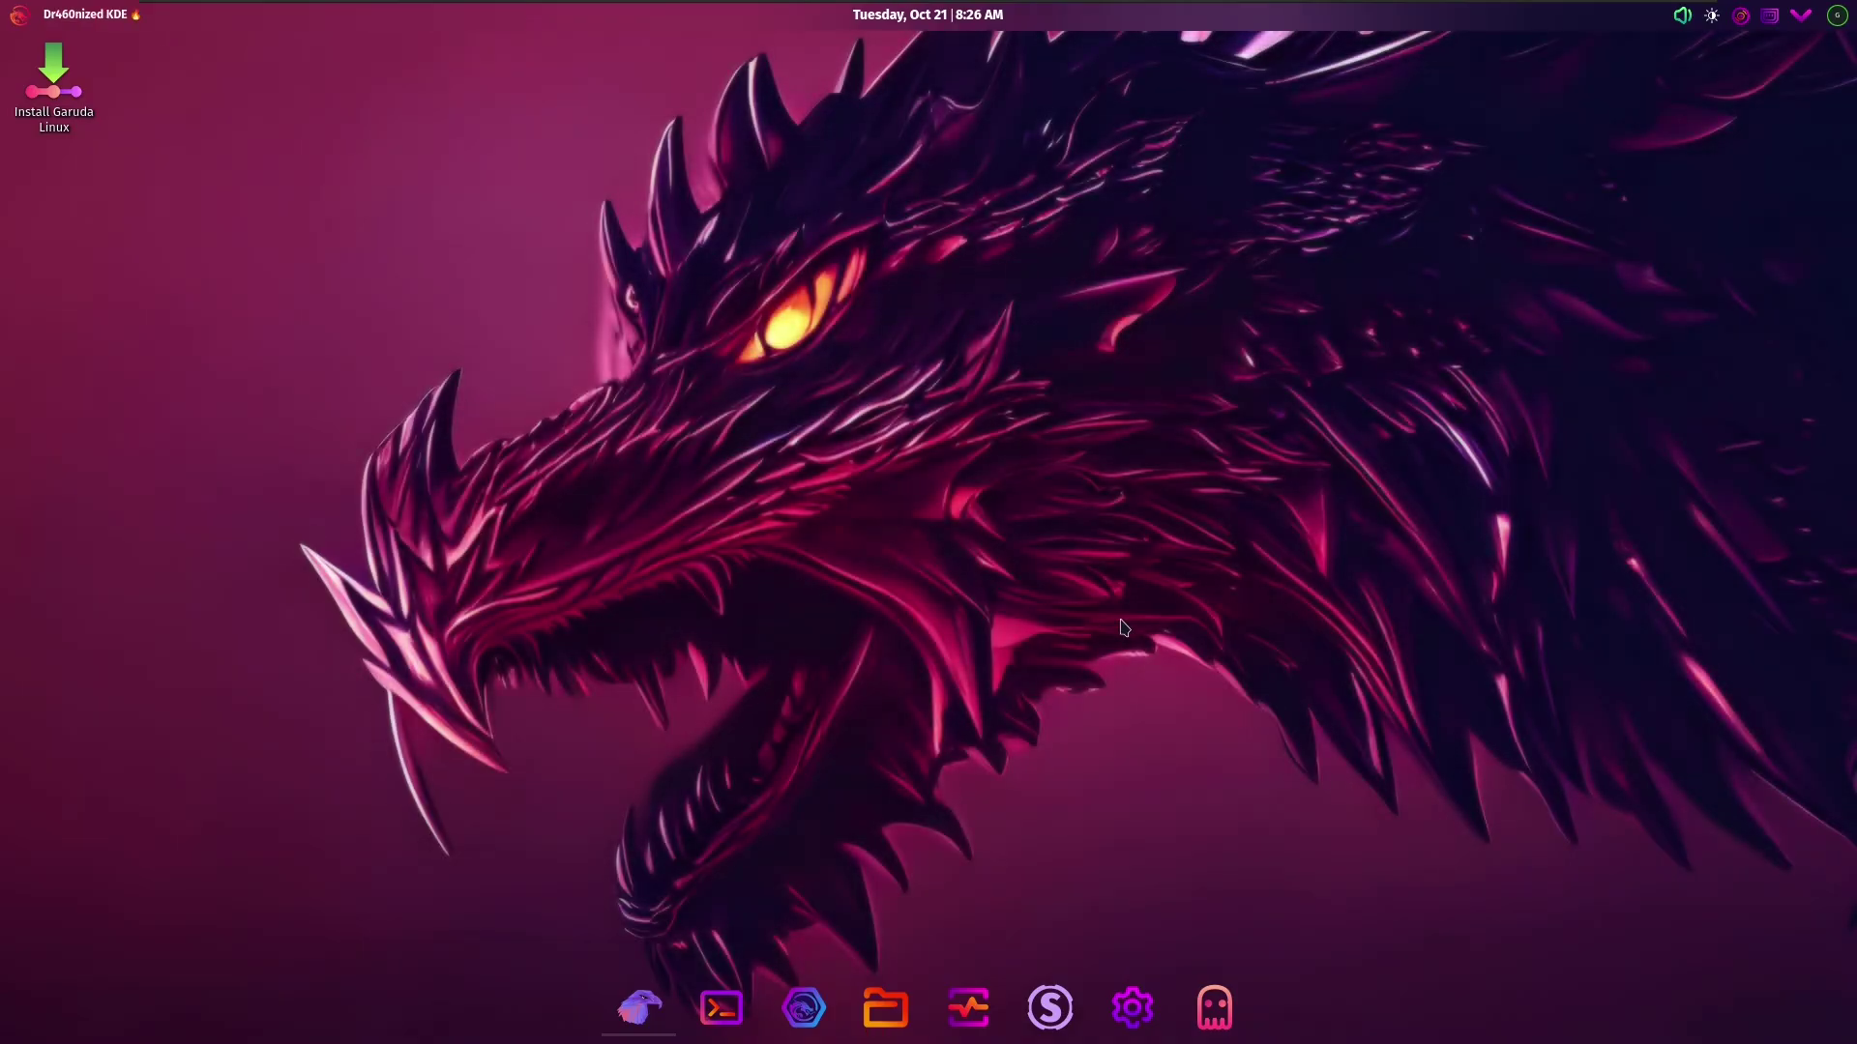
- Launch Octopi, dismiss its missing Pacman database error, close it, and toggle the status panel twice
left_click(1220, 1011)
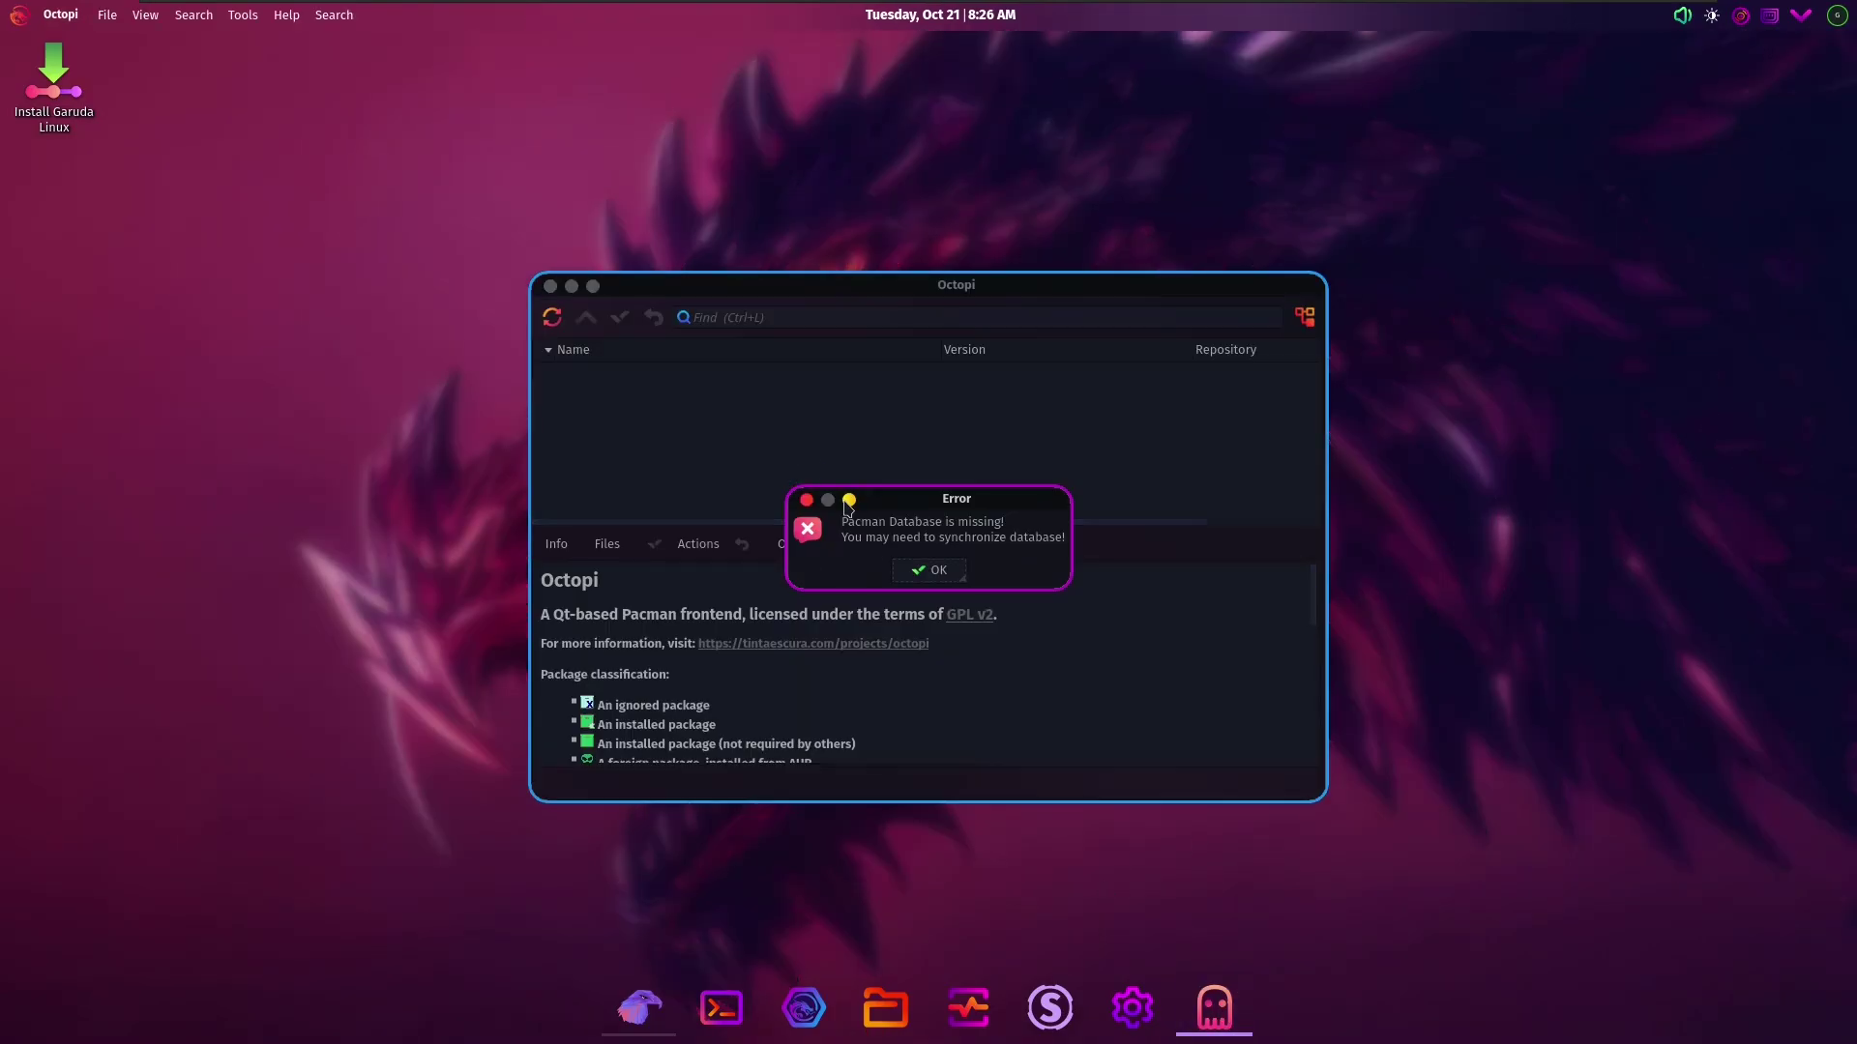
left_click(918, 575)
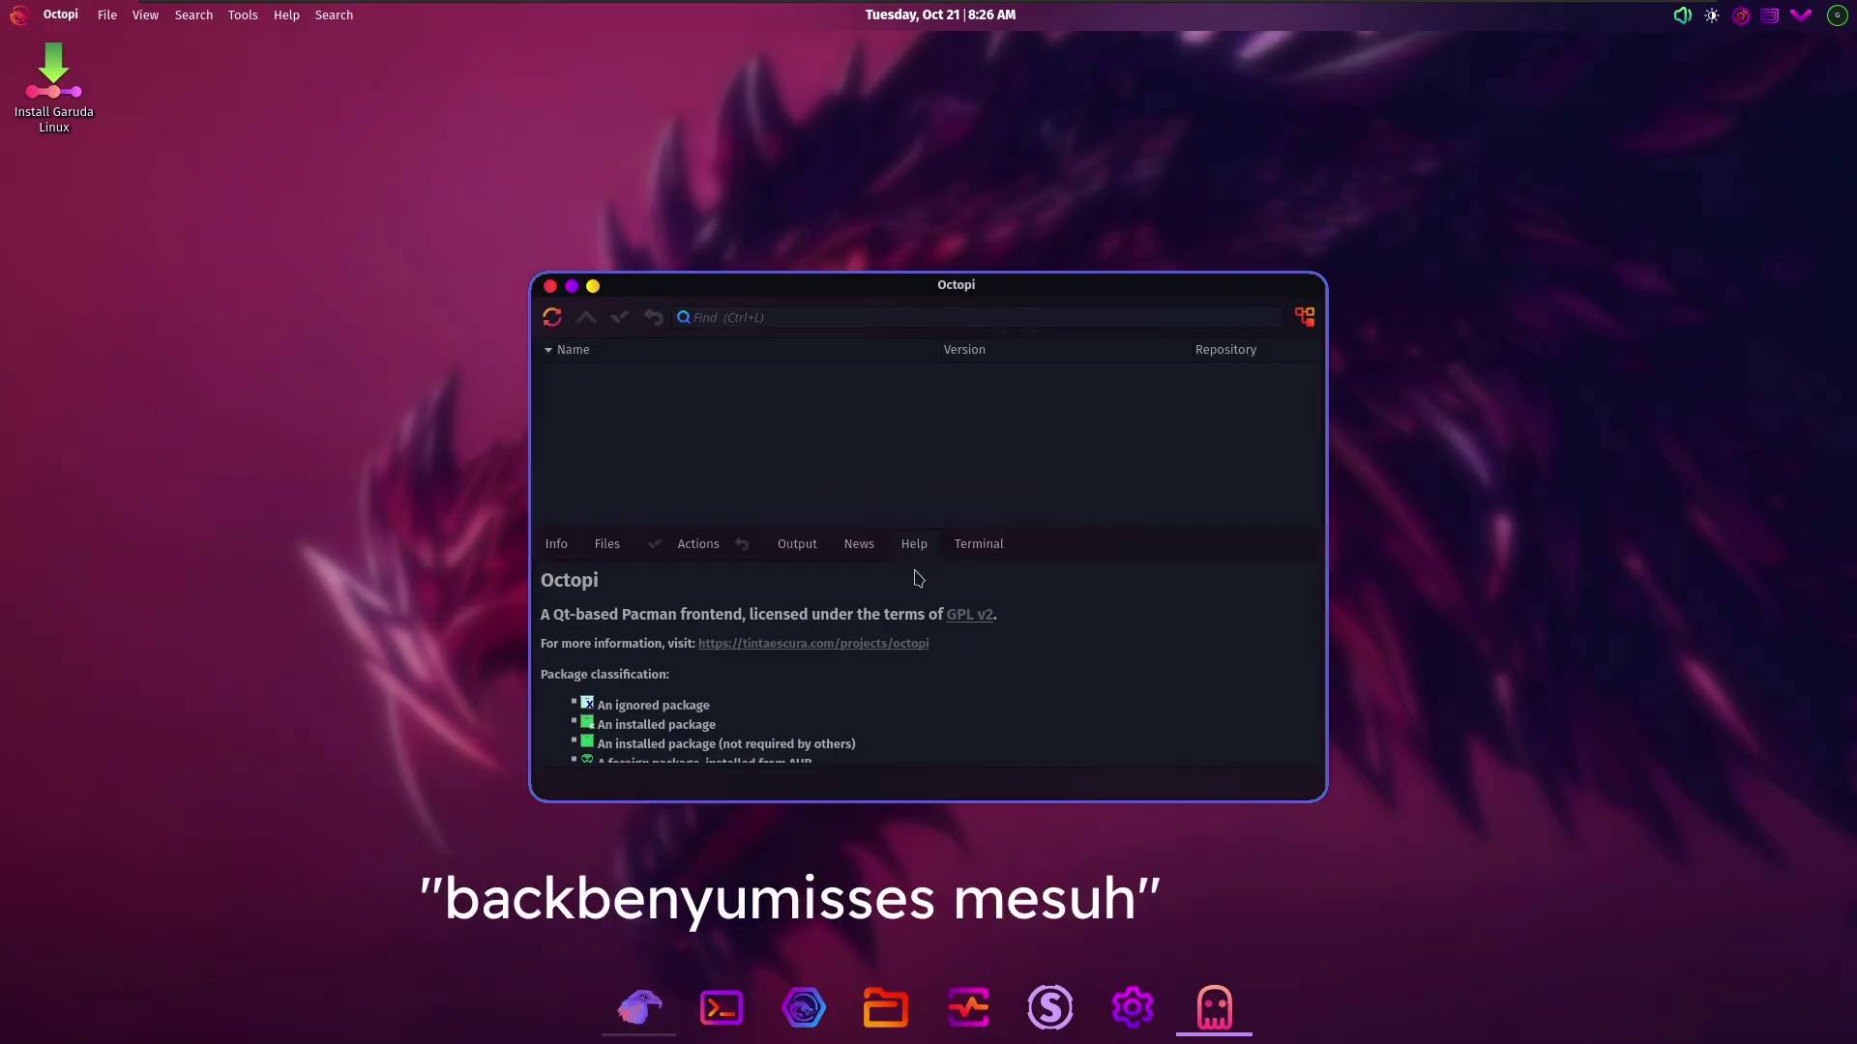
left_click(550, 287)
left_click(1803, 16)
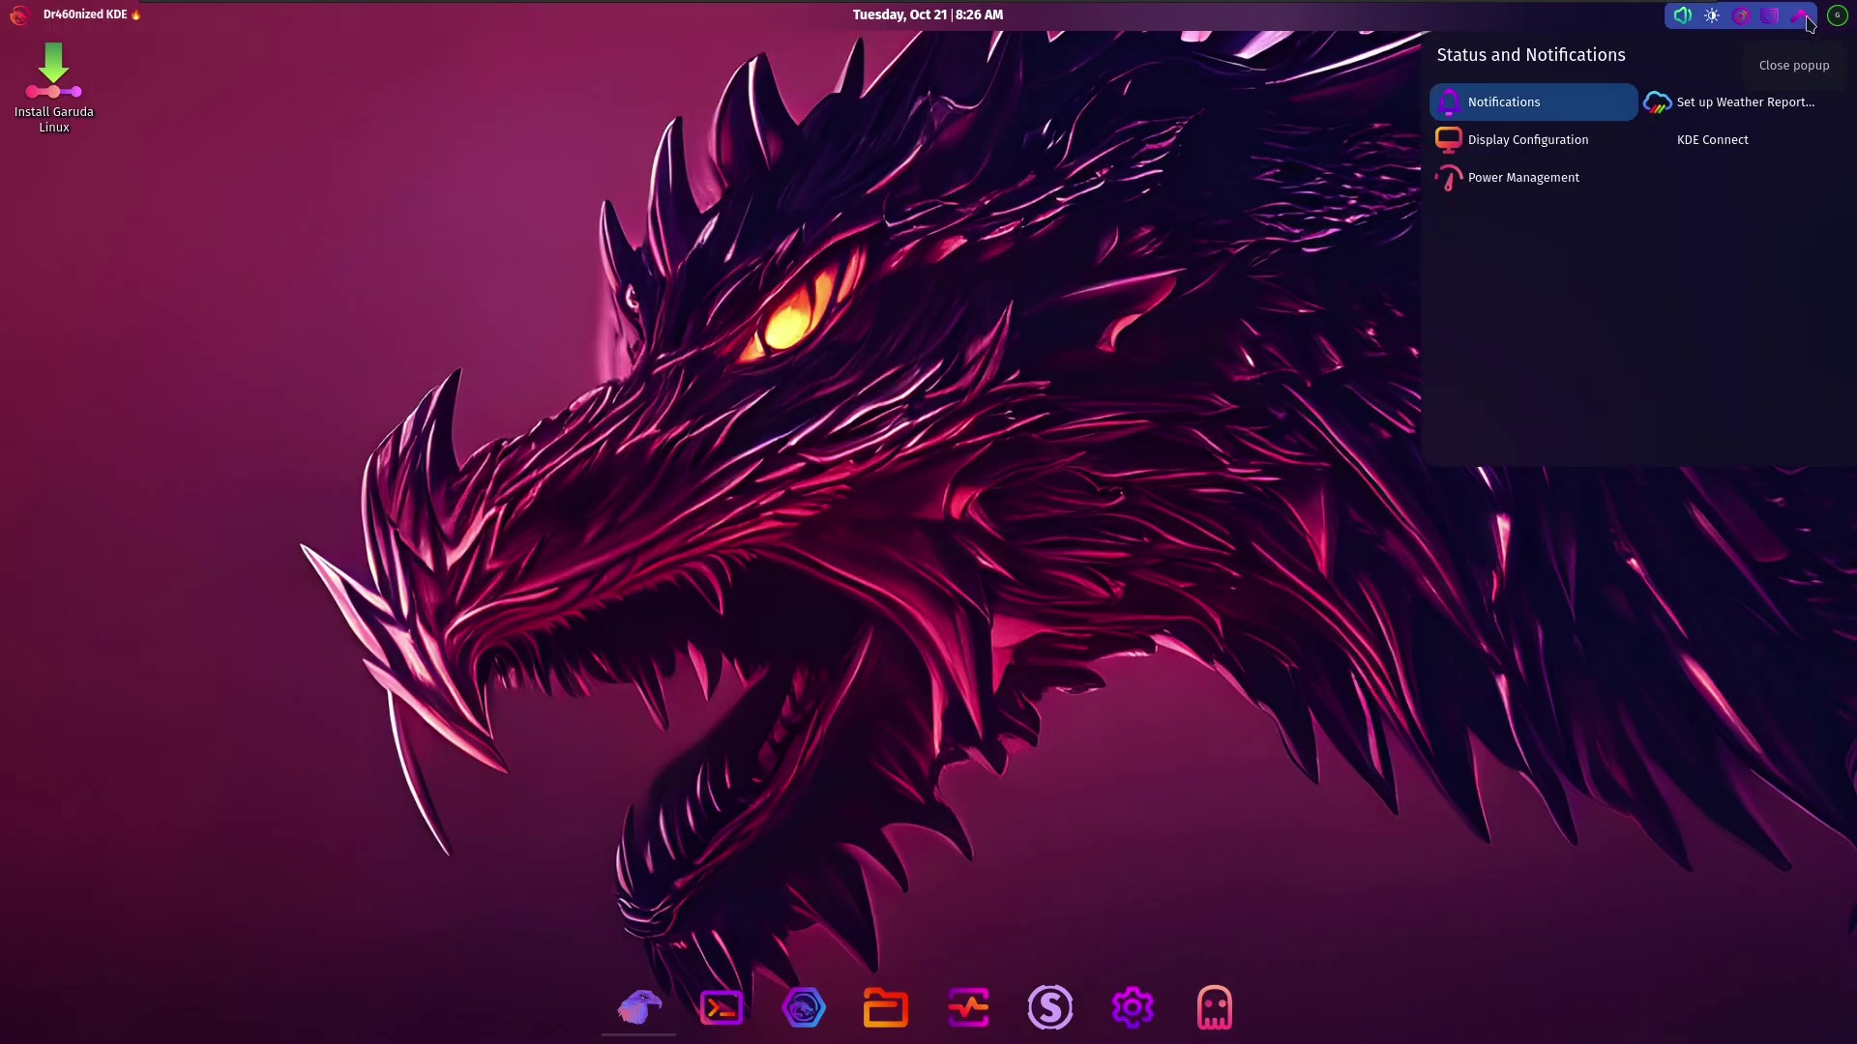
left_click(1804, 20)
left_click(1801, 19)
left_click(1800, 19)
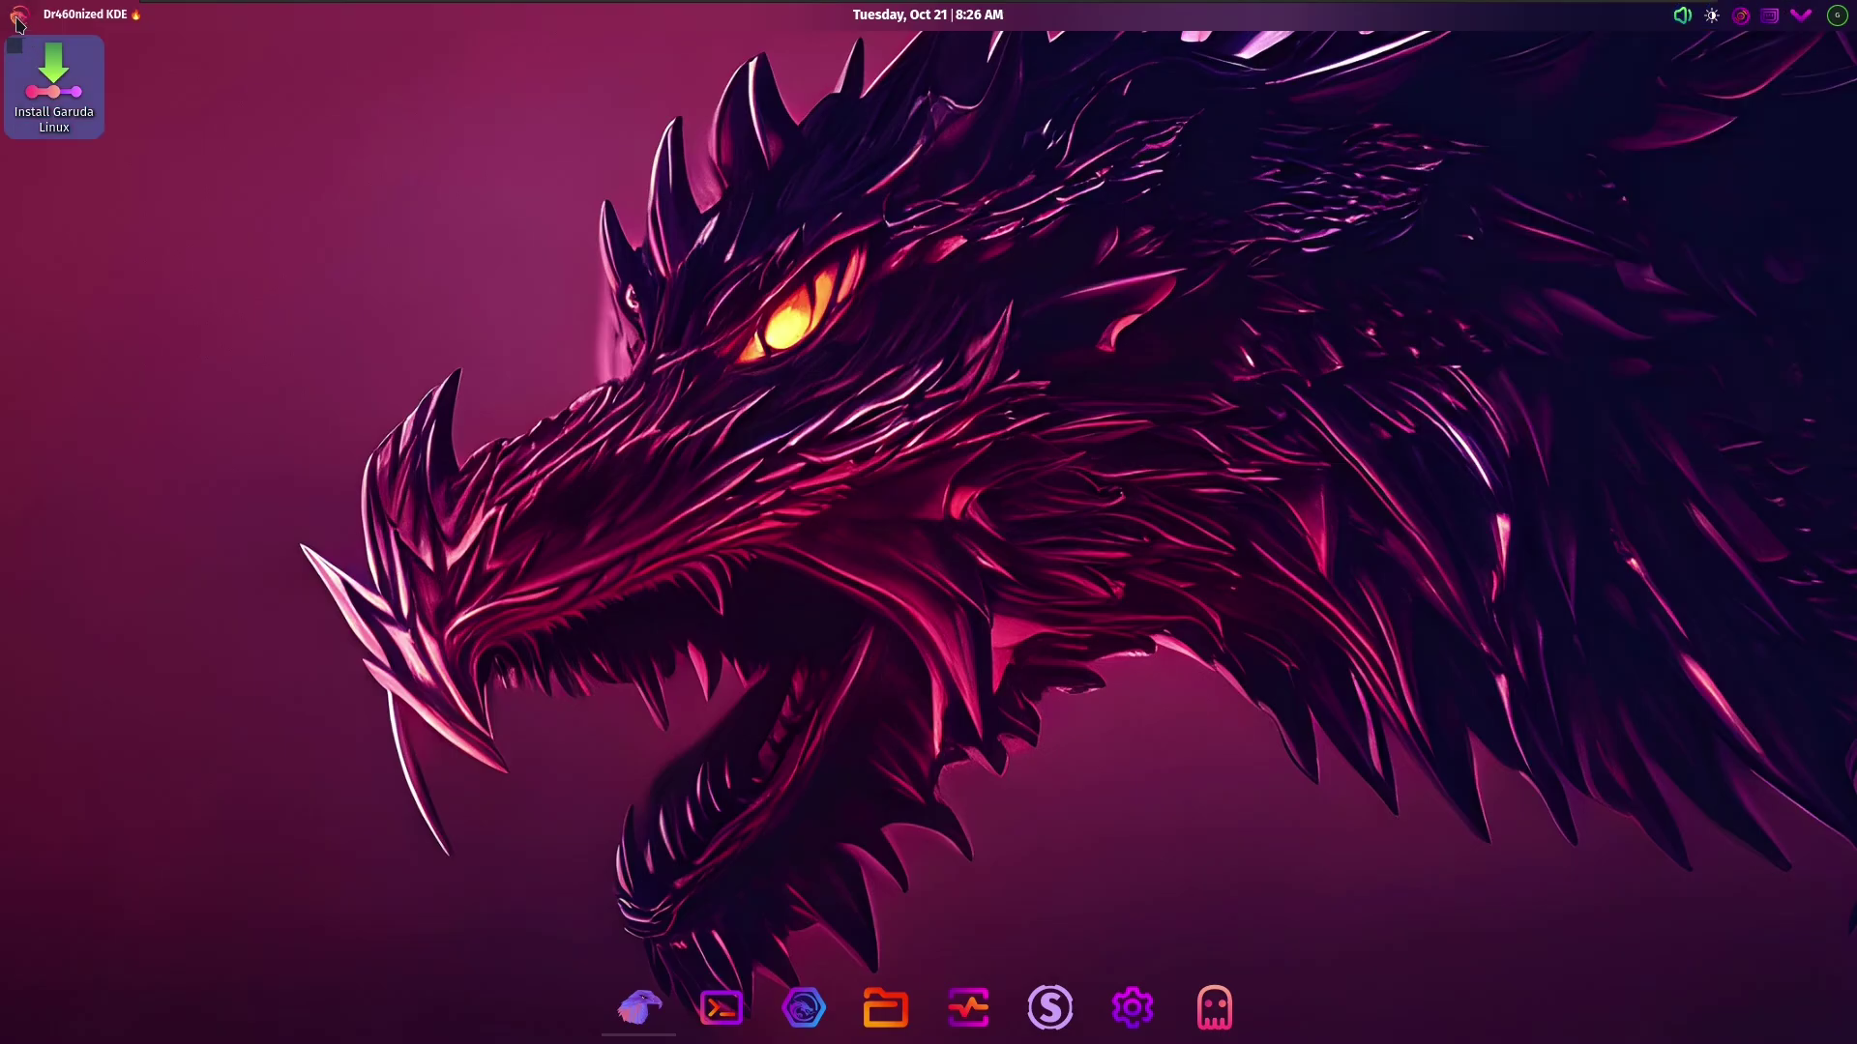
- Browse the application launcher categories, close it, and reopen it on Favorites
left_click(16, 17)
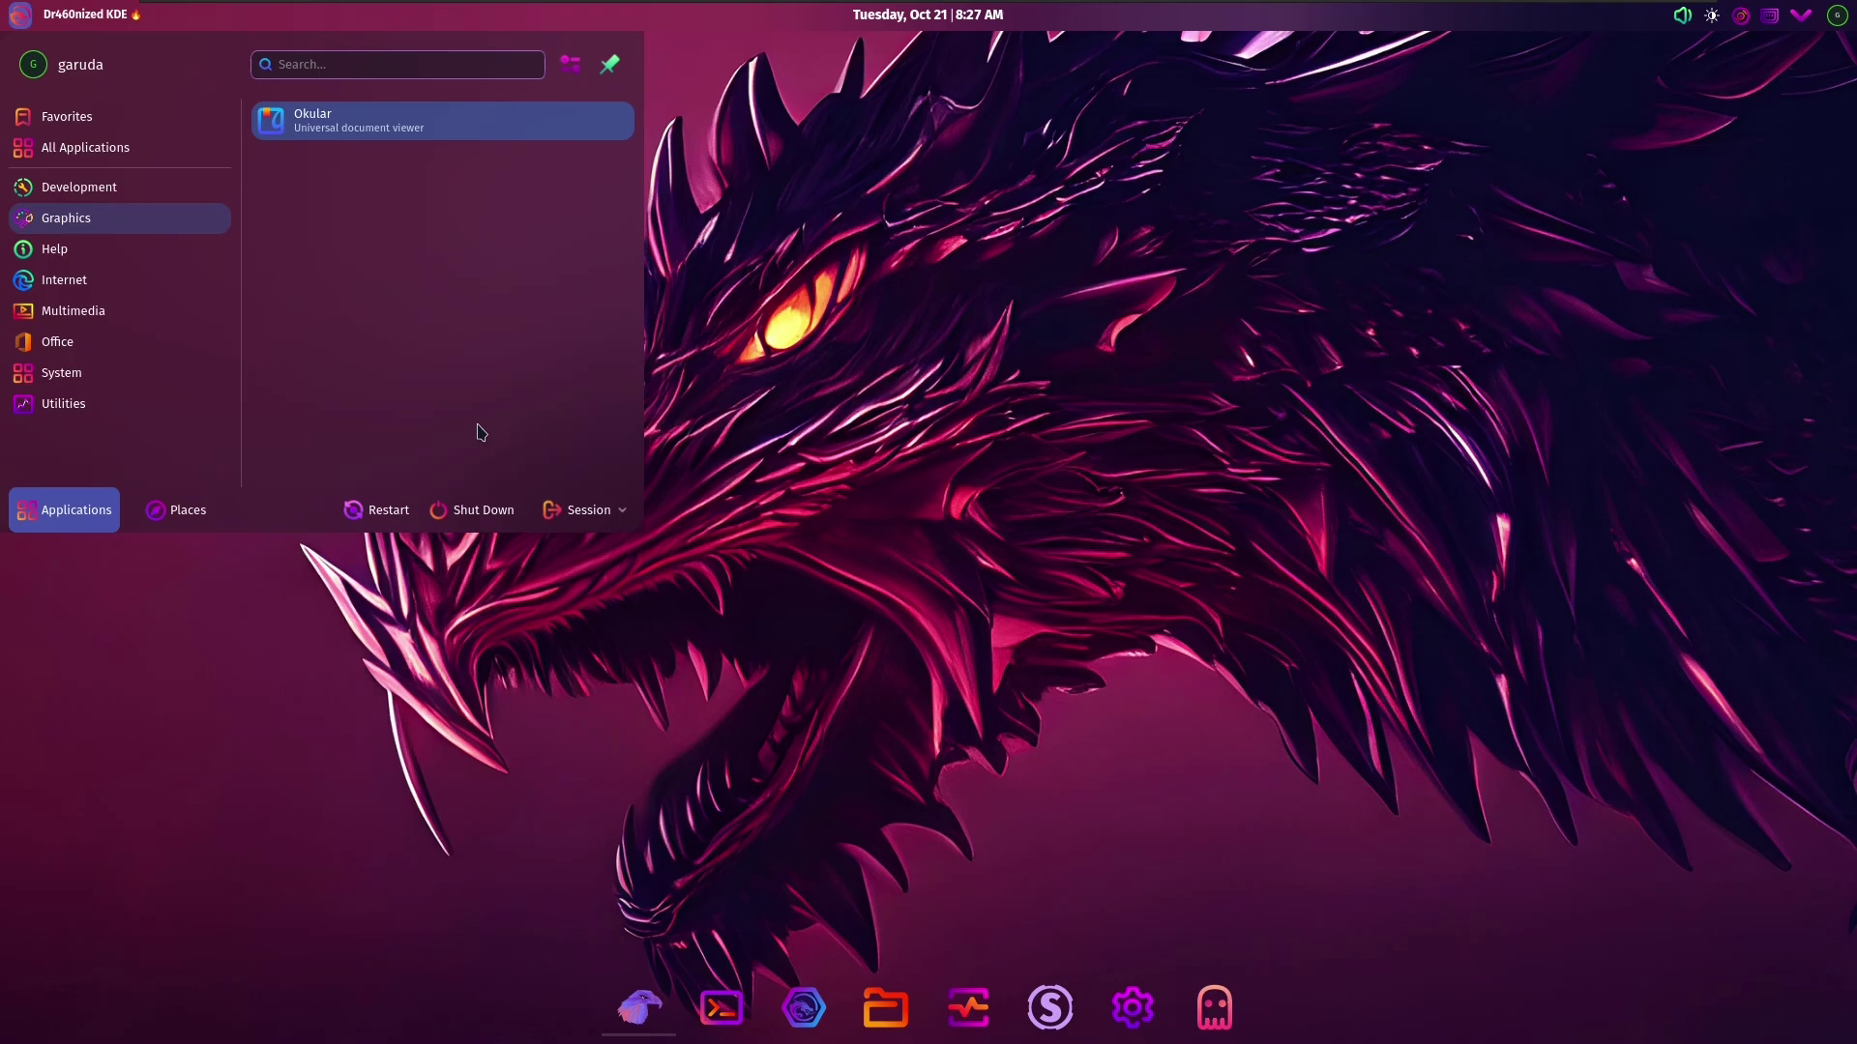
left_click(1022, 396)
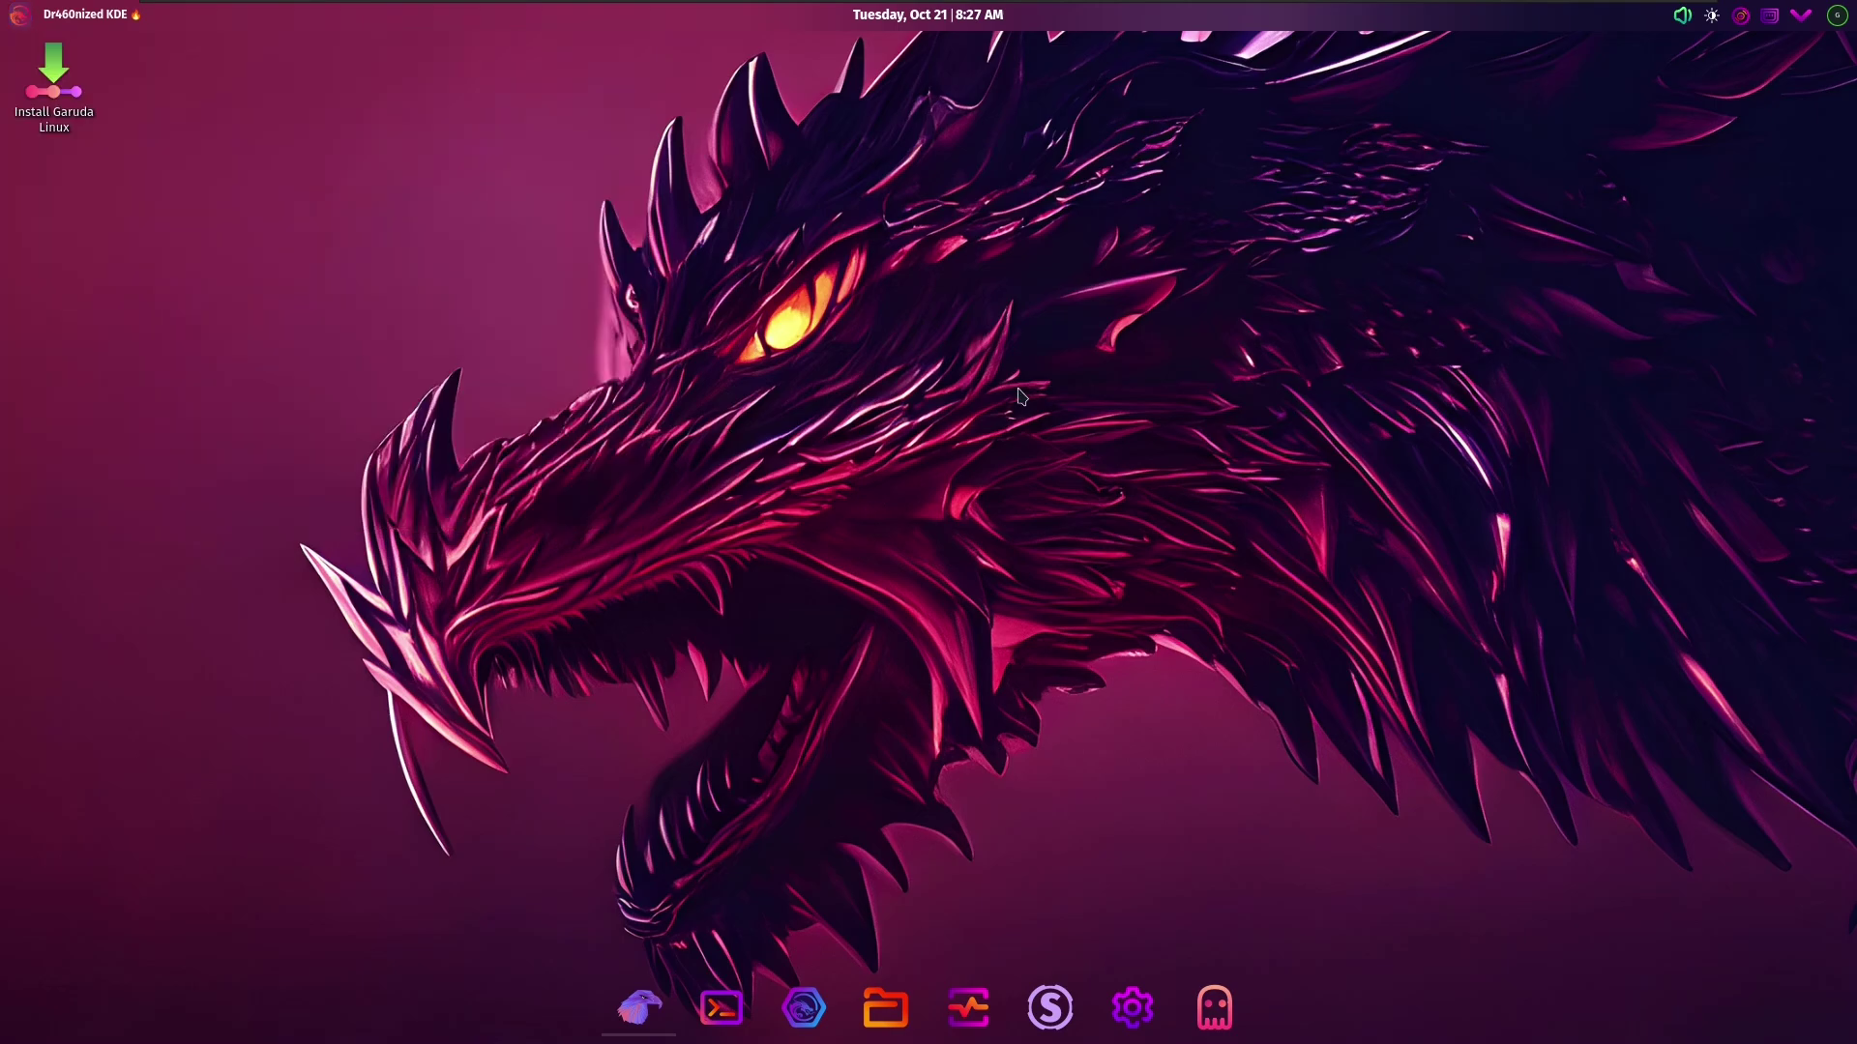
left_click(19, 15)
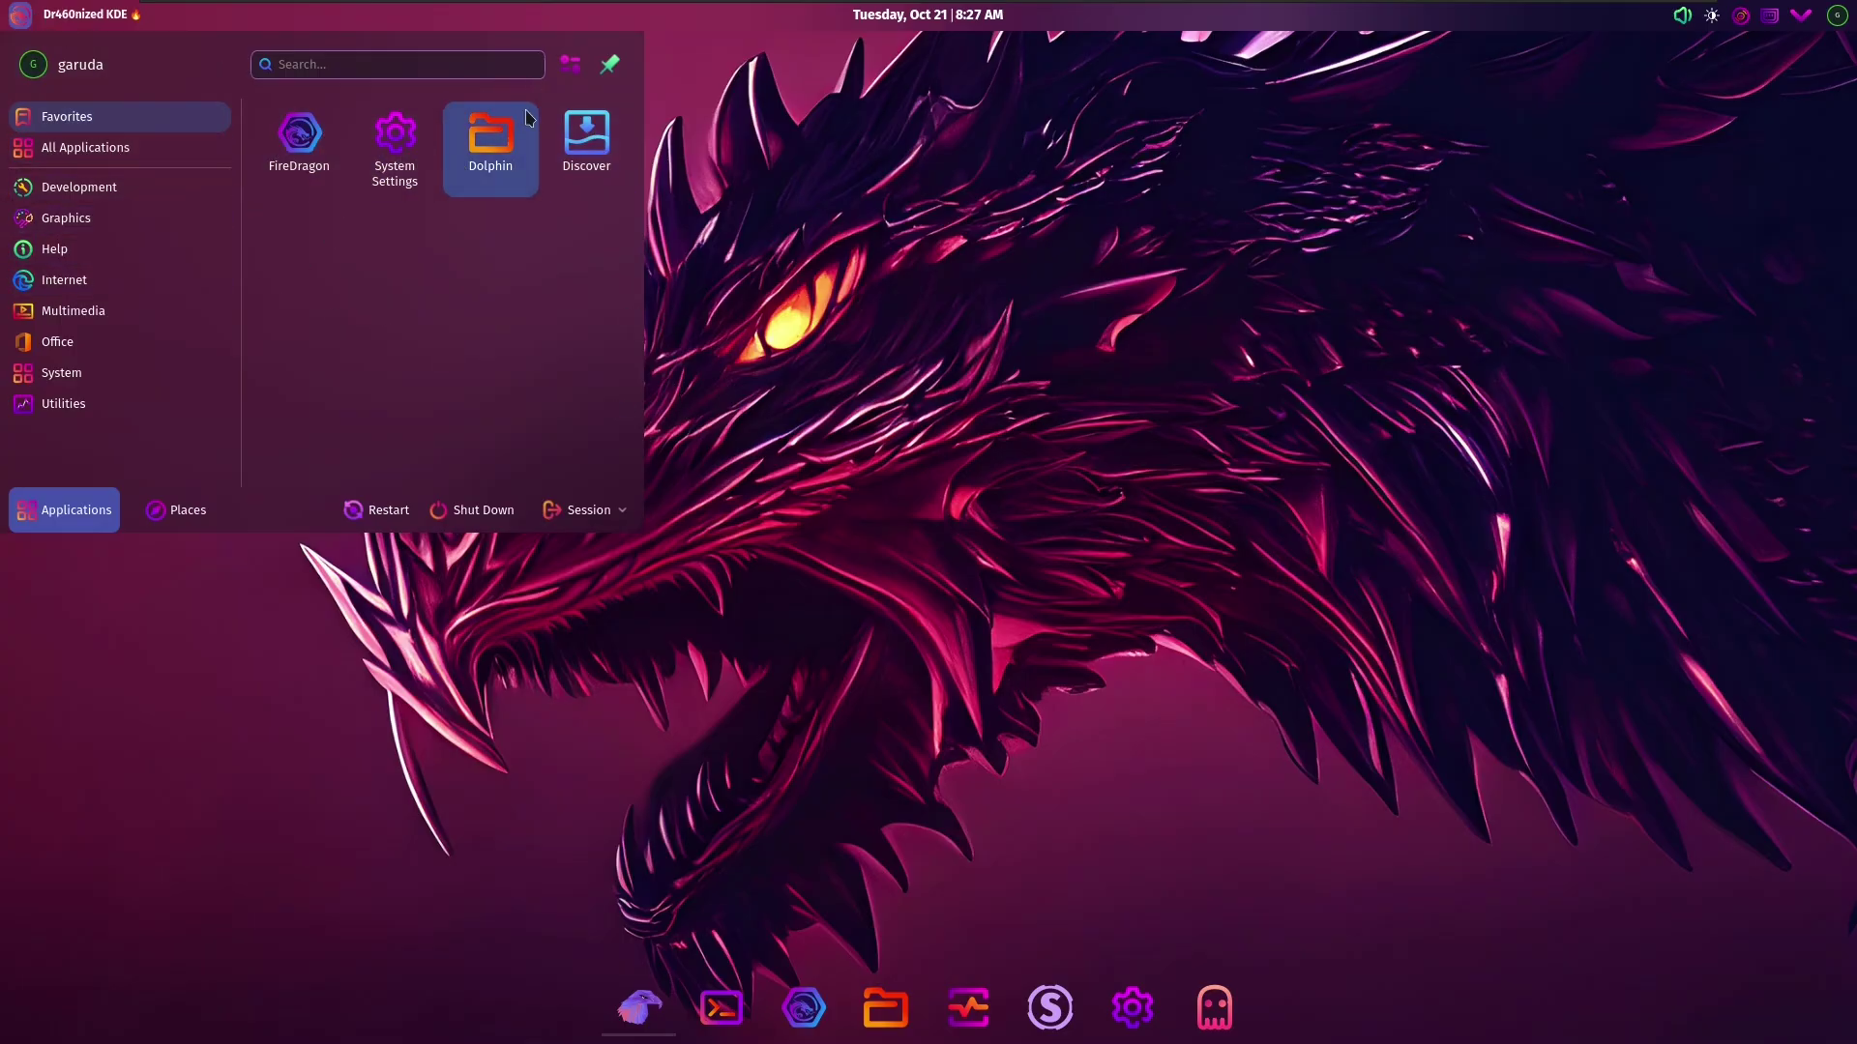
- In System Settings, set the icon theme to candy-icons under Colors & Themes and apply it
left_click(399, 150)
scroll(623, 522, "down", 3)
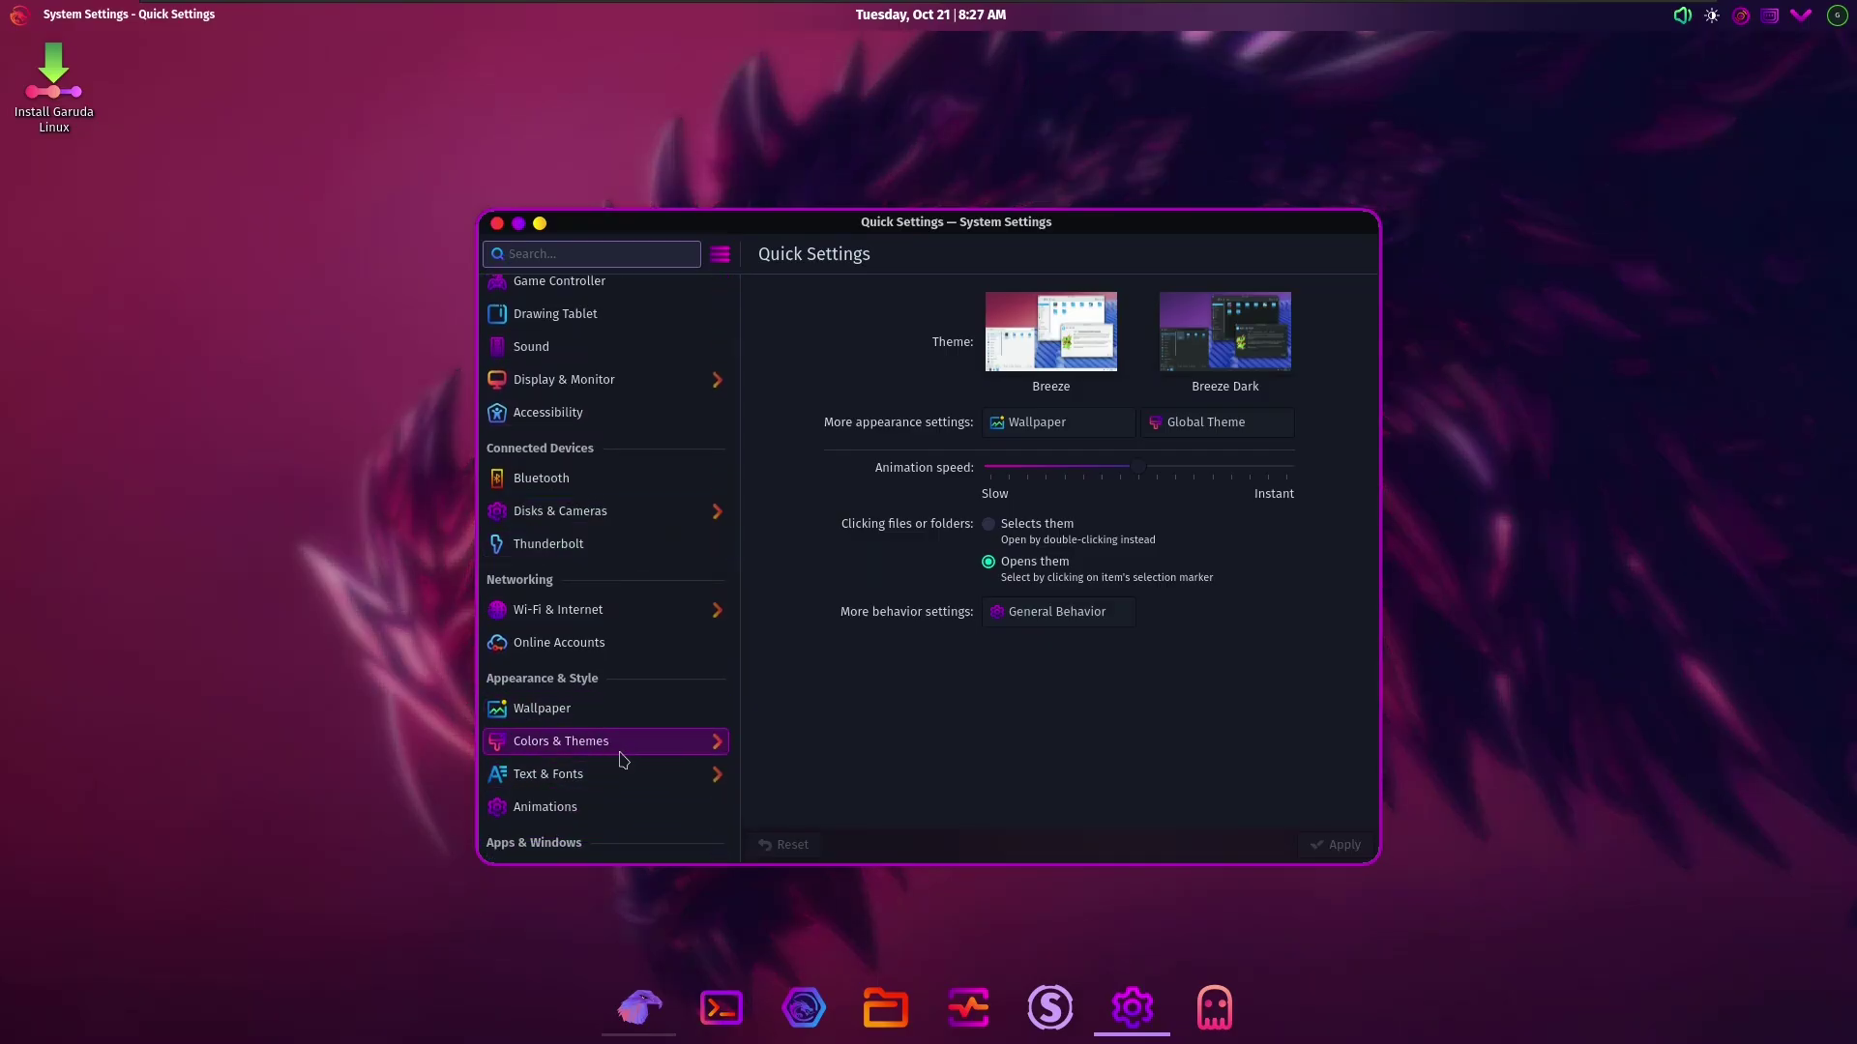
scroll(630, 786, "down", 8)
scroll(591, 718, "up", 4)
left_click(561, 447)
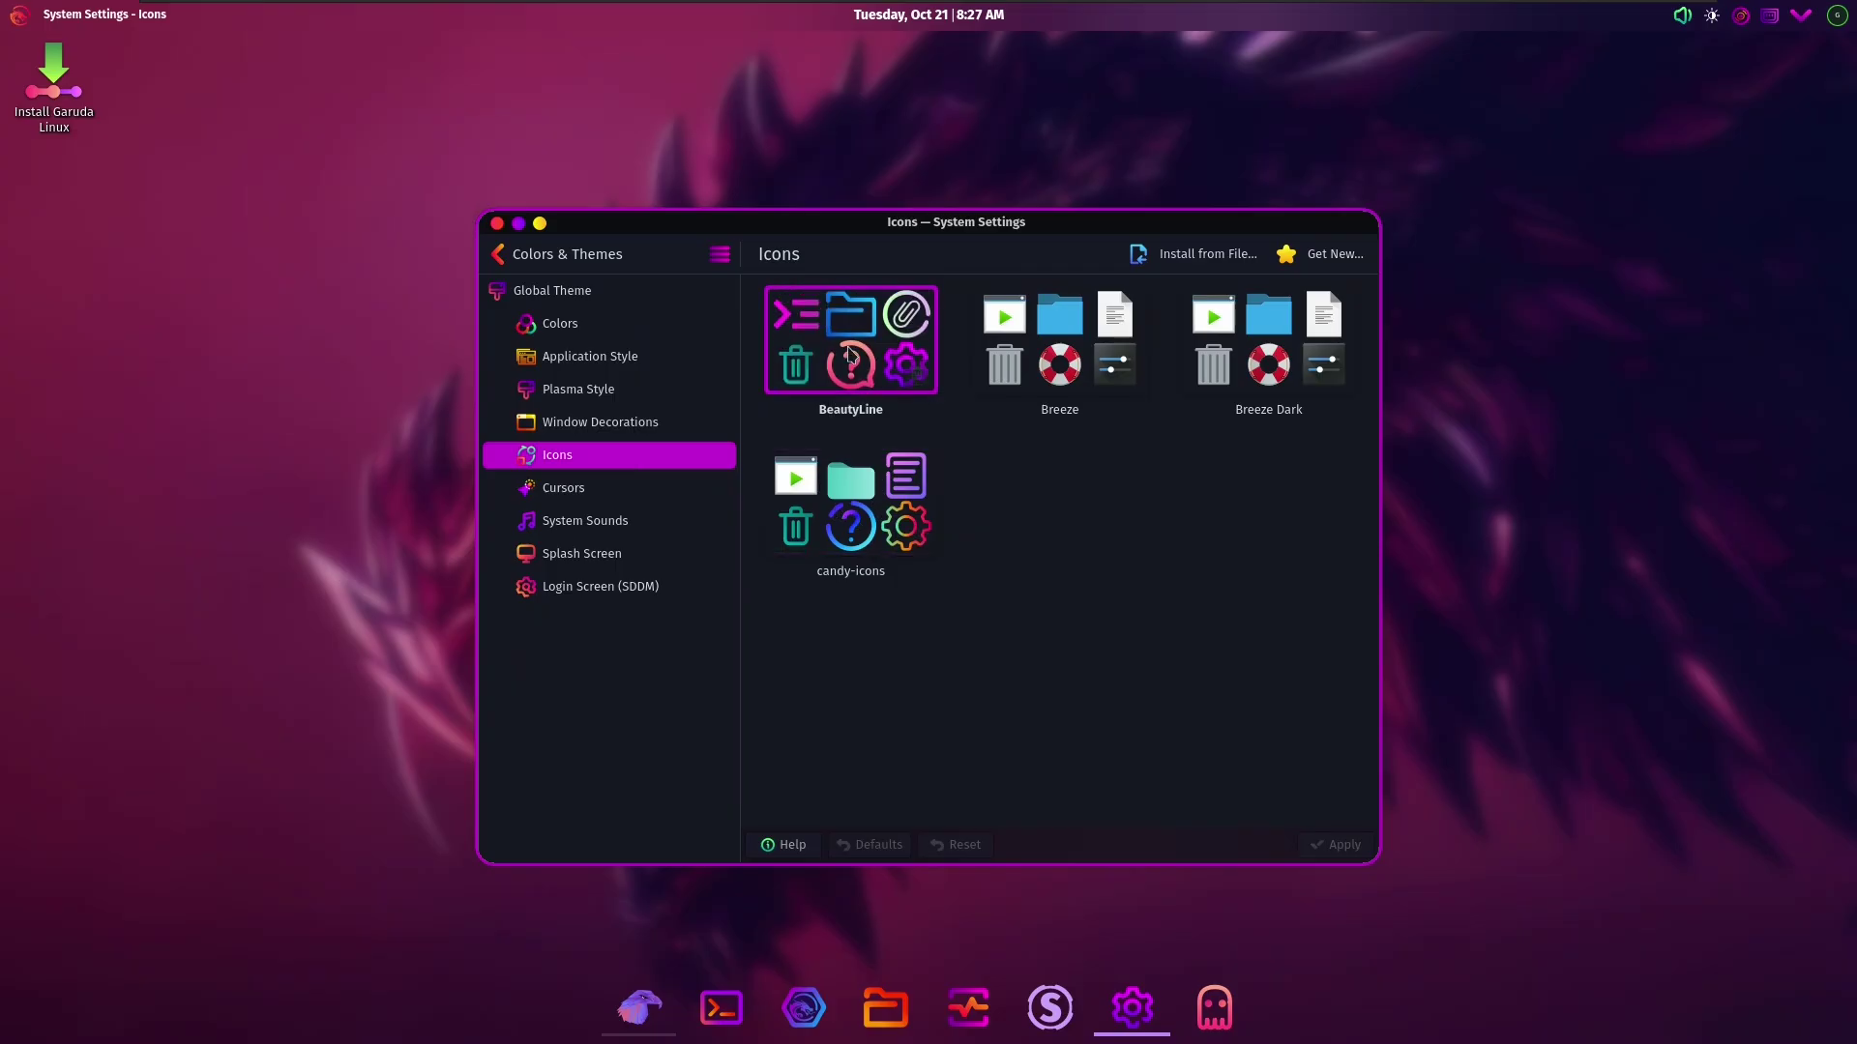
left_click(851, 502)
left_click(1309, 847)
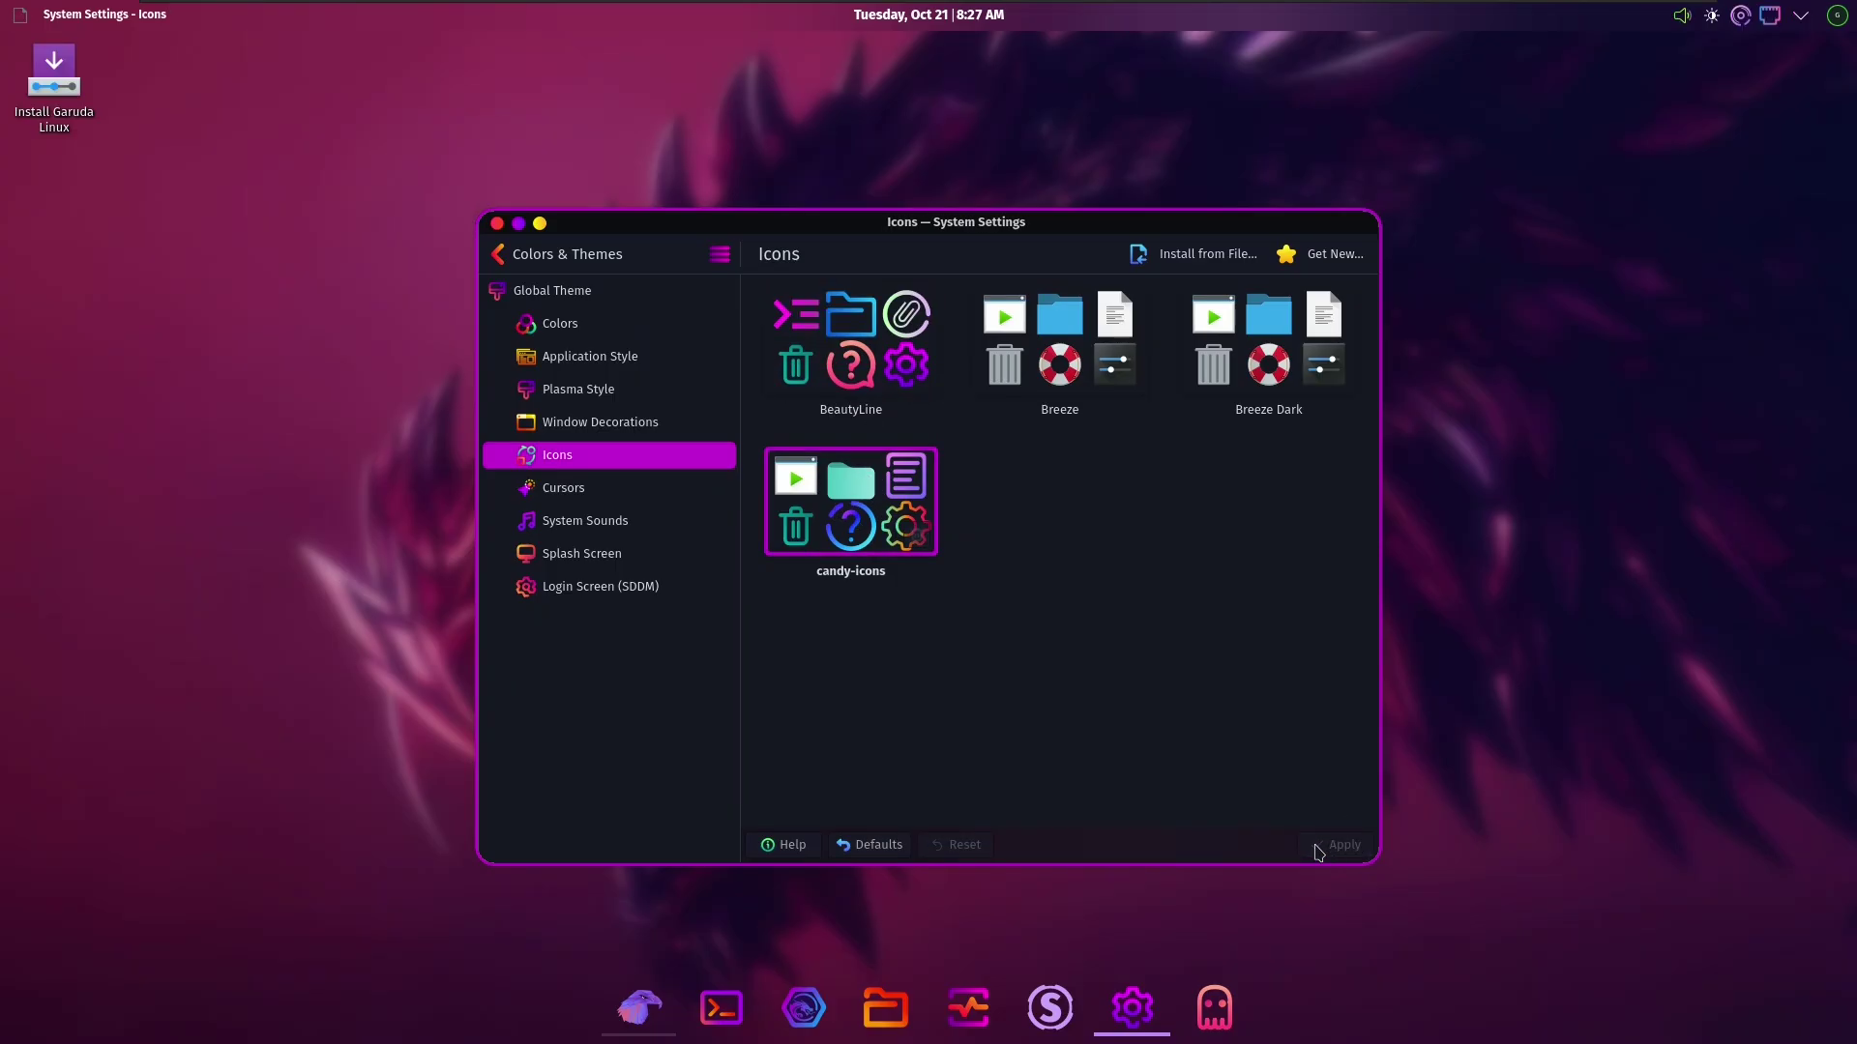
- Open and close the application launcher and panel options, then return to System Settings
left_click(21, 15)
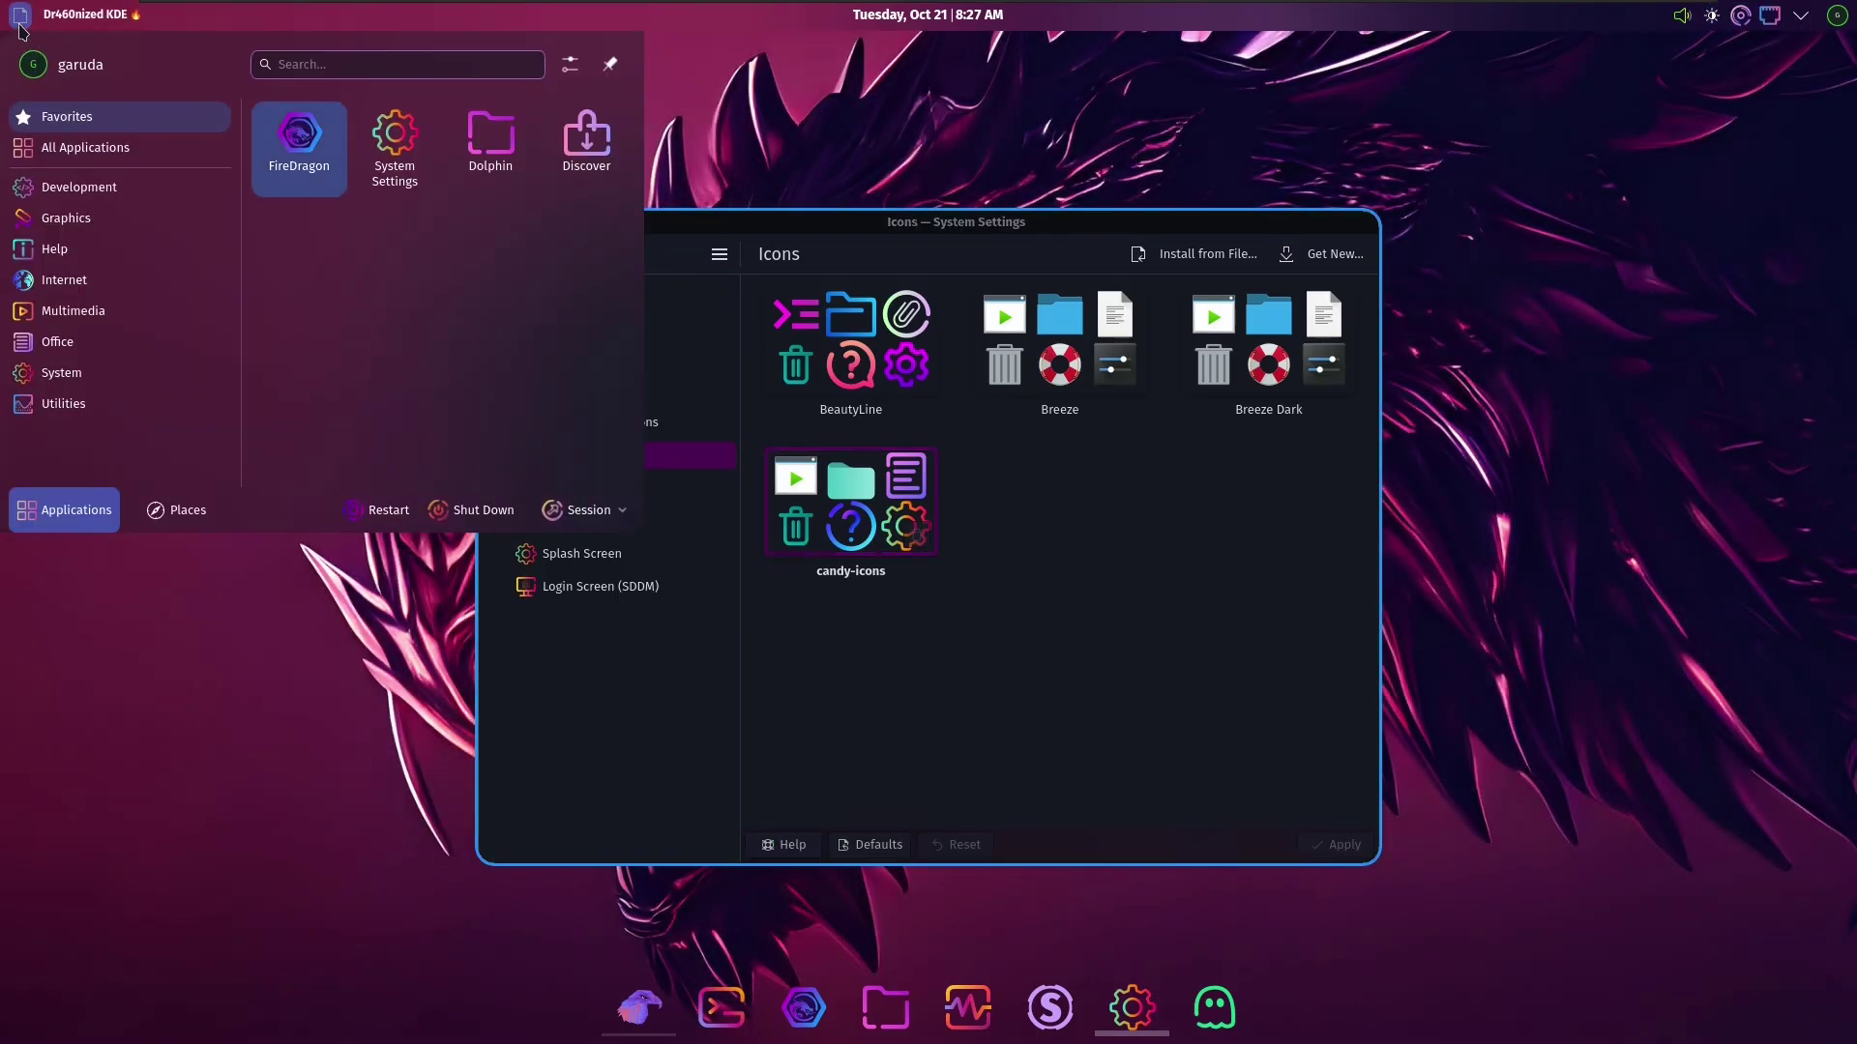
left_click(20, 15)
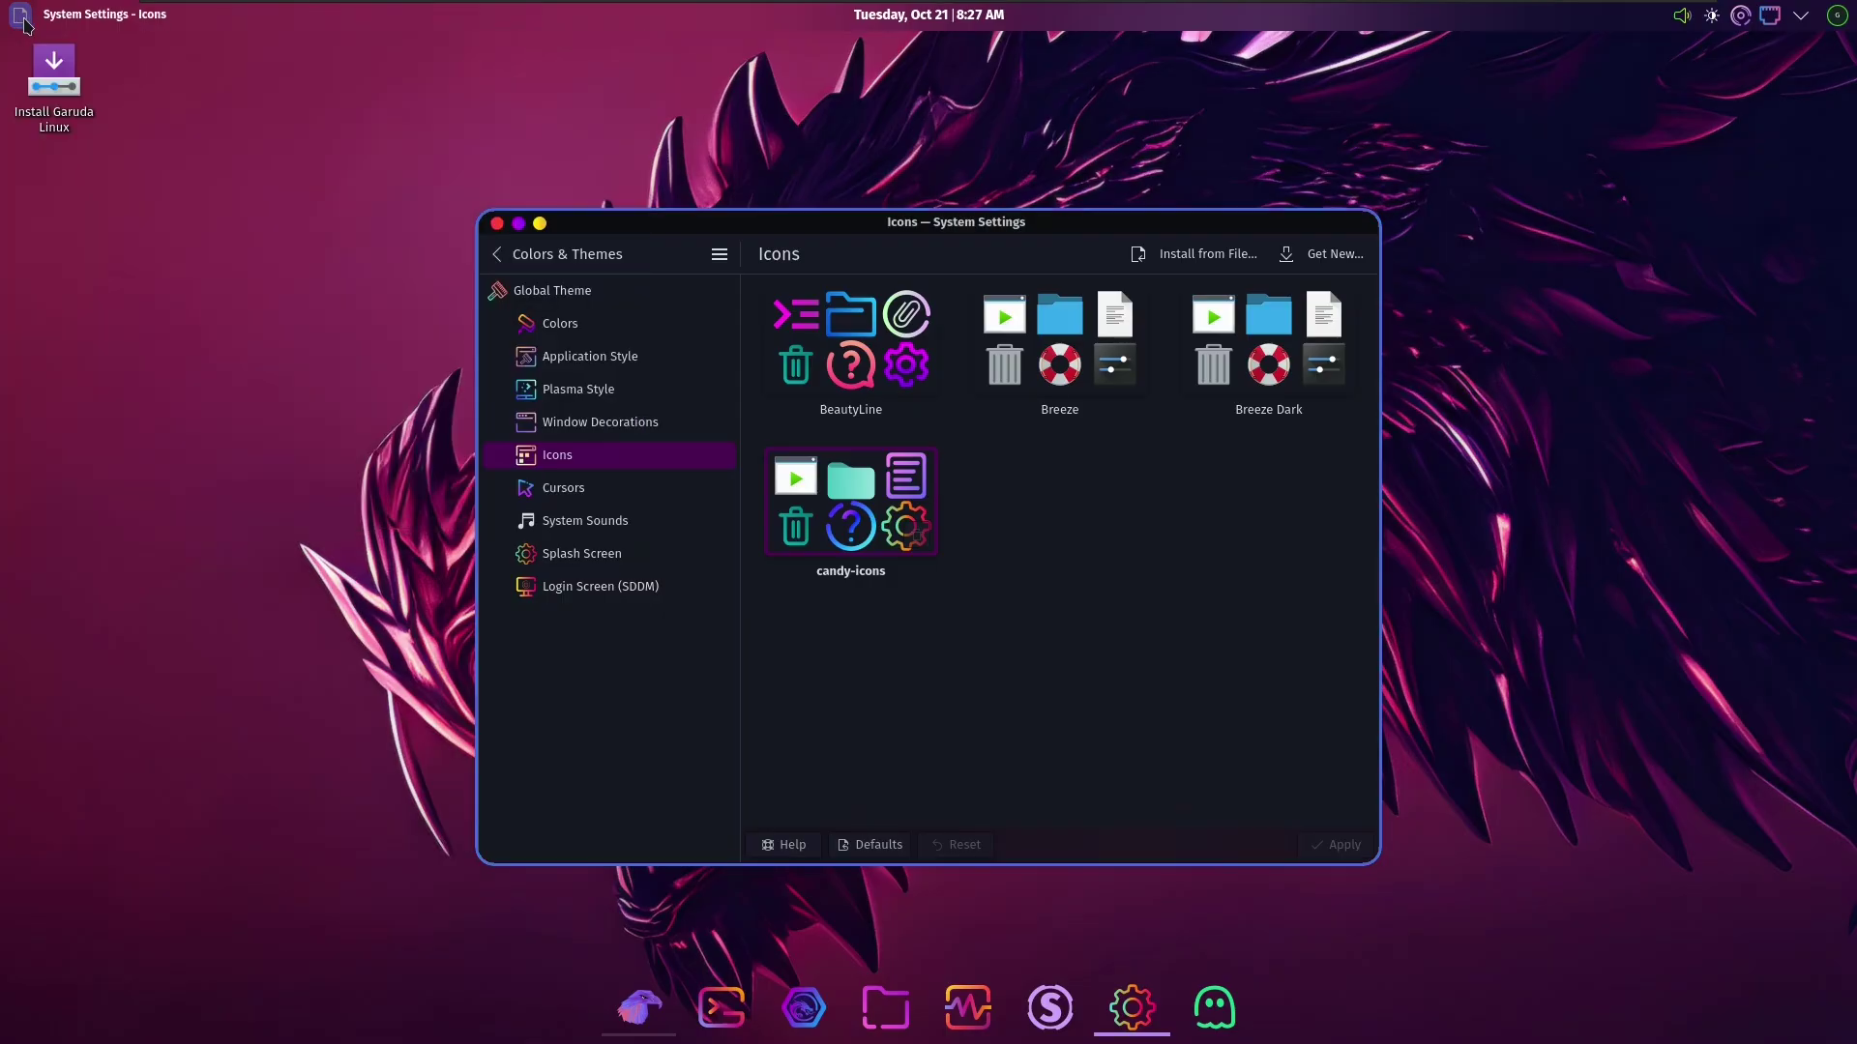
right_click(20, 15)
left_click(505, 109)
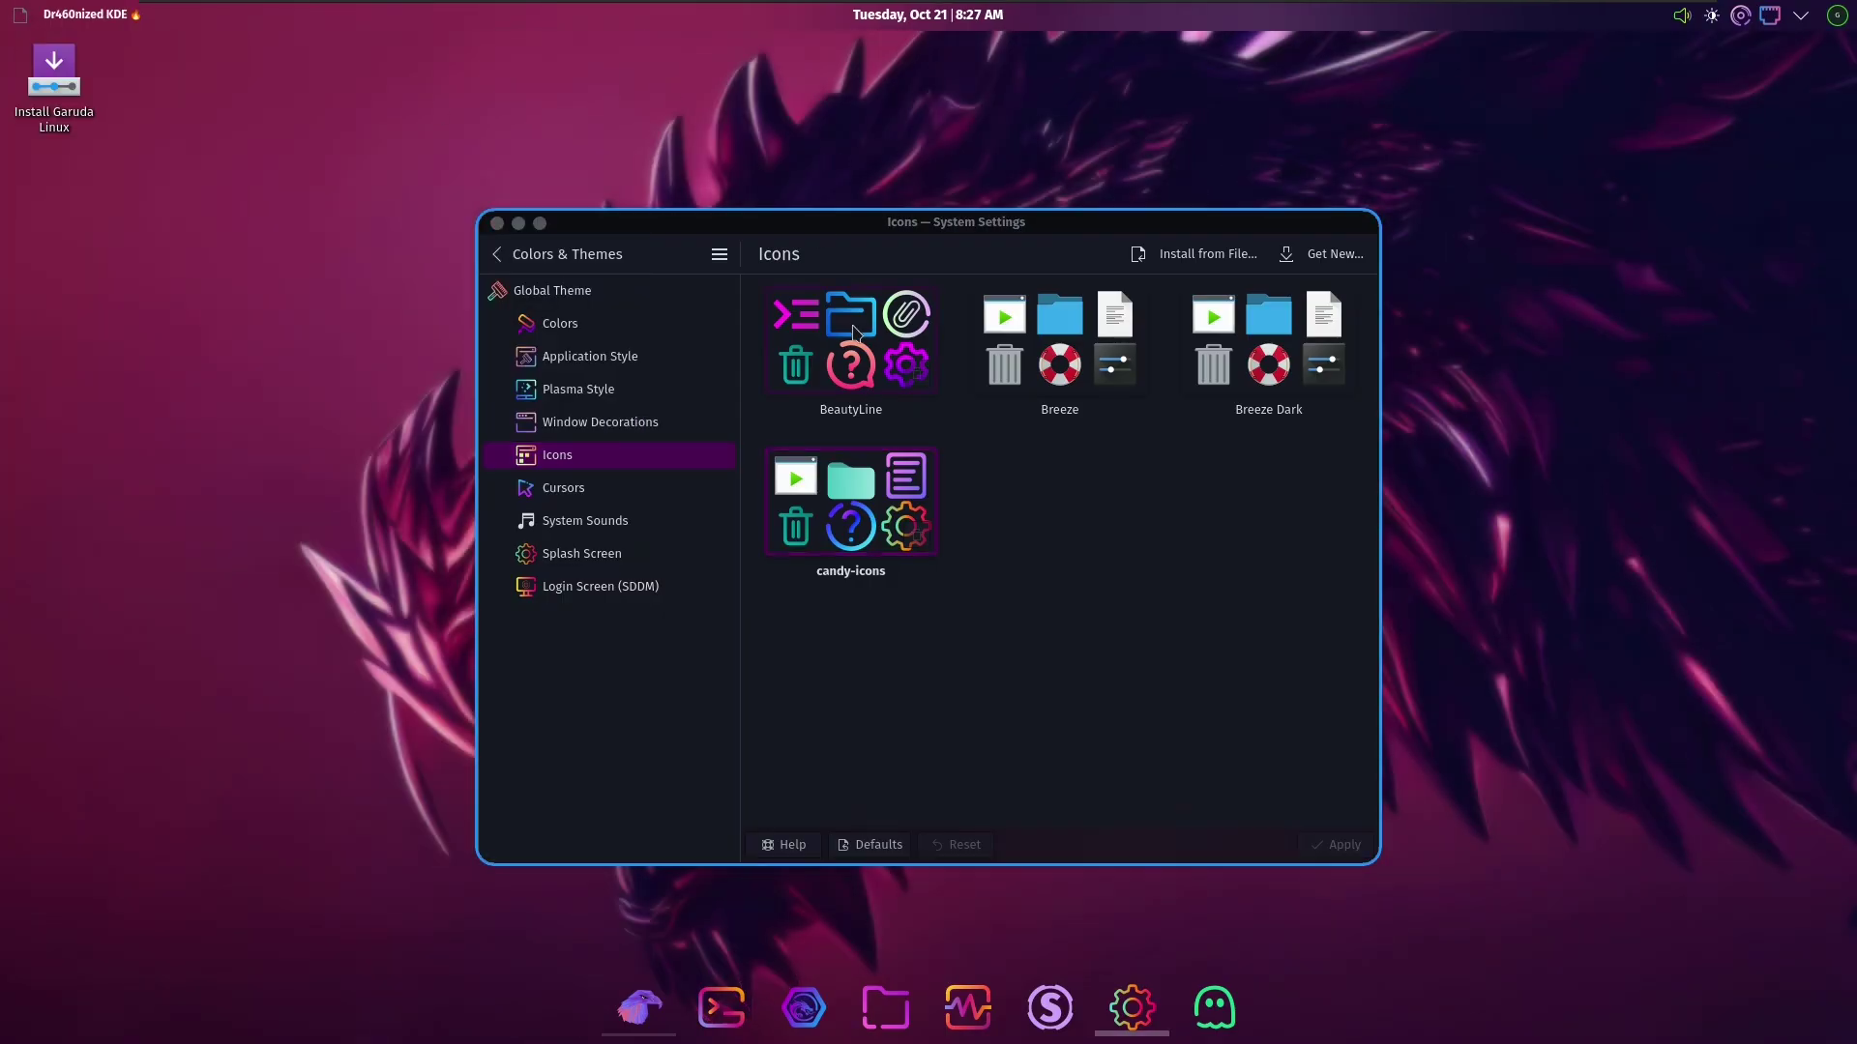
left_click(863, 513)
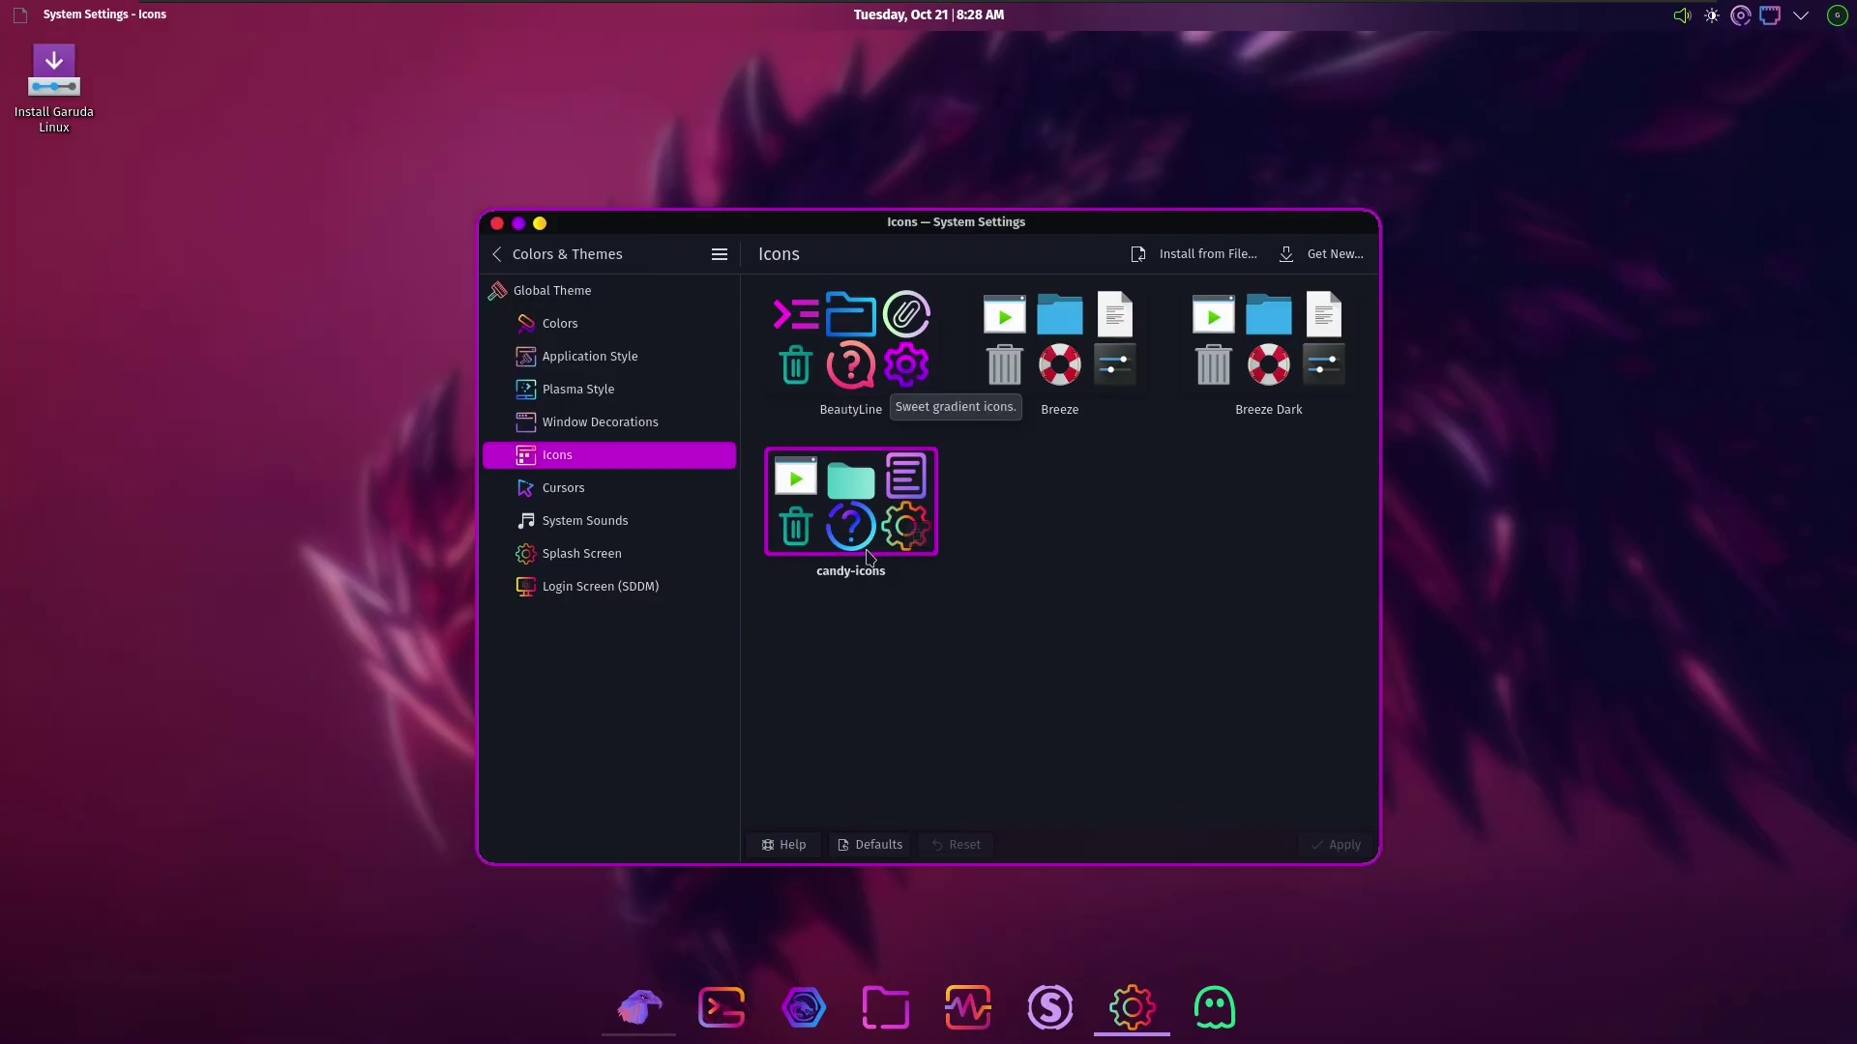
- Review the Window Decorations, Plasma Style, Application Style, Sweet colours, Splash Screen and Global Theme pages, then close System Settings
left_click(654, 439)
left_click(605, 390)
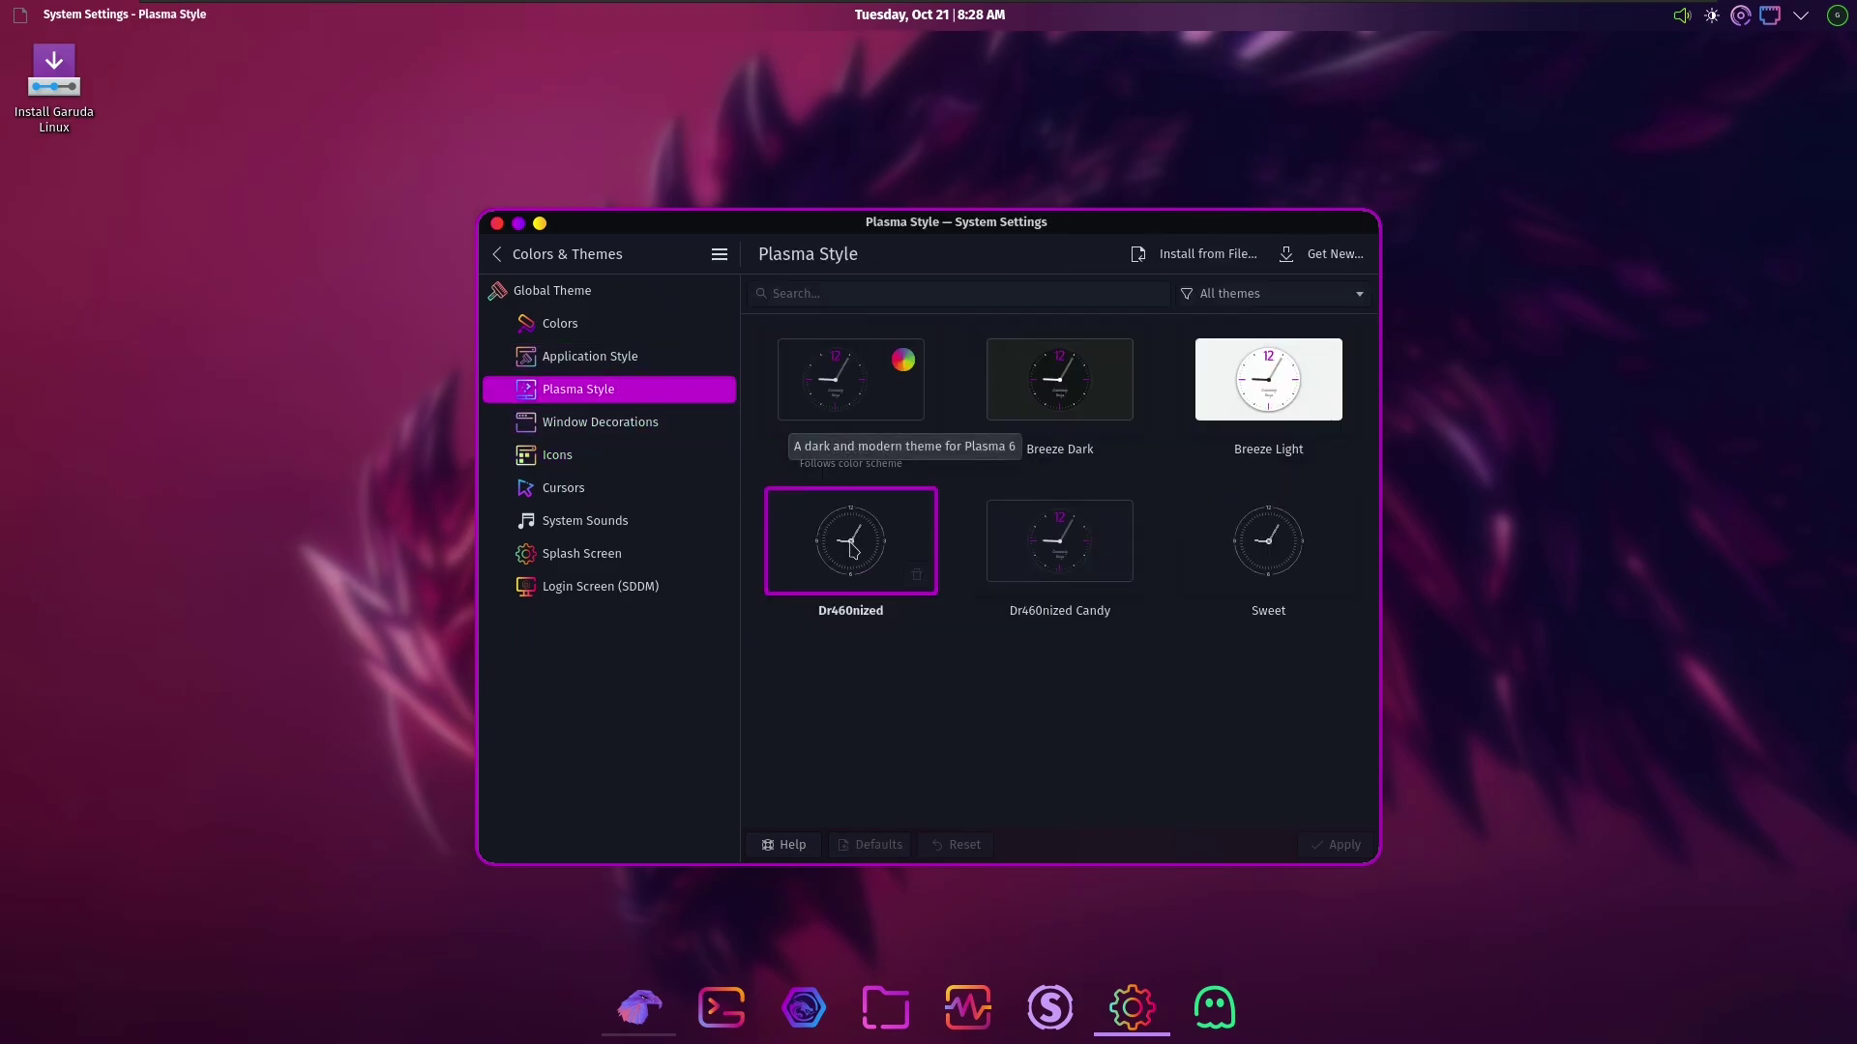
left_click(604, 359)
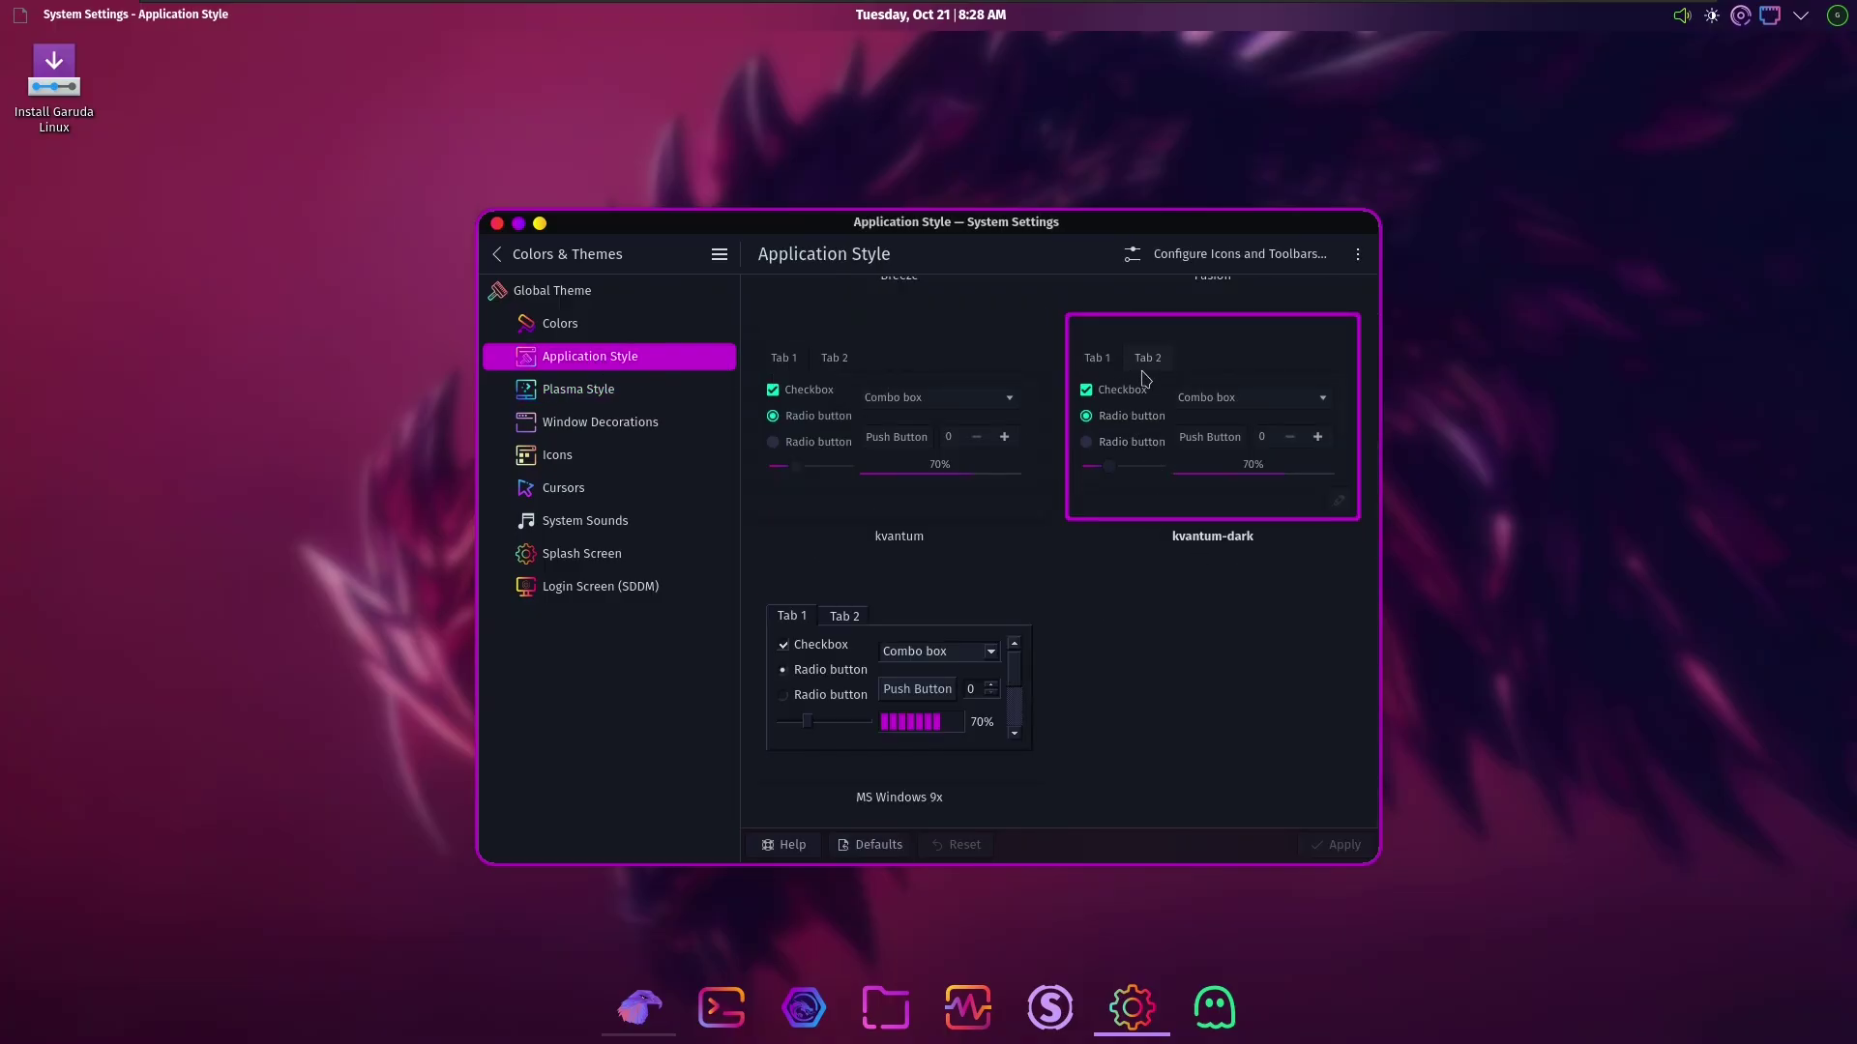
key("Up")
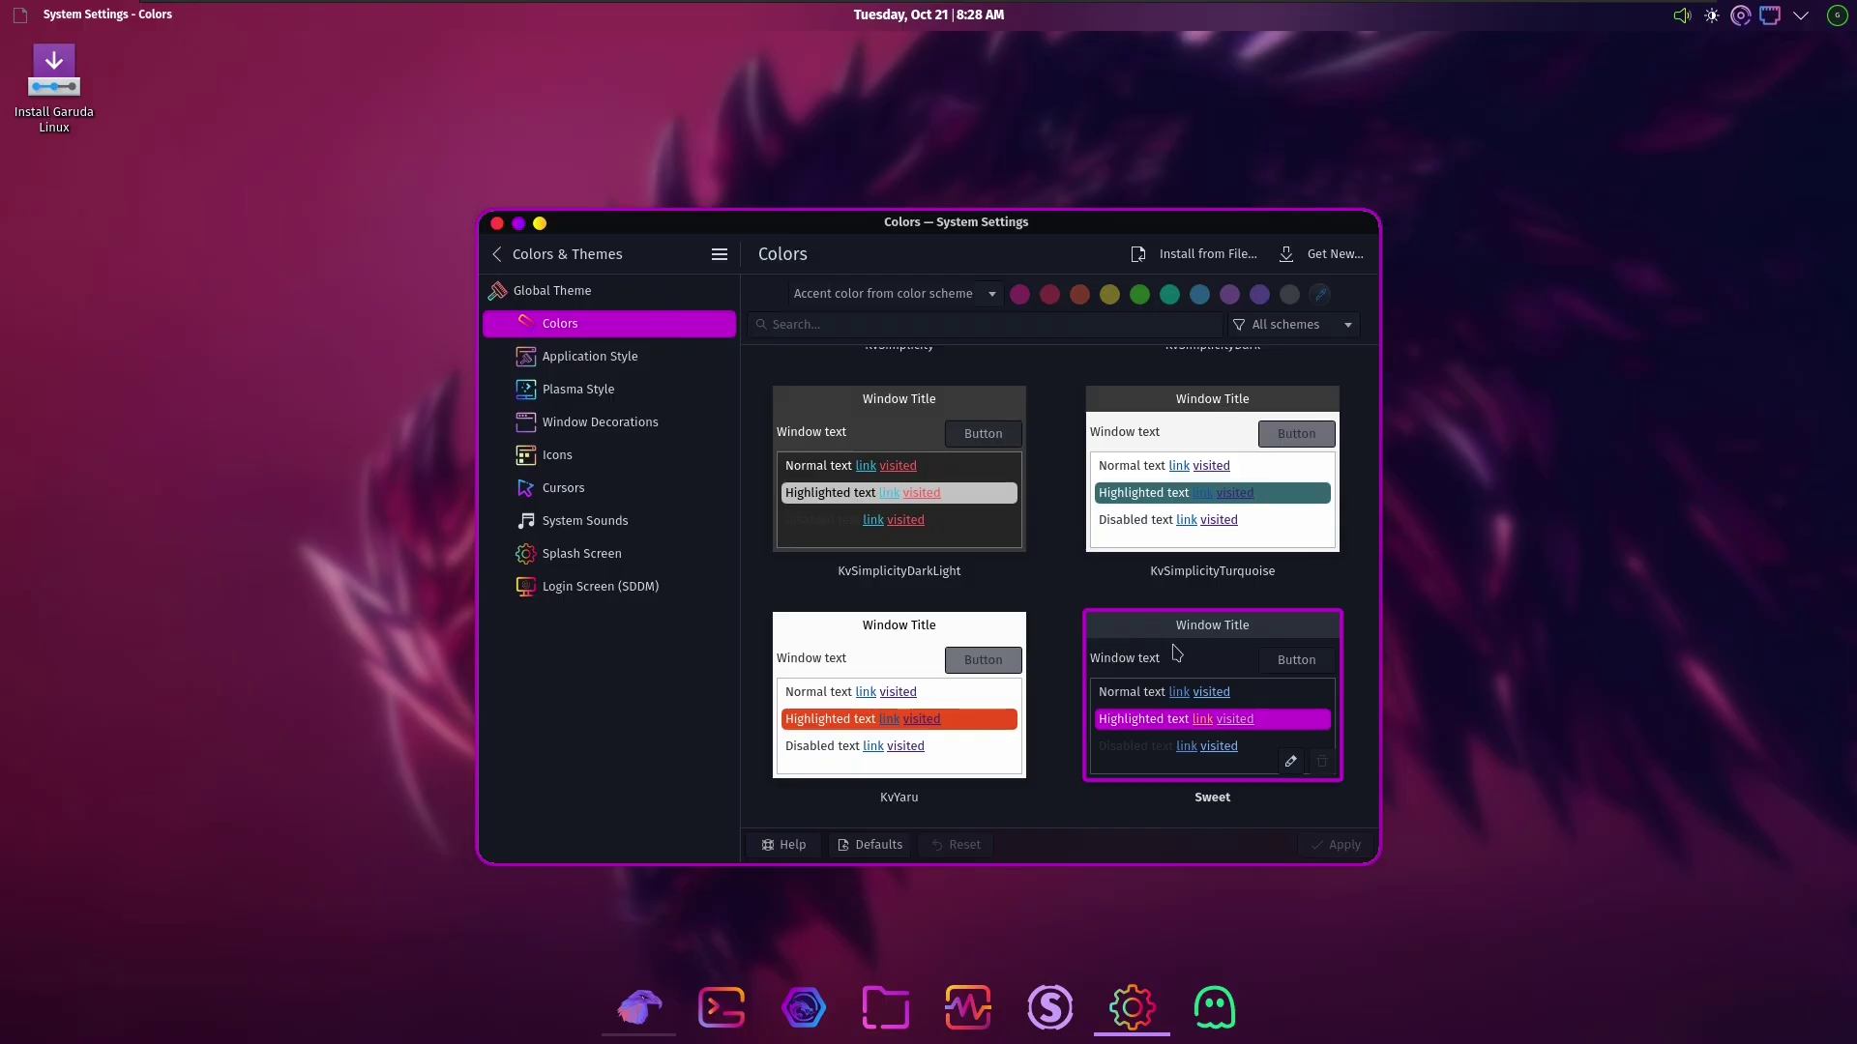
key("Down")
key("Down")
key("Down")
key("Down")
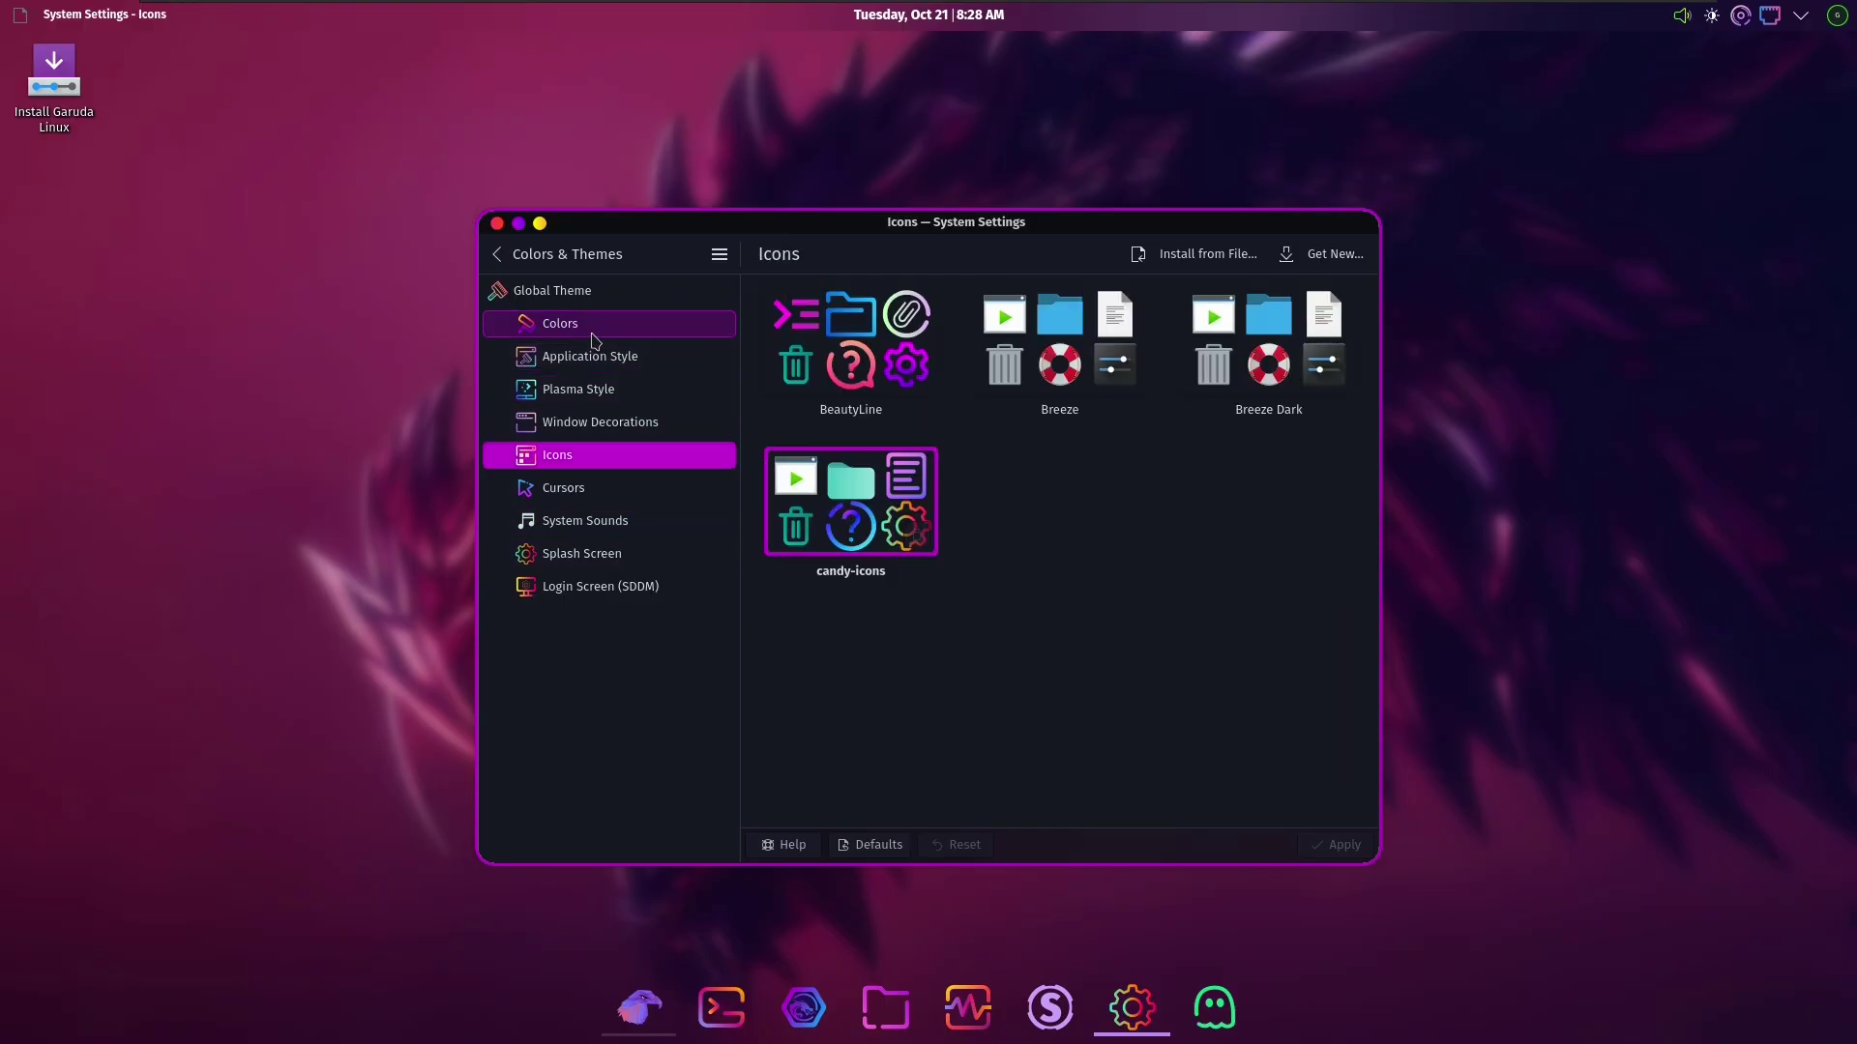
left_click(585, 327)
left_click(580, 553)
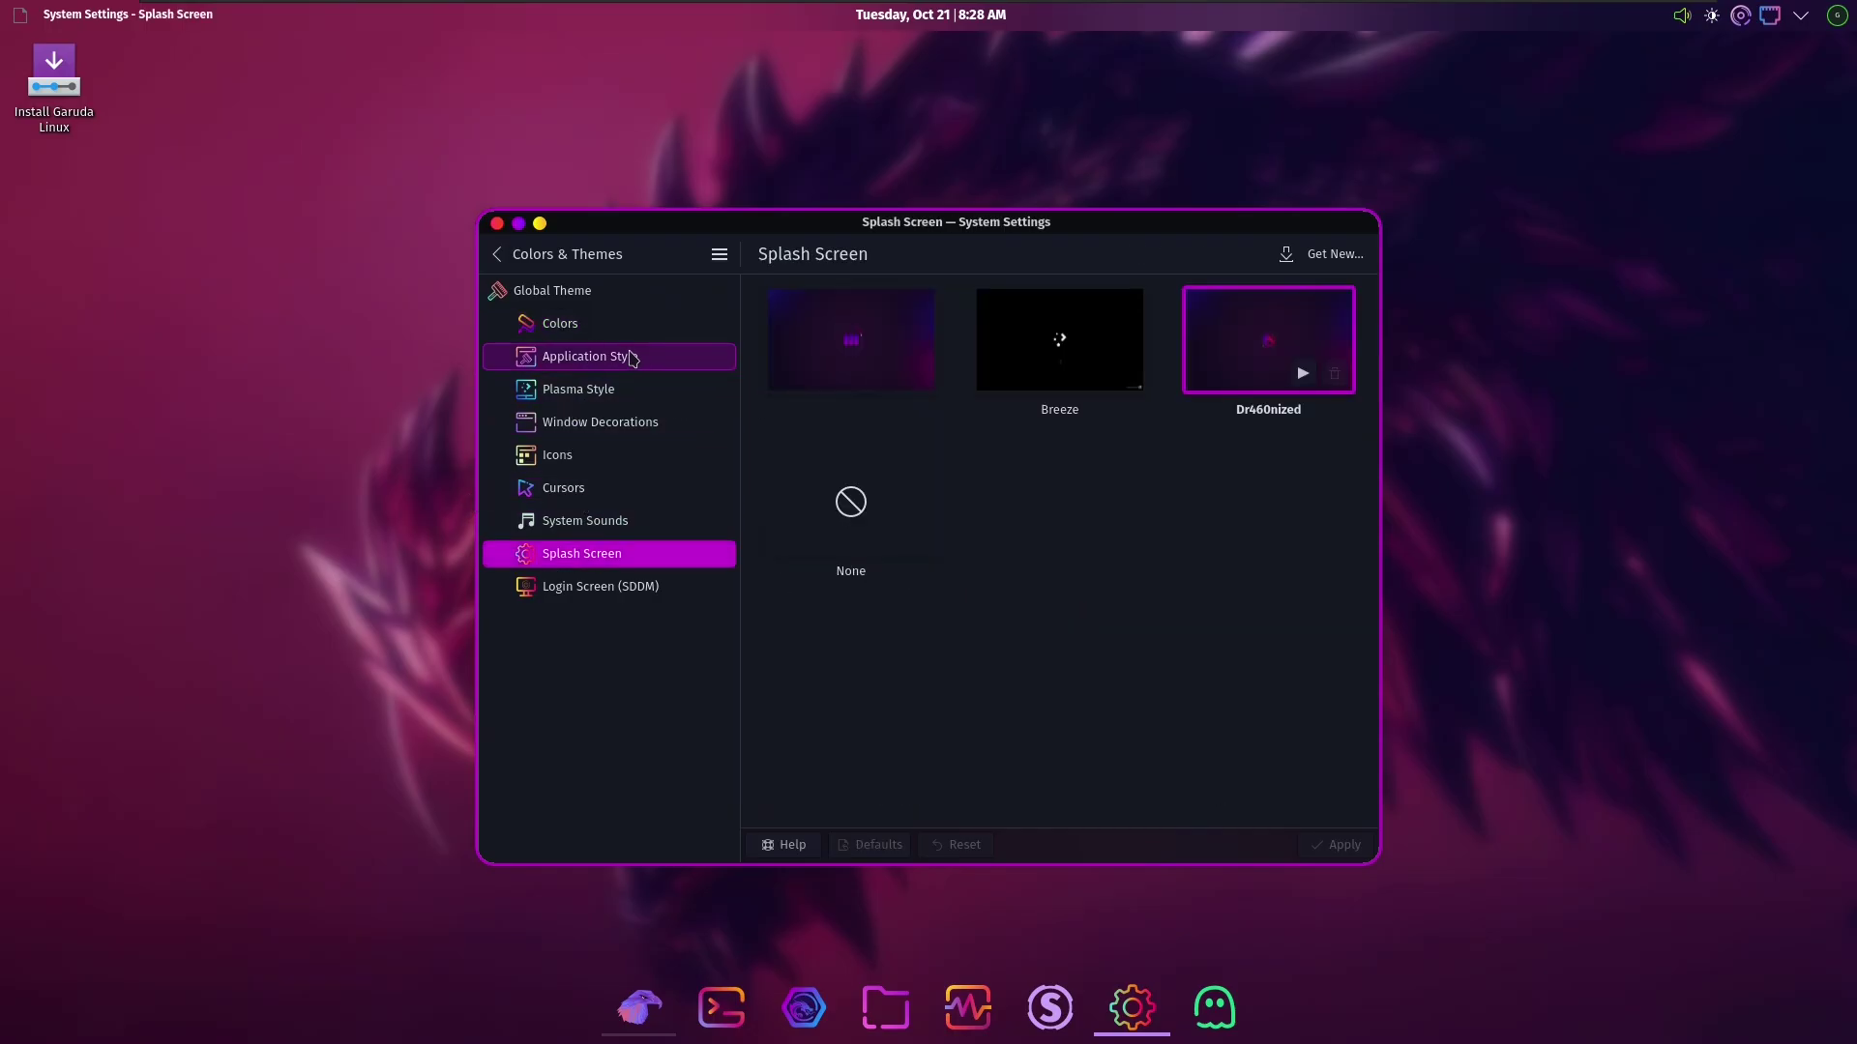
left_click(561, 323)
left_click(553, 290)
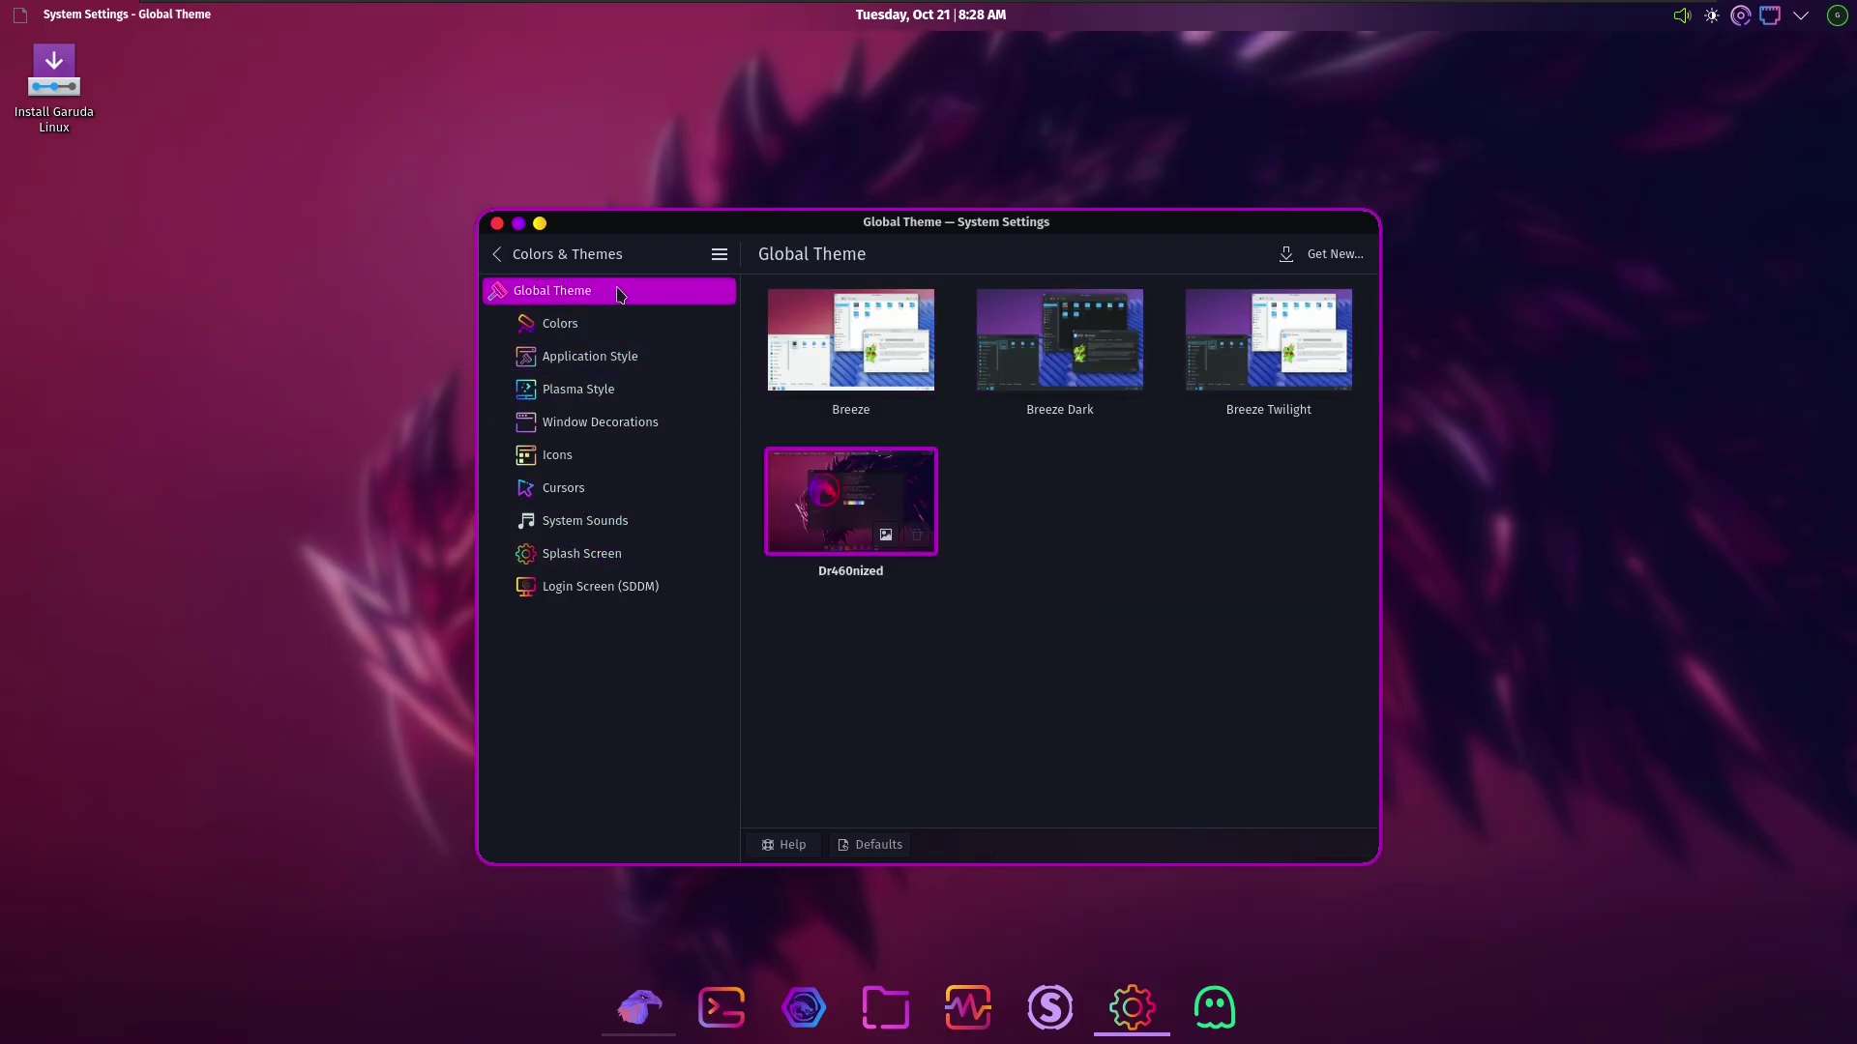
left_click(496, 223)
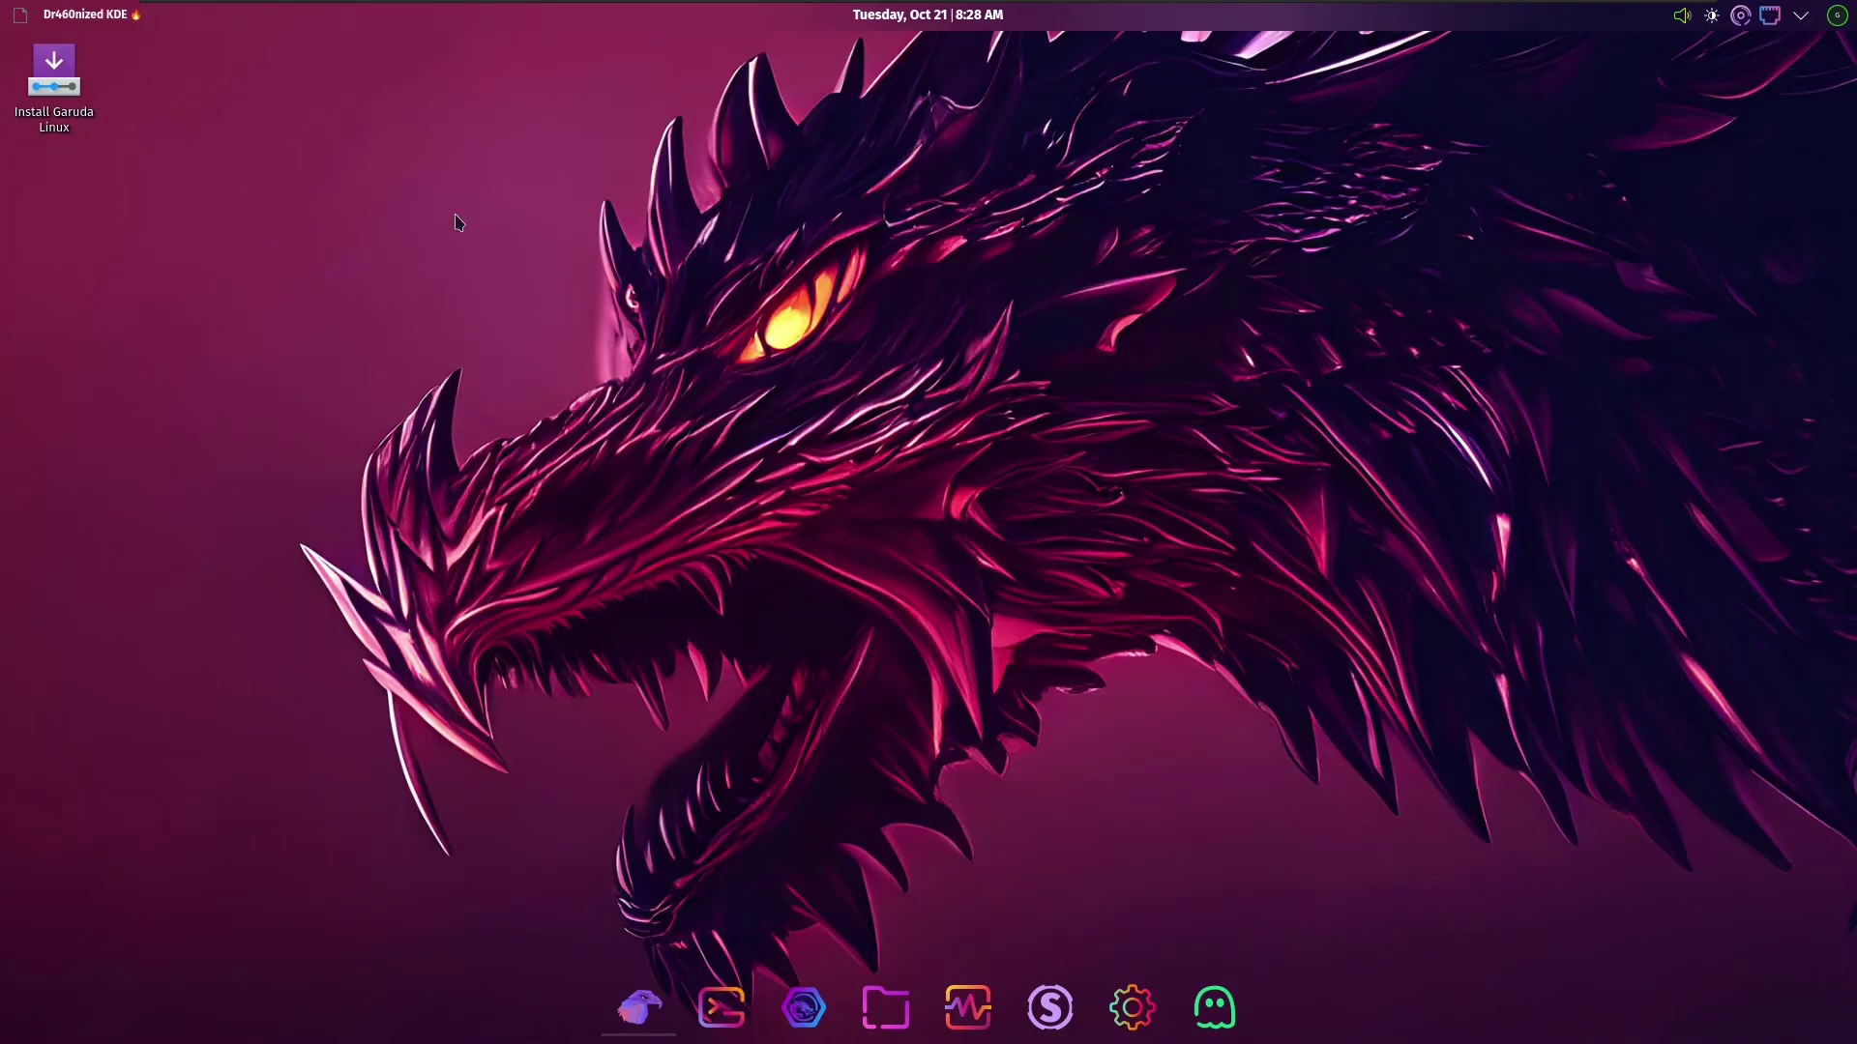
- Switch from the VM to the host browser and raise the OBS Studio window from the taskbar
left_click(1631, 31)
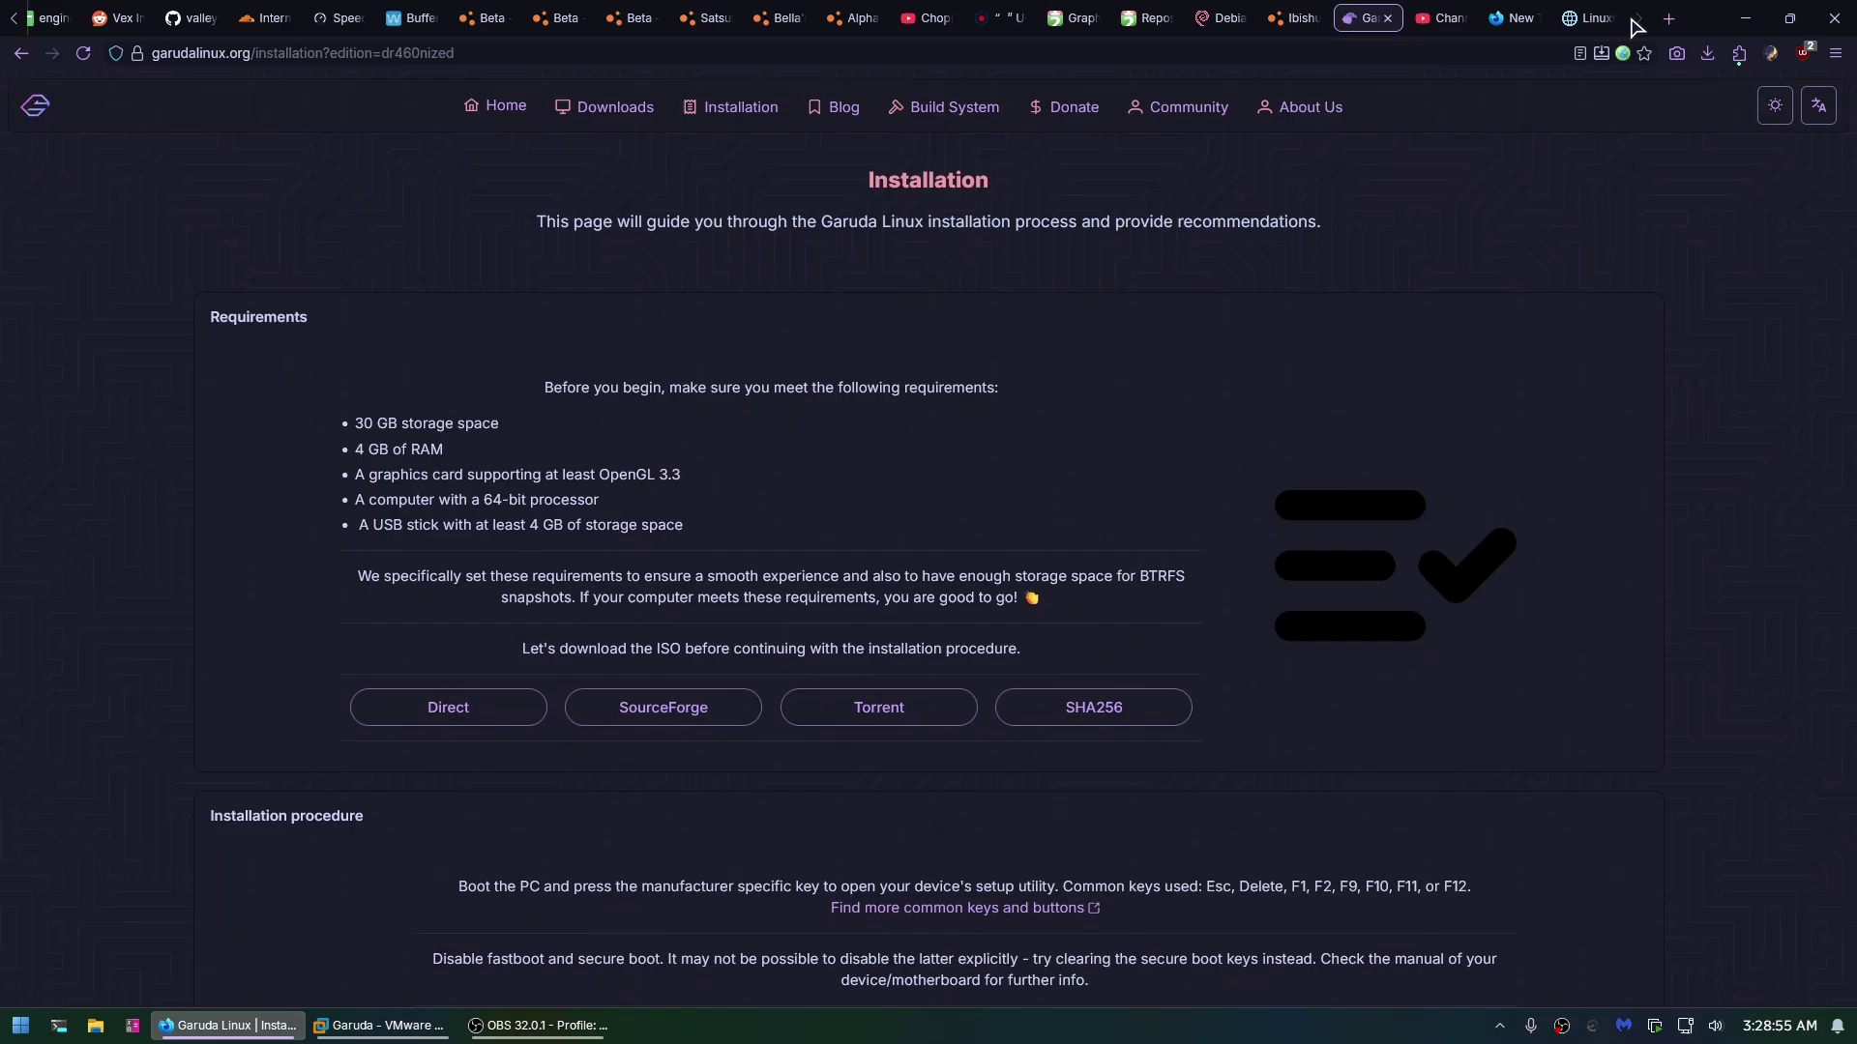
left_click(539, 1025)
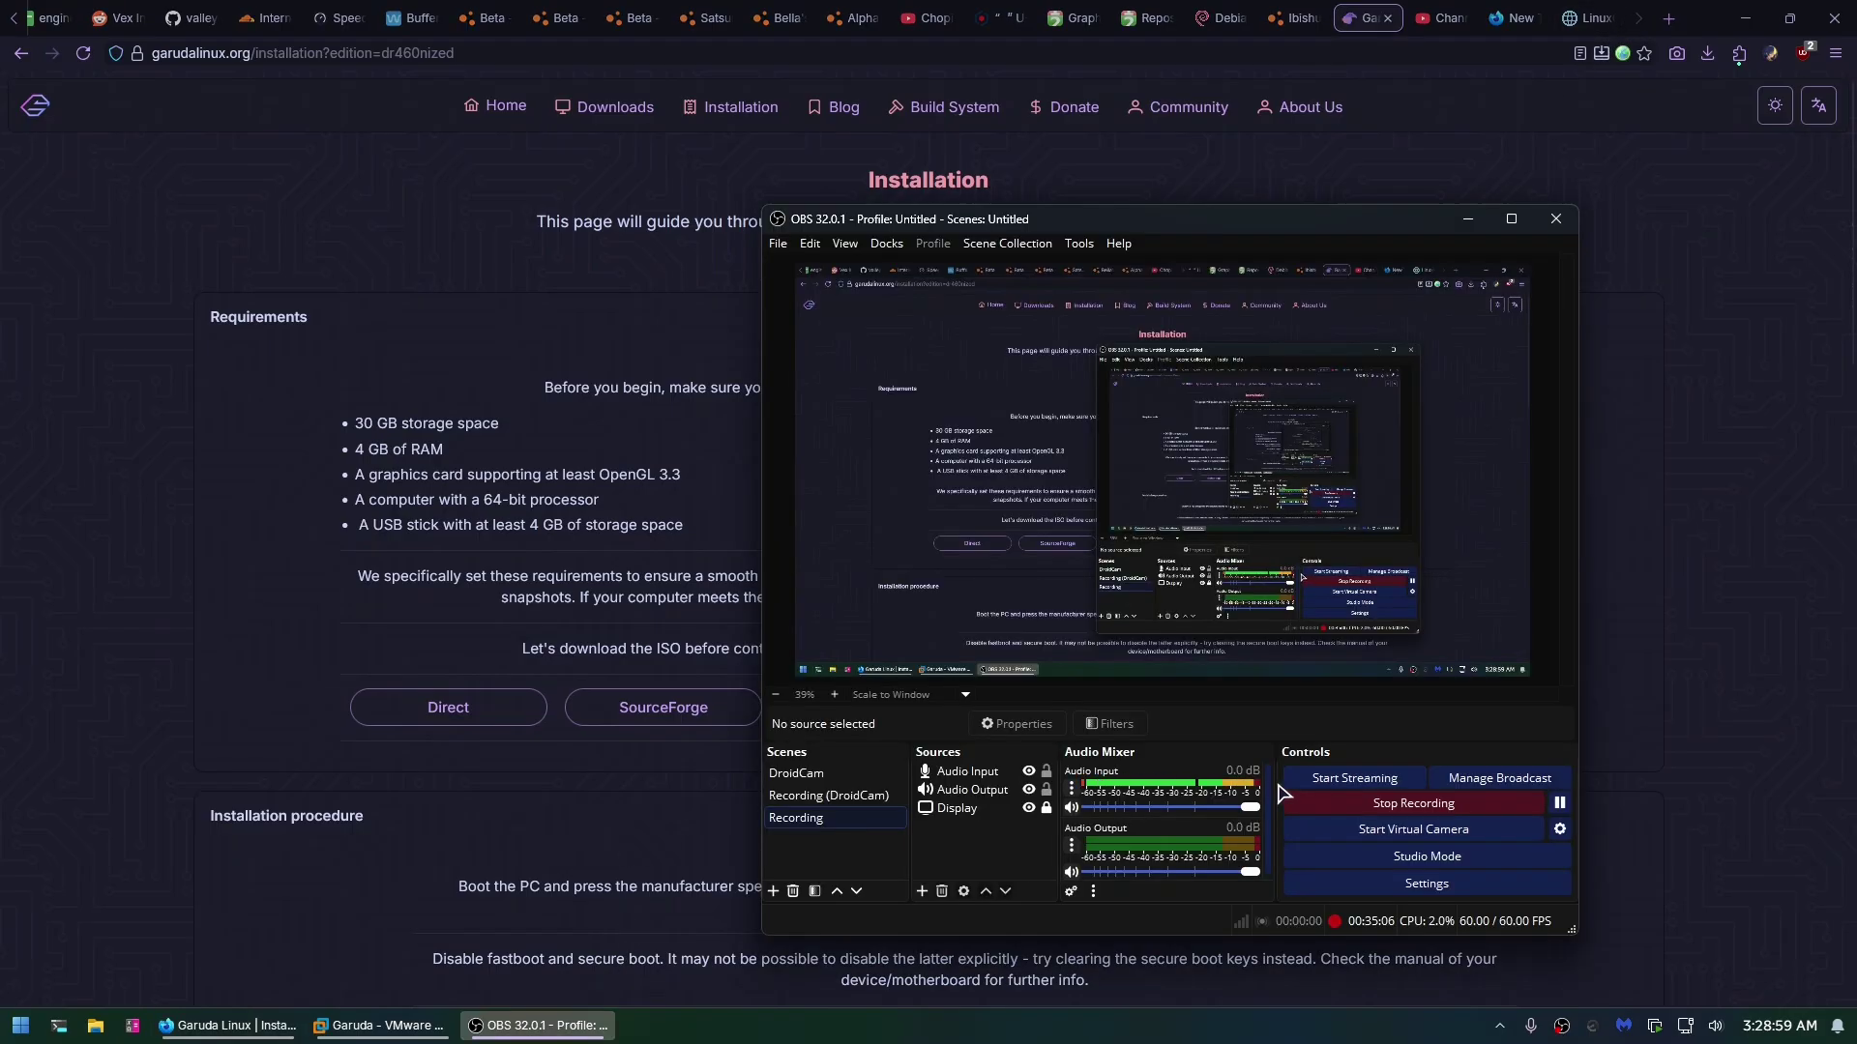